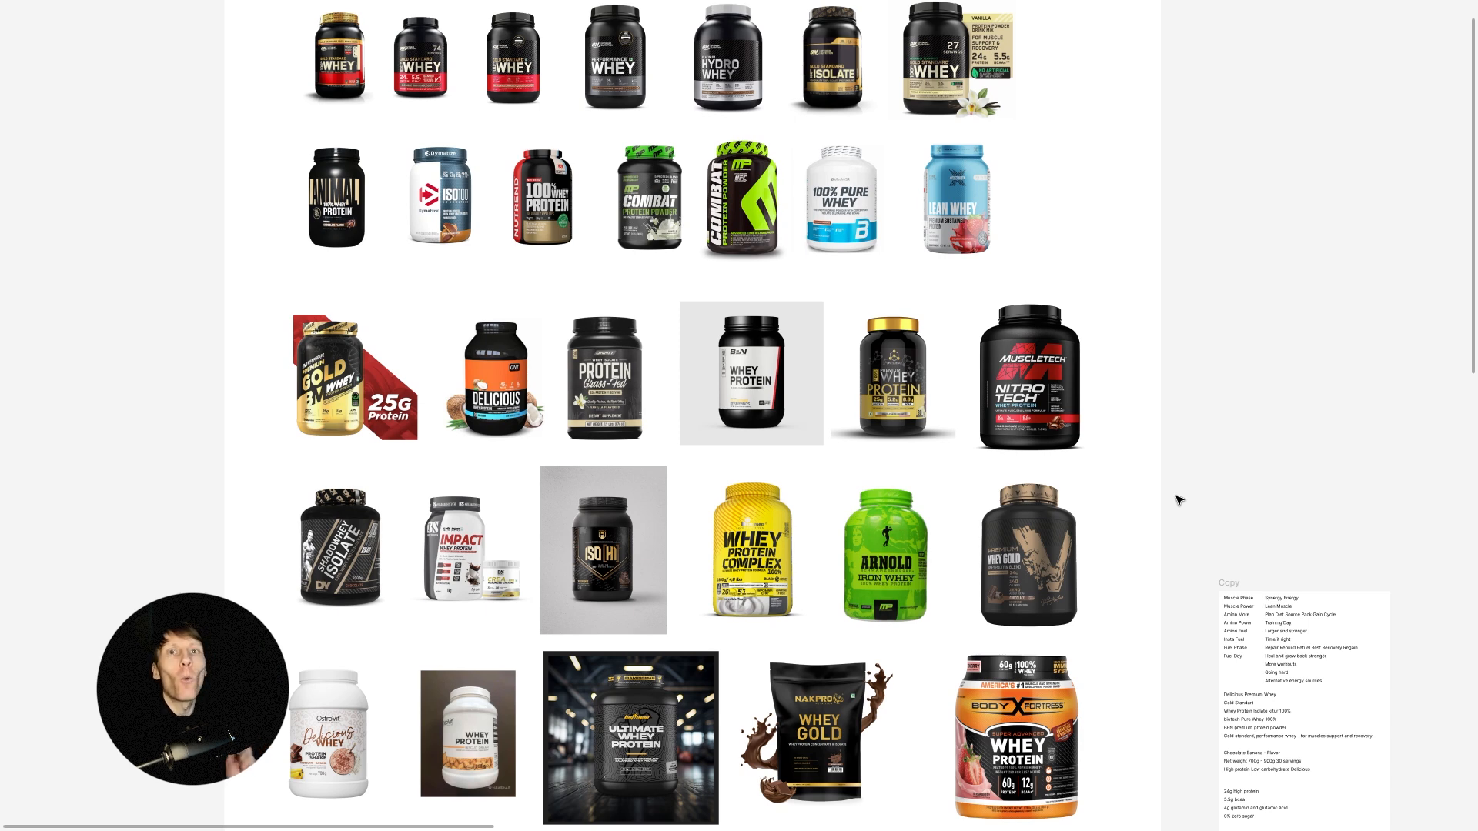
Examine the five protein packaging references in the bottom row of the competitor collection one by one.
left_click(336, 722)
left_click_drag(470, 723, 475, 721)
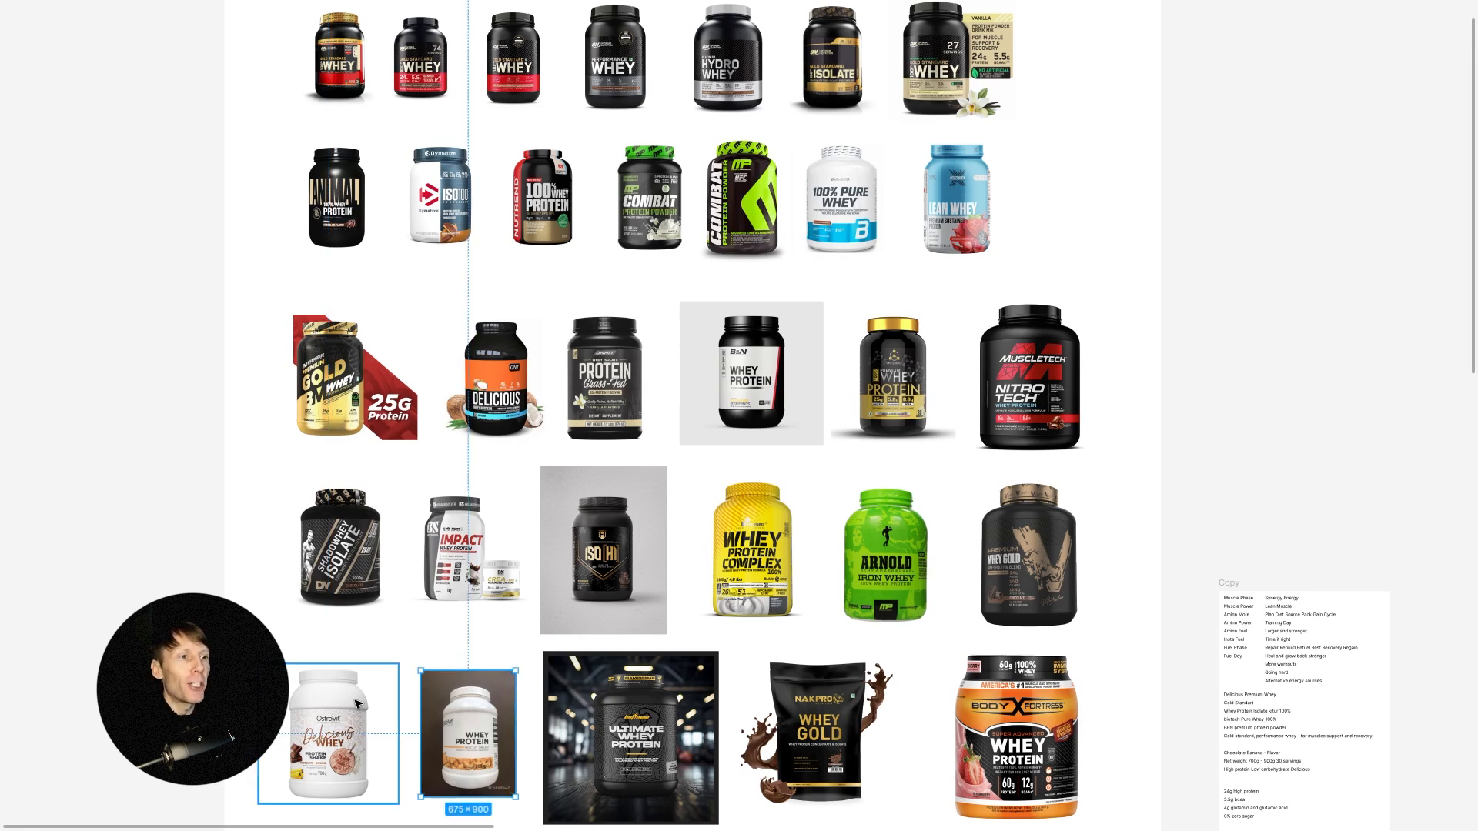
left_click(655, 735)
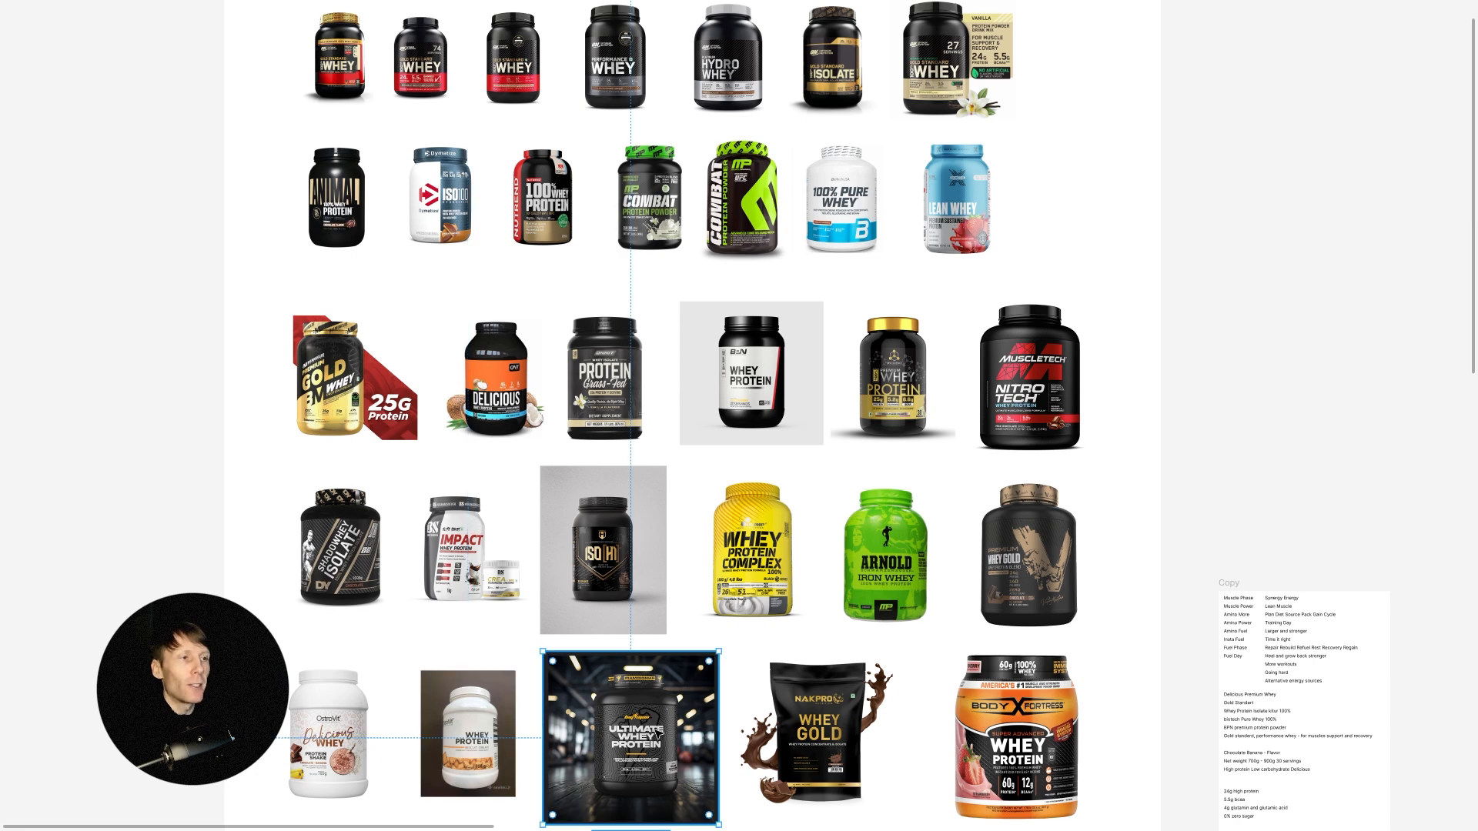
left_click(800, 716)
left_click(1015, 758)
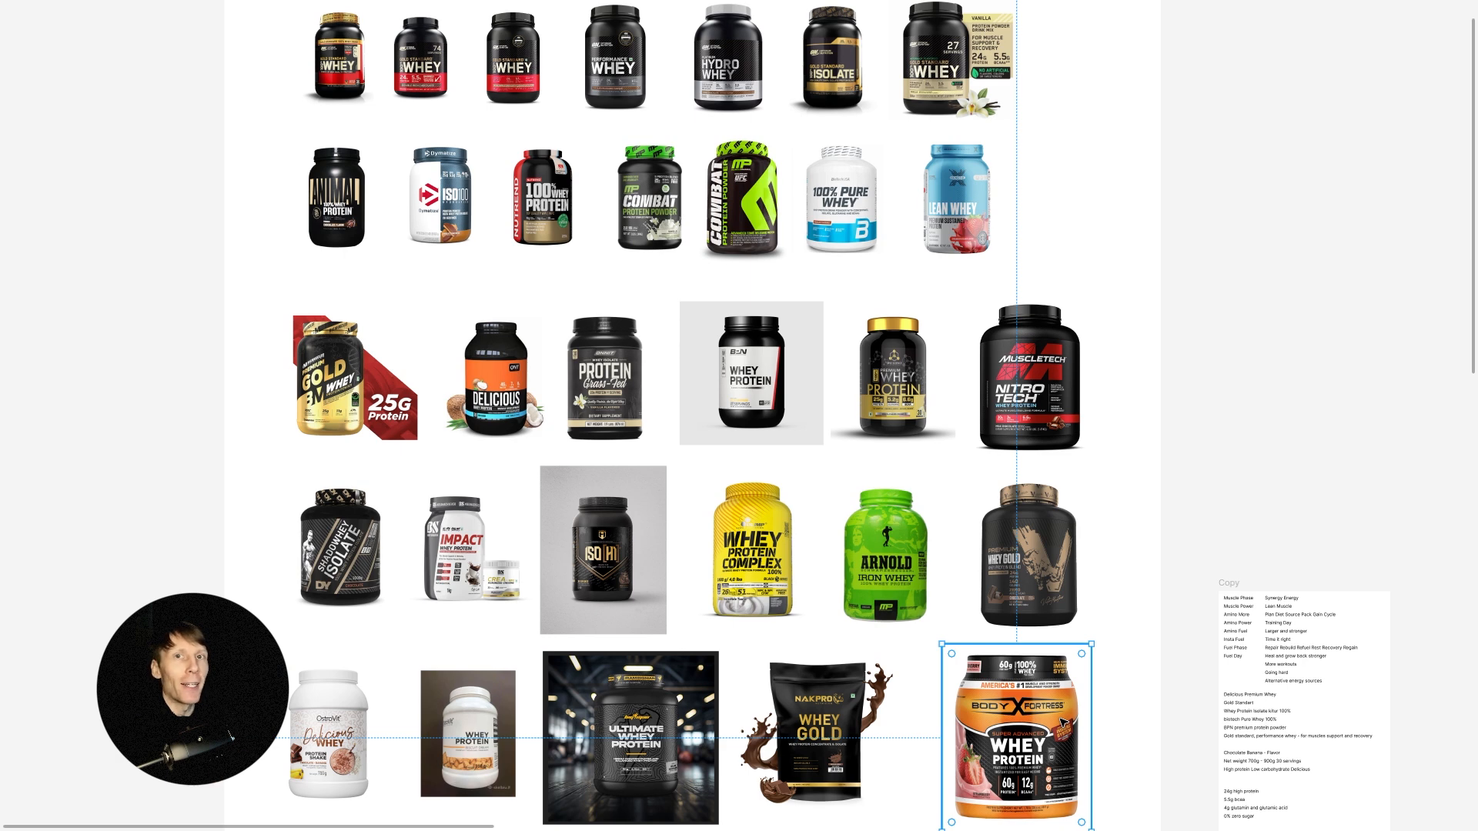
left_click(1475, 636)
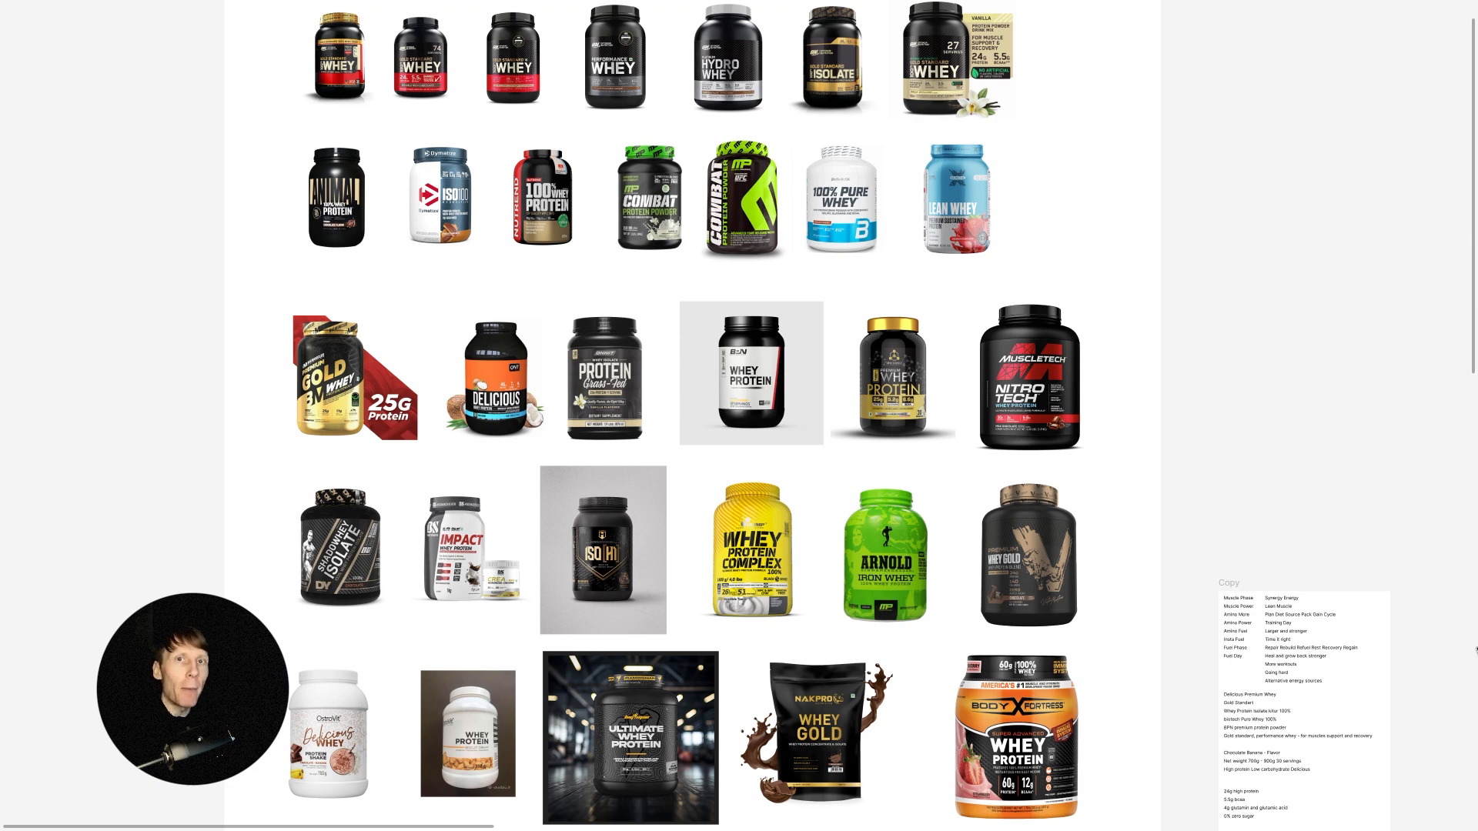
Outline the first column of names in the Copy frame and underline Muscle Phase and Amino More in red.
scroll(1476, 648, "up", 5)
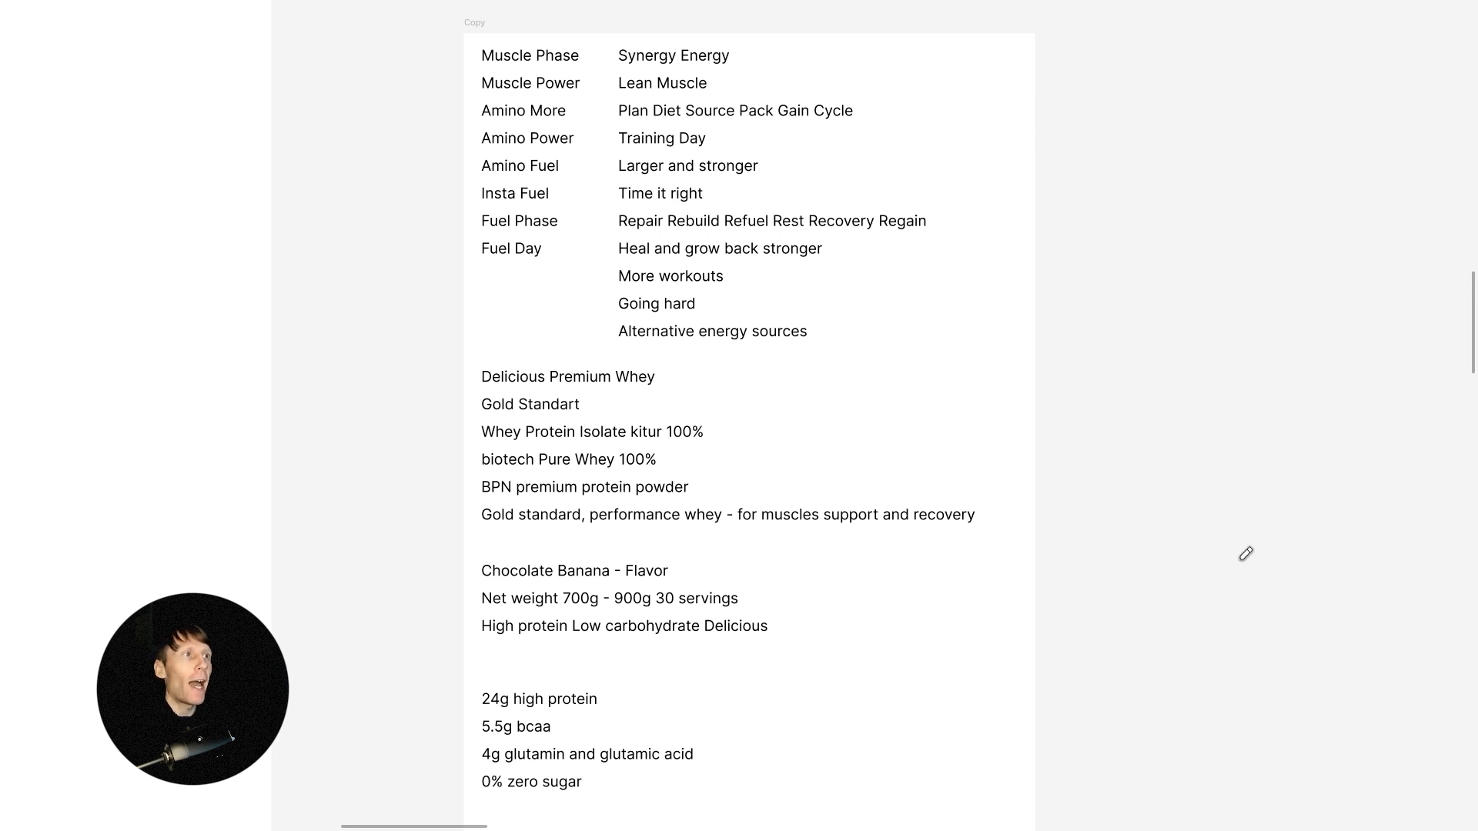
mouse_move(423, 41)
left_mouse_down()
mouse_move(406, 274)
mouse_move(549, 298)
mouse_move(590, 275)
mouse_move(604, 48)
left_mouse_up()
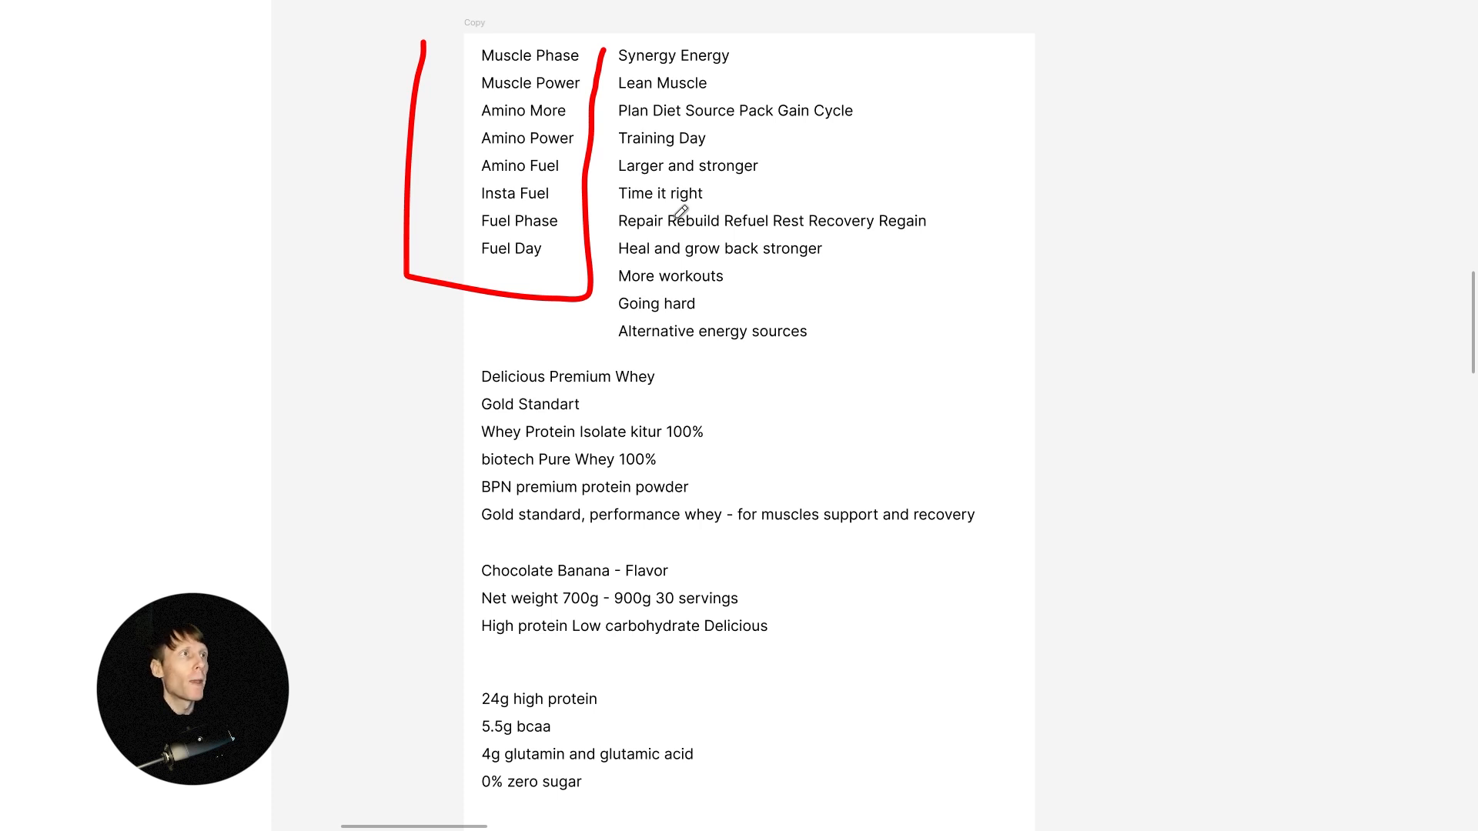
left_click_drag(477, 69, 583, 59)
left_click_drag(467, 126, 572, 127)
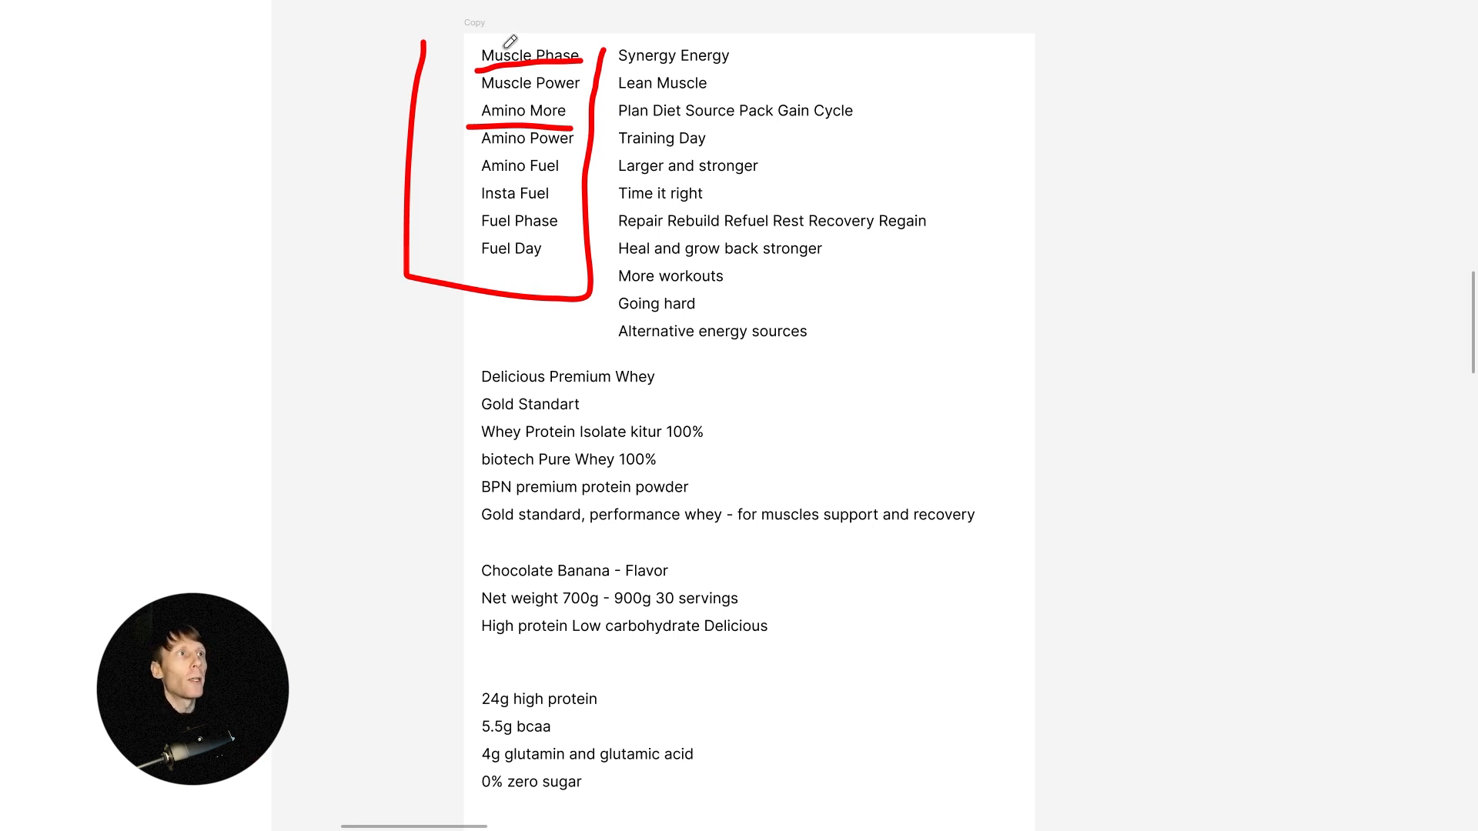
Mark the copy in red: cross out Muscle Phase, tick Amino More, box the word More, and underline the Repair Rebuild Refuel line.
left_click_drag(551, 41, 519, 60)
left_click_drag(512, 42, 554, 59)
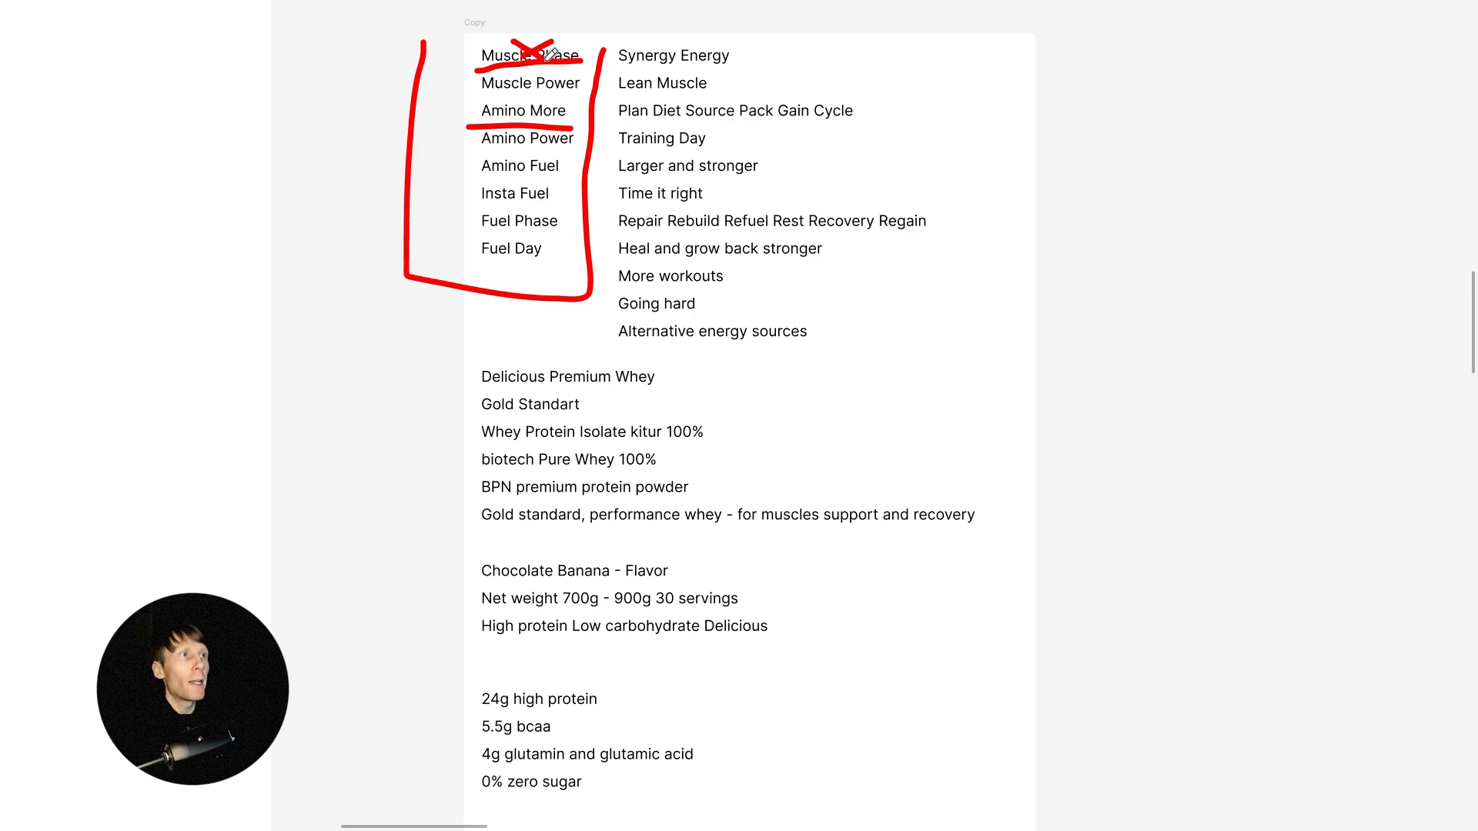
left_click_drag(431, 104, 464, 100)
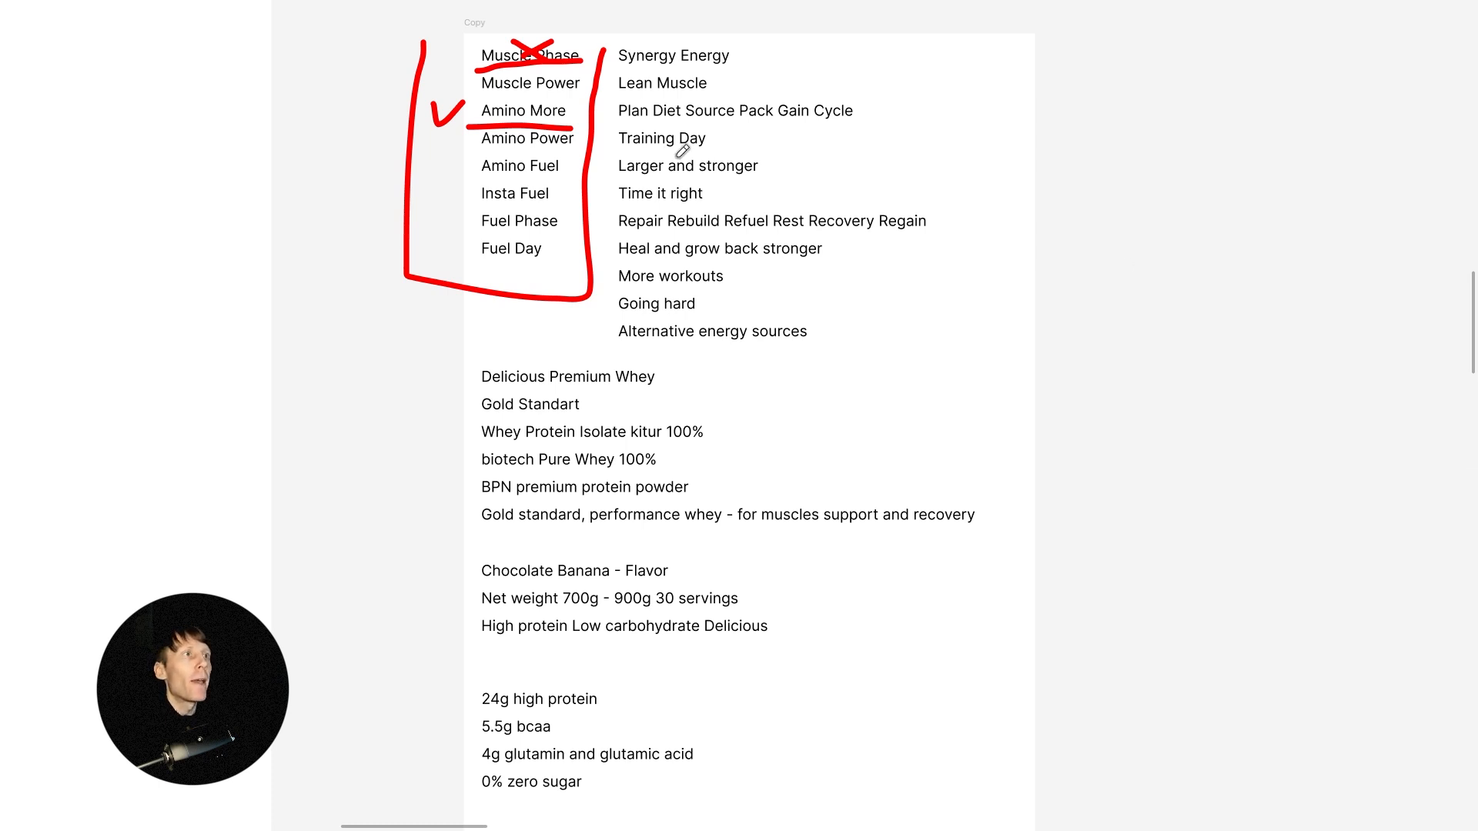
mouse_move(526, 90)
left_mouse_down()
mouse_move(532, 129)
mouse_move(564, 123)
mouse_move(566, 98)
mouse_move(529, 94)
left_mouse_up()
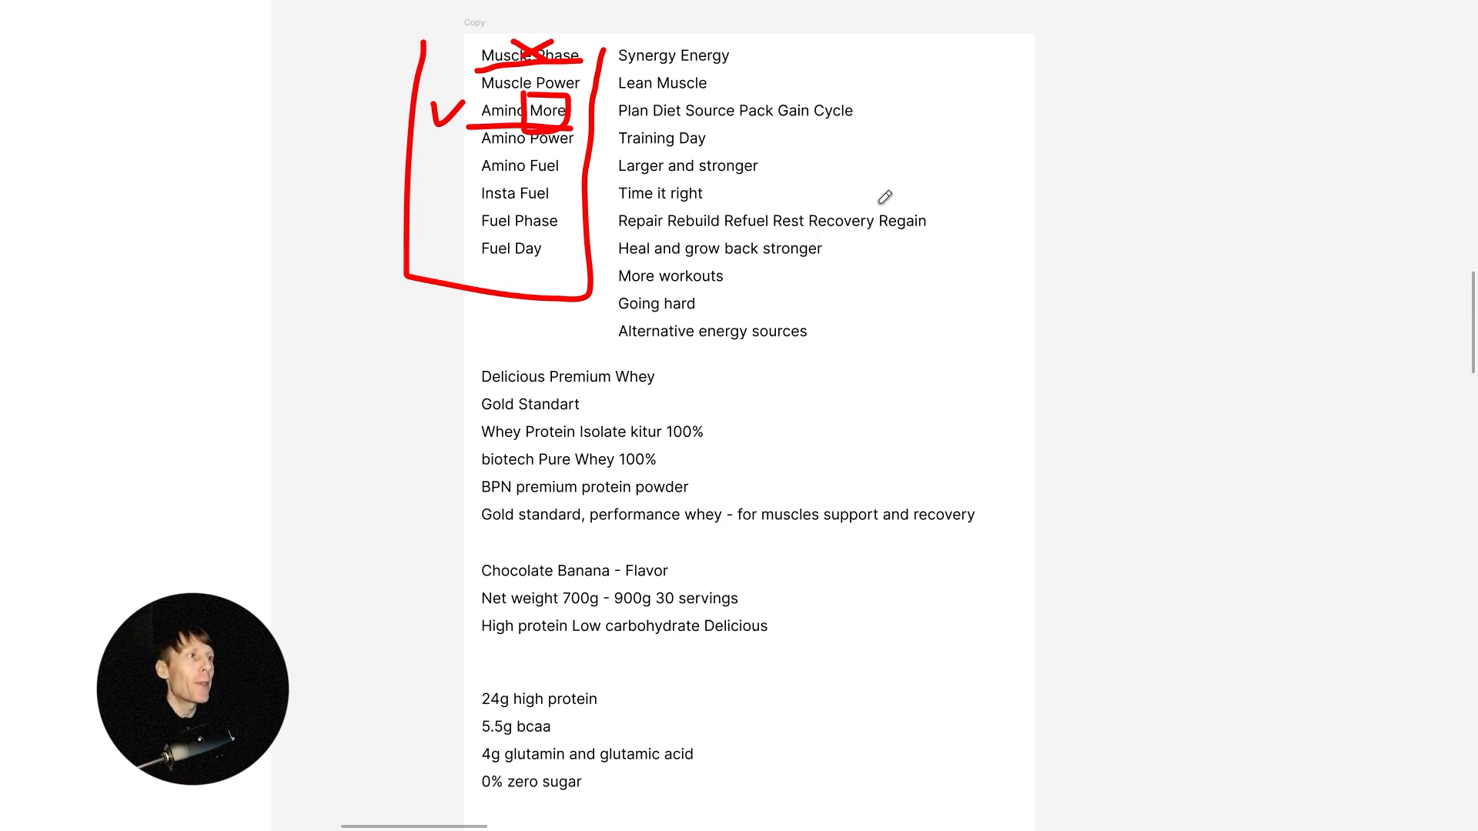
left_click_drag(613, 240, 922, 241)
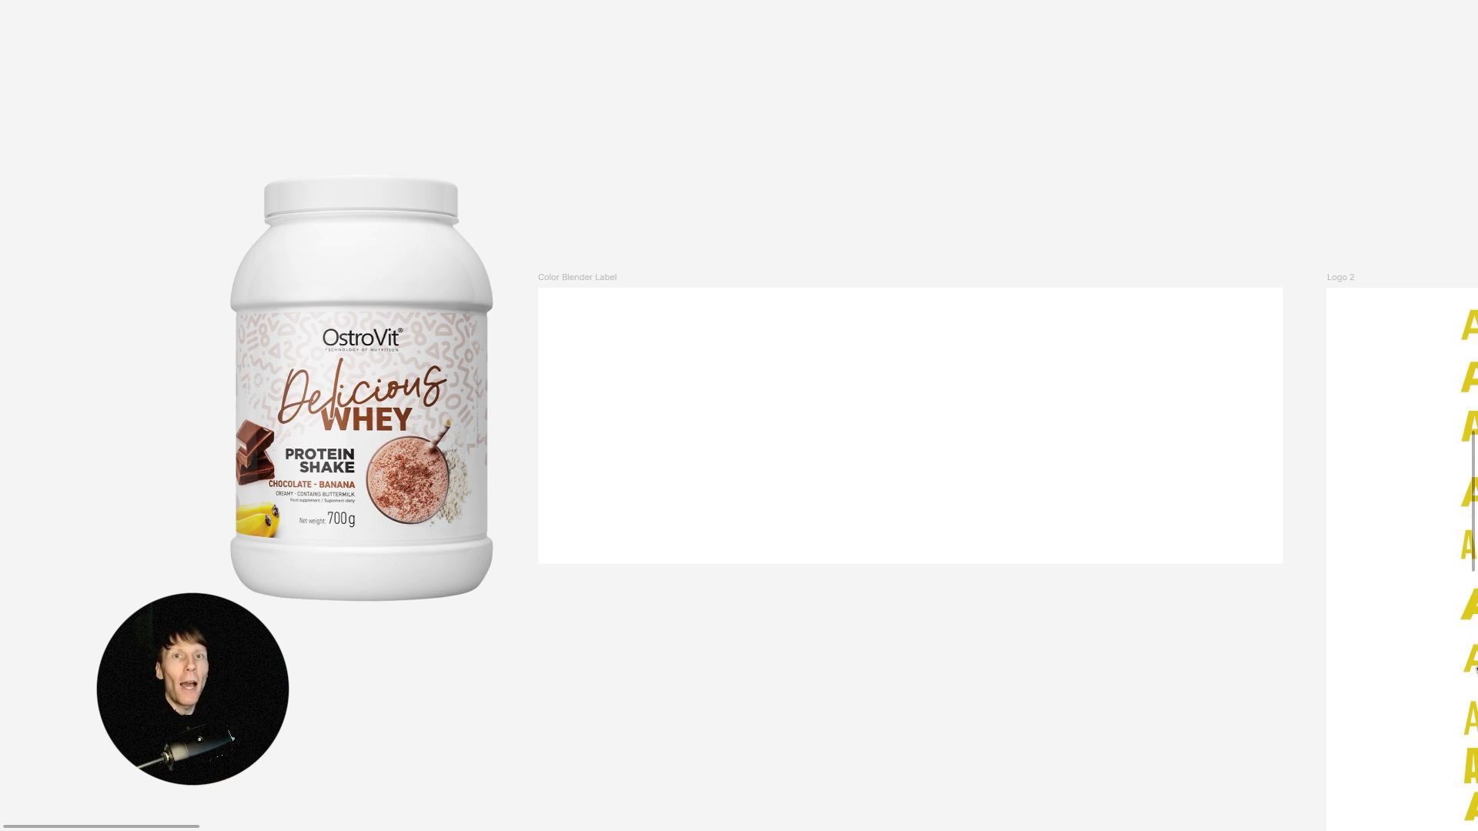
Examine the typefaces of the condensed fifth and extra-wide sixth AMINOMORE variants in the Logo 2 frame.
left_click(593, 279)
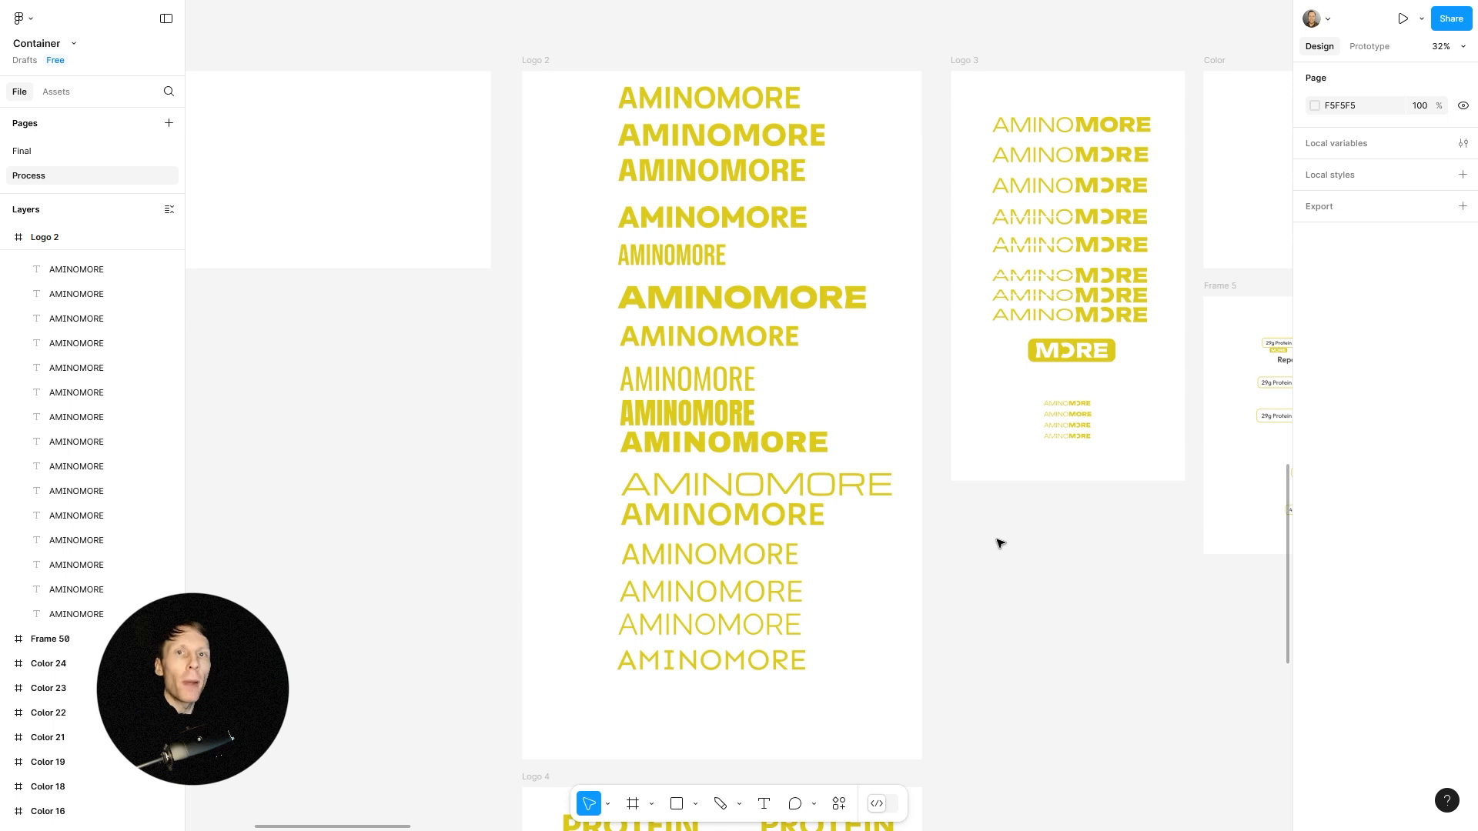
left_click(678, 253)
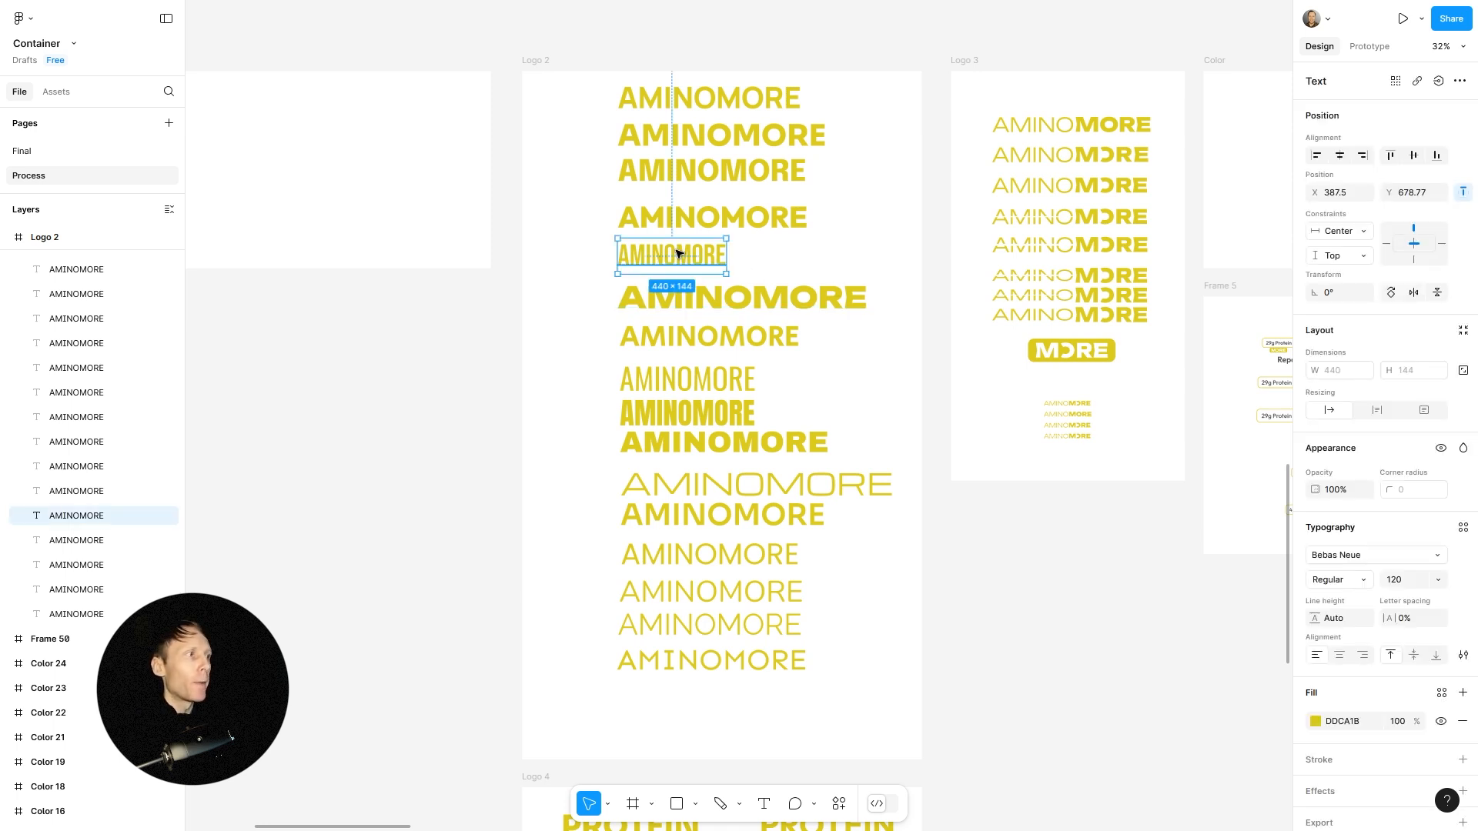
left_click(1390, 556)
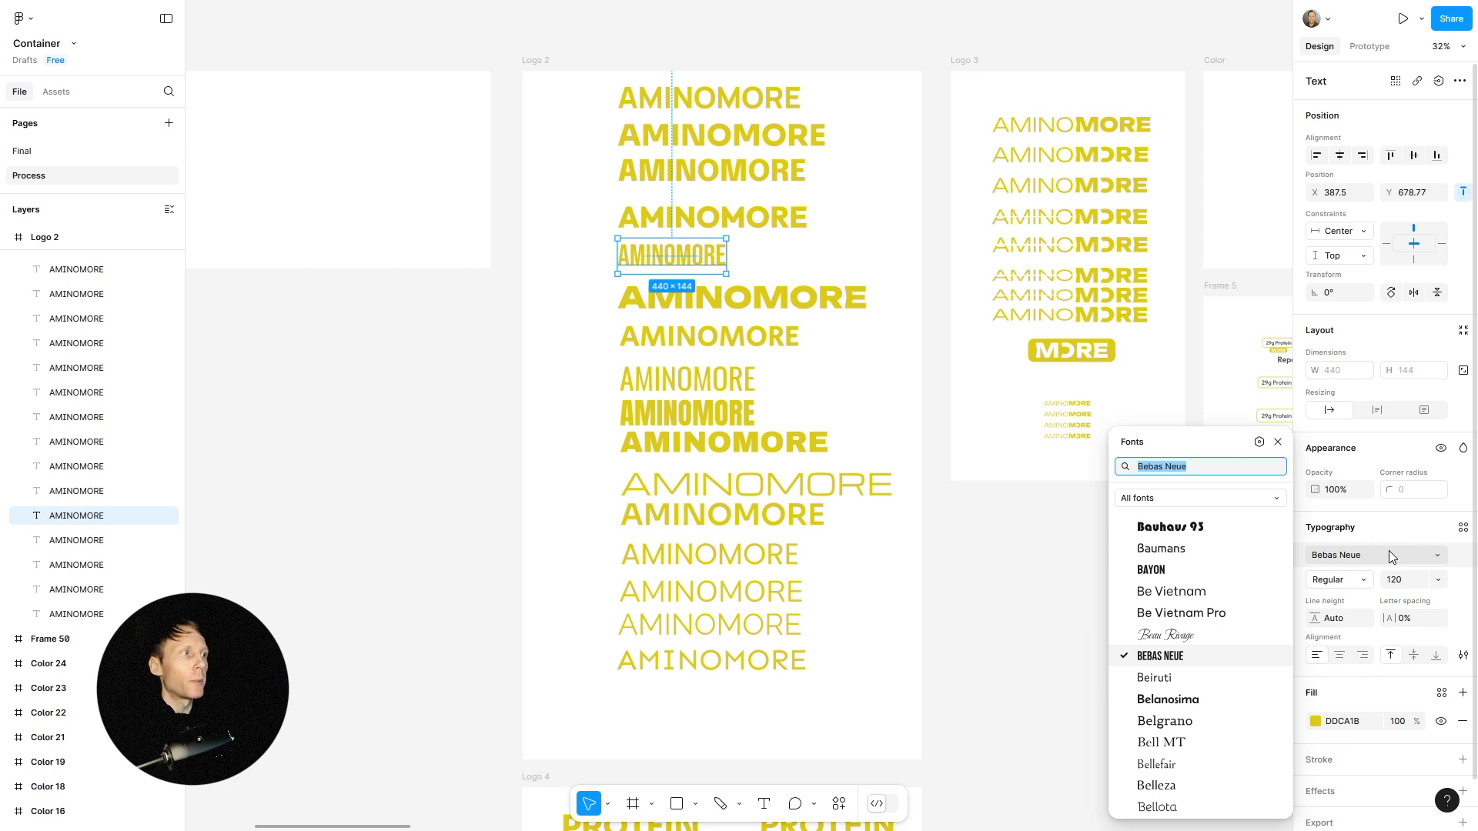
left_click(987, 536)
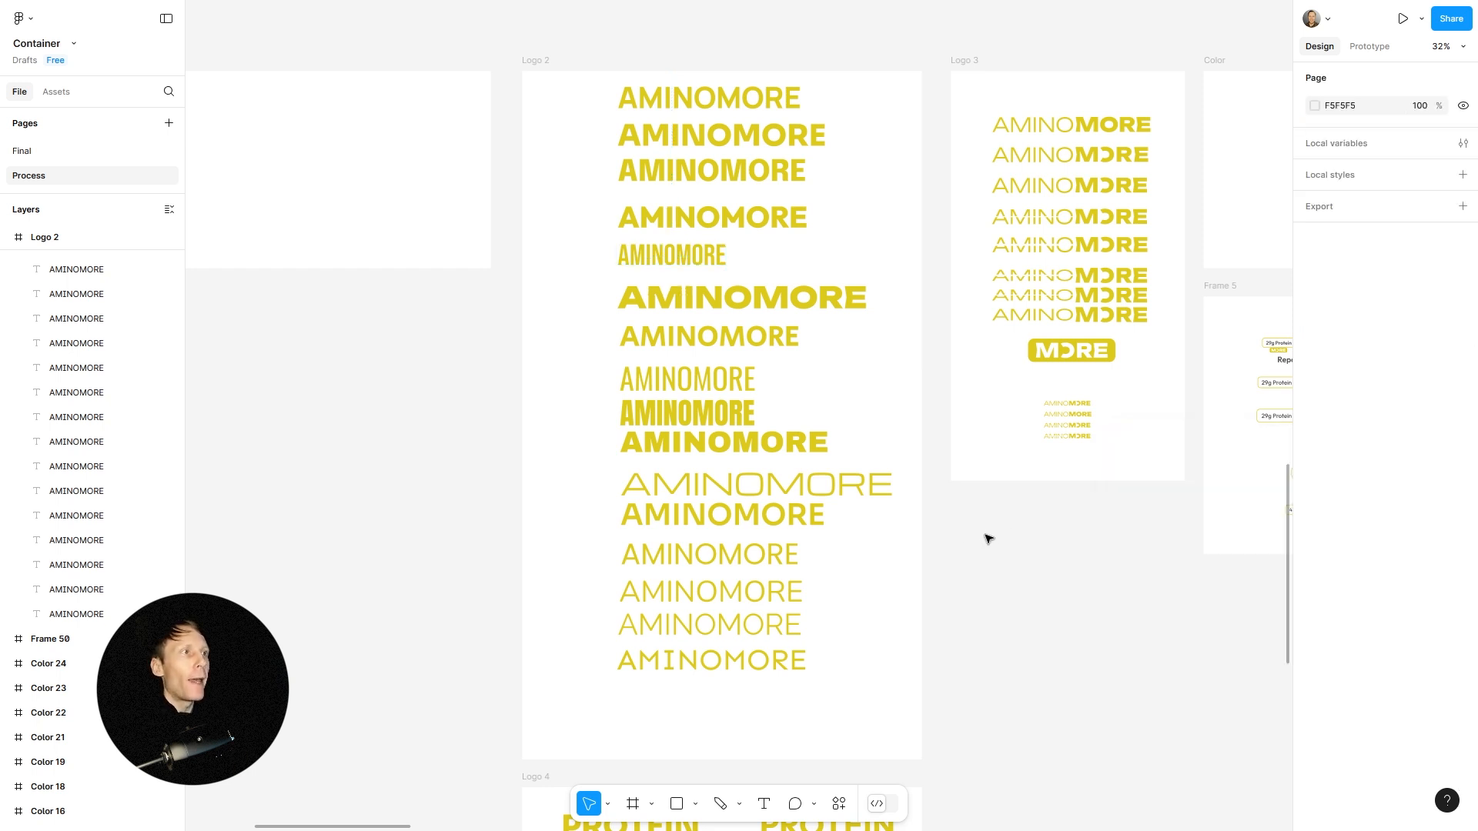
left_click(810, 309)
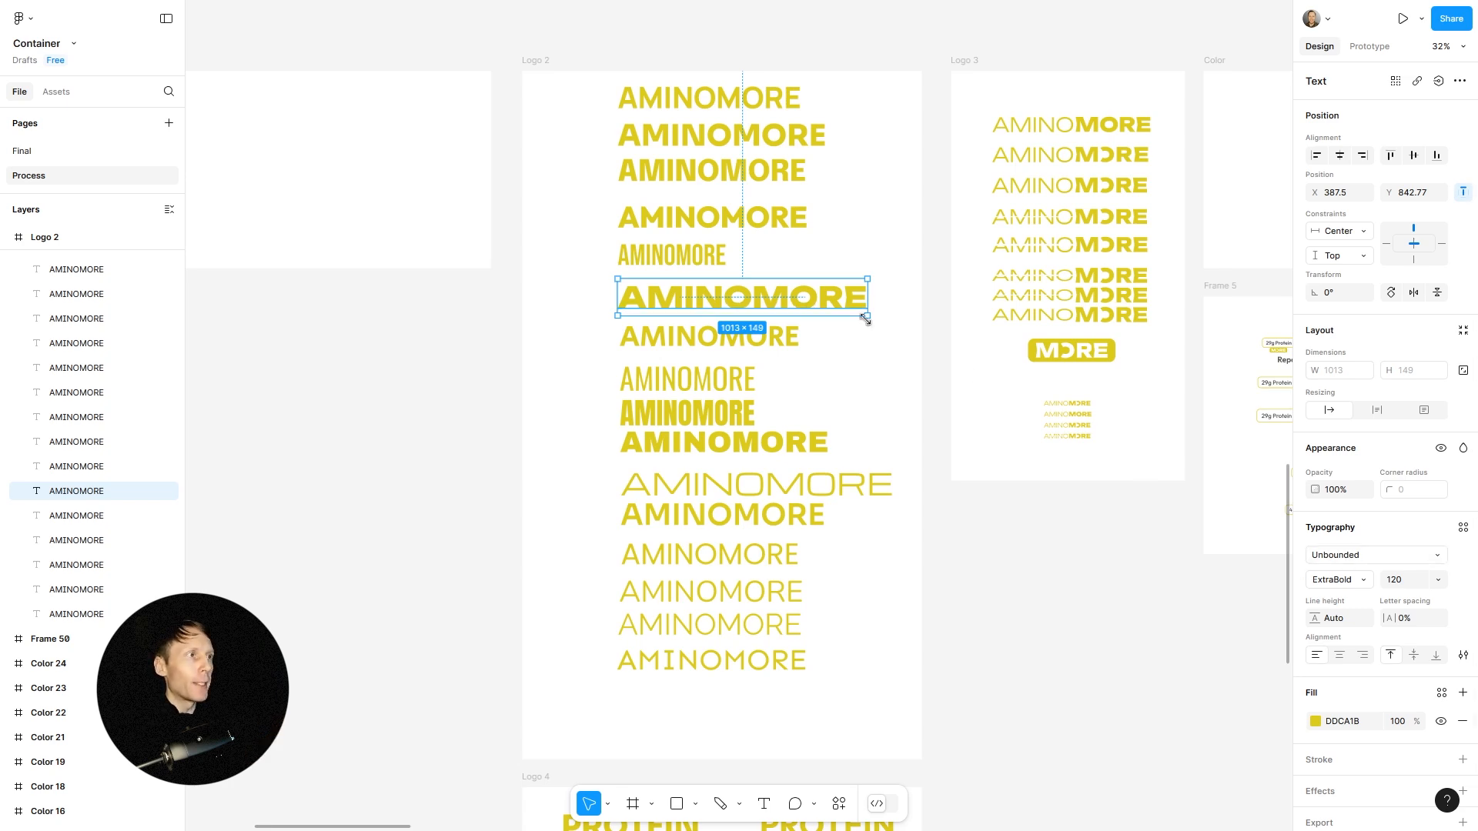
Review the PROTEIN font variants in the Logo 4 frame, checking the widest one in the stacked column.
scroll(836, 375, "down", 5)
scroll(836, 375, "down", 5)
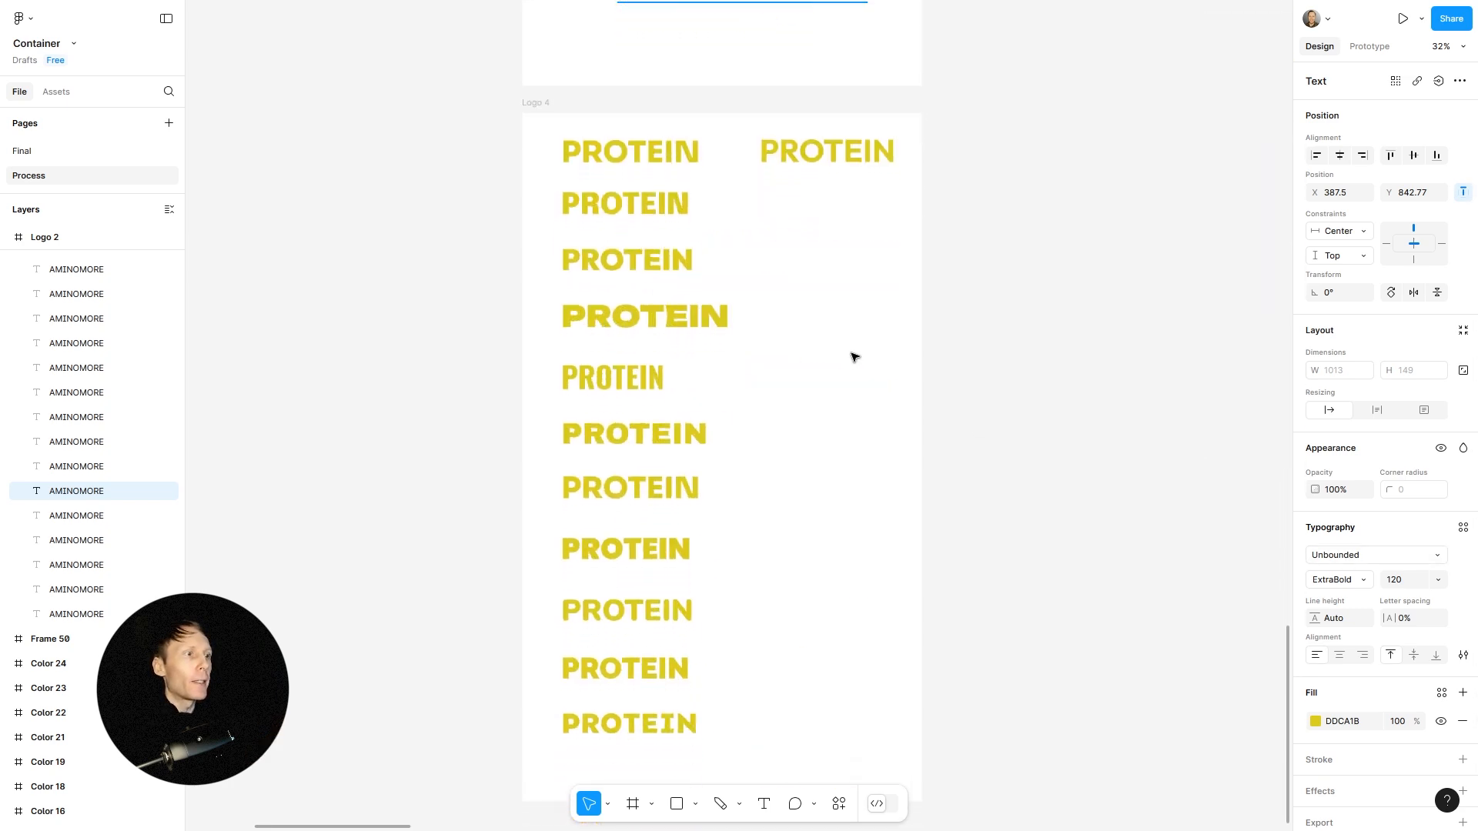
scroll(857, 356, "up", 2)
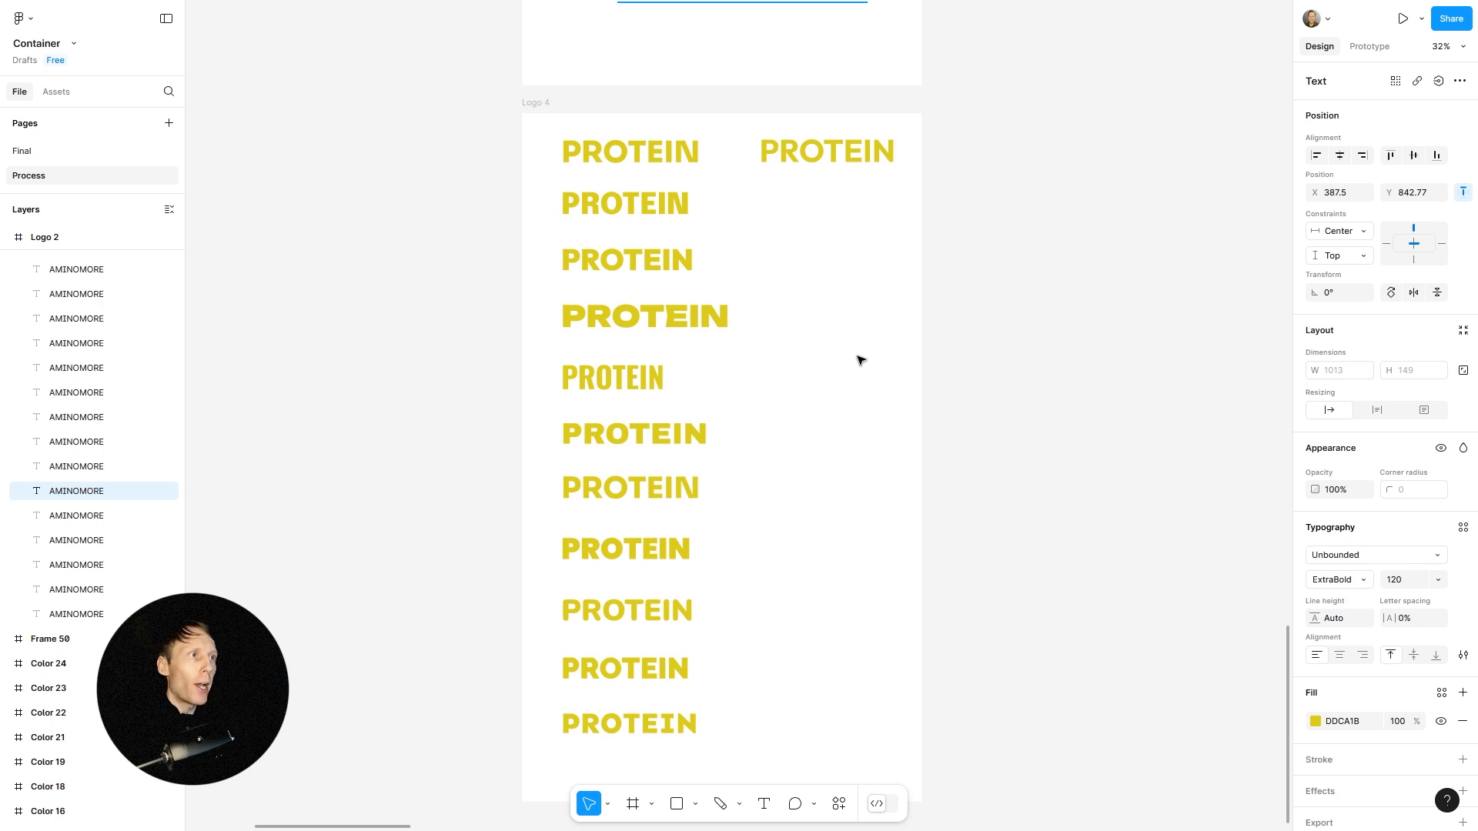
left_click(672, 319)
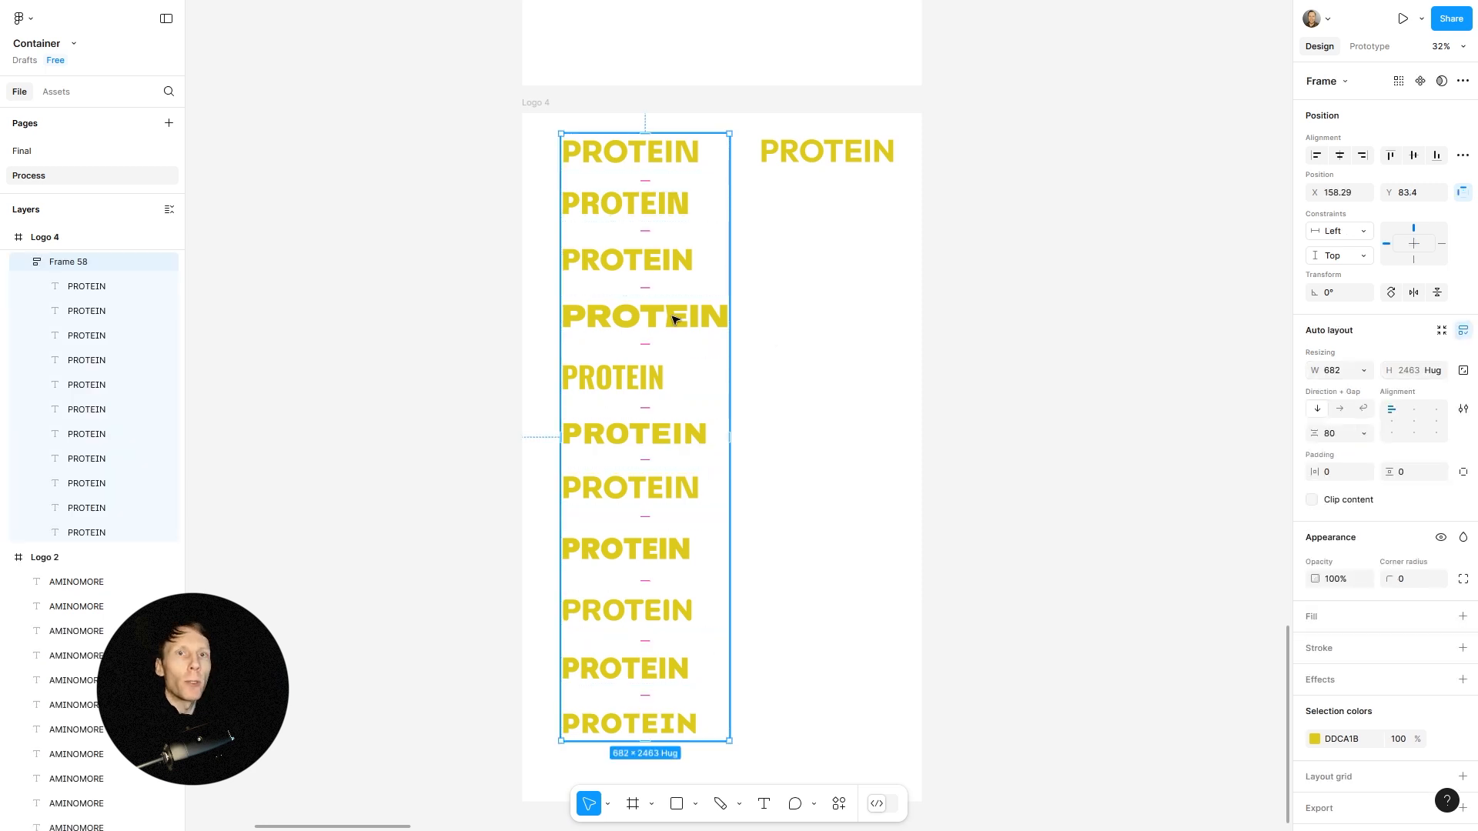
left_click(672, 320)
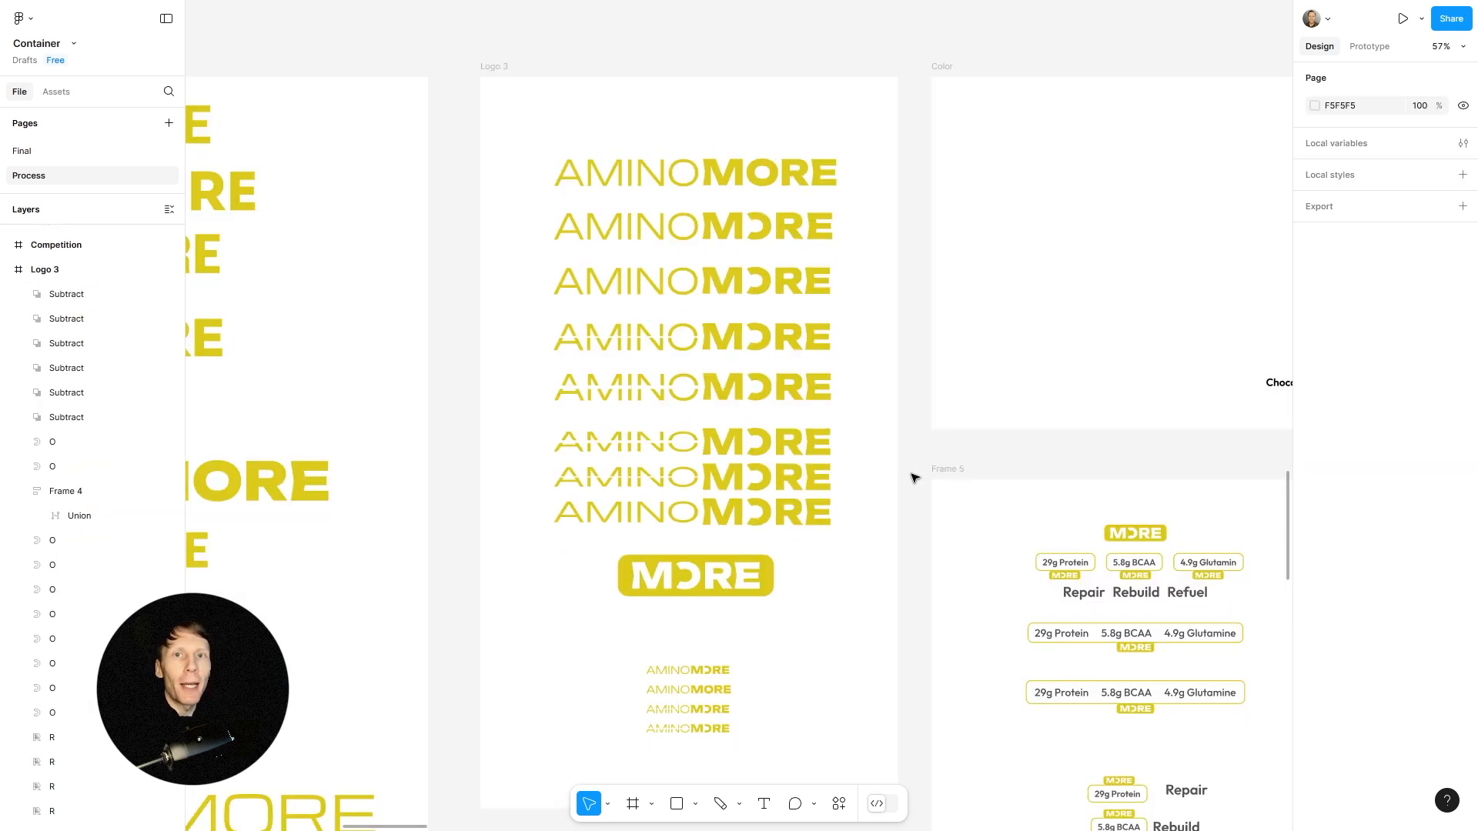
Draw red freehand arrow-shaped strokes over the angled letter cuts of MORE in the upper Logo 3 variants.
scroll(799, 323, "up", 6)
left_click_drag(750, 189, 929, 493)
scroll(962, 462, "down", 2)
scroll(1115, 339, "right", 1)
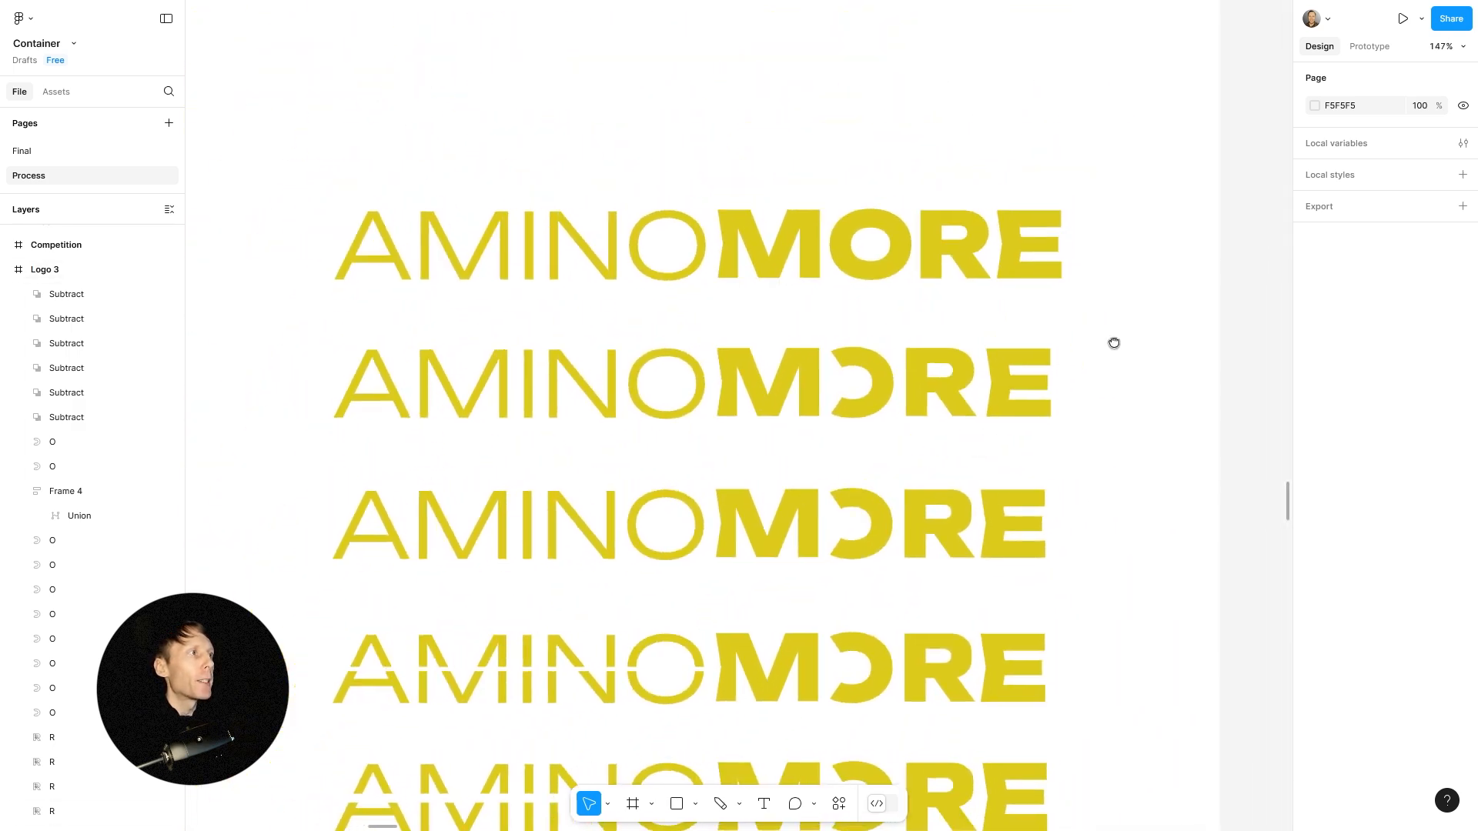
key("shift+p")
mouse_move(947, 110)
left_mouse_down()
mouse_move(1012, 243)
mouse_move(980, 320)
left_mouse_up()
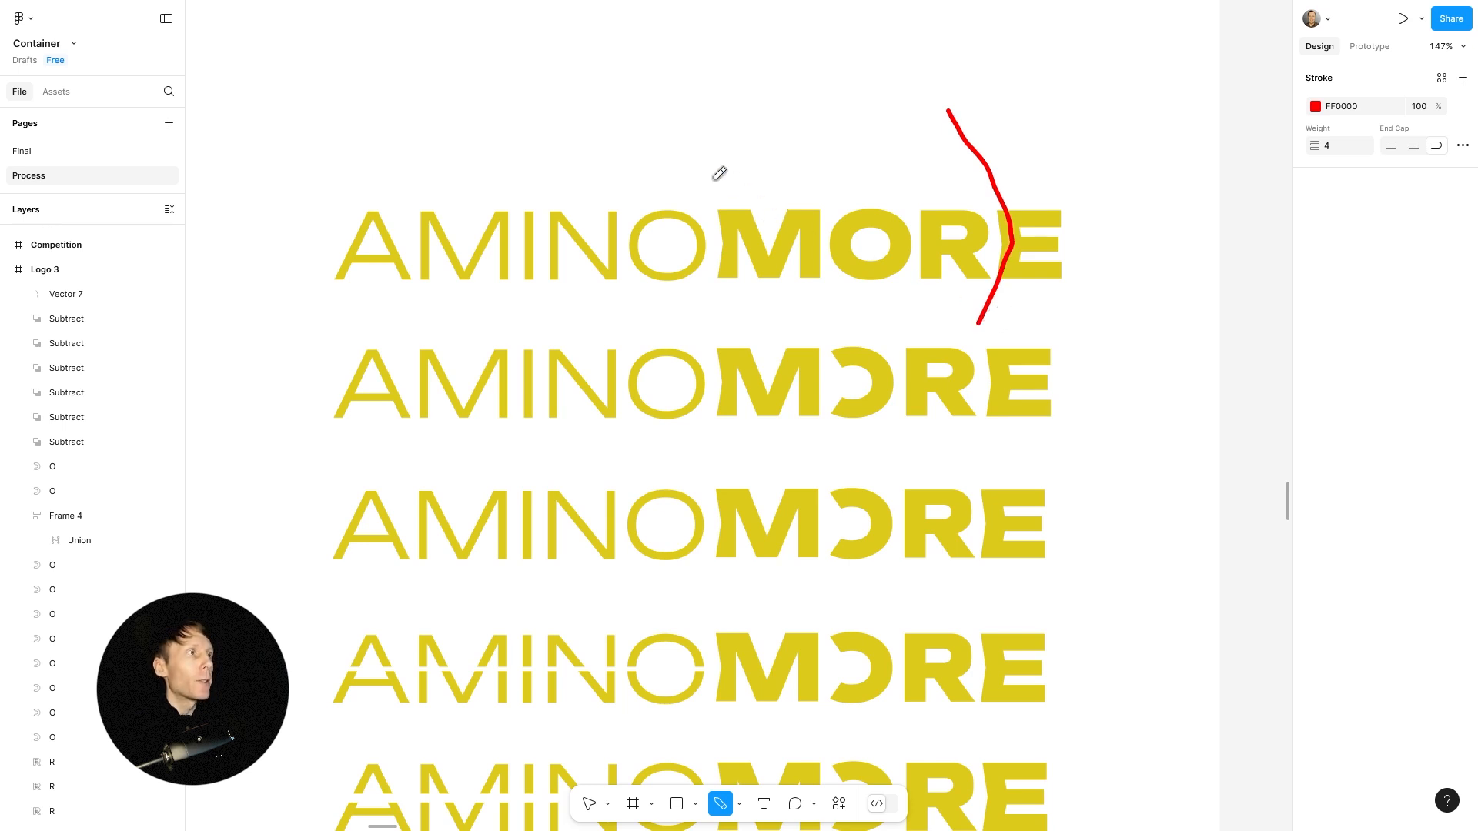
mouse_move(690, 121)
left_mouse_down()
mouse_move(728, 237)
mouse_move(705, 324)
left_mouse_up()
mouse_move(781, 292)
left_mouse_down()
mouse_move(846, 377)
mouse_move(806, 454)
left_mouse_up()
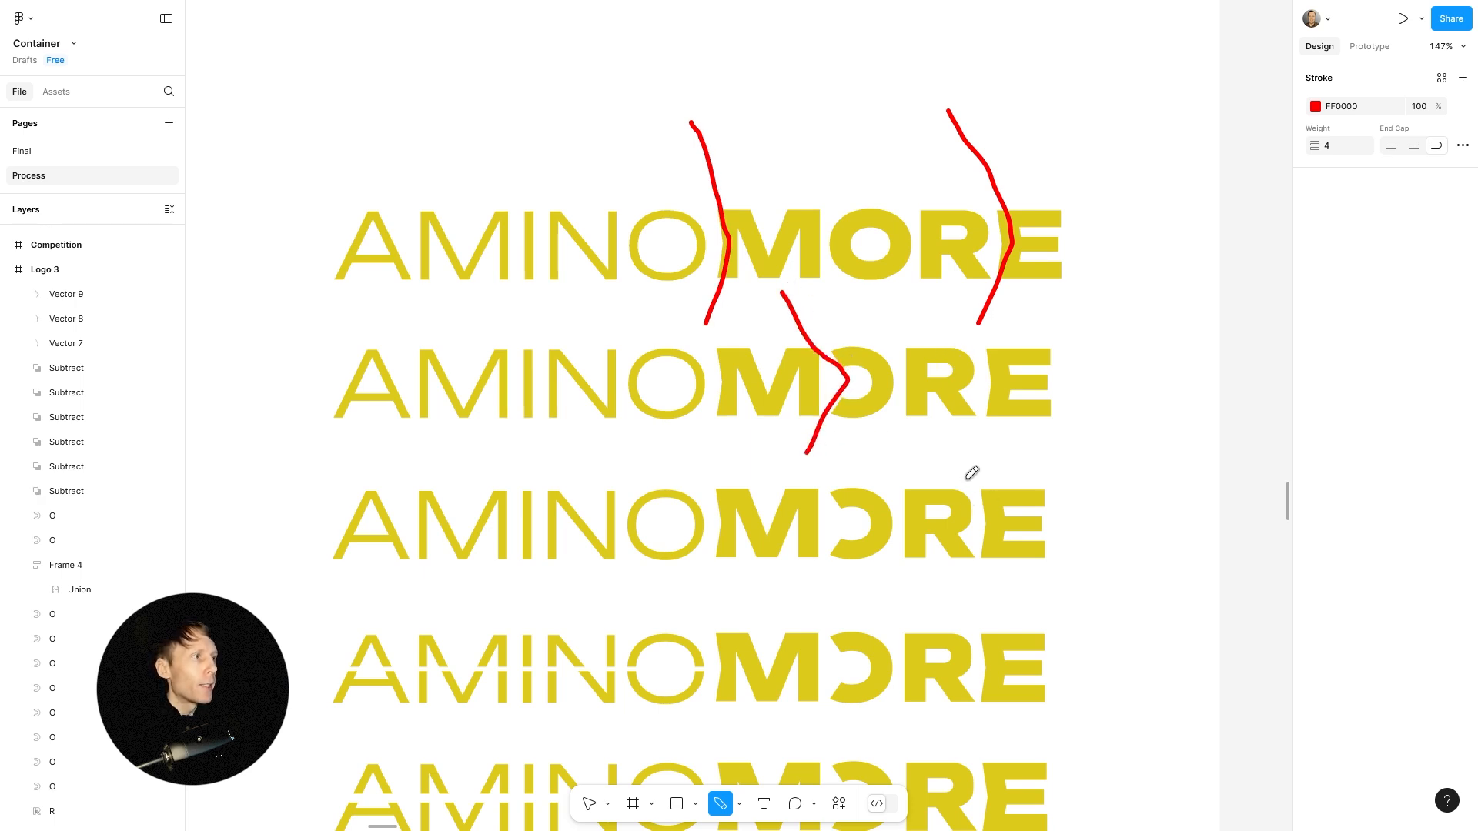
mouse_move(968, 478)
left_mouse_down()
mouse_move(885, 519)
mouse_move(991, 517)
mouse_move(967, 485)
mouse_move(945, 523)
mouse_move(971, 485)
mouse_move(967, 511)
left_mouse_up()
mouse_move(980, 343)
left_mouse_down()
mouse_move(933, 361)
mouse_move(962, 397)
mouse_move(964, 346)
left_mouse_up()
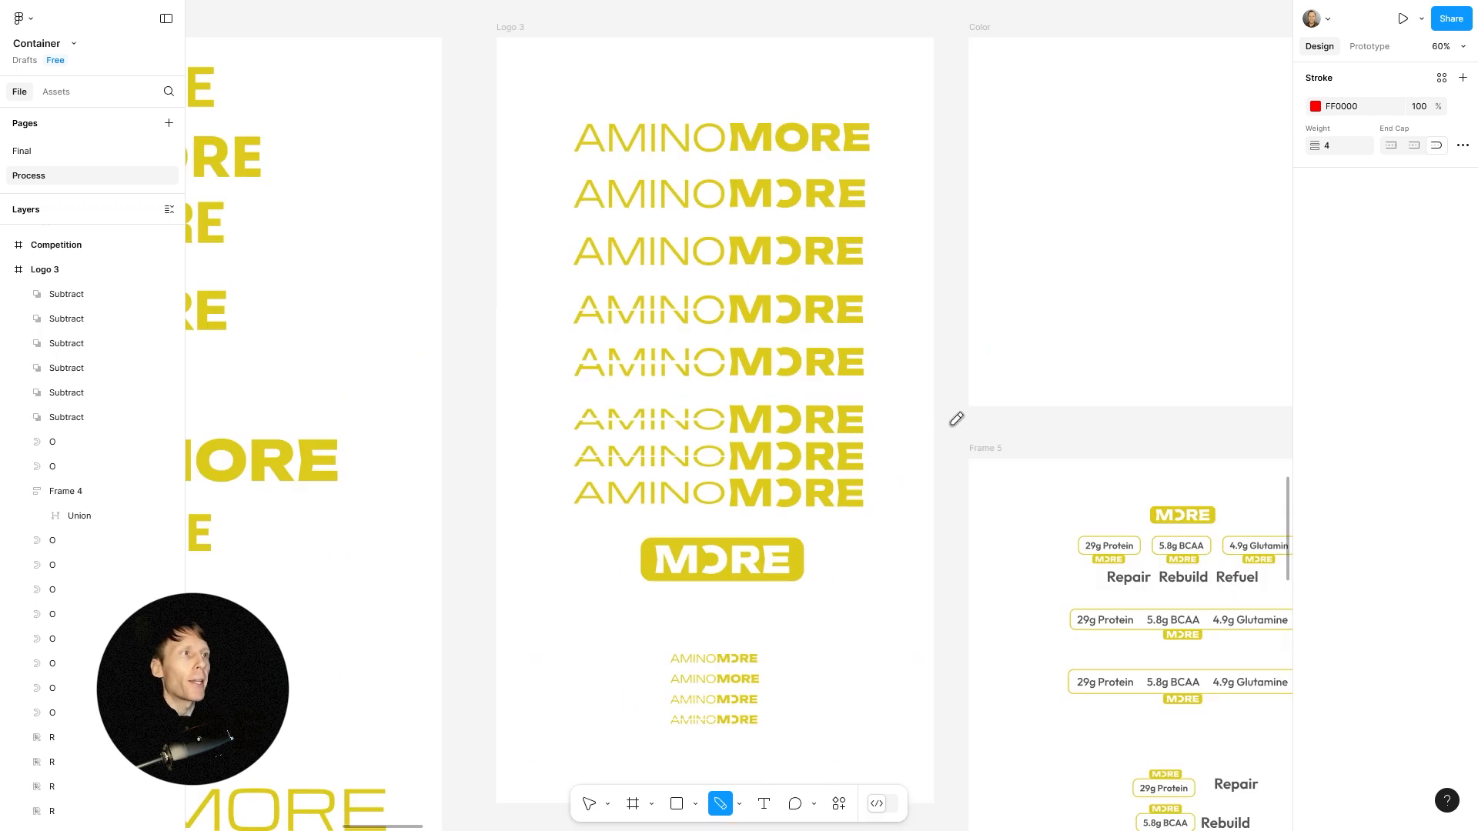
Box AMINO in the fourth Logo 3 variant in red and sketch forward-pointing chevrons across MORE.
mouse_move(571, 294)
left_mouse_down()
mouse_move(568, 324)
mouse_move(722, 323)
mouse_move(719, 293)
mouse_move(573, 295)
left_mouse_up()
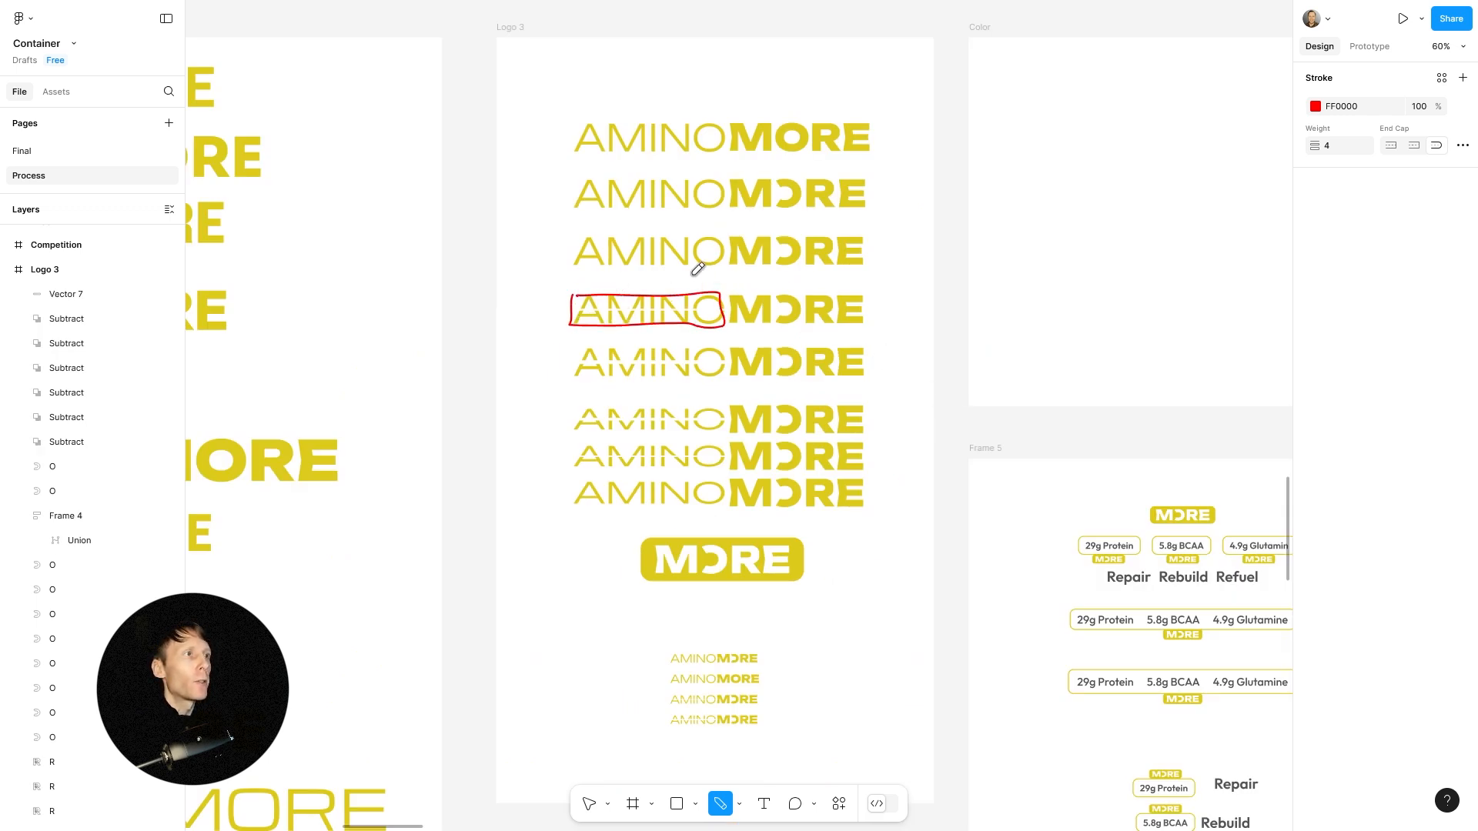
mouse_move(685, 262)
left_mouse_down()
mouse_move(734, 297)
mouse_move(698, 354)
left_mouse_up()
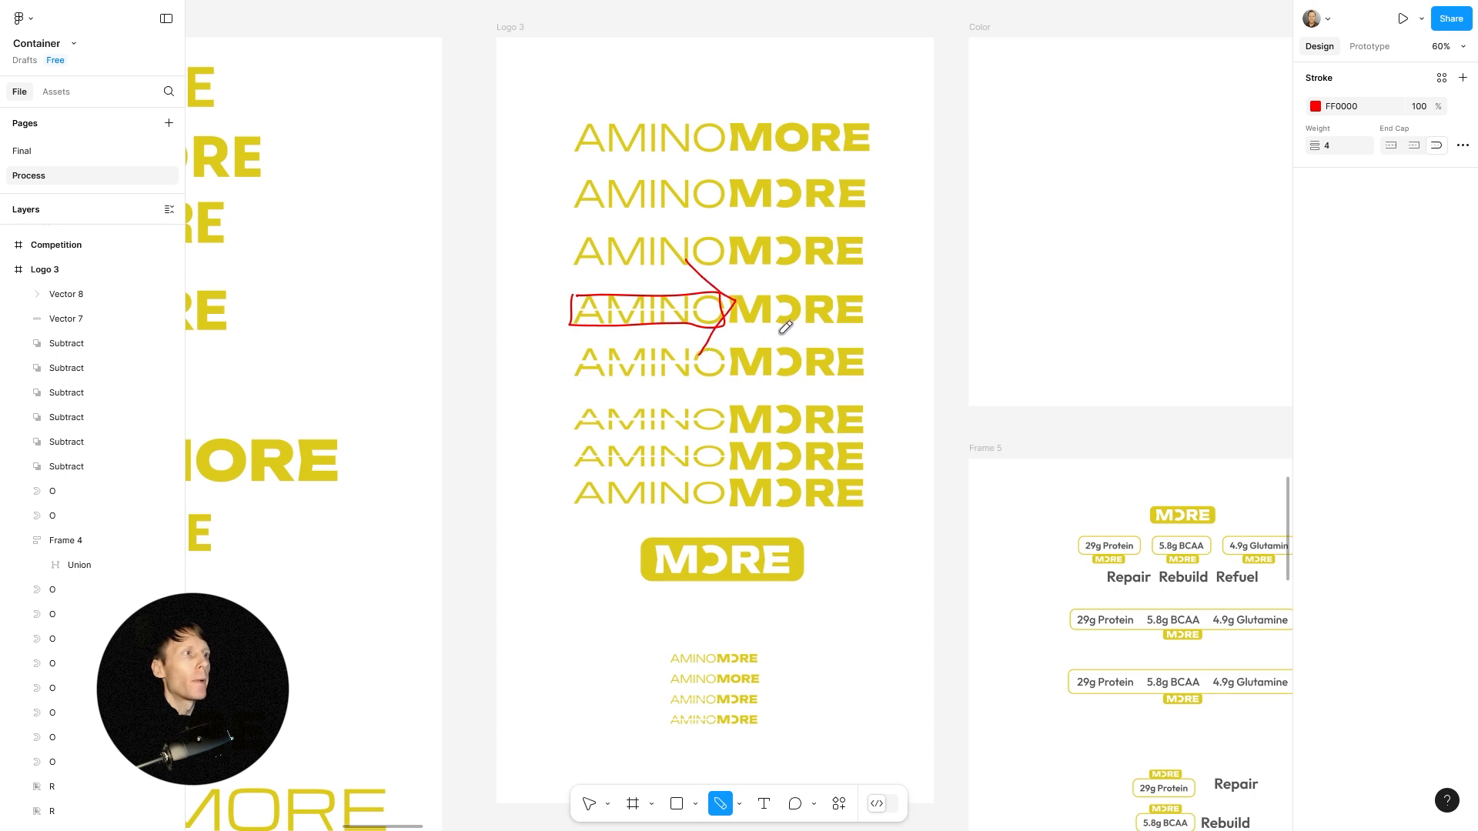
mouse_move(737, 259)
left_mouse_down()
mouse_move(778, 305)
mouse_move(739, 341)
left_mouse_up()
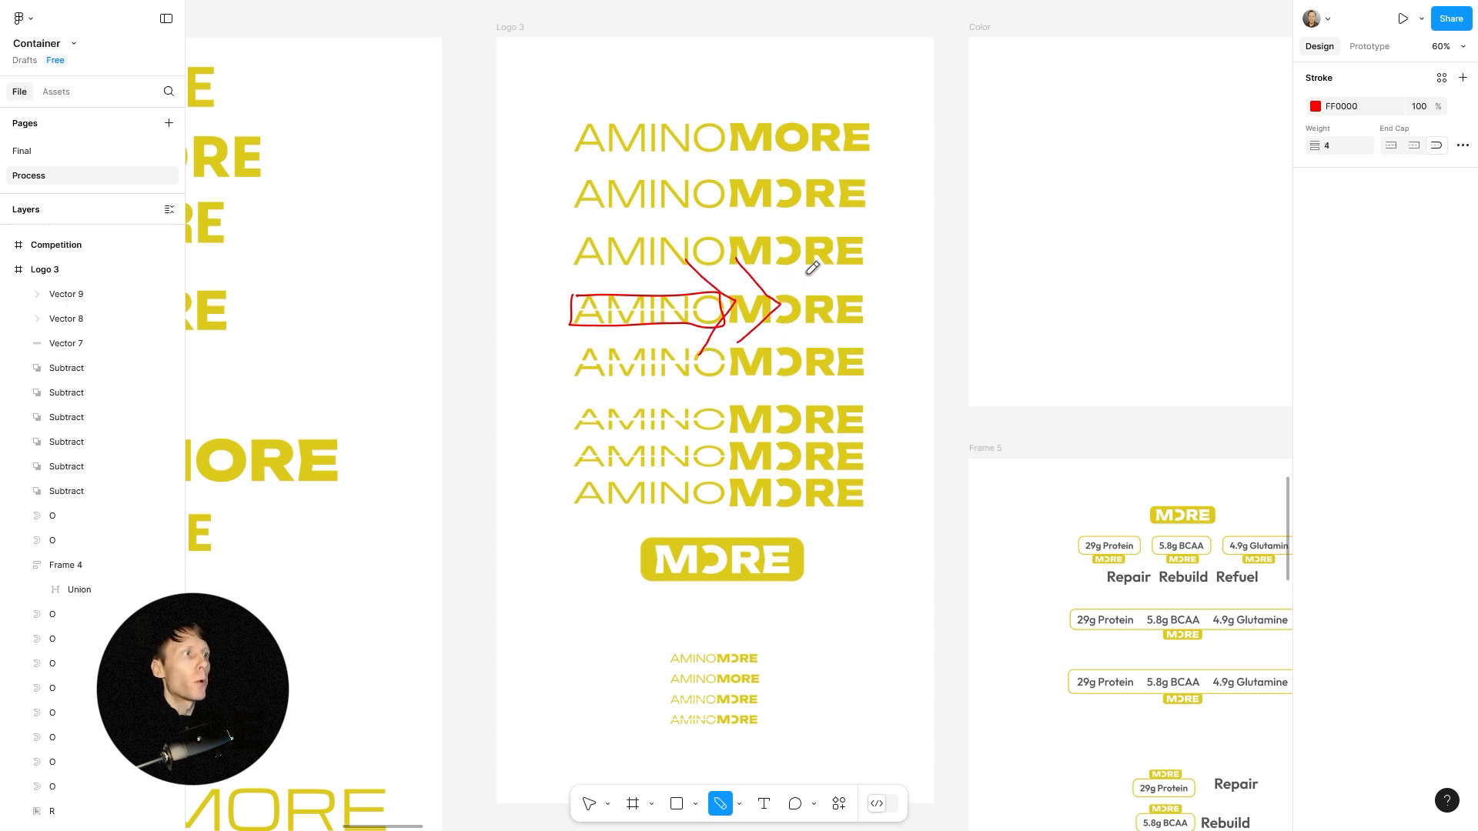
mouse_move(807, 273)
left_mouse_down()
mouse_move(836, 302)
mouse_move(804, 320)
mouse_move(850, 299)
mouse_move(816, 344)
left_mouse_up()
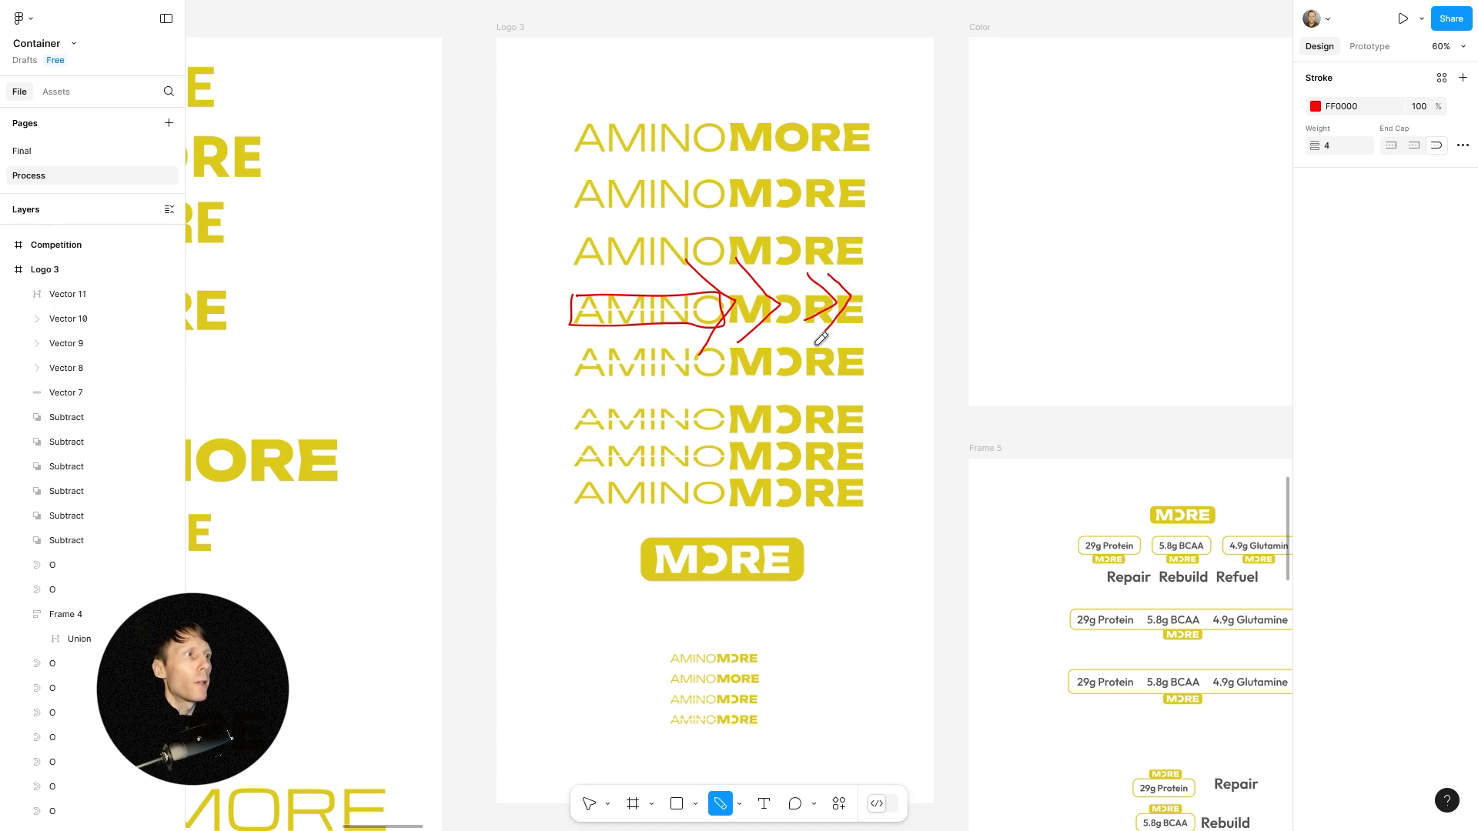
Outline the group of small logos and the MORE badge in the Logo 3 frame with red freehand strokes.
mouse_move(785, 624)
left_mouse_down()
mouse_move(607, 619)
mouse_move(627, 751)
mouse_move(819, 748)
mouse_move(790, 624)
left_mouse_up()
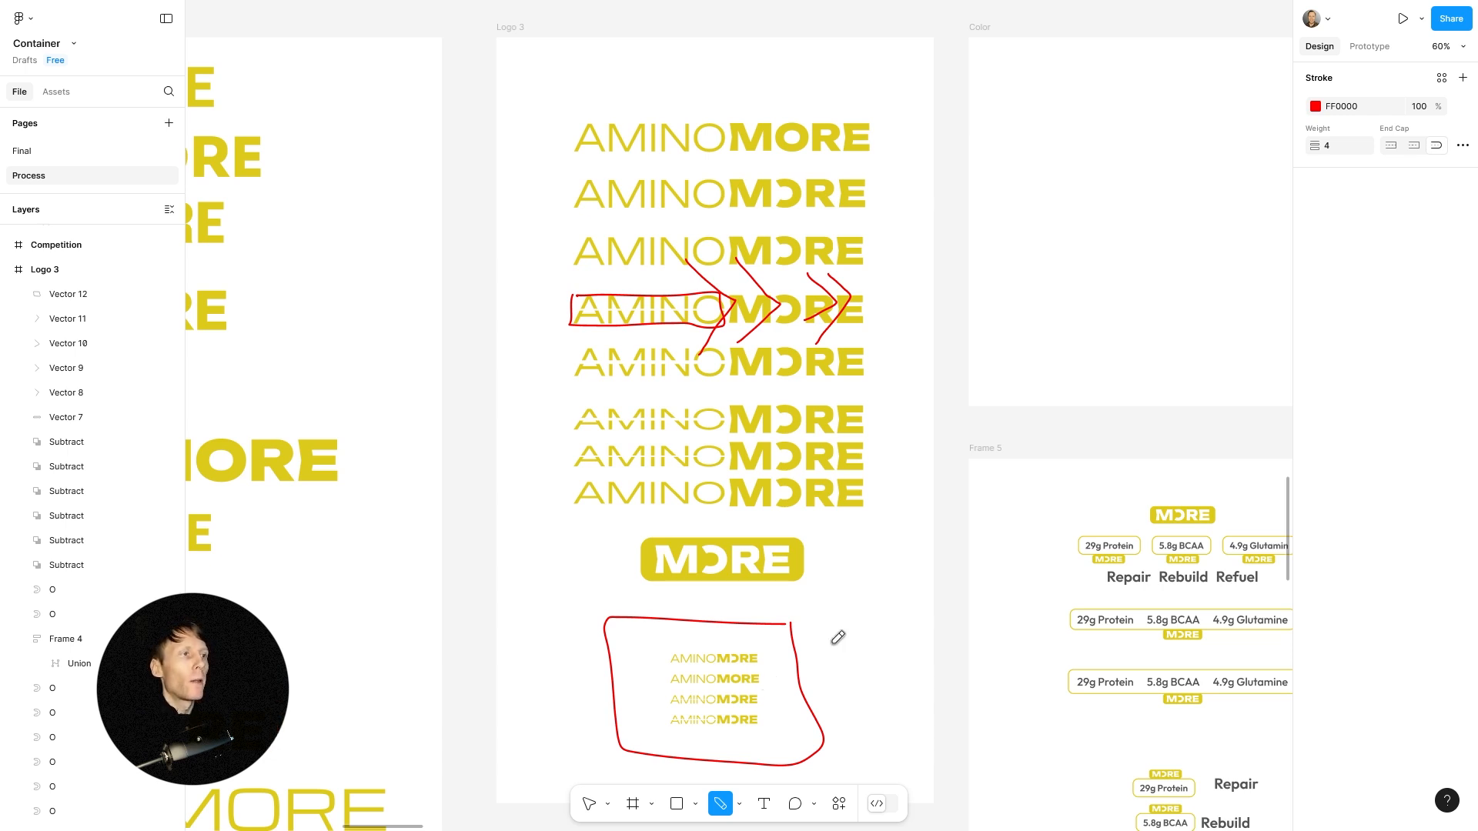
mouse_move(831, 521)
left_mouse_down()
mouse_move(645, 510)
mouse_move(614, 527)
mouse_move(611, 603)
mouse_move(736, 611)
mouse_move(841, 551)
mouse_move(841, 520)
left_mouse_up()
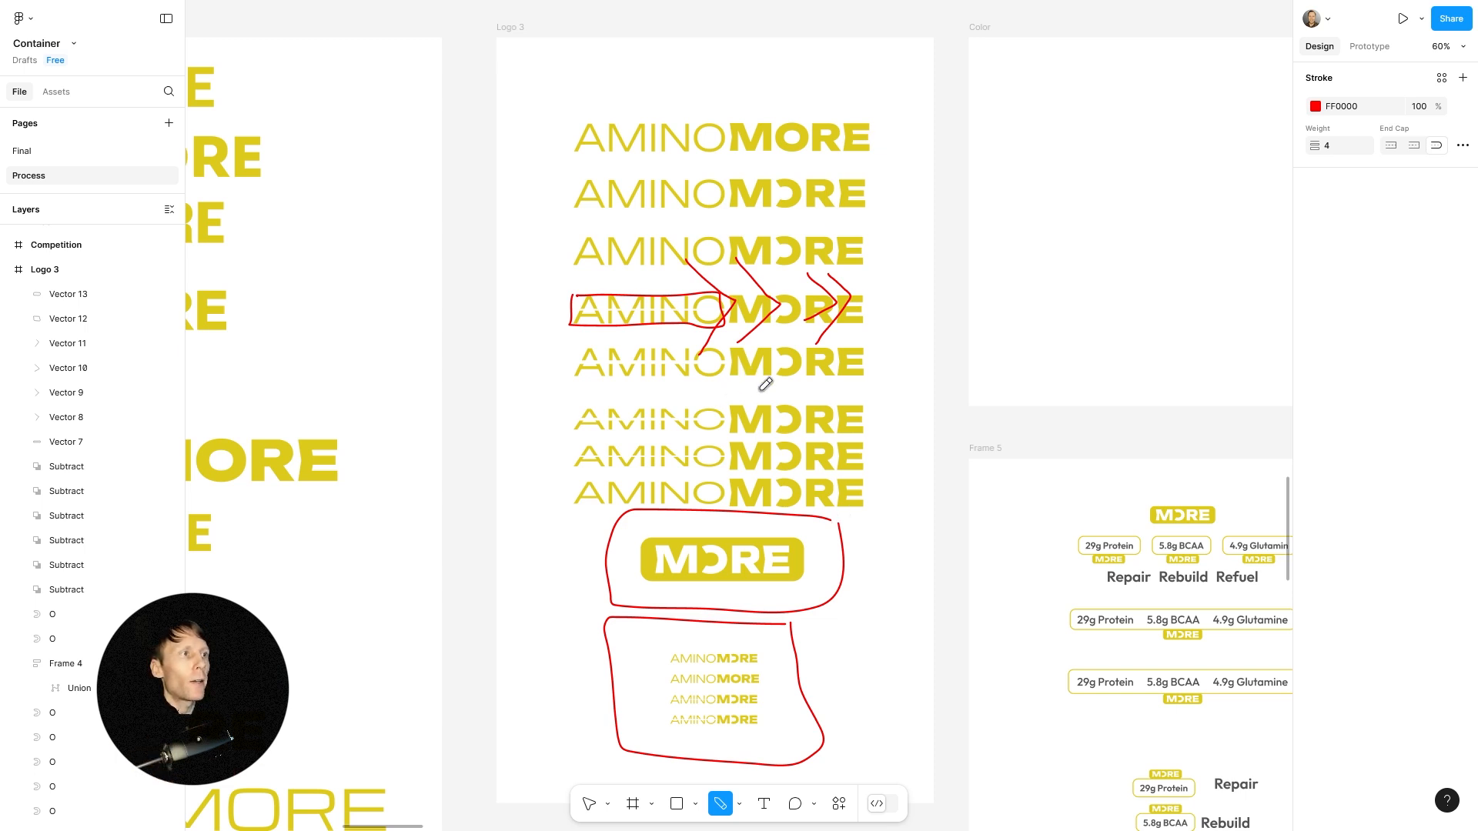
mouse_move(765, 384)
left_mouse_down()
mouse_move(729, 393)
mouse_move(713, 434)
mouse_move(819, 452)
mouse_move(878, 416)
mouse_move(744, 390)
left_mouse_up()
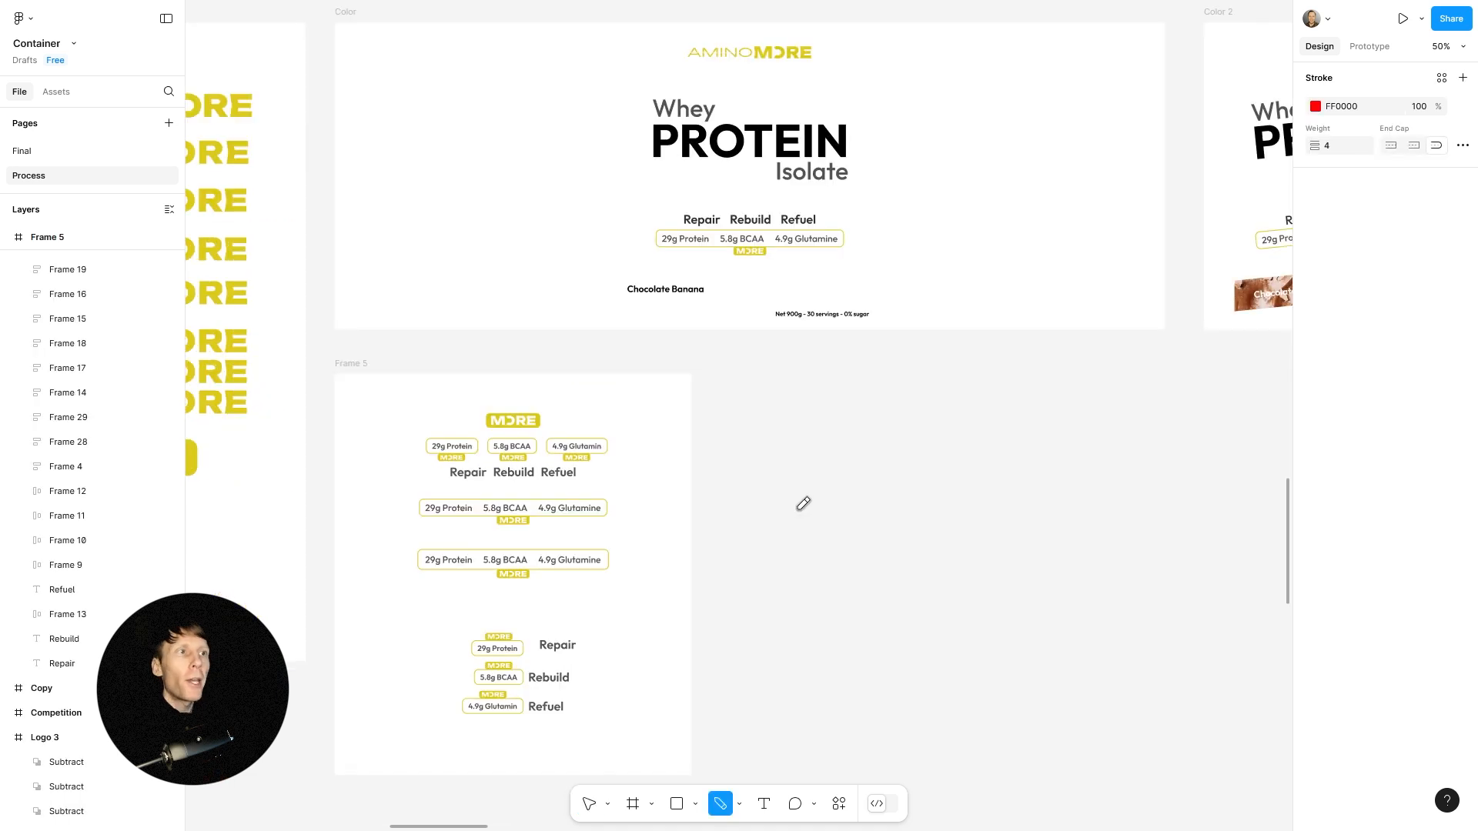
Circle the title and contents of Frame 5 in red and underline its Repair Rebuild Refuel line.
mouse_move(391, 347)
left_mouse_down()
mouse_move(338, 342)
mouse_move(304, 369)
mouse_move(401, 372)
mouse_move(376, 344)
left_mouse_up()
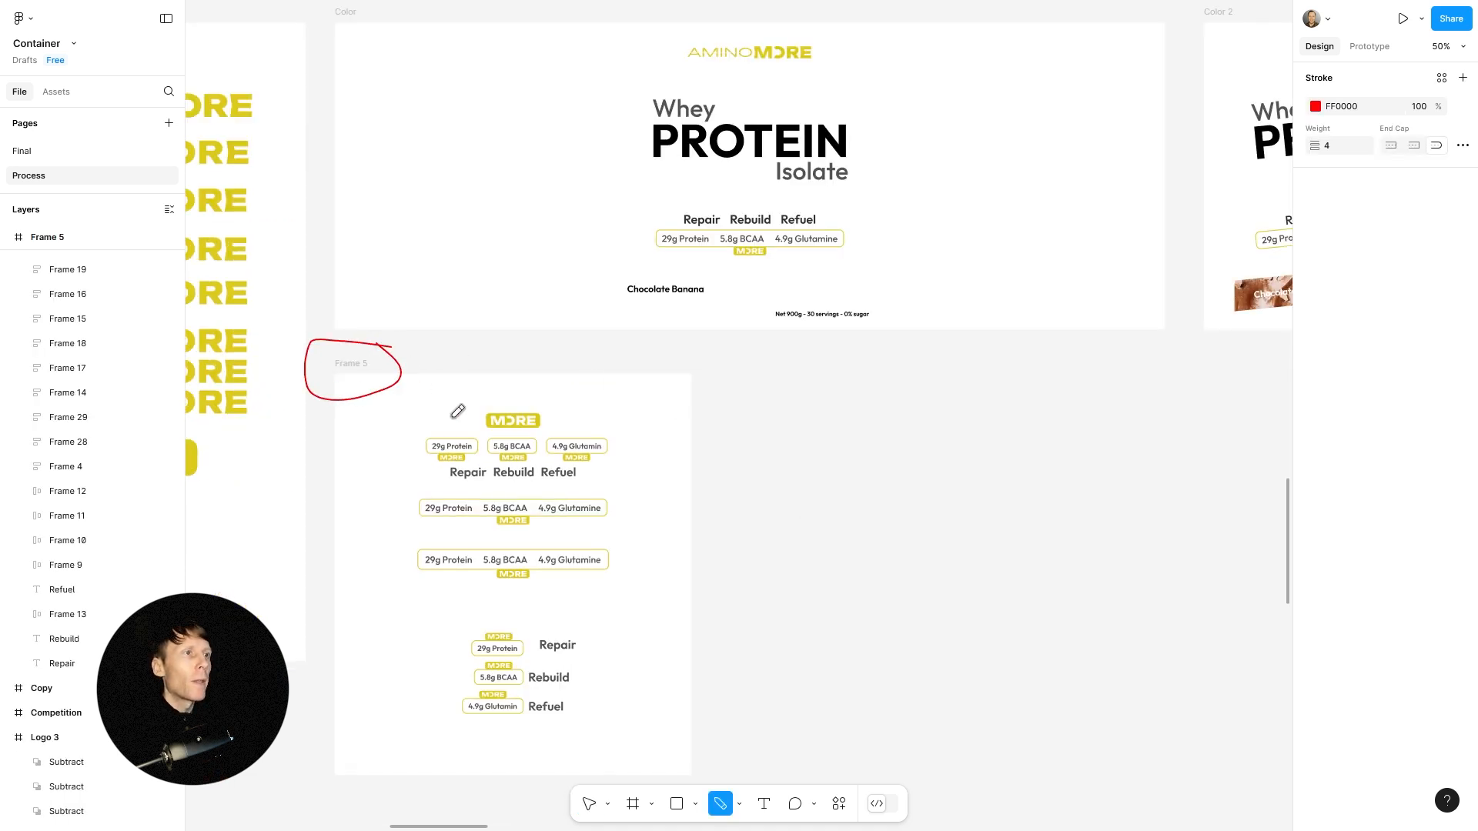
mouse_move(528, 382)
left_mouse_down()
mouse_move(318, 576)
mouse_move(697, 633)
left_mouse_up()
mouse_move(705, 567)
left_mouse_down()
mouse_move(590, 405)
mouse_move(528, 382)
left_mouse_up()
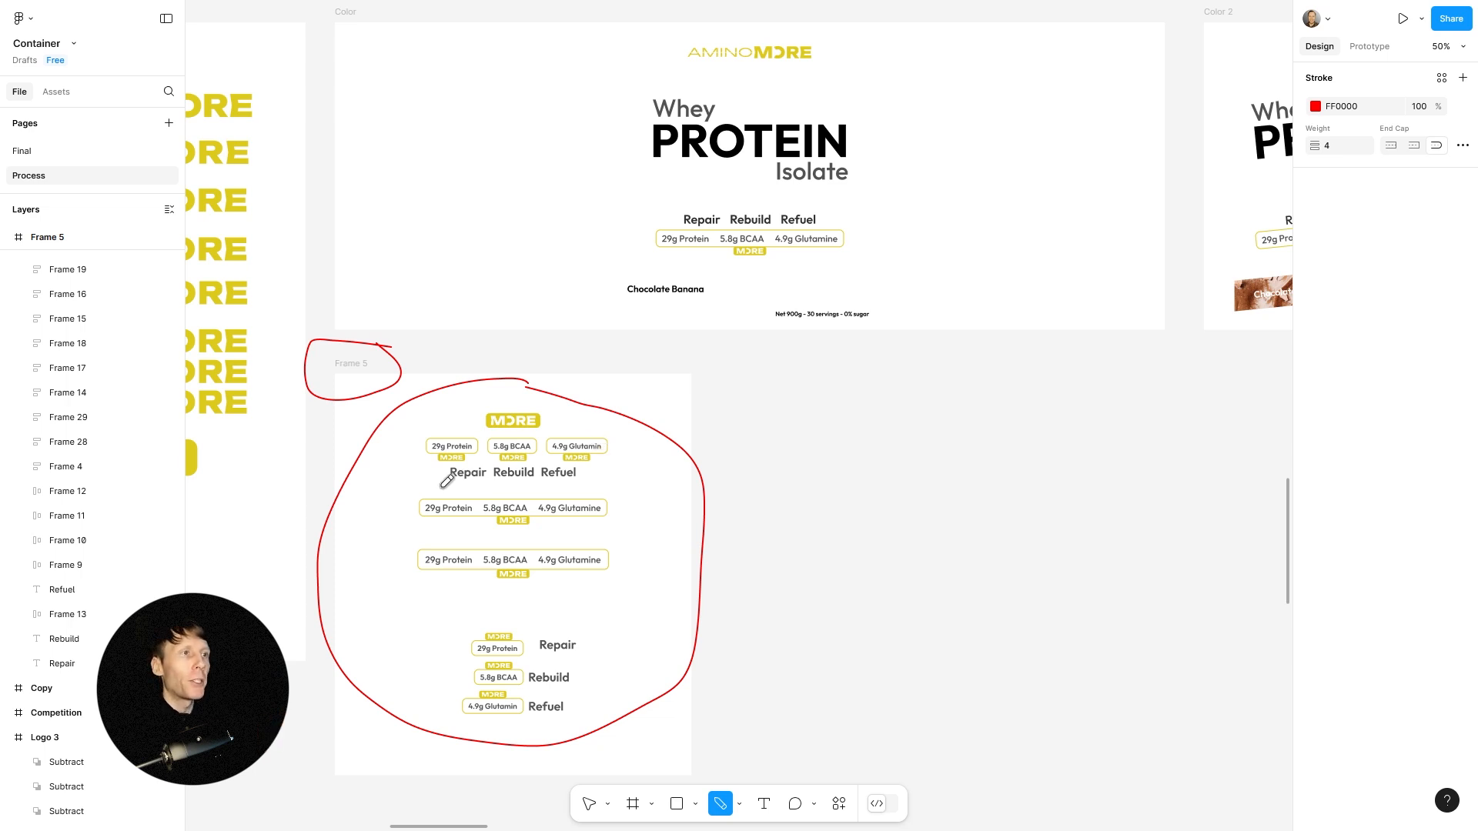
left_click_drag(433, 489, 573, 484)
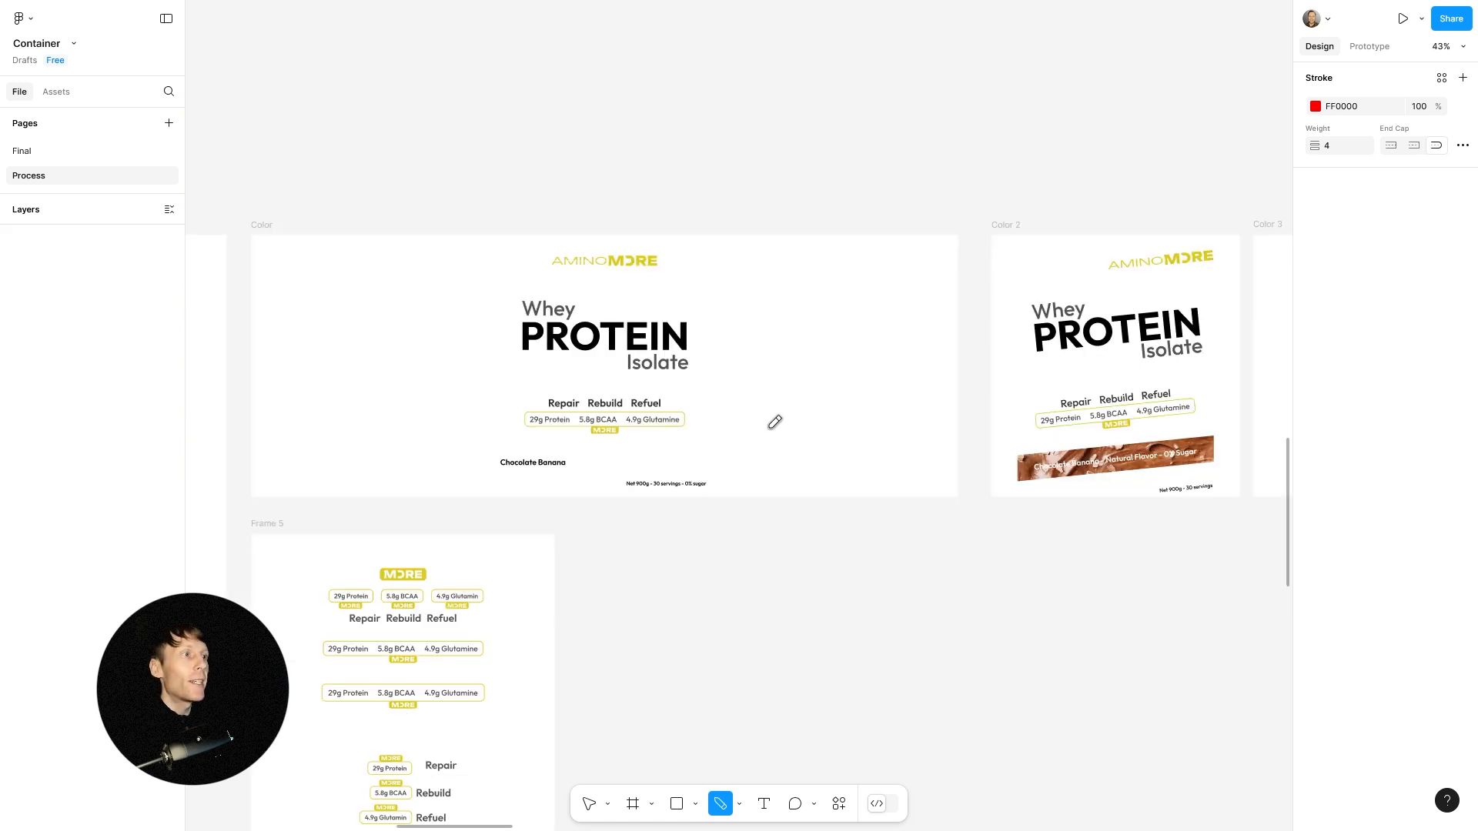
Circle the whole label composition in the Color frame with a red freehand stroke.
mouse_move(773, 430)
left_mouse_down()
mouse_move(635, 175)
mouse_move(448, 302)
mouse_move(565, 574)
mouse_move(809, 390)
mouse_move(797, 302)
left_mouse_up()
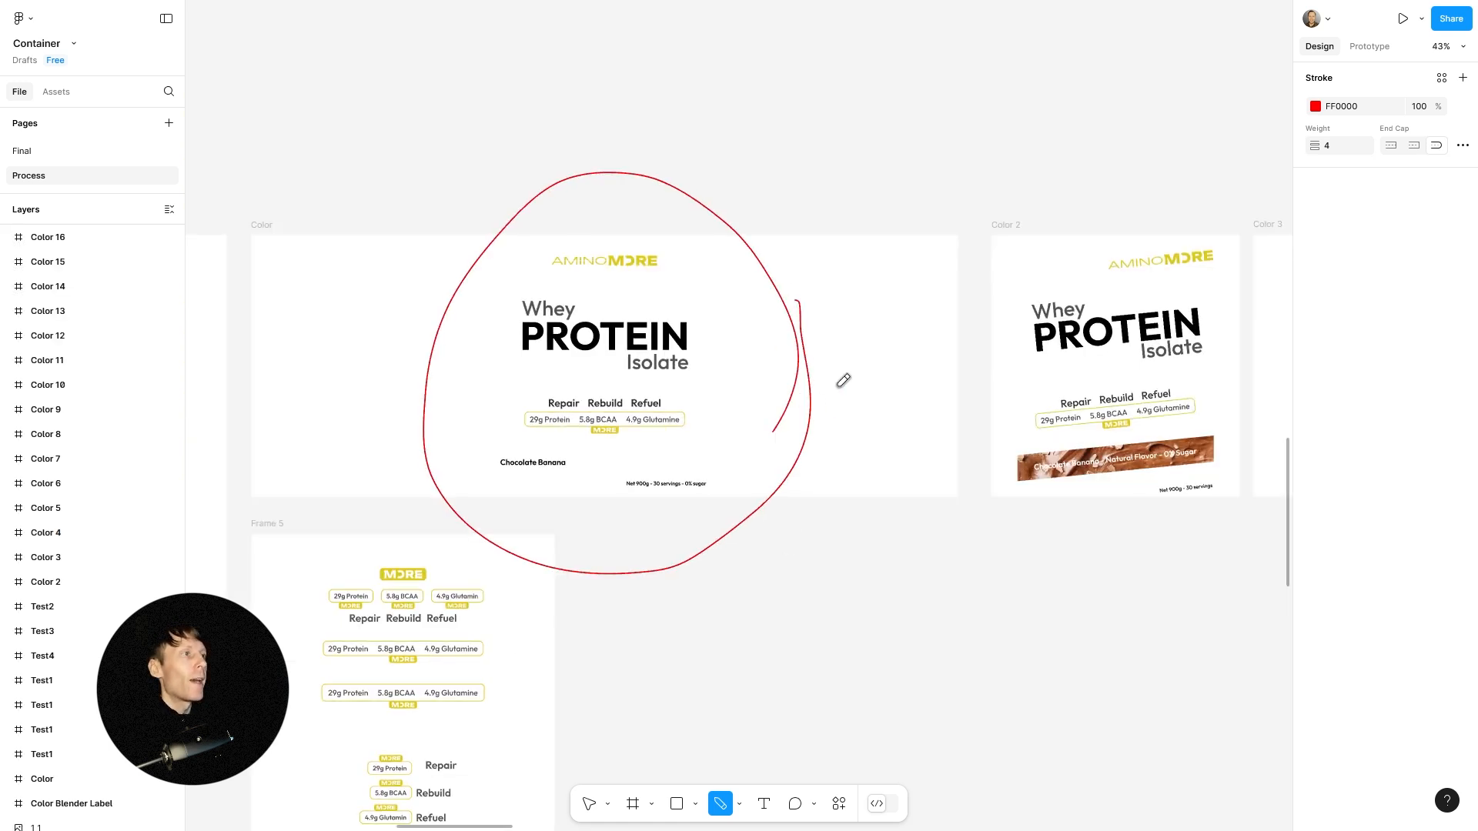
Draw a red freehand arrow from the circled composition toward the Color 2 frame.
mouse_move(825, 371)
left_mouse_down()
mouse_move(1008, 384)
mouse_move(937, 396)
left_mouse_up()
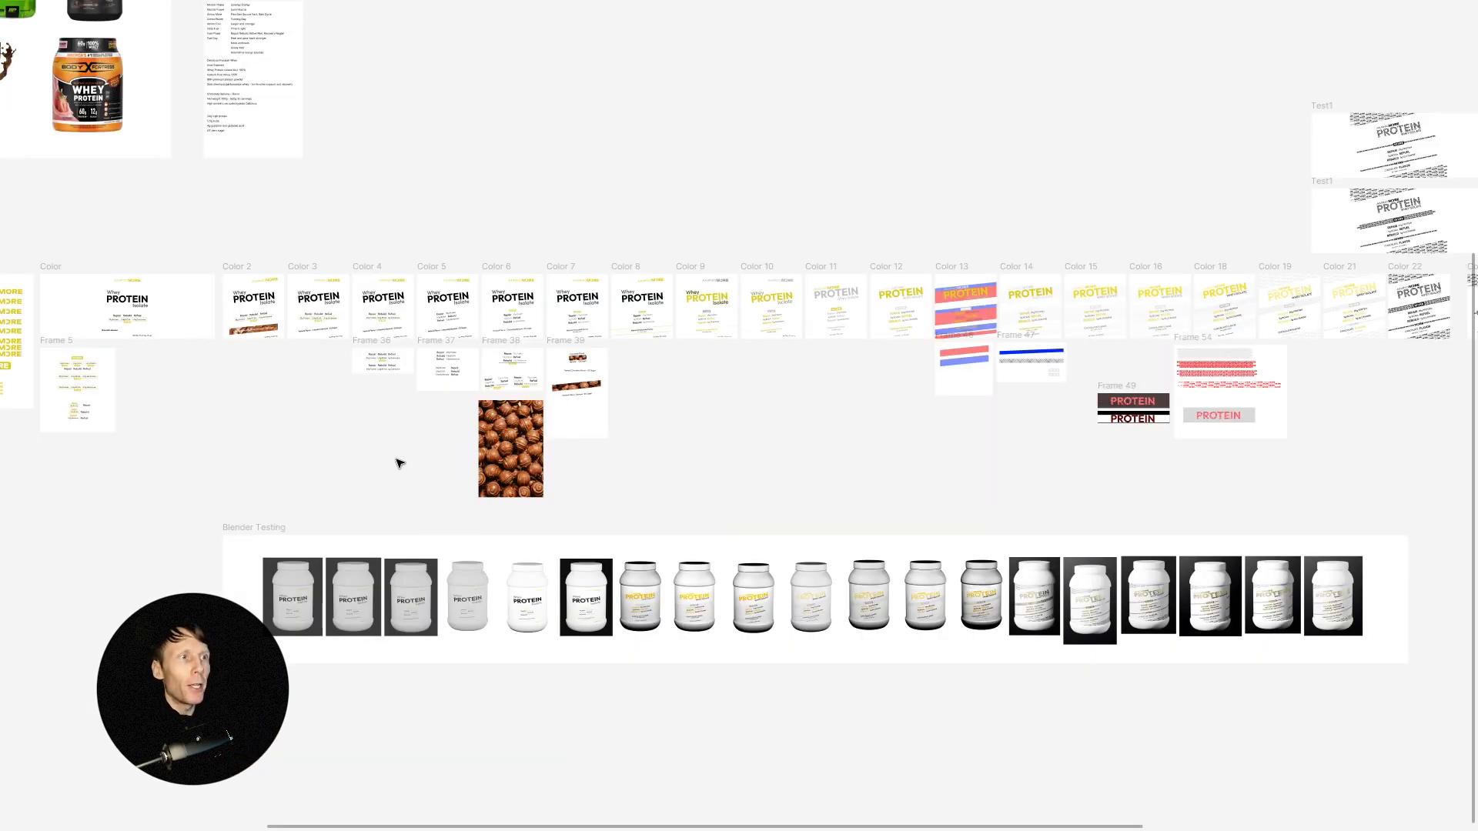
left_click(281, 531)
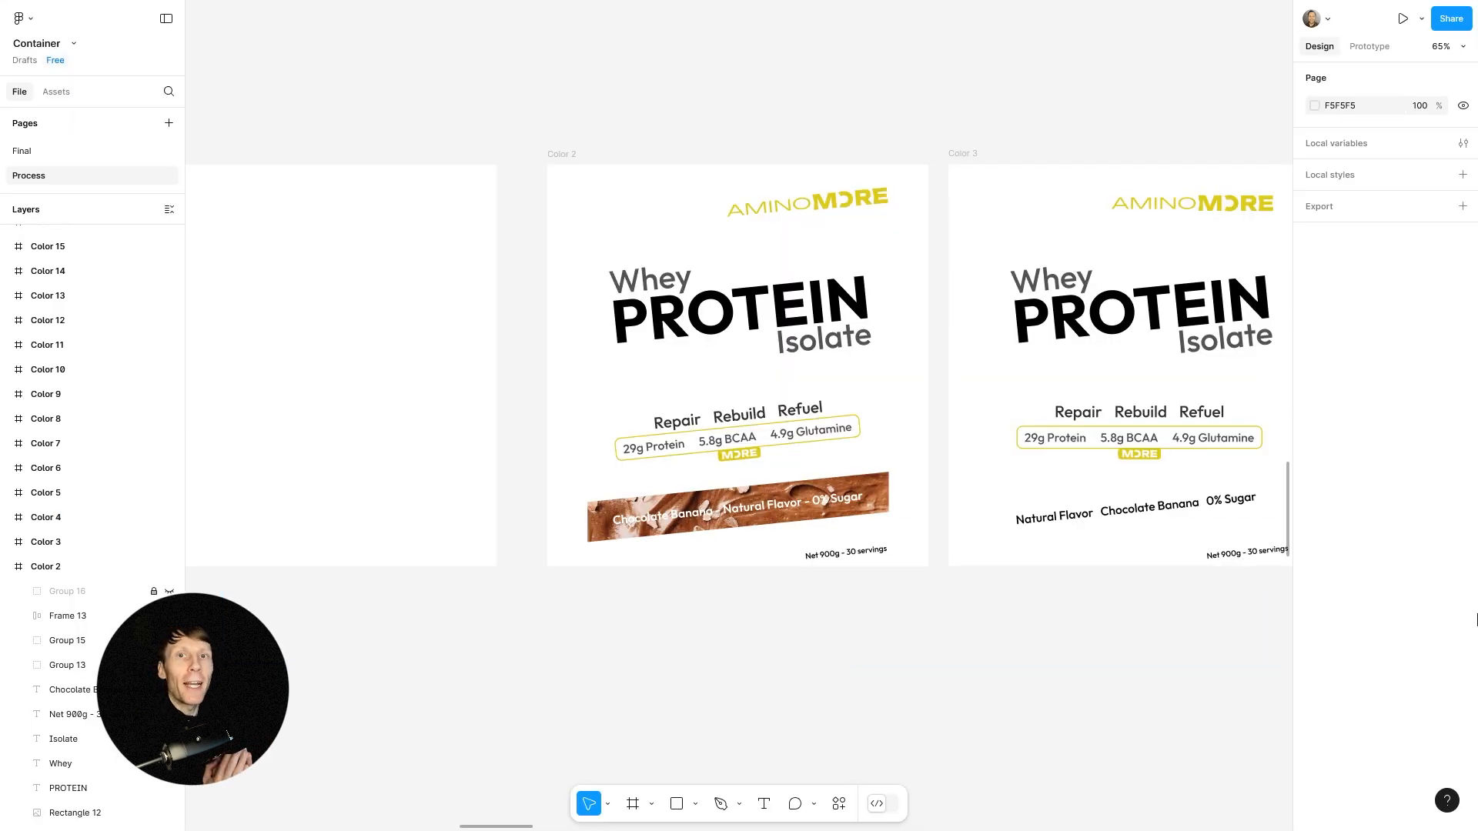
Inspect the rotation of the logo, title words, benefits group and flavor line in the Color 2 frame.
left_click(589, 179)
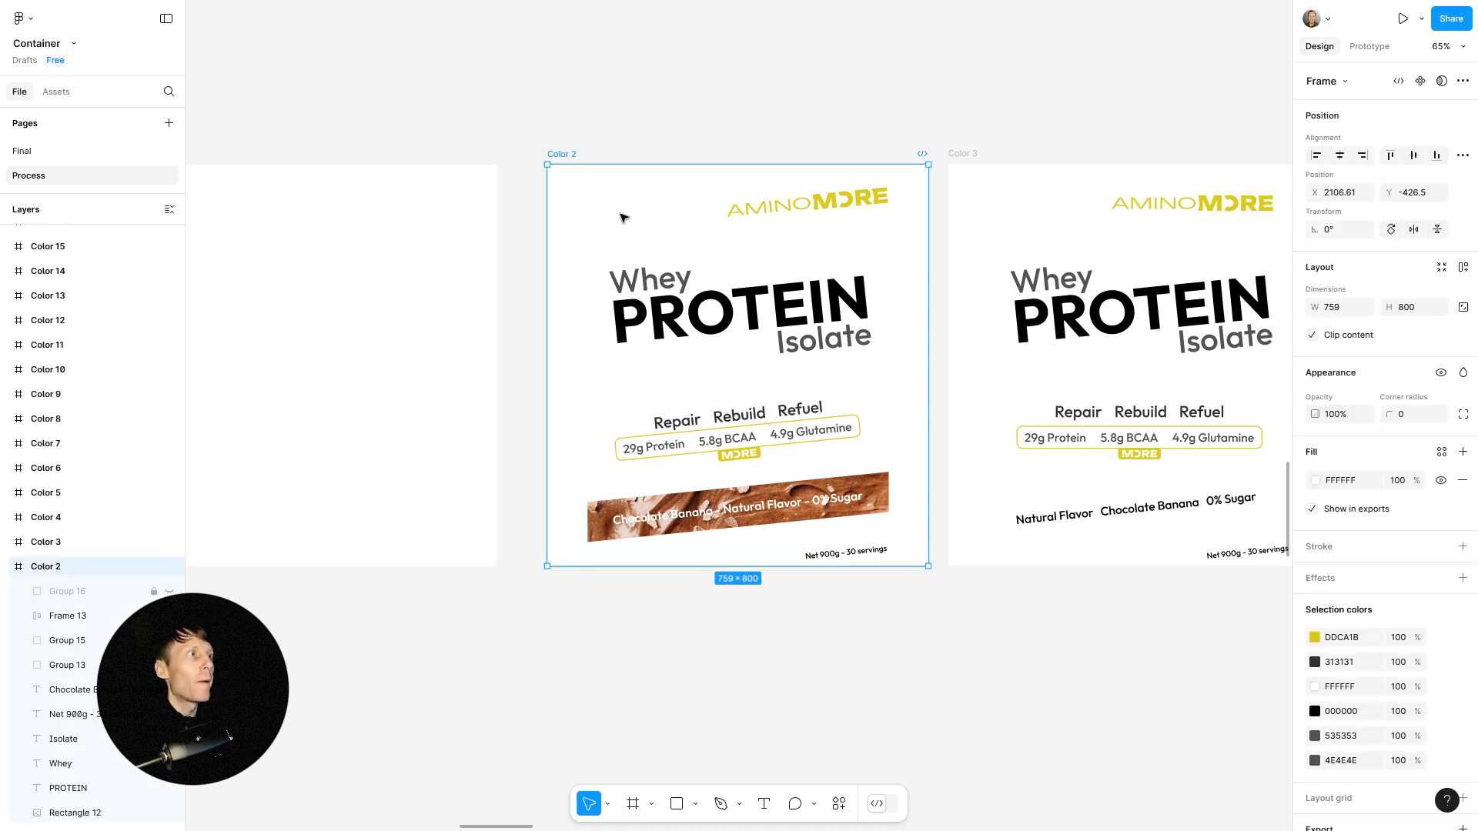
left_click(785, 207)
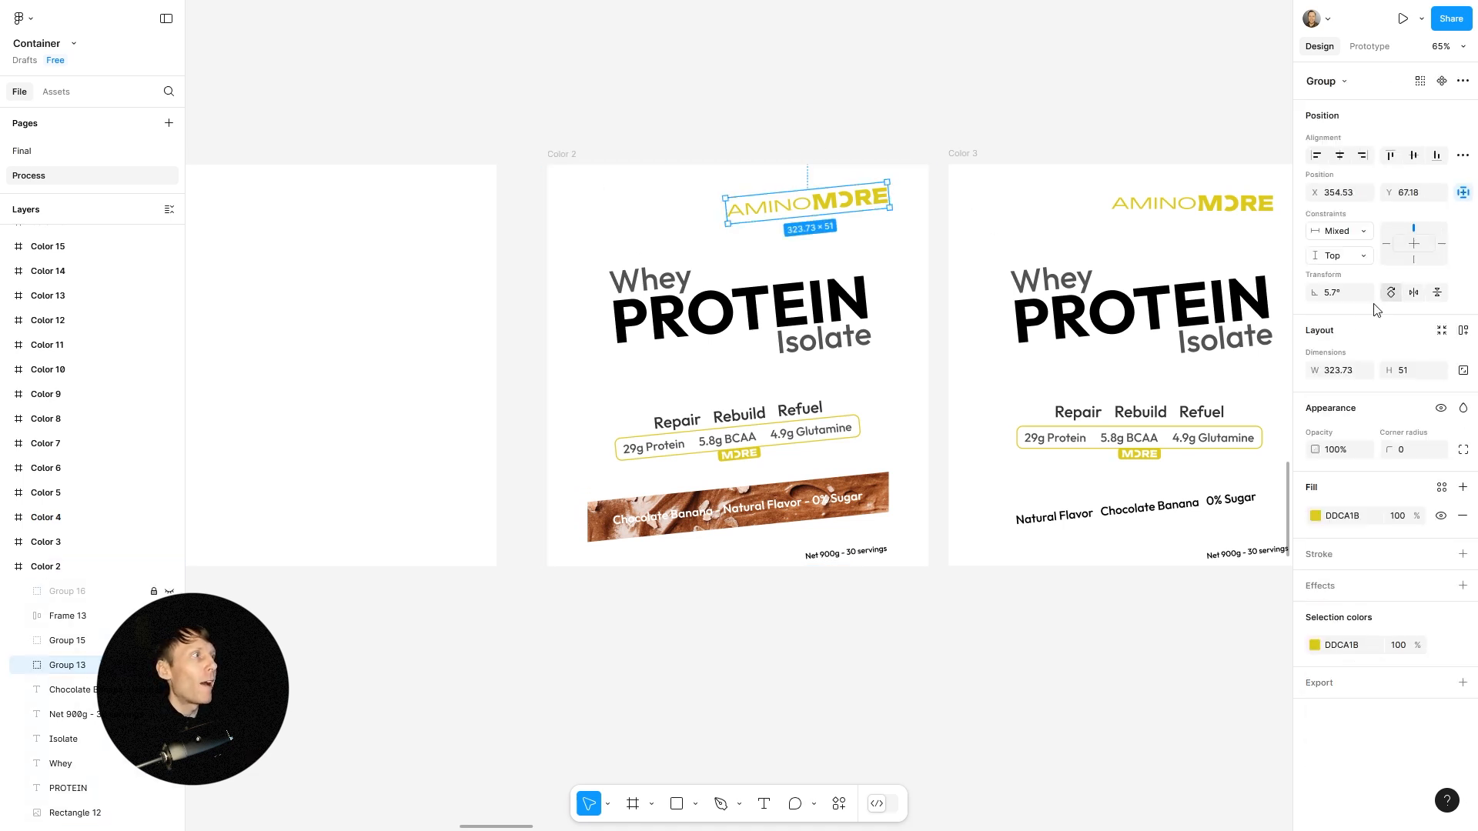
left_click(661, 281)
left_click(723, 319)
left_click(816, 338)
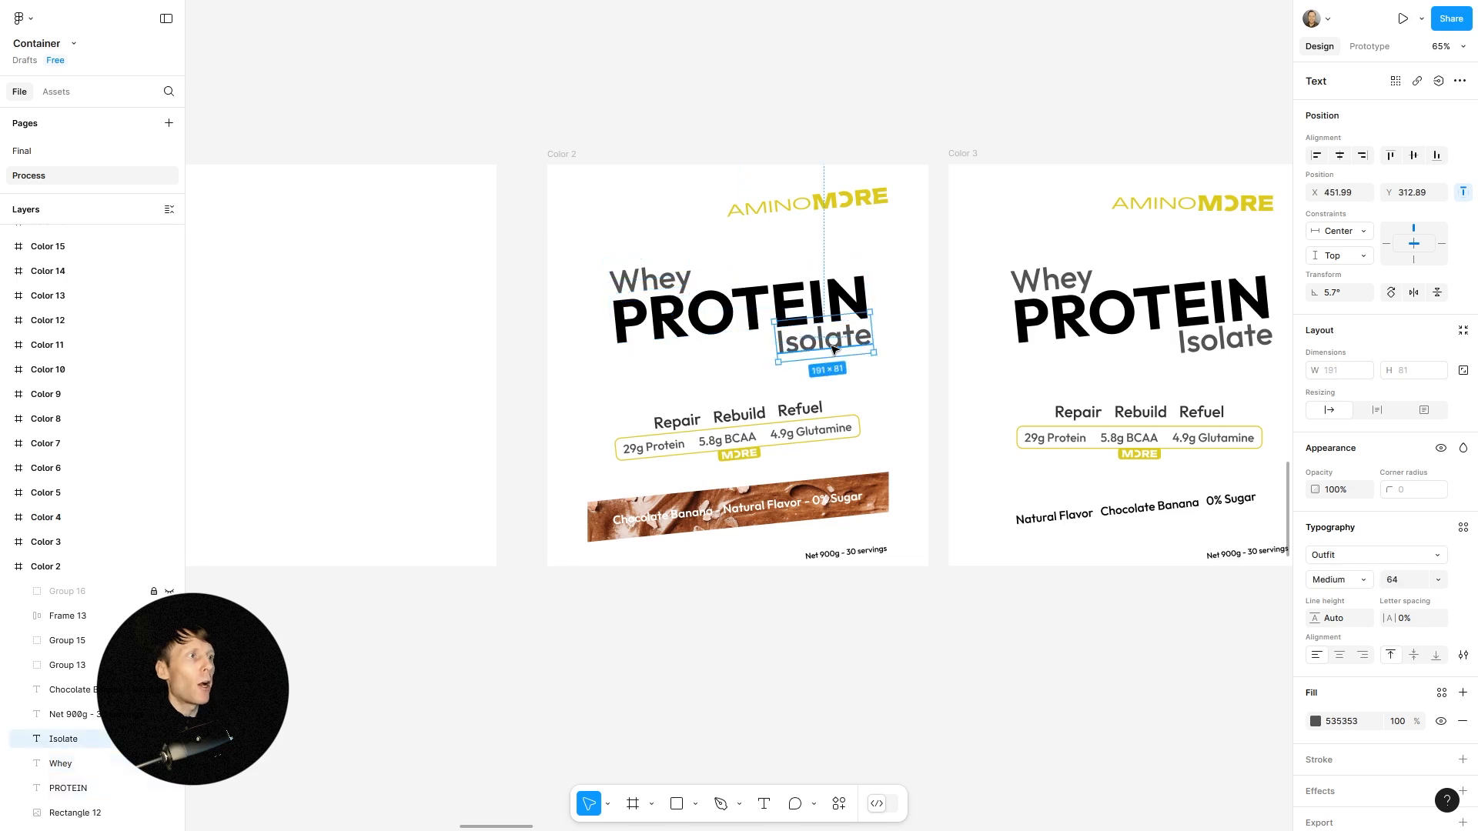
left_click(791, 416)
left_click(739, 508)
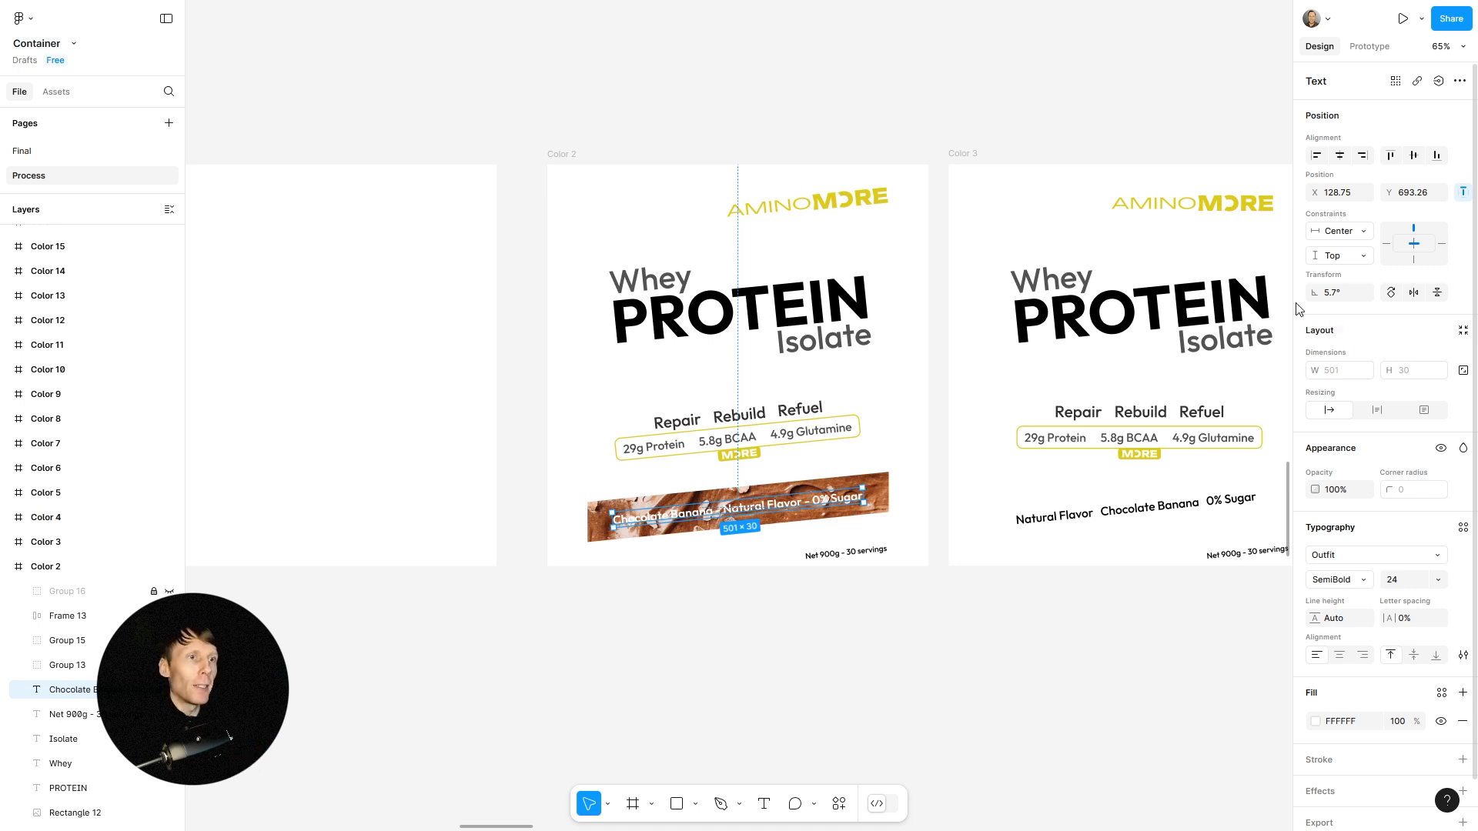
Briefly show the hidden slanted guide lines of Group 16 in Color 2, hide them again and clear the selection.
left_click(171, 591)
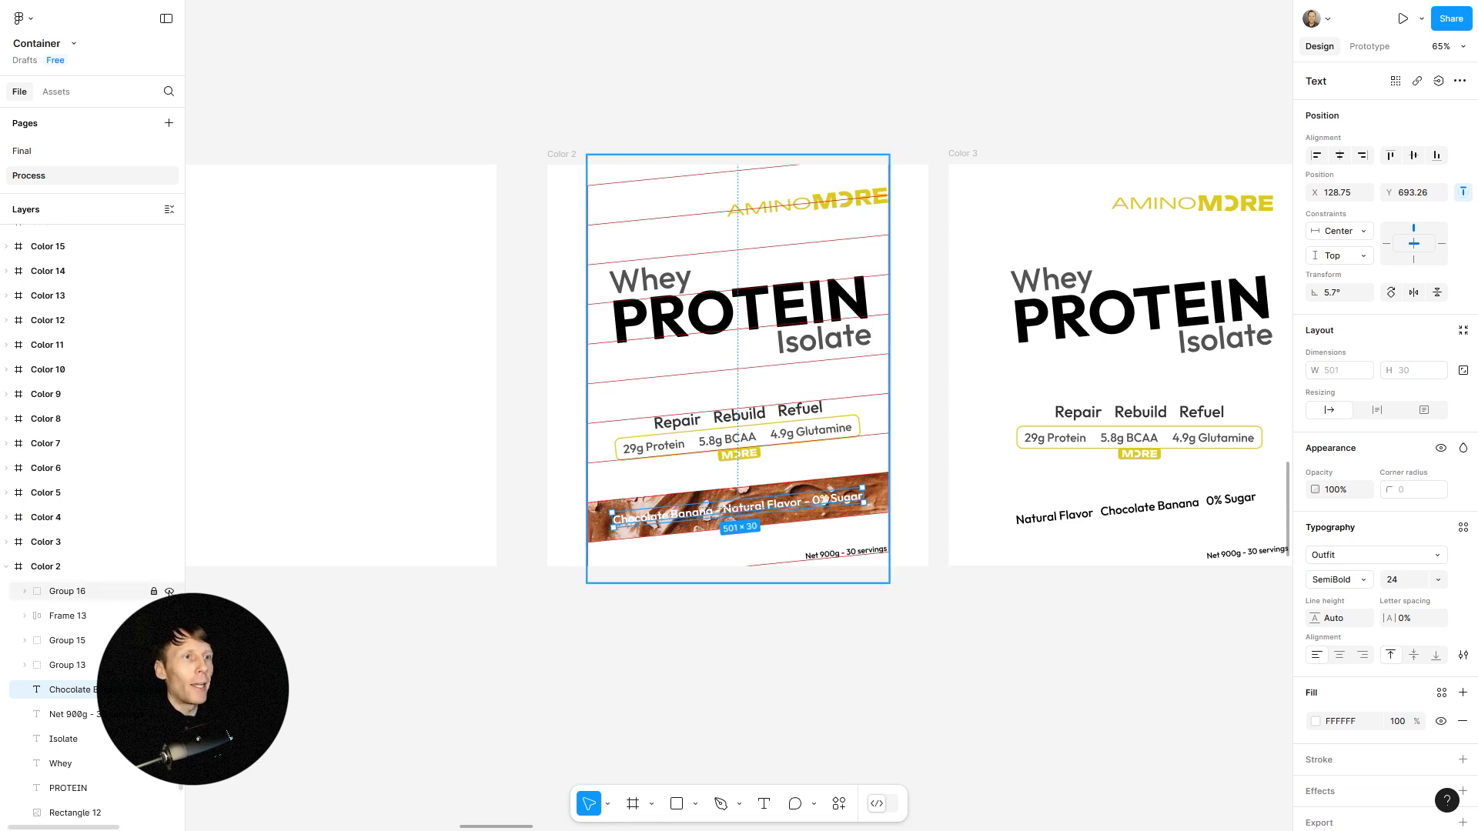
left_click(169, 591)
left_click(636, 626)
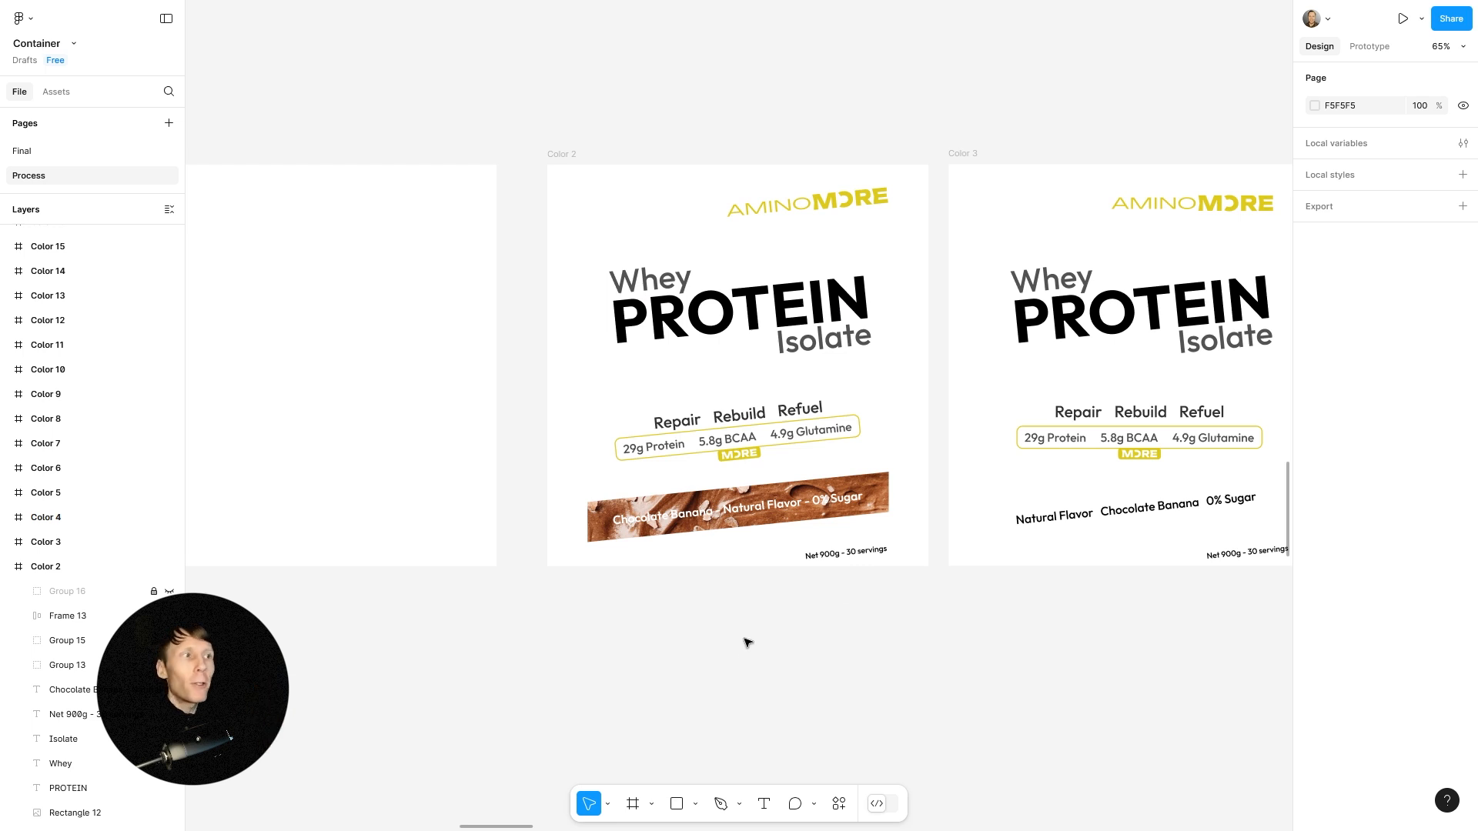
Compare the chocolate image band in Color 2 with the plain flavor text line in Color 3.
left_click(885, 491)
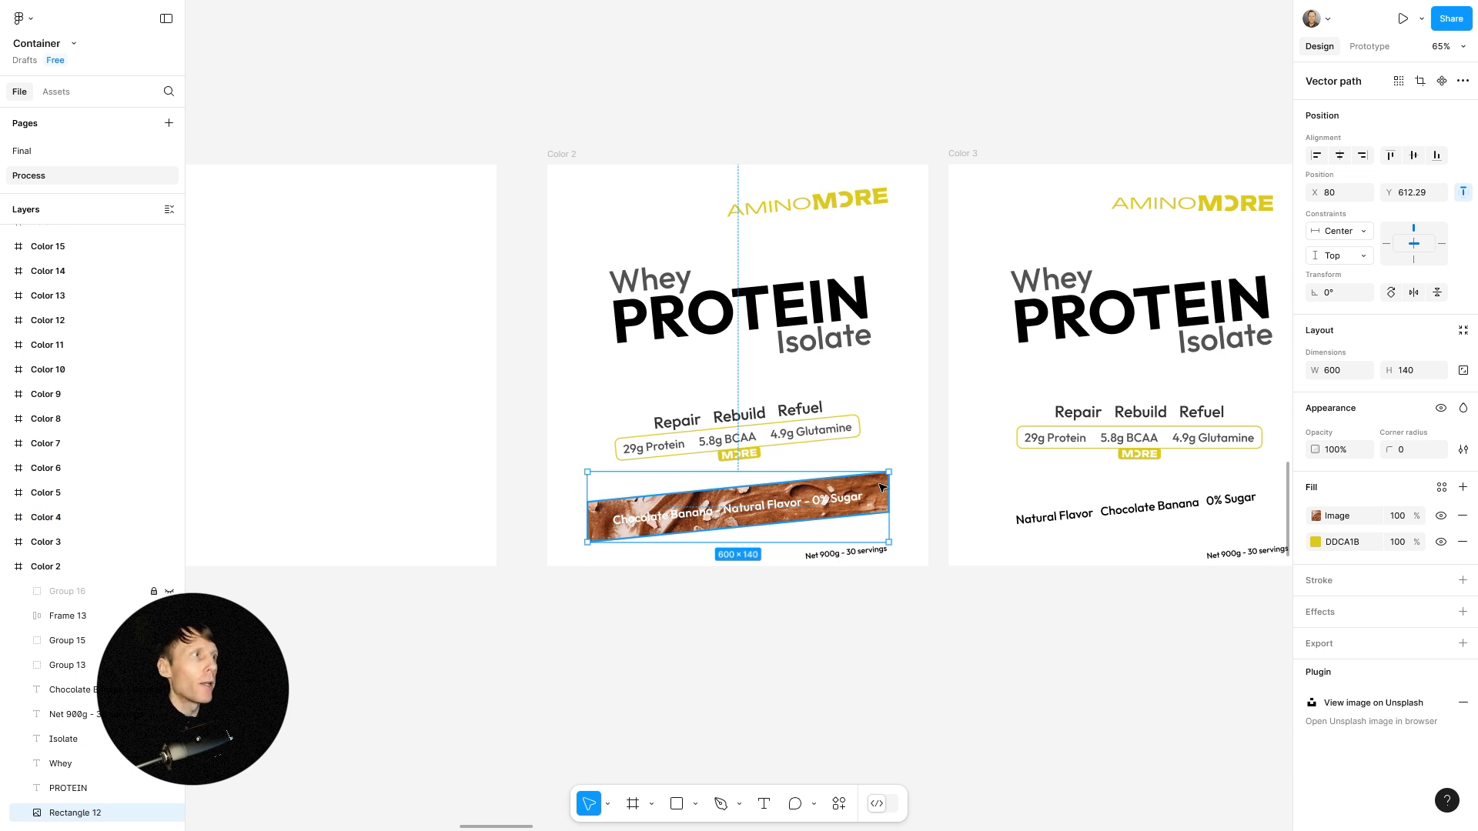
left_click(963, 154)
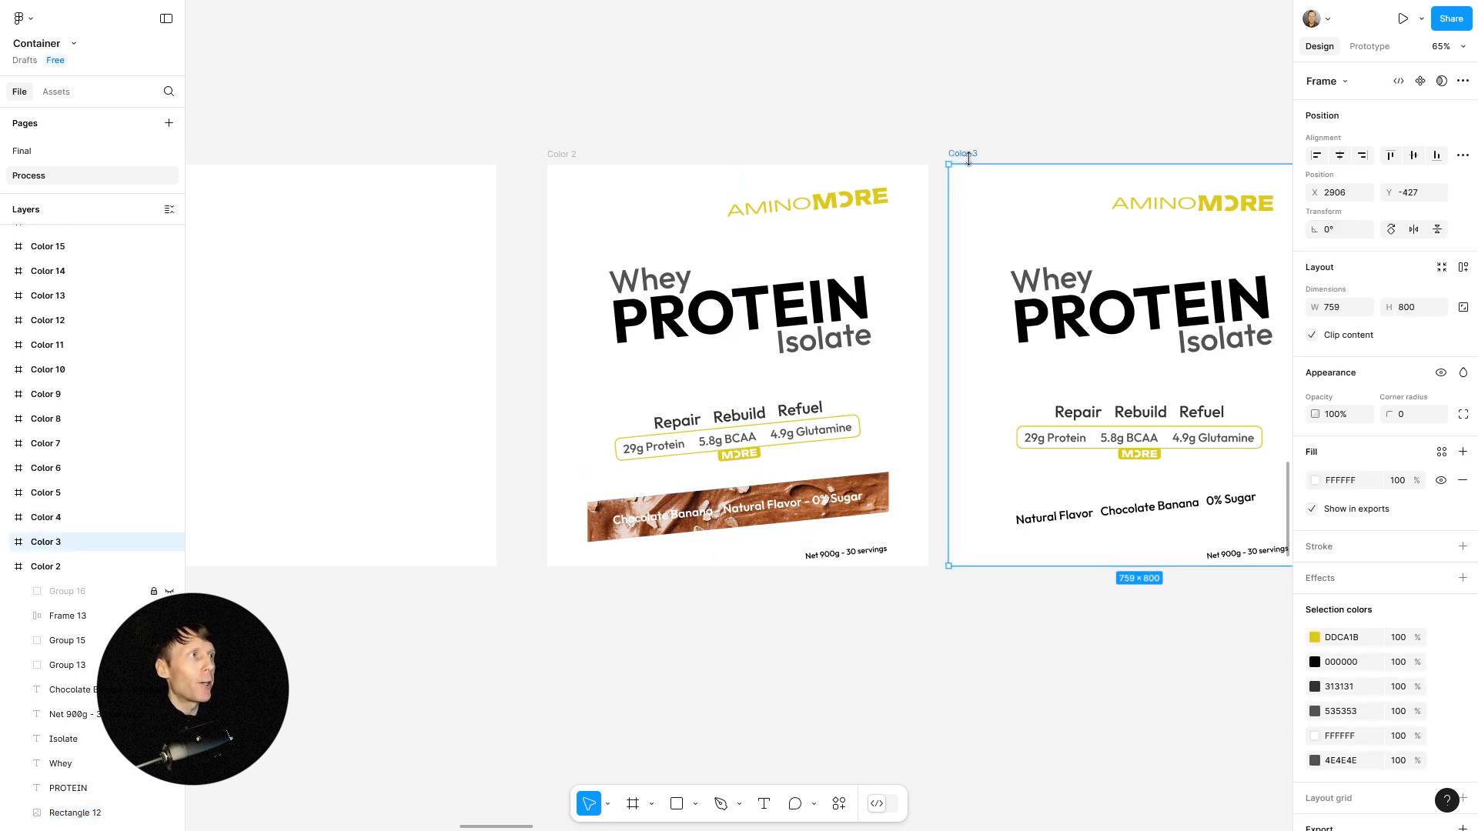
left_click(1038, 526)
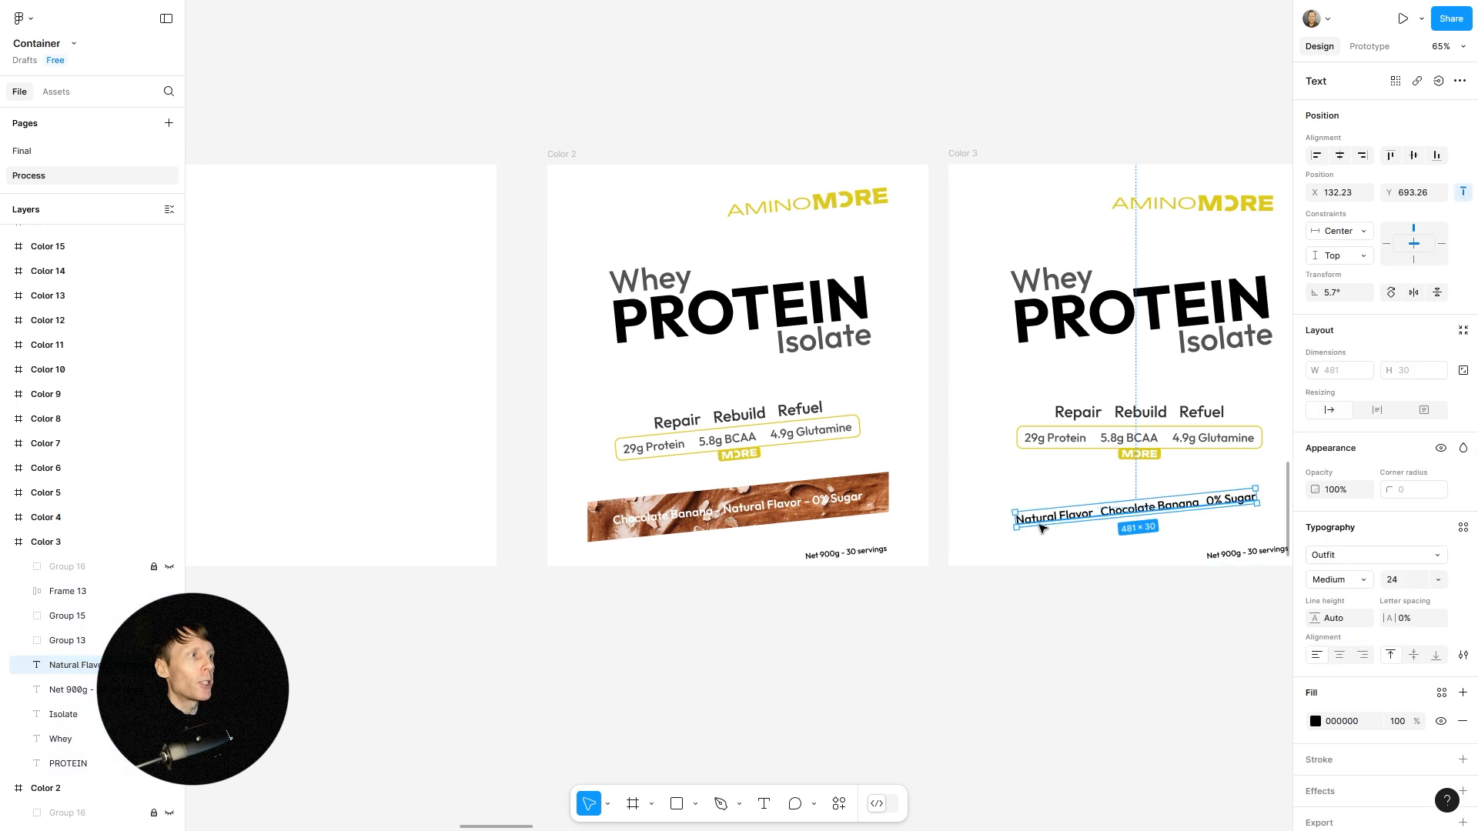
left_click(804, 661)
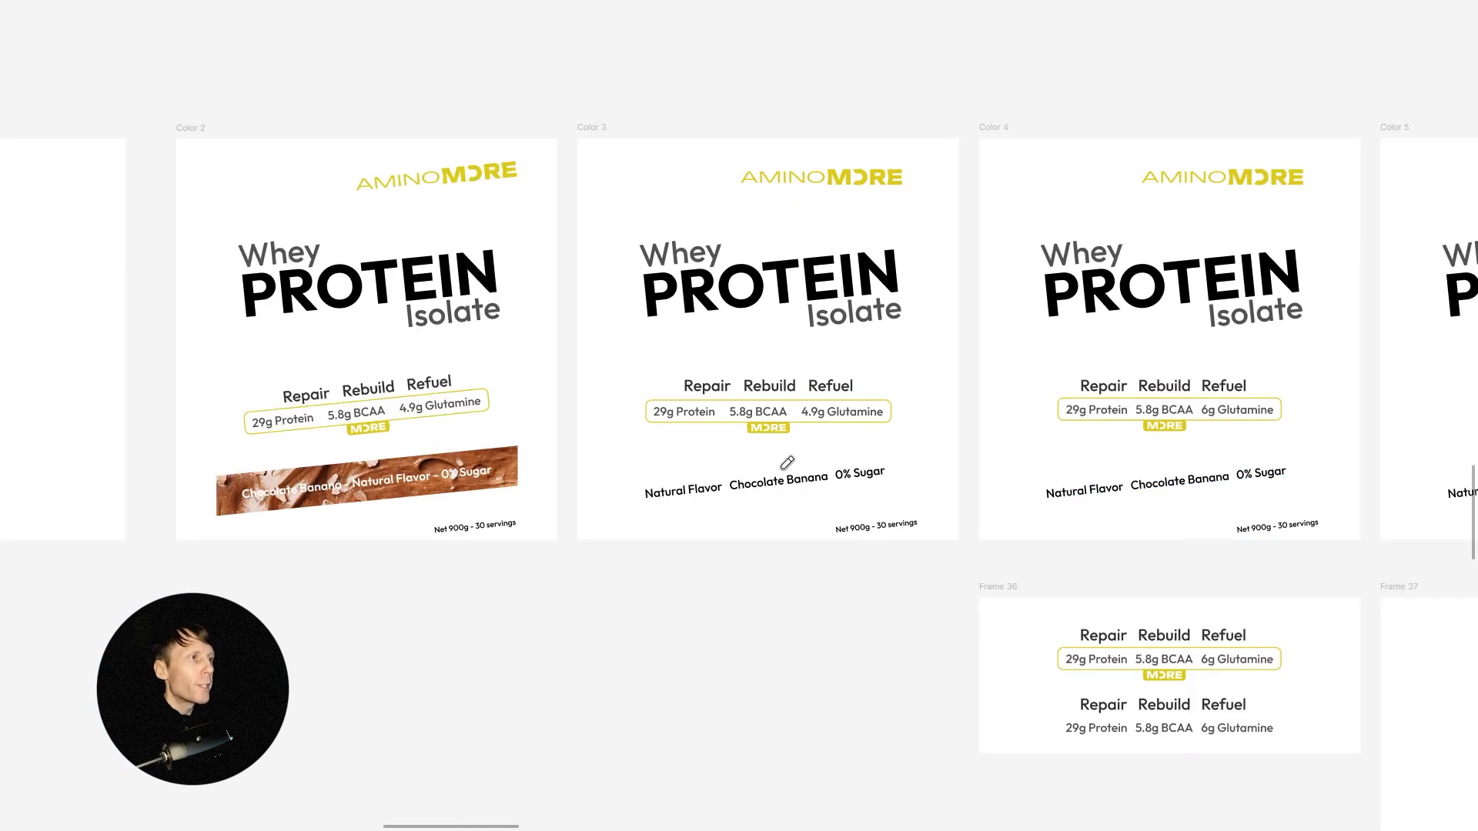
Cross out Chocolate Banana and circle the 5.8g BCAA callout with its MORE badge in Color 3 in red.
mouse_move(804, 458)
left_mouse_down()
mouse_move(750, 505)
mouse_move(805, 504)
left_mouse_up()
mouse_move(805, 358)
left_mouse_down()
mouse_move(748, 371)
mouse_move(720, 429)
mouse_move(819, 411)
mouse_move(793, 362)
left_mouse_up()
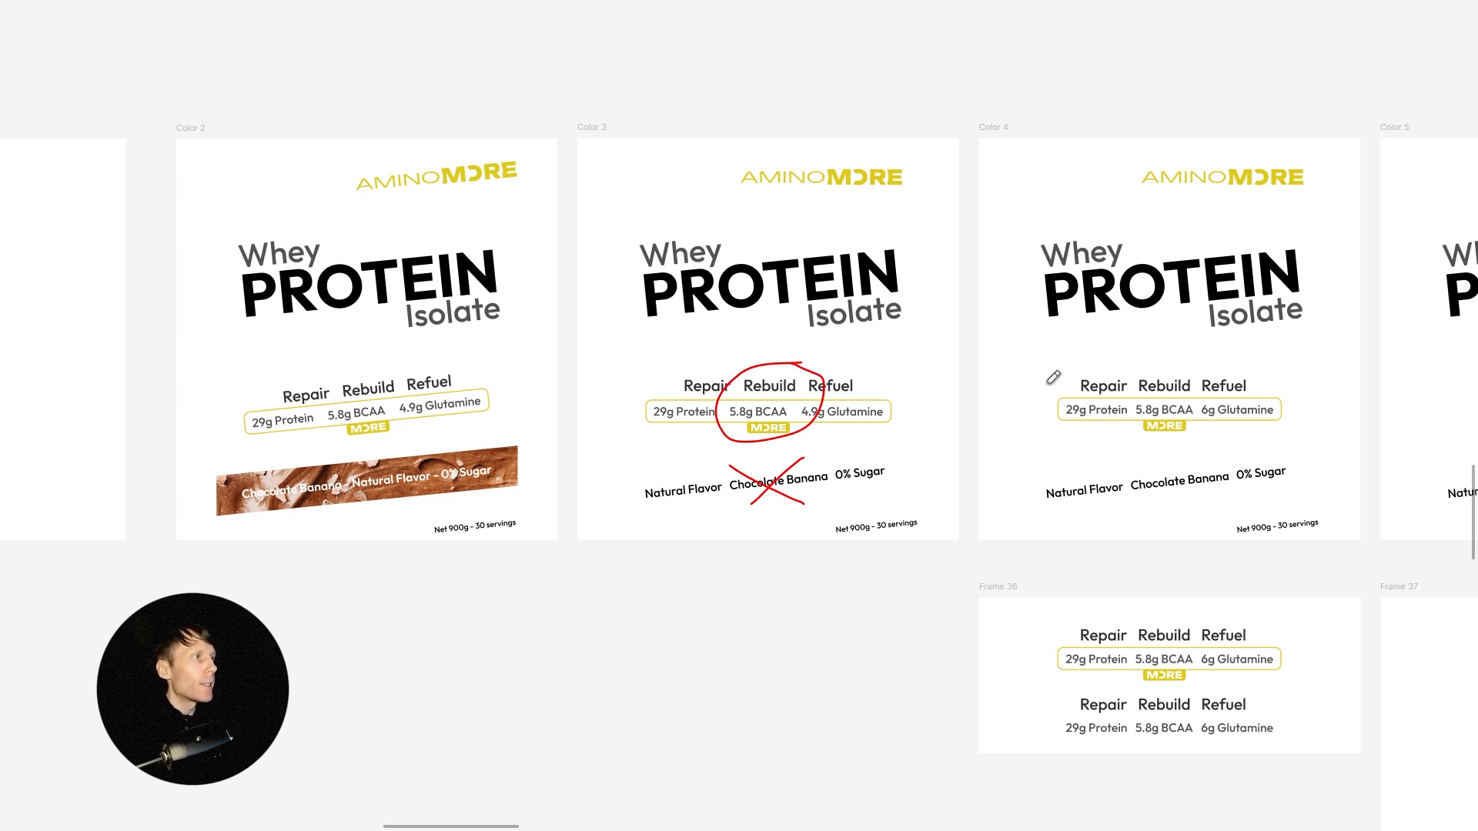
Tick the benefits block in Color 4 in red and draw arrows from it to Frame 36 and on to Frame 37.
mouse_move(1046, 380)
left_mouse_down()
mouse_move(973, 533)
mouse_move(998, 645)
mouse_move(1057, 674)
mouse_move(1005, 683)
left_mouse_up()
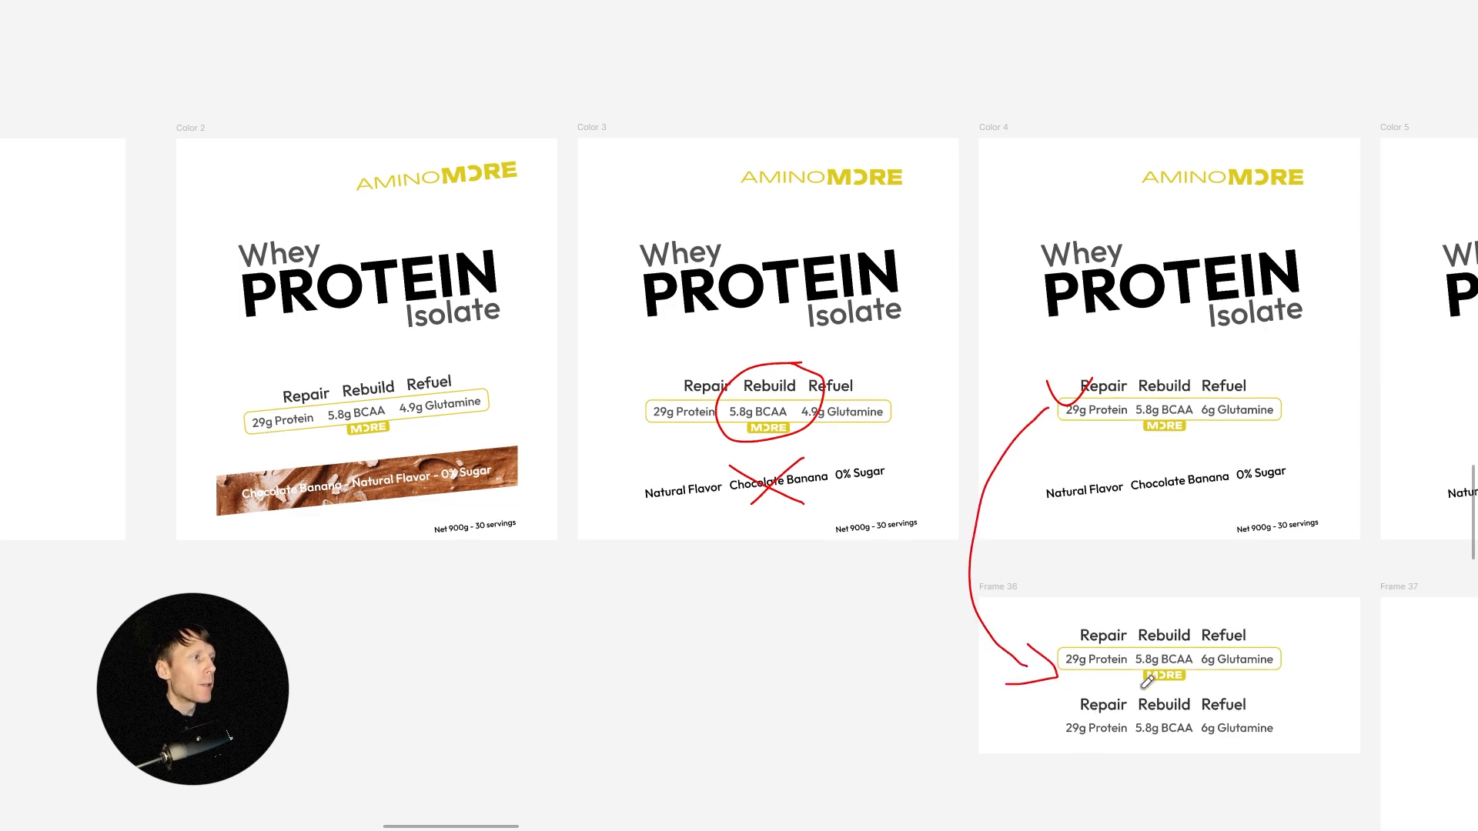
scroll(1191, 628, "right", 10)
scroll(1191, 628, "down", 1)
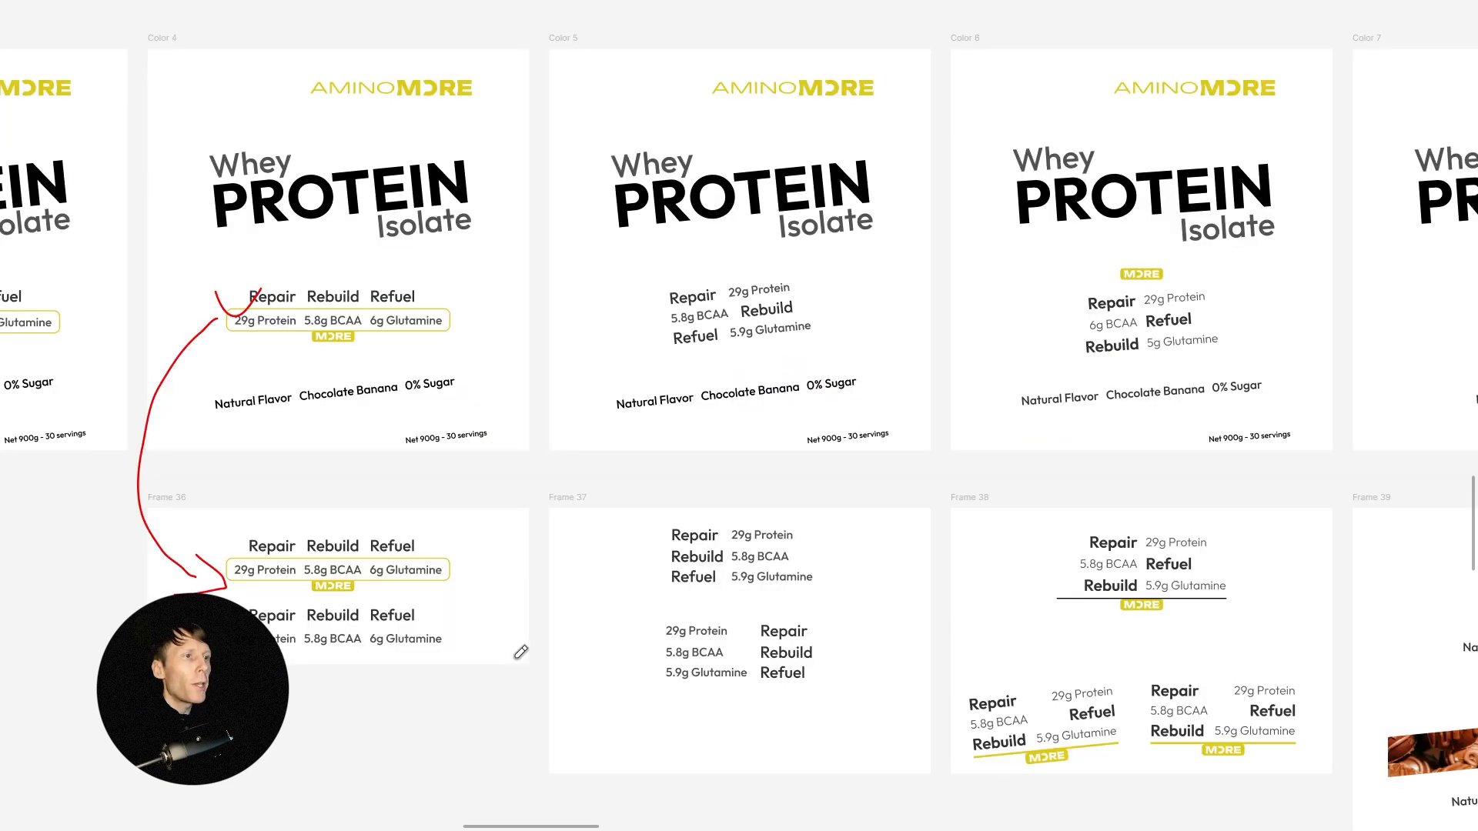
mouse_move(439, 625)
left_mouse_down()
mouse_move(593, 603)
mouse_move(573, 627)
left_mouse_up()
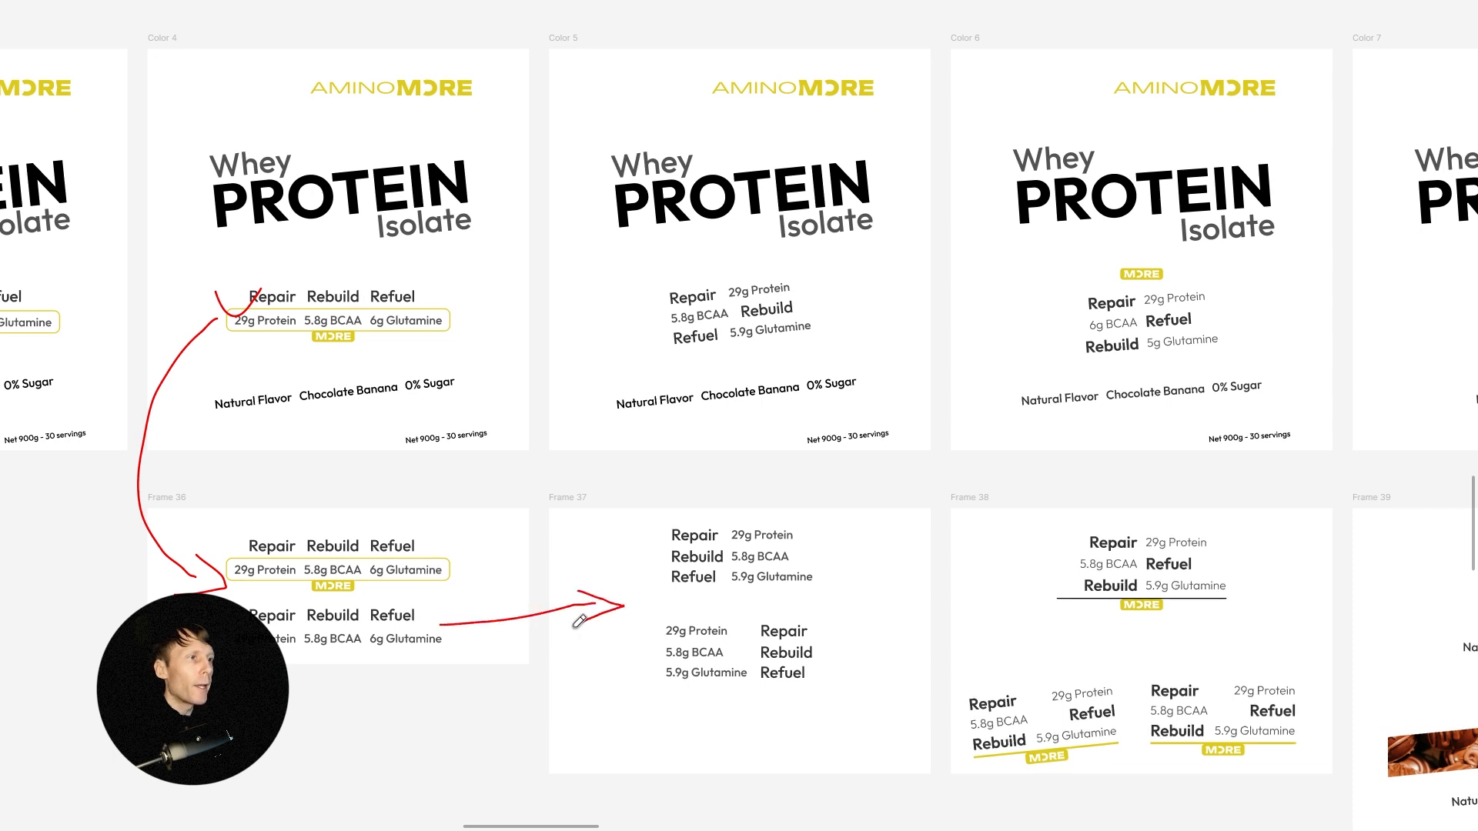
Mark both text layouts in Frame 37 with vertical red lines and draw an arrow up to Color 5's benefits block.
left_click_drag(654, 529, 647, 699)
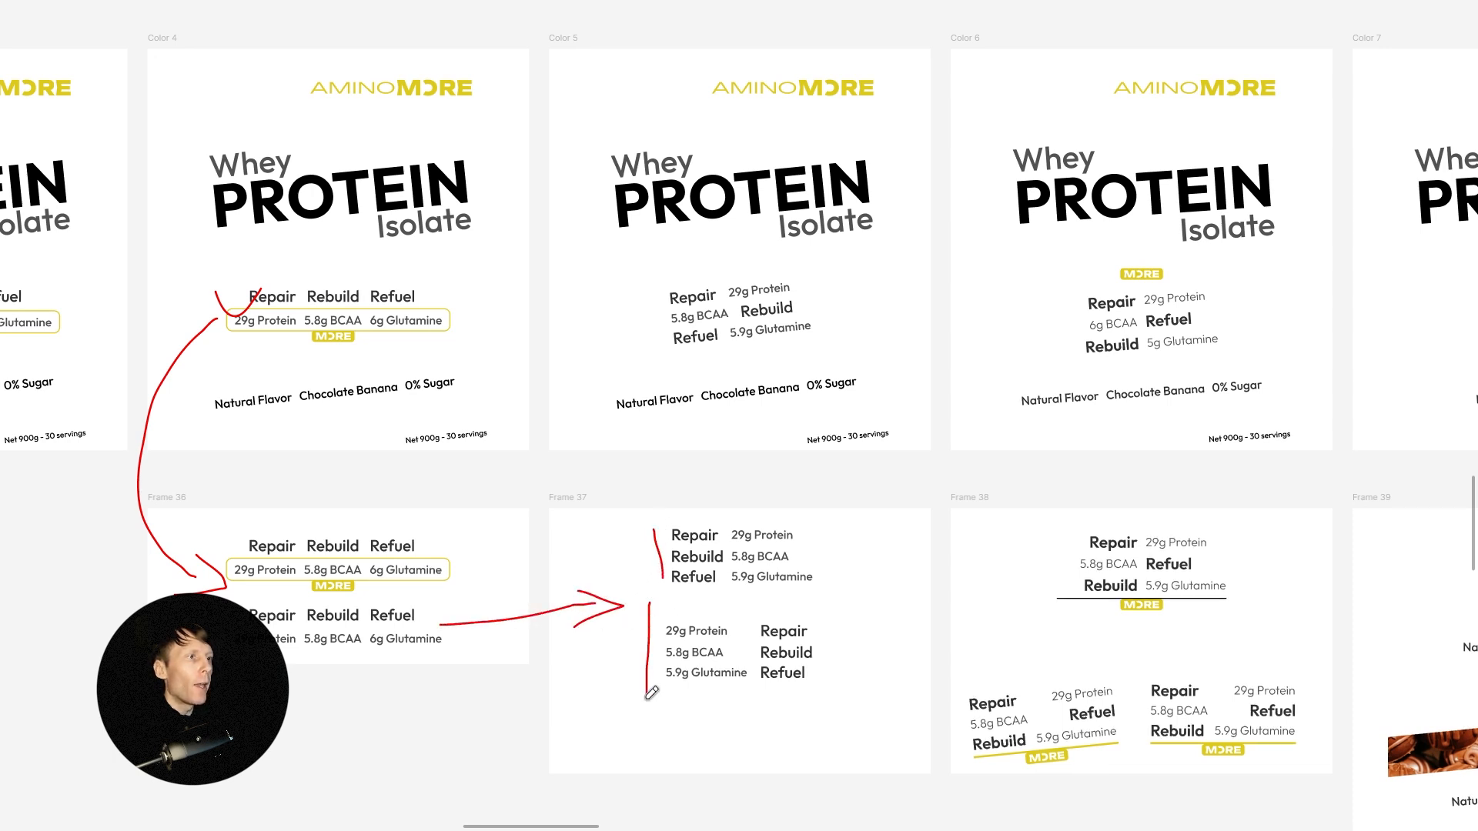
mouse_move(659, 550)
left_mouse_down()
mouse_move(602, 544)
mouse_move(545, 411)
mouse_move(606, 340)
mouse_move(673, 319)
mouse_move(628, 351)
left_mouse_up()
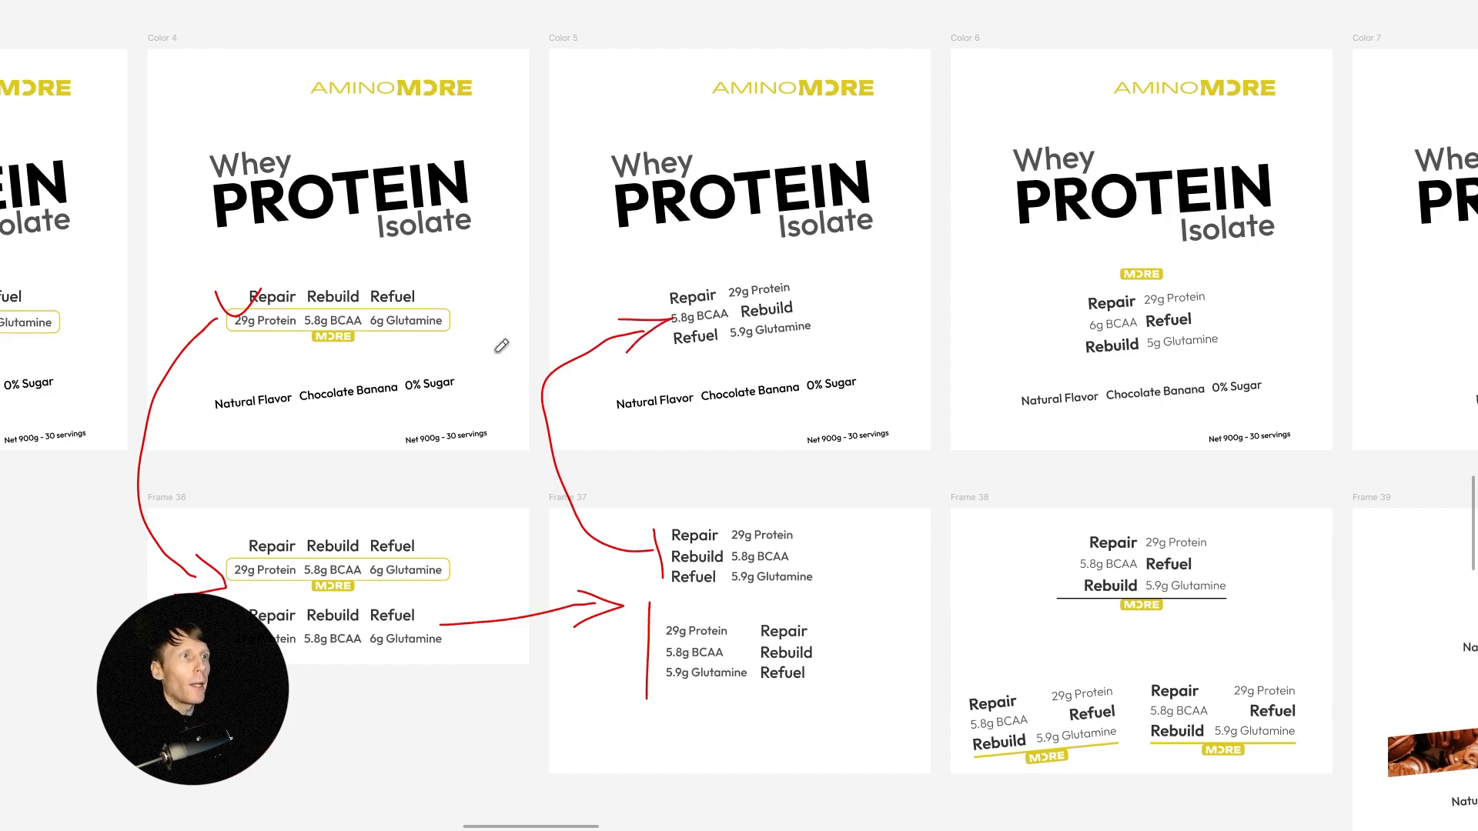
Circle the end of the 6g Glutamine callout in Color 4 in red, finish drawing and restore the interface.
mouse_move(468, 290)
left_mouse_down()
mouse_move(462, 334)
mouse_move(429, 351)
mouse_move(406, 324)
mouse_move(467, 291)
left_mouse_up()
key("Escape")
key("ctrl+backslash")
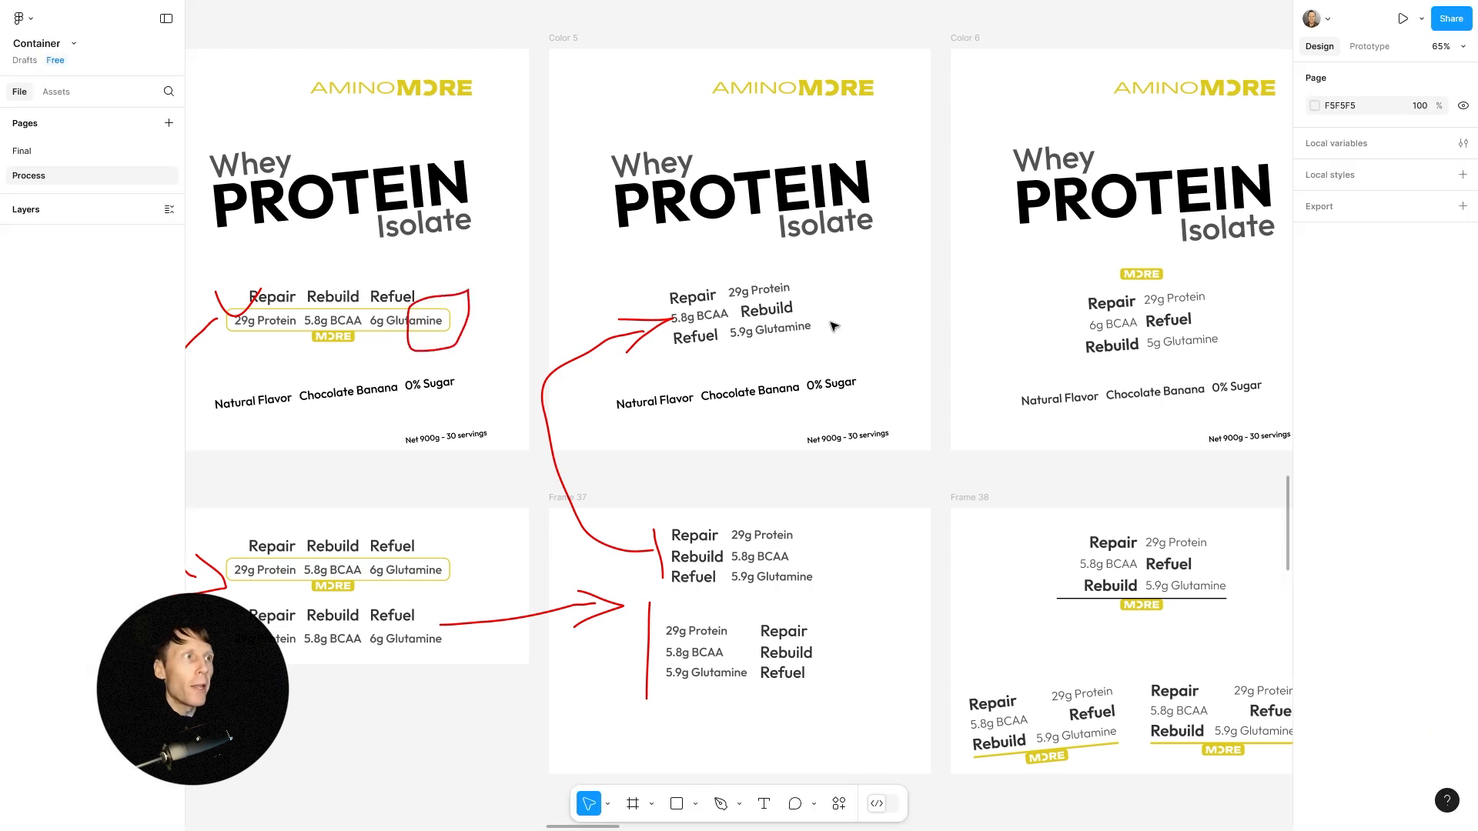
Compare the benefits groups in Color 5, Color 4 and Frame 36 by selecting them, and clear the selection.
left_click(754, 308)
left_click(396, 319)
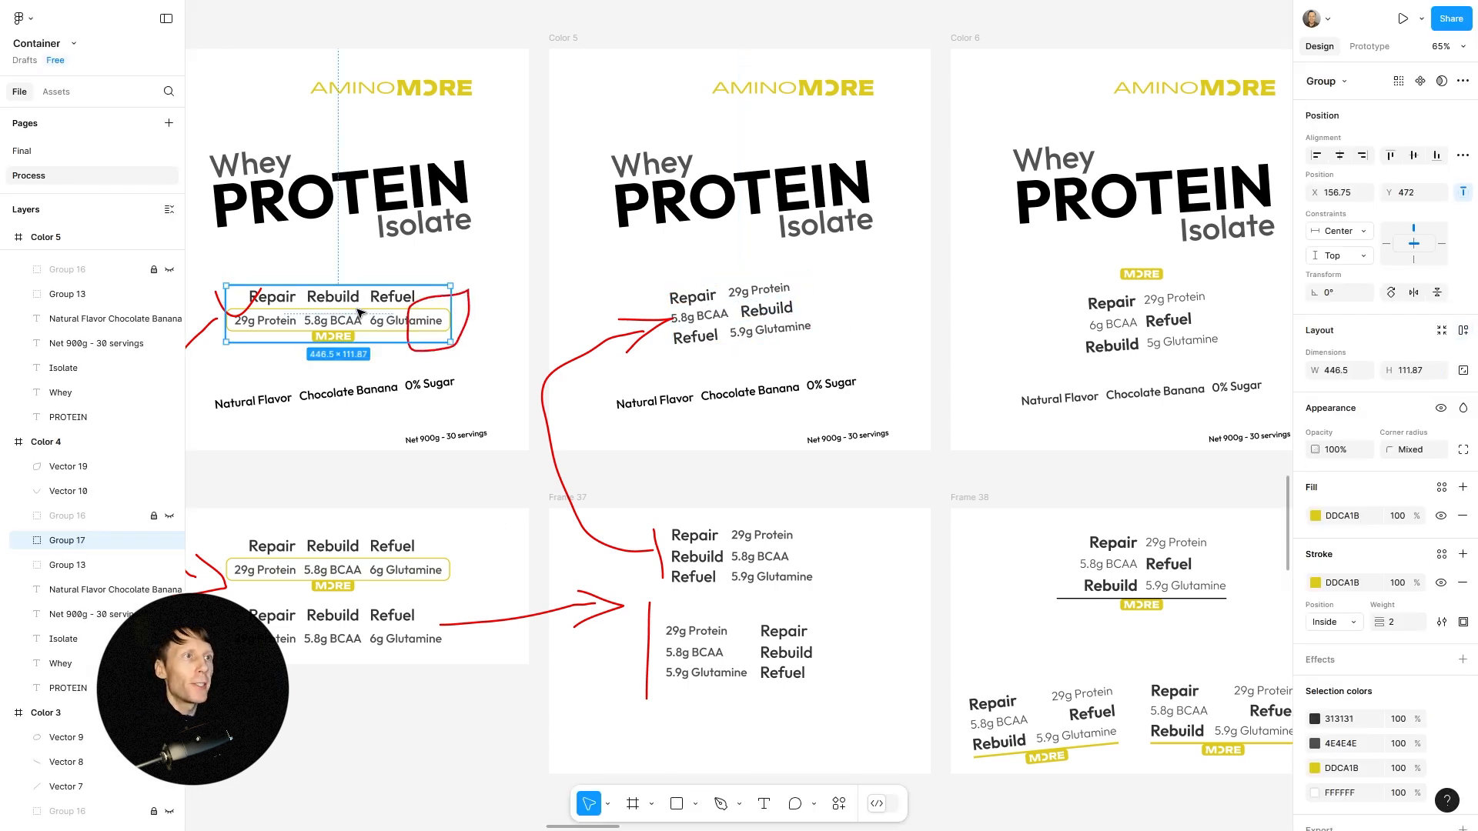
left_click(377, 559)
left_click(526, 458)
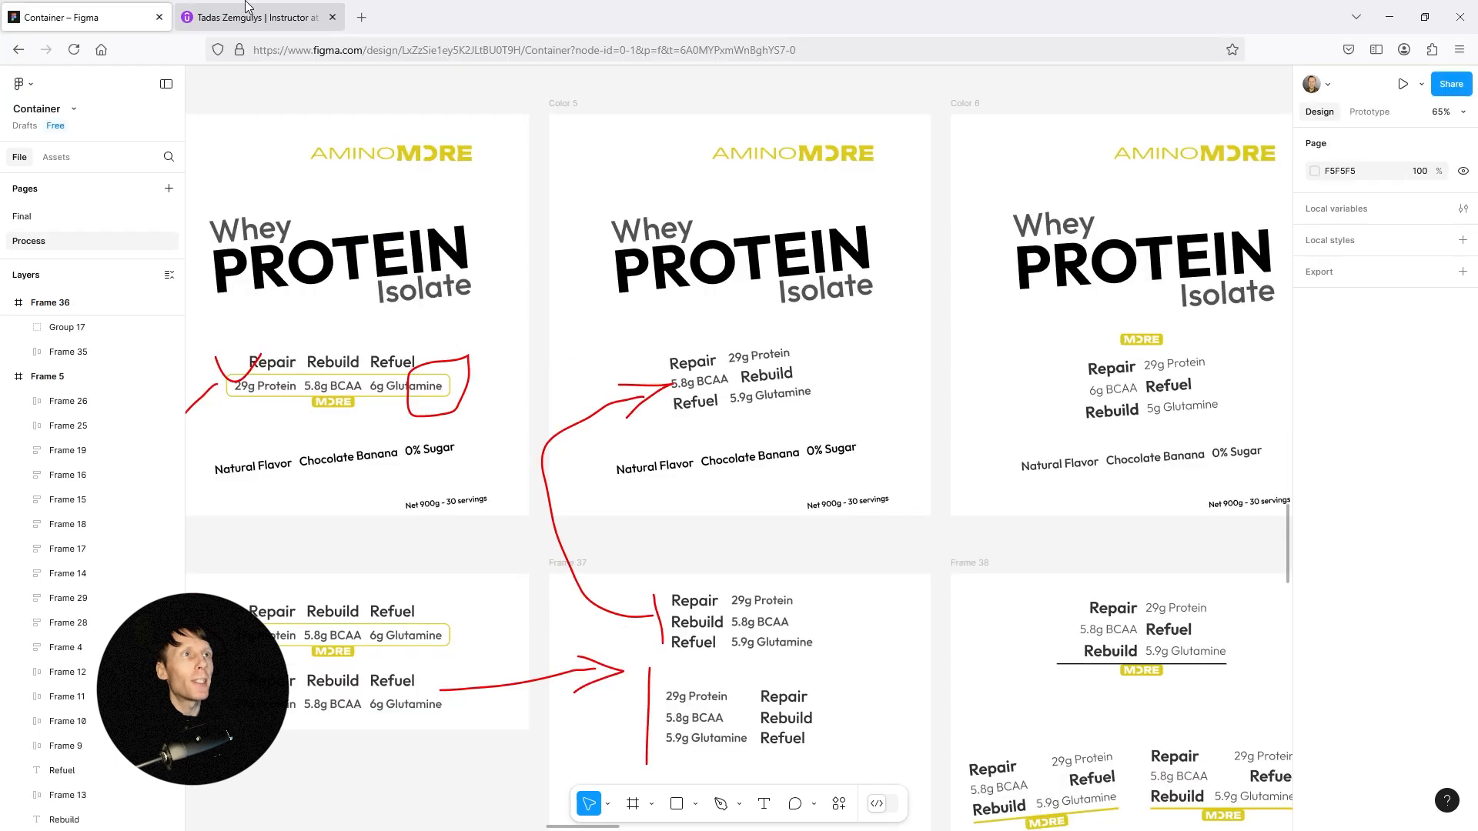
Switch to the instructor page open in the other browser tab.
left_click(247, 9)
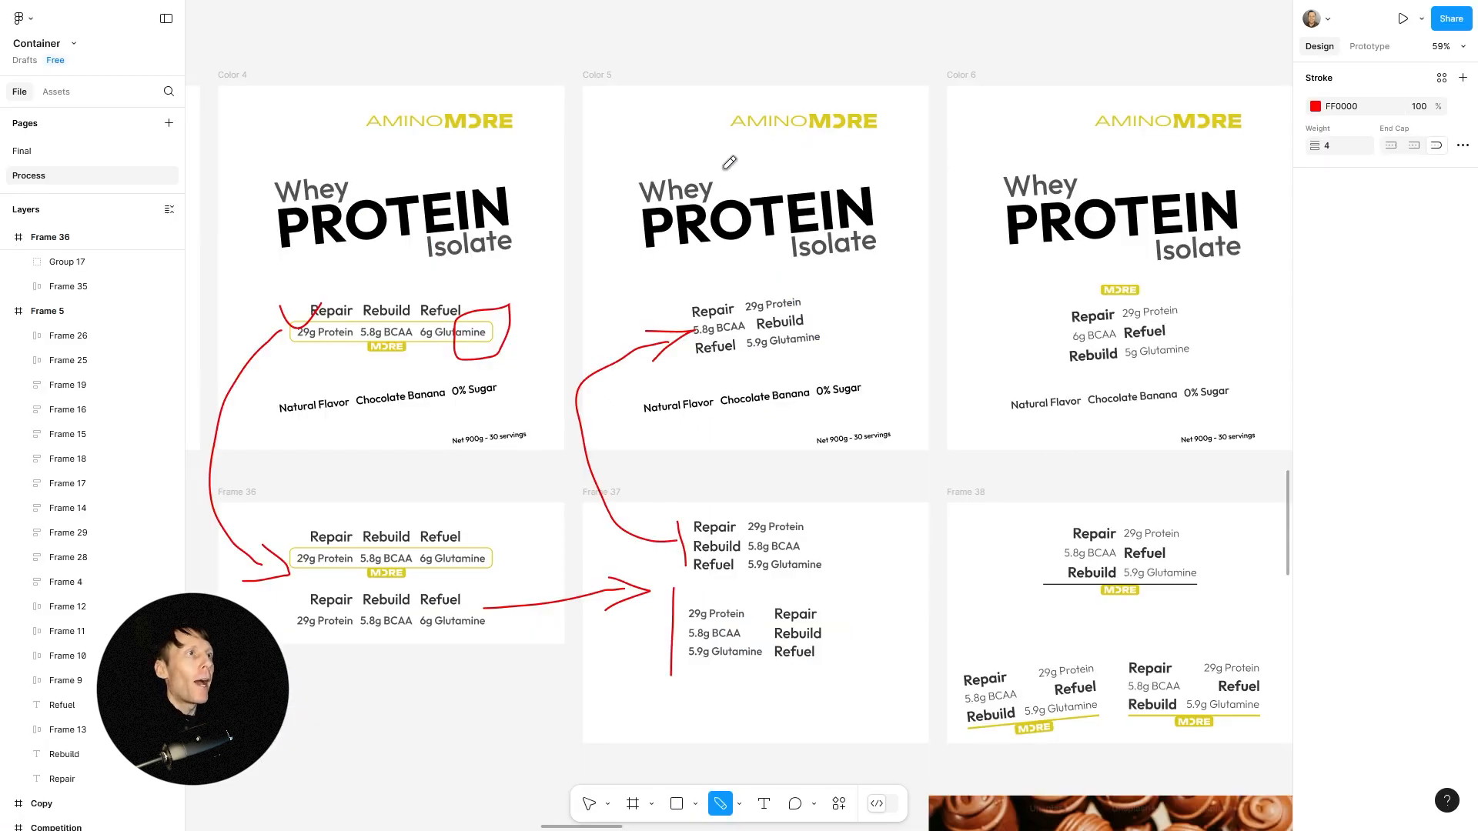
Underline the AMINOMORE logos in Color 4, Color 5 and Color 6 with red freehand strokes.
left_click_drag(355, 138, 512, 141)
left_click_drag(709, 139, 867, 139)
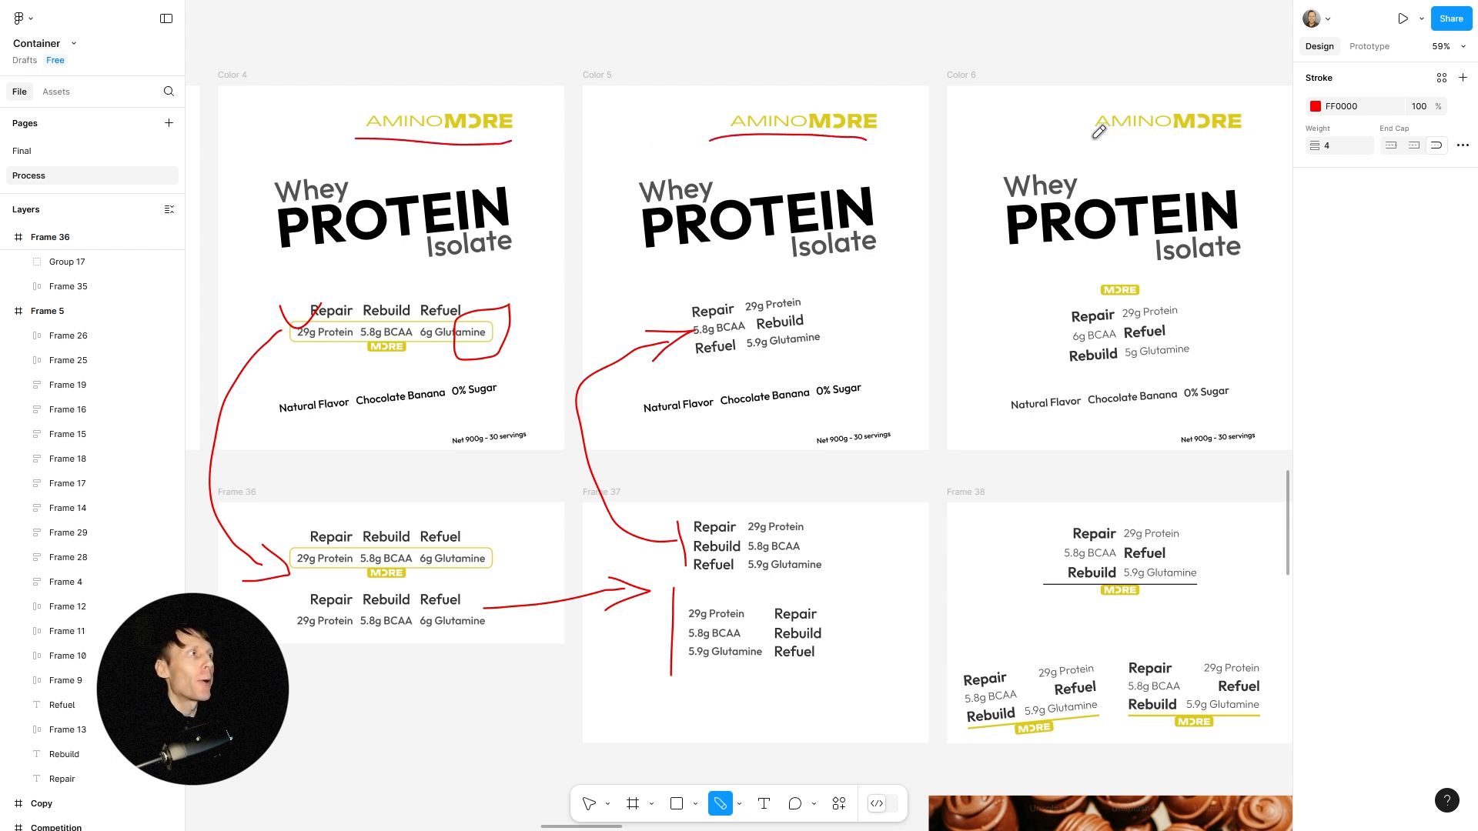
left_click_drag(1084, 138, 1242, 131)
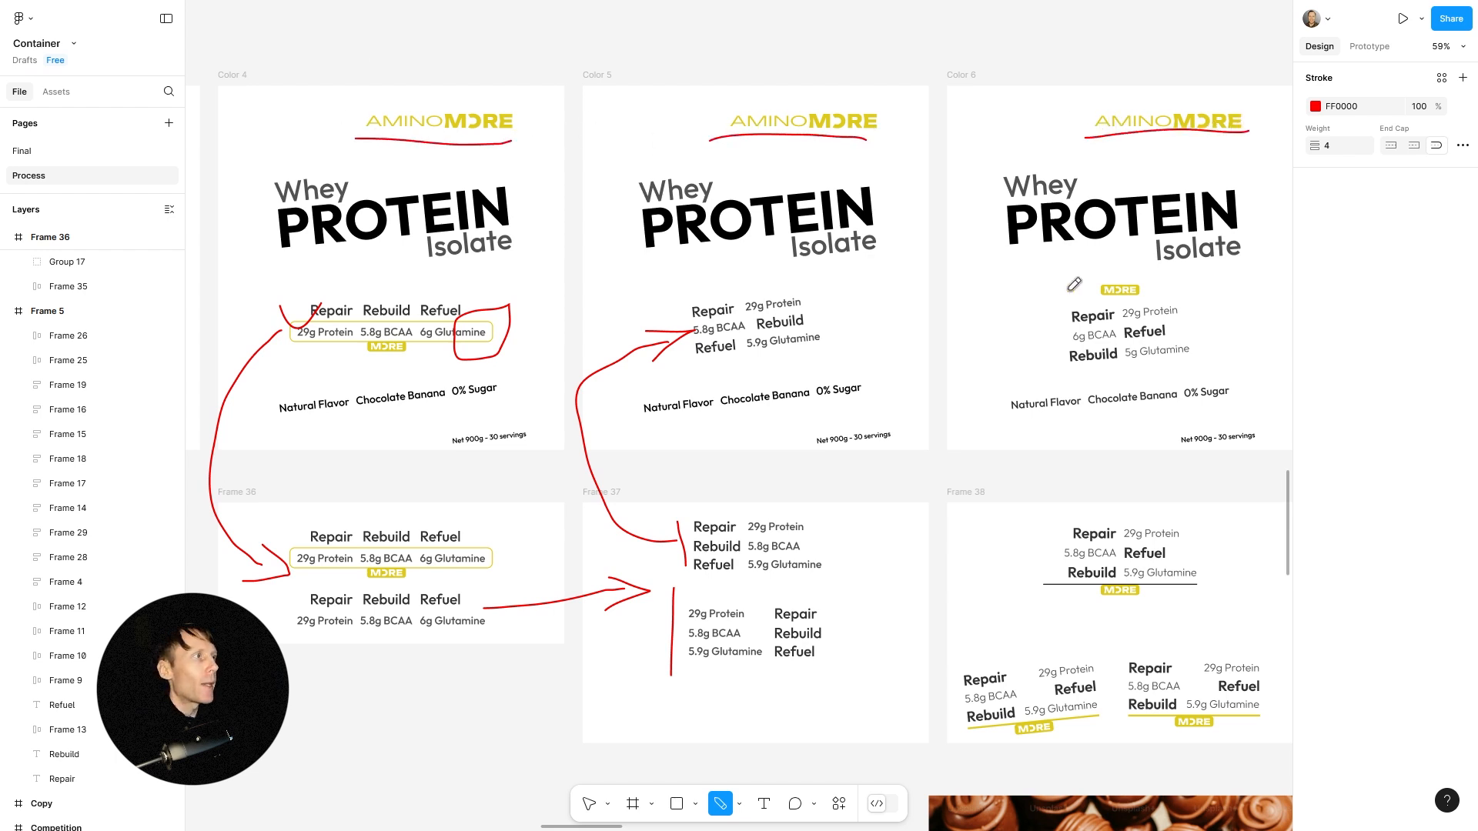
Draw red arrows to the MORE badge and benefits block in Color 6 and circle Repair and 29g Protein.
mouse_move(1053, 293)
left_mouse_down()
mouse_move(1099, 284)
mouse_move(1068, 297)
left_mouse_up()
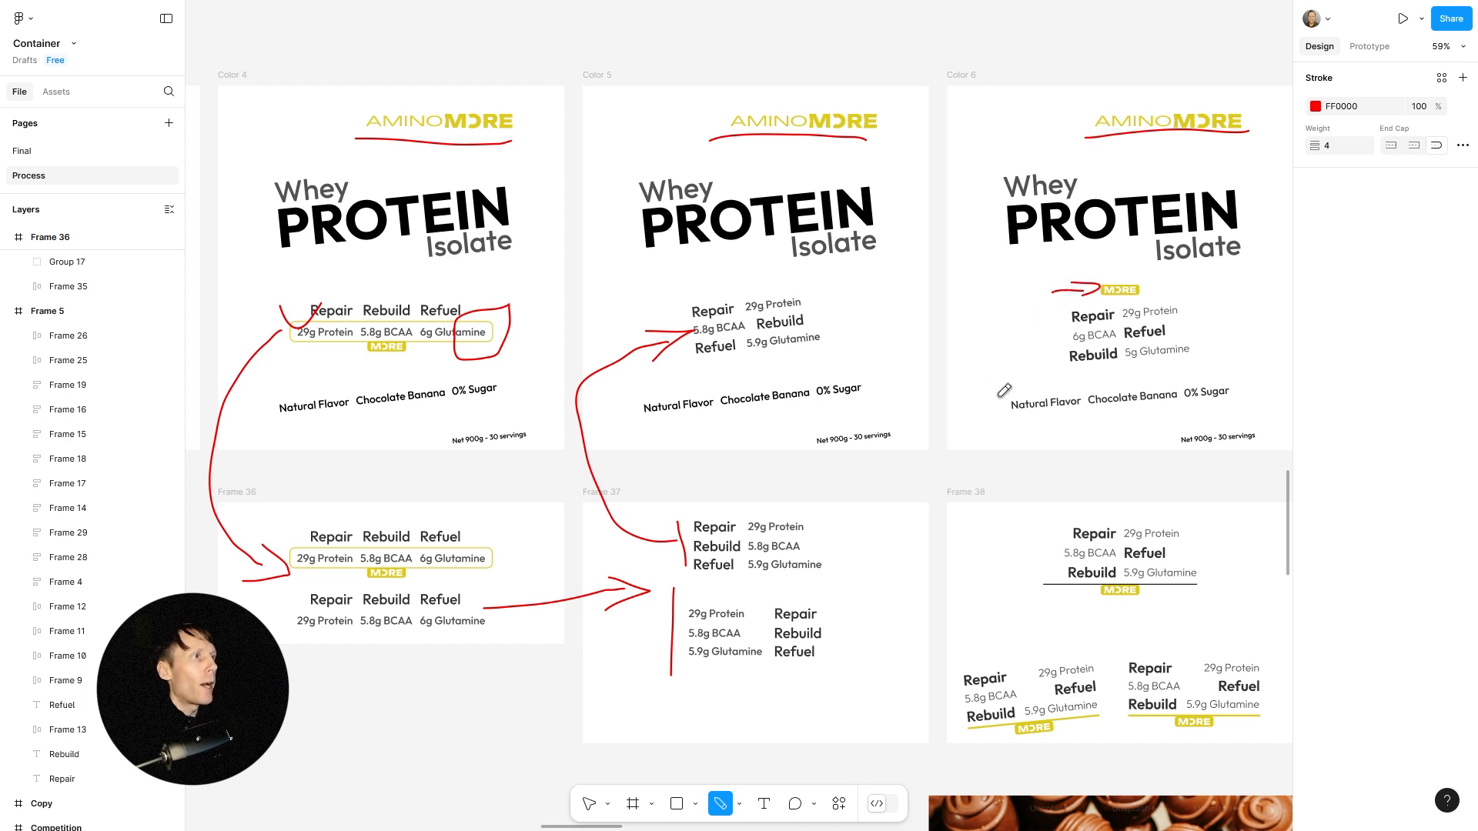
mouse_move(1007, 337)
left_mouse_down()
mouse_move(1060, 333)
mouse_move(1039, 343)
left_mouse_up()
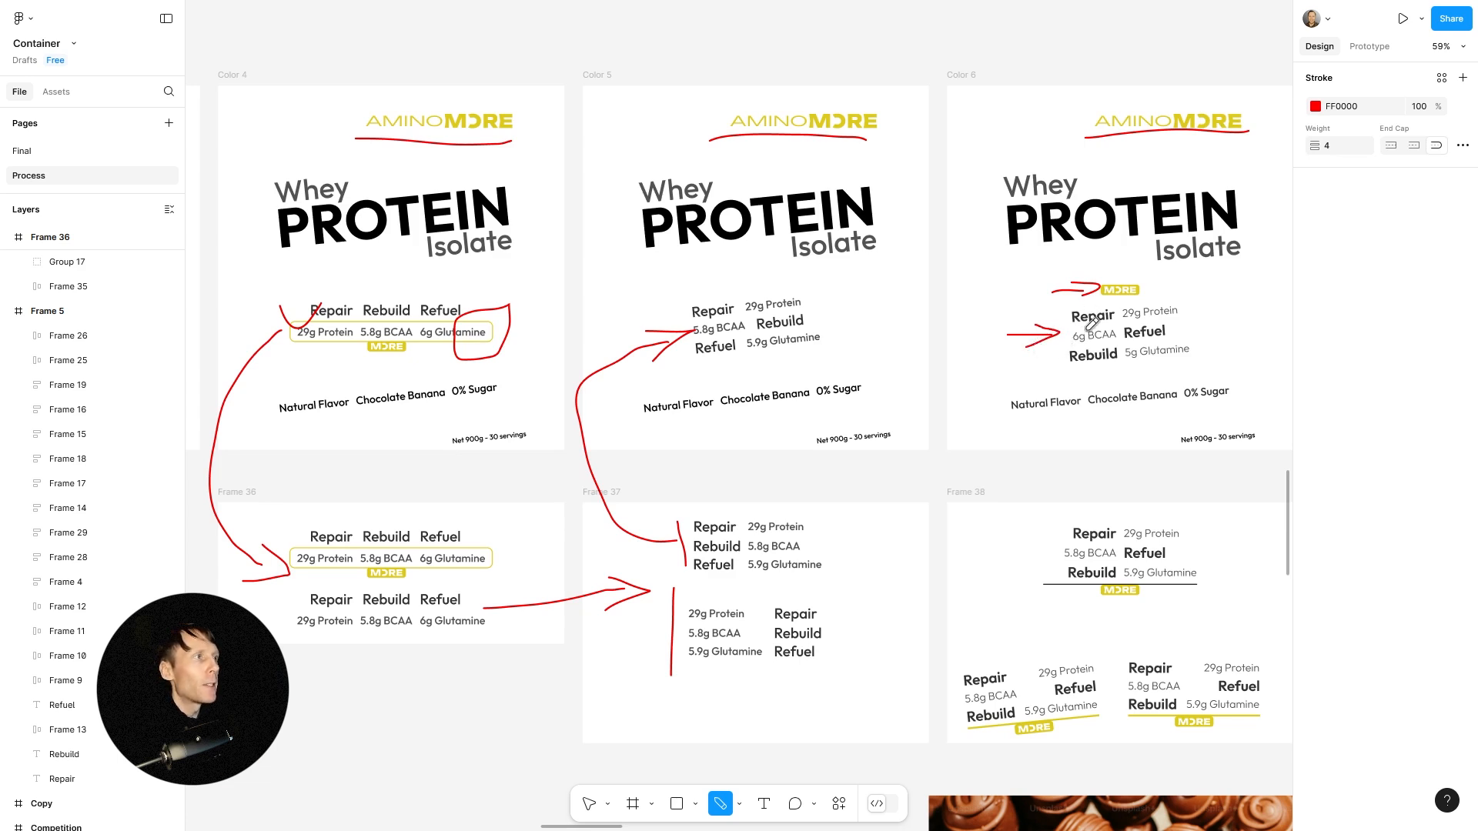
mouse_move(1109, 306)
left_mouse_down()
mouse_move(1082, 330)
mouse_move(1107, 311)
mouse_move(1092, 302)
mouse_move(1134, 294)
mouse_move(1112, 307)
mouse_move(1143, 325)
mouse_move(1179, 297)
left_mouse_up()
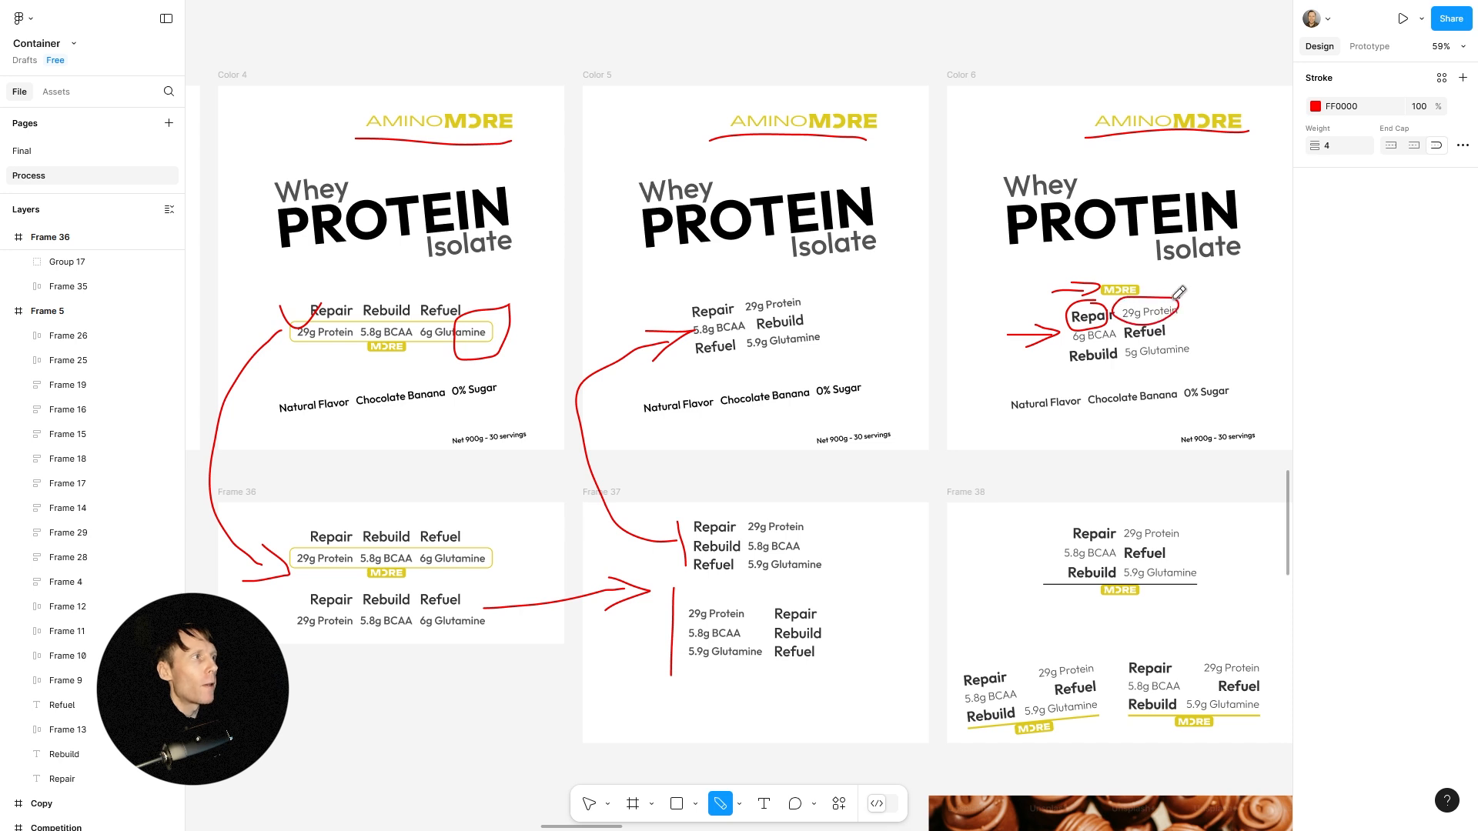
Draw a red freehand arrow from the text layouts in Frame 37 to Frame 38.
mouse_move(859, 579)
left_mouse_down()
mouse_move(966, 577)
mouse_move(975, 563)
mouse_move(935, 586)
left_mouse_up()
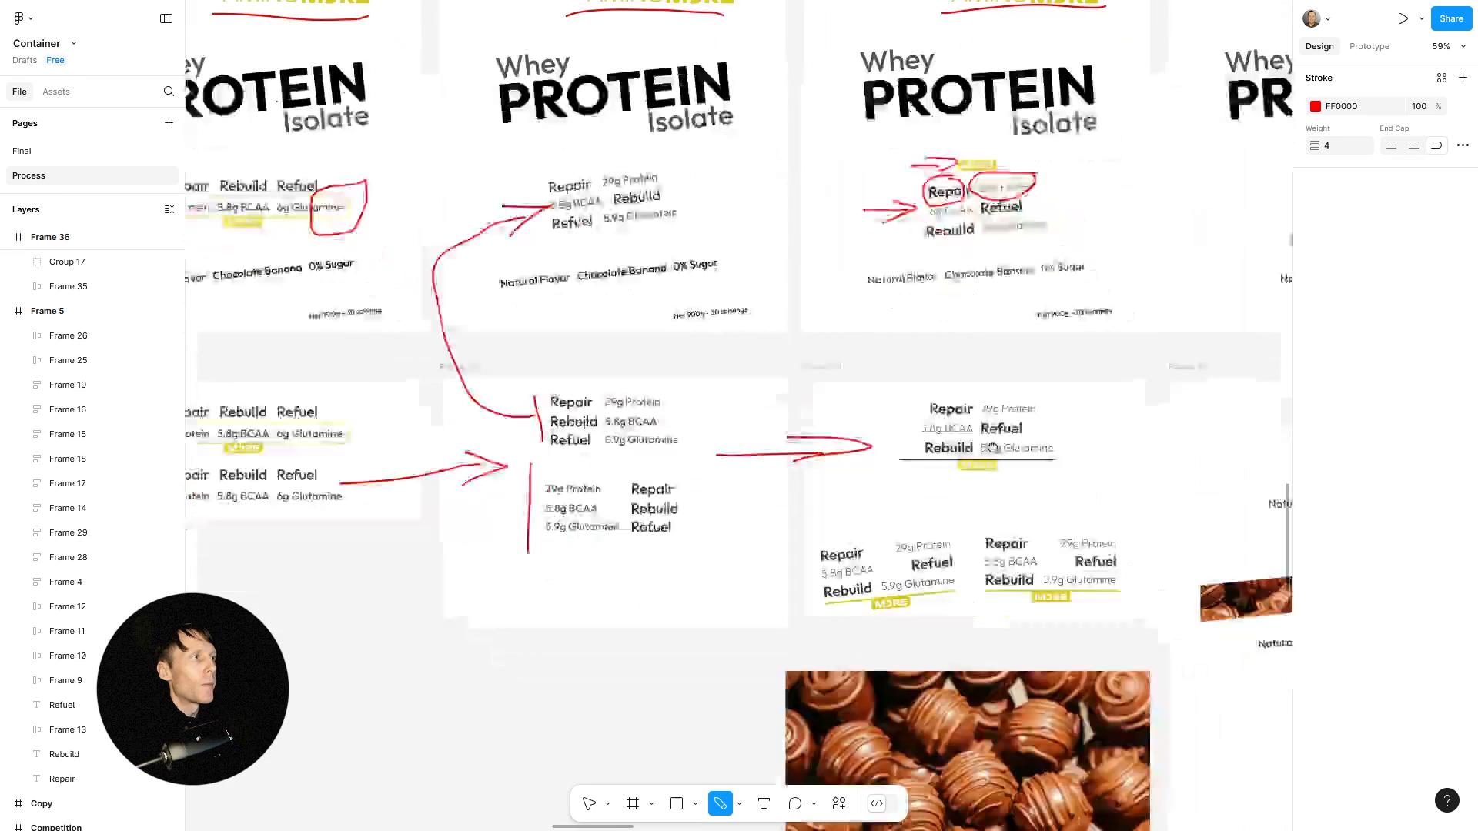
Inspect the flavor ideas in Frame 39 and the chocolate photo below Frame 38, including its Unsplash source.
scroll(1155, 585, "down", 3)
scroll(1154, 584, "right", 3)
left_click_drag(1098, 491, 784, 339)
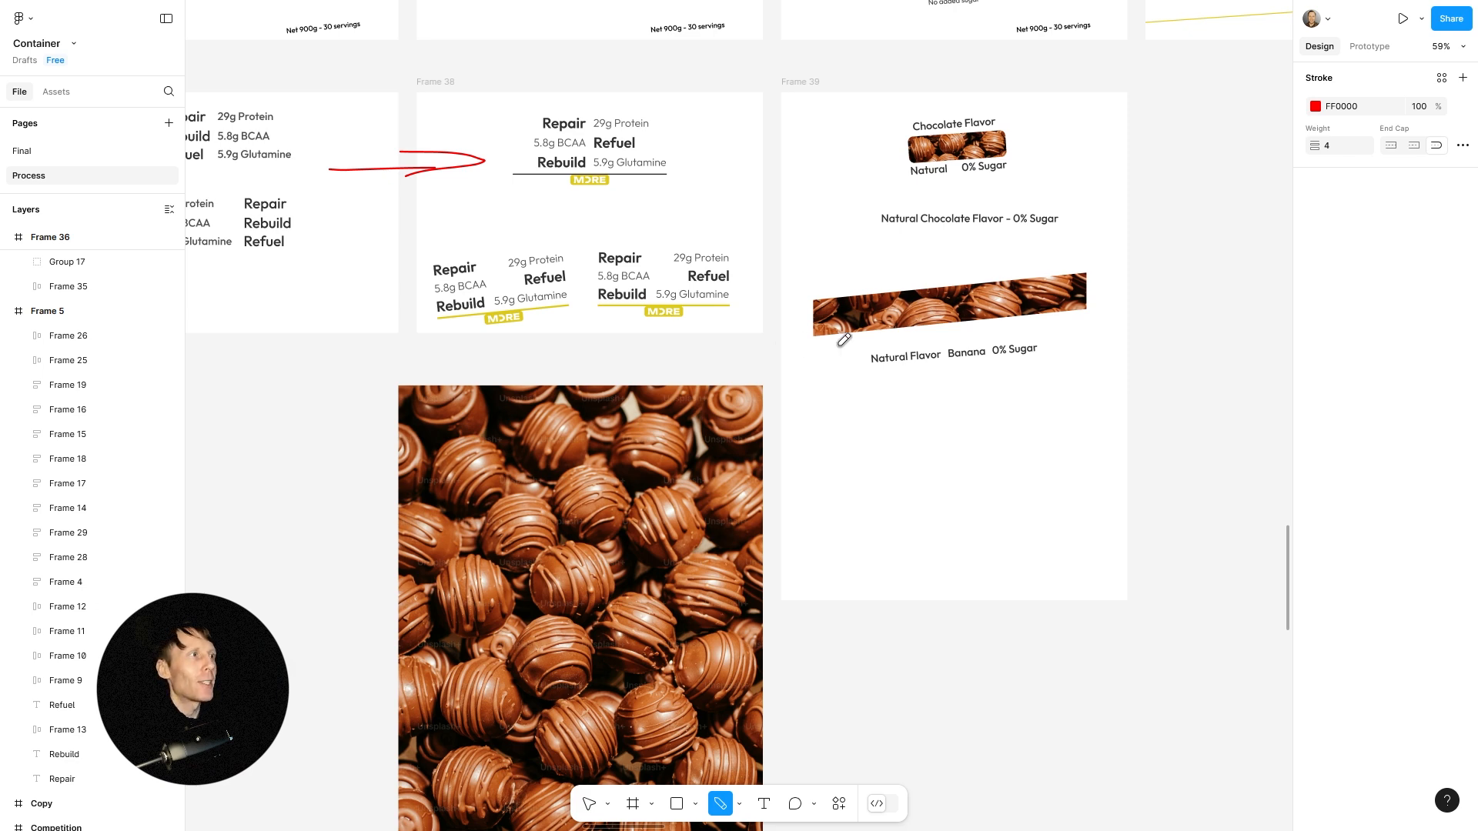
left_click_drag(784, 192, 690, 334)
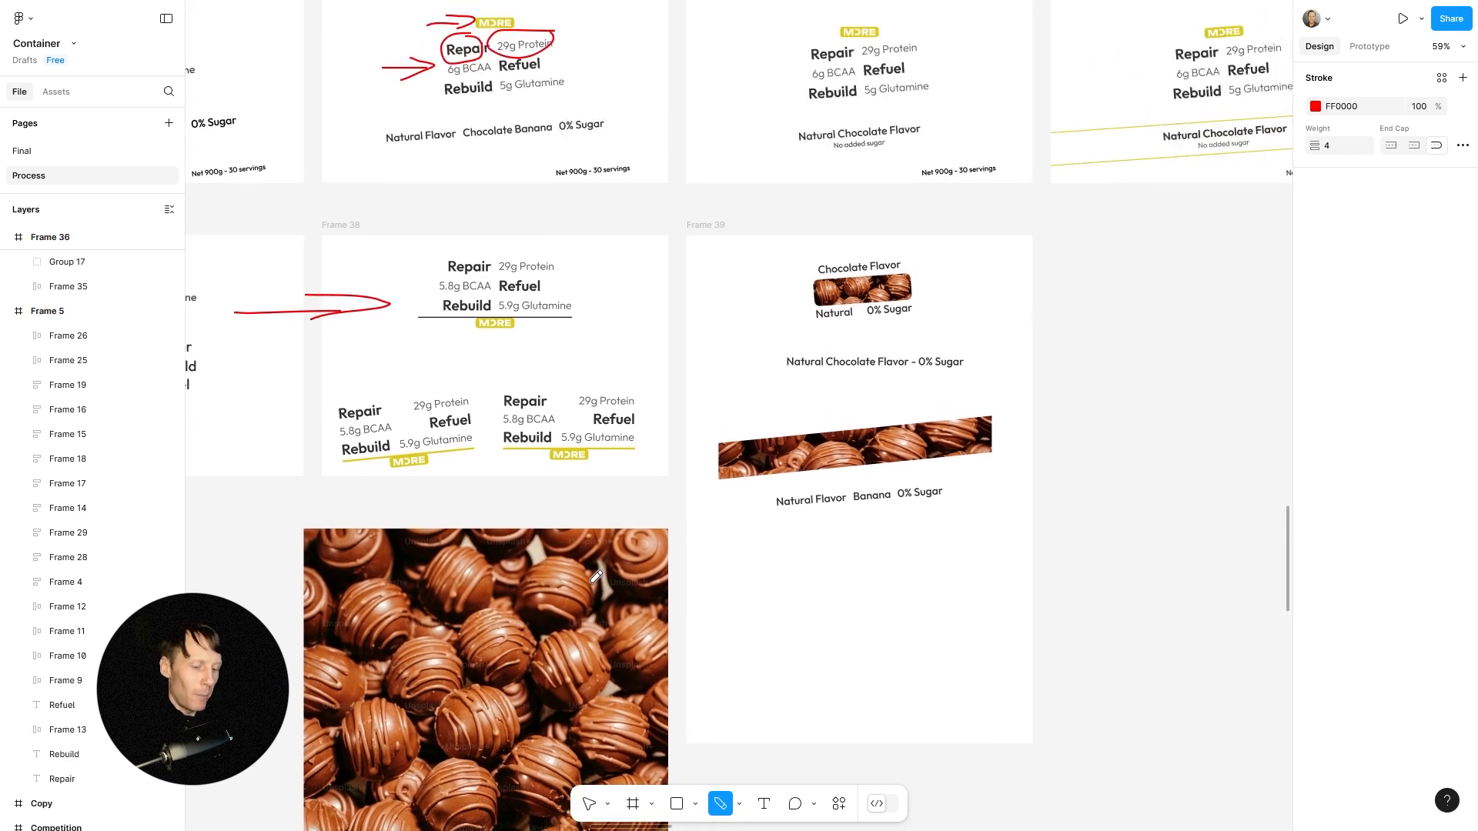
key("v")
left_click(602, 583)
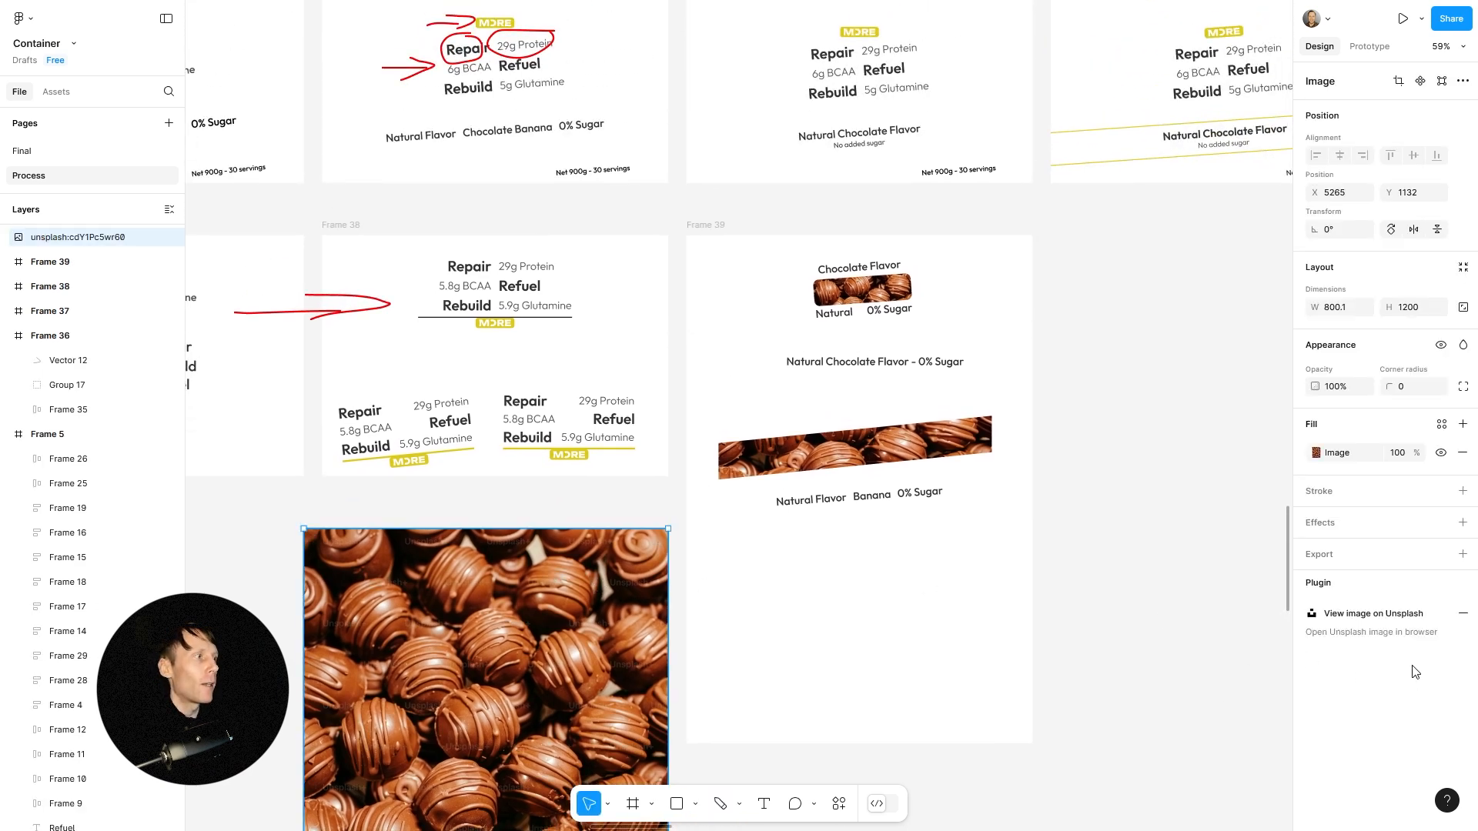
left_click(1162, 419)
Draw a red arrow from Color 7's MORE badge to Color 8's badge and underline the tilted logo in Color 8.
left_click_drag(1161, 419, 1042, 518)
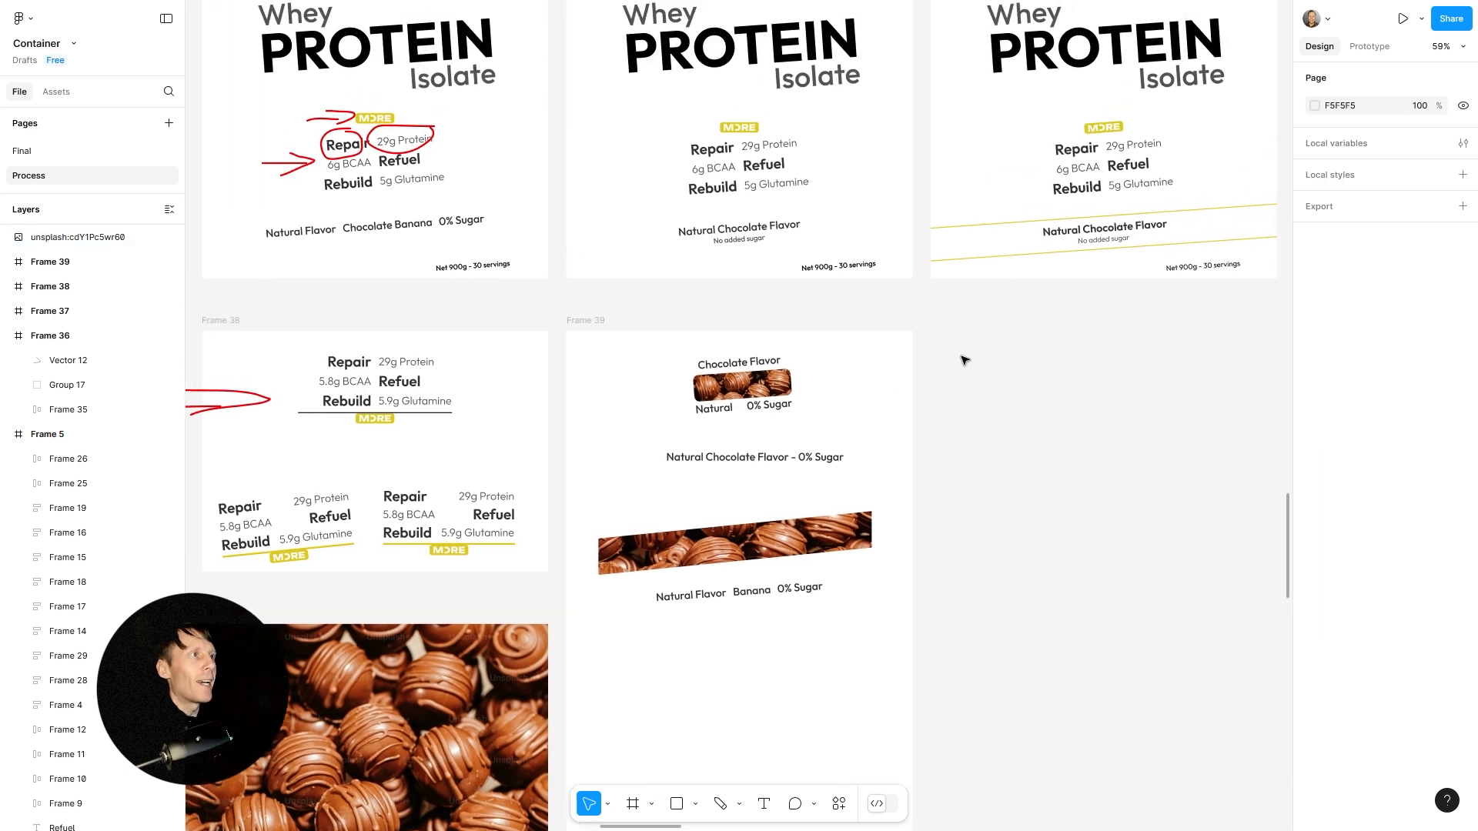
left_click_drag(965, 360, 988, 489)
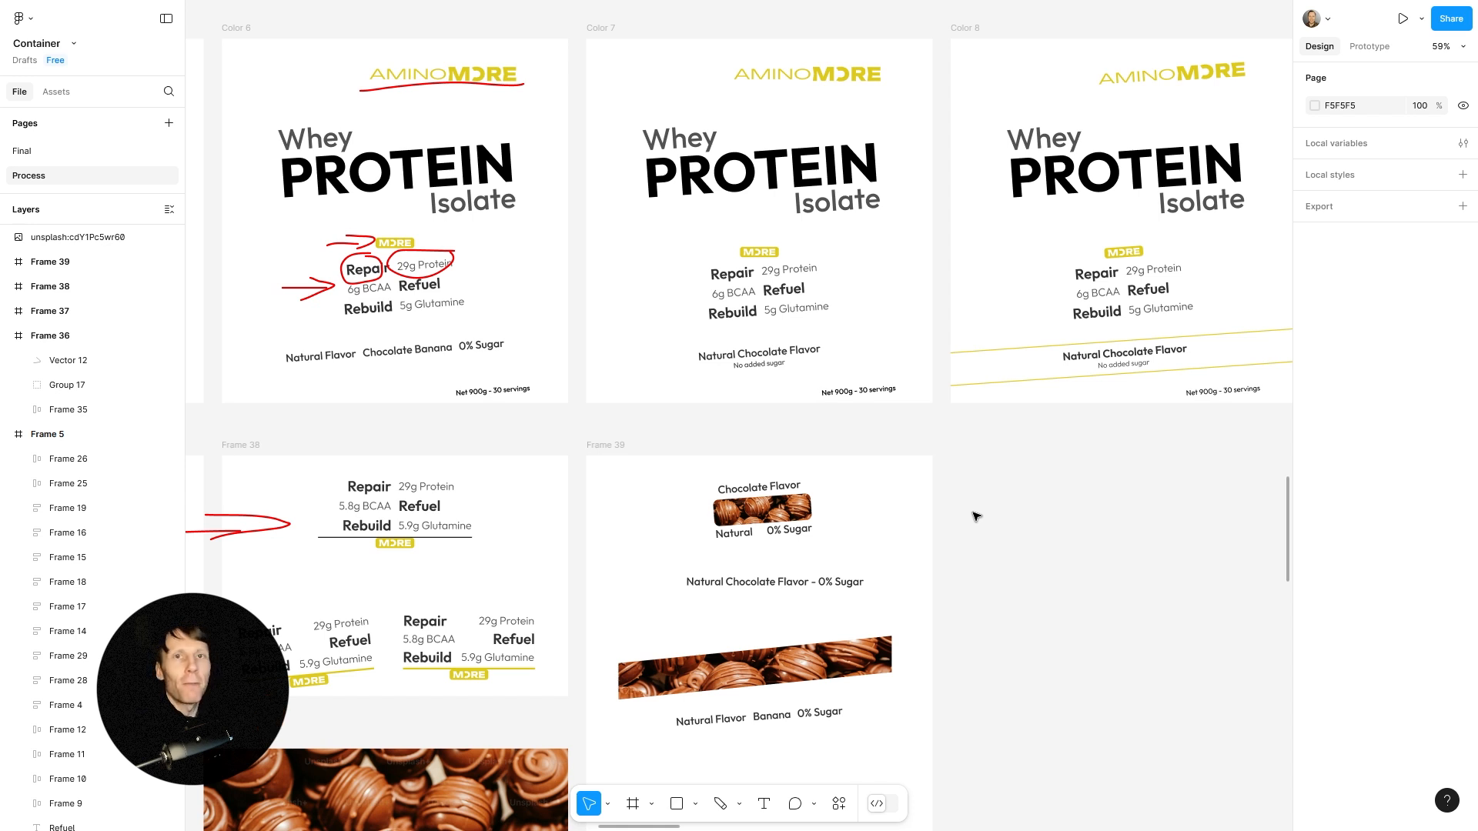
key("ctrl+backslash")
mouse_move(789, 252)
left_mouse_down()
mouse_move(1102, 251)
mouse_move(1076, 264)
left_mouse_up()
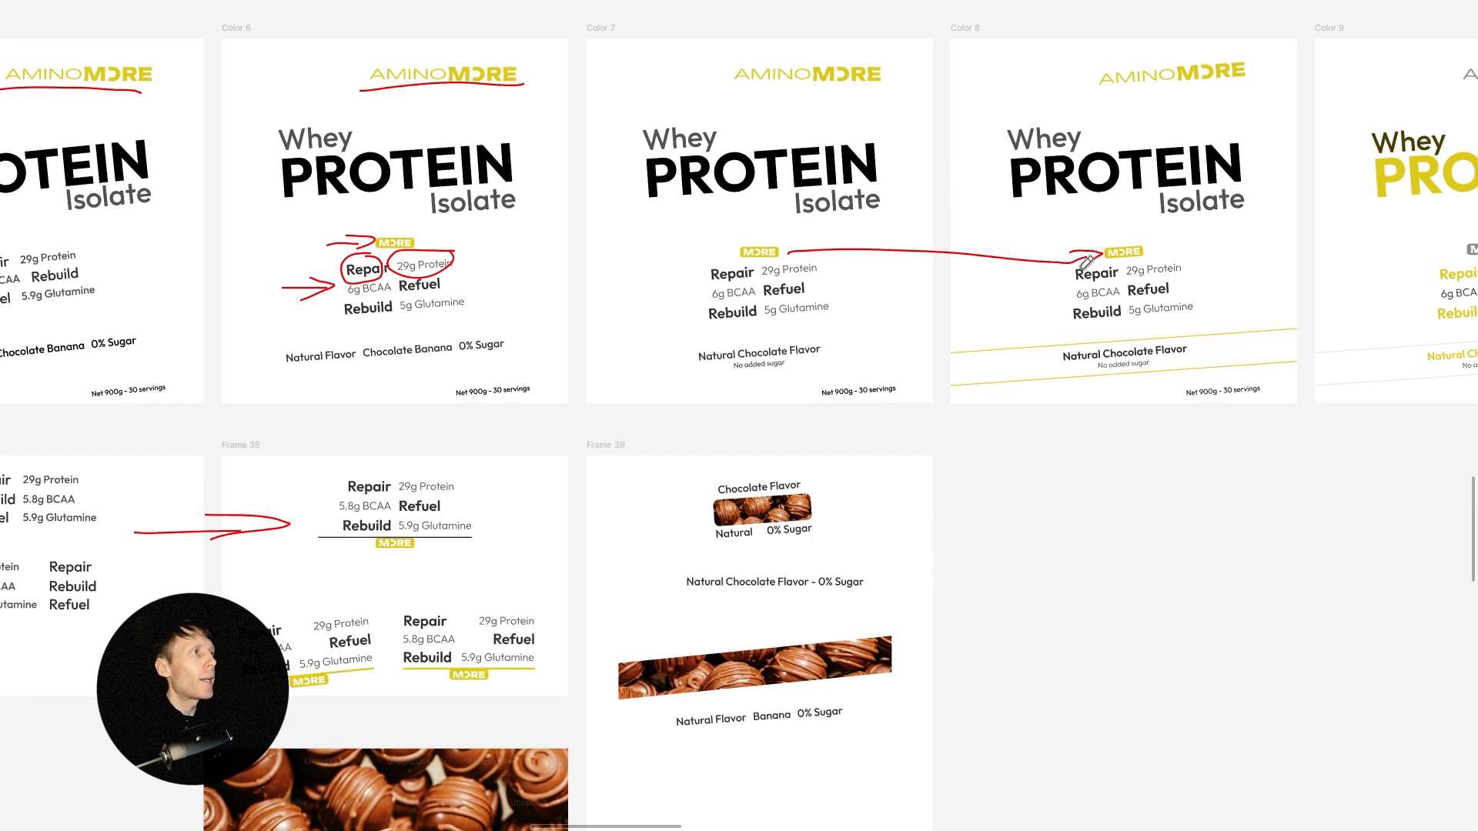
left_click_drag(1093, 98, 1252, 78)
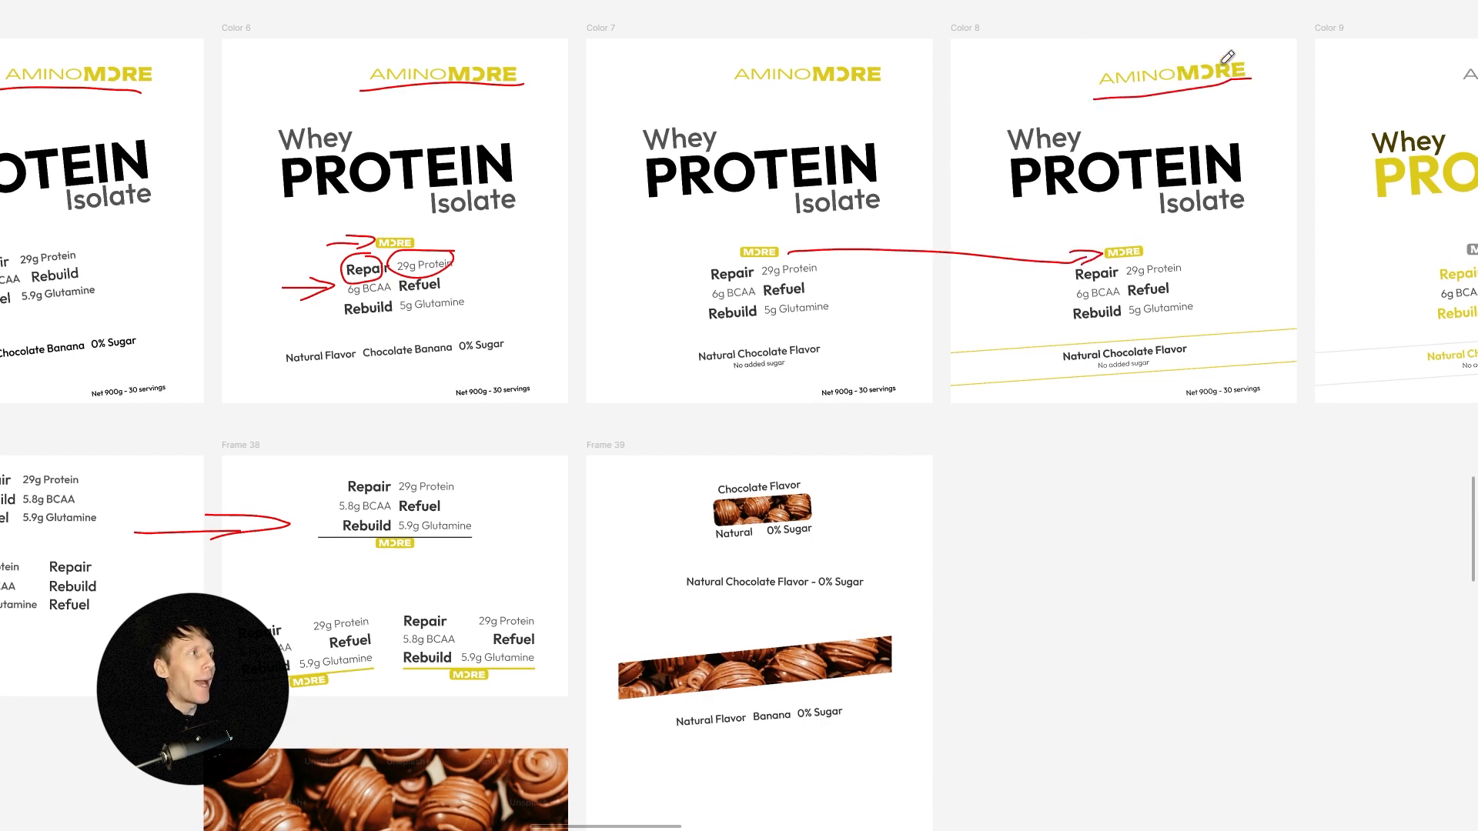
Mark the logo, flavor band lines and net weight changes between Color 7 and Color 8 with red strokes and arrows.
mouse_move(731, 93)
left_mouse_down()
mouse_move(862, 97)
mouse_move(1087, 61)
mouse_move(1047, 88)
left_mouse_up()
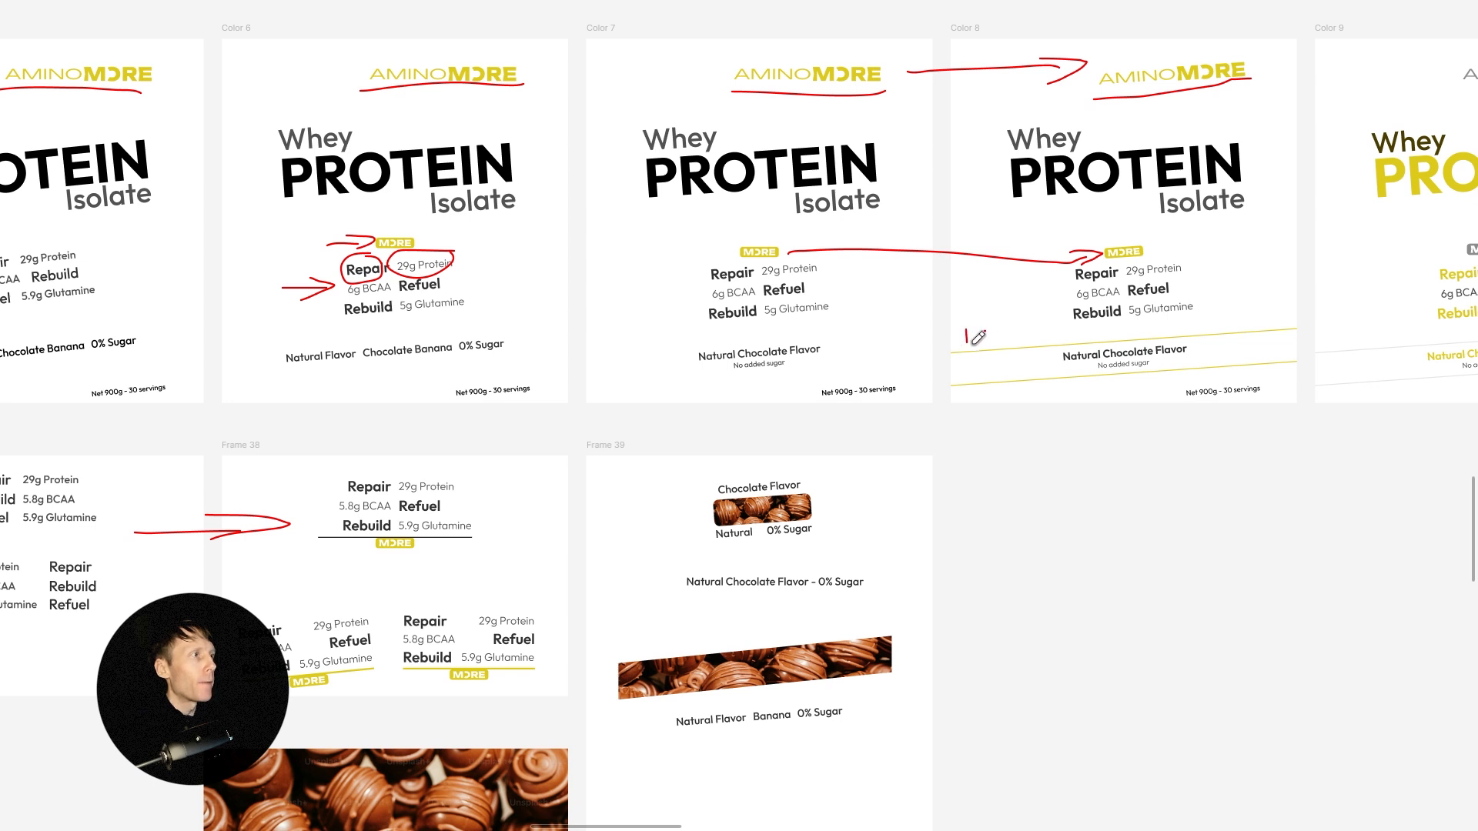
left_click_drag(972, 344, 955, 336)
mouse_move(1002, 385)
left_mouse_down()
mouse_move(1005, 404)
mouse_move(1024, 398)
left_mouse_up()
left_click_drag(1148, 393, 1182, 386)
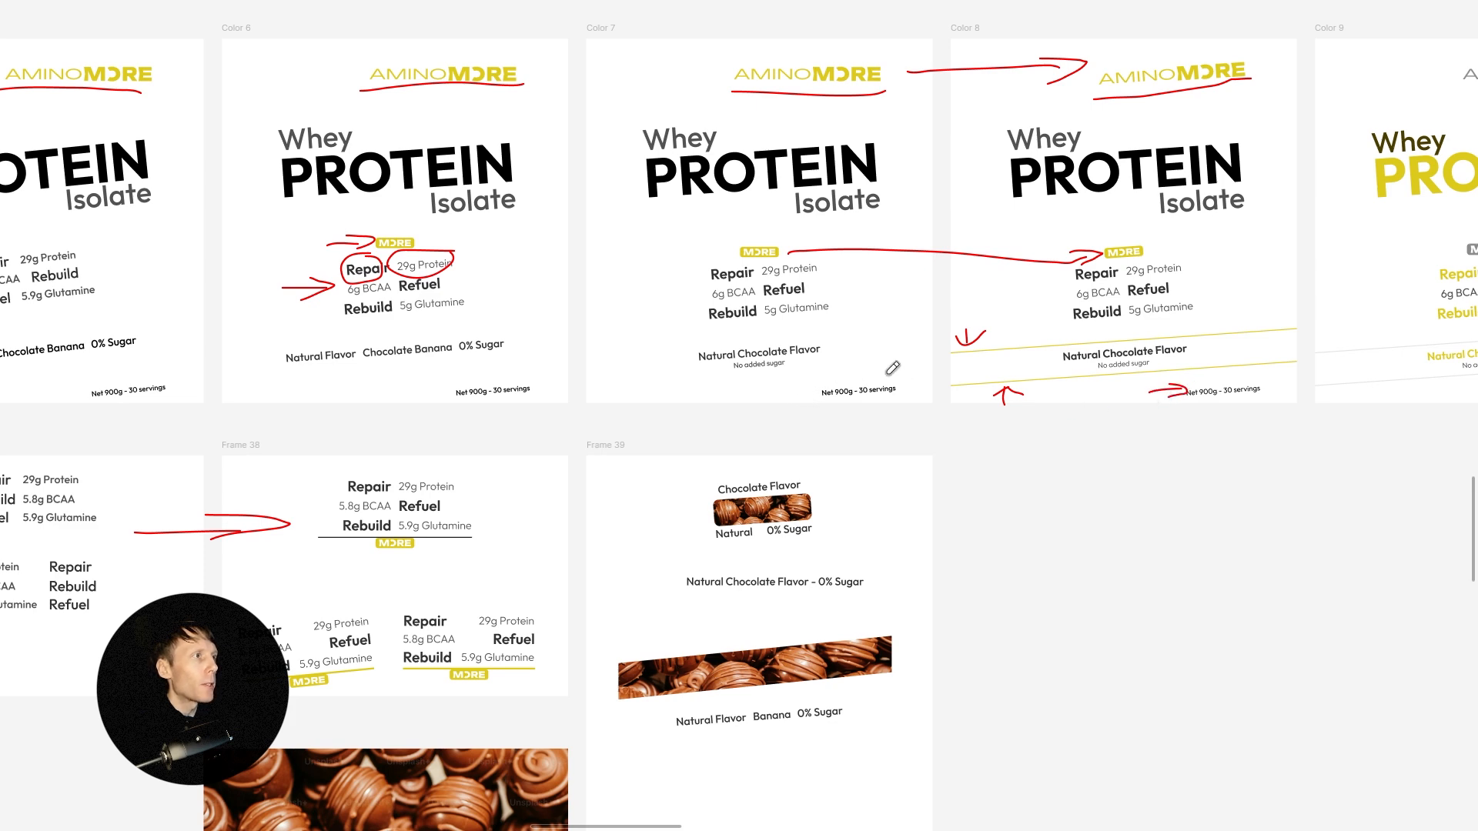
mouse_move(893, 368)
left_mouse_down()
mouse_move(796, 418)
mouse_move(908, 411)
mouse_move(892, 372)
mouse_move(980, 435)
mouse_move(1226, 425)
mouse_move(1248, 422)
left_mouse_up()
Draw red arrows linking the logos and the MORE badges from Color 8 to Color 9 and from Color 9 to Color 10.
scroll(844, 512, "right", 10)
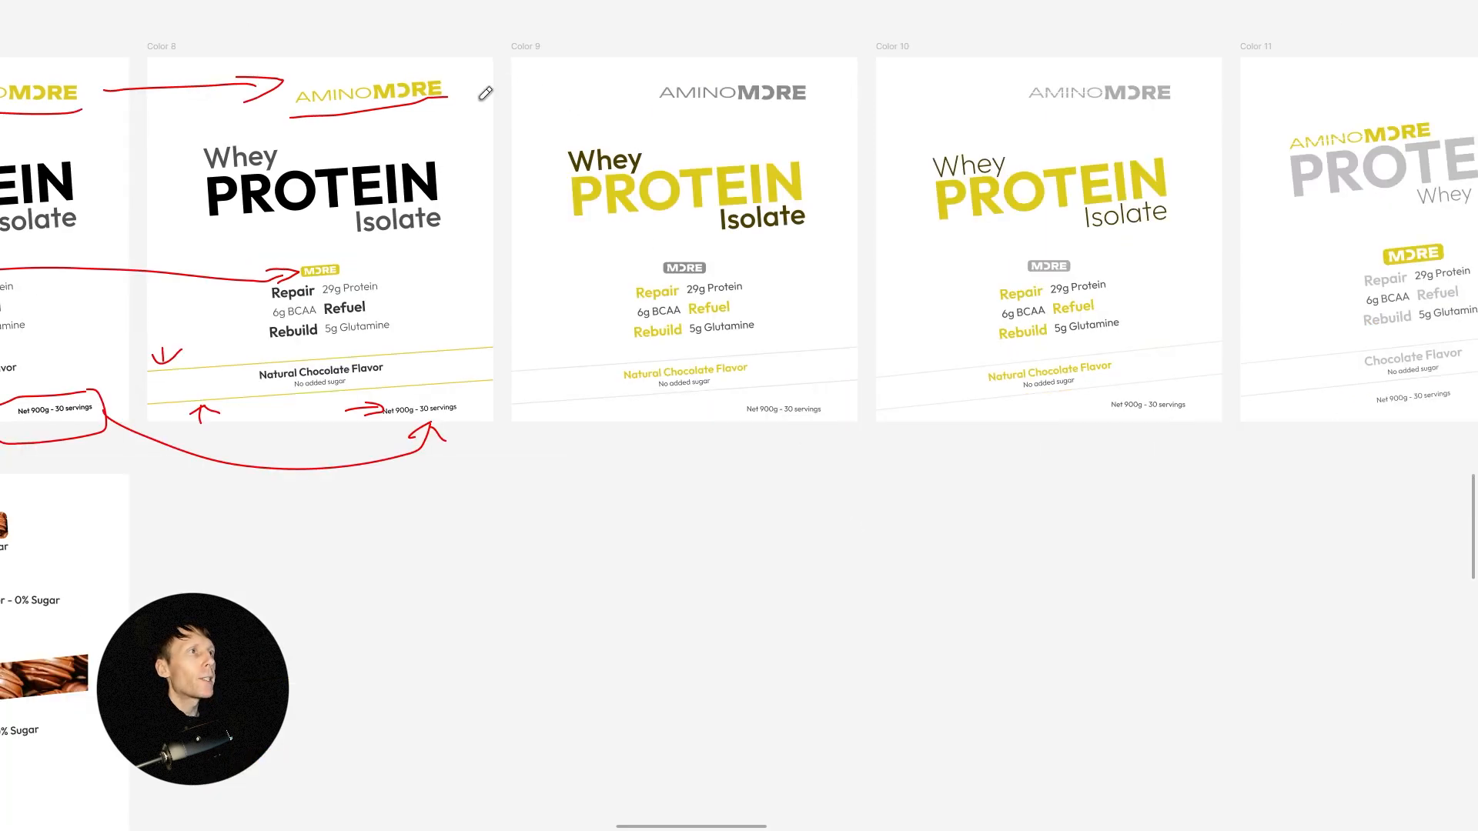
mouse_move(467, 90)
left_mouse_down()
mouse_move(652, 92)
mouse_move(630, 101)
left_mouse_up()
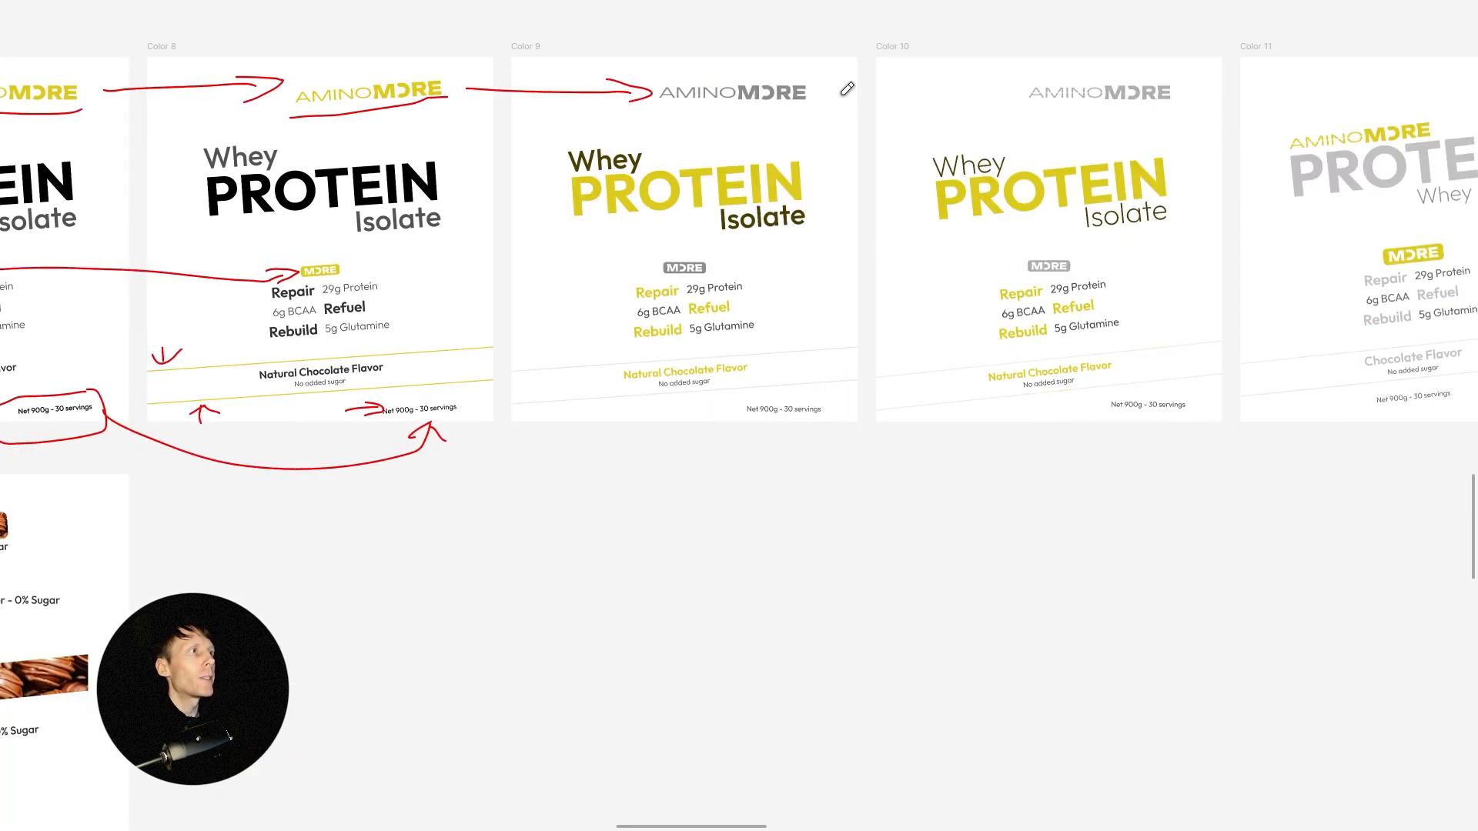
mouse_move(822, 96)
left_mouse_down()
mouse_move(1048, 92)
mouse_move(1001, 100)
left_mouse_up()
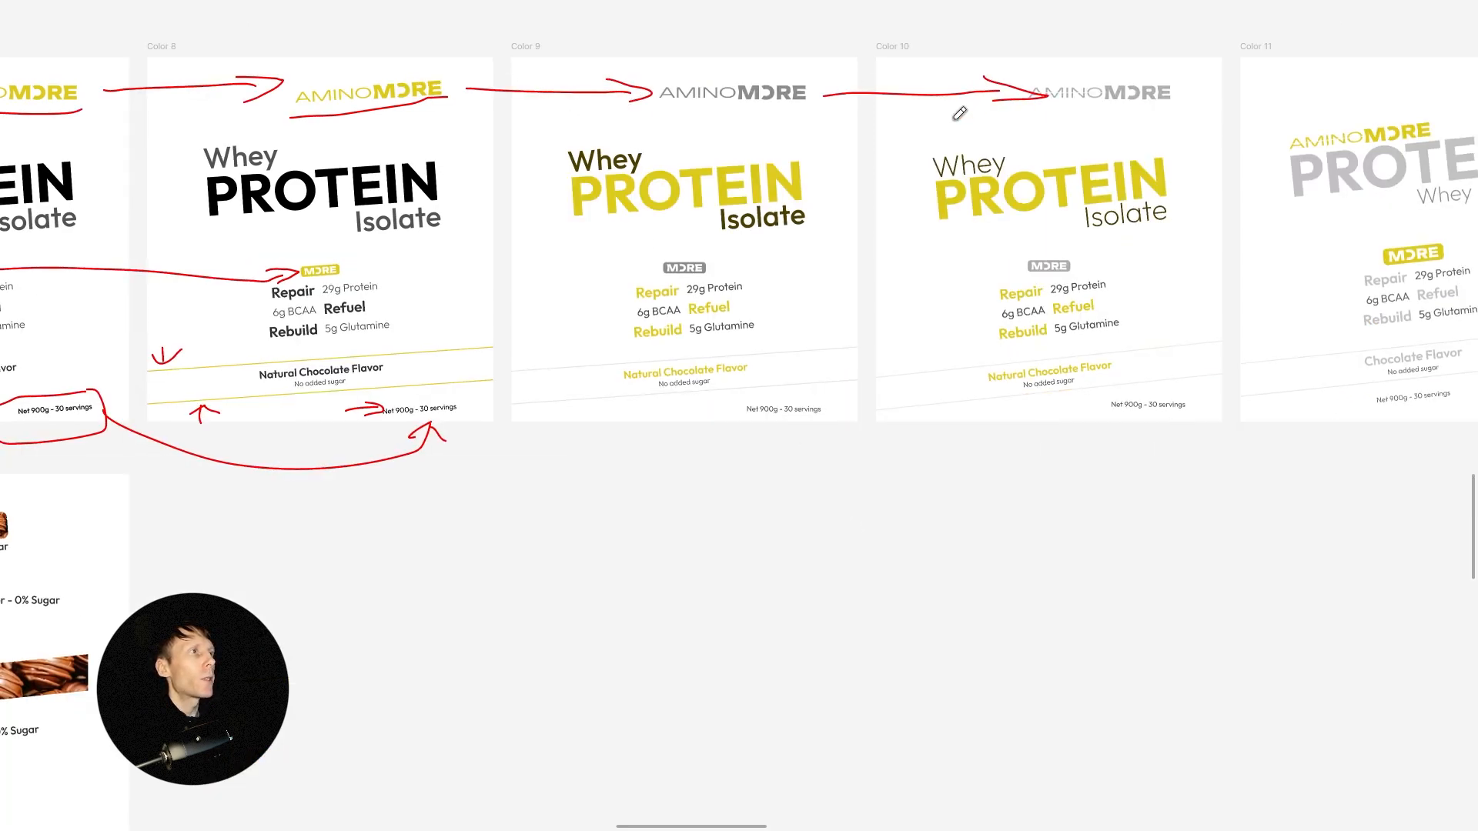
mouse_move(349, 265)
left_mouse_down()
mouse_move(653, 264)
mouse_move(633, 275)
left_mouse_up()
mouse_move(723, 264)
left_mouse_down()
mouse_move(1025, 266)
mouse_move(993, 278)
left_mouse_up()
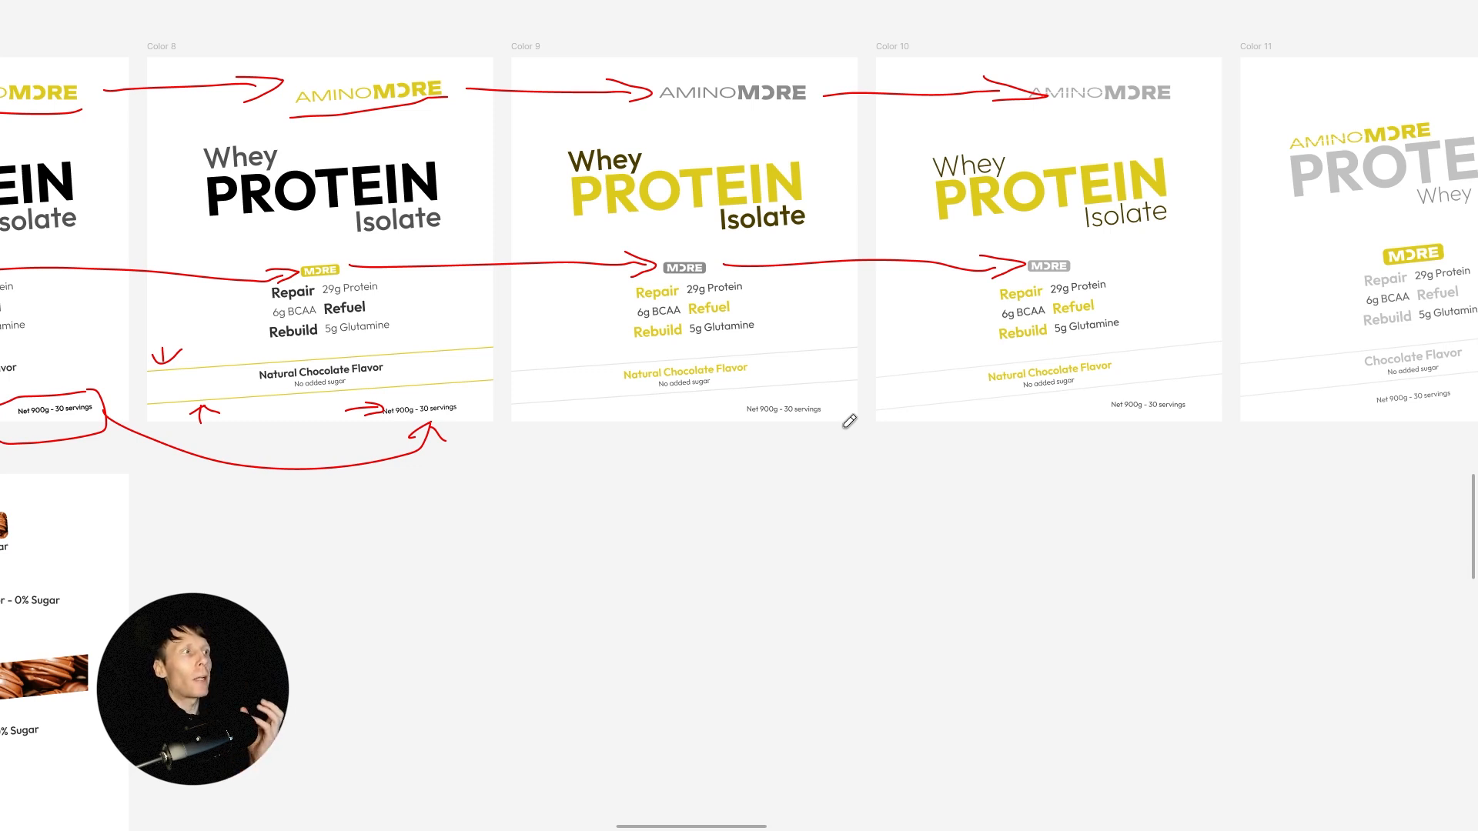
scroll(849, 421, "right", 10)
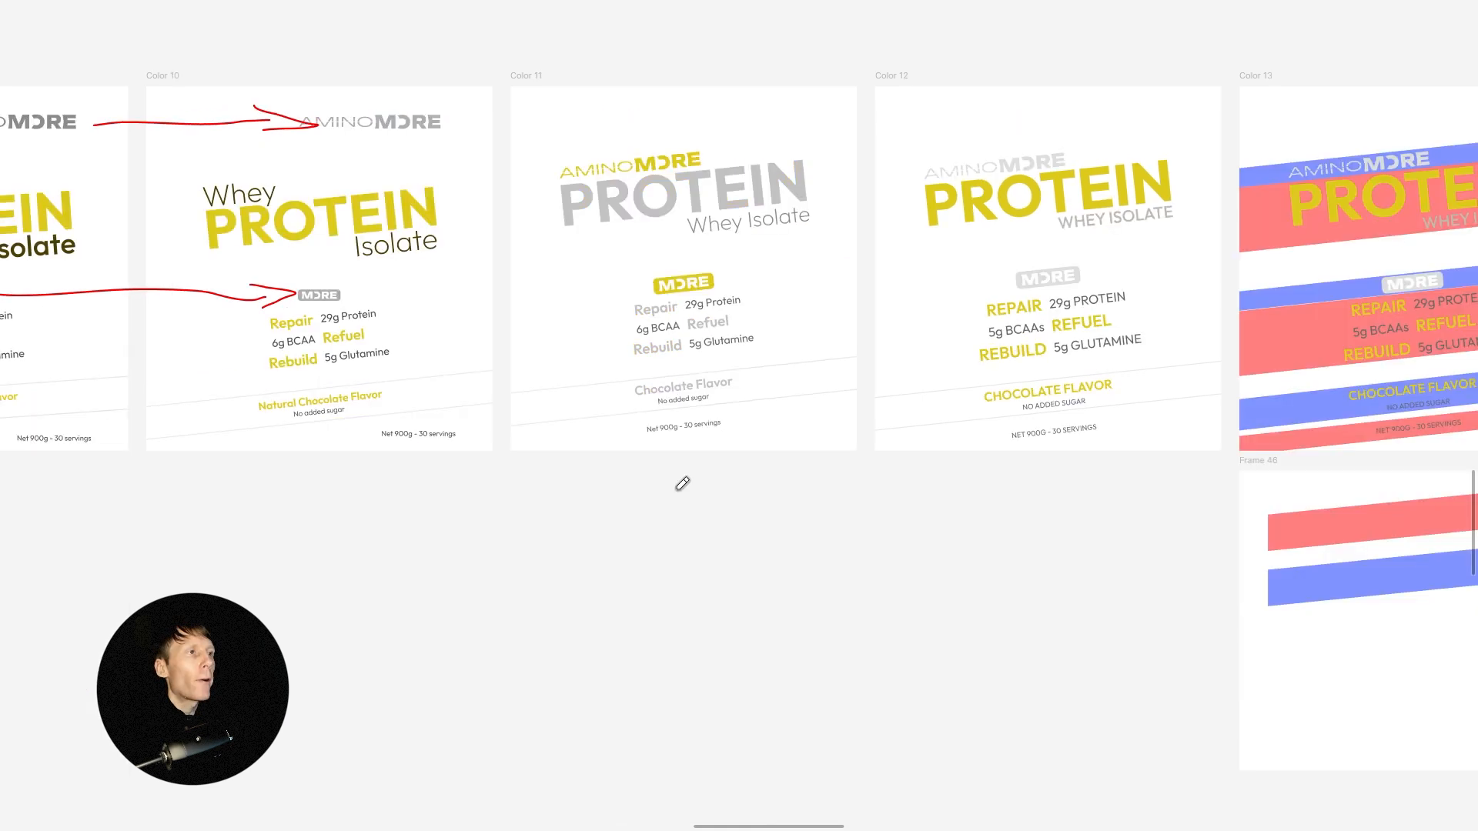
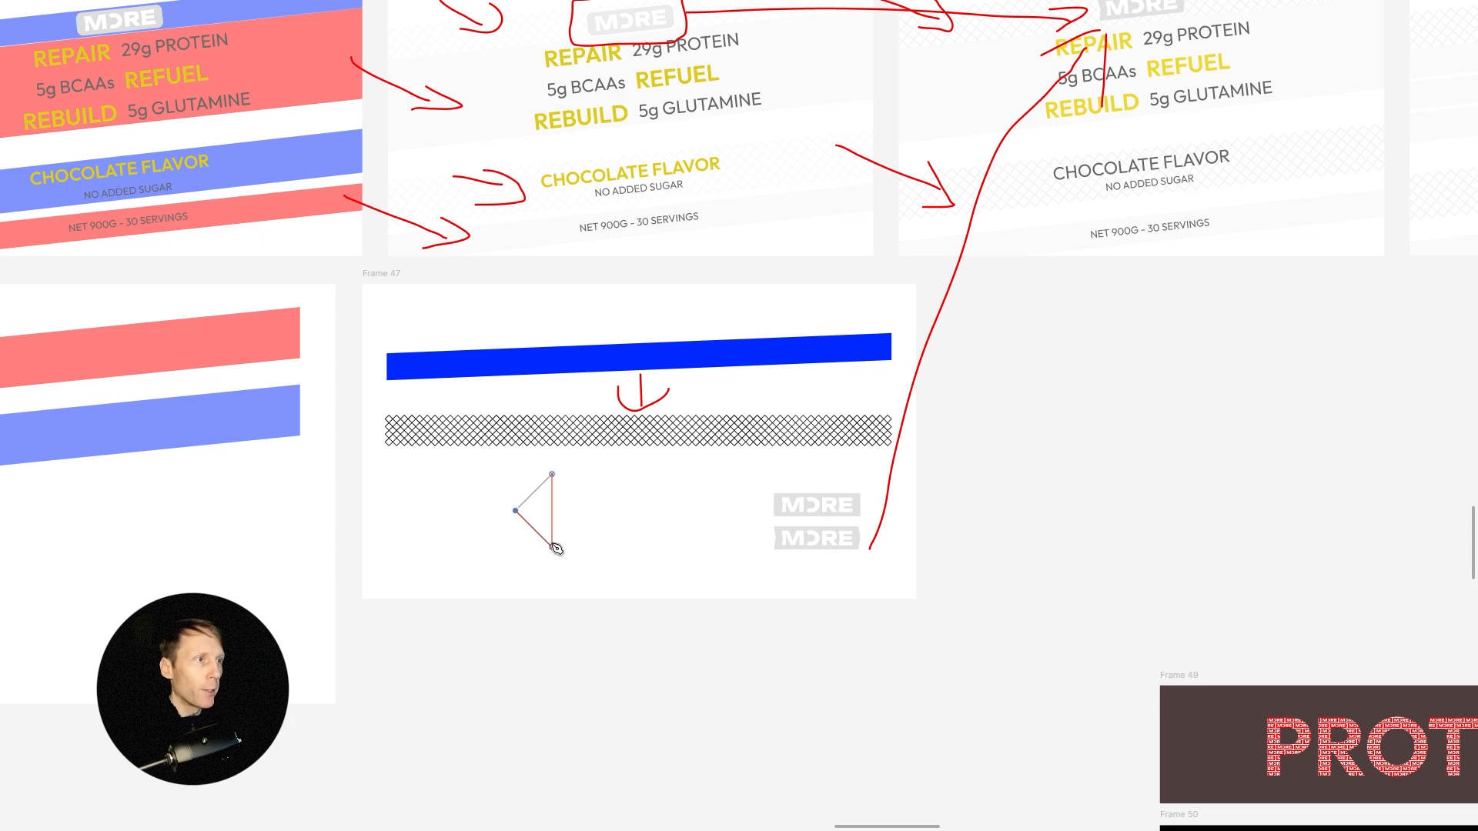
Draw a closed diamond path with the Pen tool below the crosshatch strip in Frame 47.
left_click(552, 546)
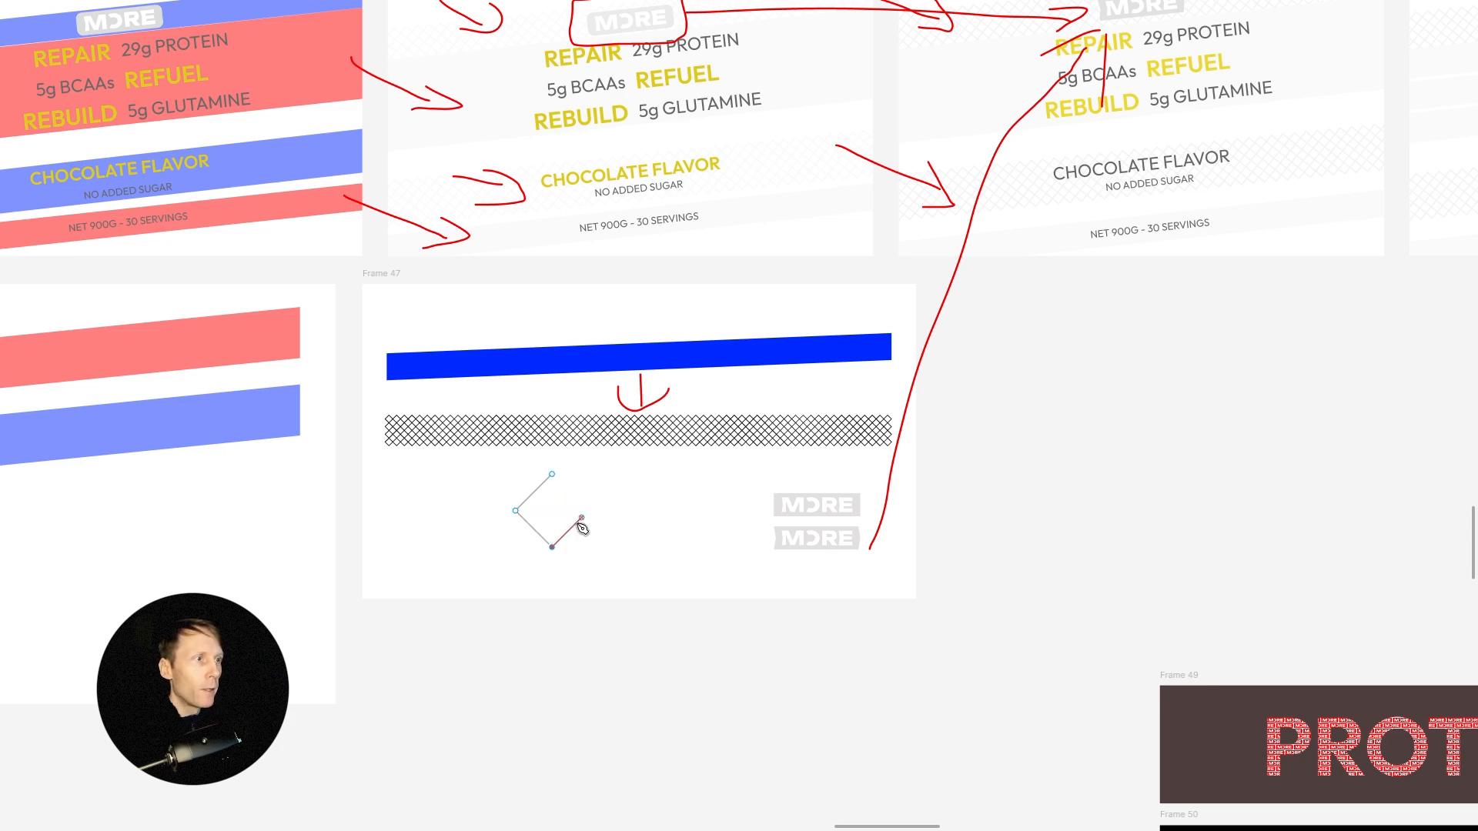
left_click(589, 510)
left_click(552, 476)
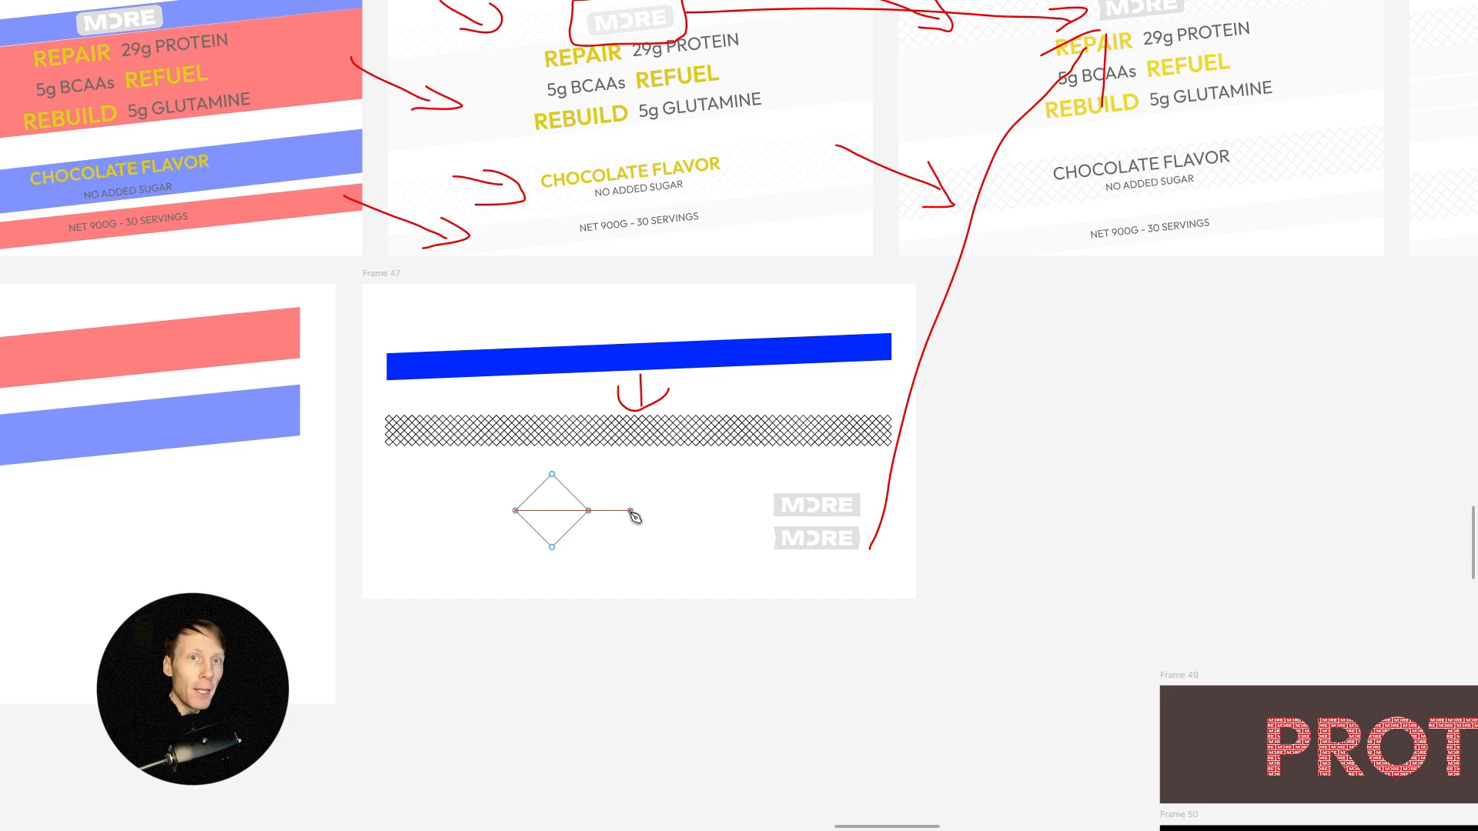
key("Escape")
Duplicate the diamond sideways within the vector to form a row of four diamonds joined at their corners.
left_click_drag(632, 469, 493, 558)
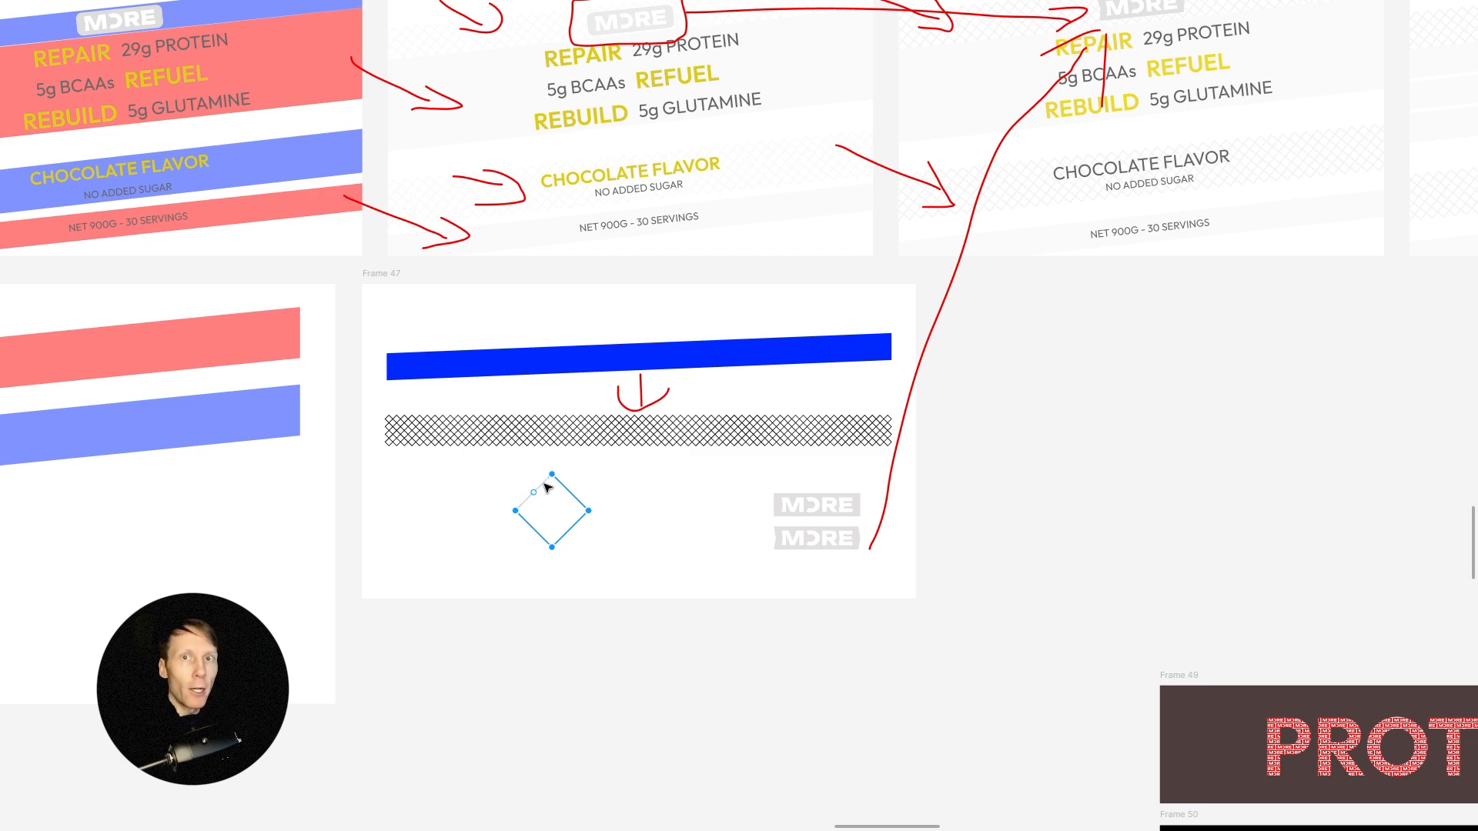
left_click_drag(545, 484, 622, 485)
key("p")
left_click(638, 491)
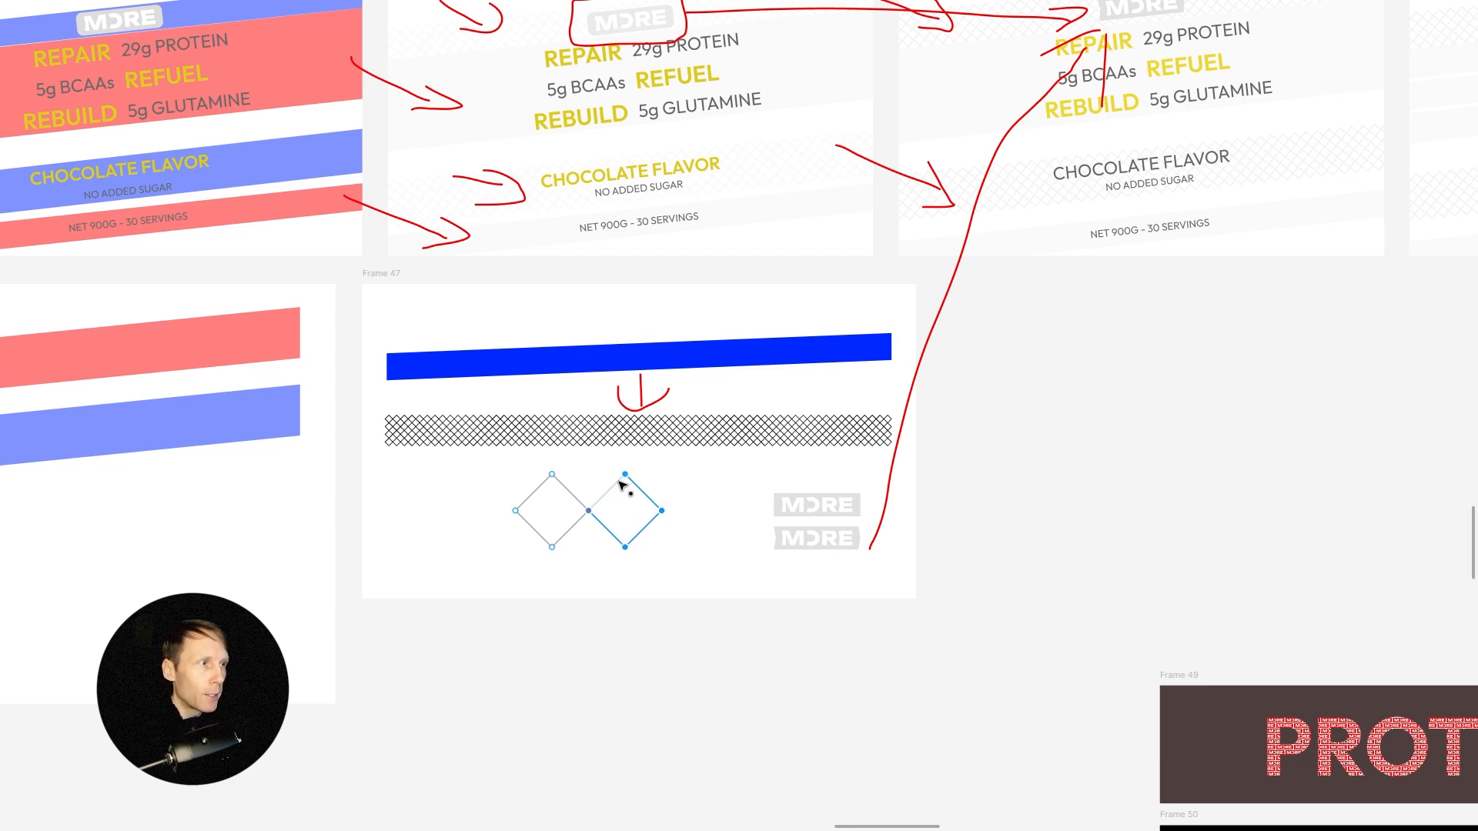
left_click(699, 470)
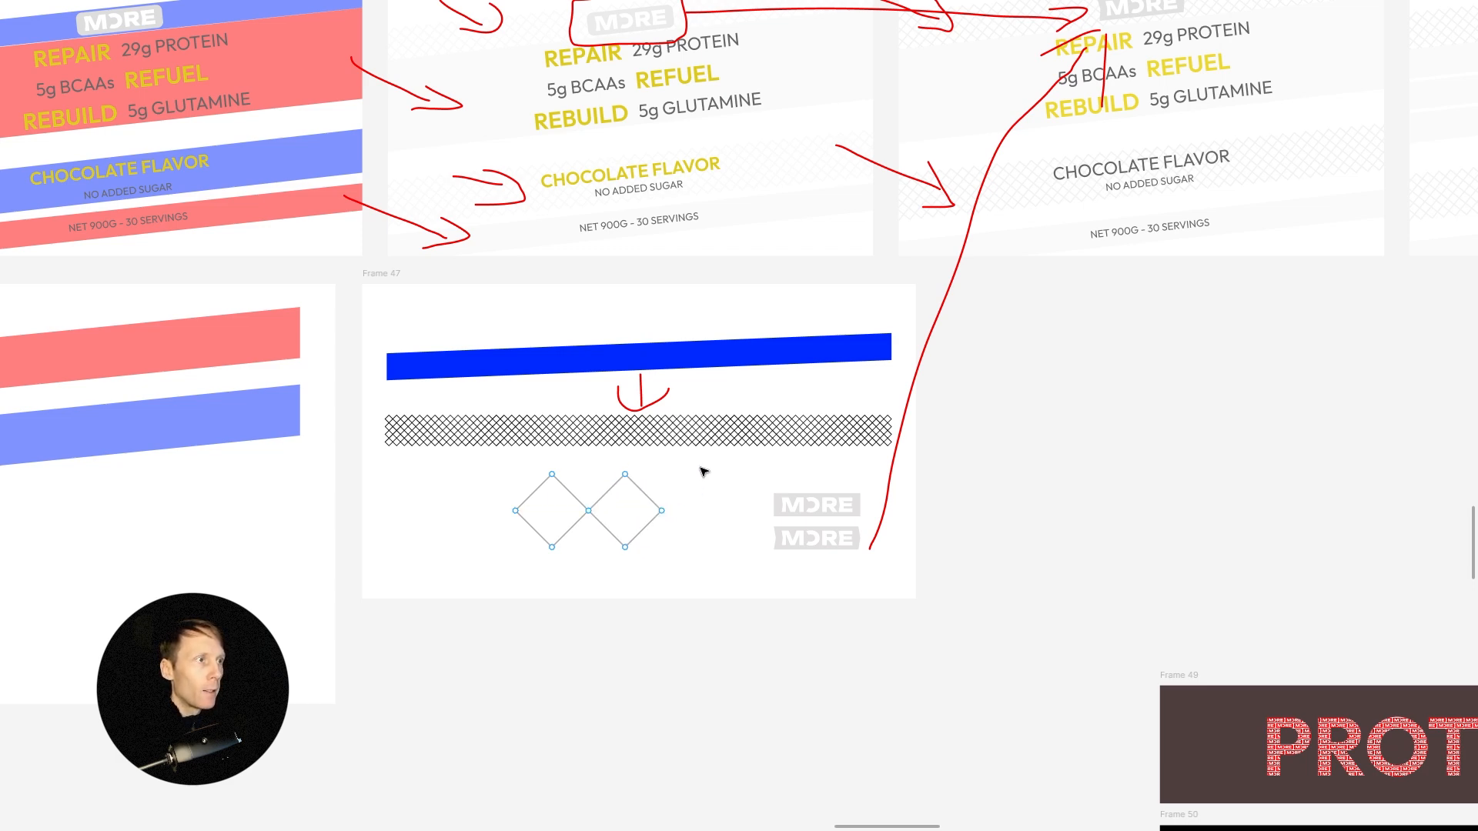
left_click_drag(714, 465, 488, 567)
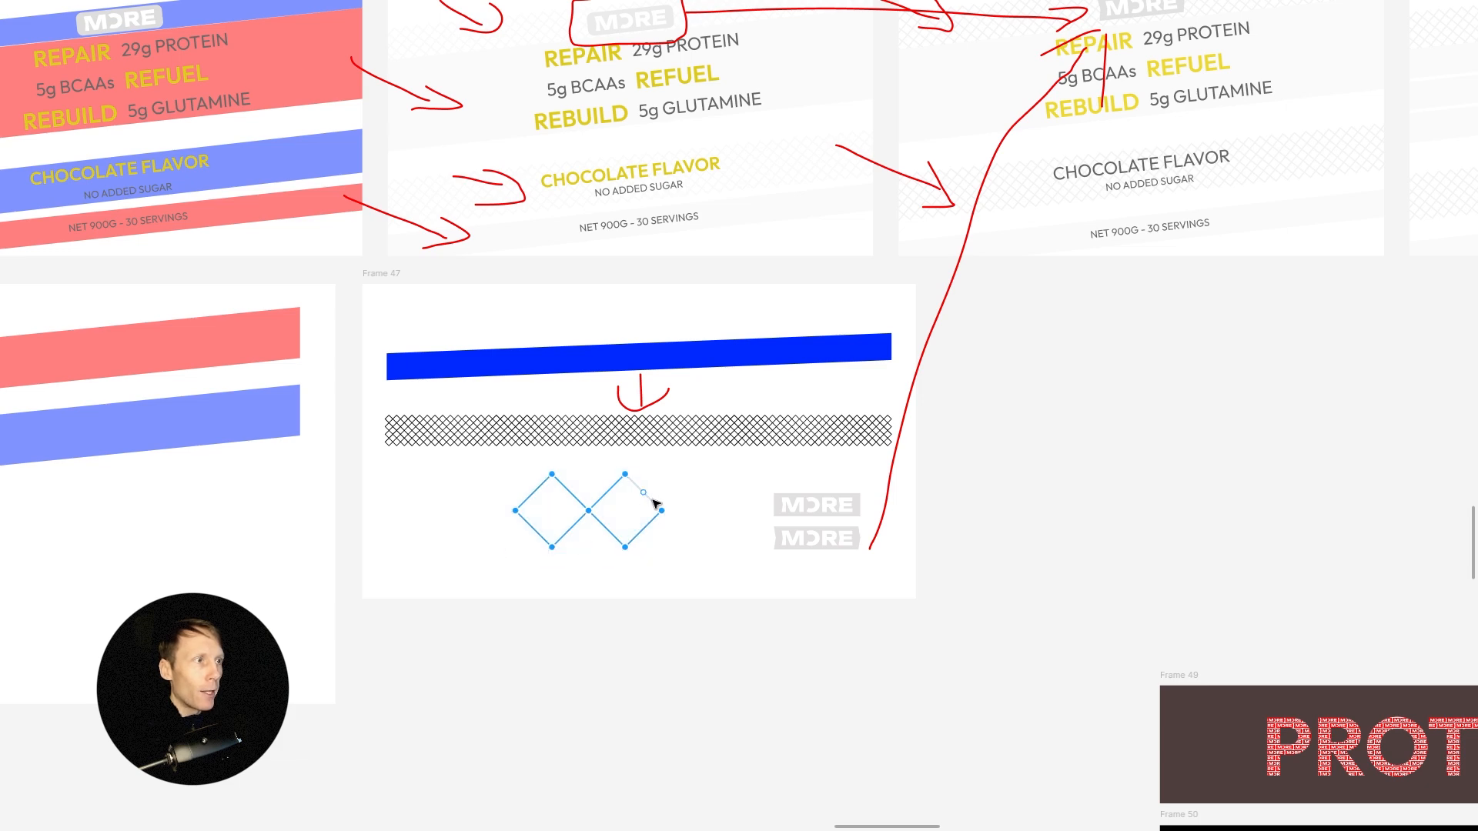
left_click_drag(653, 504, 699, 495)
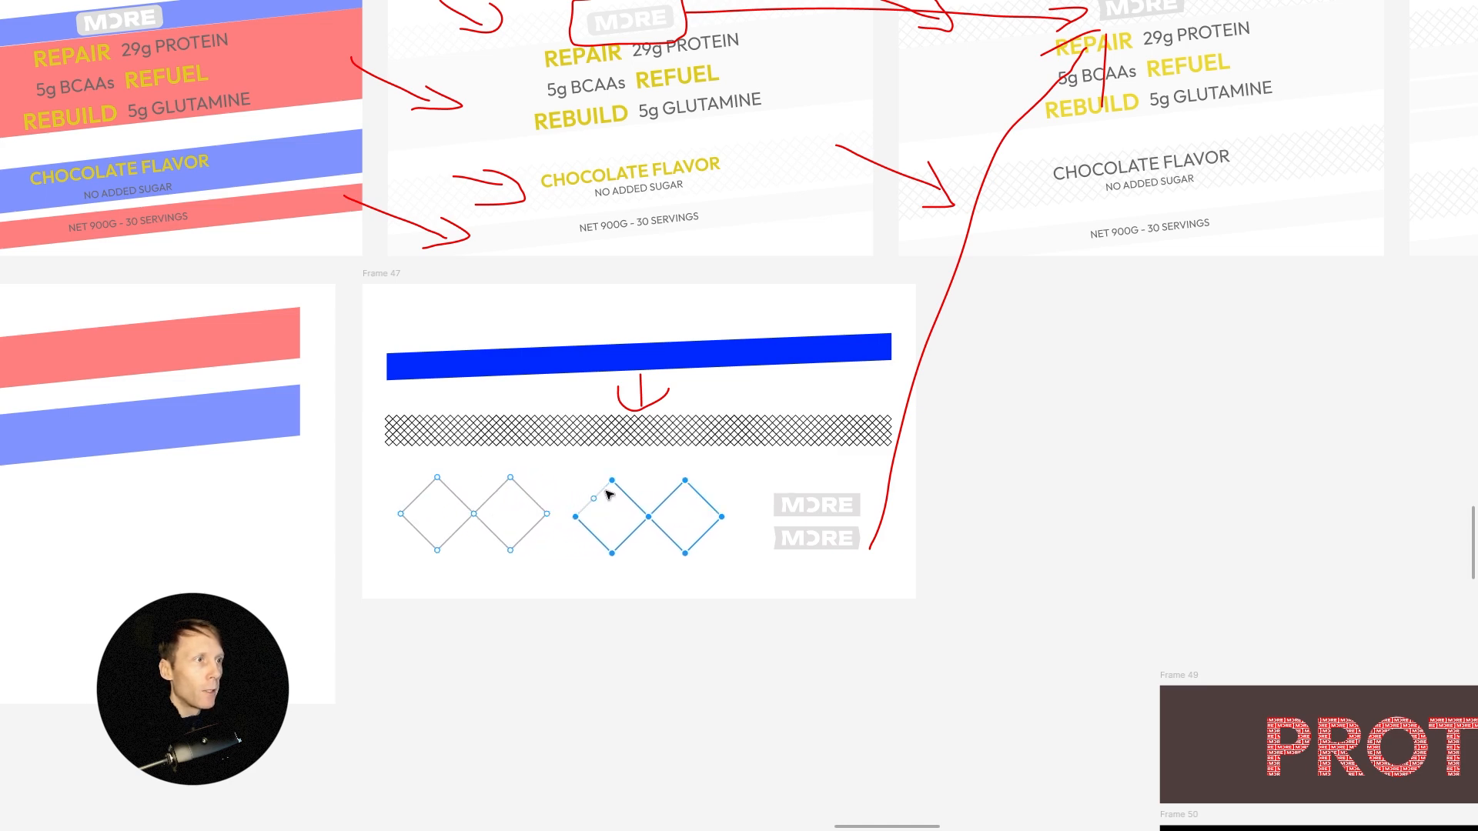
left_click_drag(608, 494, 587, 495)
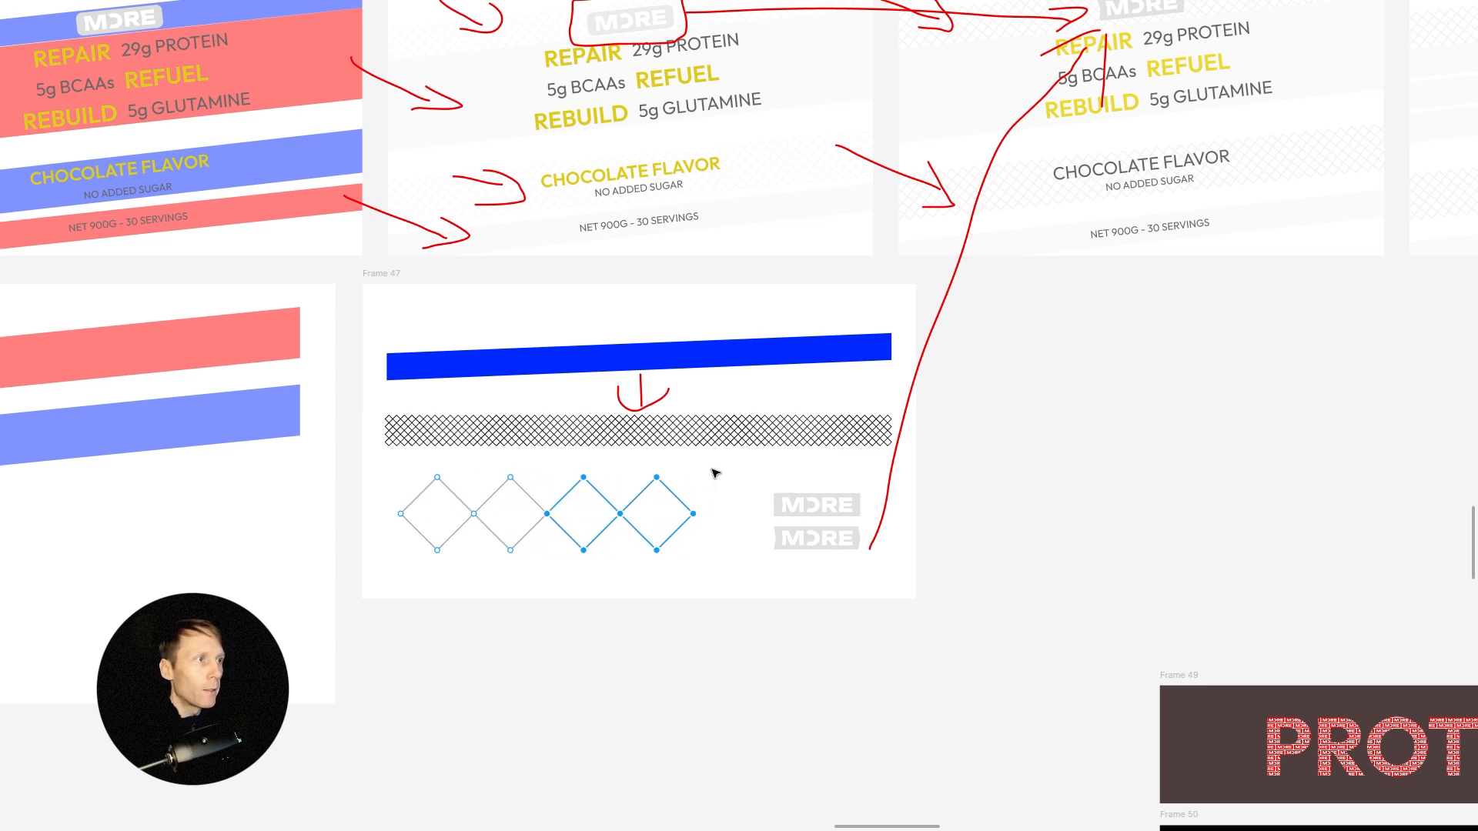
Duplicate the row of four diamonds directly beneath itself to make a two-row lattice about 458 × 229.
left_click_drag(723, 473, 382, 577)
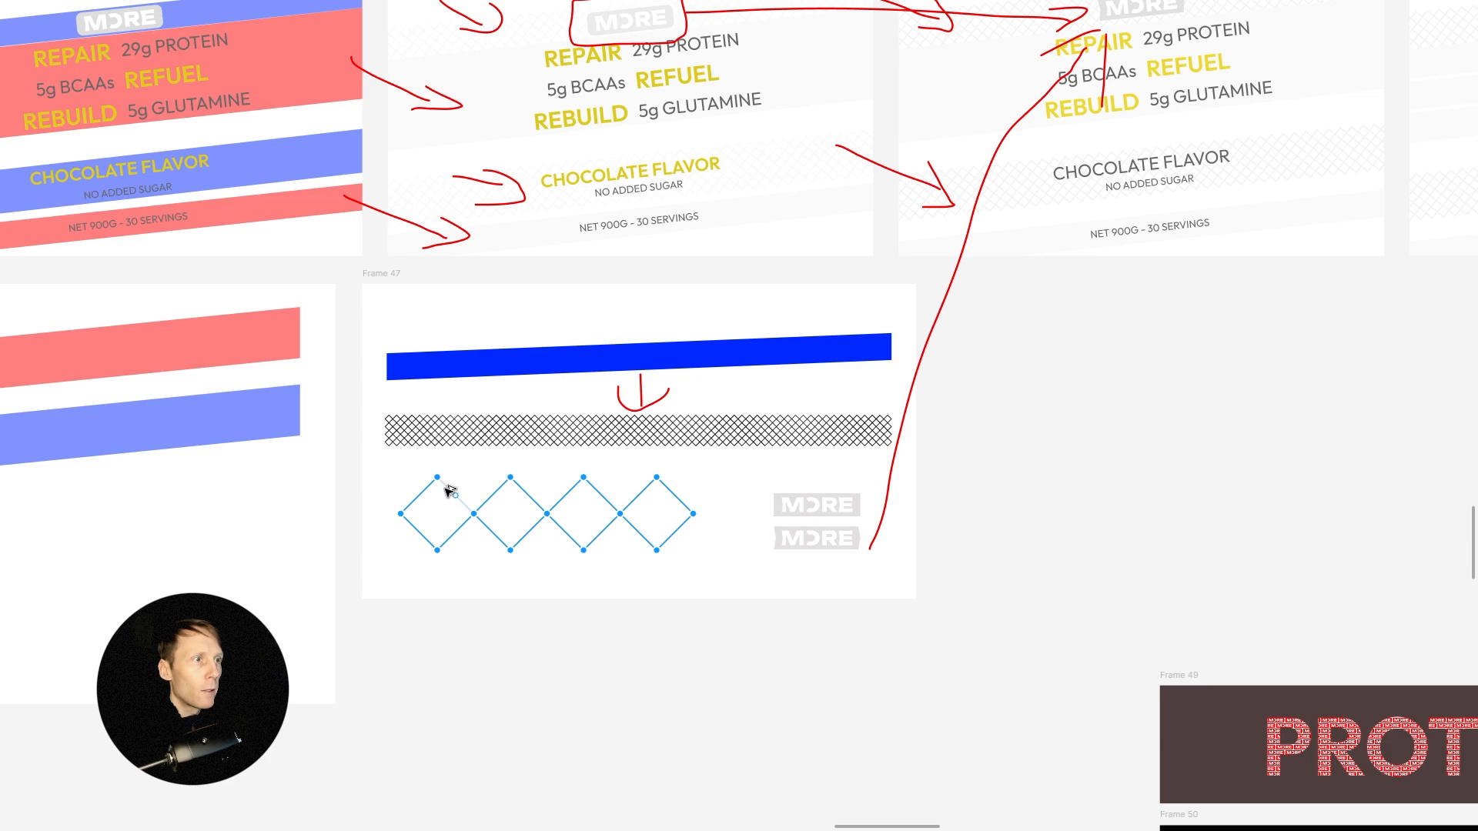
left_click_drag(450, 490, 451, 577)
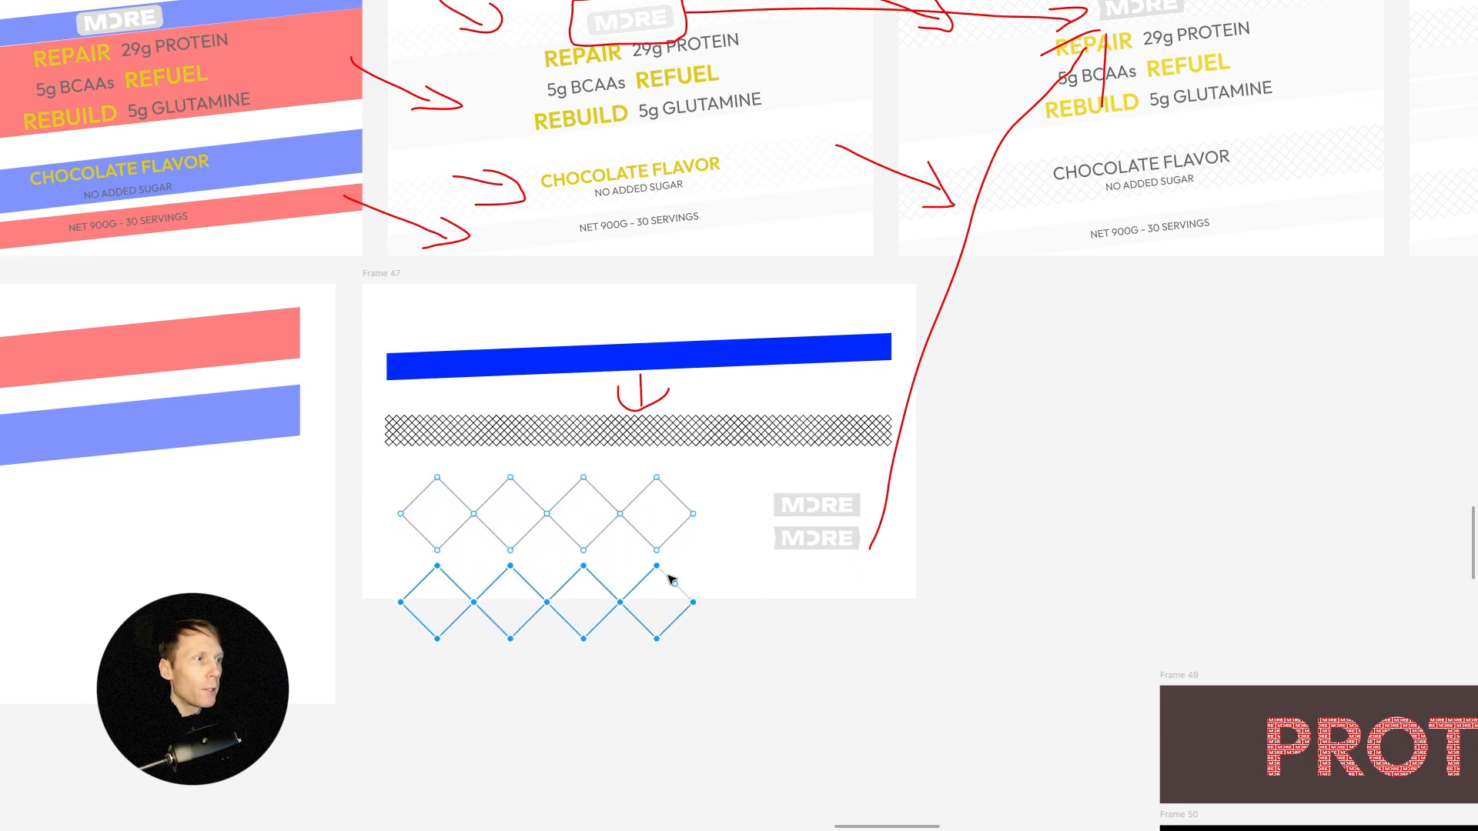
left_click_drag(670, 579, 676, 563)
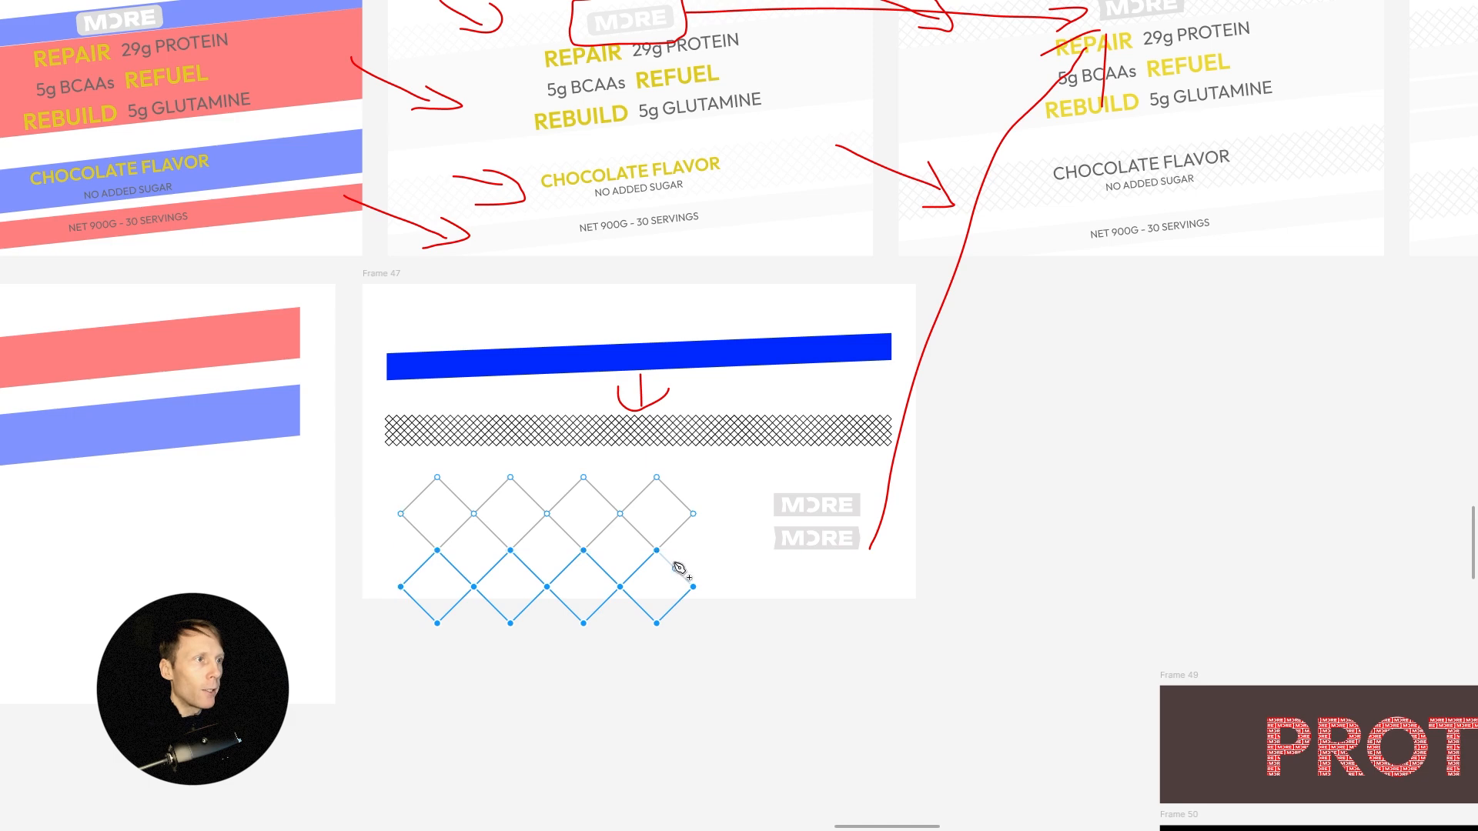
key("Escape")
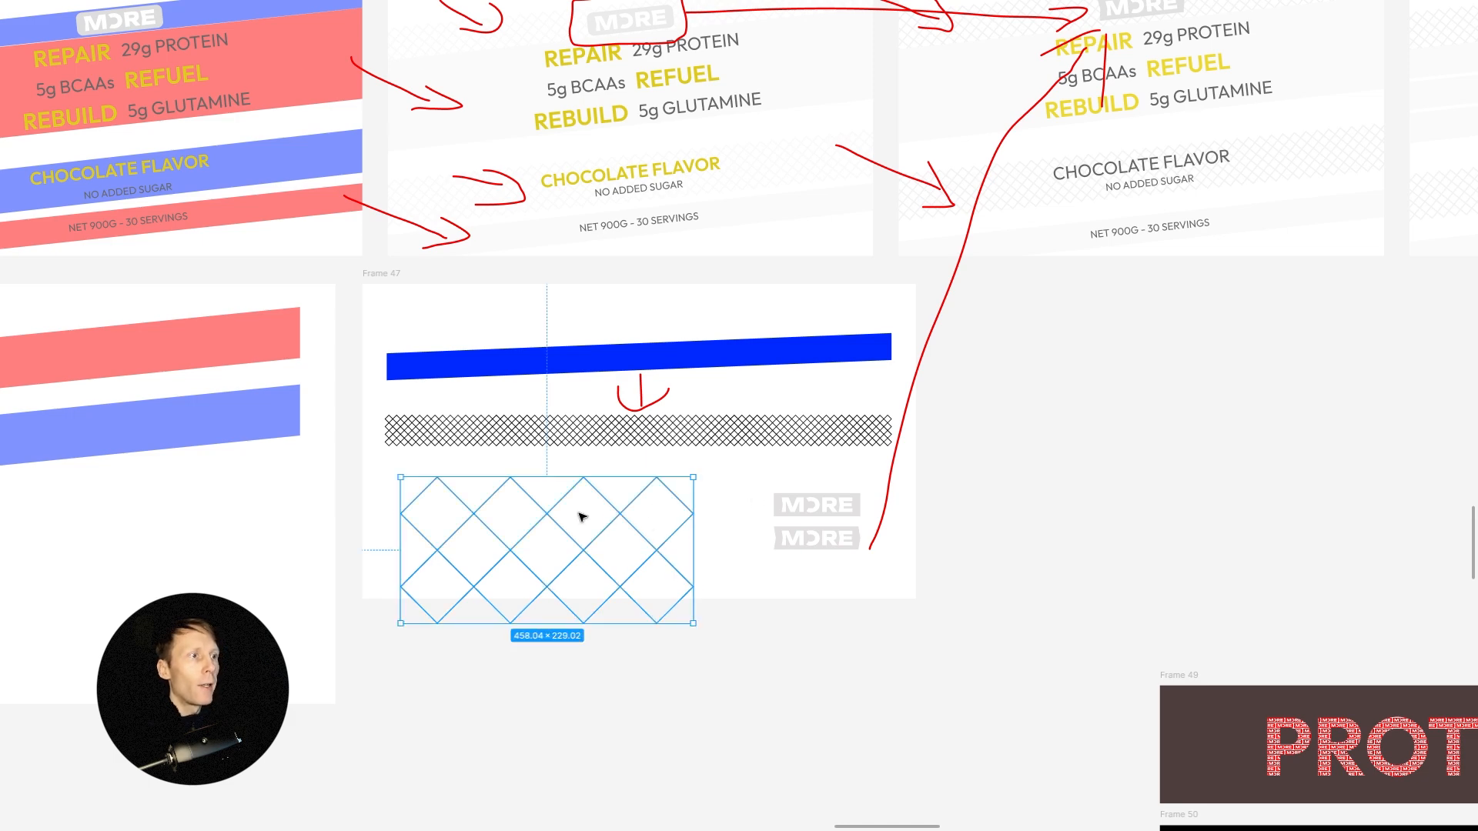
Set the lattice's stroke color to red FF1616 and its stroke weight to 4.
key("ctrl+backslash")
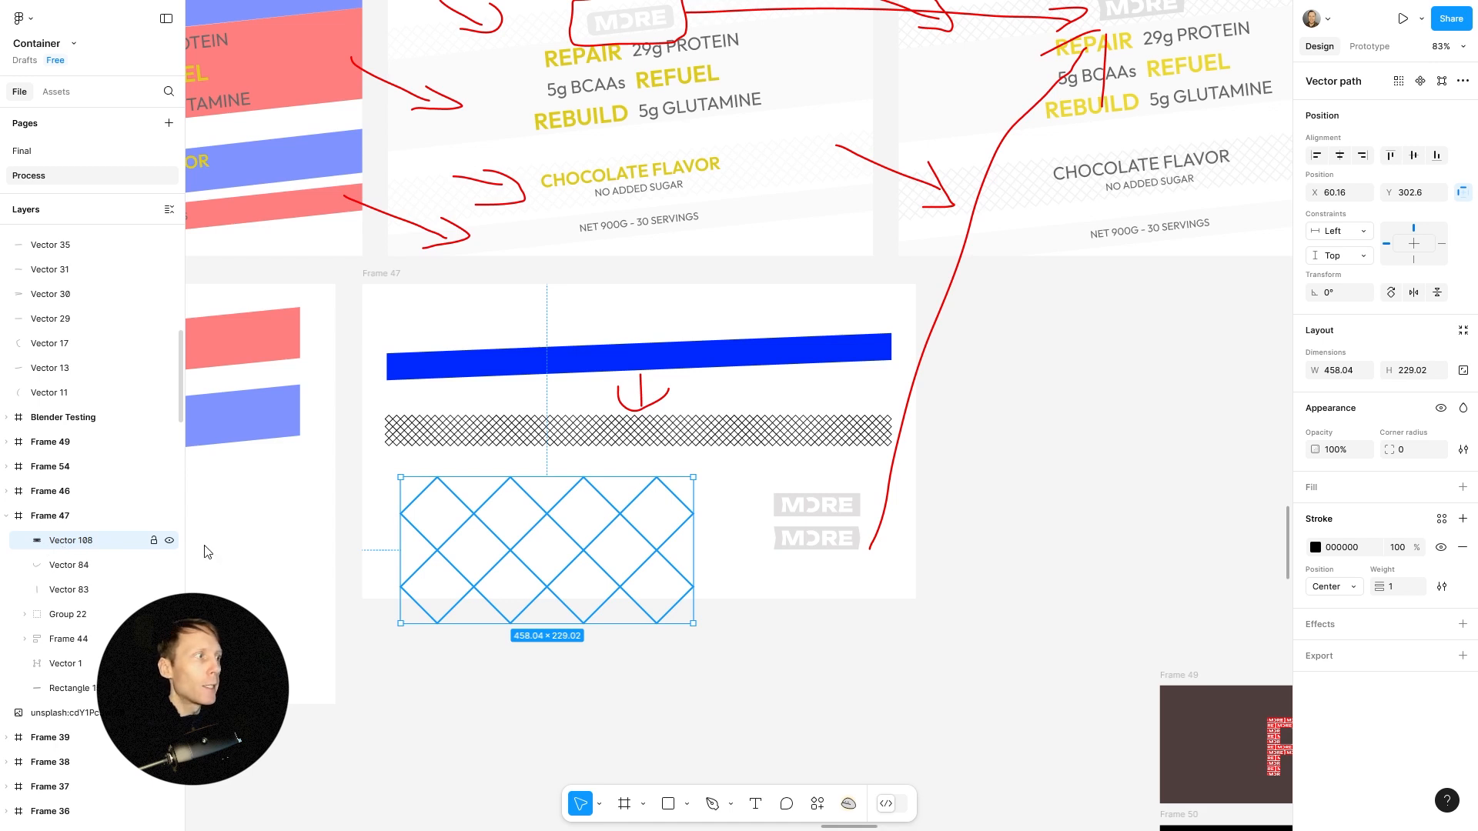
left_click(1316, 547)
left_click(1266, 475)
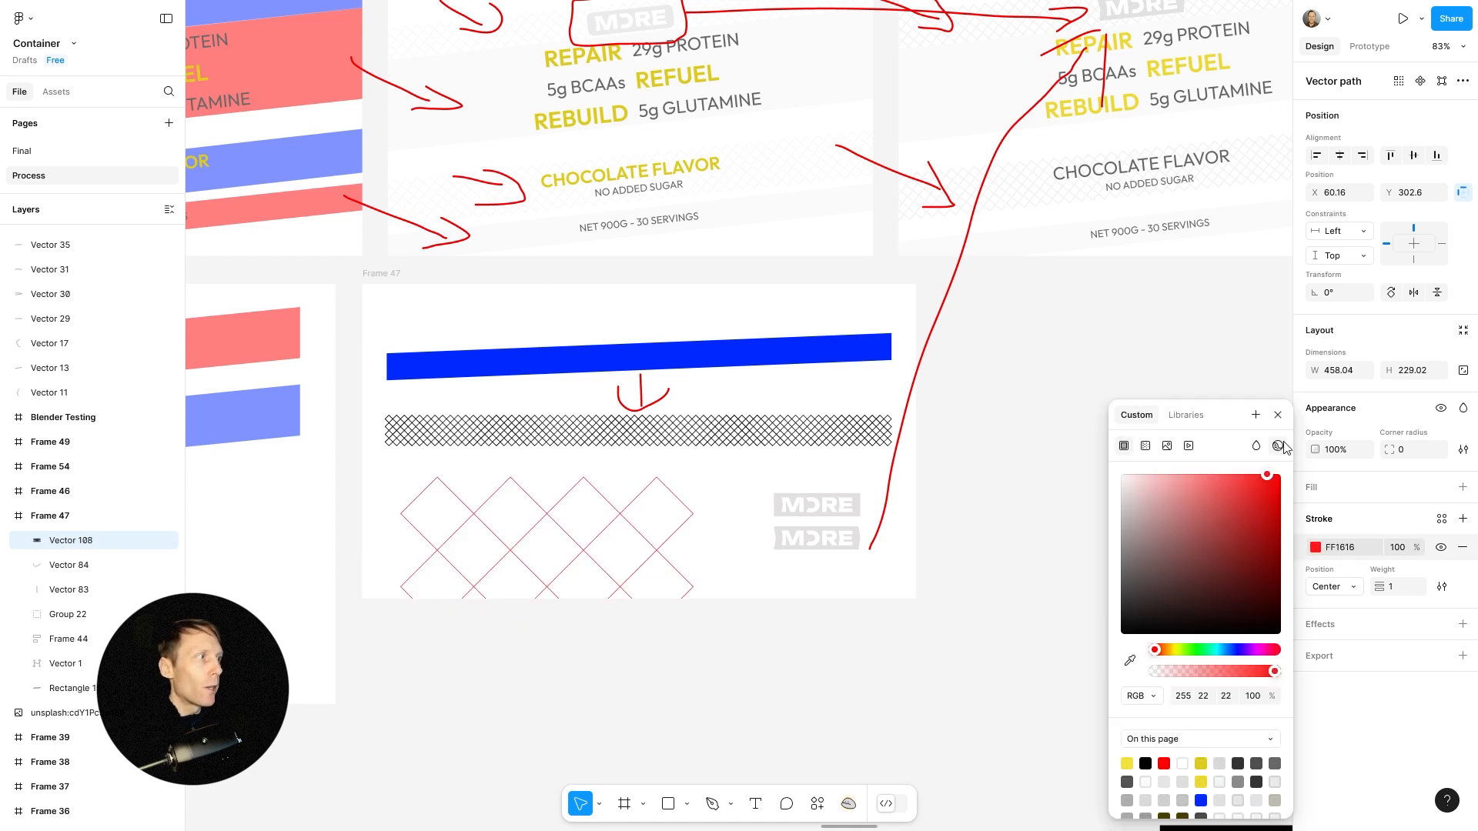
left_click(1394, 587)
type("3")
key("Return")
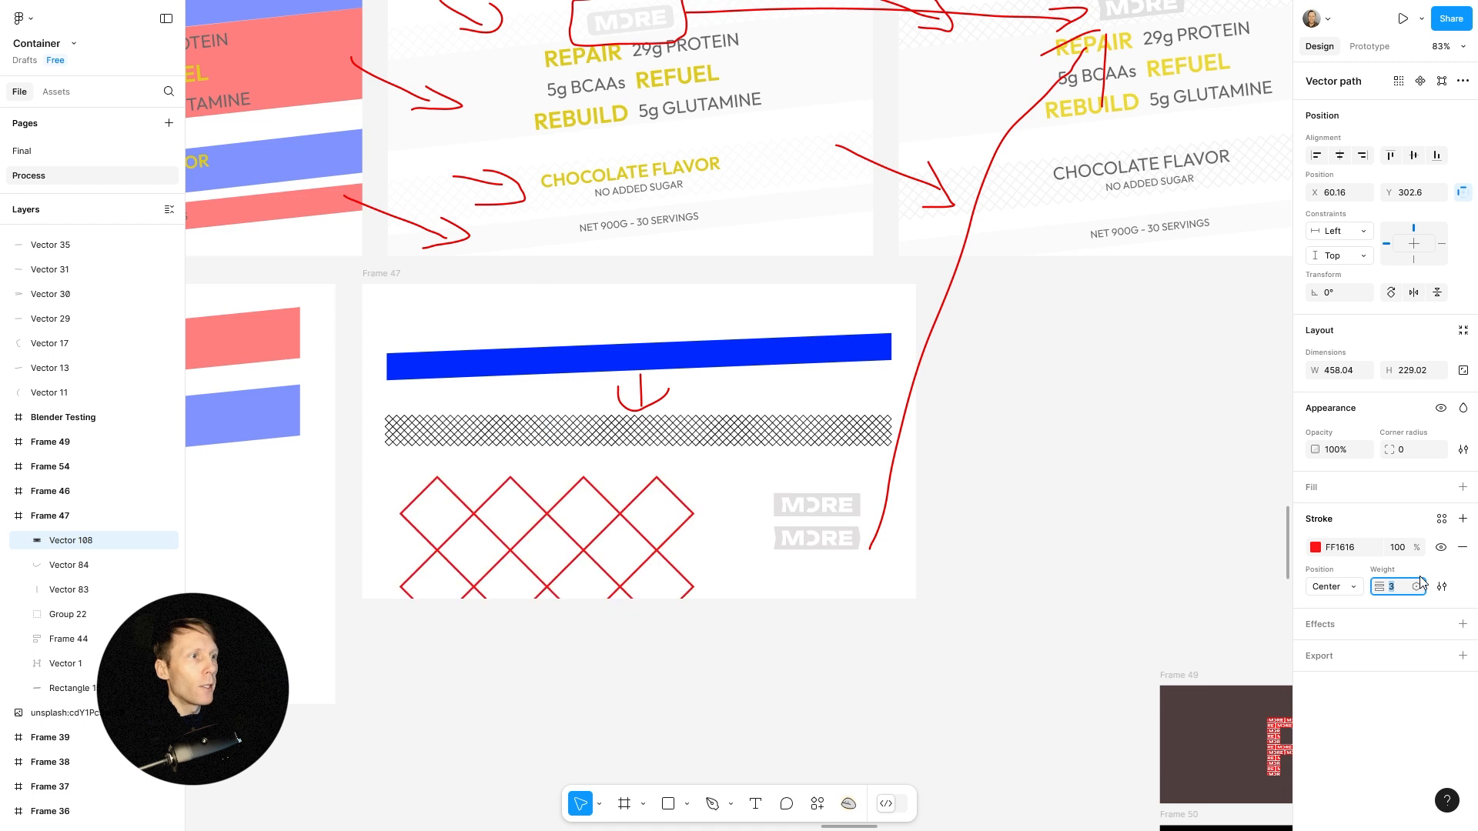
type("4")
key("Return")
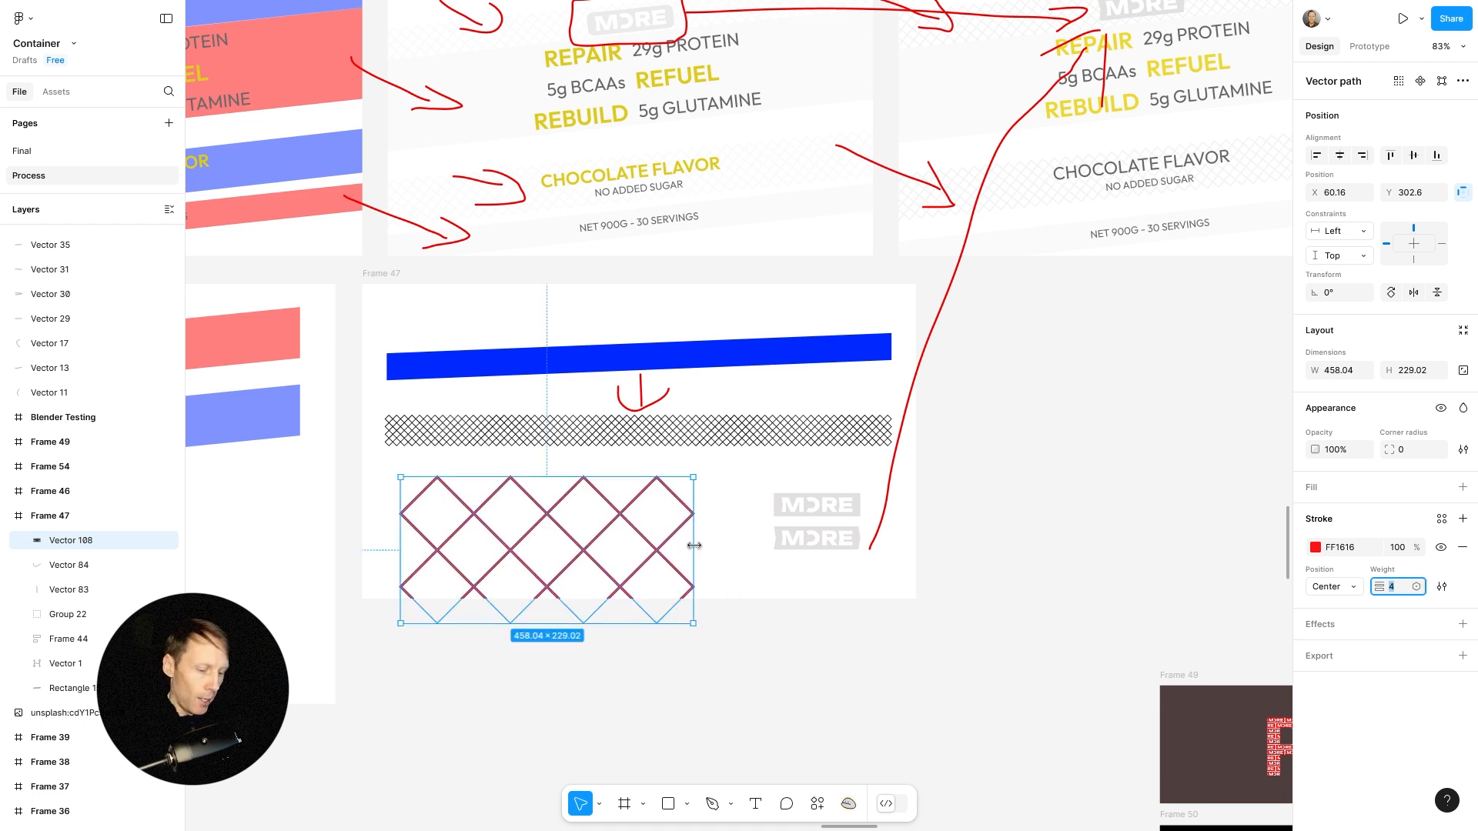
type("kl")
left_click_drag(696, 530, 561, 537)
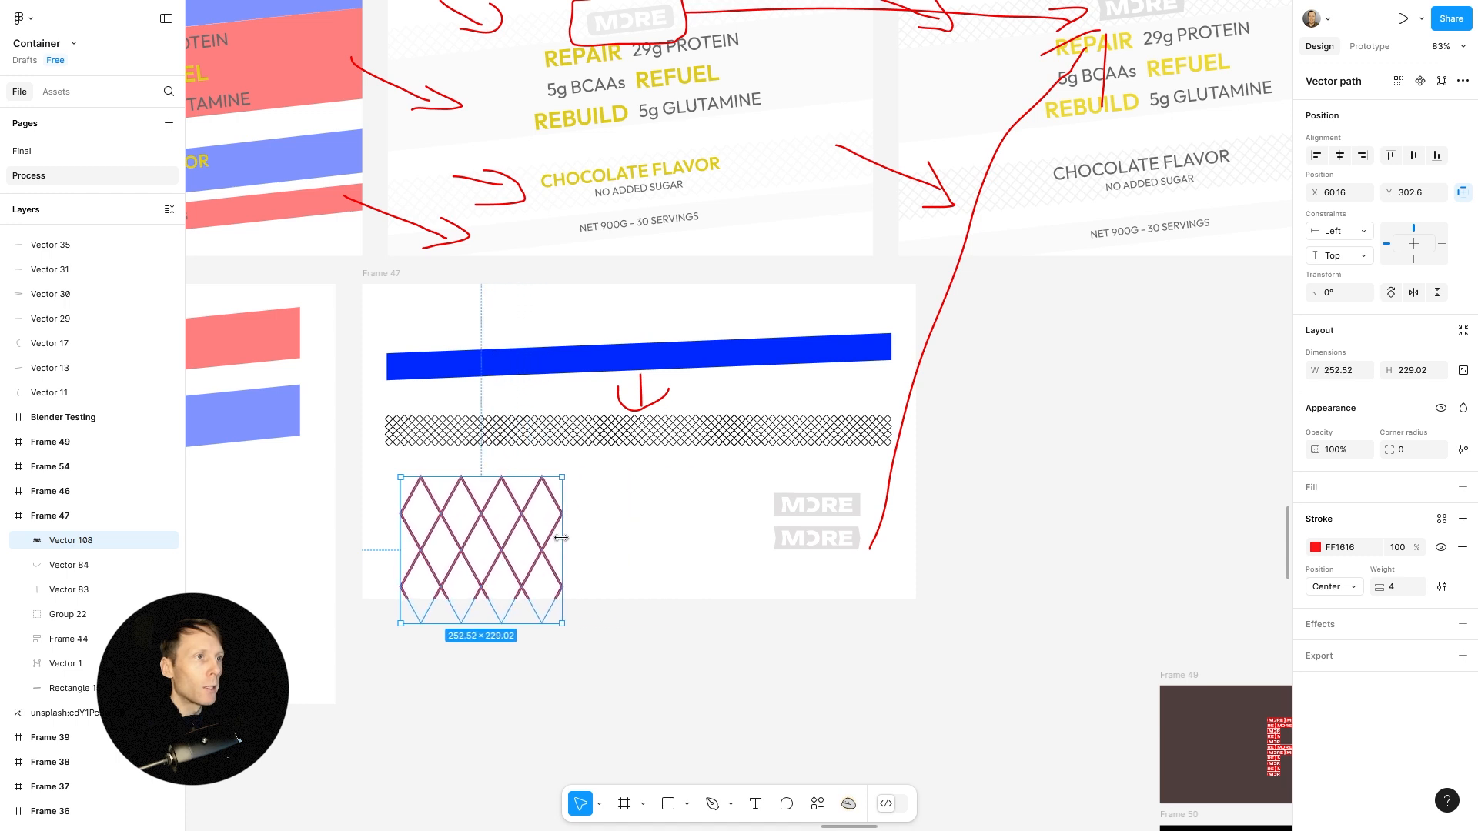
key("ctrl+z")
Scale the lattice down proportionally, stroke included, to 0.34x, about 156 × 78.
key("k")
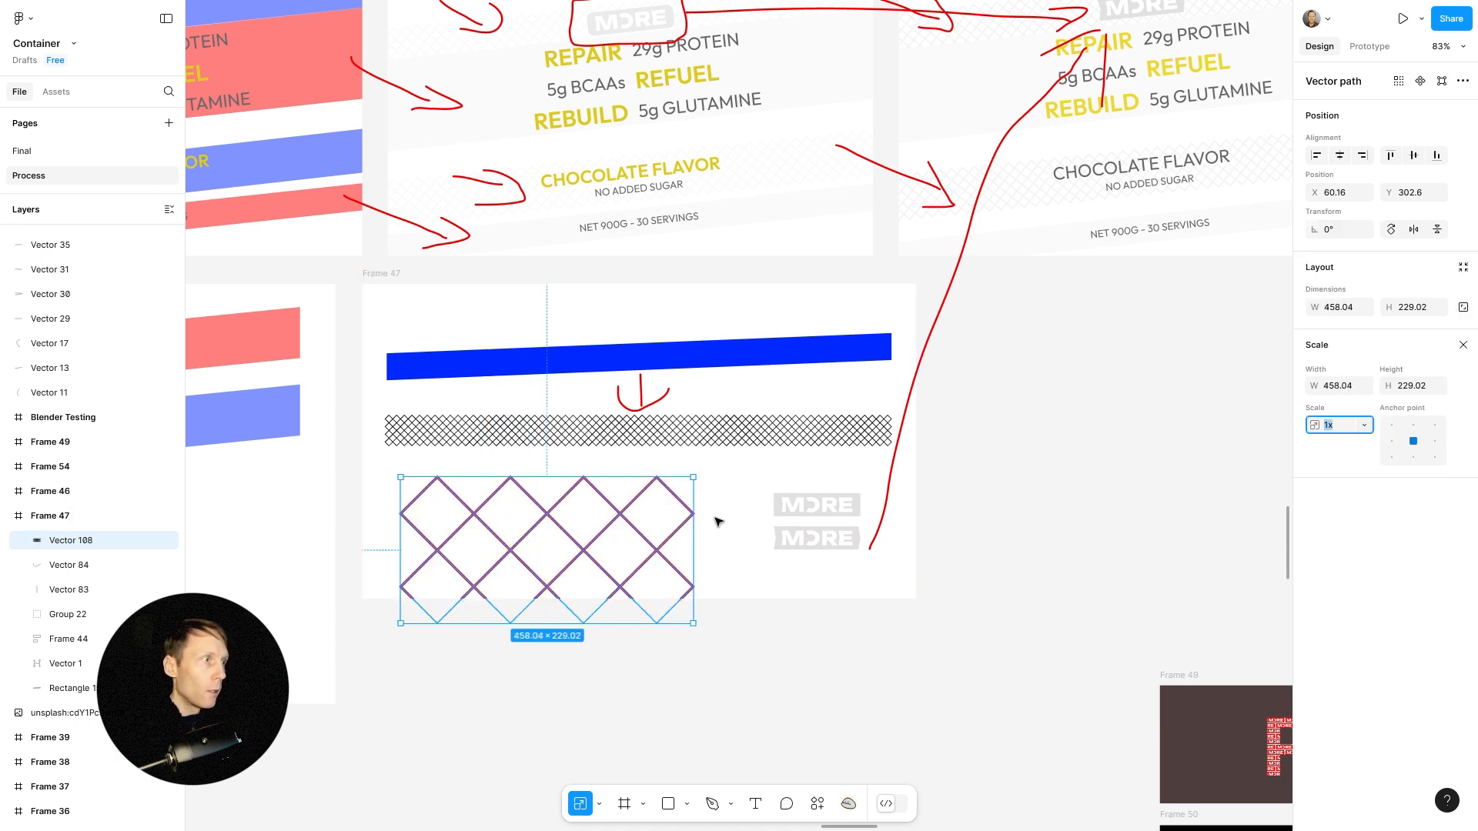
left_click_drag(695, 529, 491, 511)
Extend the lattice sideways with an adjoining copy to about 312 × 78, and delete the whole lattice.
double_click(452, 517)
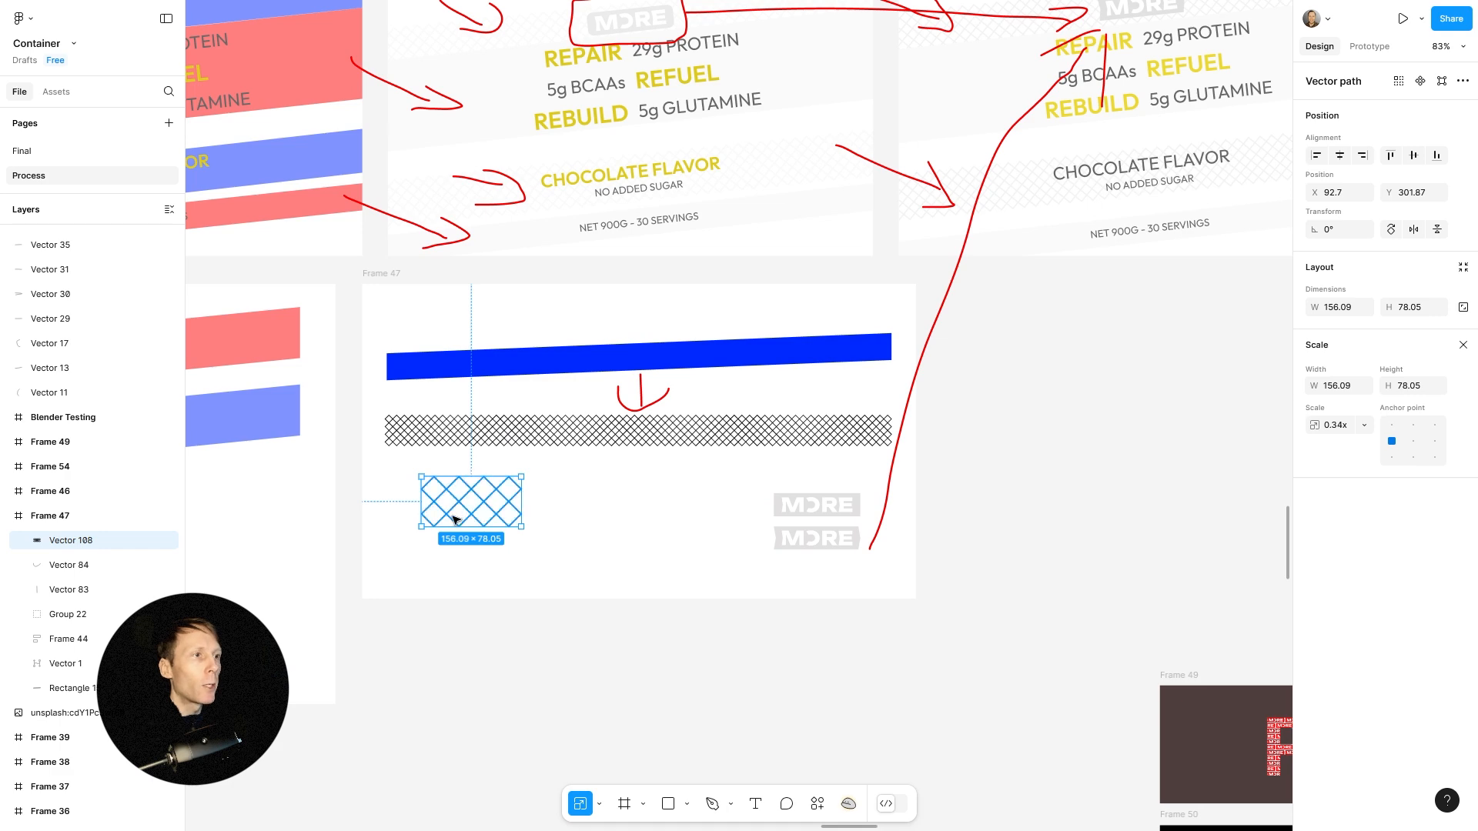
scroll(452, 517, "up", 5)
left_click_drag(633, 433, 353, 573)
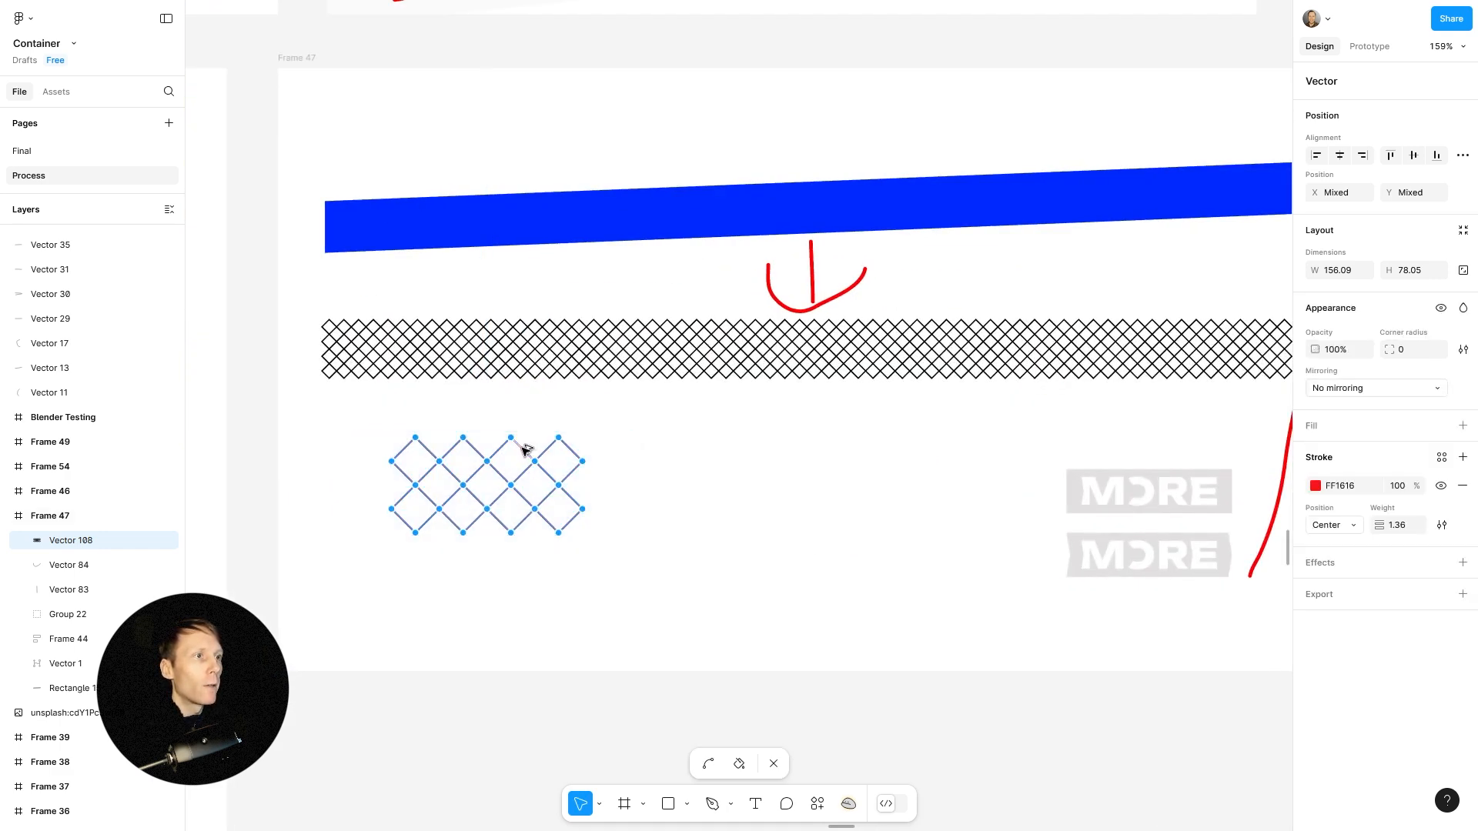
left_click_drag(524, 450, 792, 452)
left_click_drag(697, 450, 620, 448)
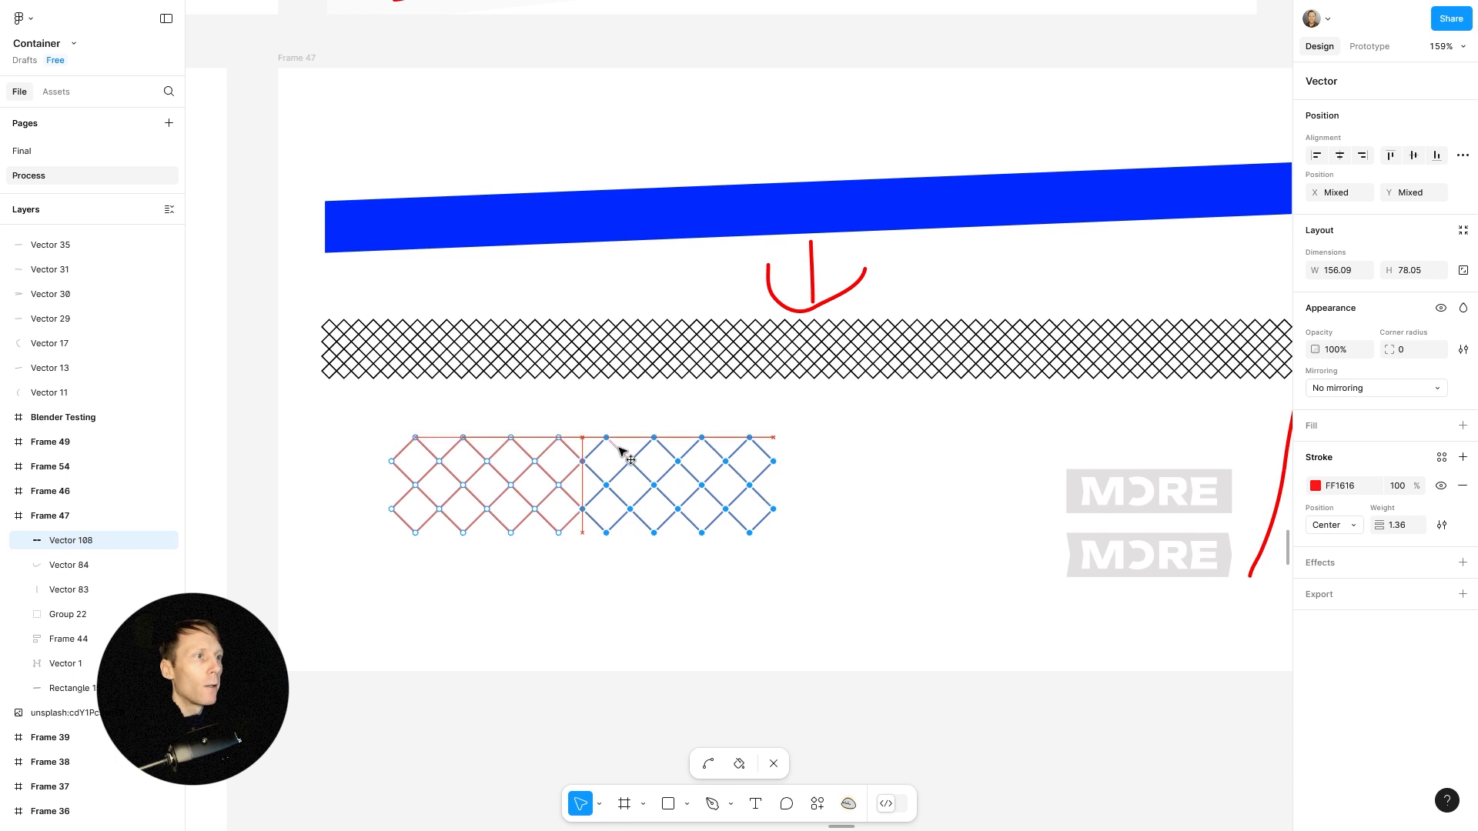
key("Escape")
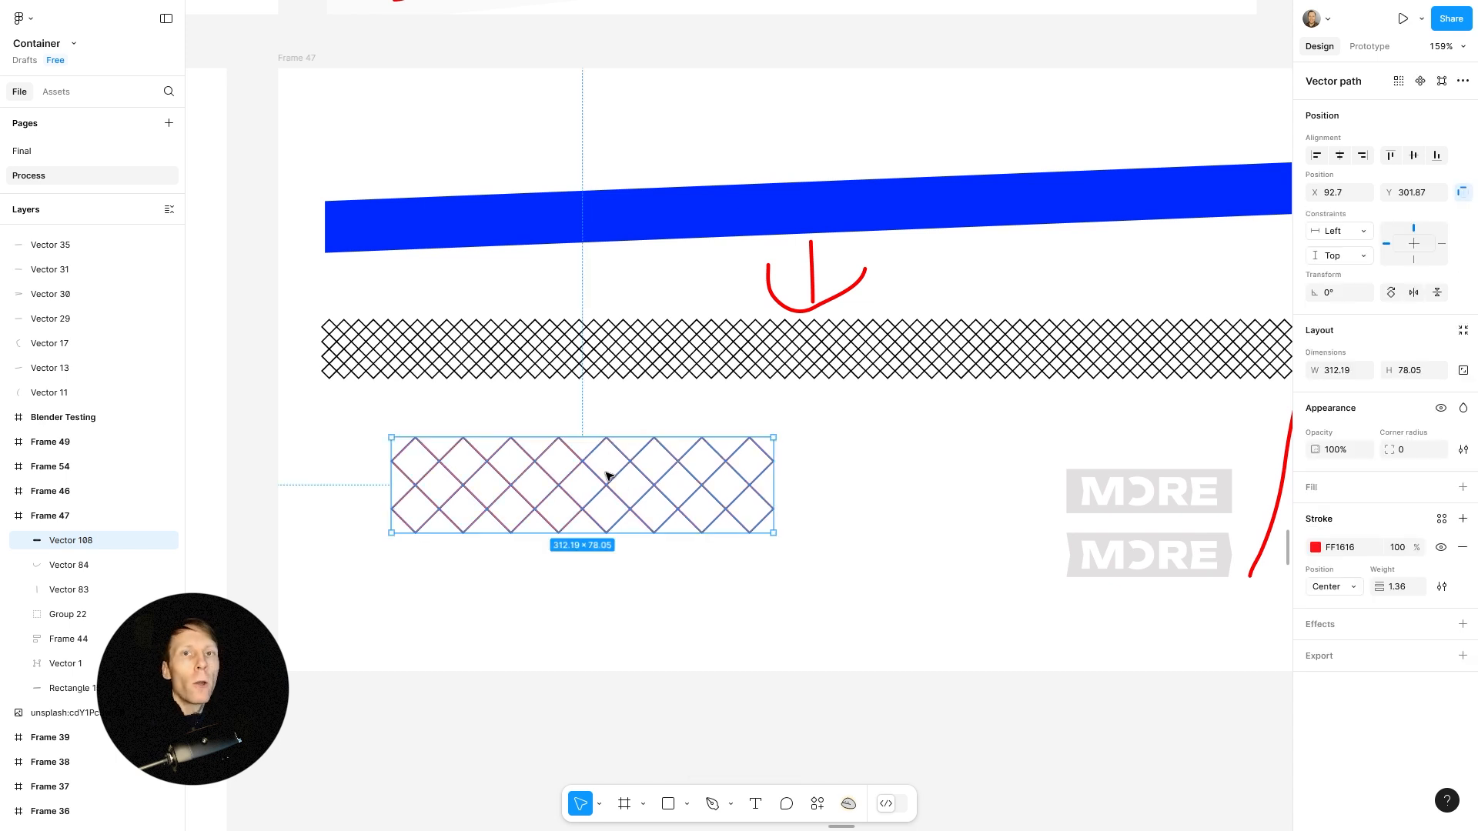
key("Delete")
scroll(709, 545, "up", 1)
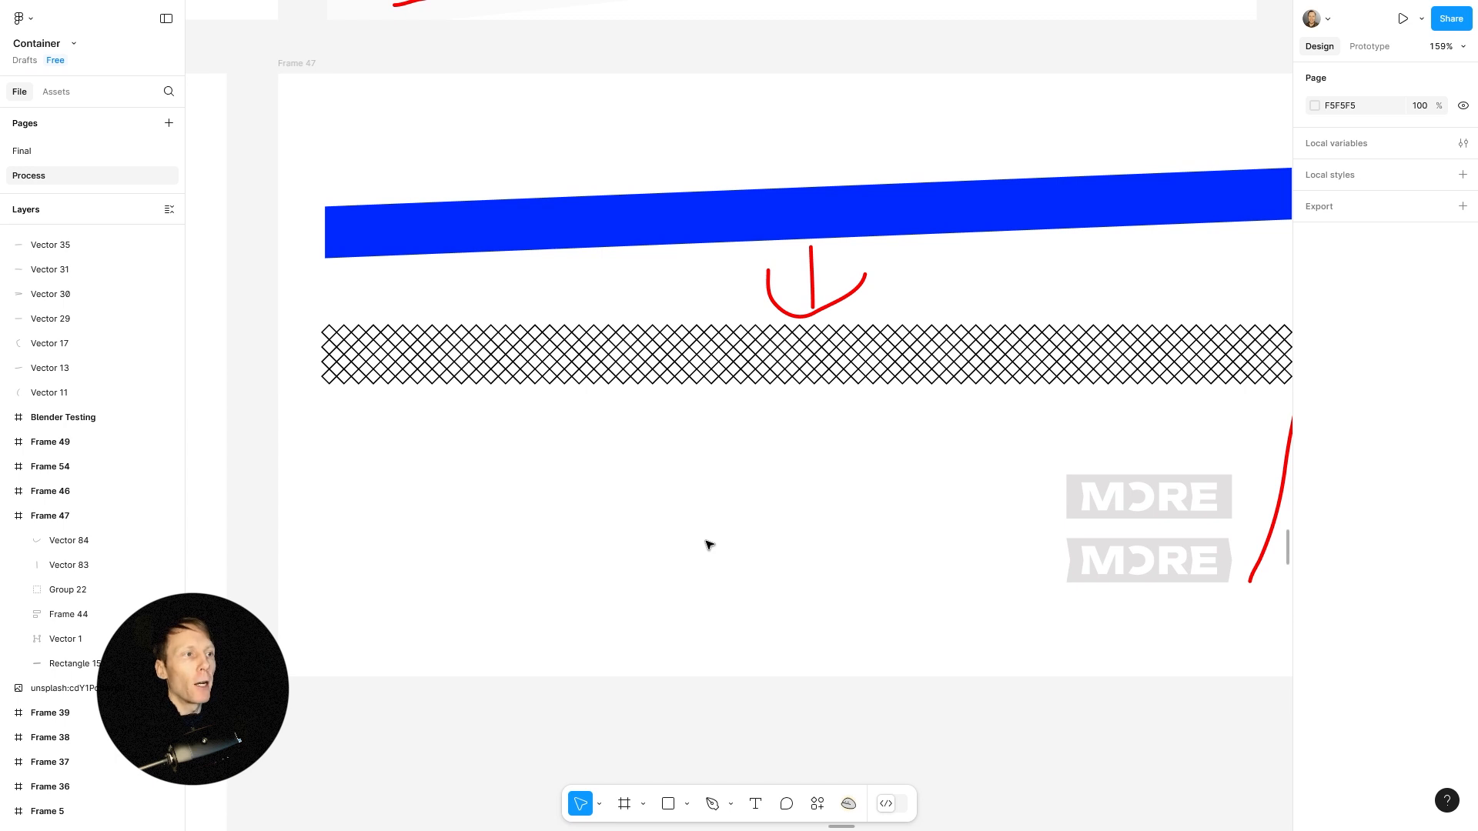
Add a capital letter O in Outfit Bold 128 below the crosshatch strip in Frame 47 and flatten it to a vector.
key("t")
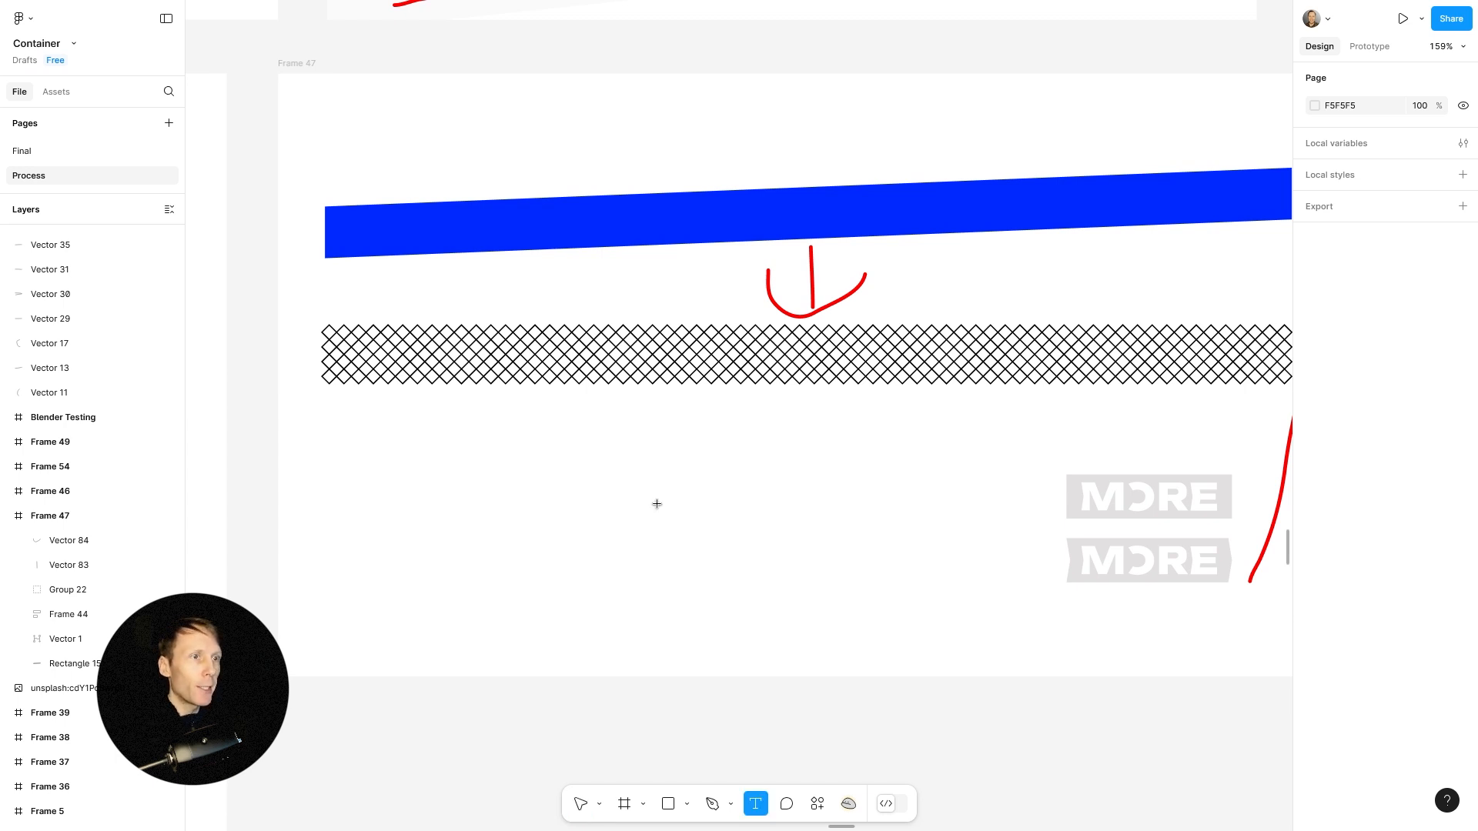
left_click(659, 493)
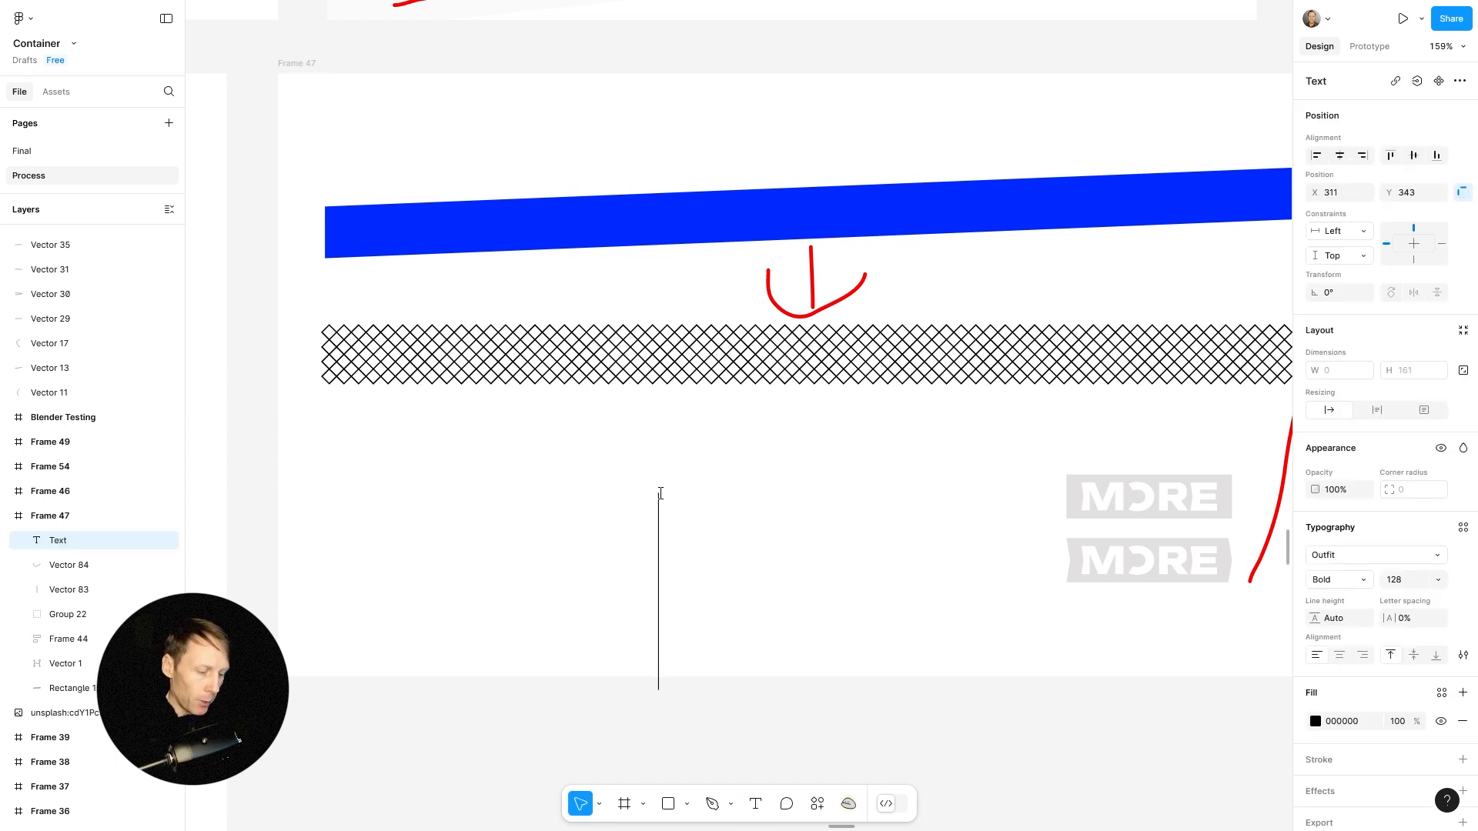
type("O")
key("Escape")
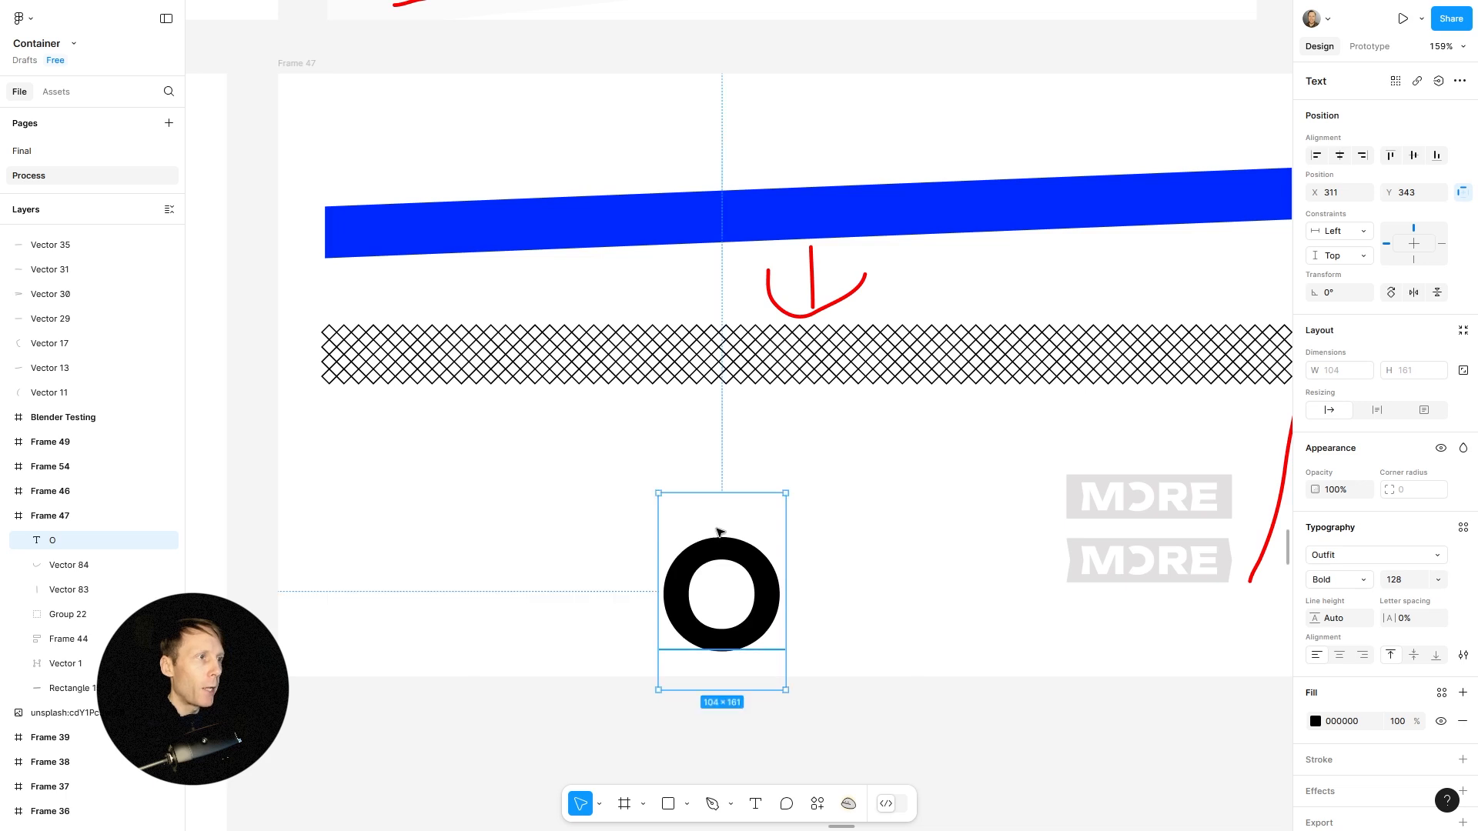
left_click_drag(733, 558, 684, 492)
right_click(684, 491)
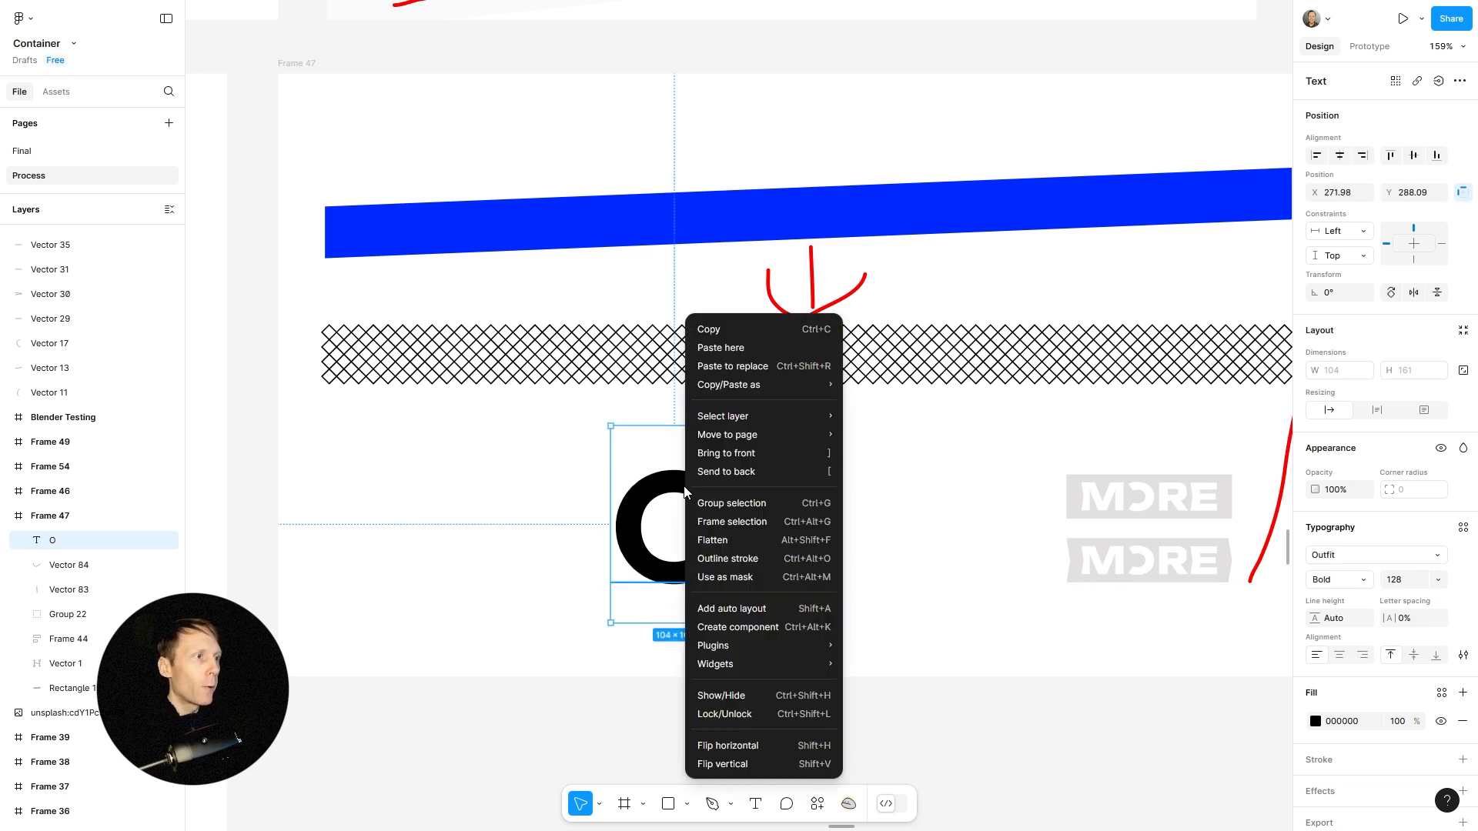
left_click(718, 541)
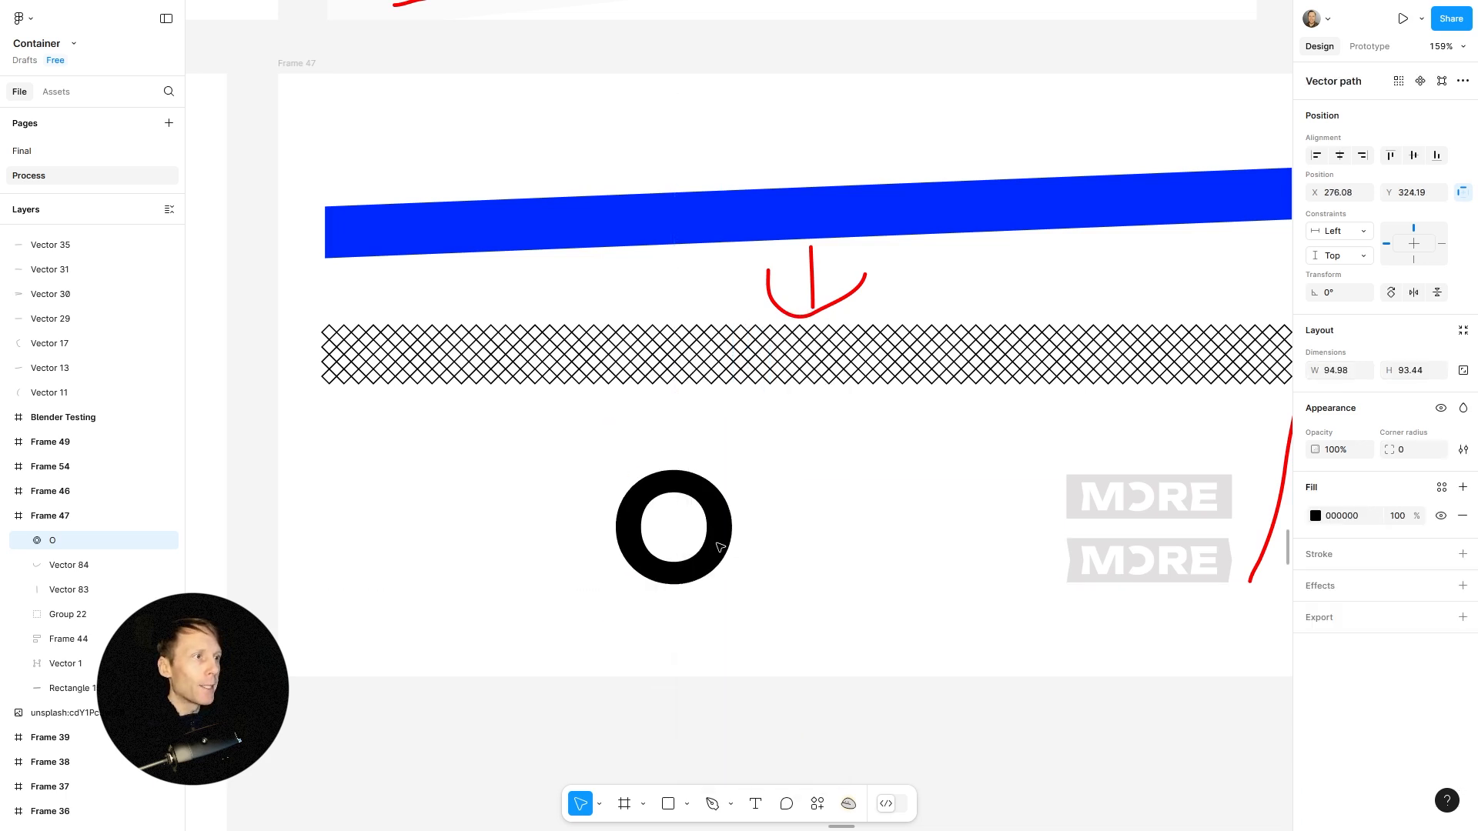
Delete the outer anchor points on the O's left side and connect the open outline ends to the inner ring with the Pen tool.
double_click(727, 497)
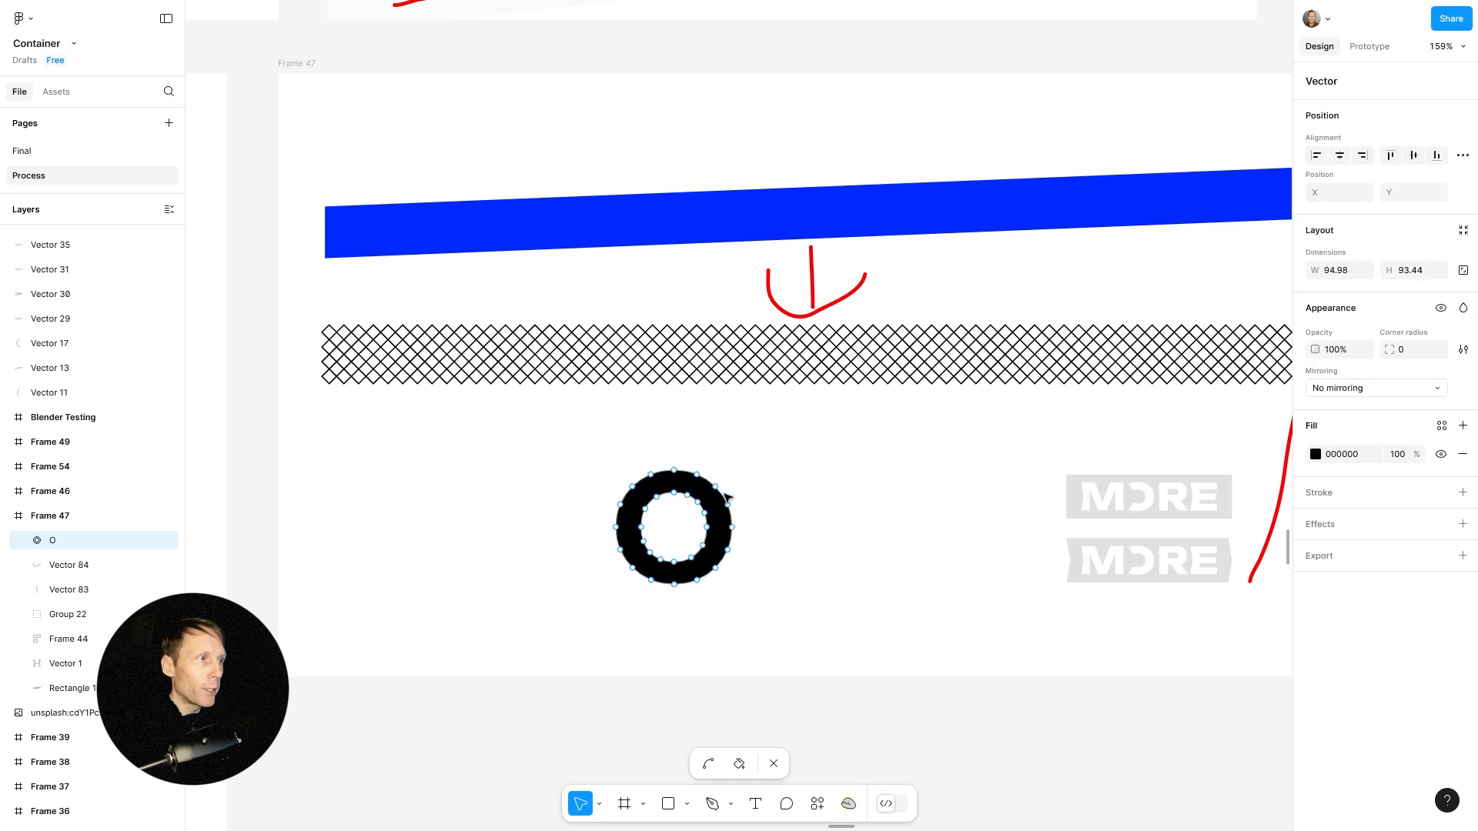
left_click(616, 528)
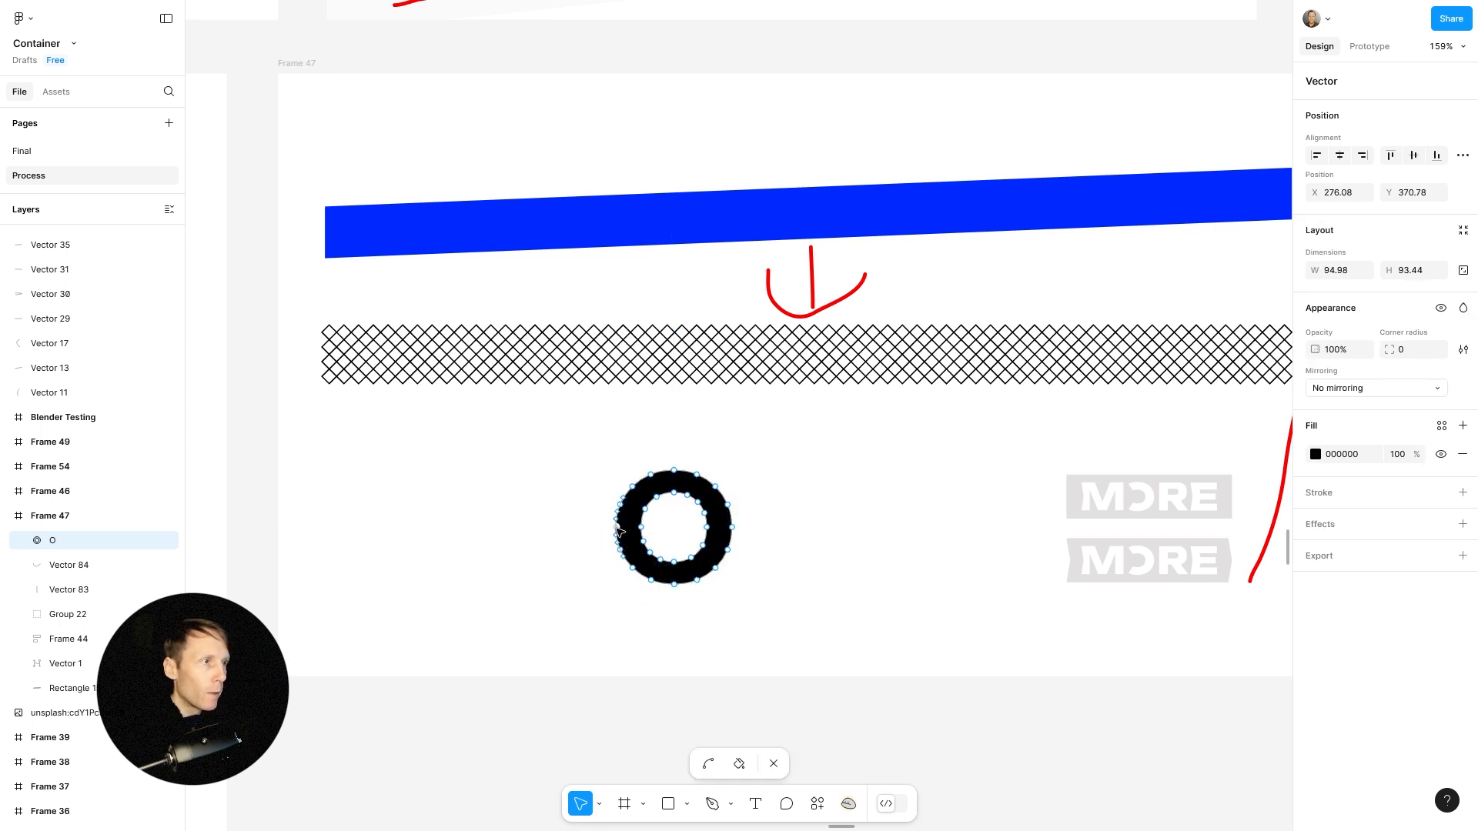
key("Delete")
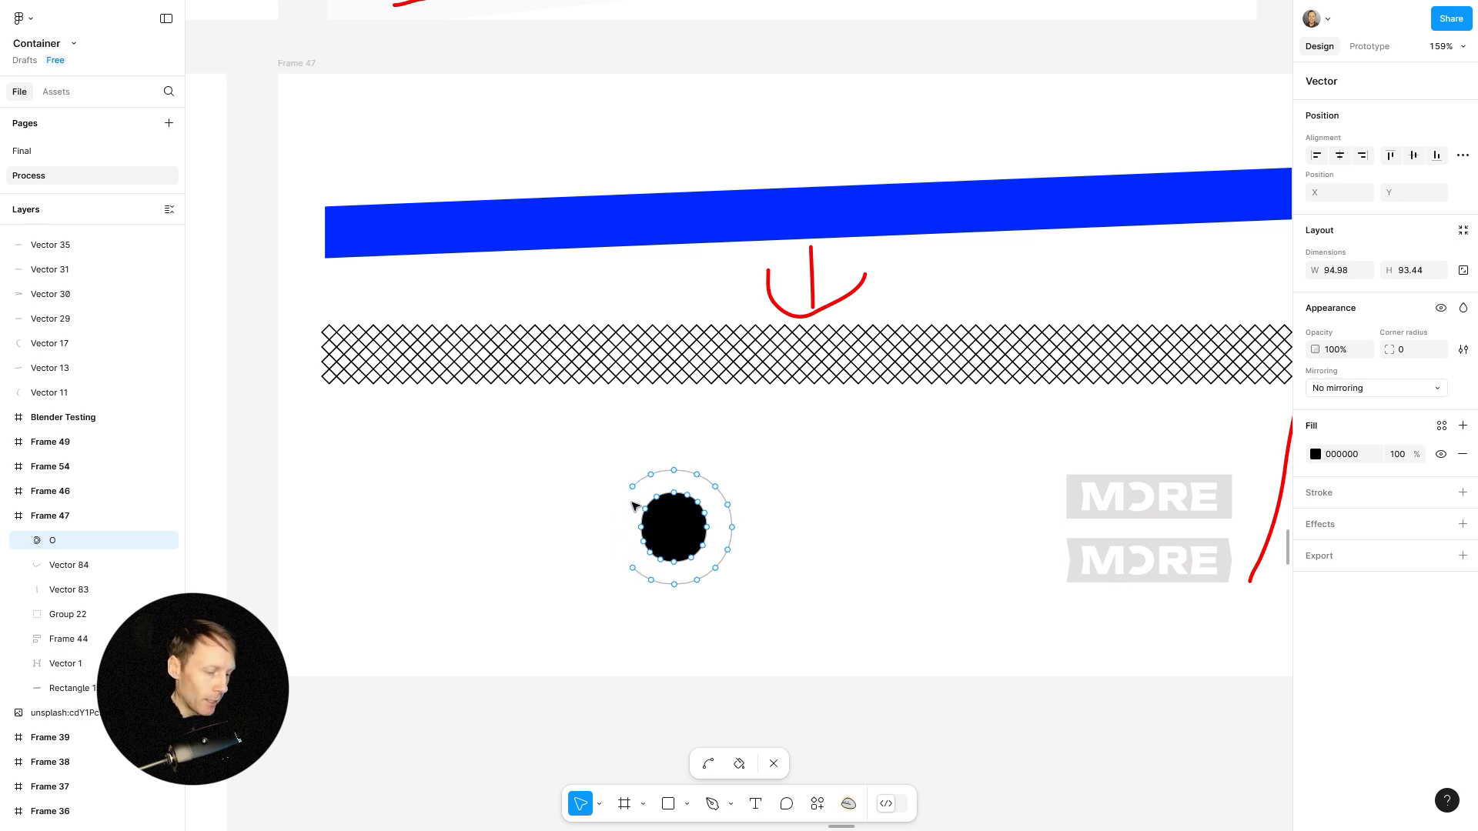
key("p")
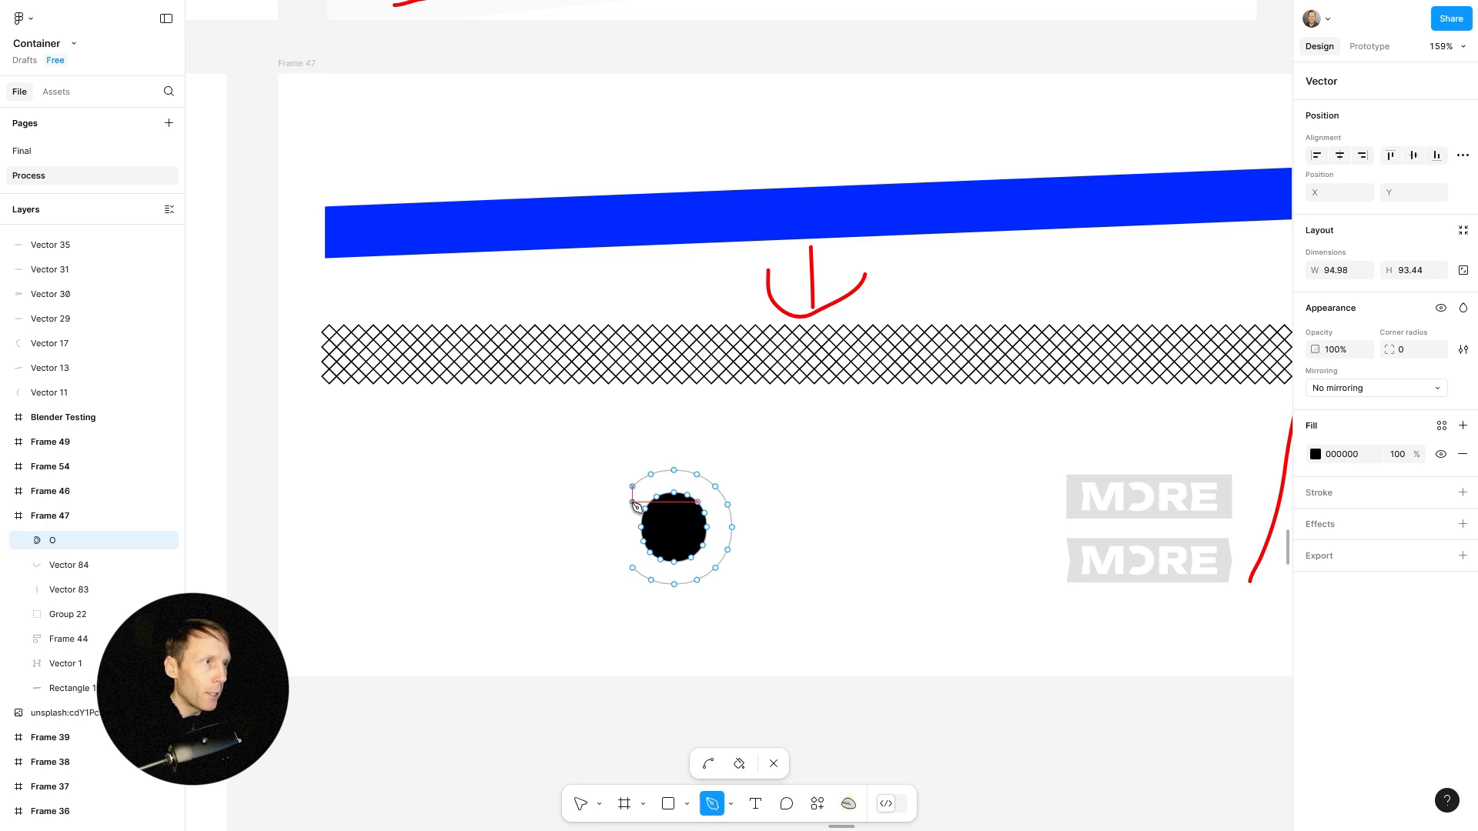
left_click(633, 486)
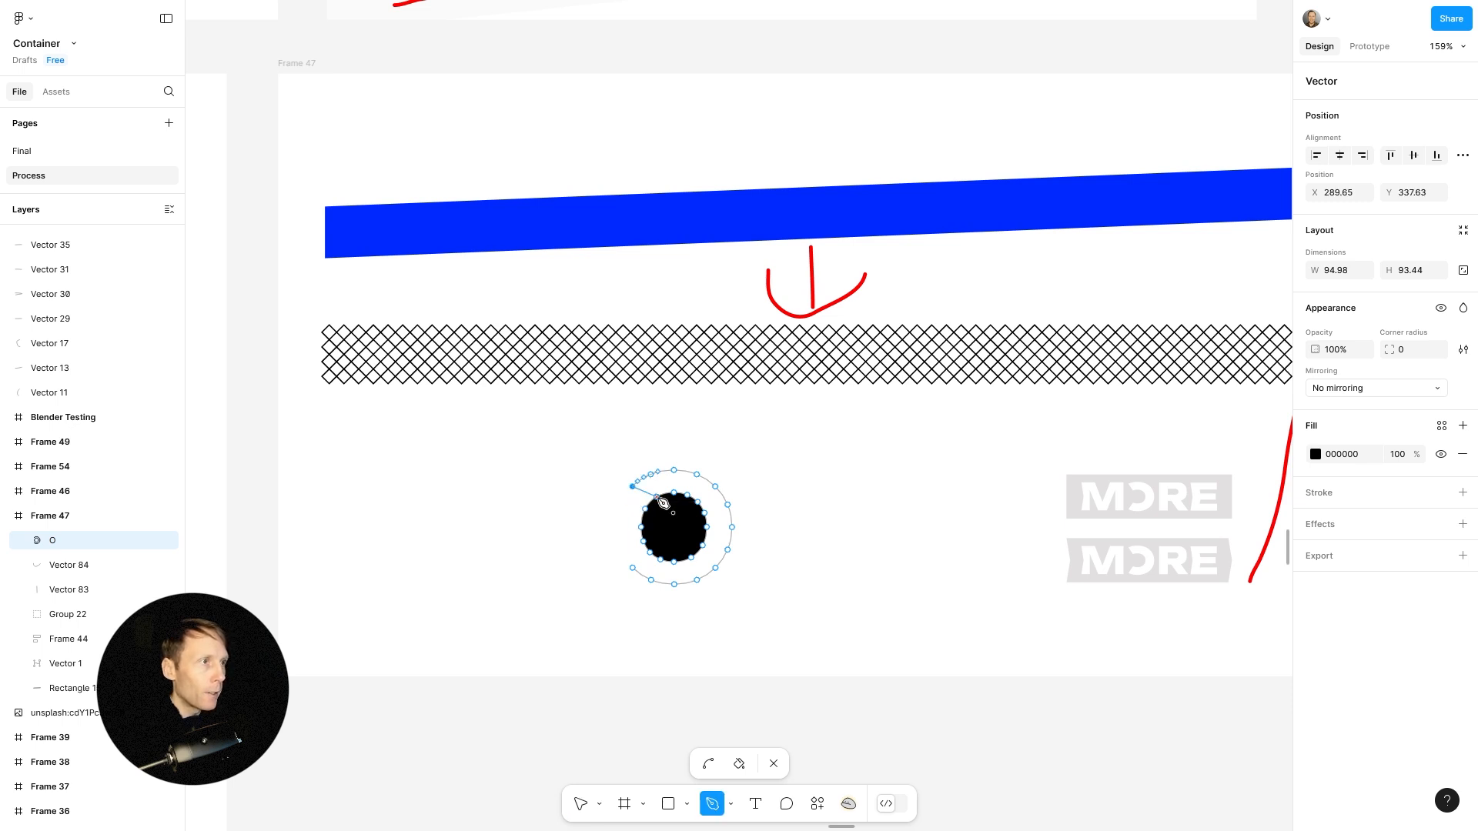
left_click(633, 568)
left_click(651, 553)
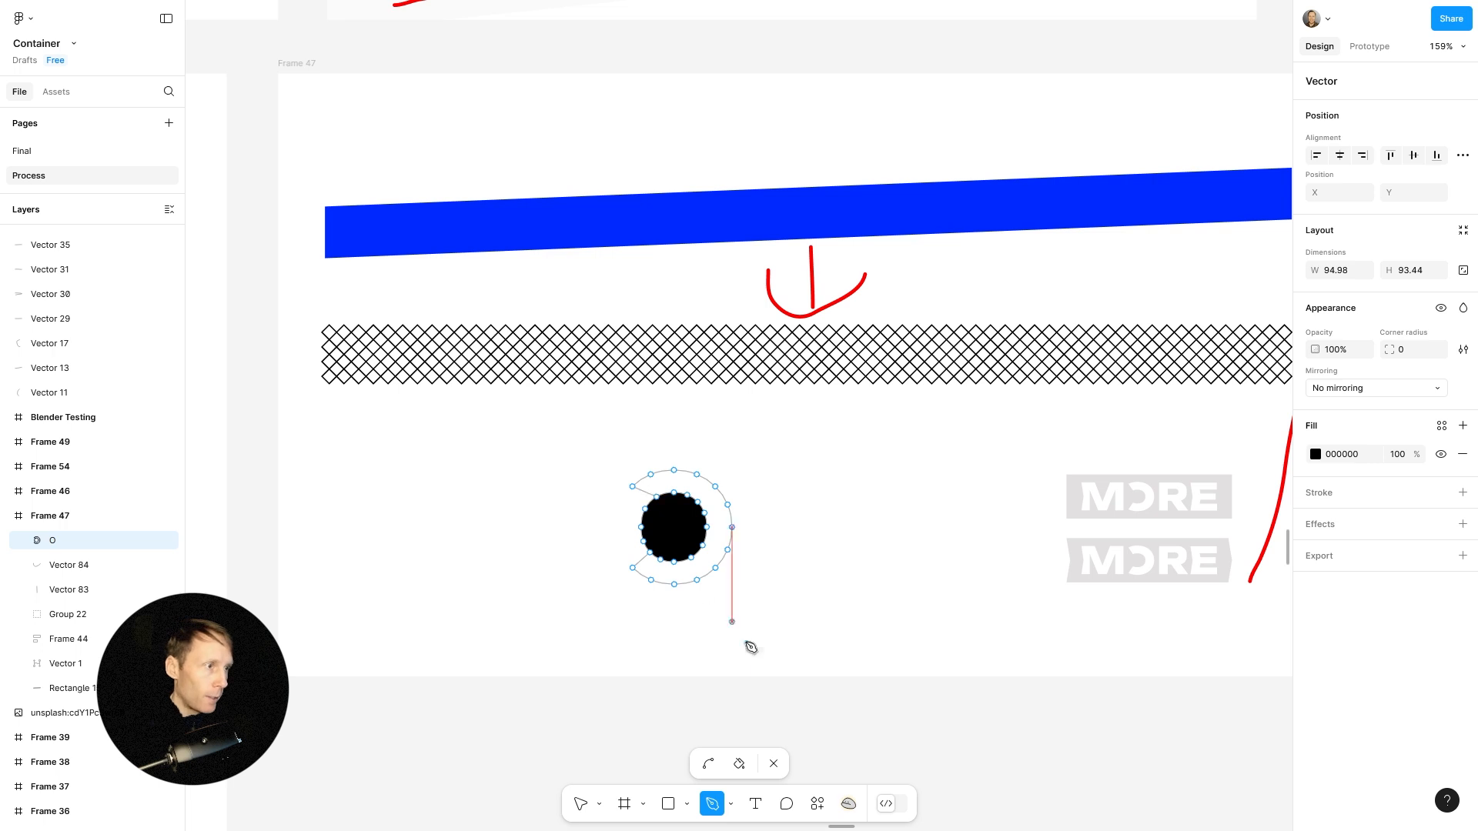
Use the Paint bucket to fill the O's open ring and remove the fill from its center.
left_click(740, 764)
left_click(716, 530)
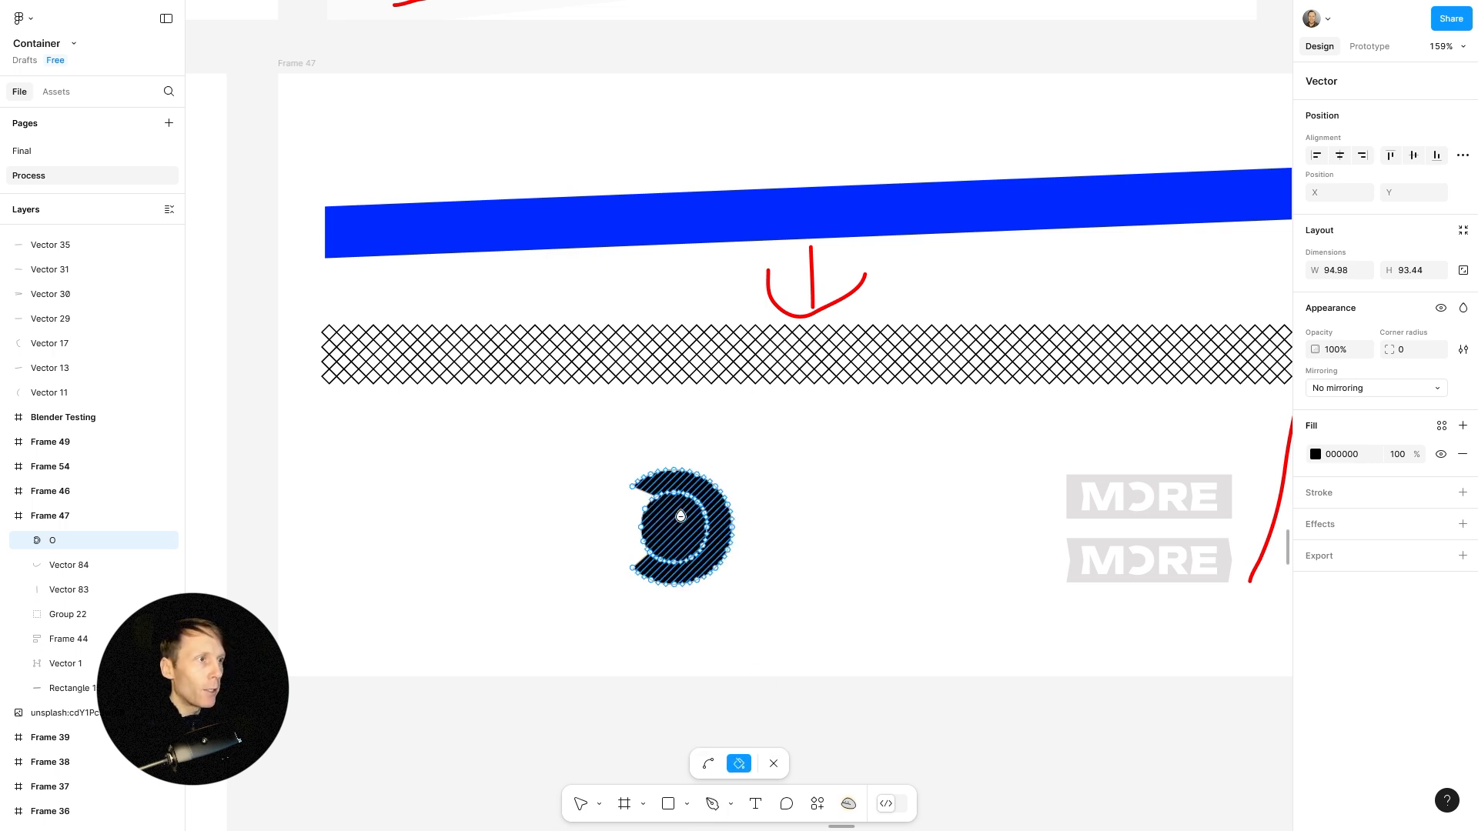
left_click(681, 515)
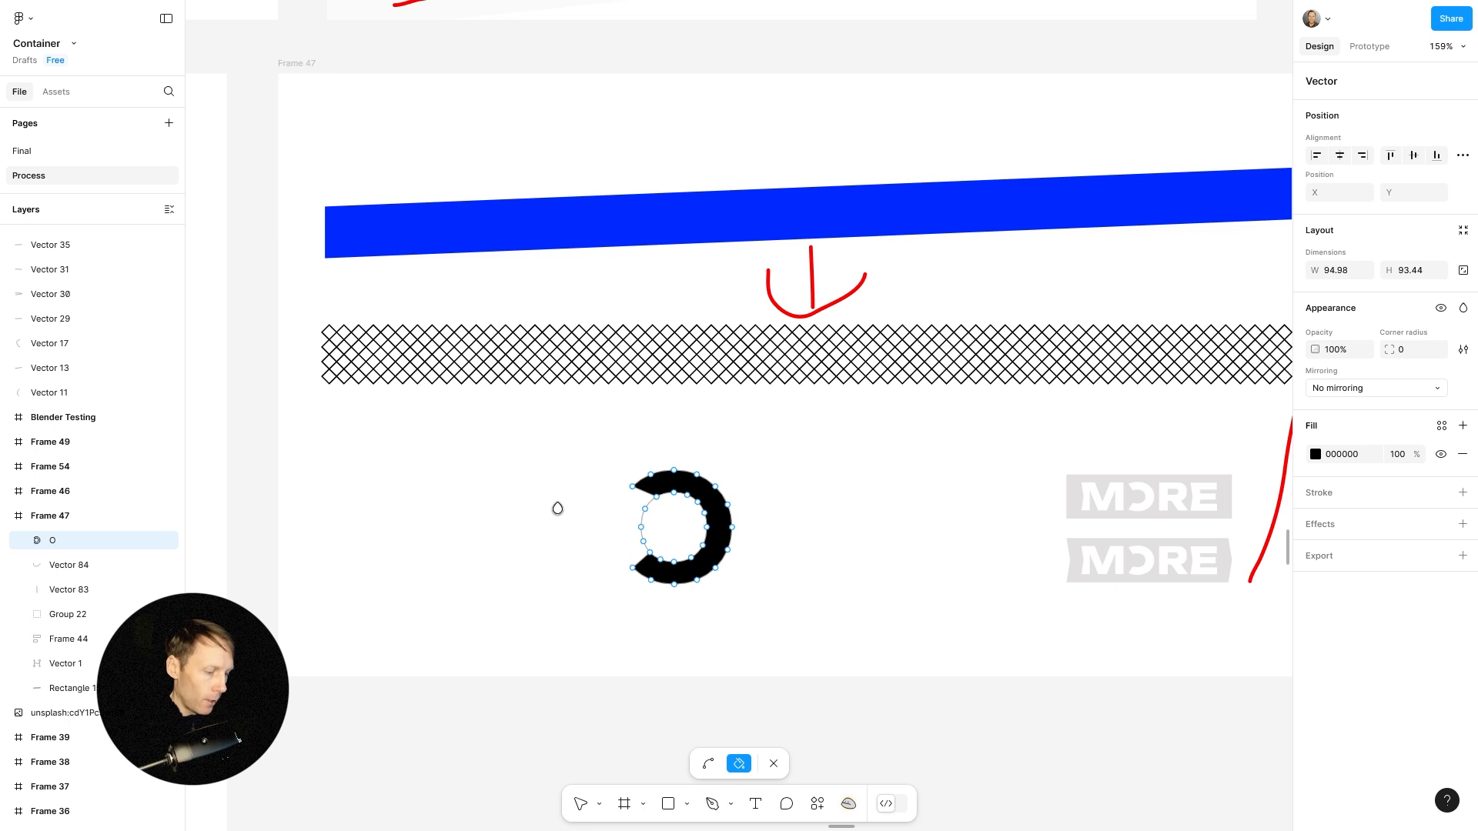
key("Escape")
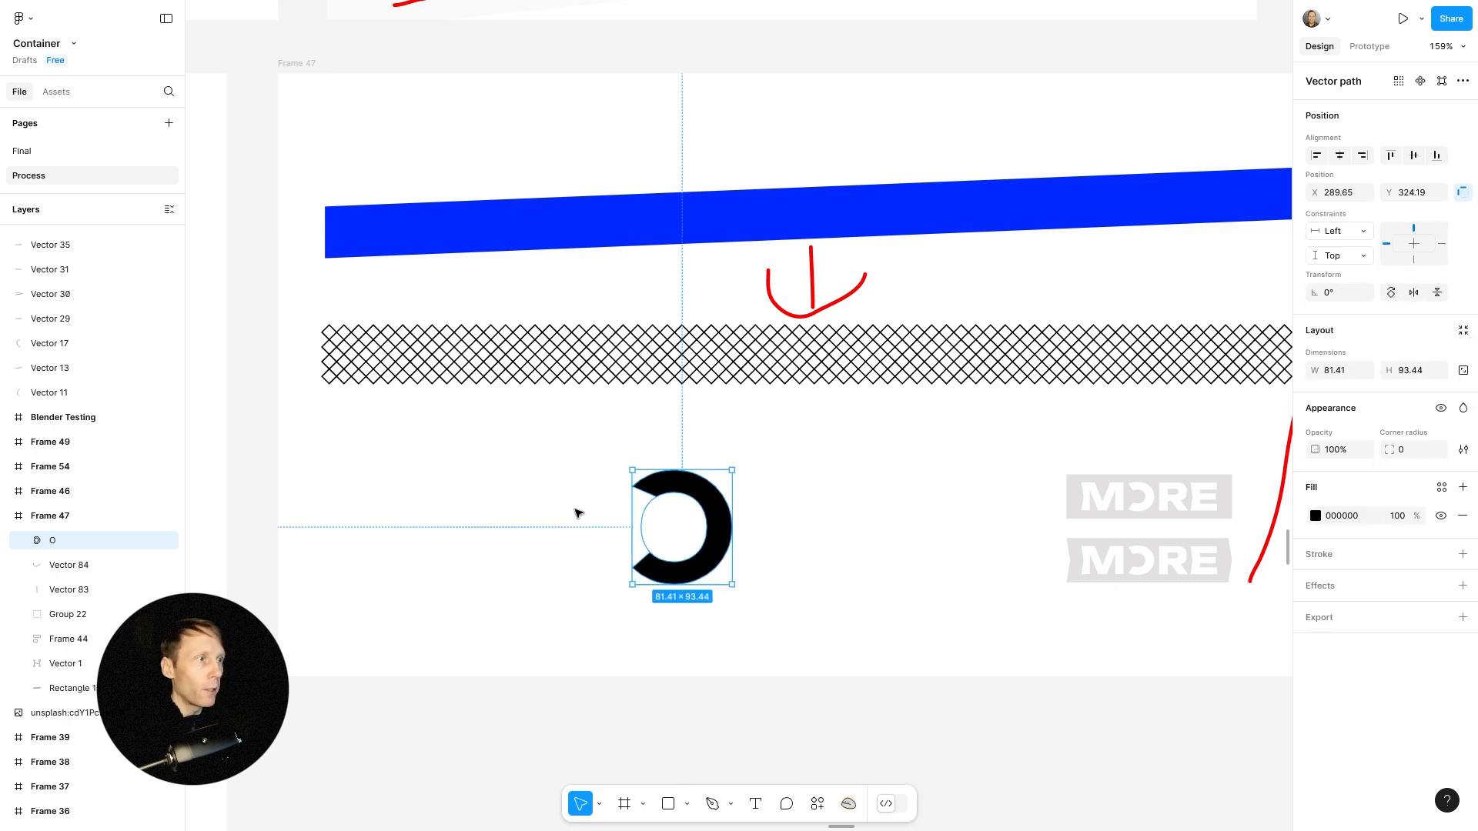
Delete the leftover inner-ring points on the left of the letter, leaving only the open reversed-C shape.
key("Return")
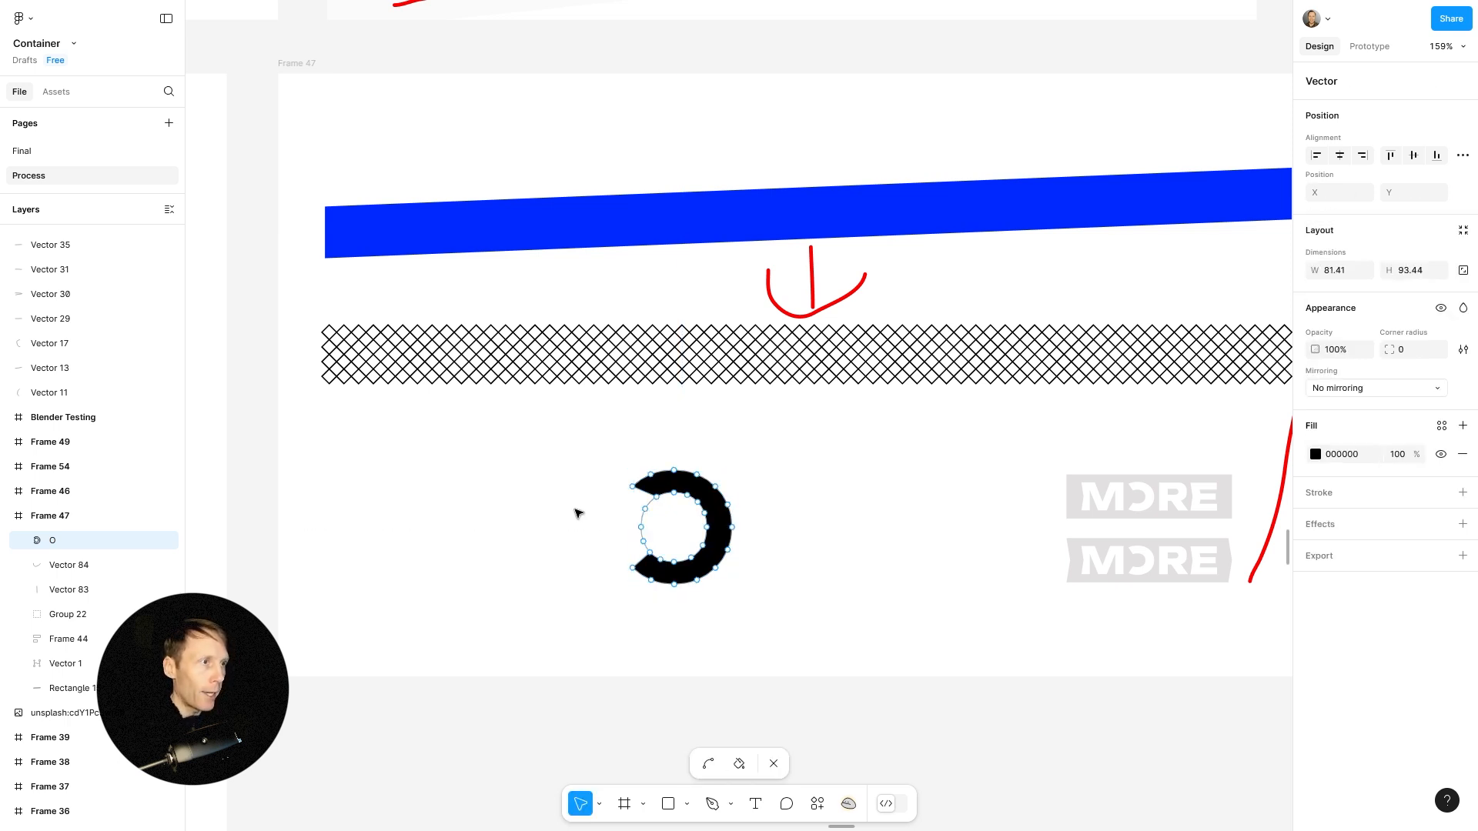
left_click(645, 510)
left_click_drag(648, 513, 644, 545)
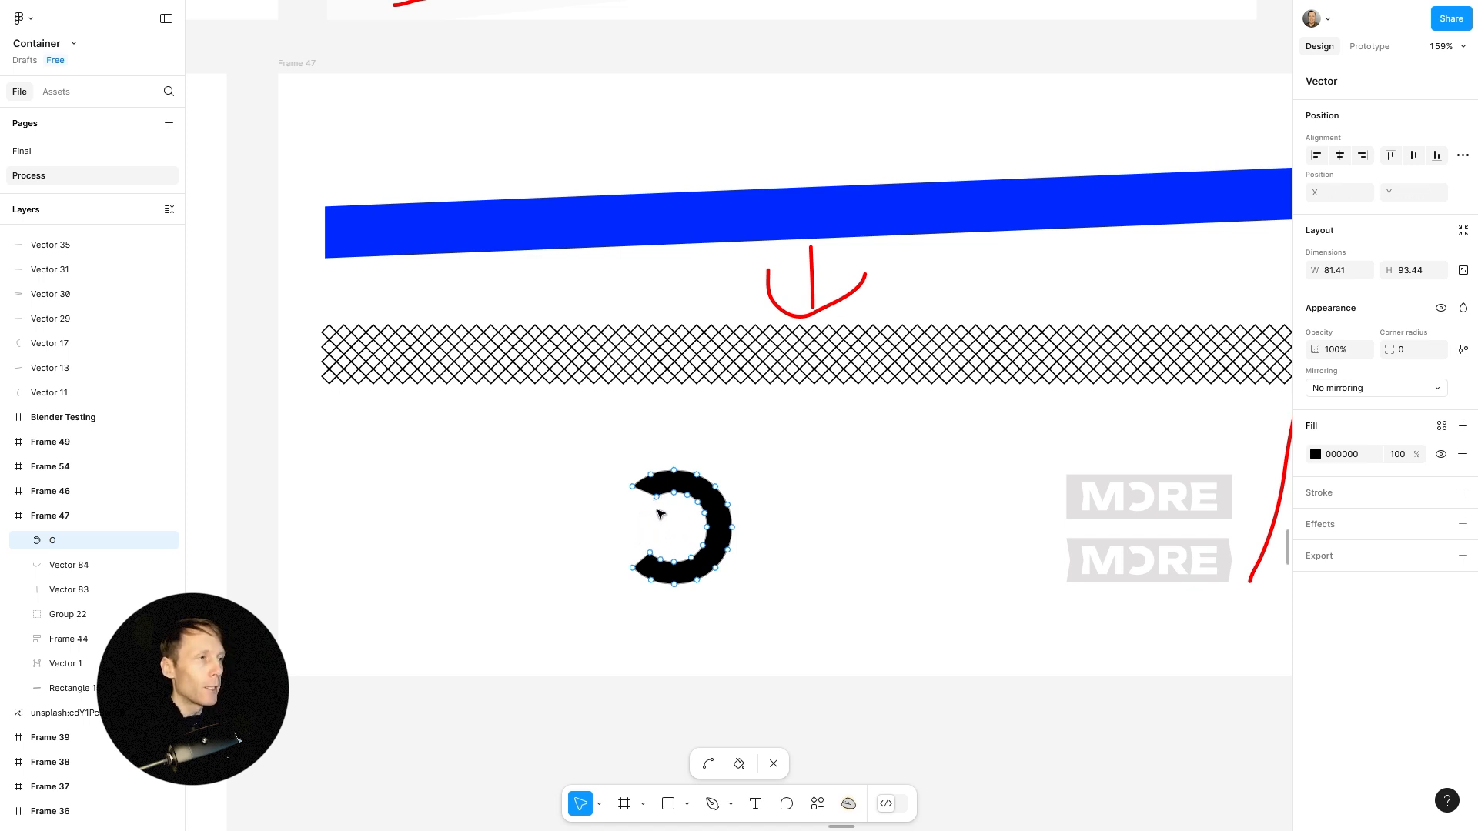
key("Escape")
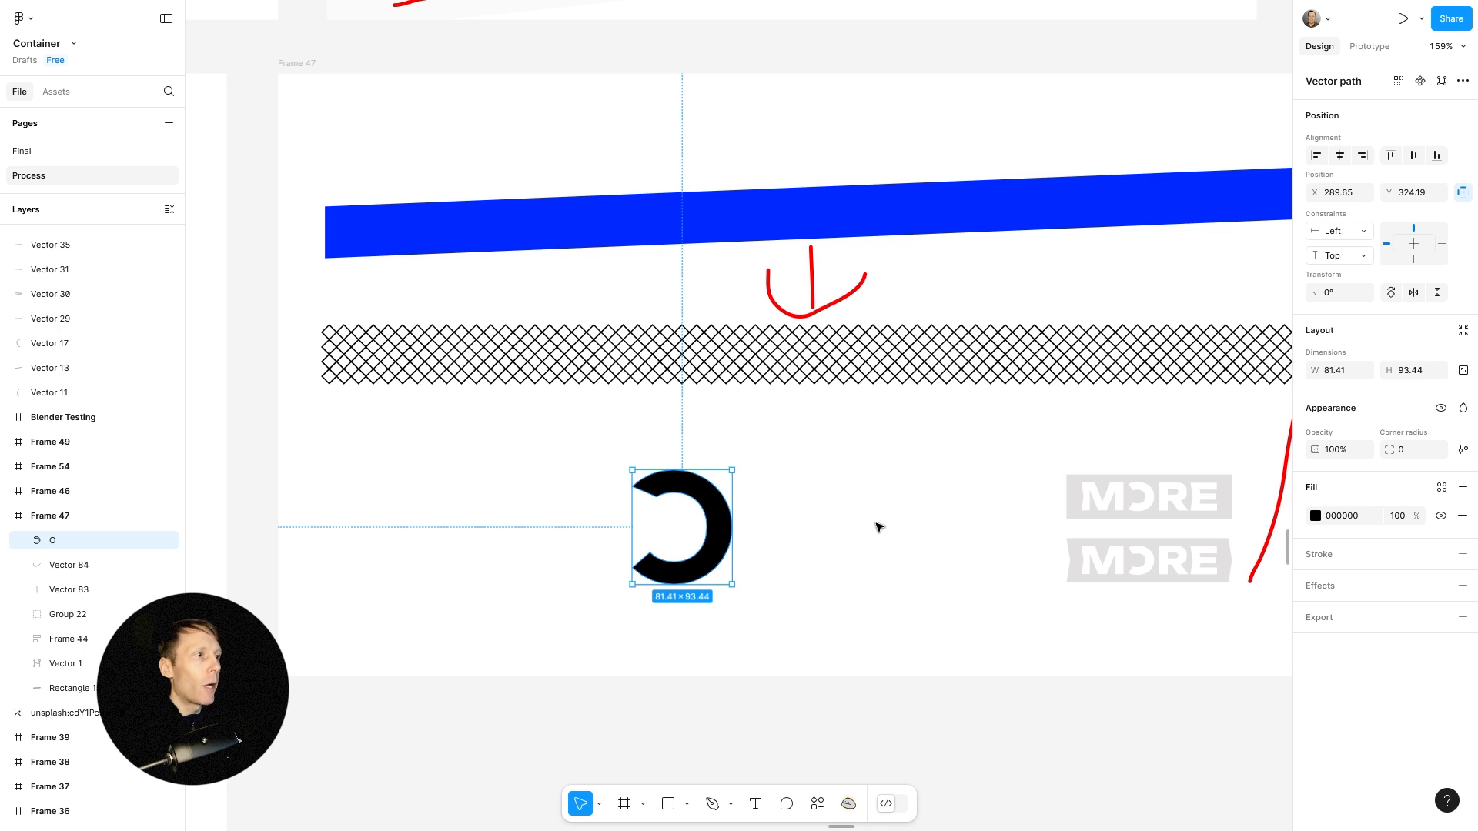
left_click(875, 527)
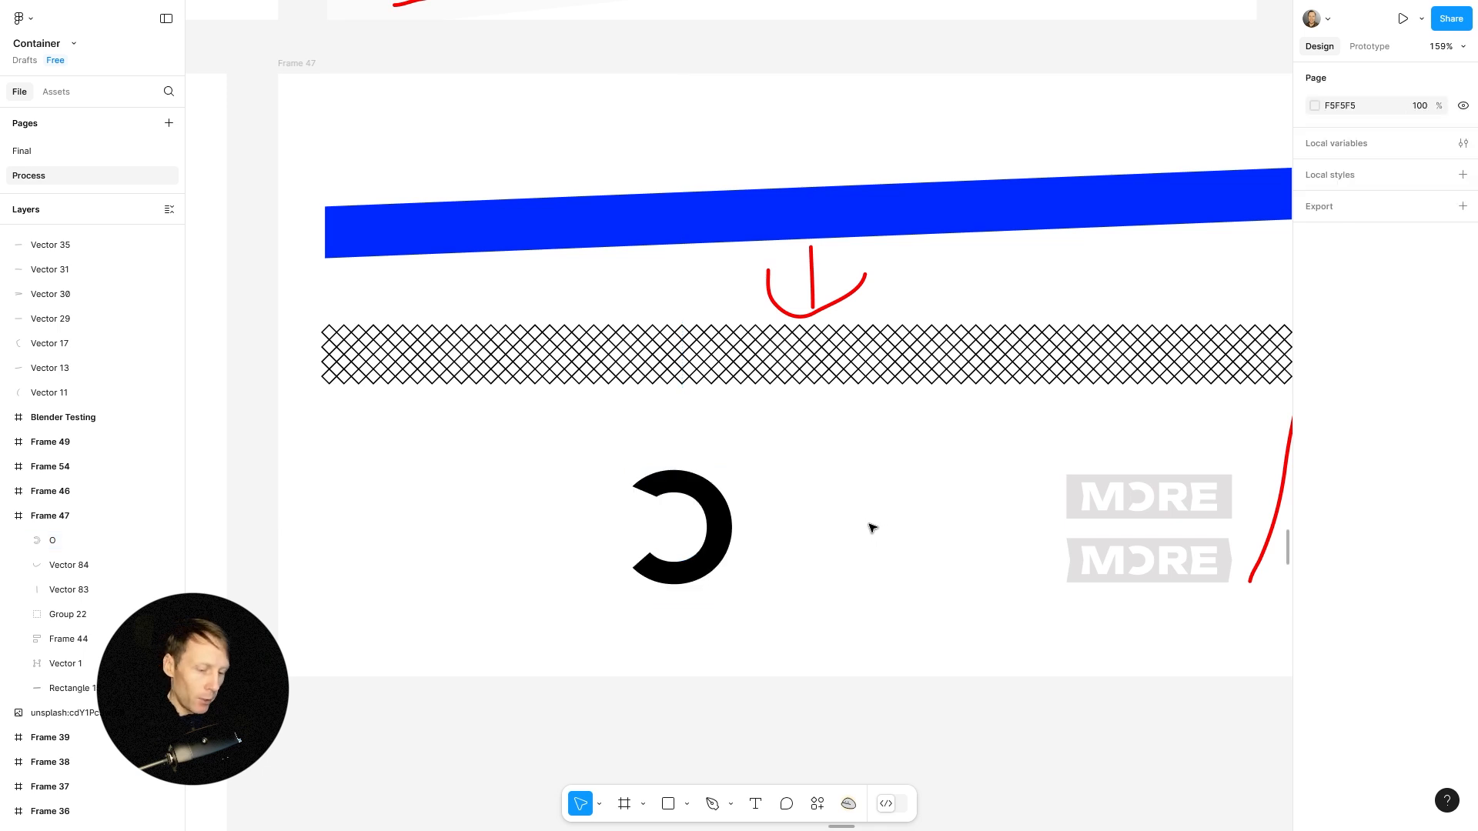
Draw a rectangle about 207 × 167 around the open letter and place it behind the letter.
key("r")
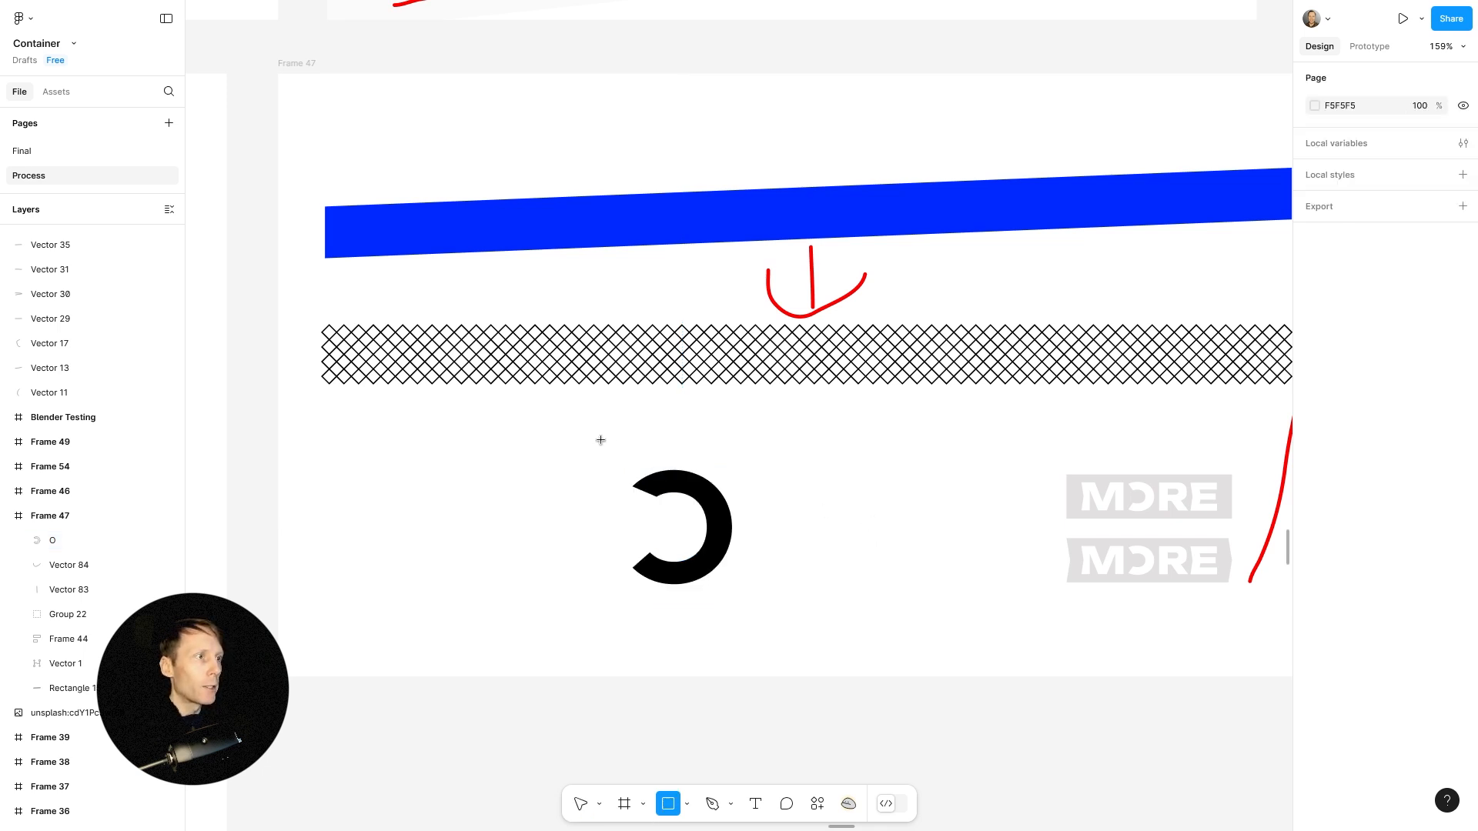
left_click_drag(558, 425, 811, 630)
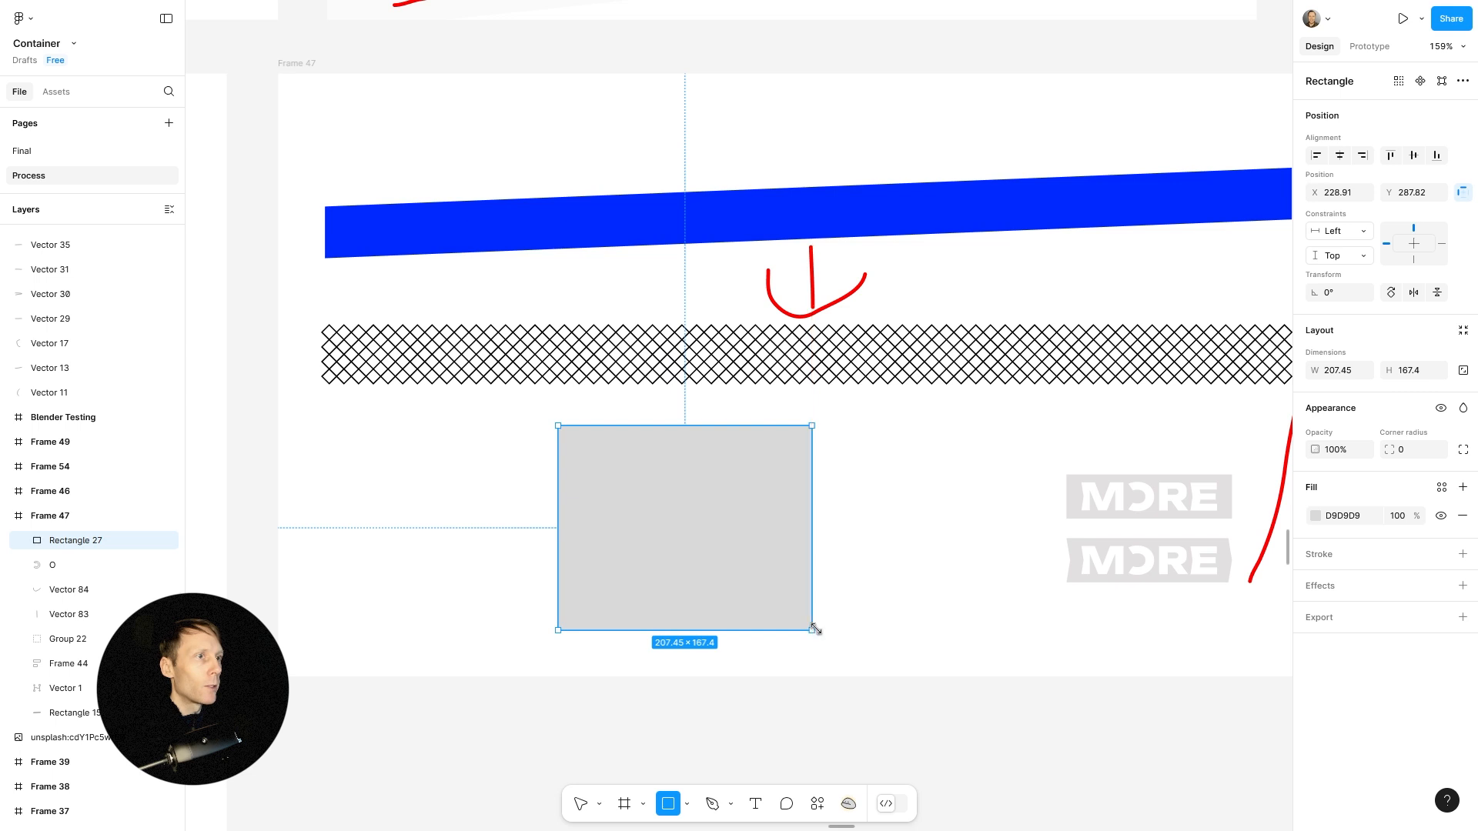
left_click_drag(68, 541, 70, 579)
Cut the letter out of the rectangle with an Exclude operation and flatten the result into one vector.
left_click(699, 494)
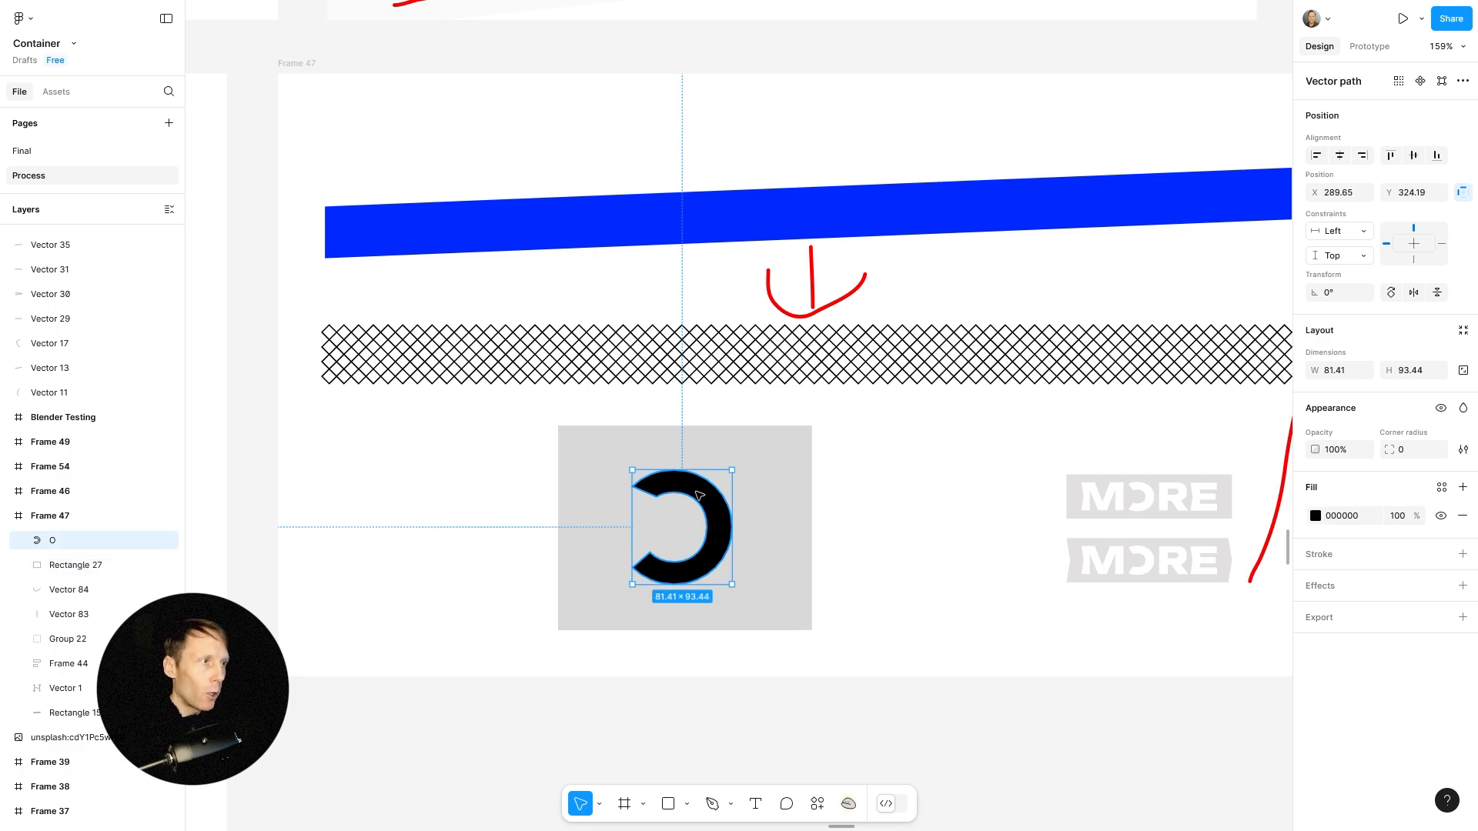
left_click(786, 468, "shift")
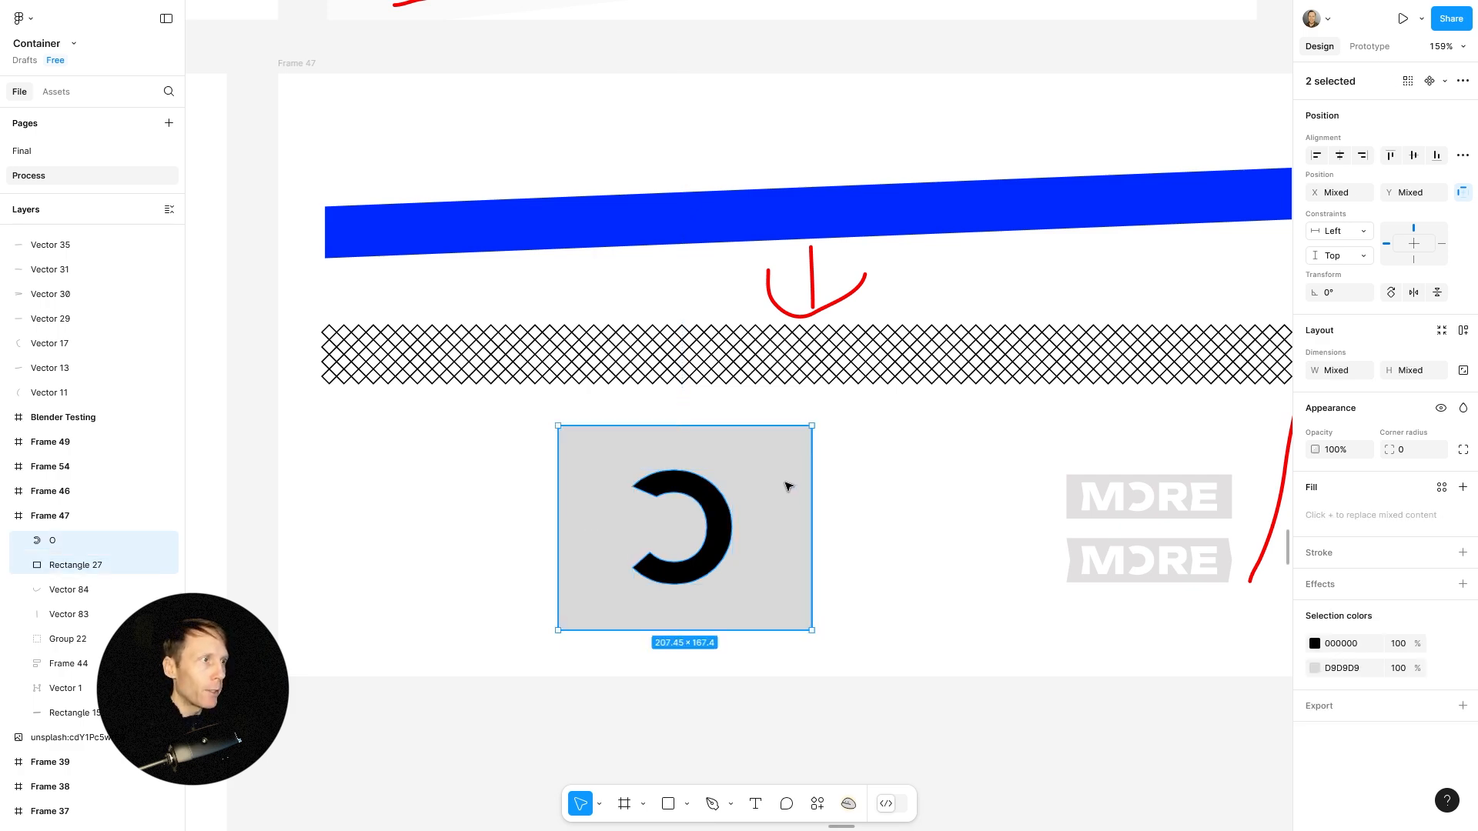
left_click(1462, 81)
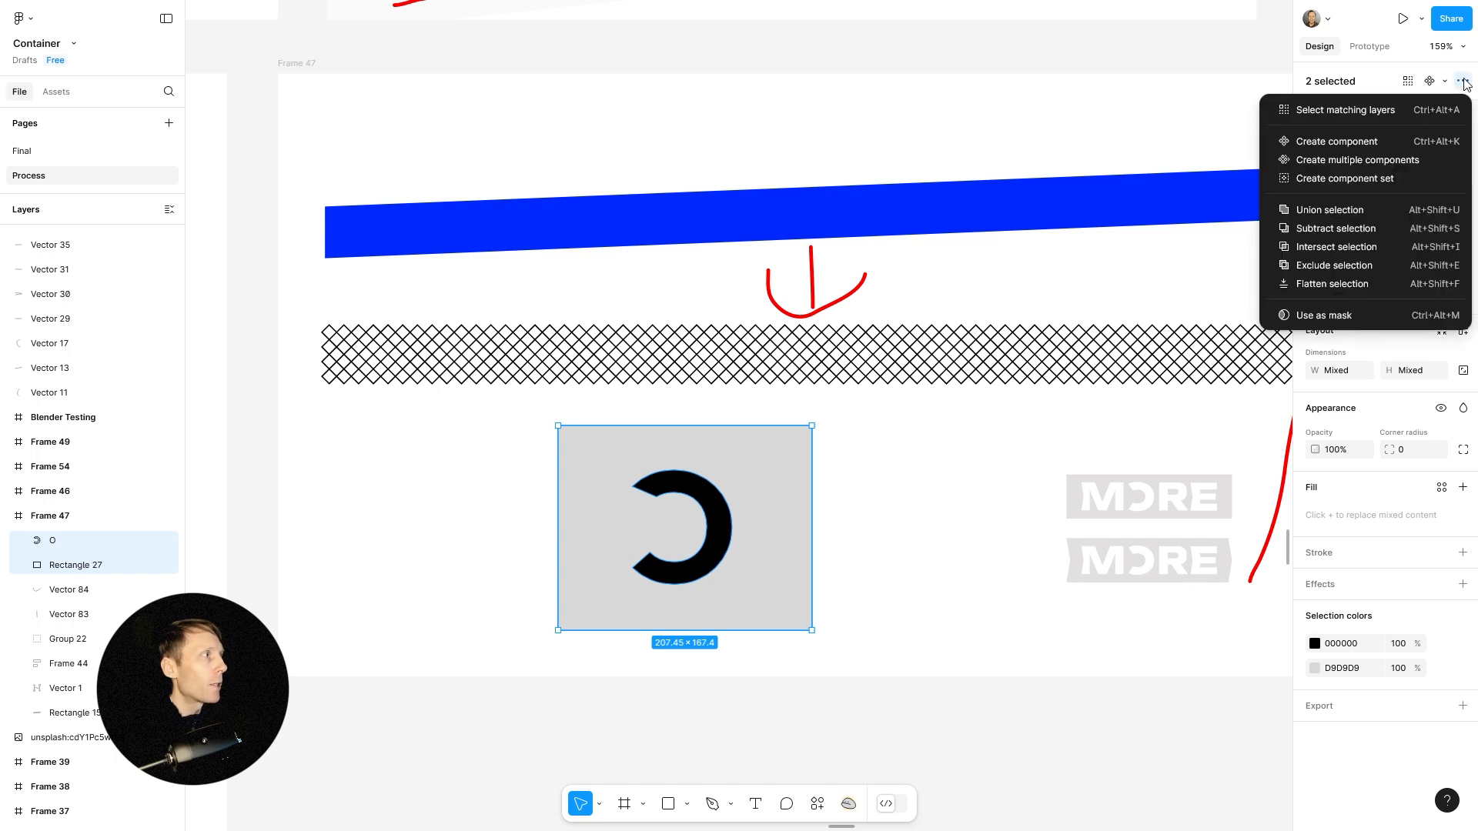
left_click(1347, 266)
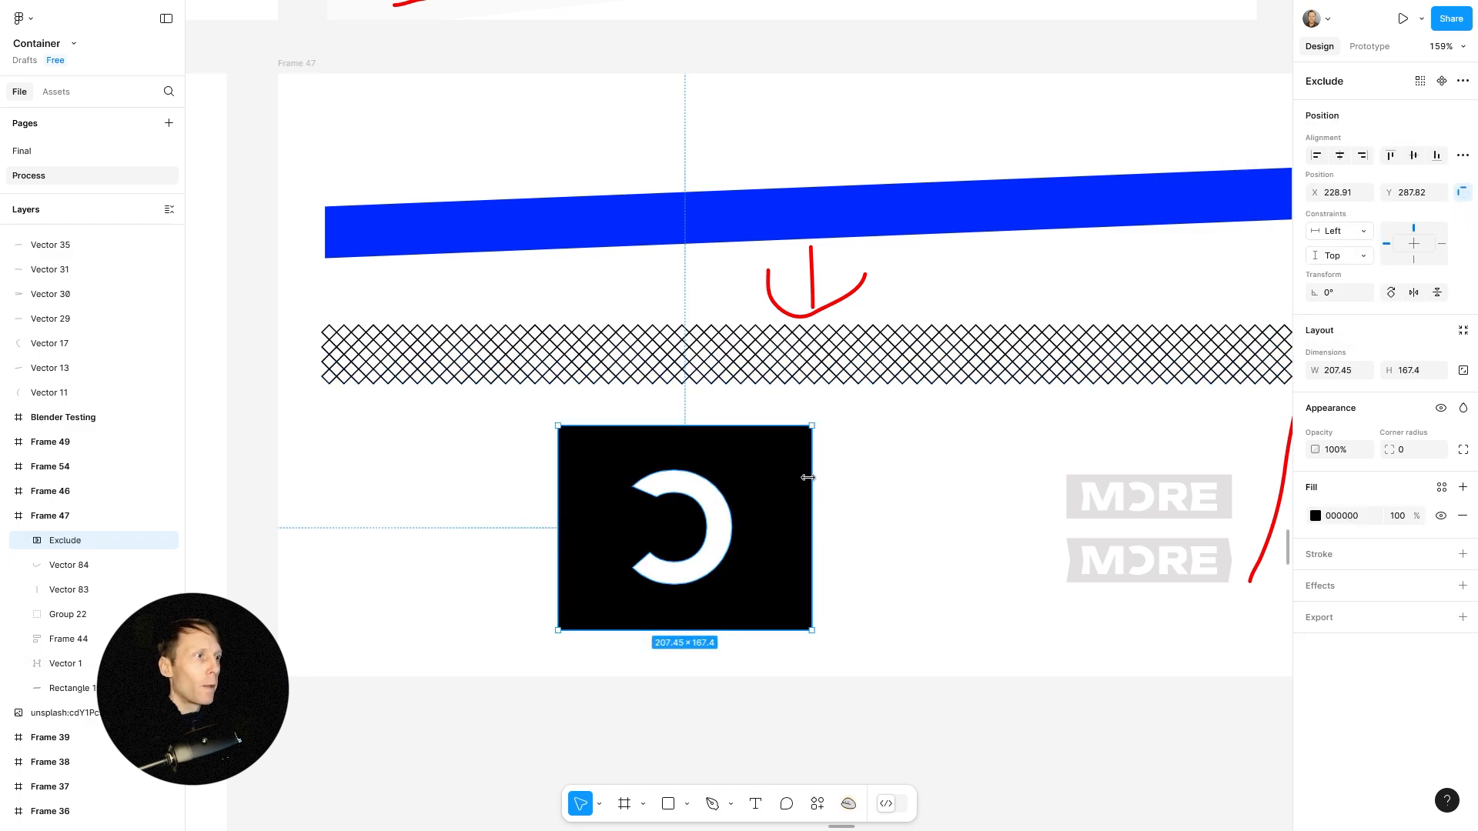
right_click(764, 455)
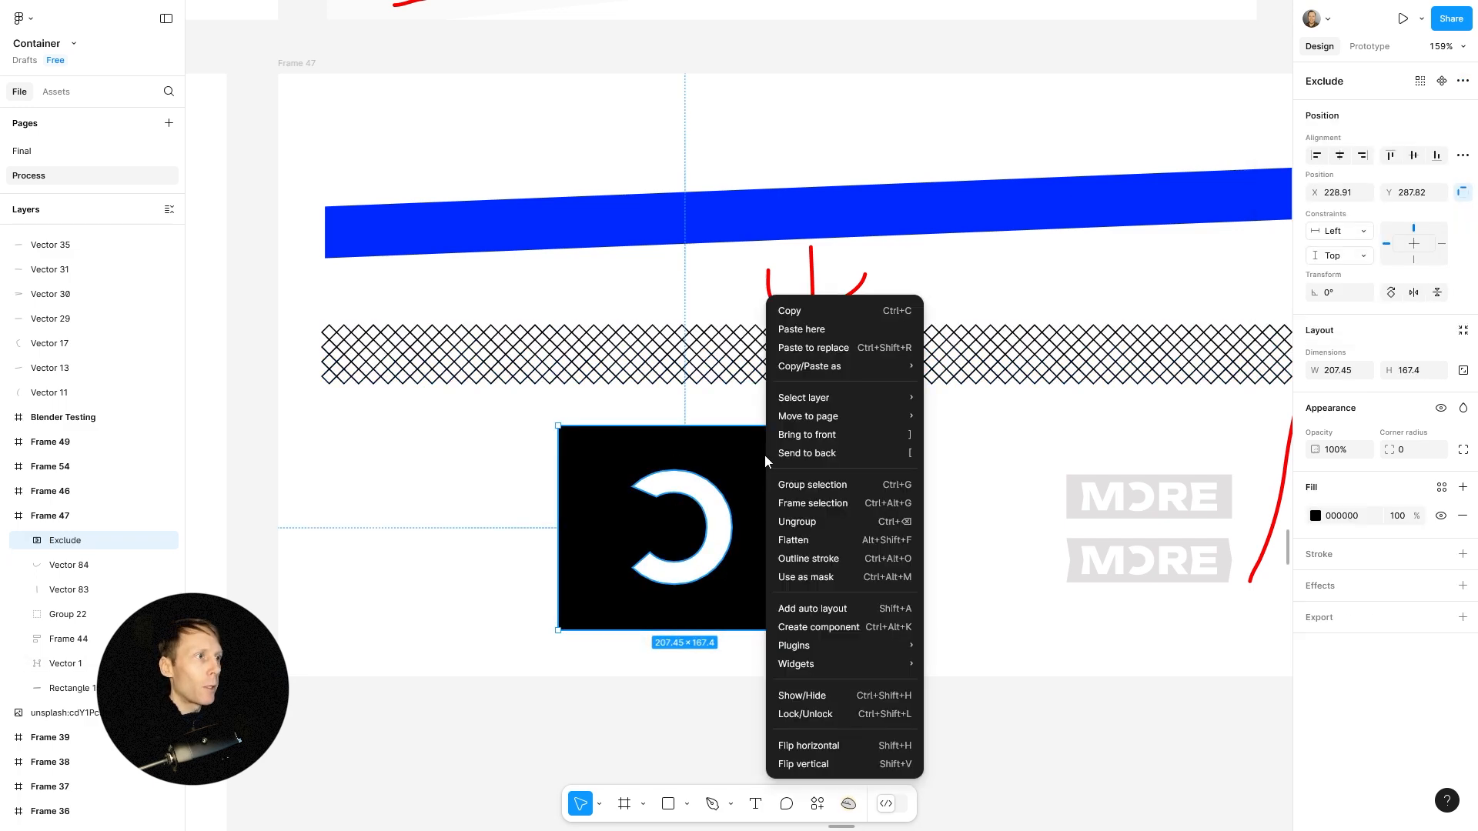
left_click(791, 539)
Add midpoints on the left and right edges of the cutout shape and shift each one 10 to the right.
double_click(797, 511)
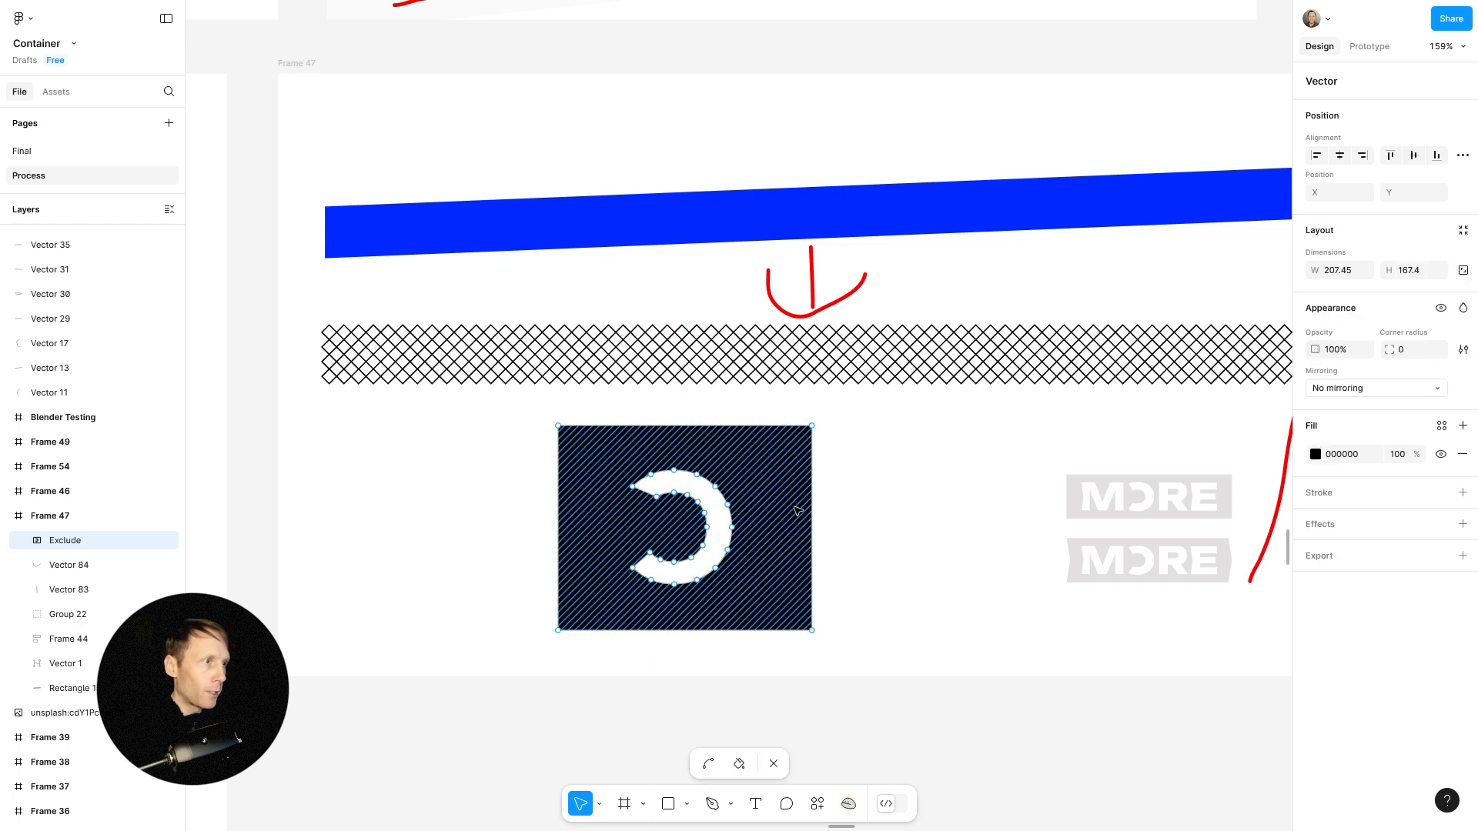
left_click(559, 529)
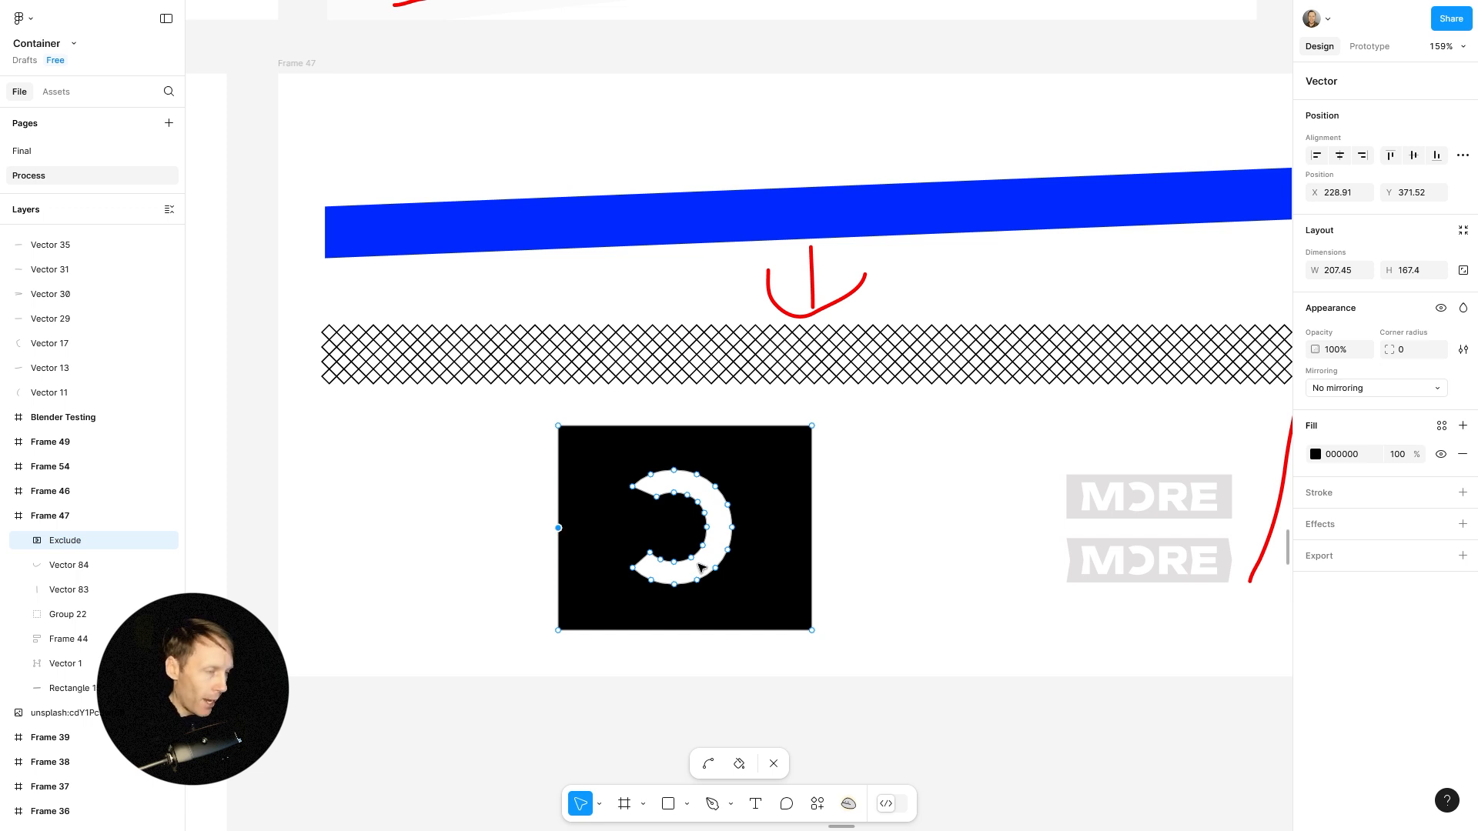
key("shift+Right")
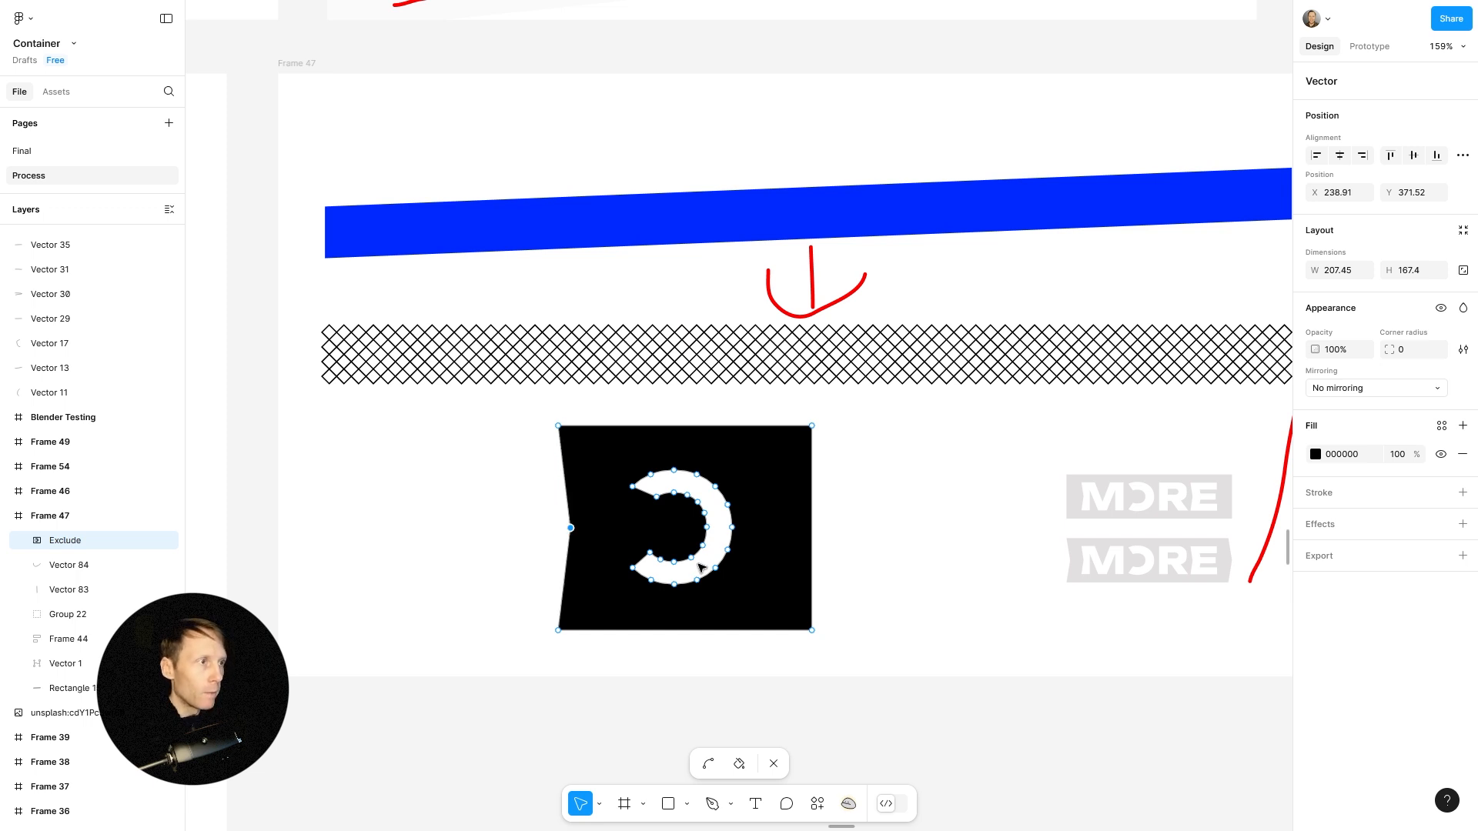
left_click(811, 528)
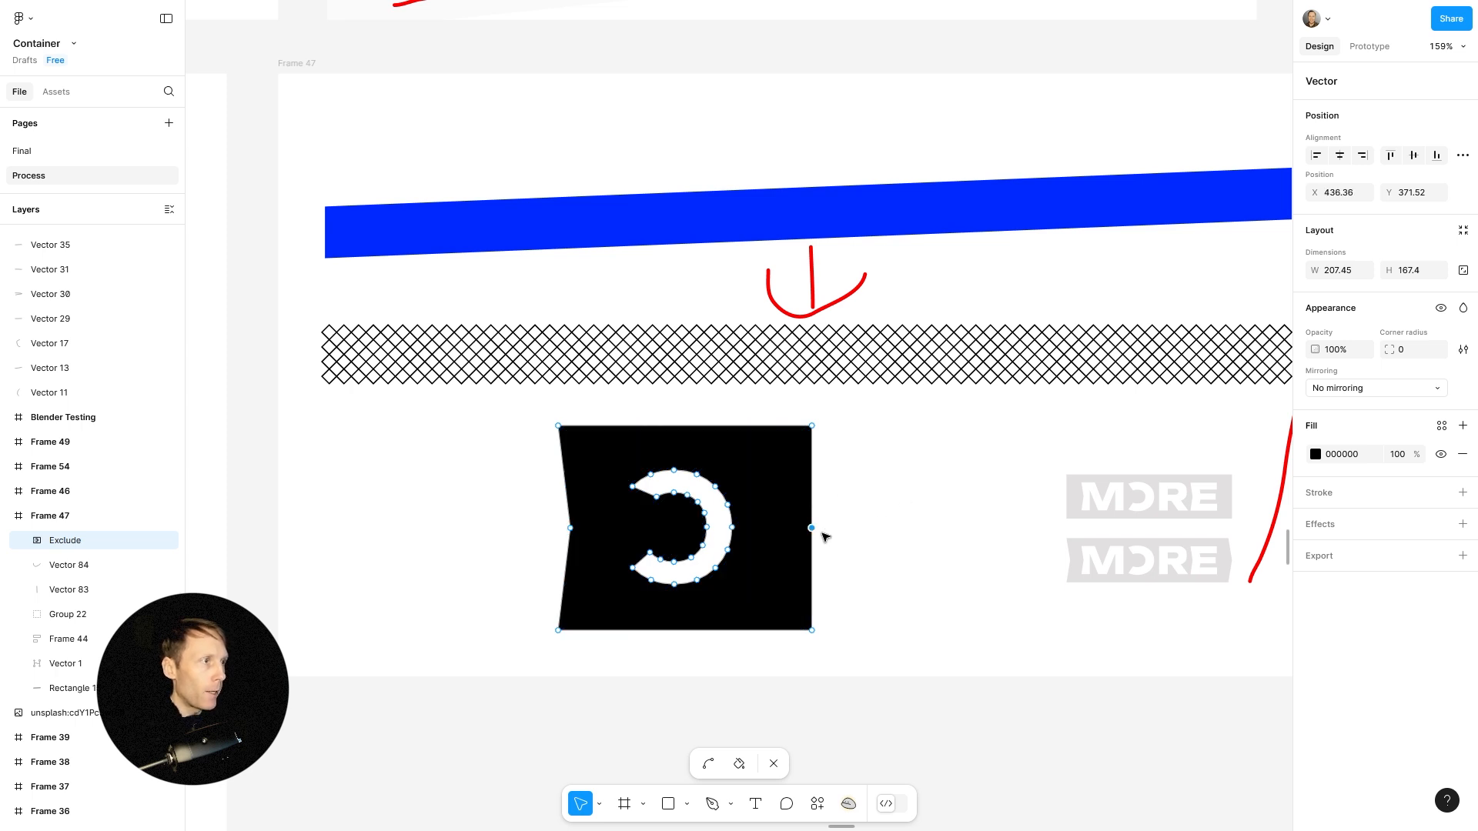
key("shift+Right")
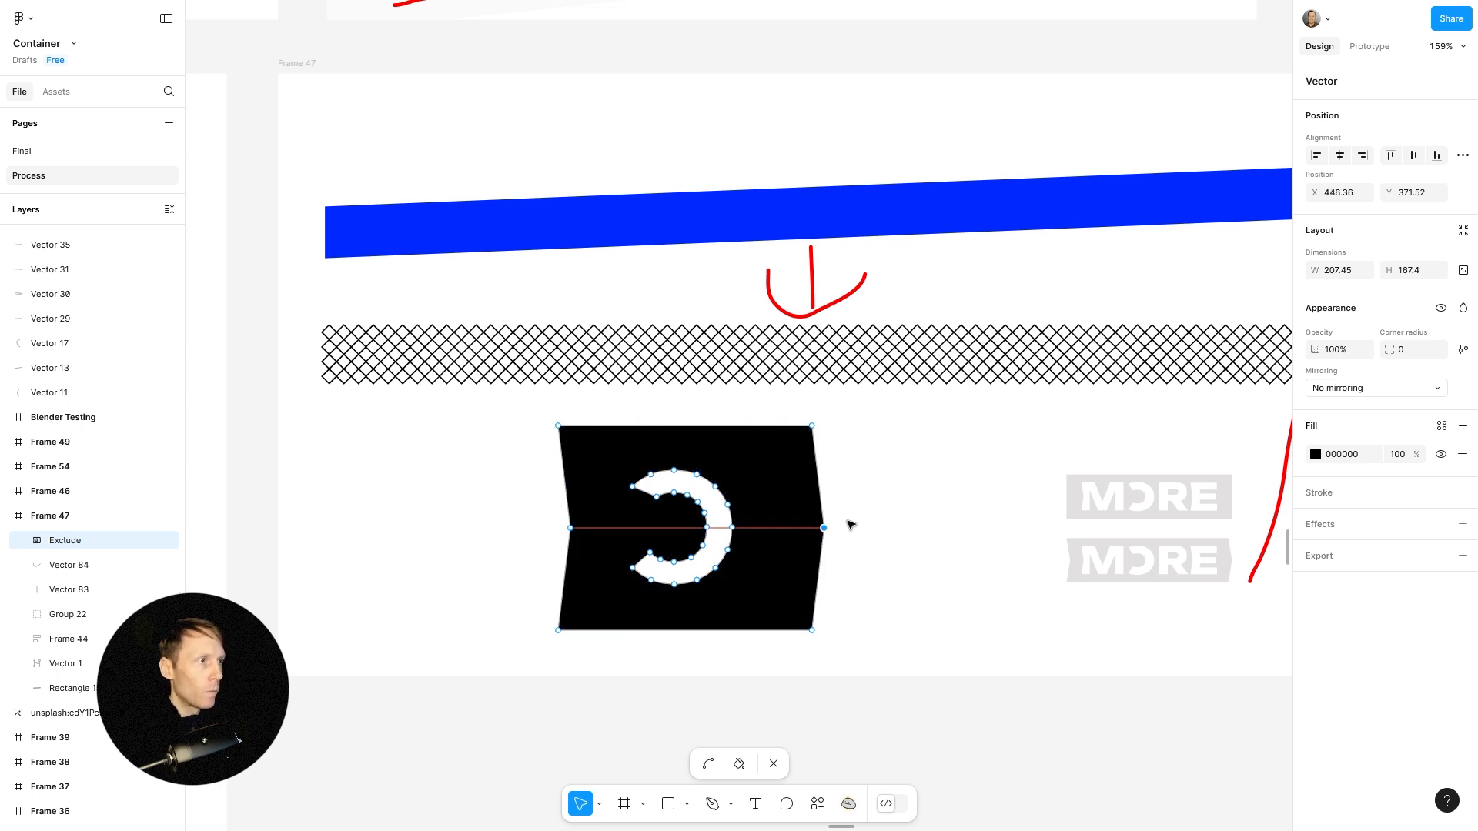
left_click(851, 525)
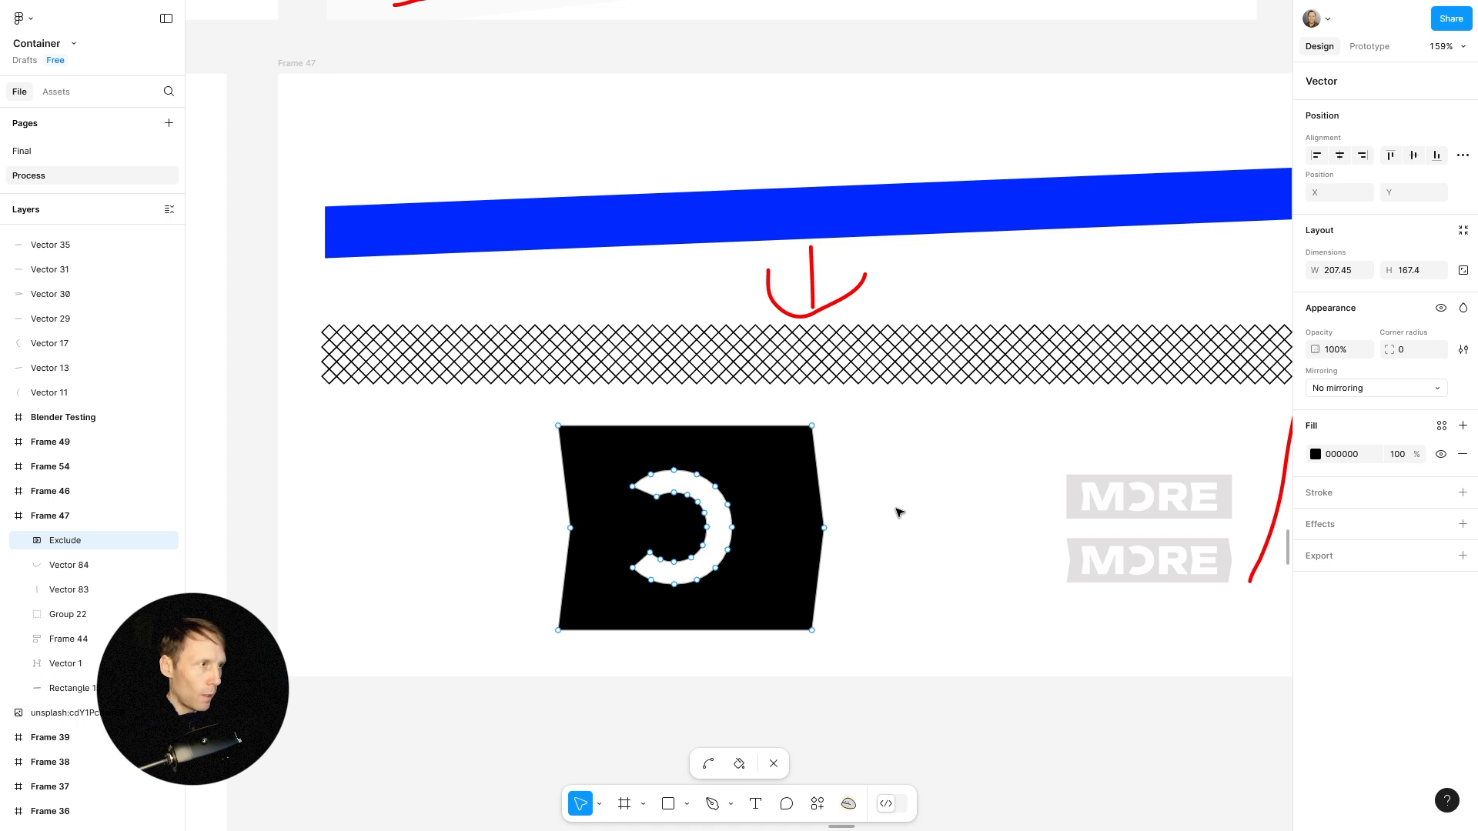
key("Escape")
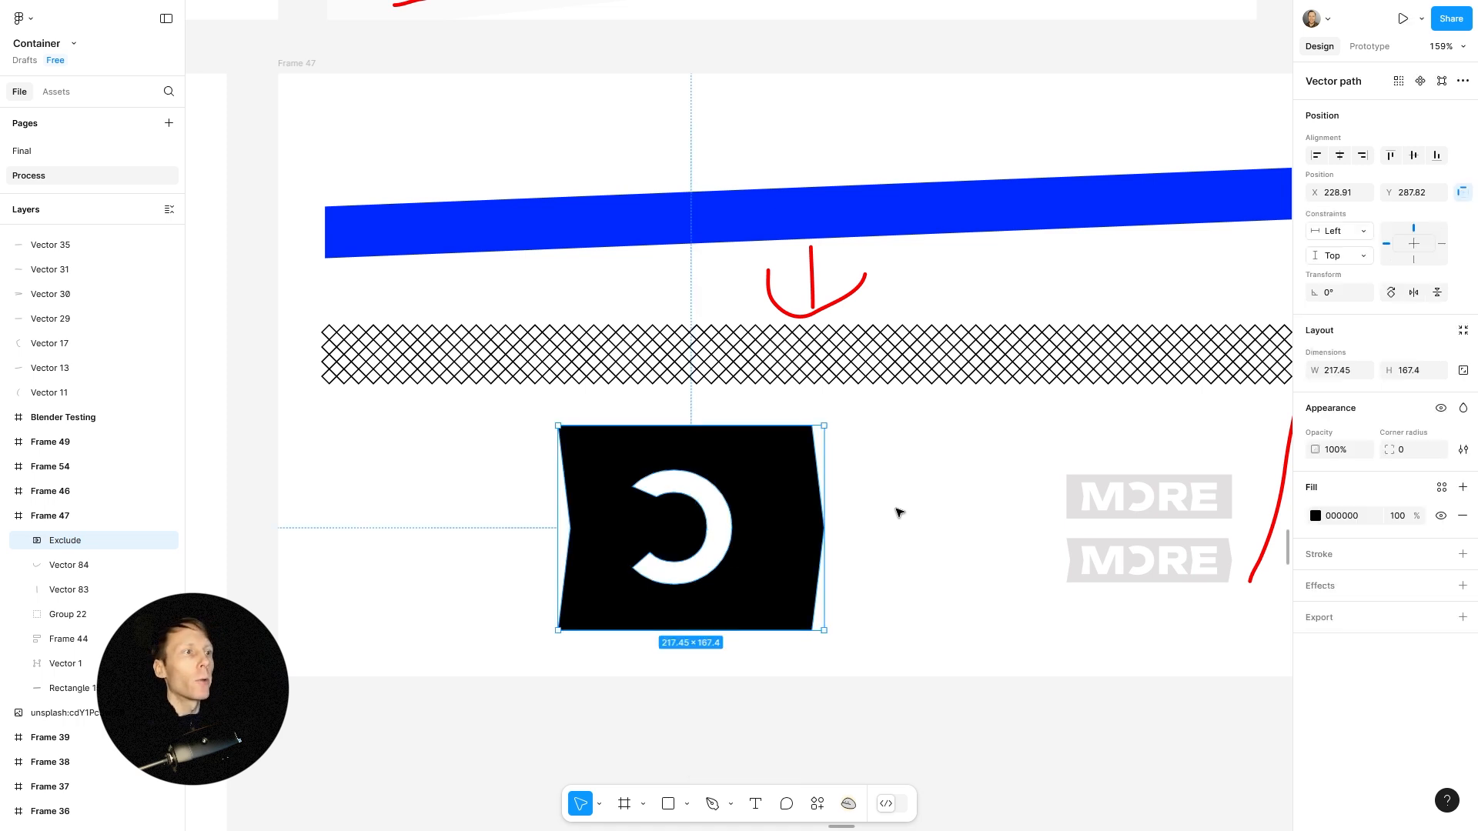
Change the fill of the angled cutout shape to a light gray and deselect it.
left_click(1316, 517)
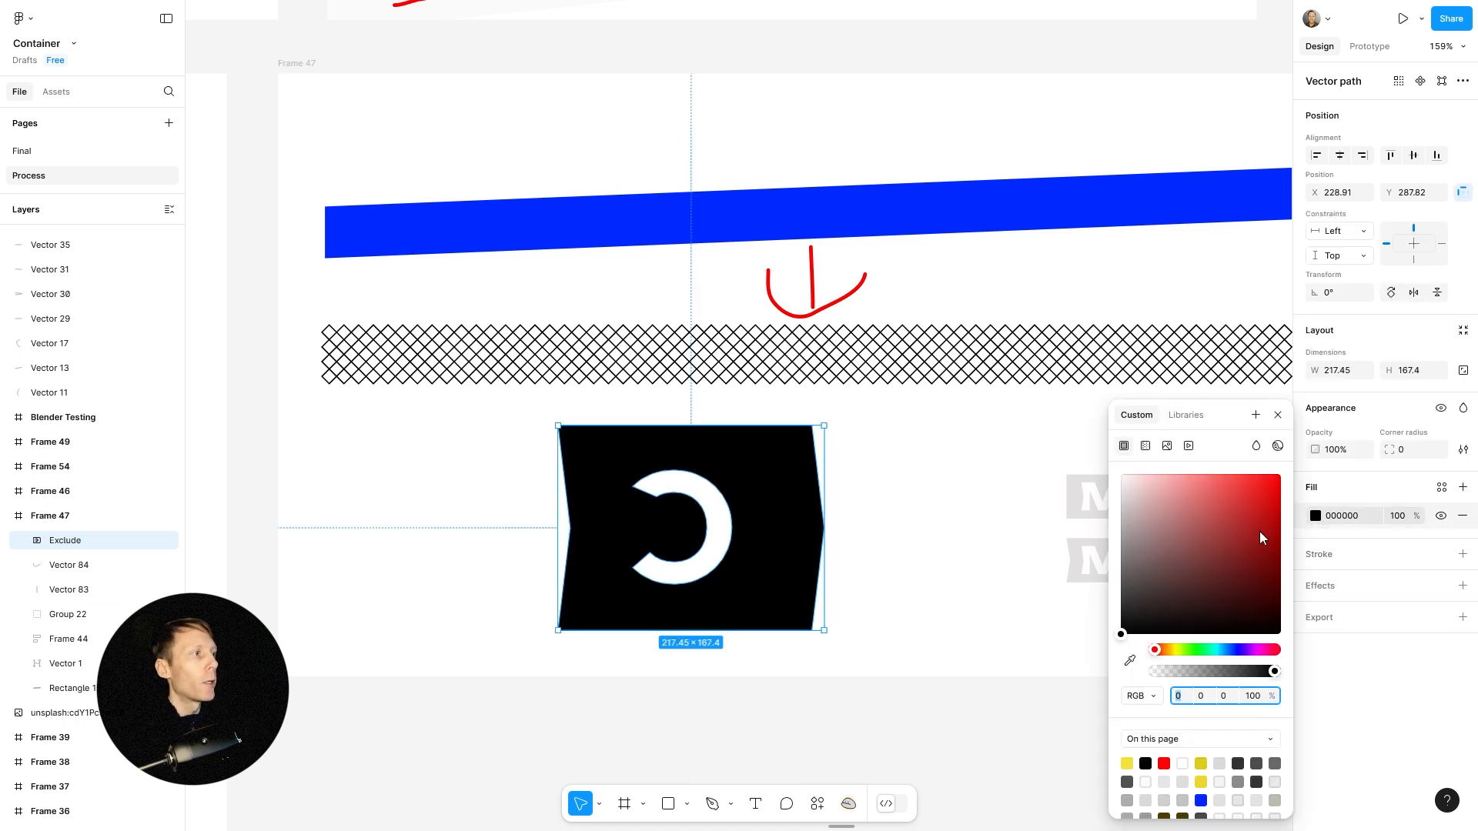
left_click_drag(1139, 568, 1117, 501)
left_click(1277, 415)
left_click(985, 460)
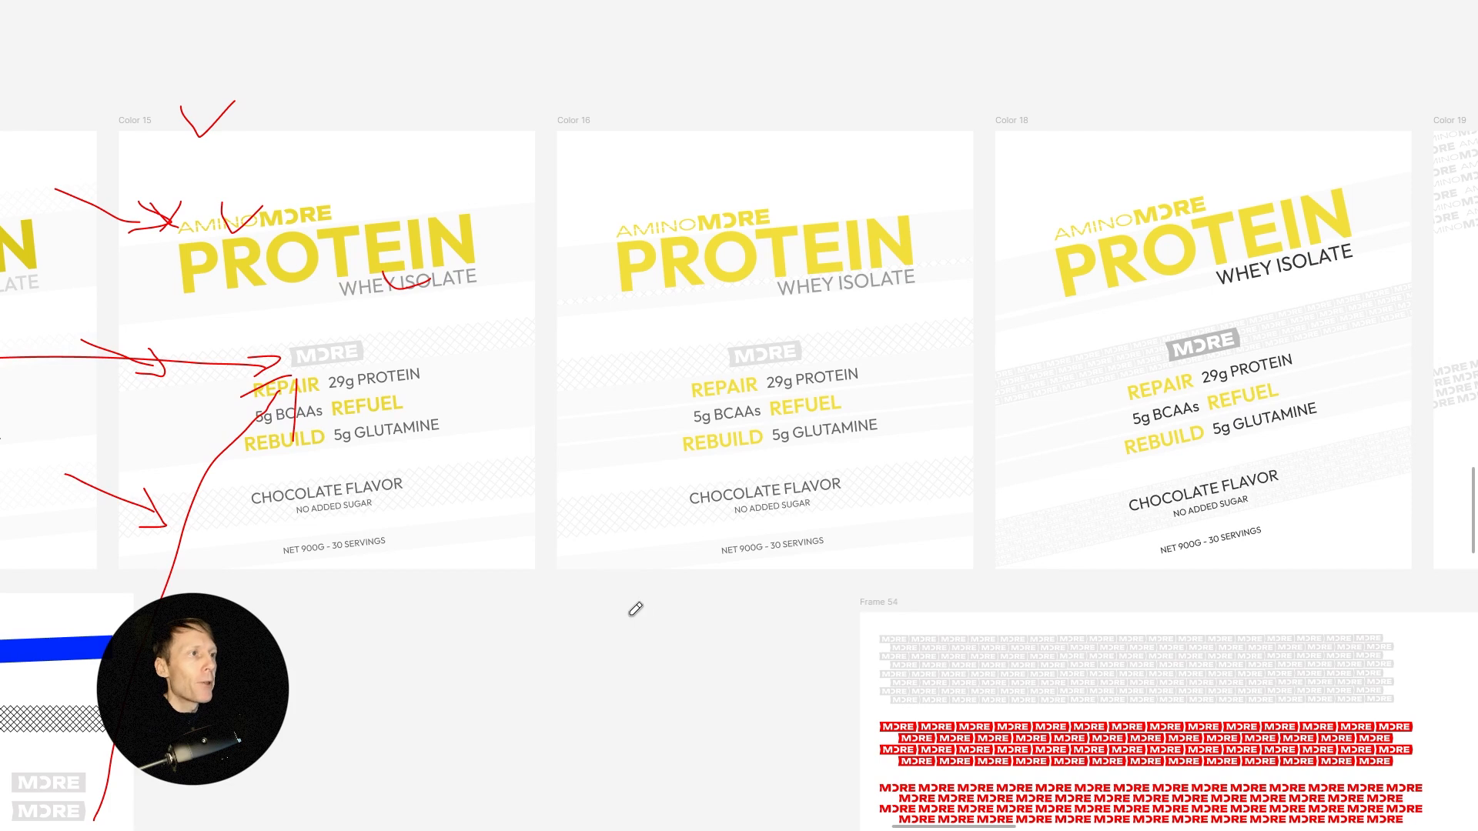
Mark the Color 16 frame with red lines beside the background stripes and an arrow pointing up at the PROTEIN heading.
mouse_move(573, 409)
left_mouse_down()
mouse_move(638, 405)
mouse_move(632, 429)
left_mouse_up()
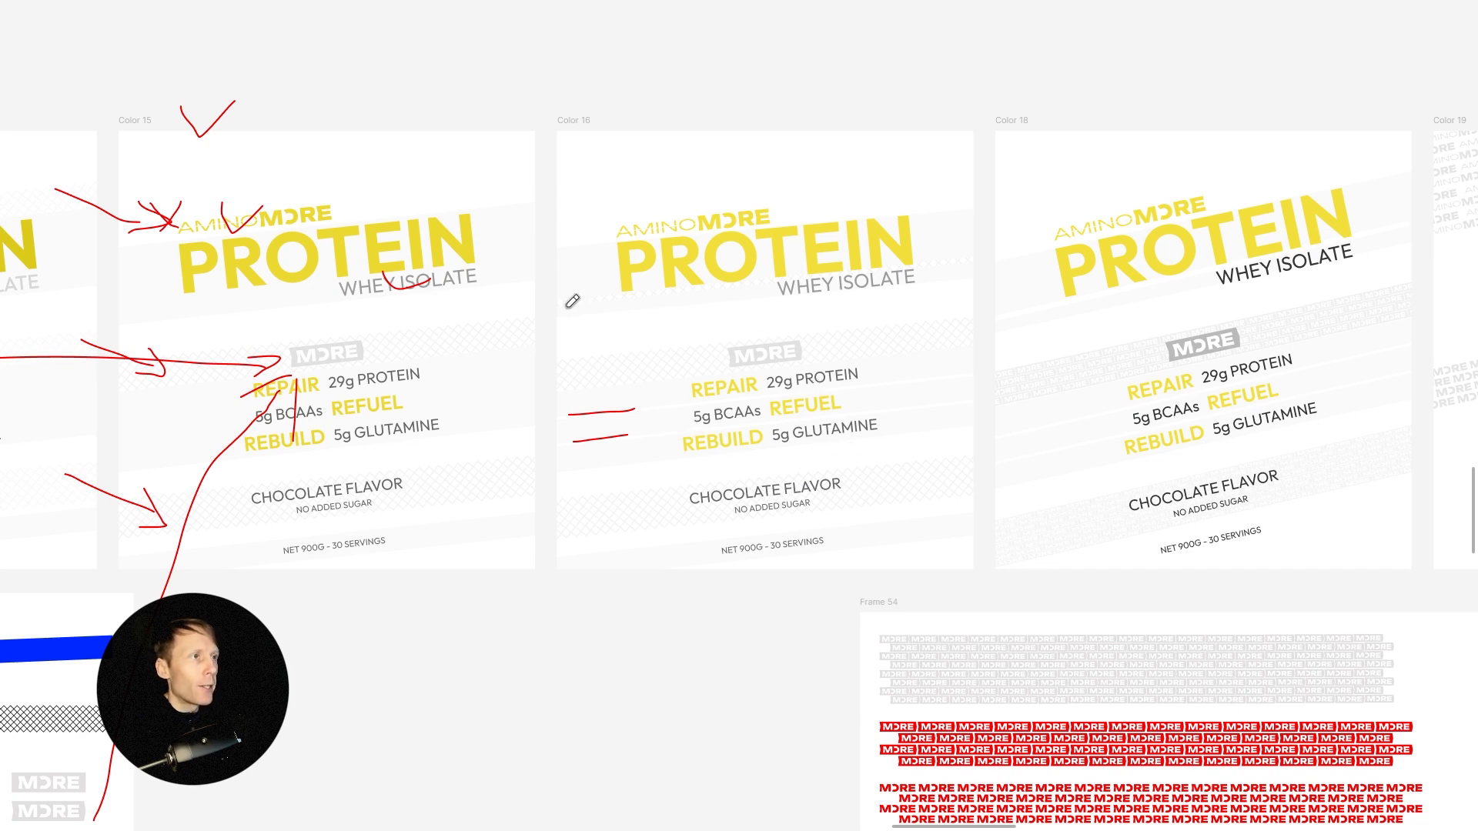
left_click_drag(568, 301, 620, 295)
mouse_move(655, 374)
left_mouse_down()
mouse_move(682, 293)
mouse_move(650, 311)
mouse_move(703, 306)
left_mouse_up()
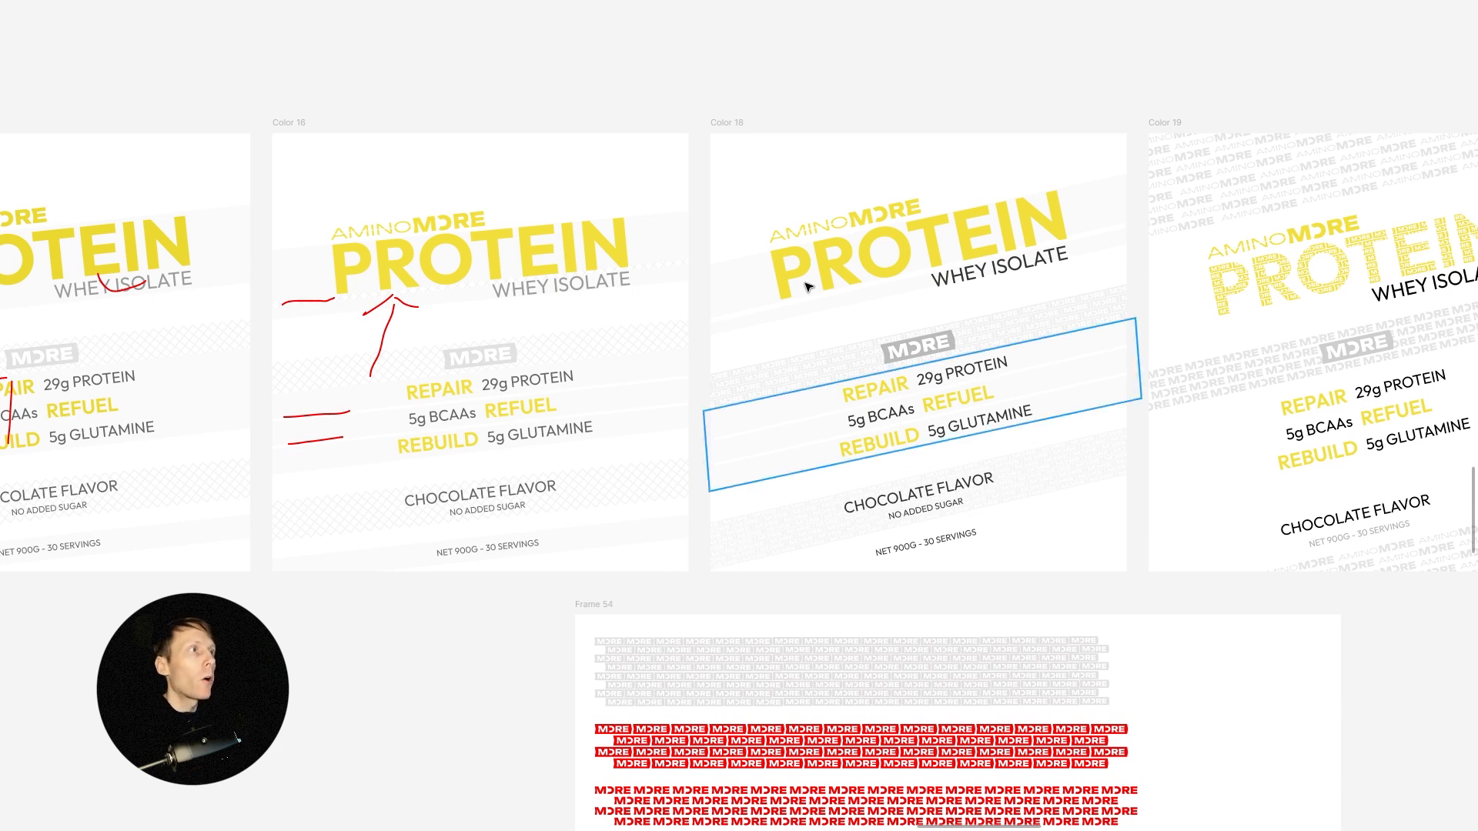
Check the rotation of the logo, PROTEIN heading, ingredient list and net weight text in Color 18, comparing the heading with Color 16.
left_click(744, 127)
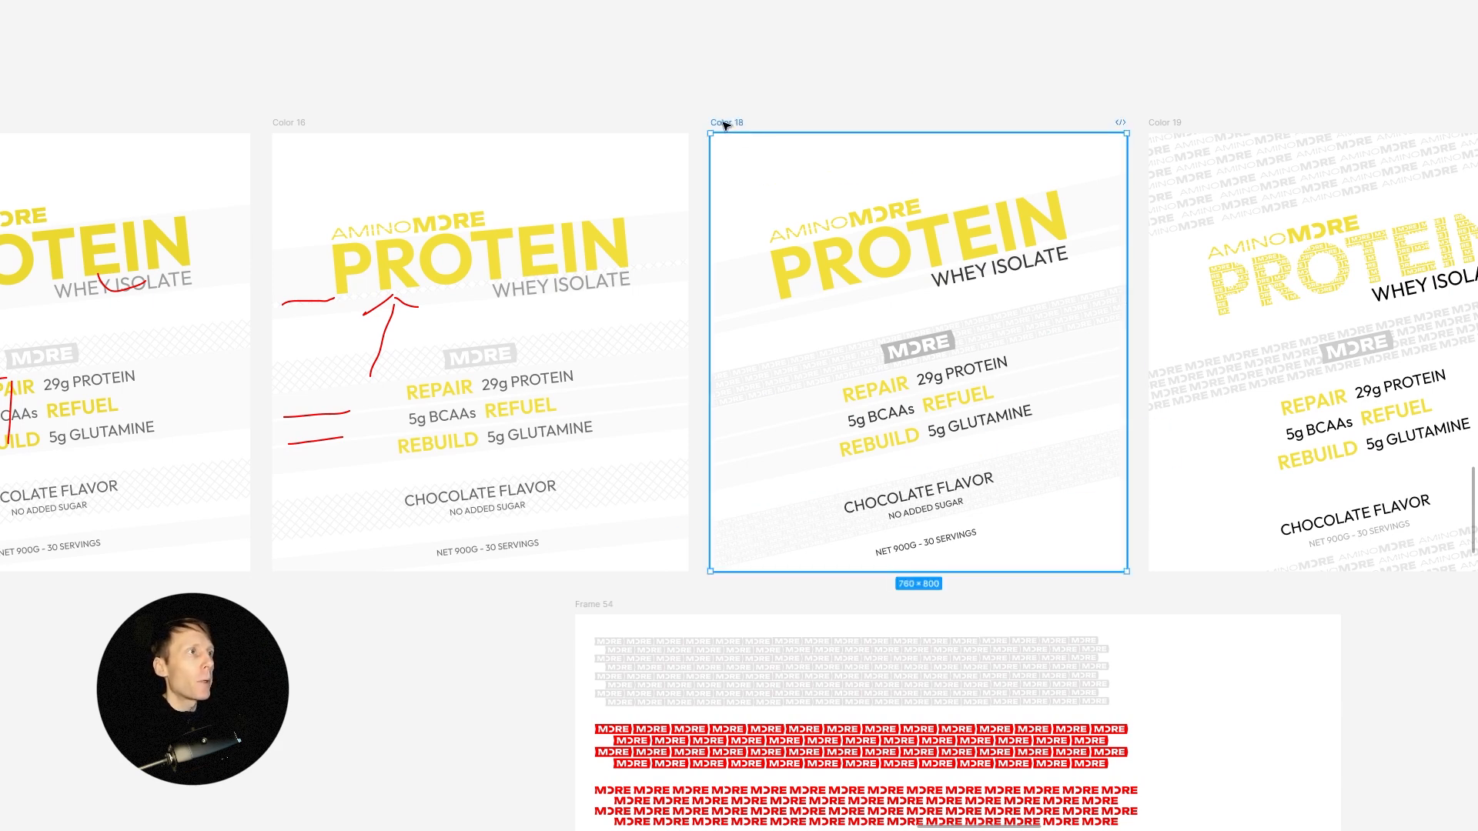
key("ctrl+backslash")
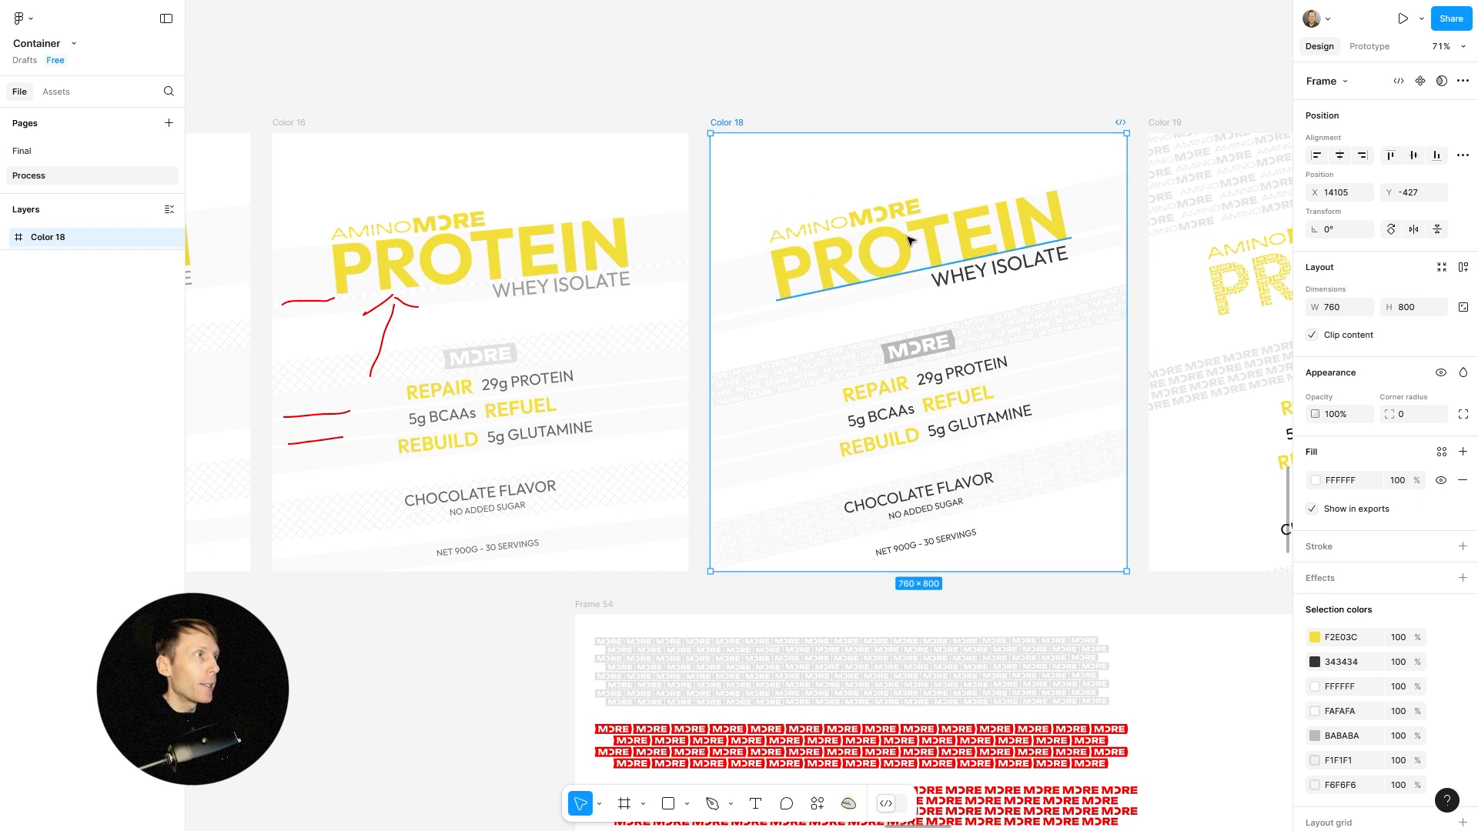
left_click(880, 219)
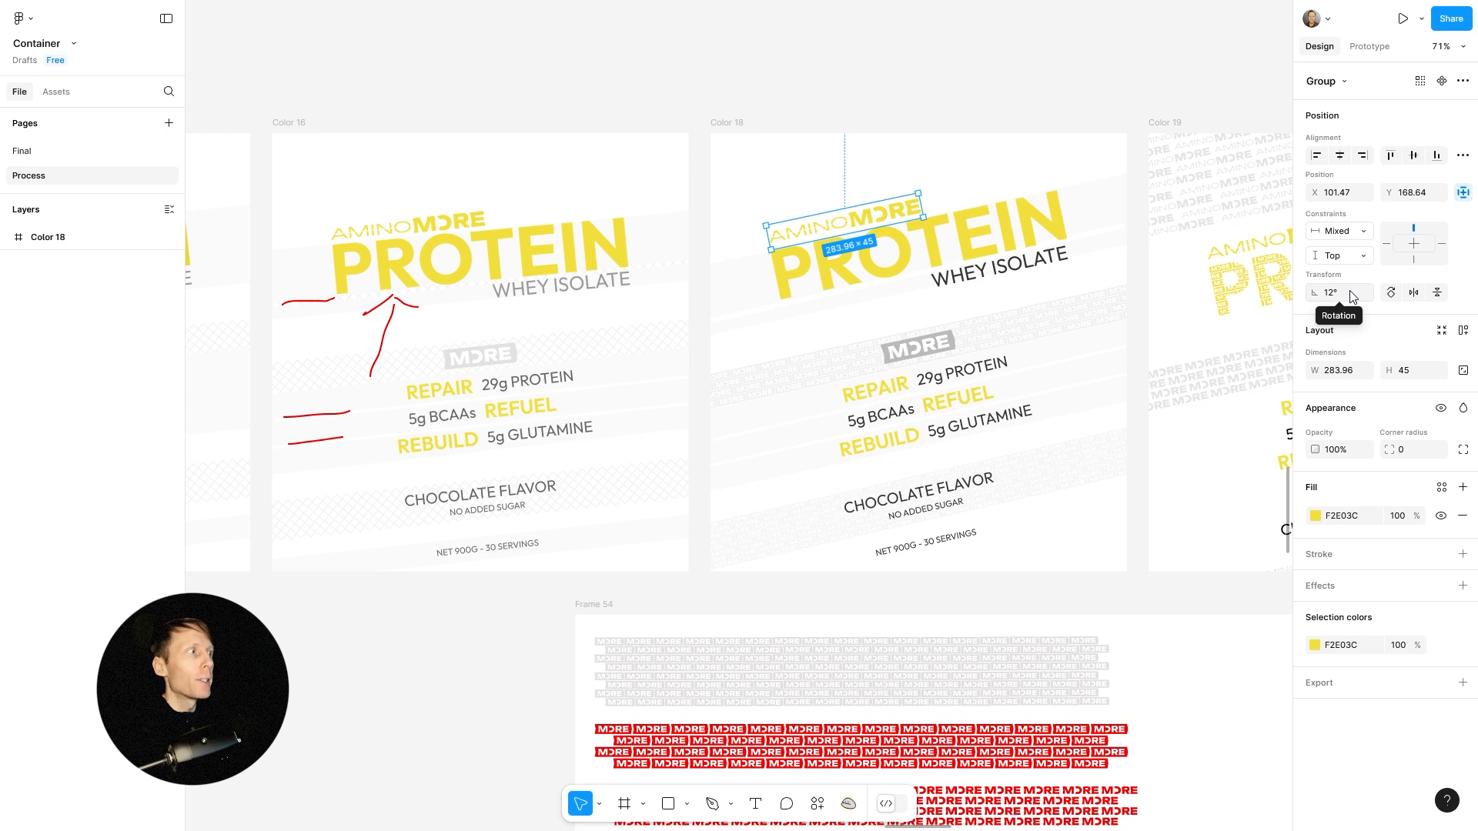
left_click(497, 247)
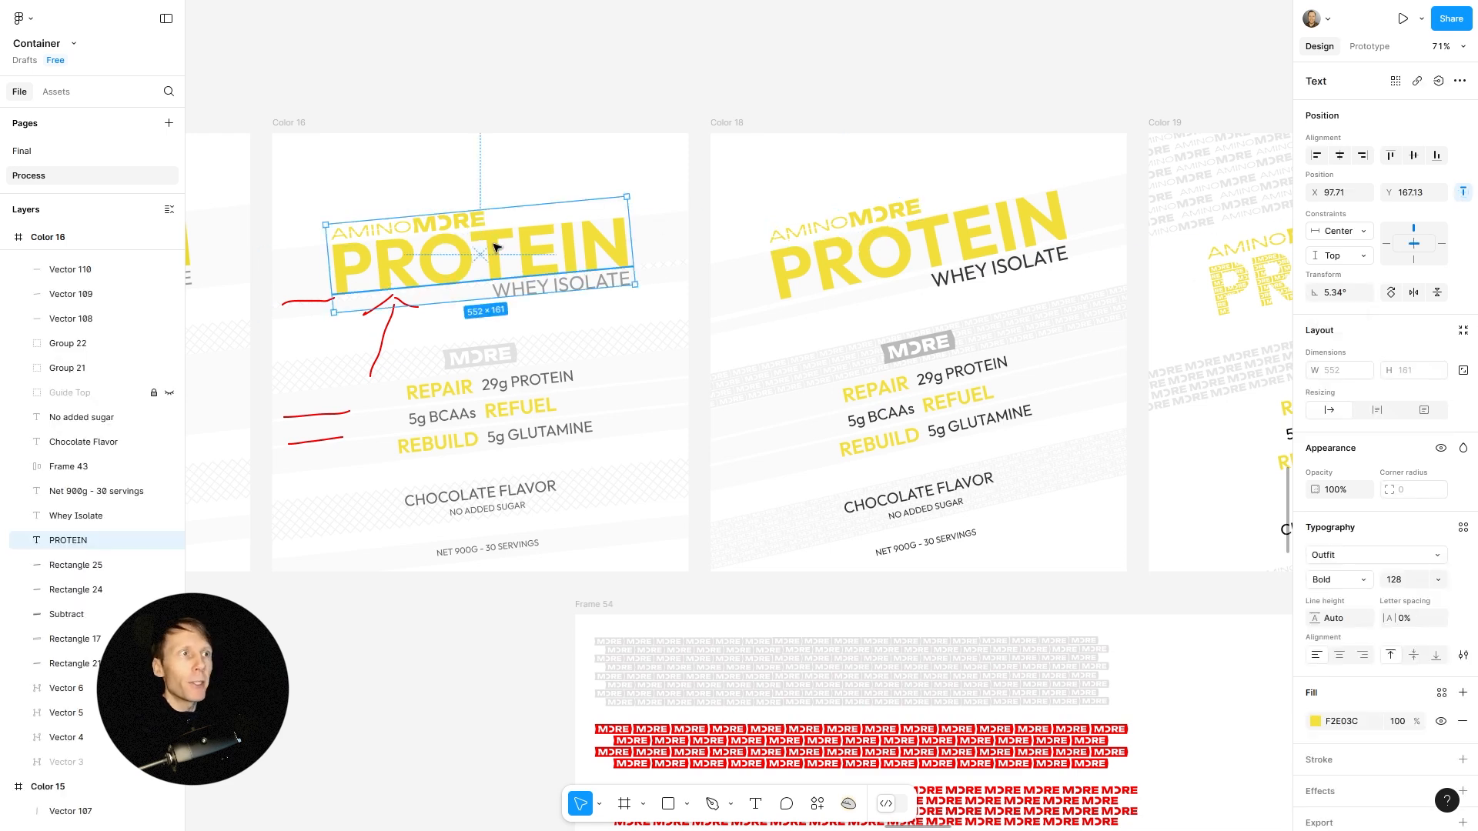
left_click(981, 242)
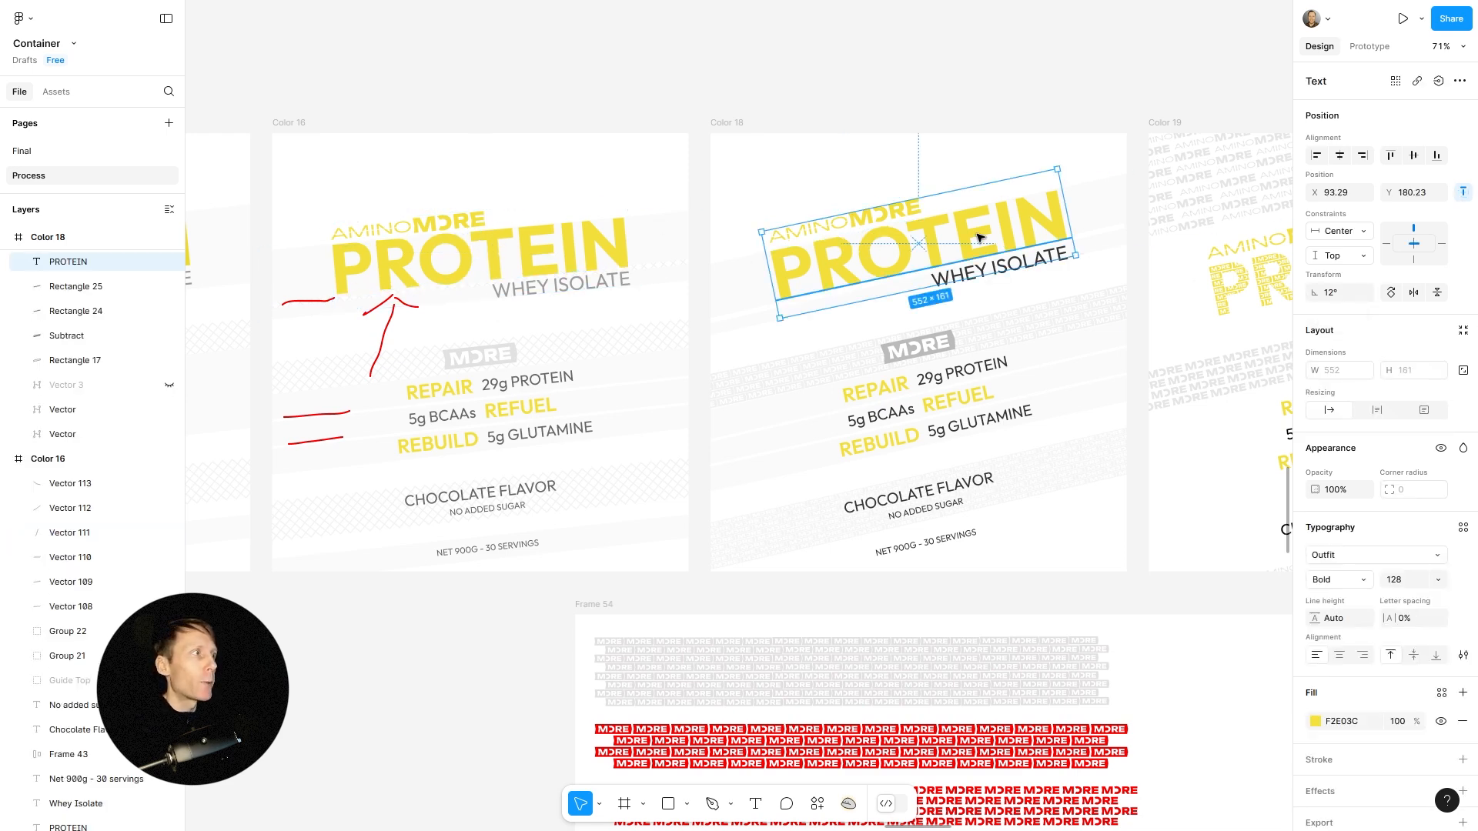
left_click(962, 360)
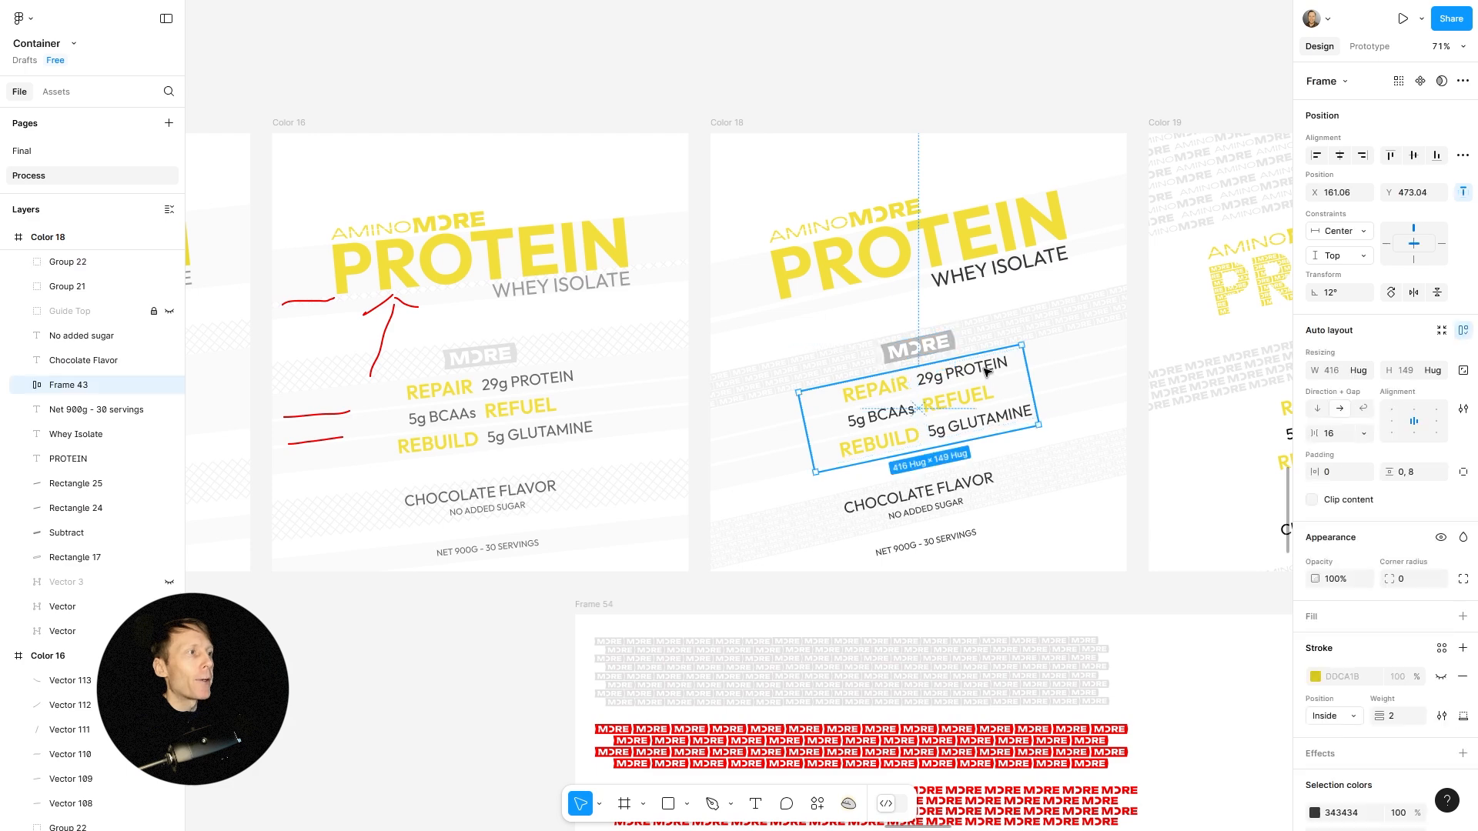
left_click(919, 492)
left_click(977, 381)
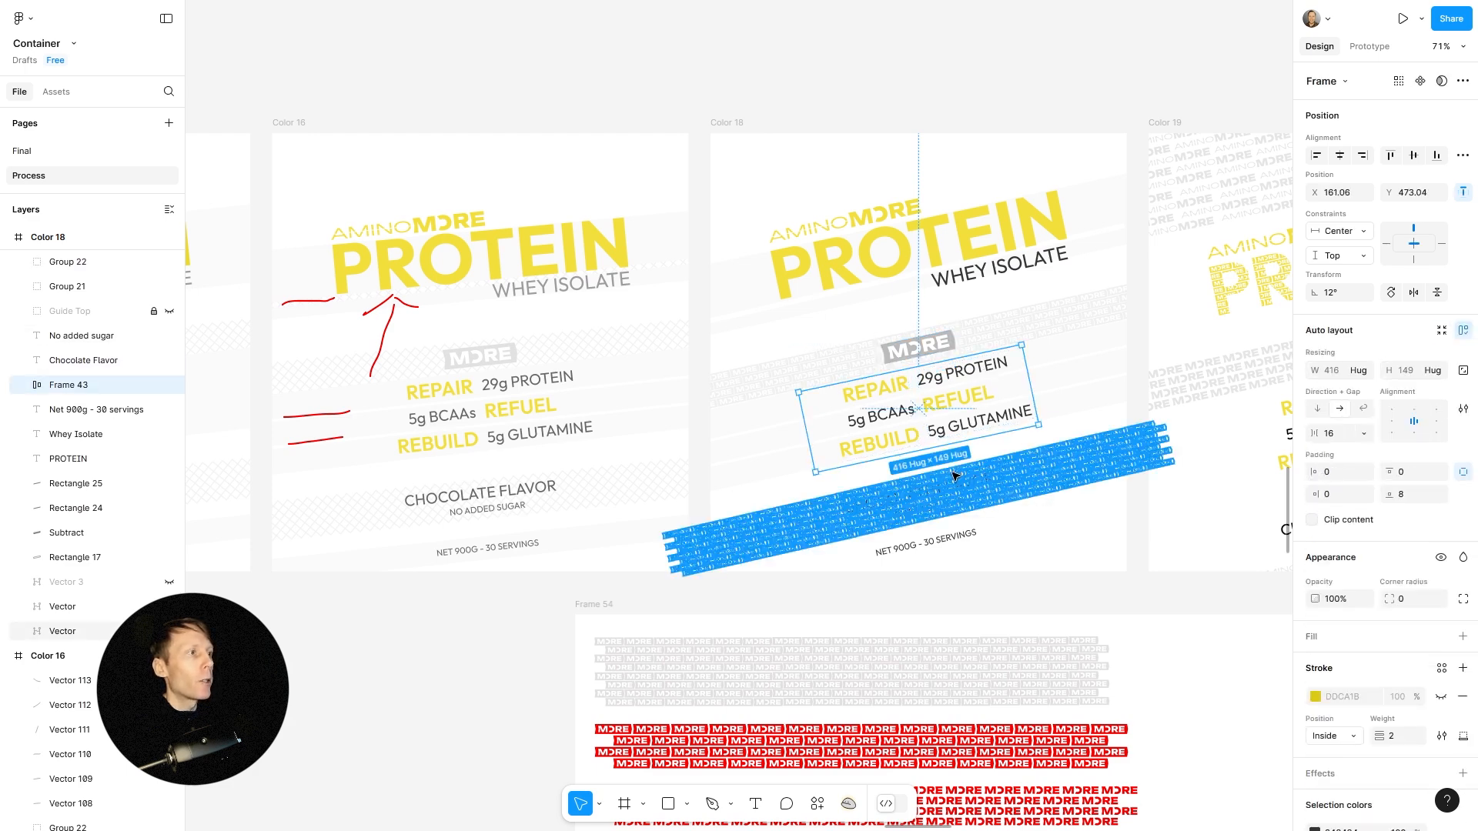
left_click(954, 541)
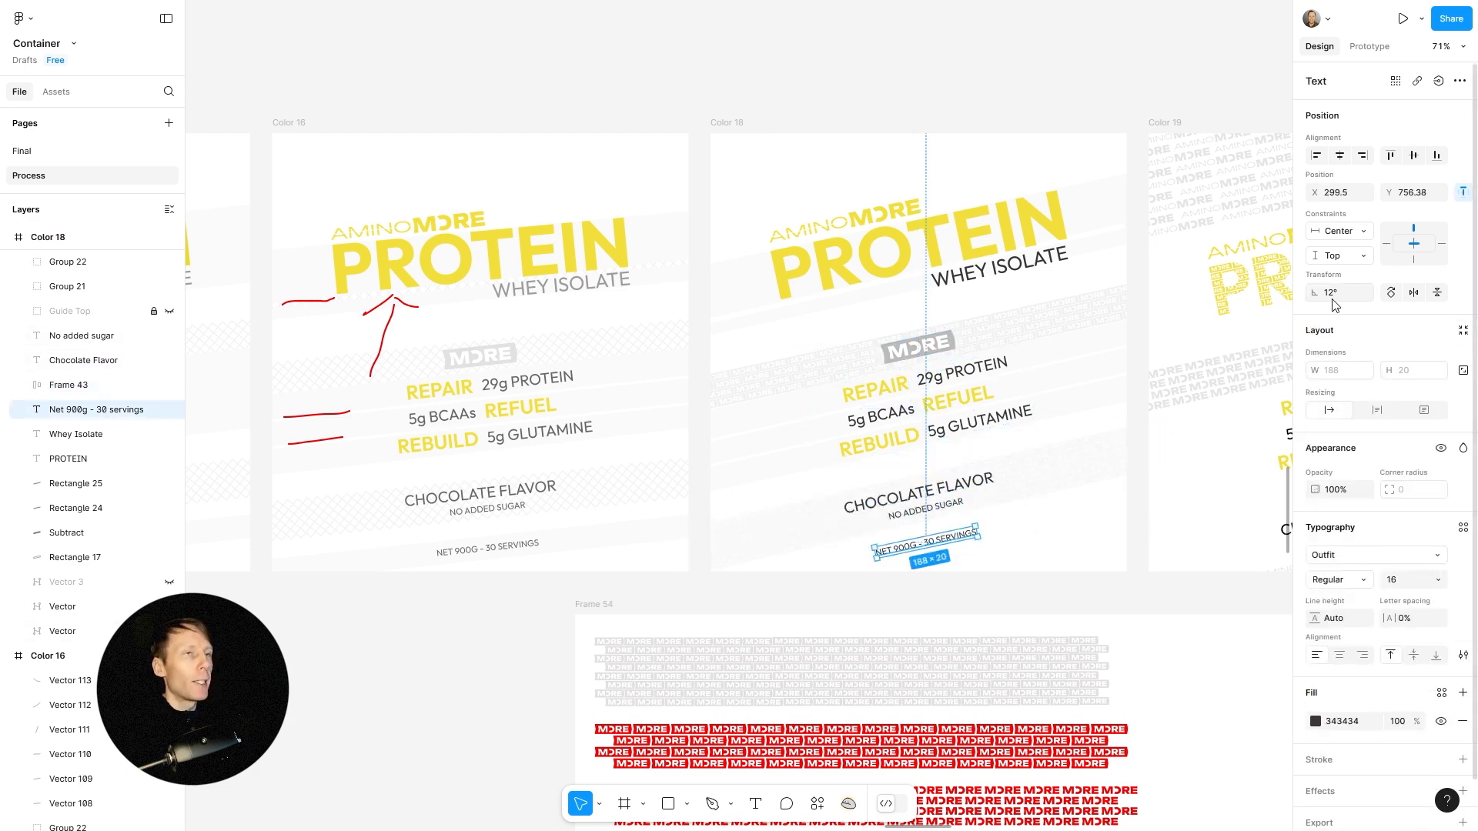
left_click(911, 104)
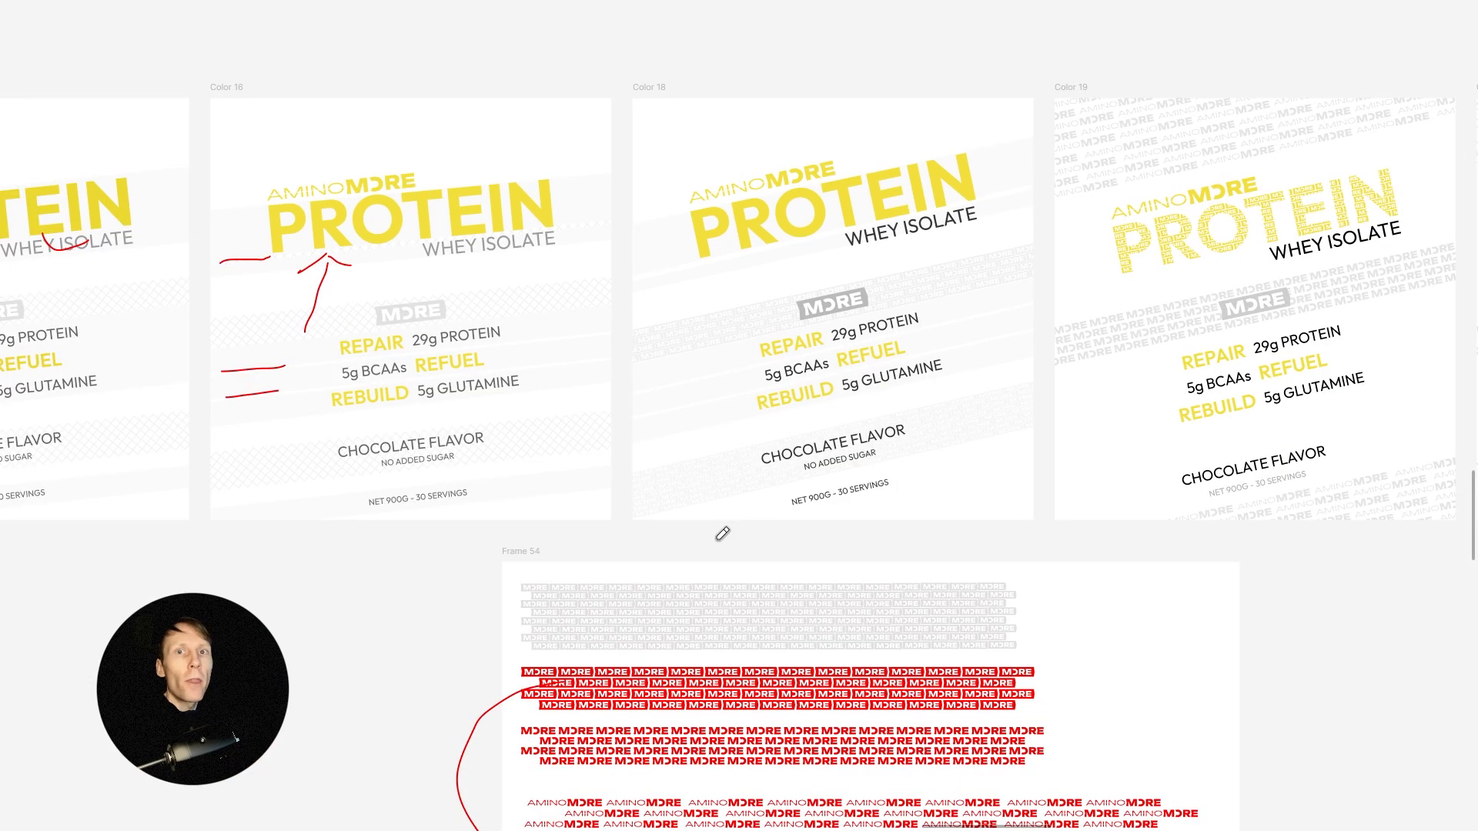
Mark WHEY ISOLATE and the MORE badge on Color 18, and draw red arrows from Color 16 to its heading and pattern bands.
mouse_move(927, 208)
left_mouse_down()
mouse_move(891, 244)
mouse_move(927, 232)
mouse_move(848, 312)
left_mouse_up()
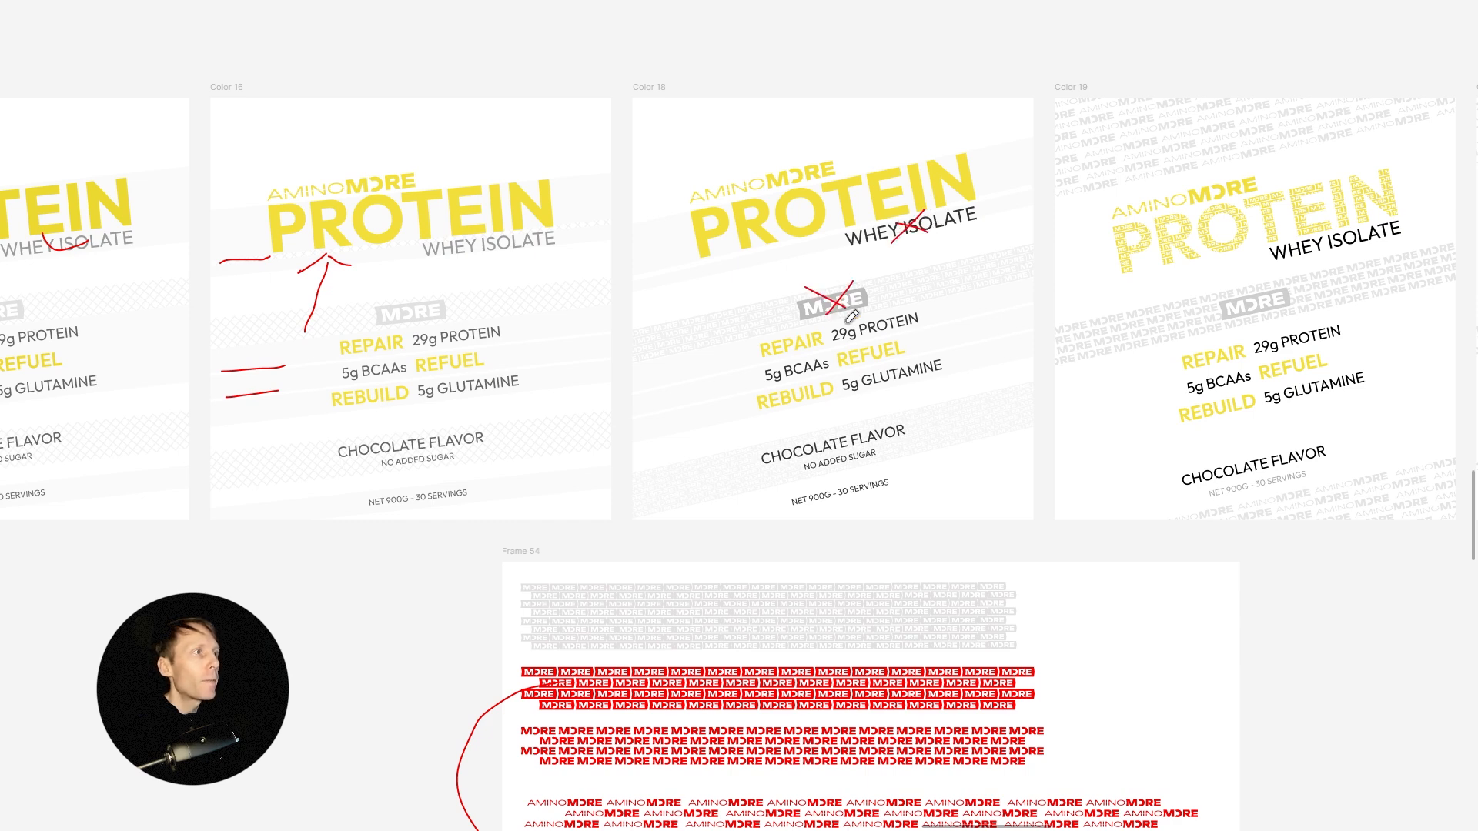
mouse_move(566, 221)
left_mouse_down()
mouse_move(732, 253)
mouse_move(708, 259)
left_mouse_up()
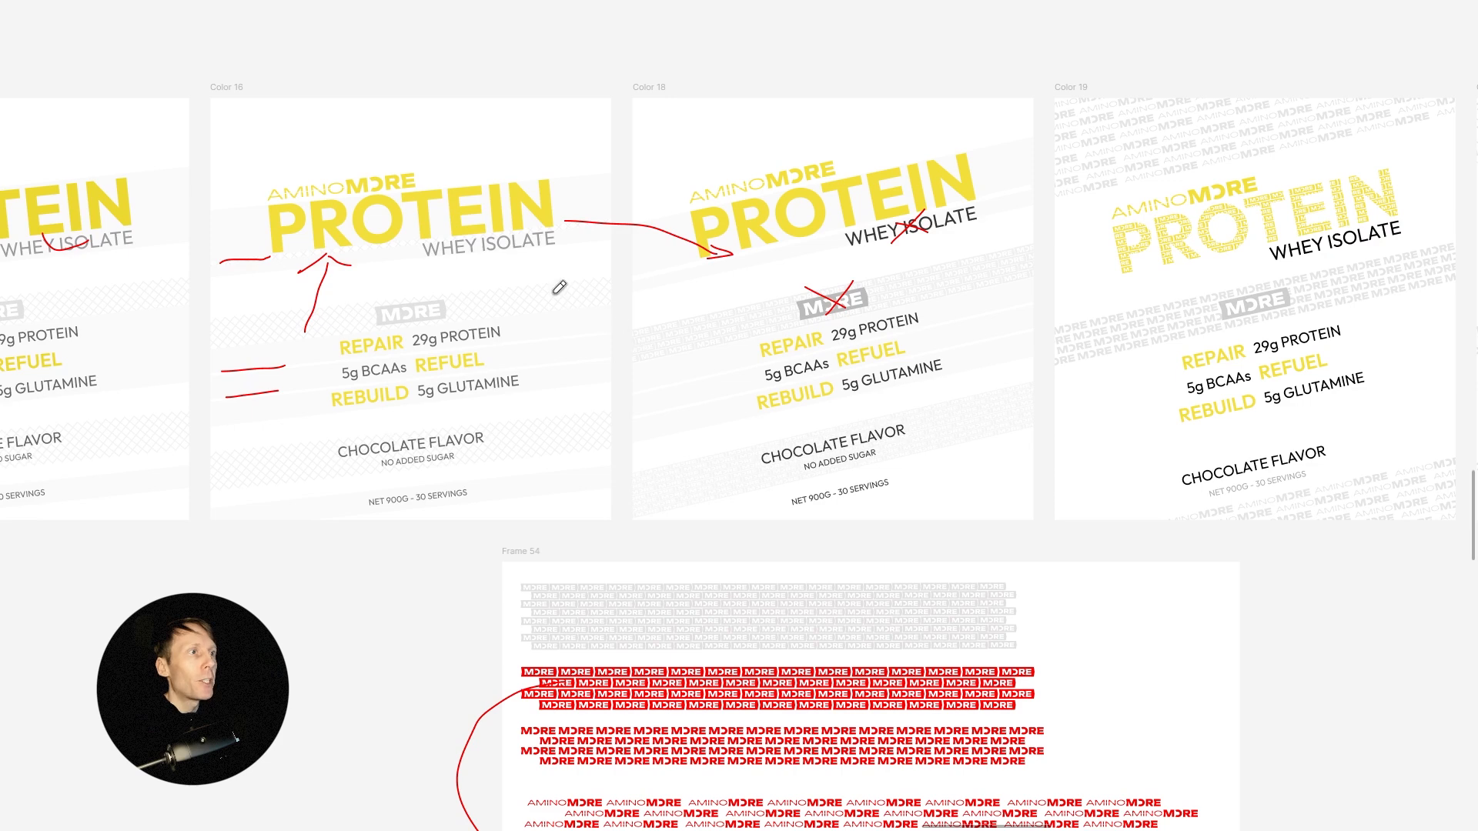
mouse_move(547, 292)
left_mouse_down()
mouse_move(733, 322)
mouse_move(705, 330)
left_mouse_up()
mouse_move(572, 428)
left_mouse_down()
mouse_move(733, 461)
mouse_move(695, 473)
left_mouse_up()
scroll(674, 394, "down", 5)
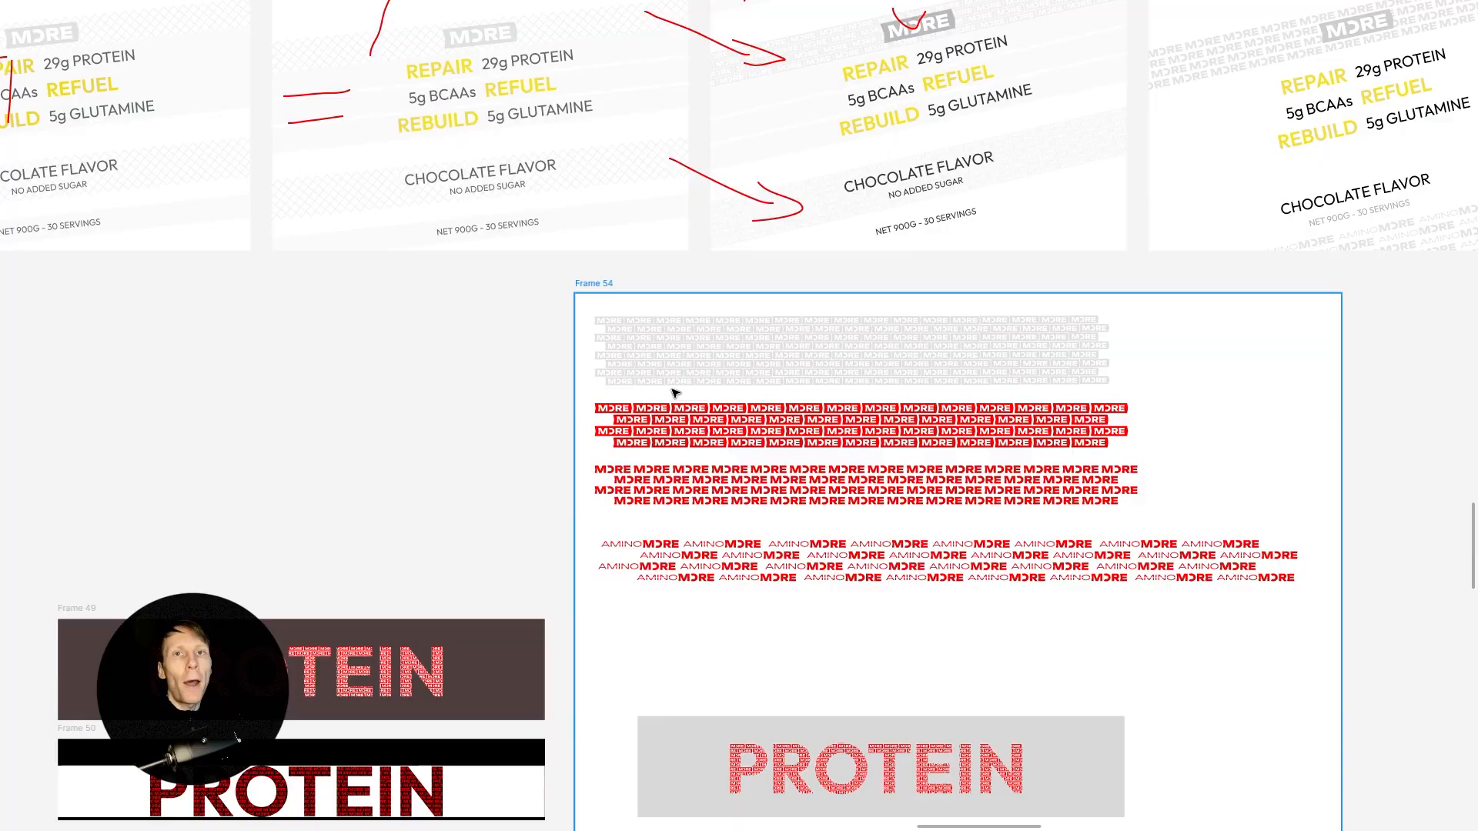
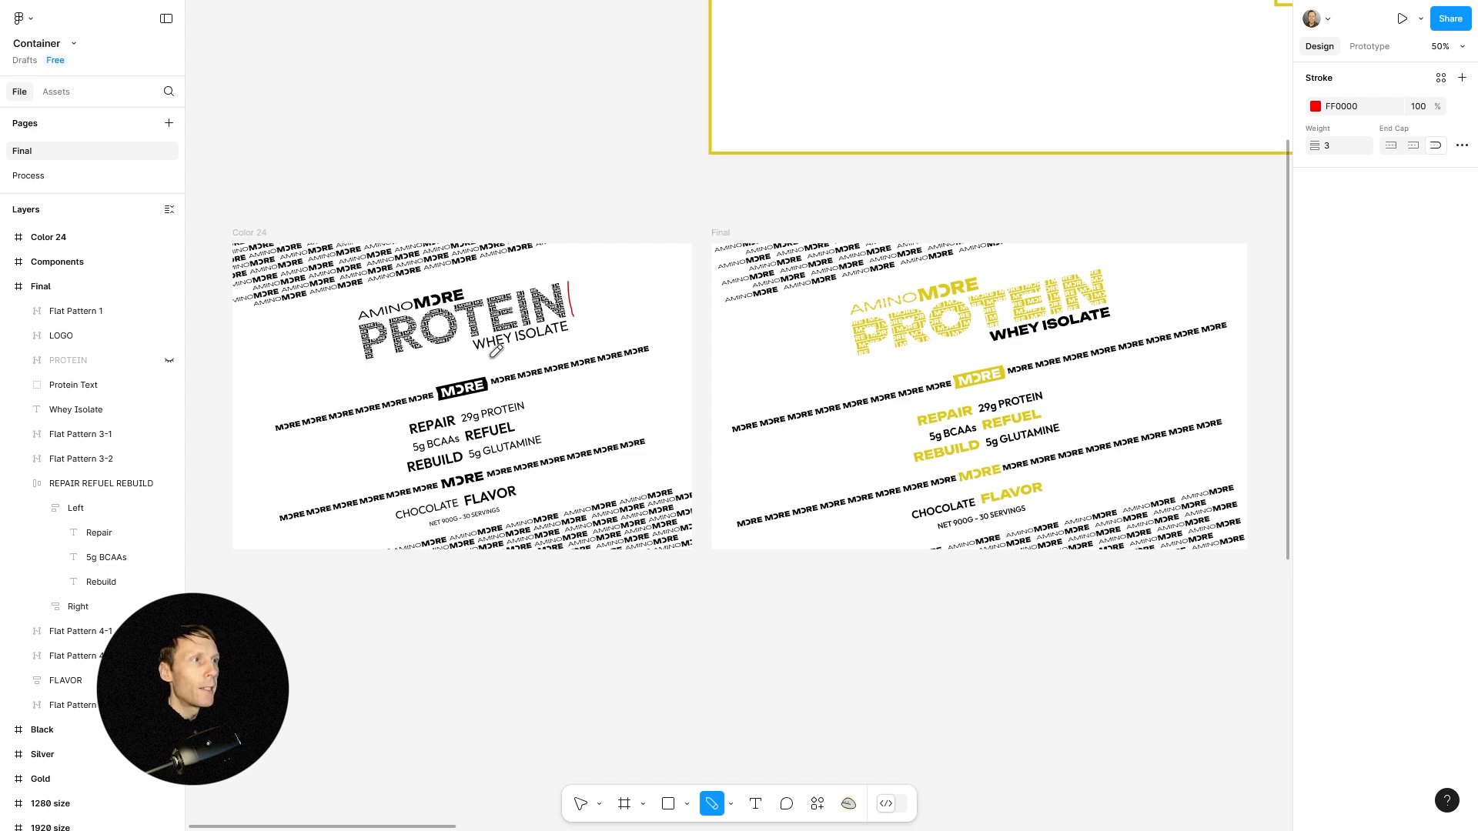
Underline WHEY ISOLATE, REPAIR, REFUEL, REBUILD, FLAVOR and the AMINOMORE logo in red on the Color 24 frame.
left_click_drag(477, 355, 559, 338)
left_click_drag(409, 435, 514, 434)
mouse_move(410, 472)
left_mouse_down()
mouse_move(463, 460)
mouse_move(508, 503)
mouse_move(527, 498)
left_mouse_up()
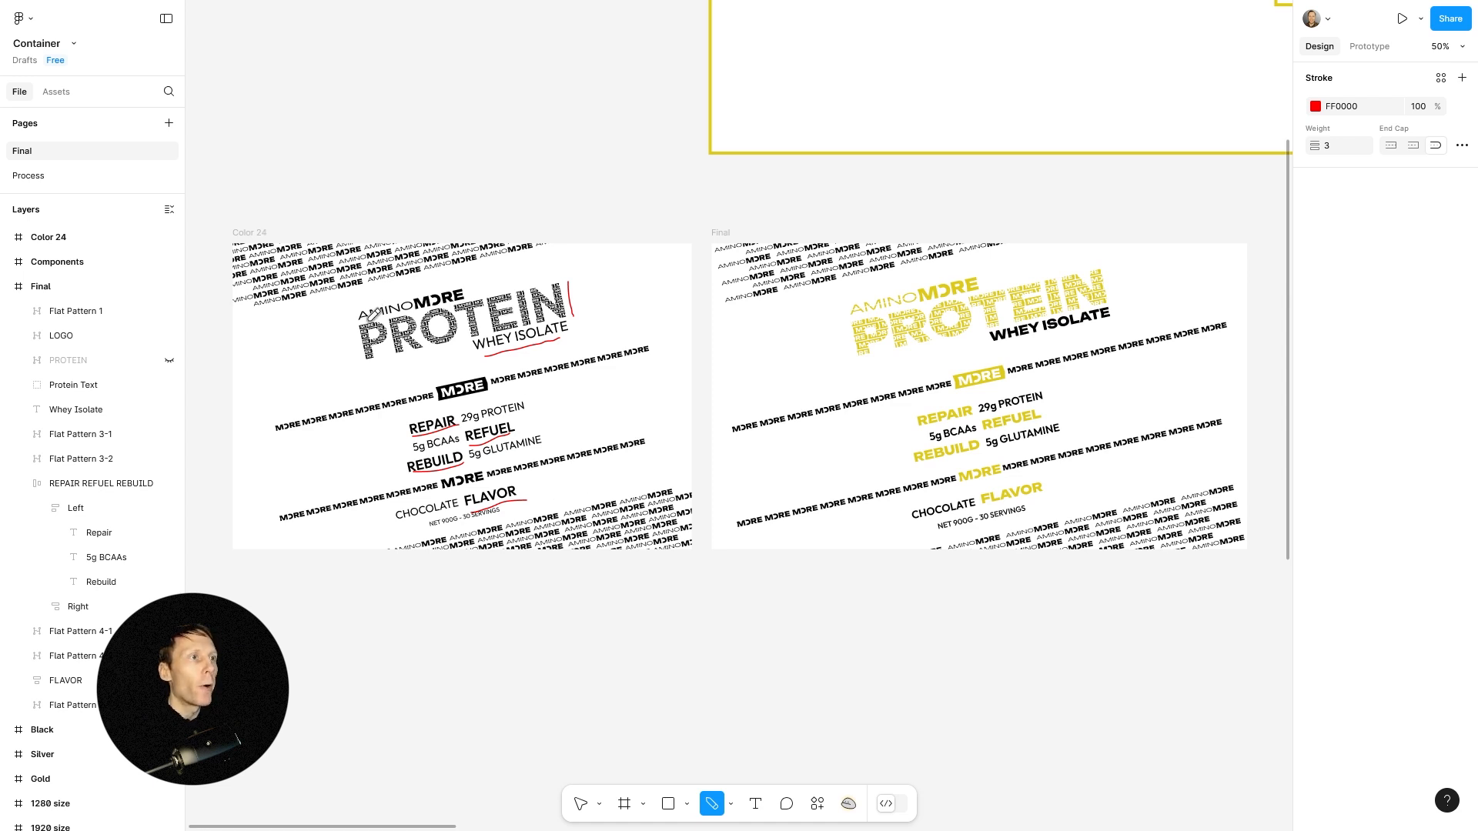
left_click_drag(367, 317, 464, 298)
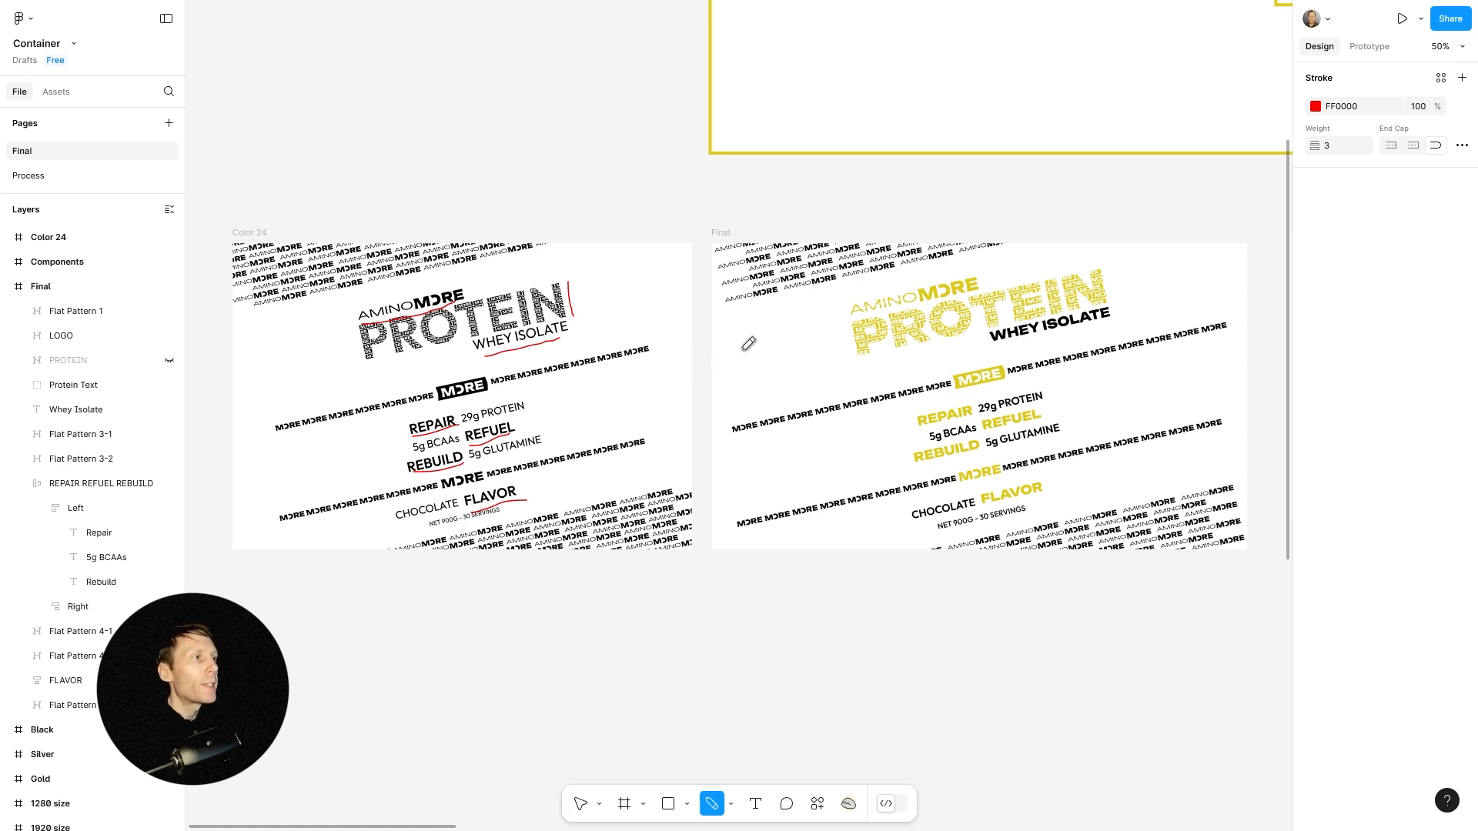
Mark PROTEIN and WHEY ISOLATE with red side strokes on the Final frame, and underline REPAIR, REFUEL, REBUILD and FLAVOR.
left_click_drag(839, 326, 843, 361)
left_click_drag(982, 336, 985, 351)
left_click_drag(926, 425, 1036, 416)
left_click_drag(917, 463, 971, 453)
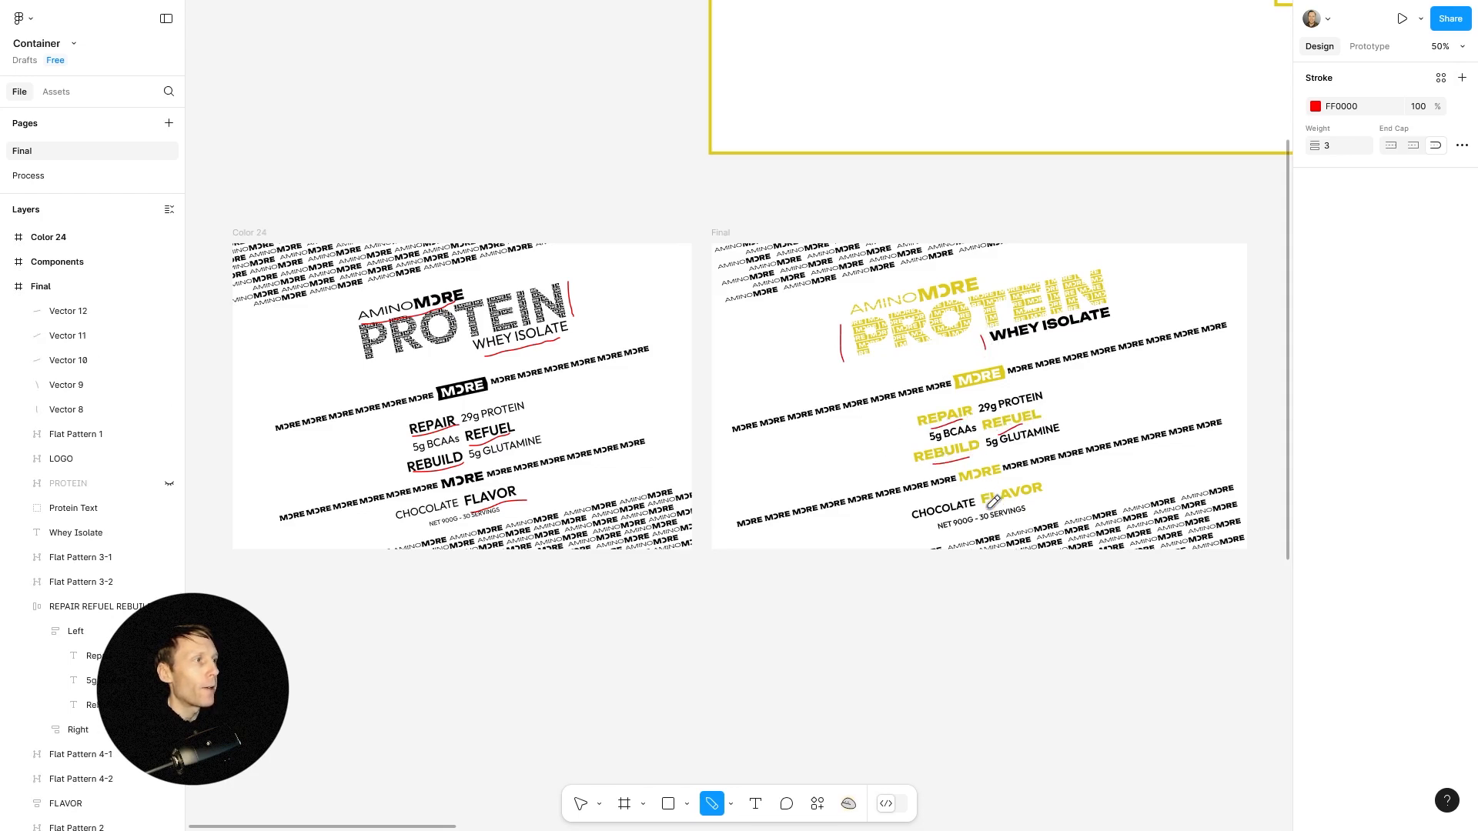
left_click_drag(988, 506, 1041, 500)
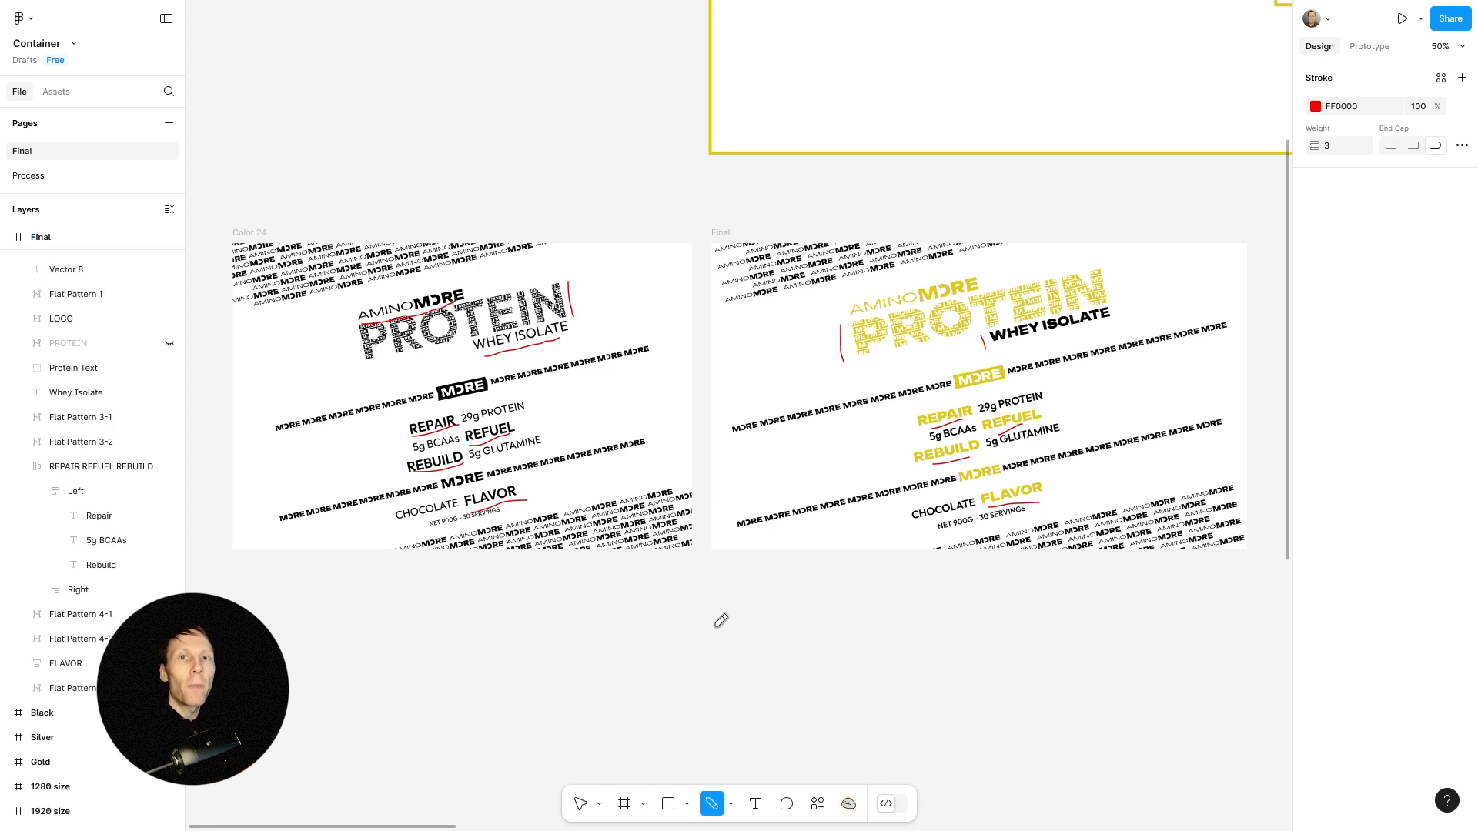
Underline the net weight, ingredient amounts and CHOCOLATE on Color 24, and draw arrows to the matching text on the Final frame.
mouse_move(429, 532)
left_mouse_down()
mouse_move(508, 507)
mouse_move(908, 532)
left_mouse_up()
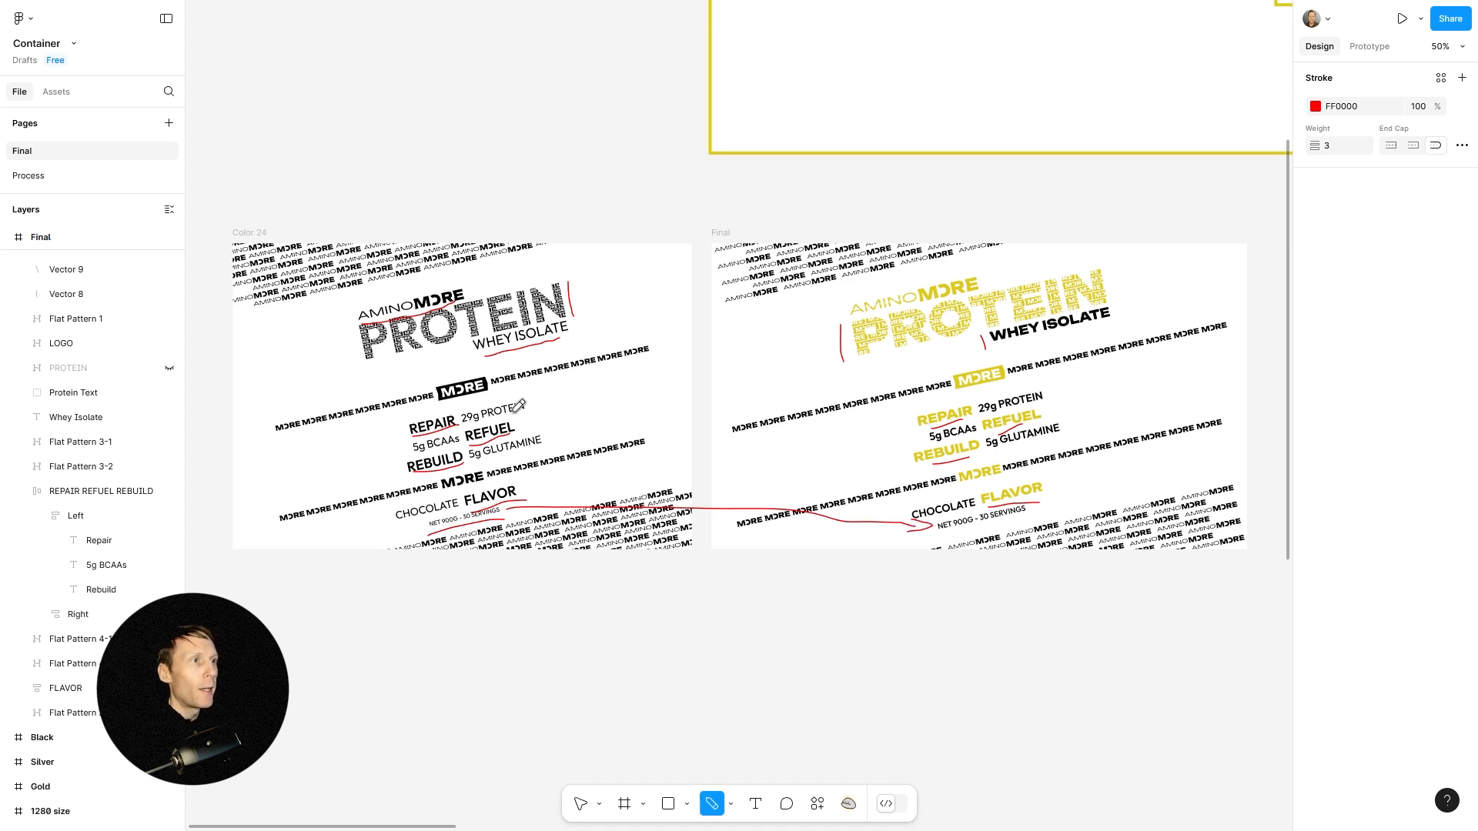
left_click_drag(461, 422, 524, 413)
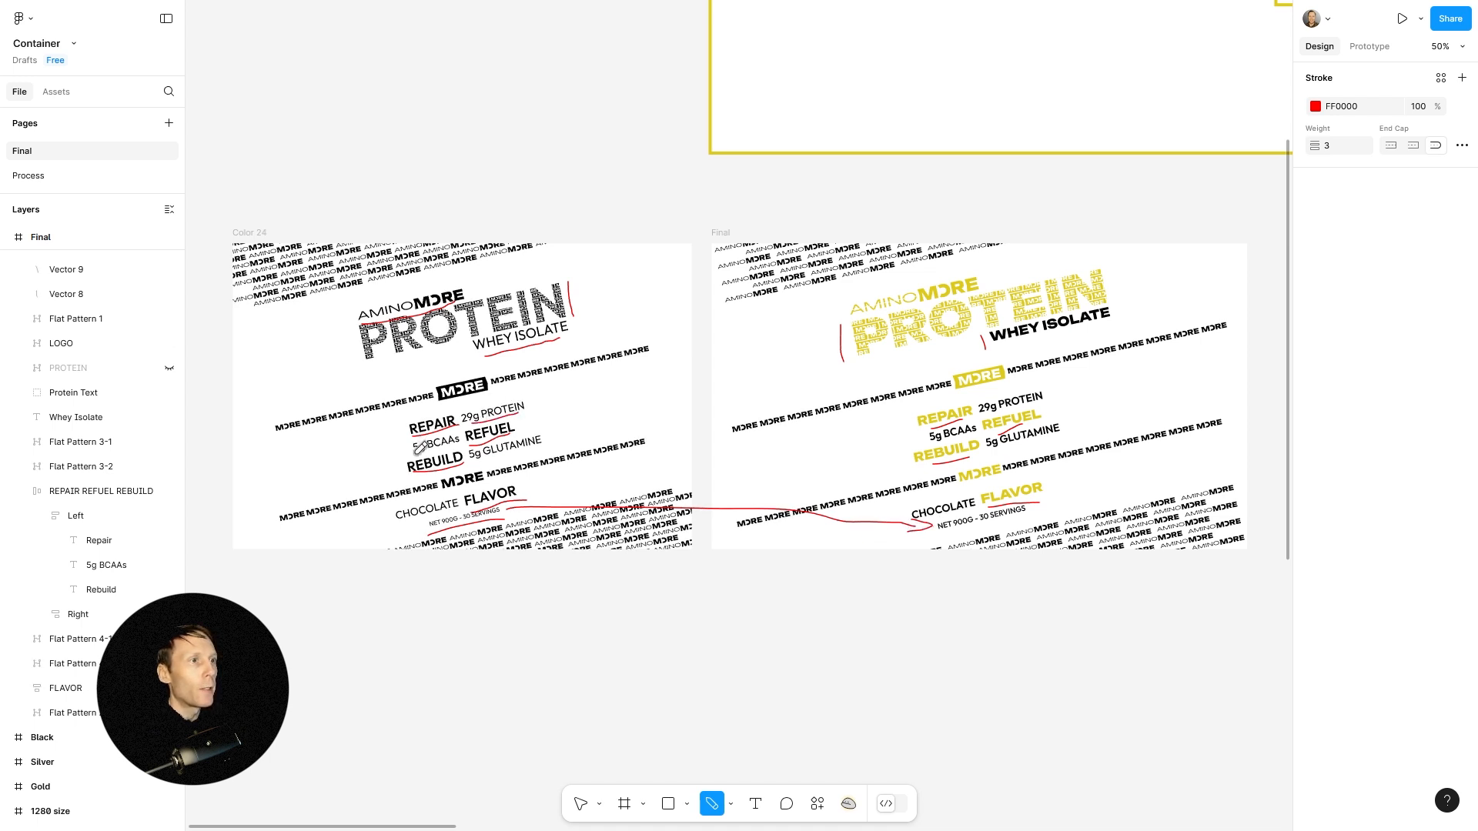
left_click_drag(414, 454, 541, 439)
left_click_drag(396, 519, 457, 501)
left_click_drag(529, 403, 926, 427)
Check the font weight of the 5g BCAAs text in the Final frame.
key("Escape")
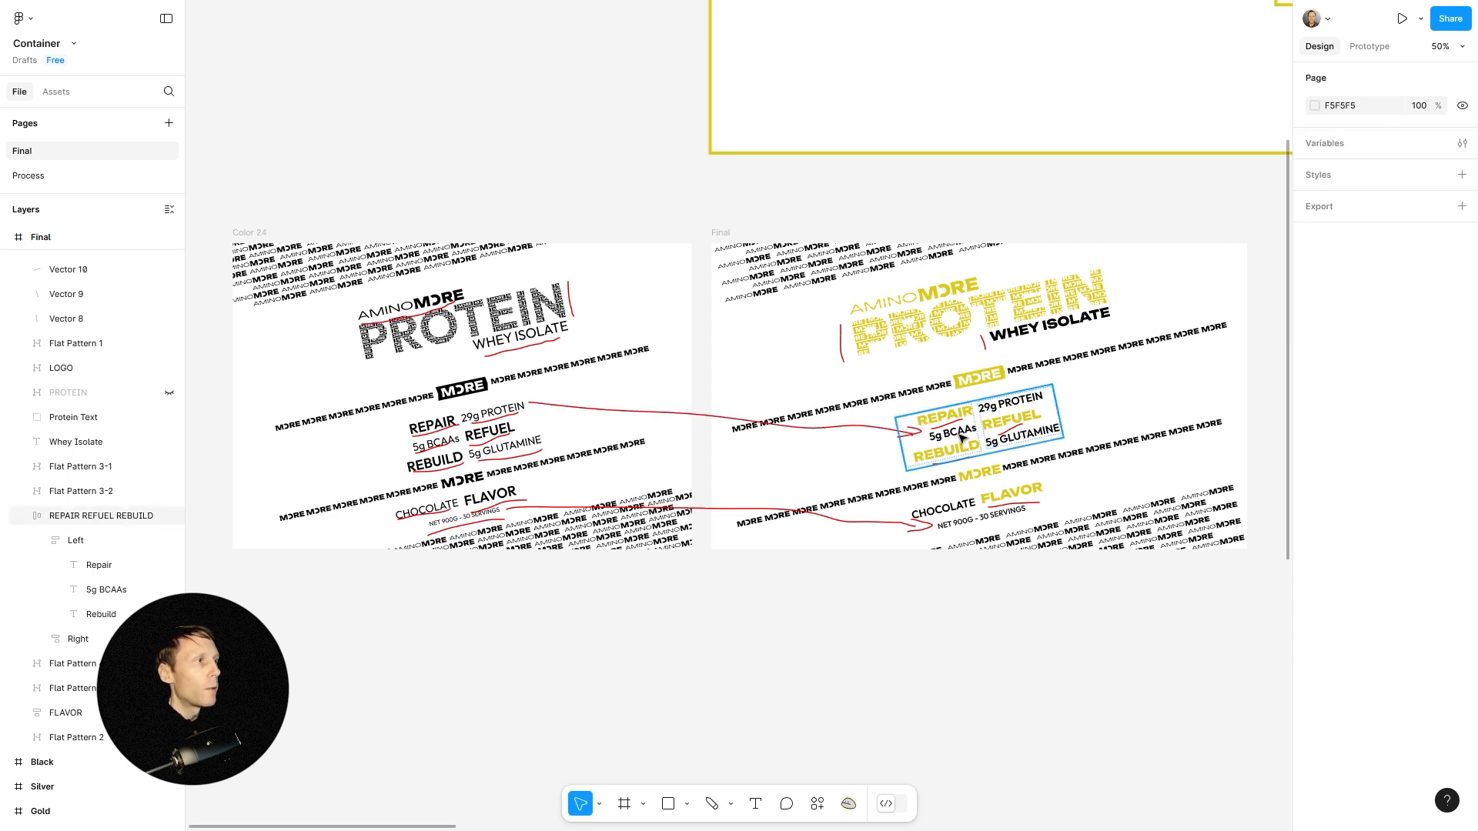
left_click(959, 436)
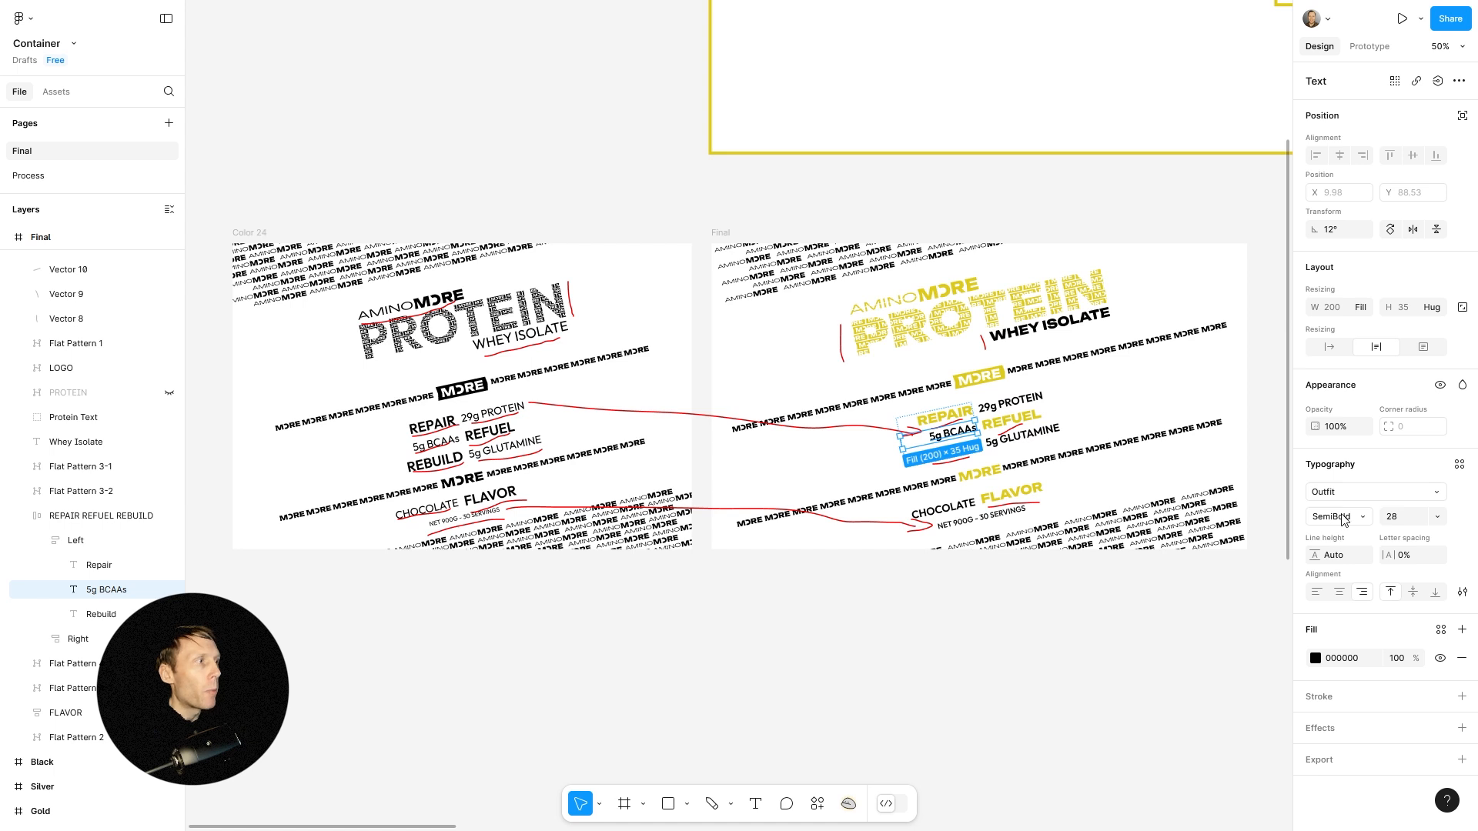
Draw red strokes along both MORE strips and the upper and lower AMINOMORE patterns on the Final frame.
key("shift+p")
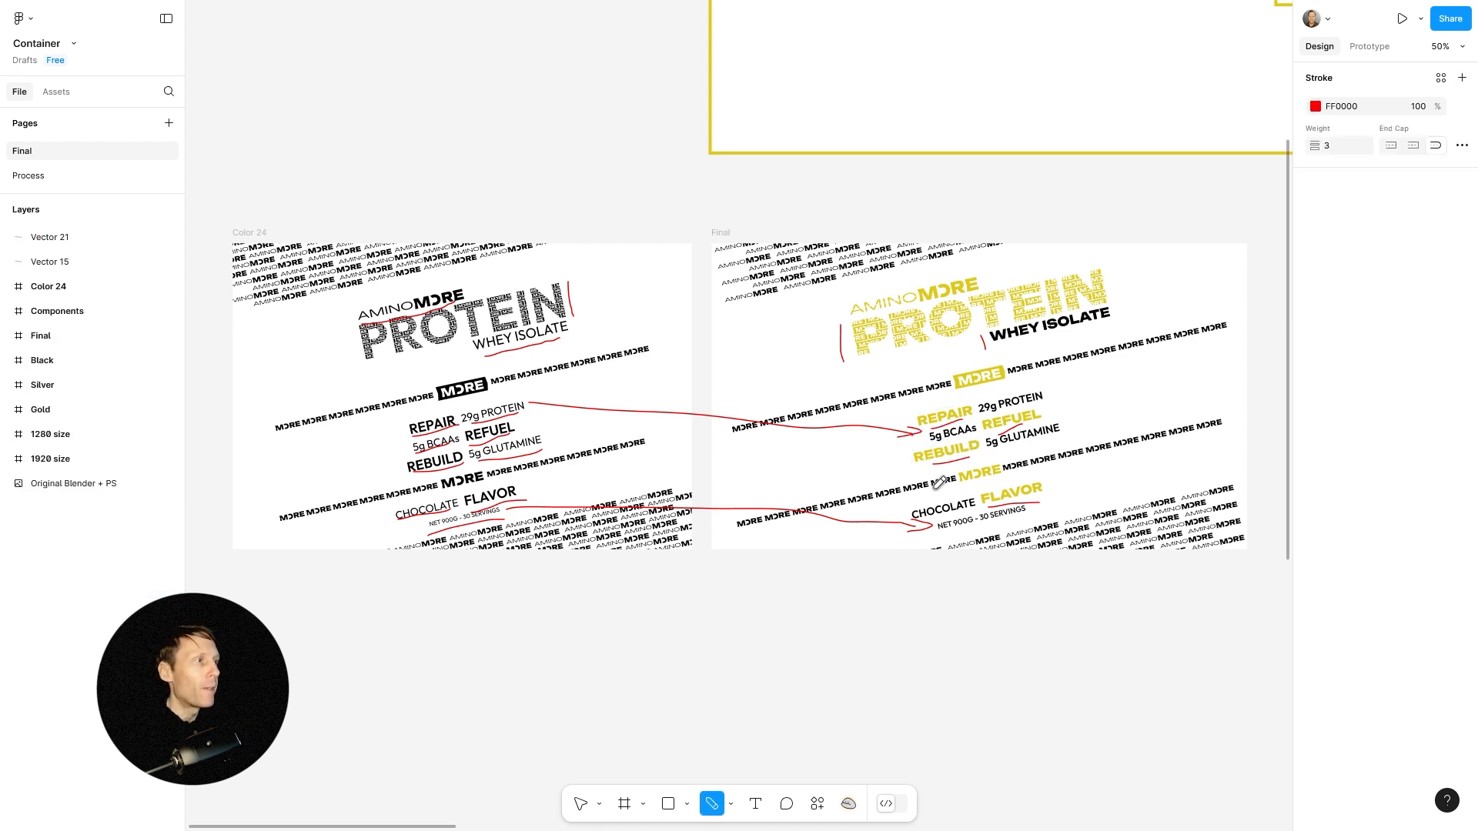
left_click_drag(942, 485, 745, 536)
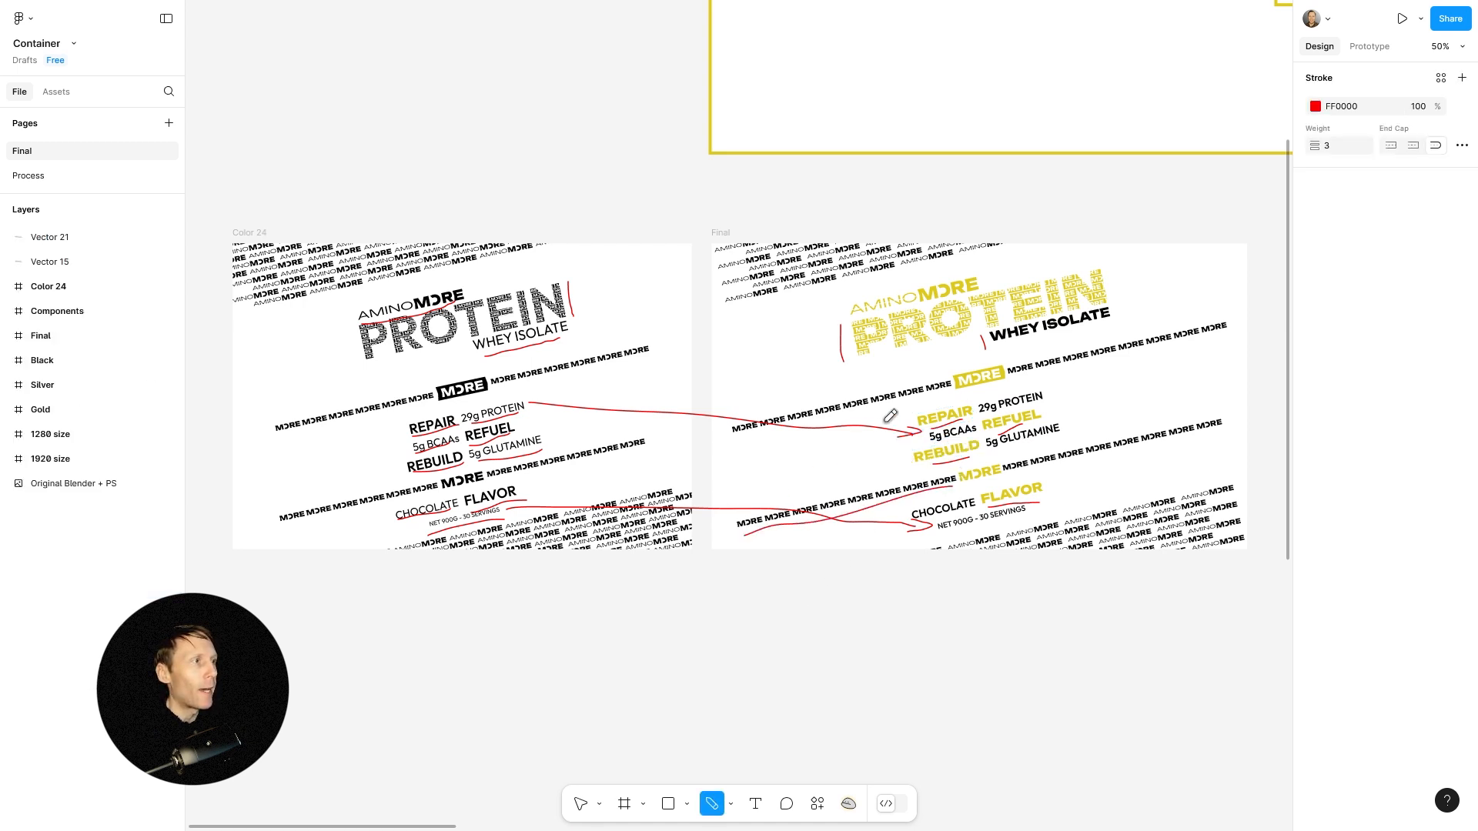
left_click_drag(951, 383, 757, 426)
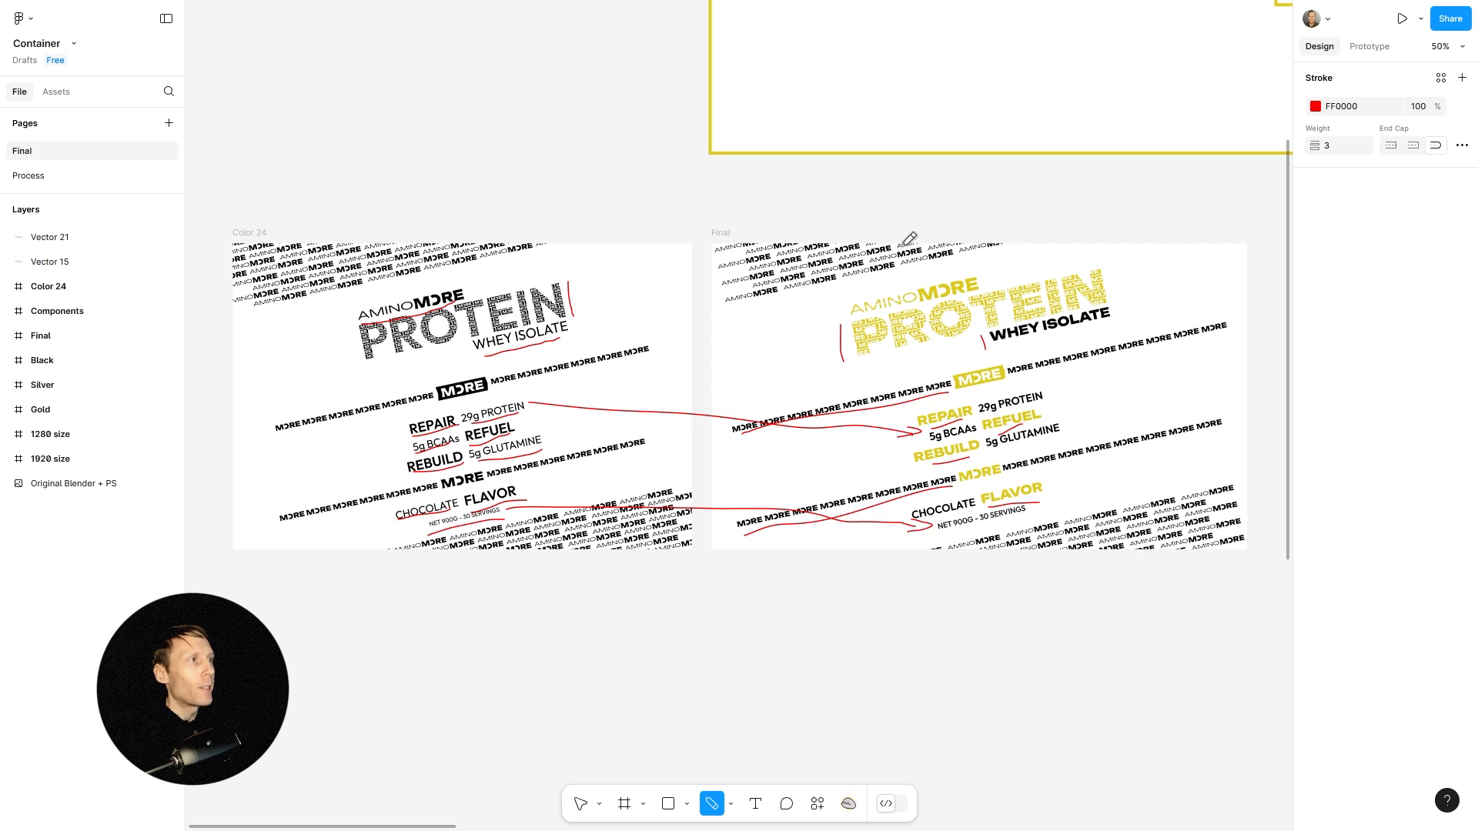
left_click_drag(952, 253, 727, 298)
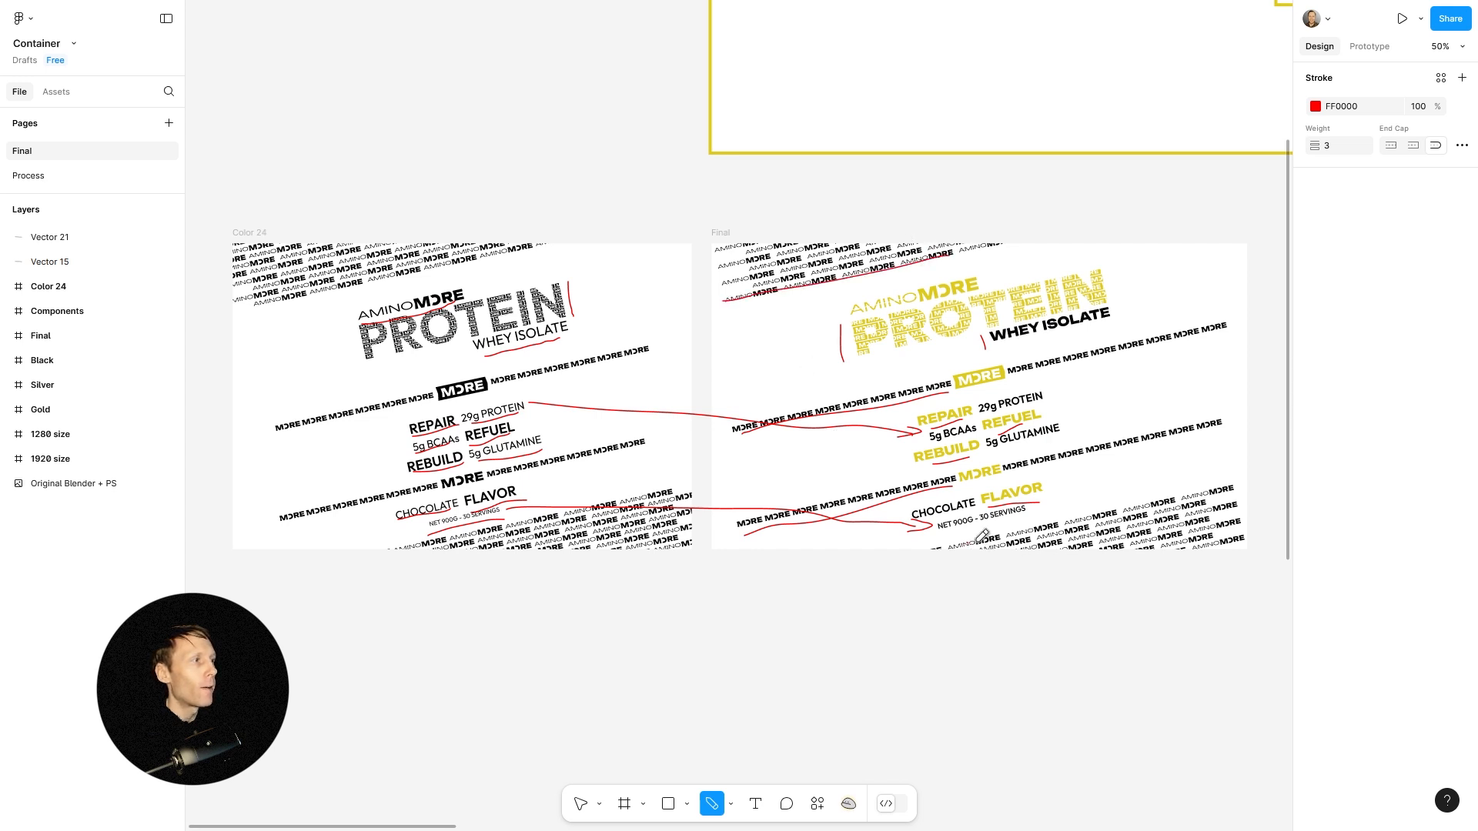
left_click_drag(979, 540, 1218, 487)
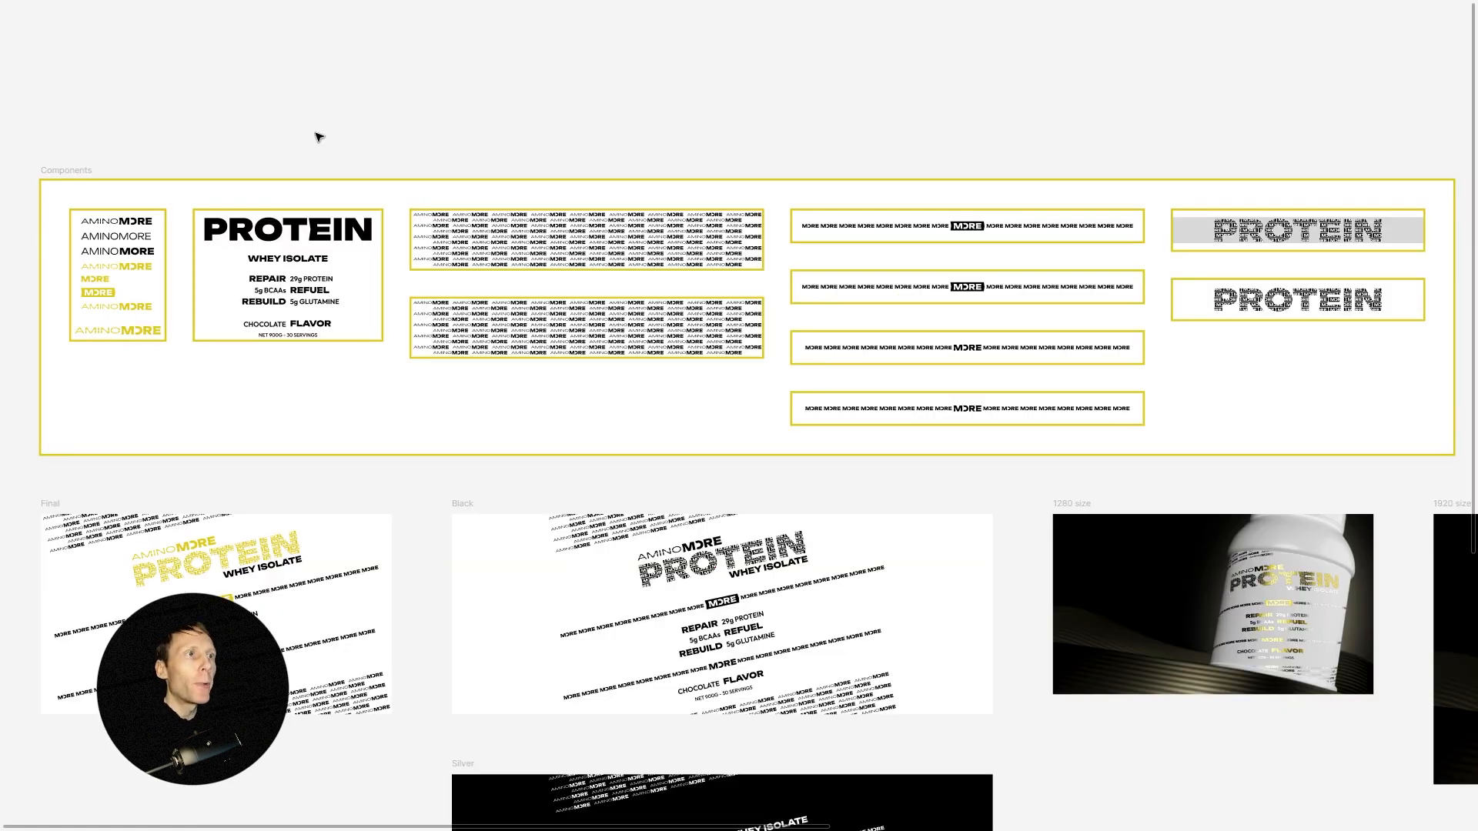
Examine the Components frame group by group: logo variations, label text, AMINOMORE patterns, MORE strips and patterned PROTEIN lettering.
left_click(89, 171)
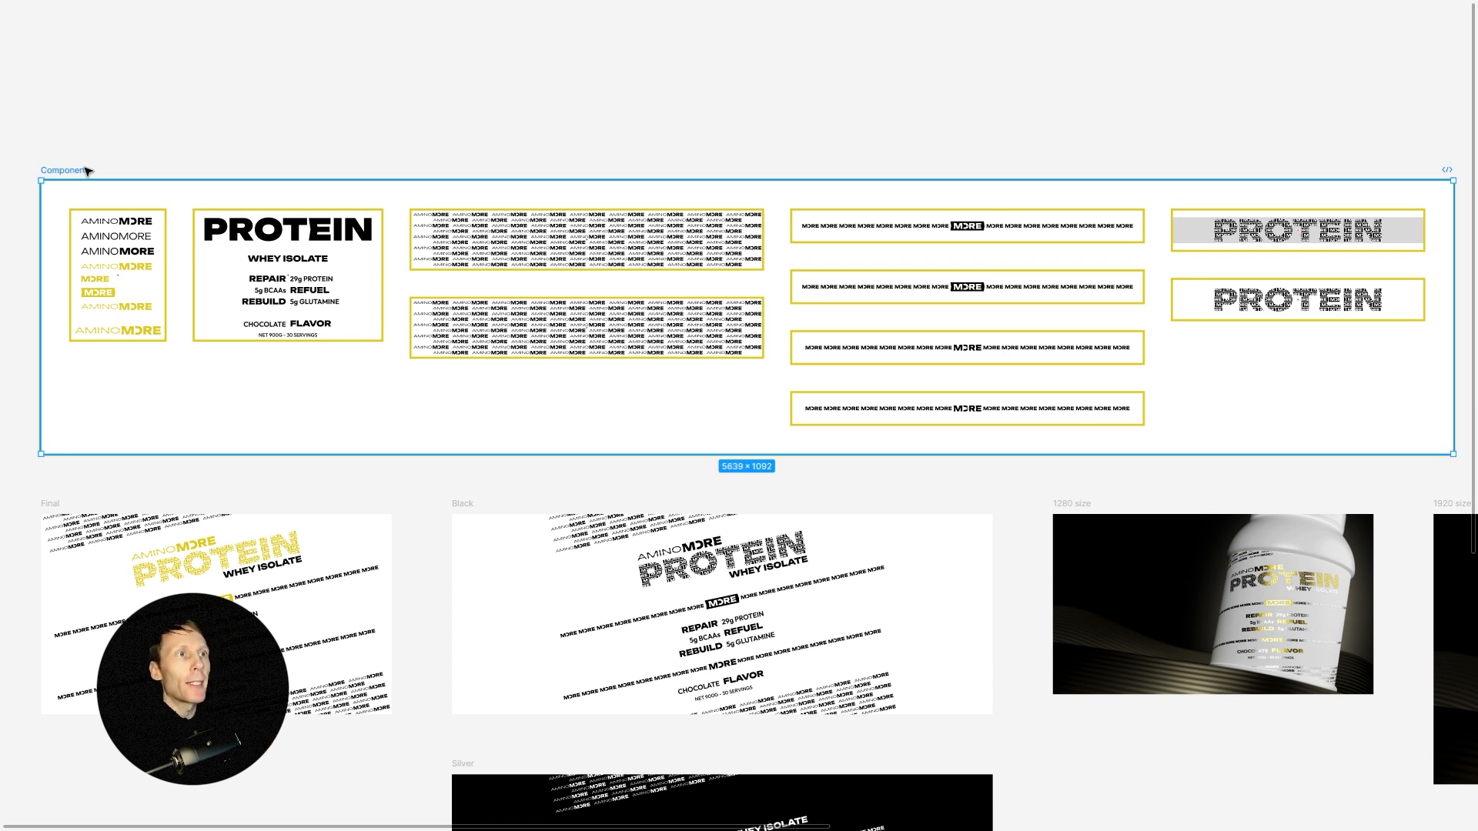
left_click(146, 225)
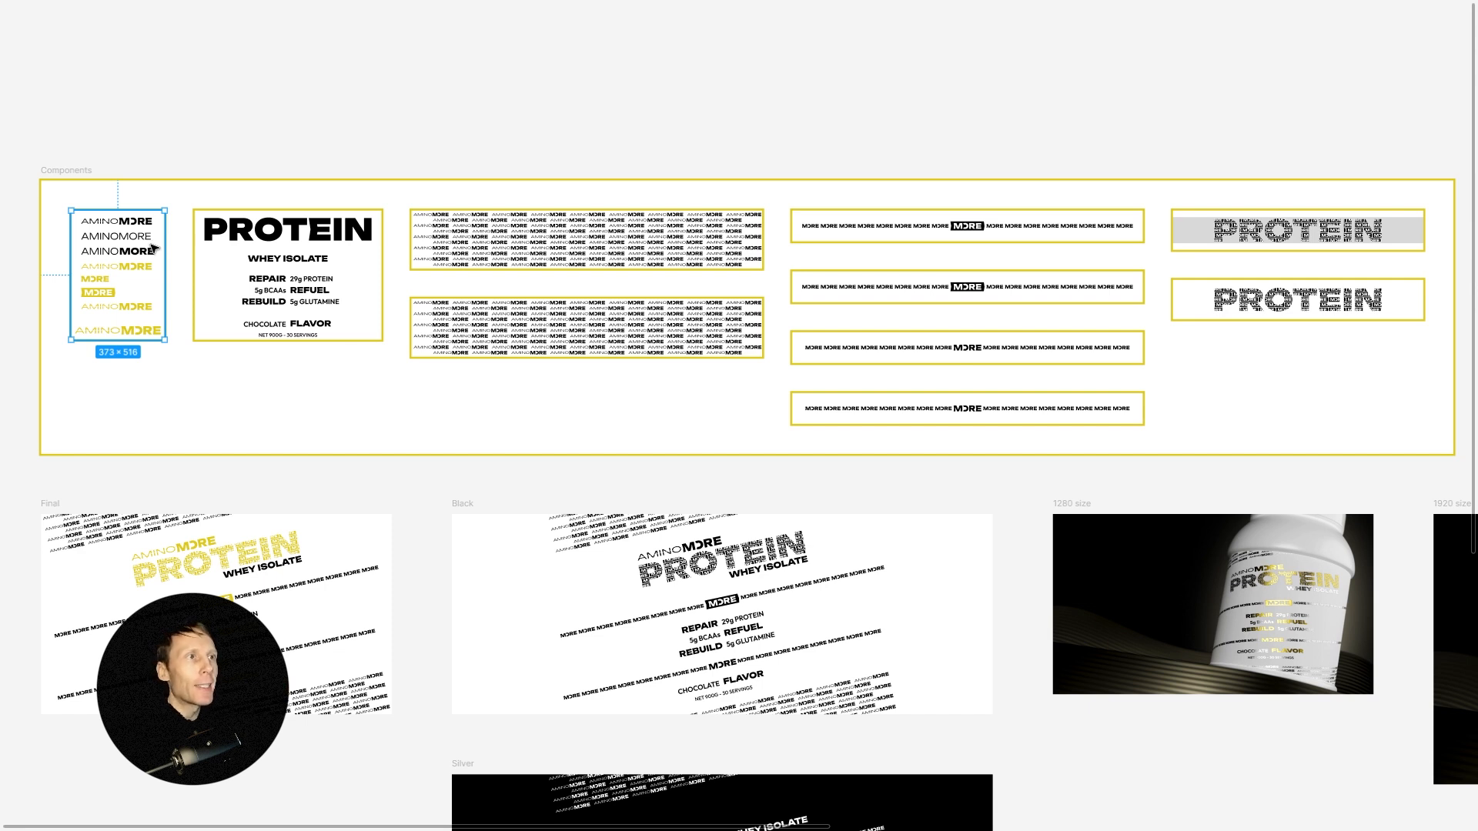
left_click(370, 253)
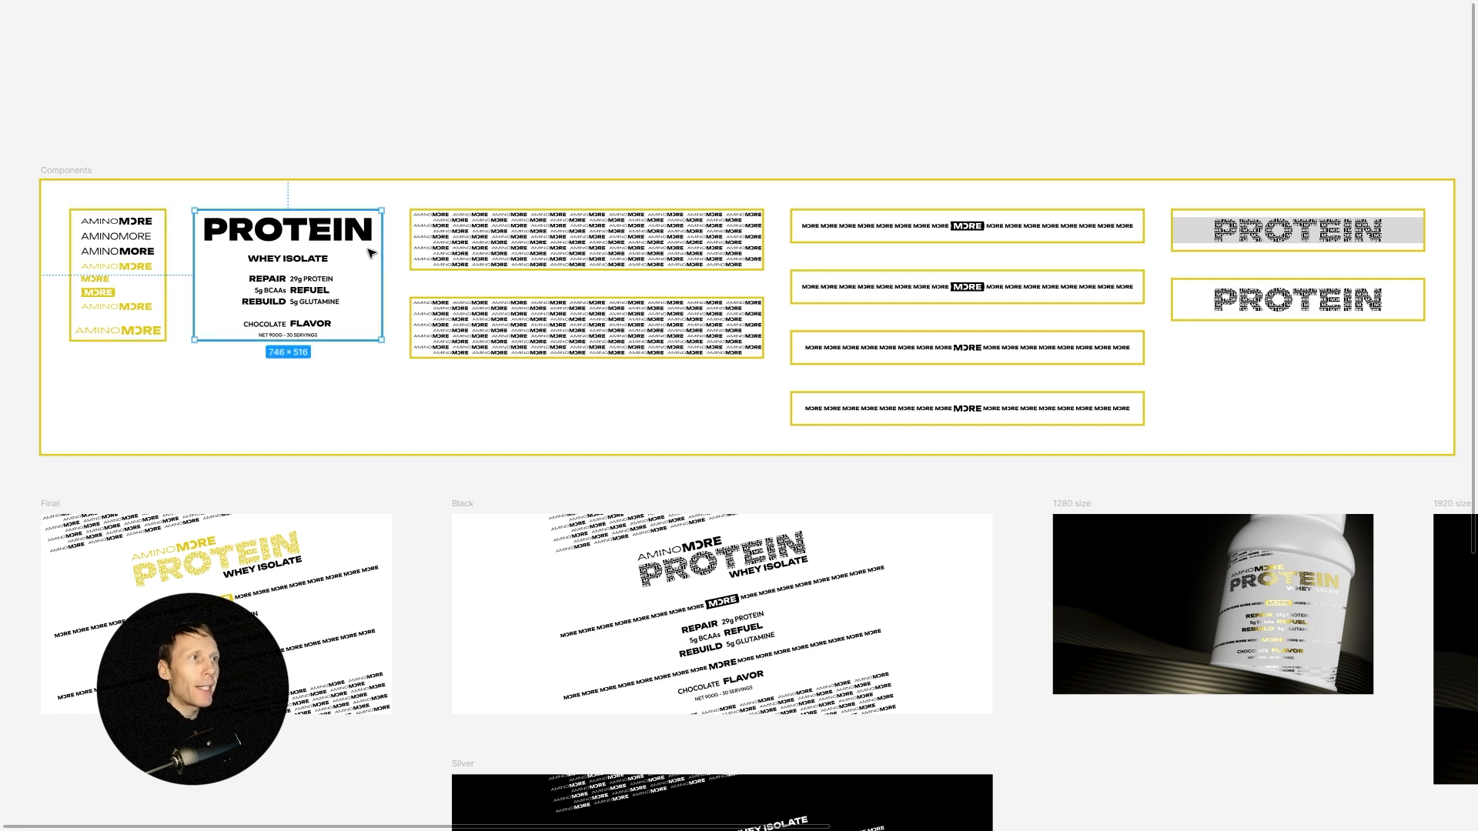
key("Tab")
key("Tab")
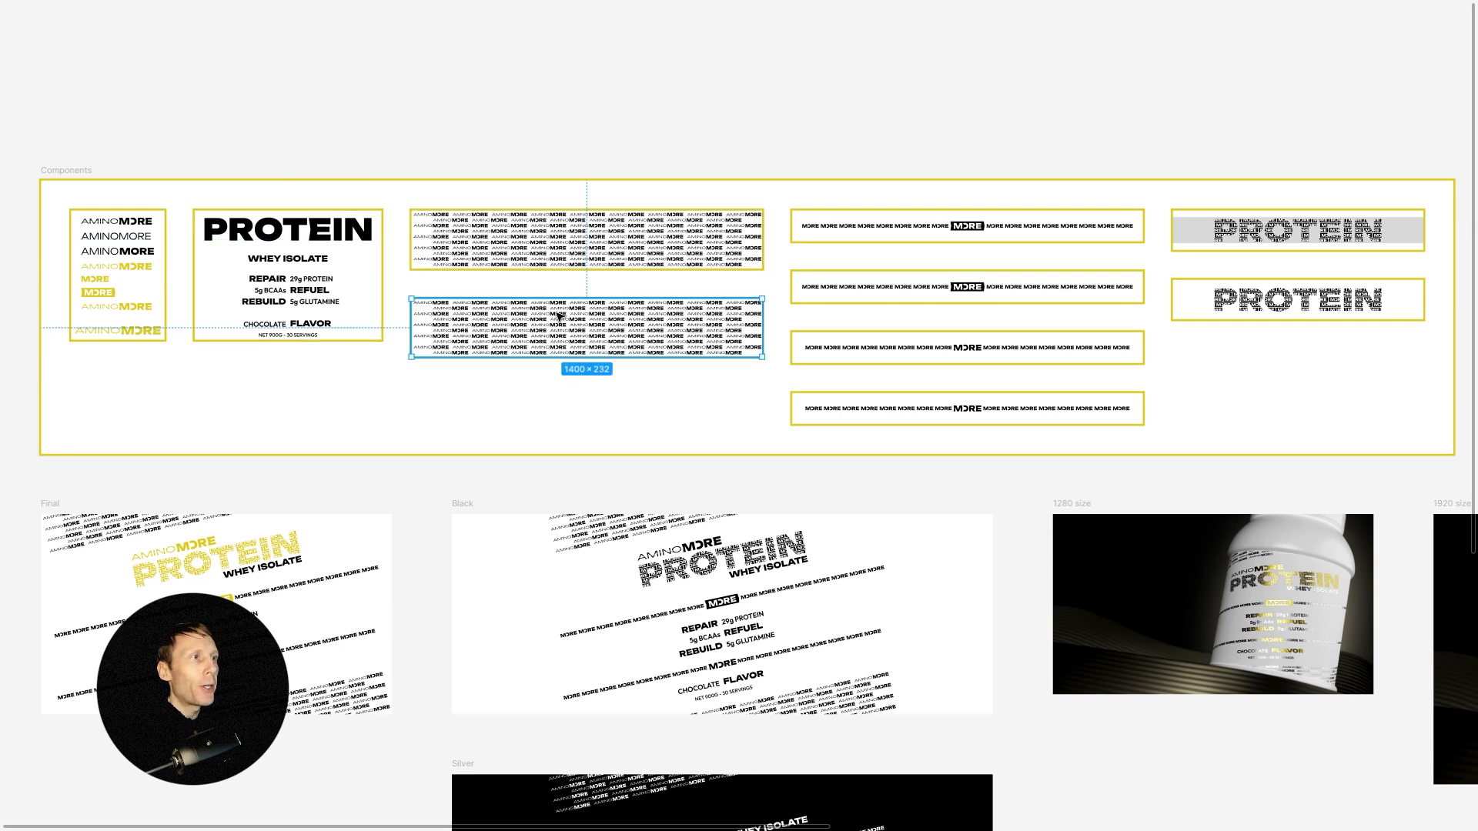
left_click(878, 228)
left_click(874, 288)
left_click(874, 348)
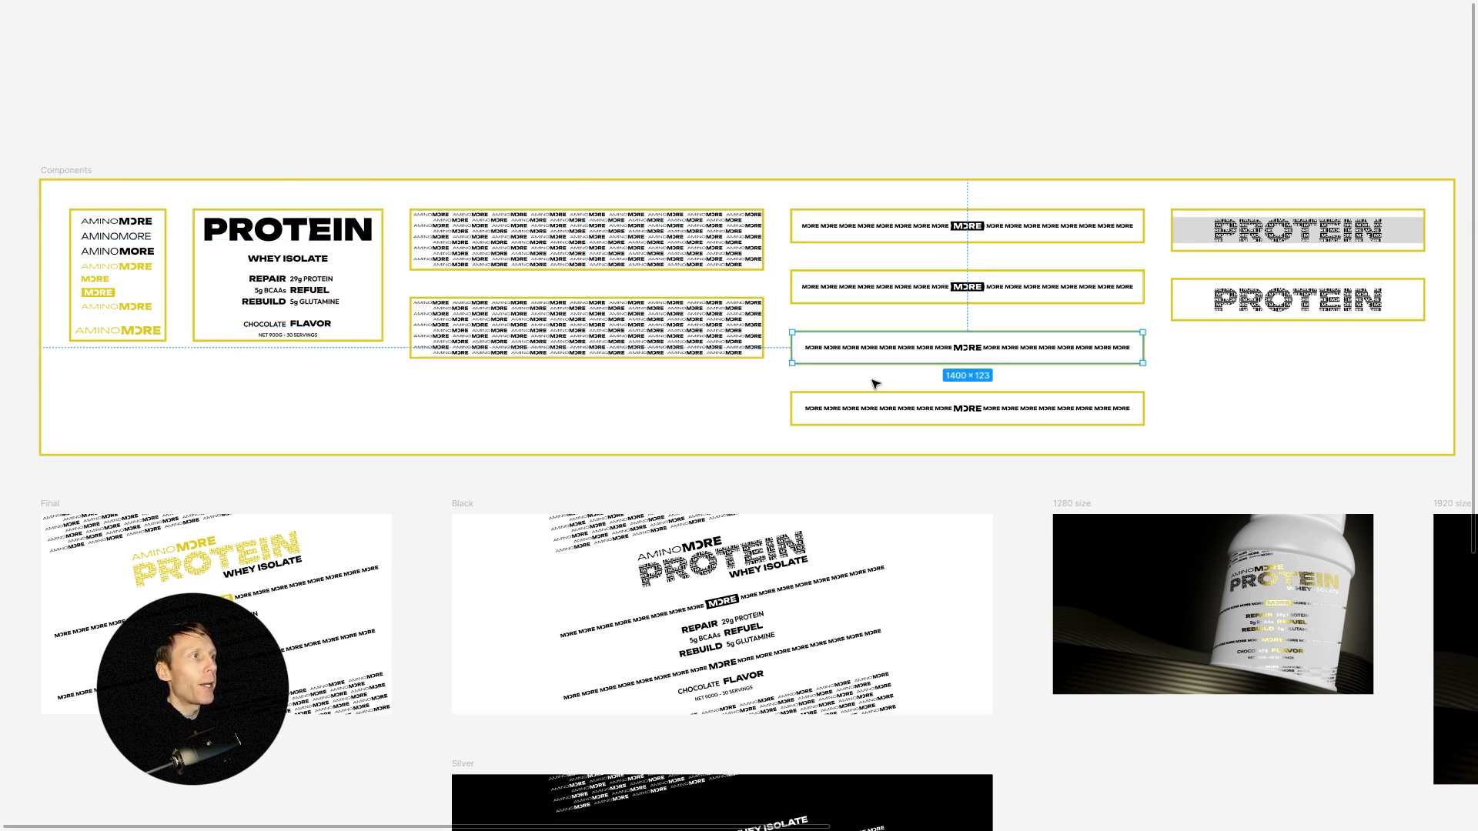
left_click(870, 406)
left_click(1199, 240)
left_click(1195, 297)
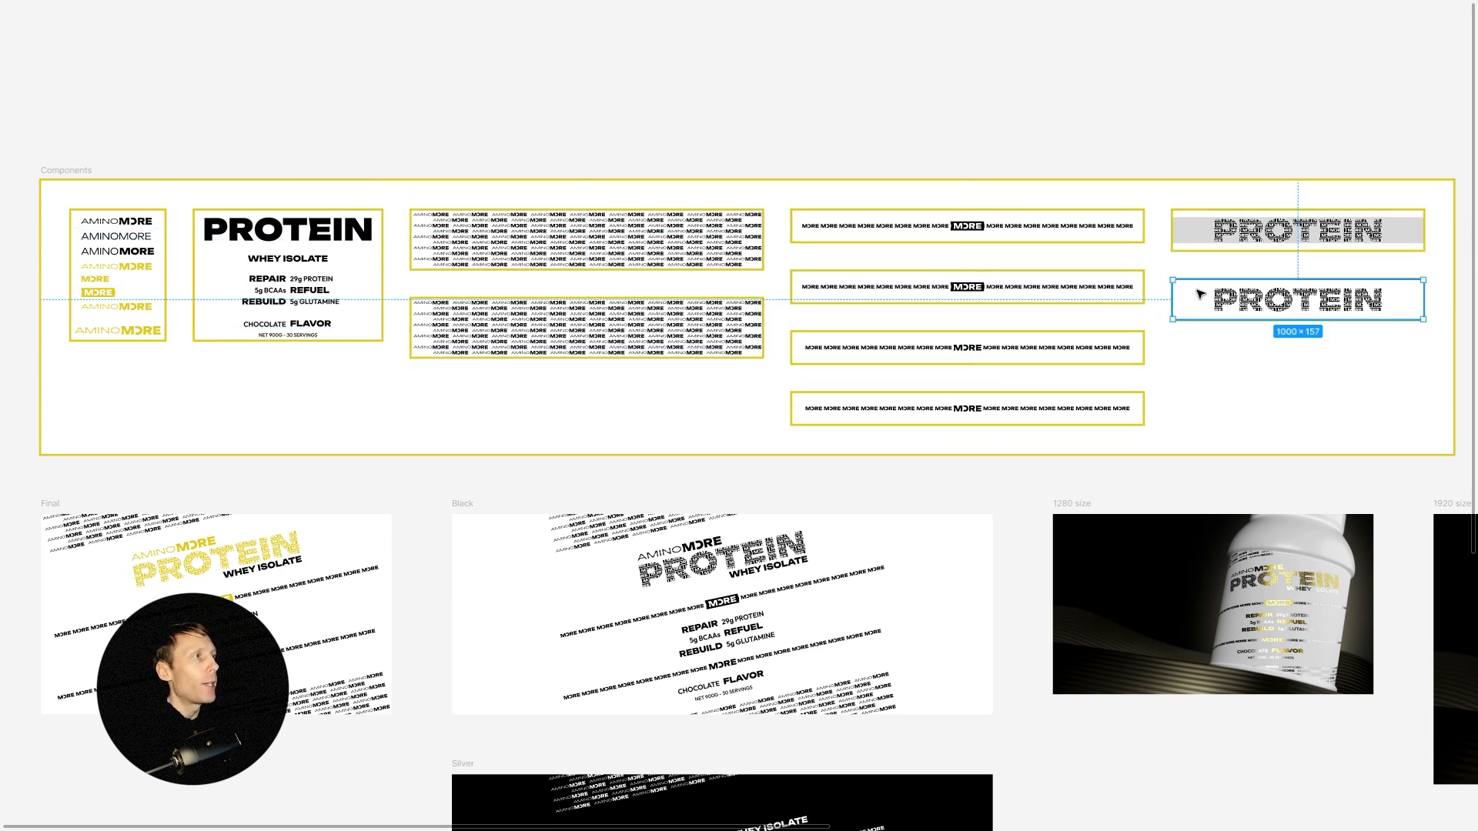
left_click(555, 234)
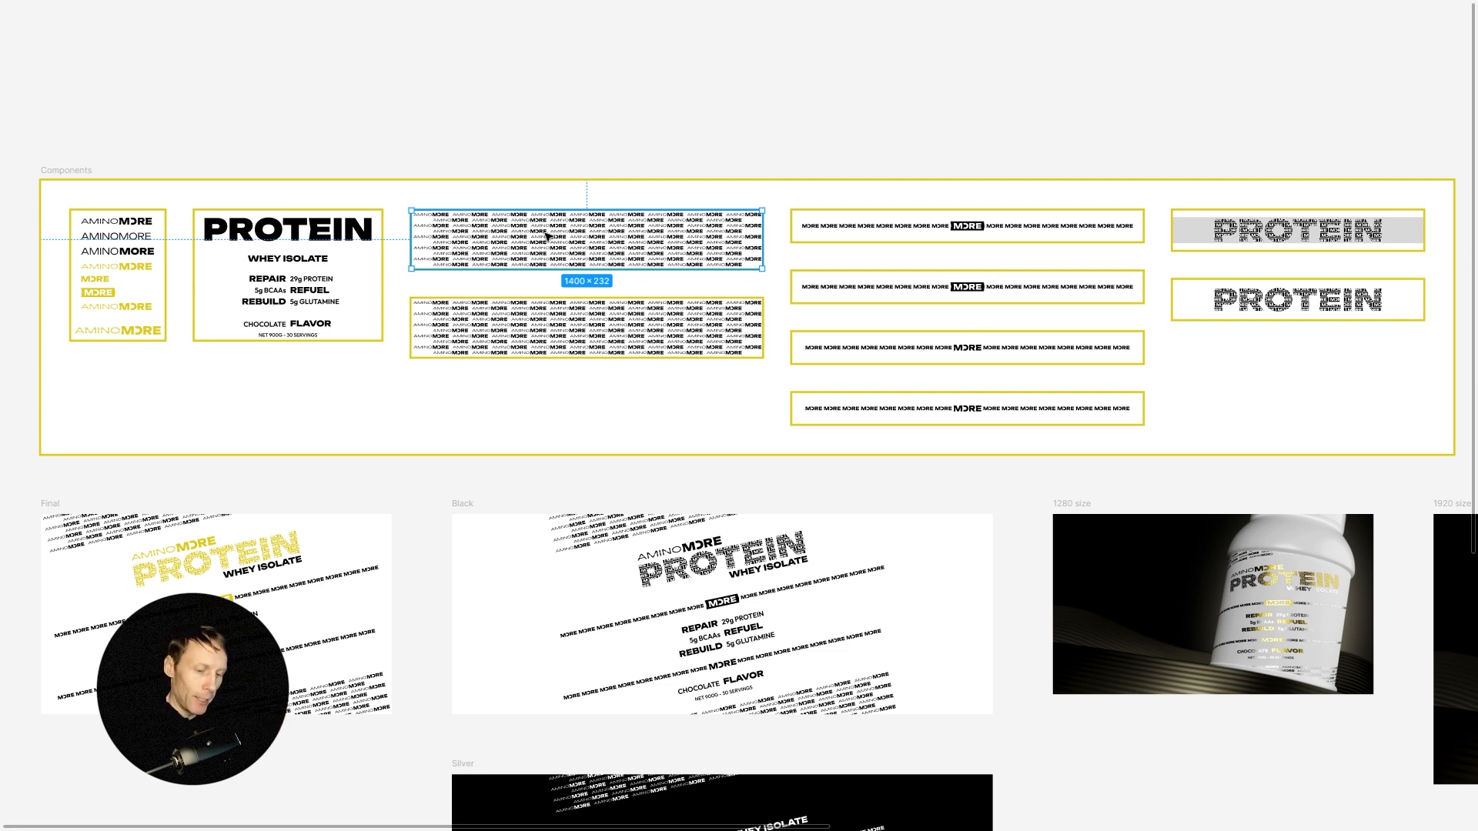
Compare how Pattern 1 and Pattern 2 are built by inspecting several Vector layers and the Flat Pattern 1 layer.
key("ctrl+backslash")
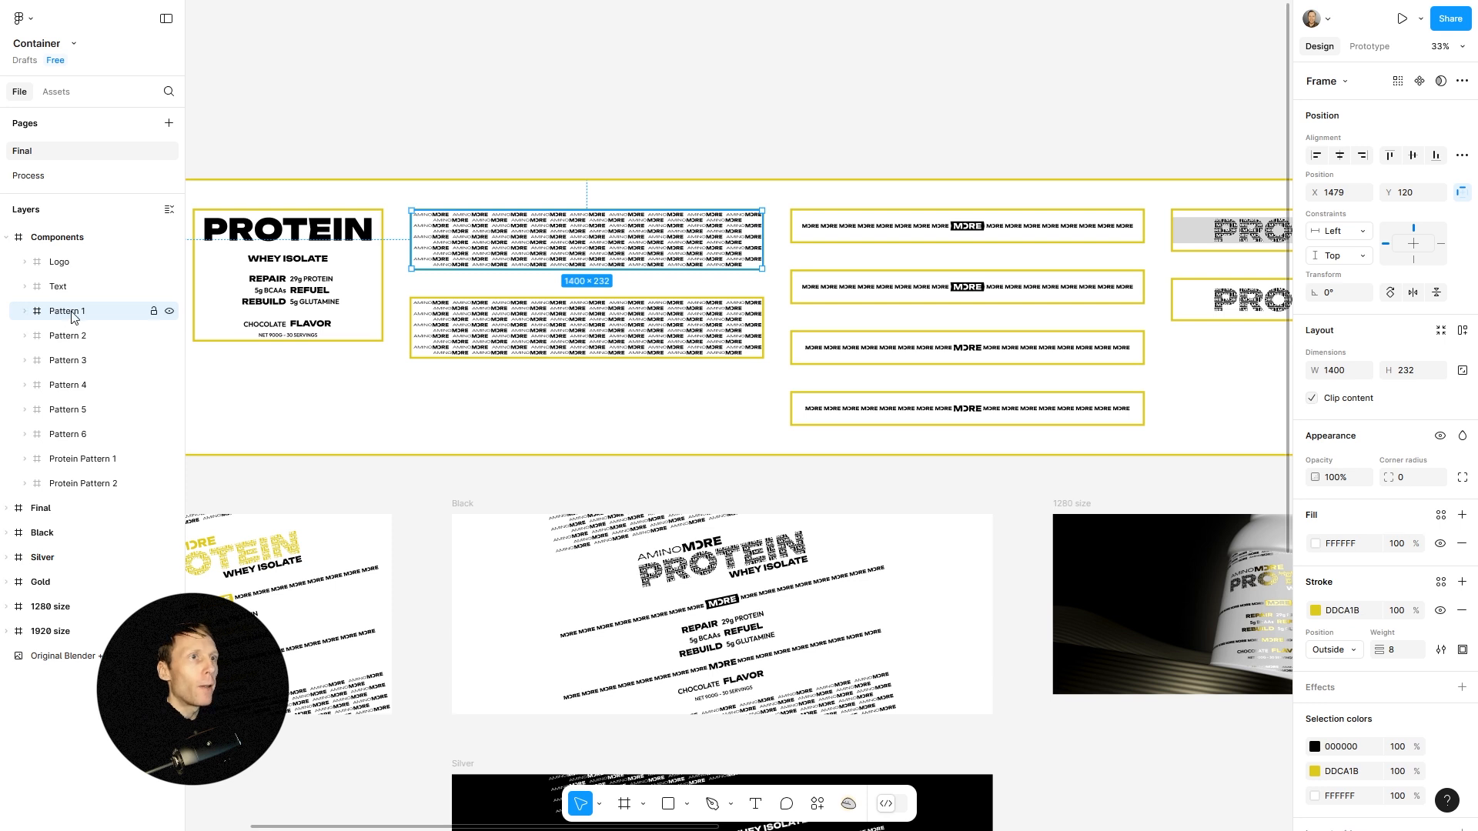
left_click(24, 311)
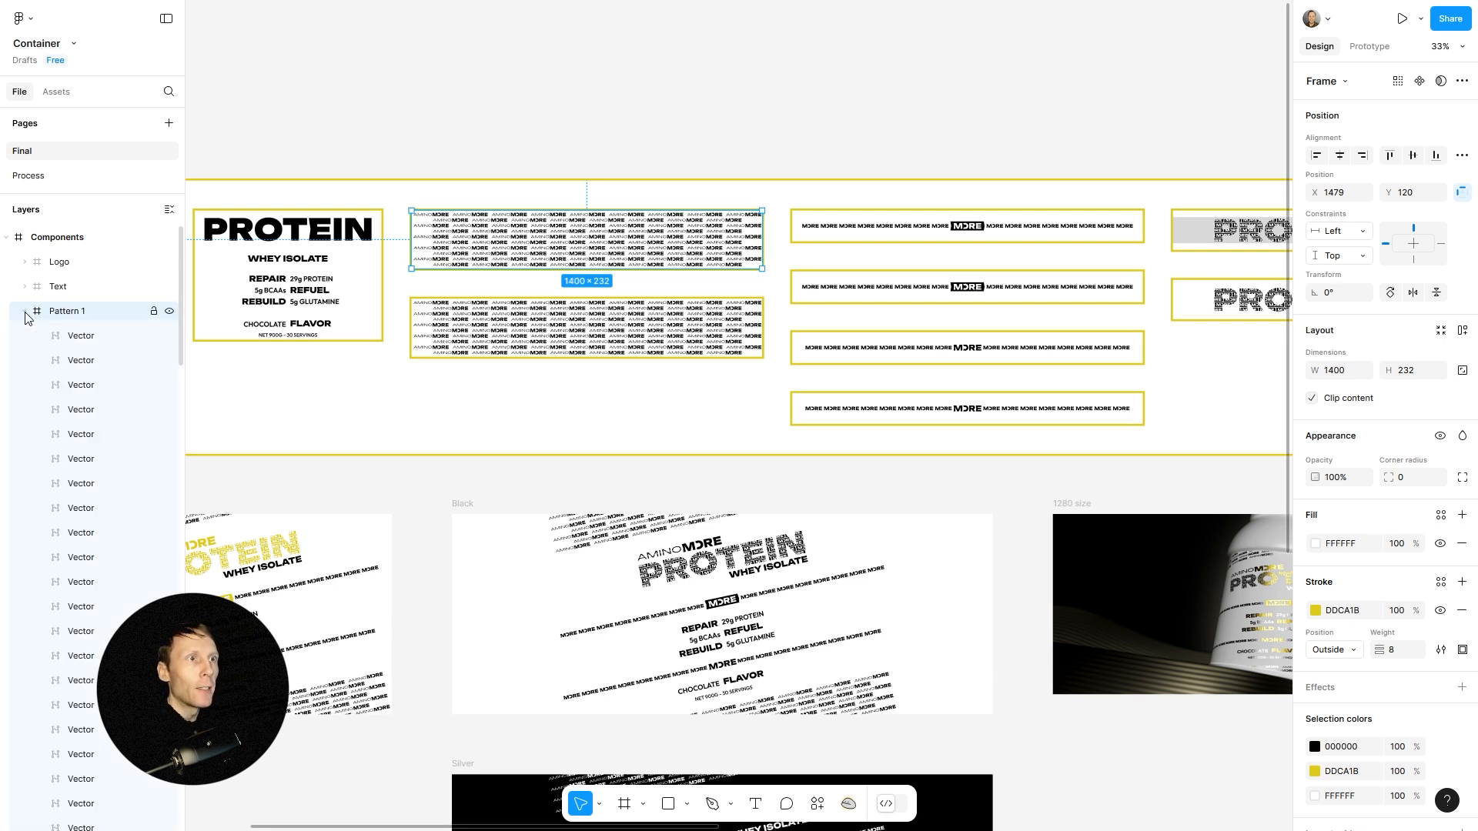
left_click(85, 339)
left_click(94, 360)
left_click(93, 385)
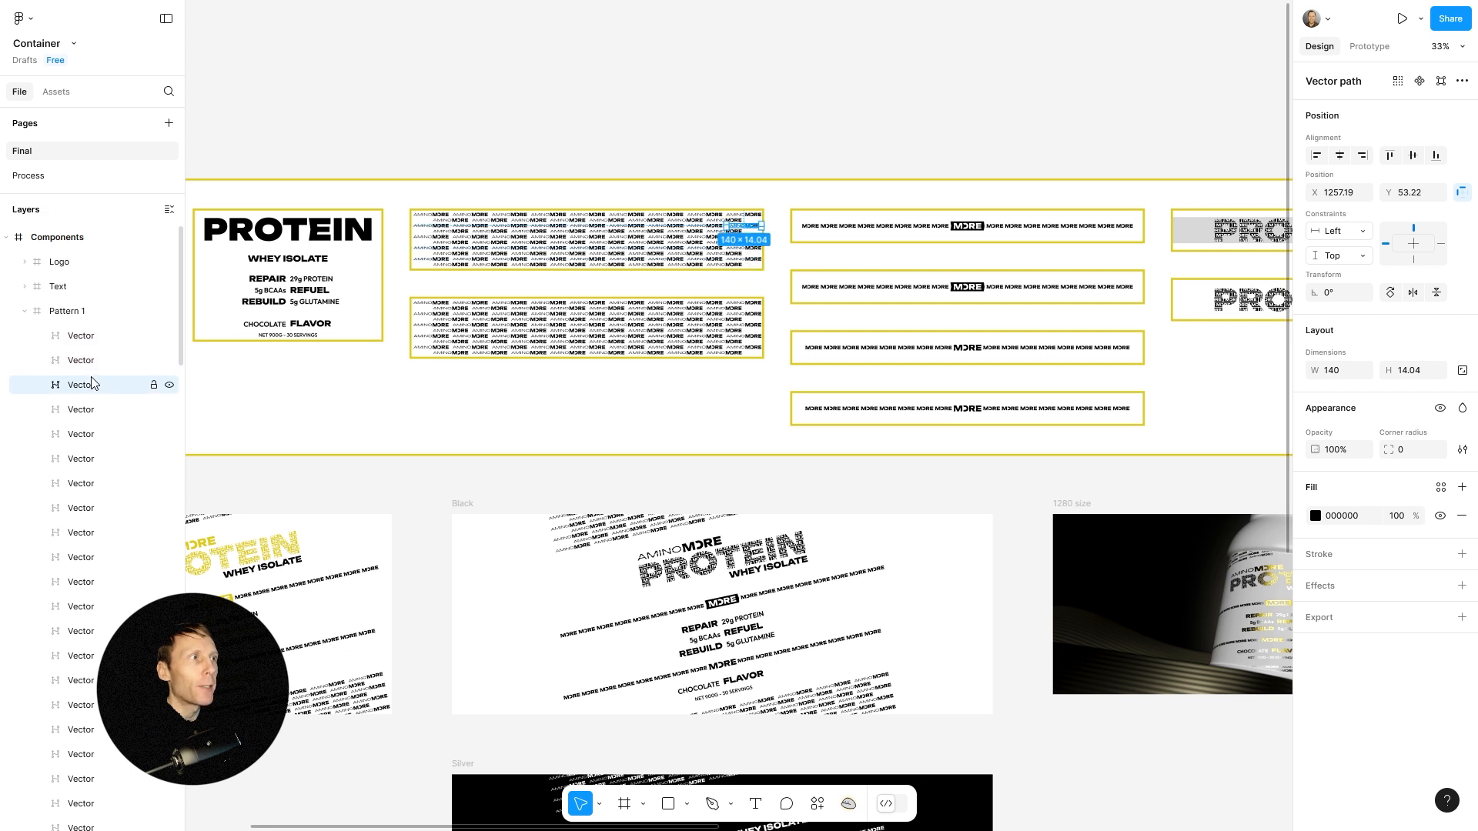
left_click(85, 483)
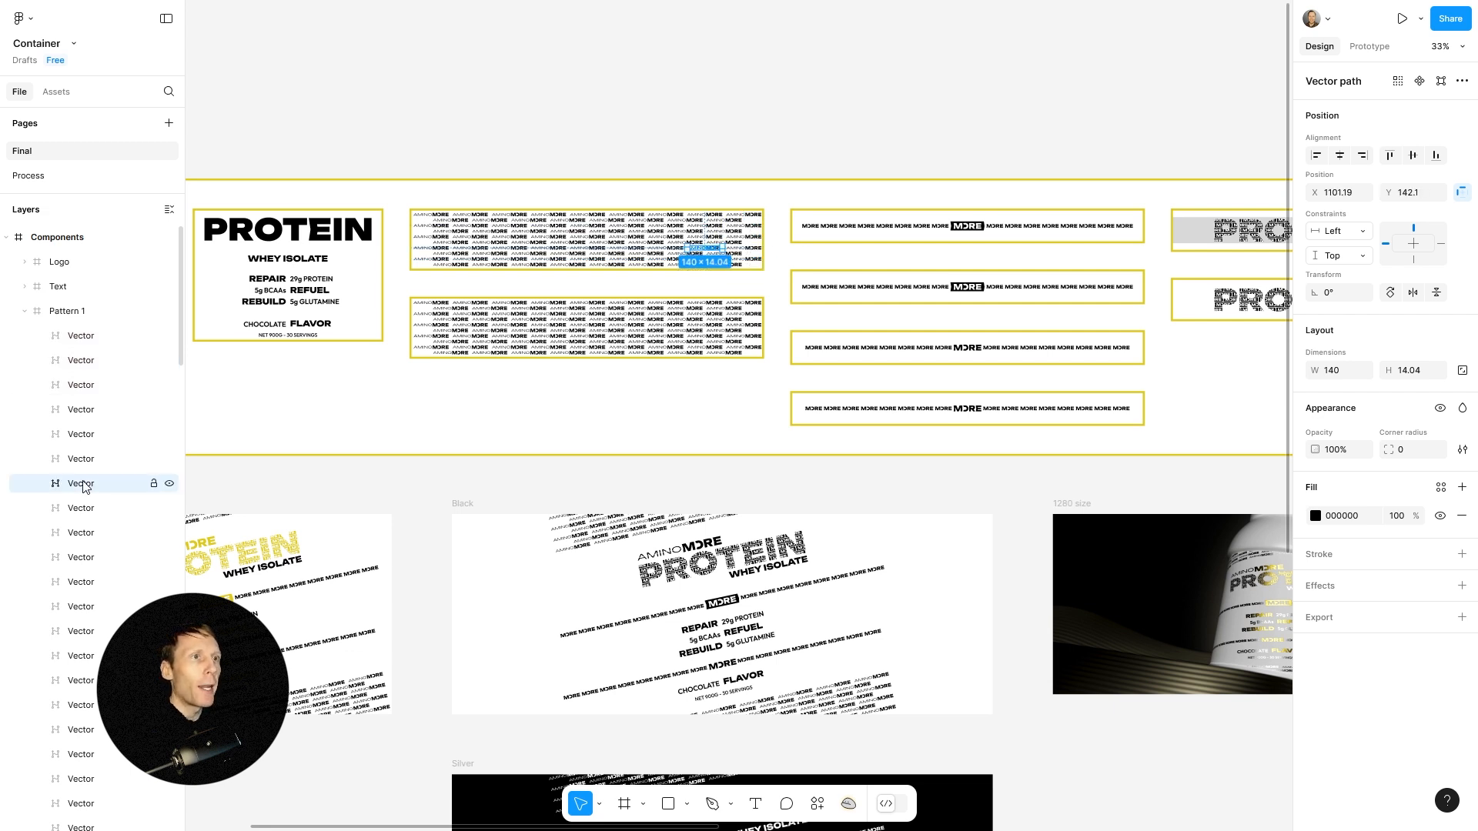
left_click(24, 311)
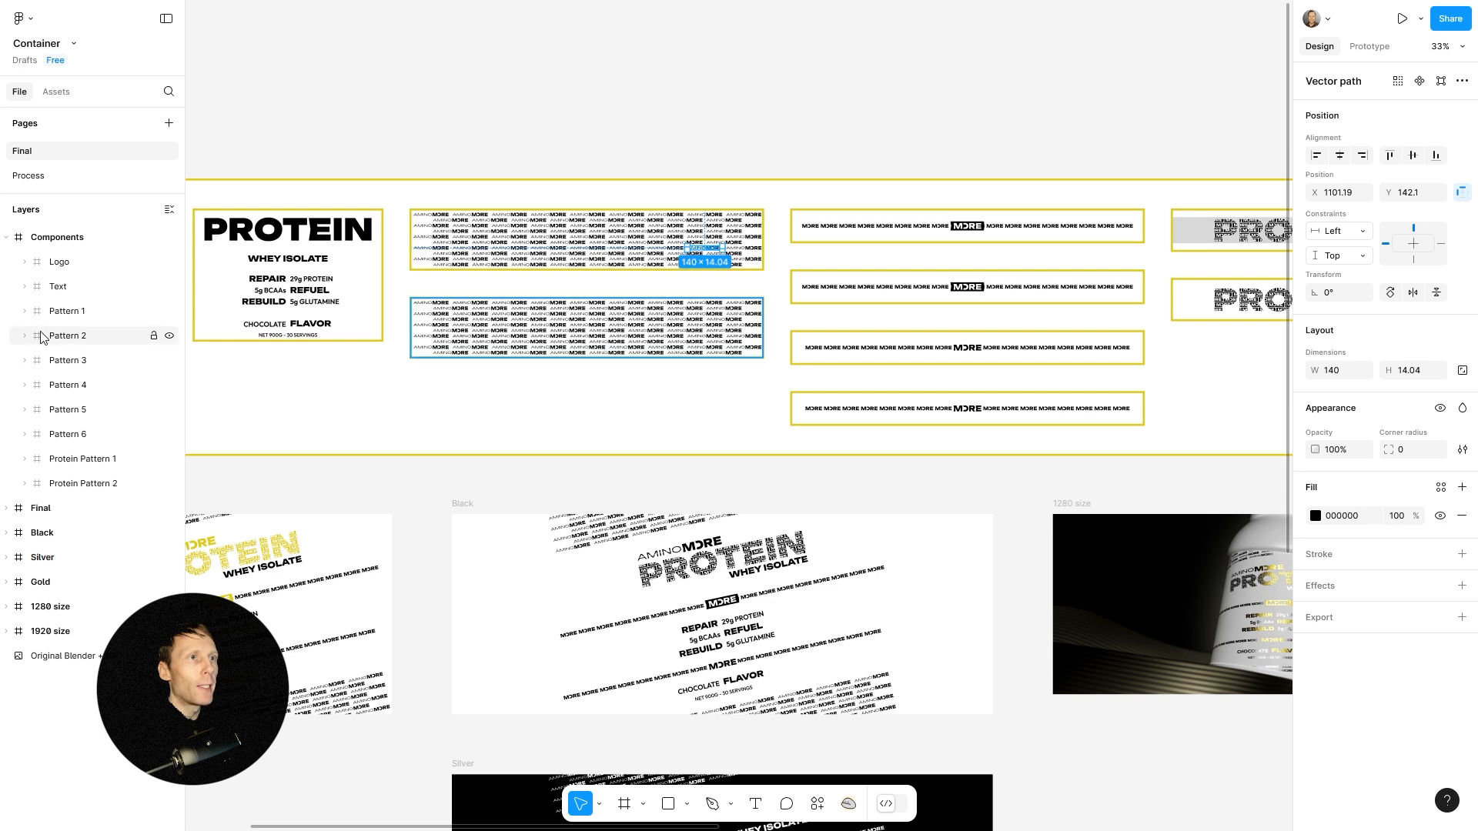
left_click(24, 335)
left_click(68, 339)
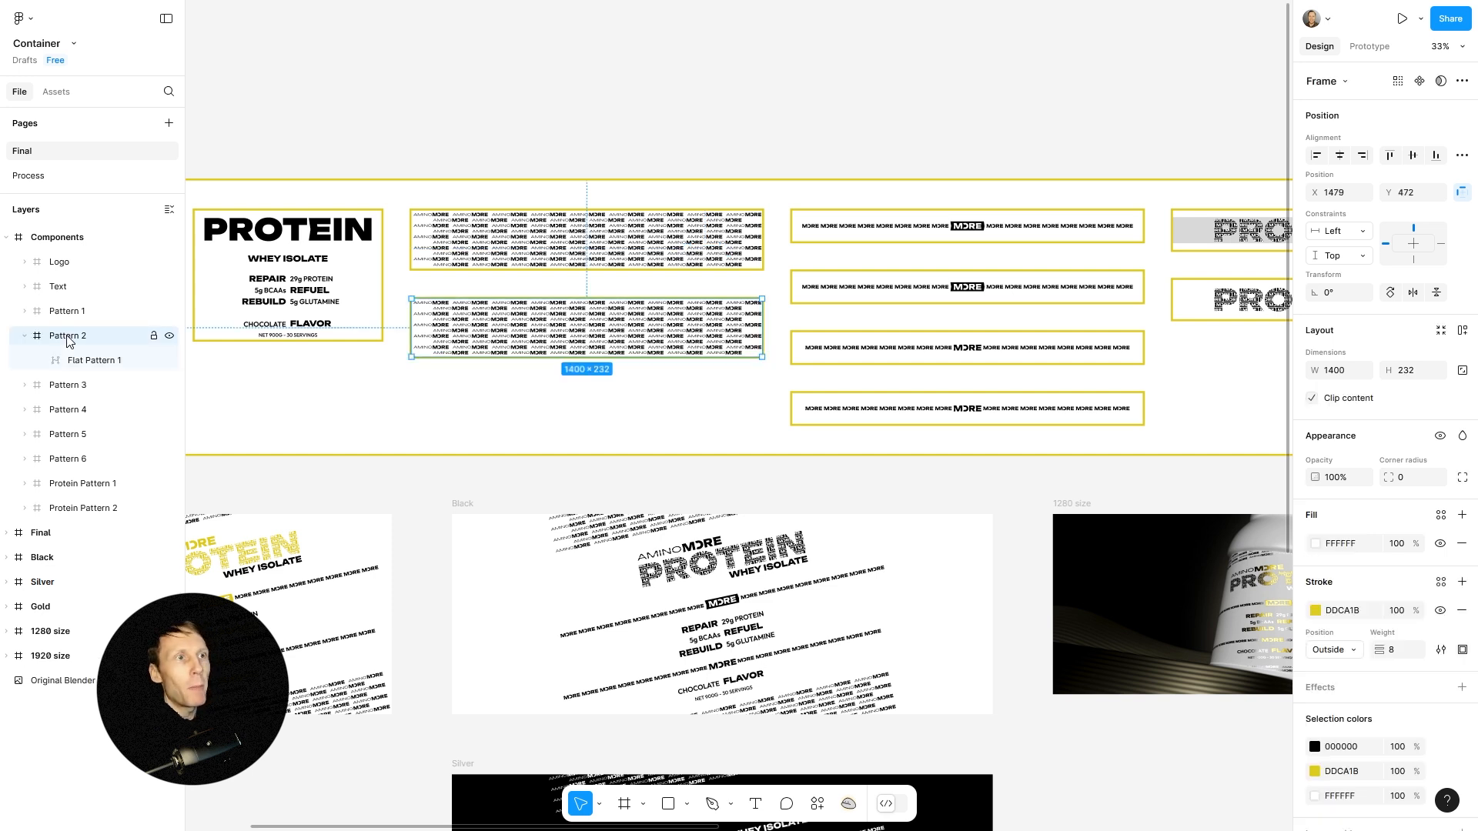
left_click(100, 361)
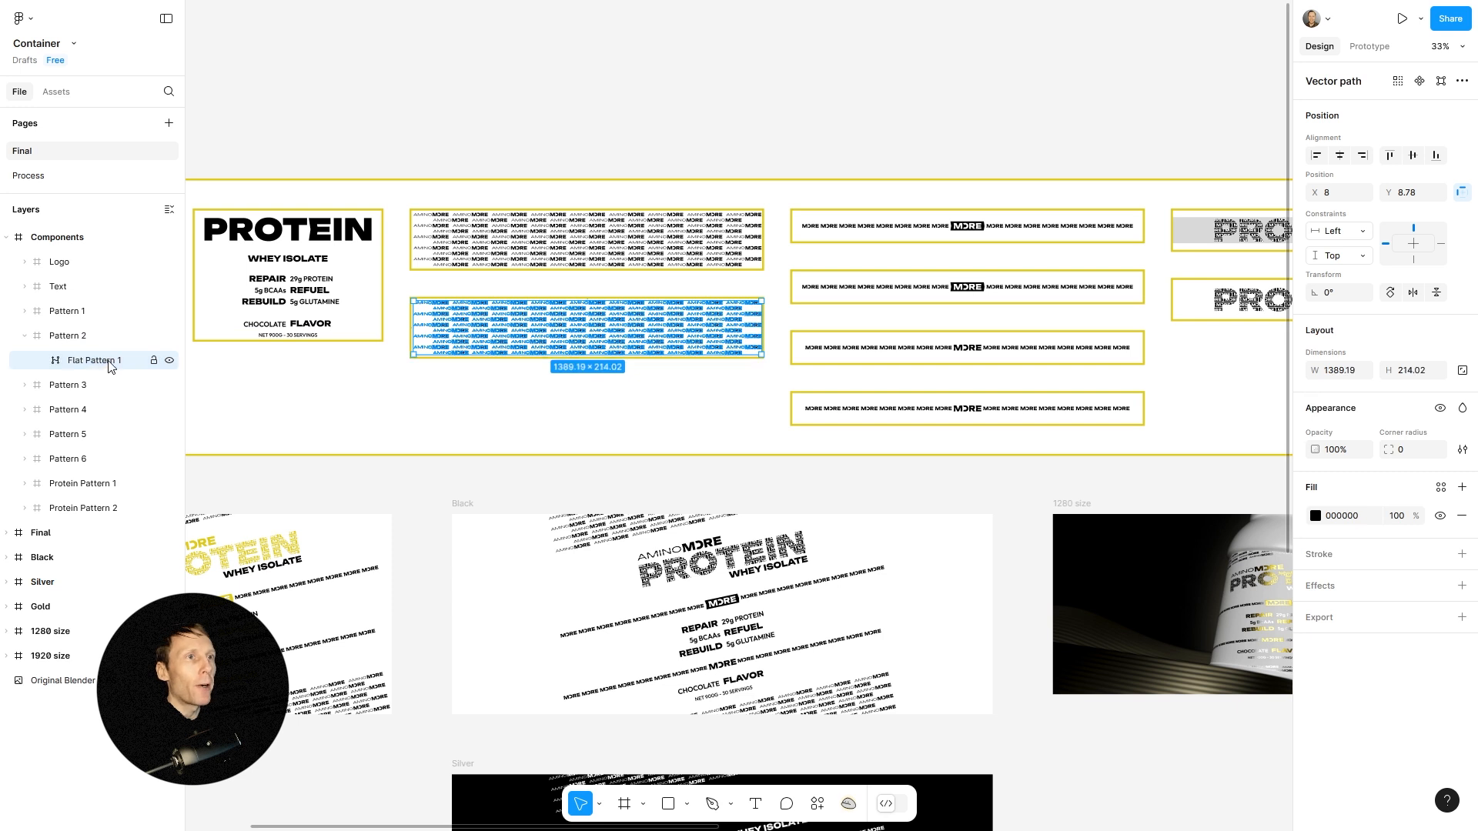
left_click(25, 335)
Flatten the first nine Vector layers listed inside Pattern 1 into a single vector.
left_click(39, 315)
left_click(24, 312)
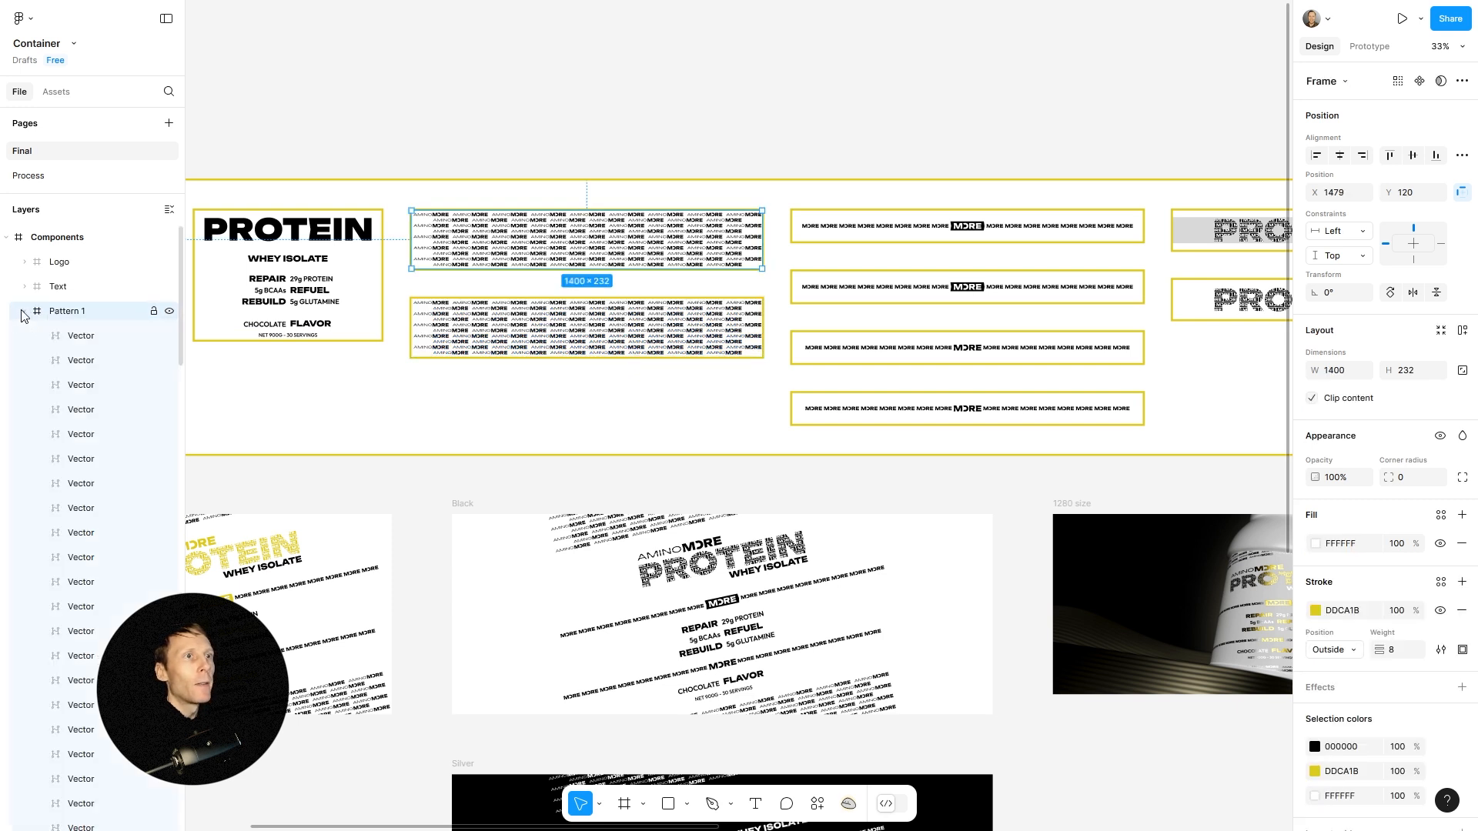
left_click(77, 335)
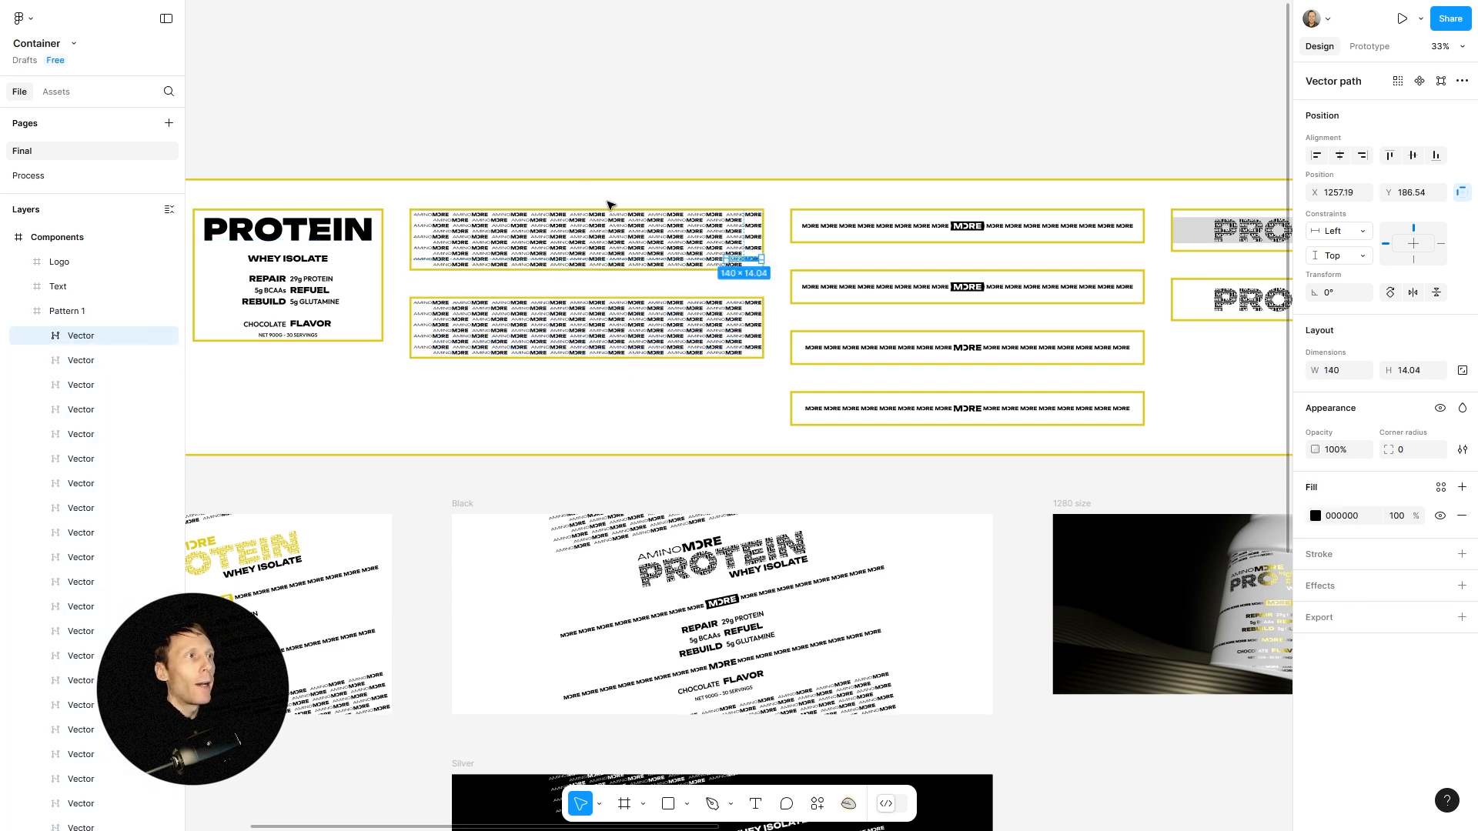
left_click(73, 533, "shift")
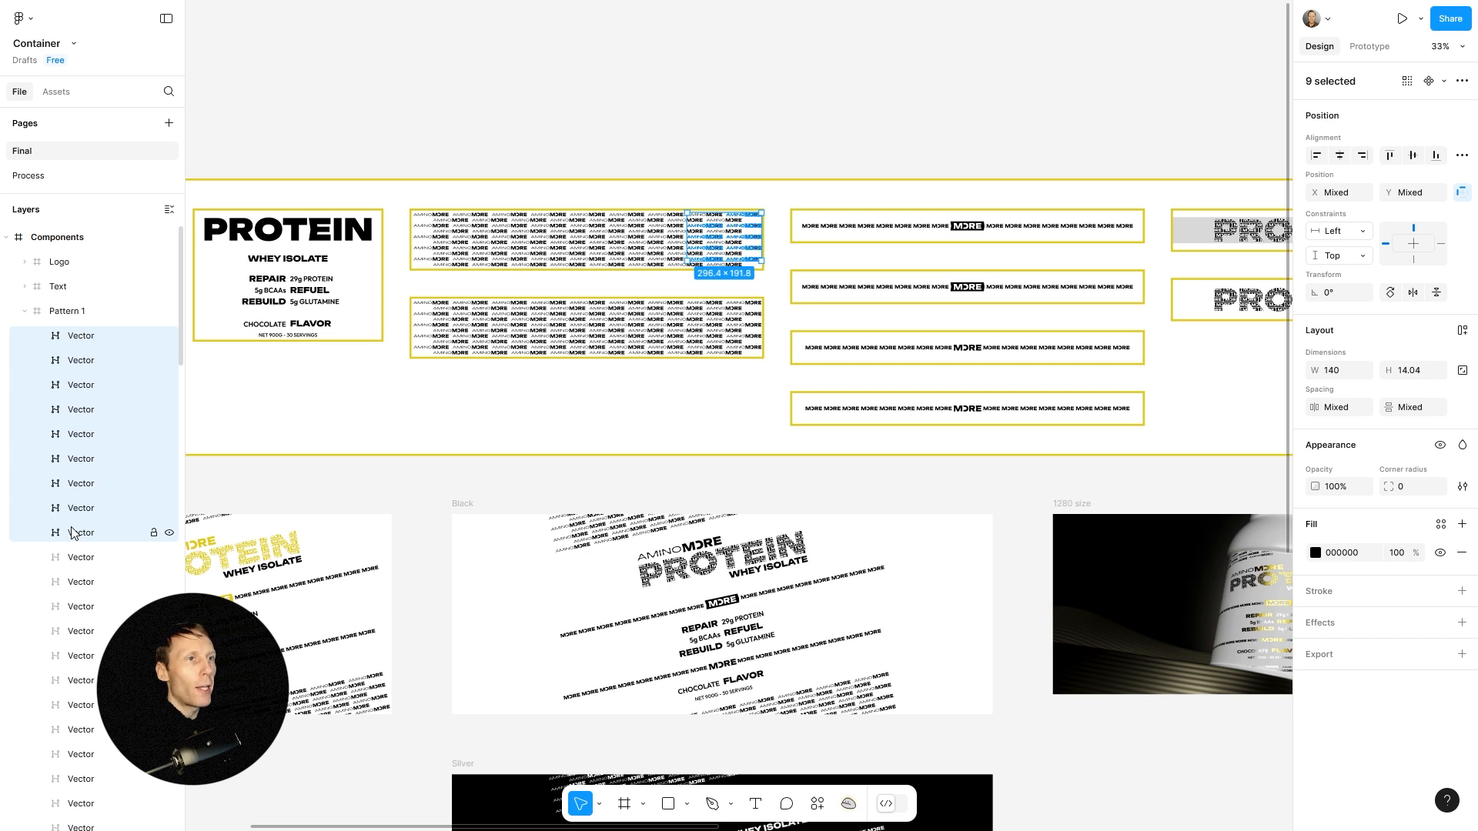
left_click(1462, 81)
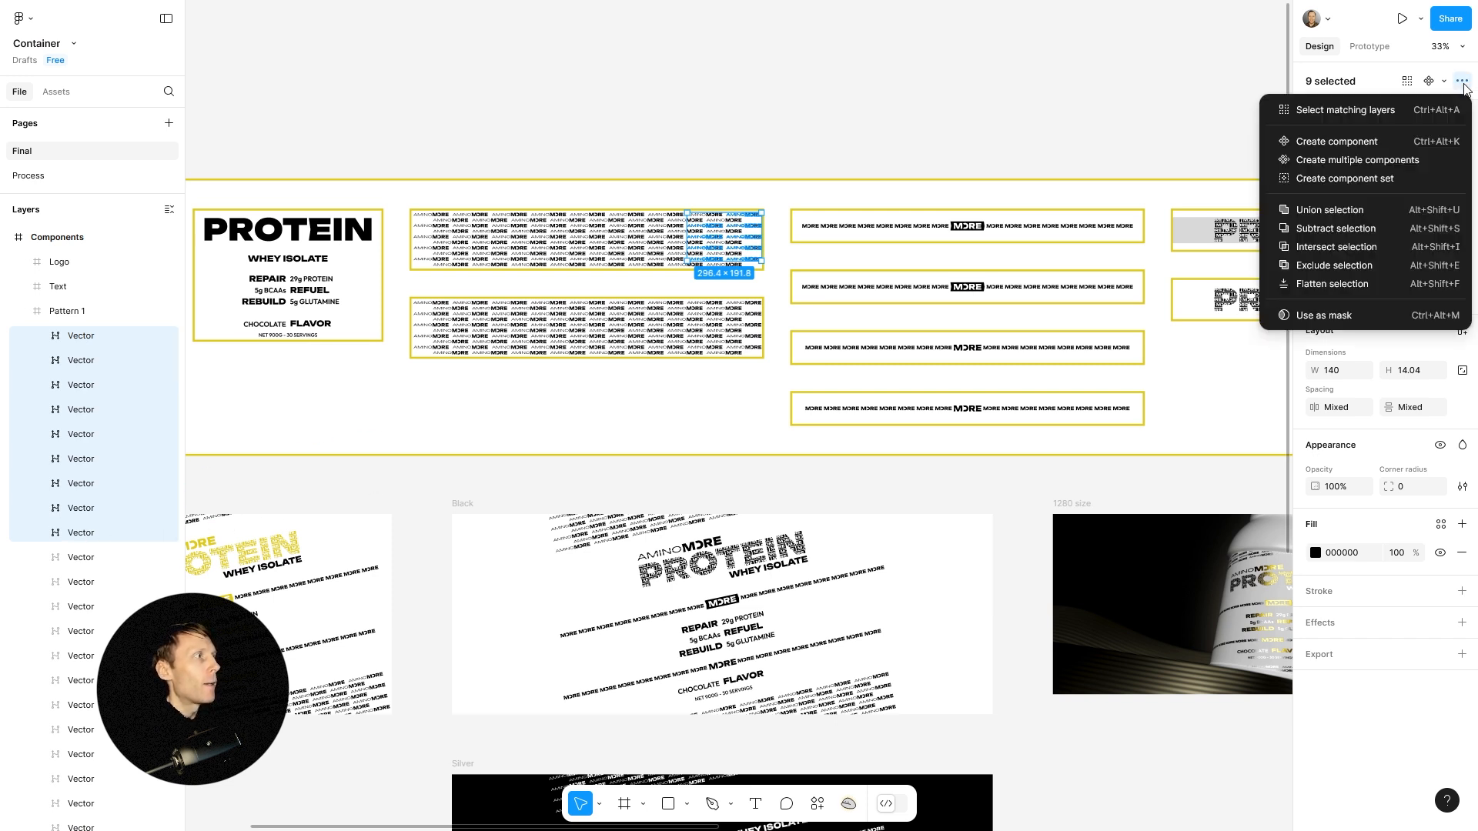
left_click(1342, 285)
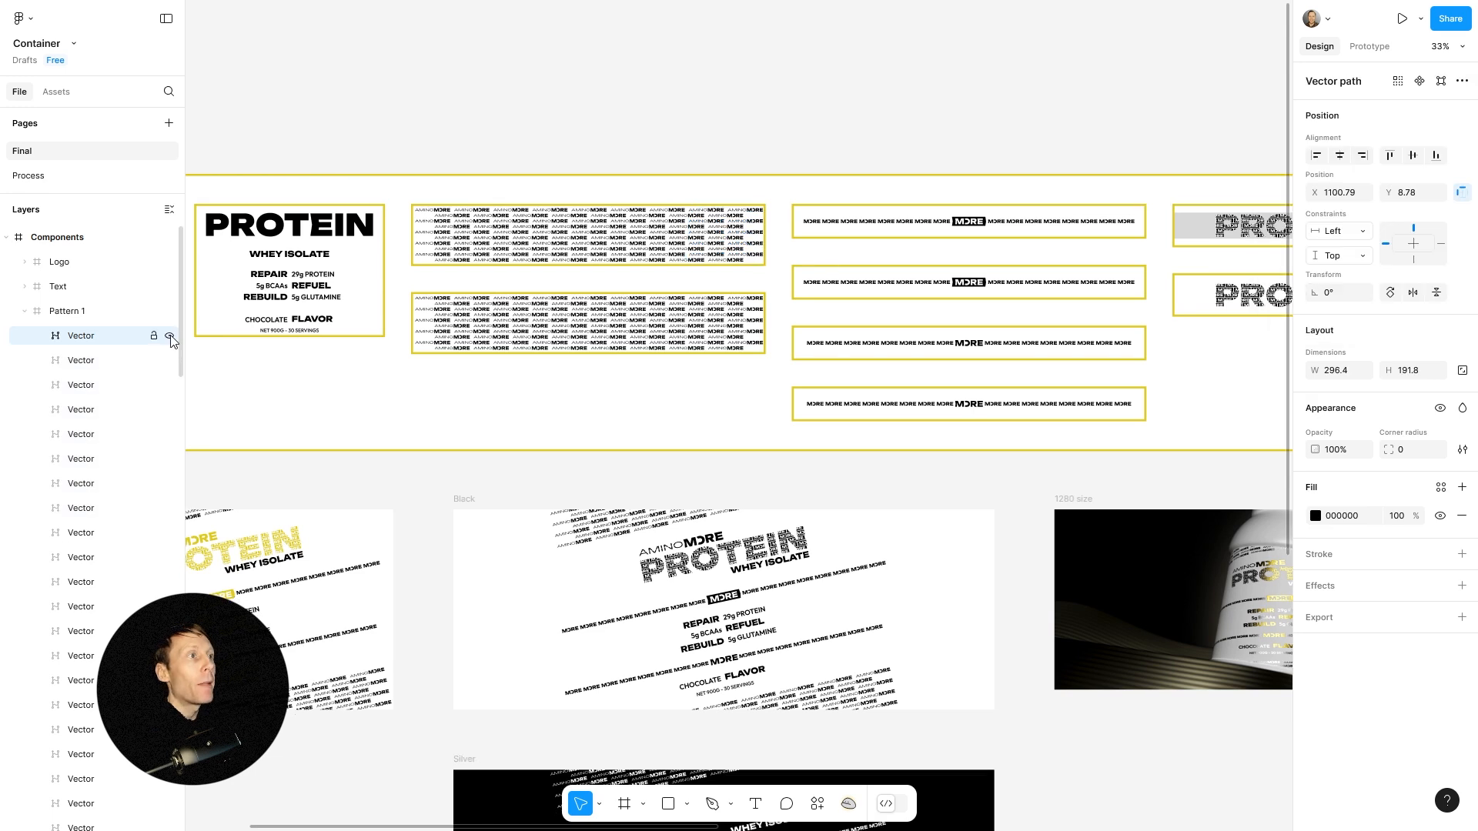
Toggle the visibility of the flattened vector in Pattern 1 off and on twice to check which part it covers.
left_click(170, 336)
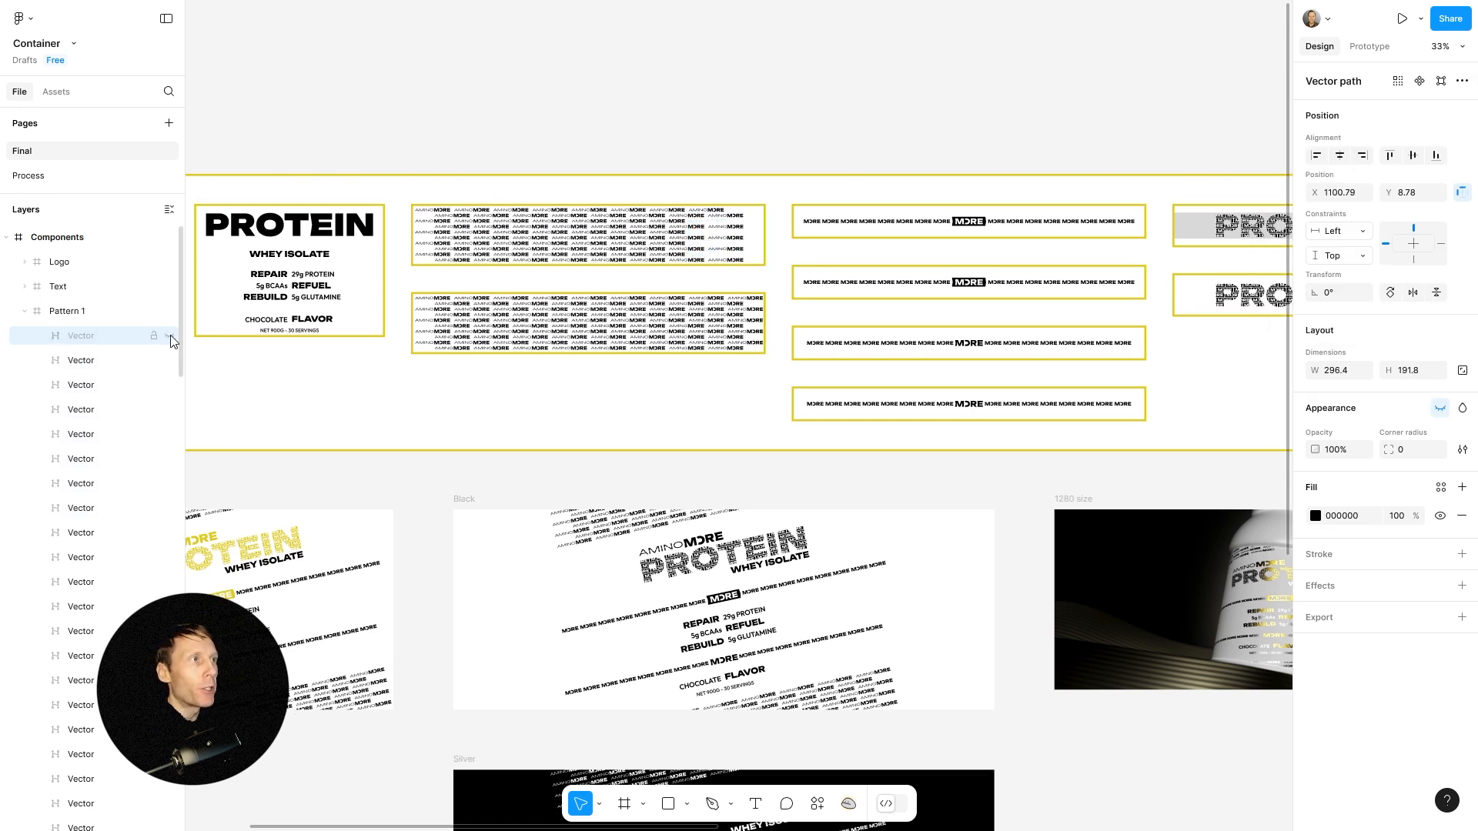
left_click(170, 336)
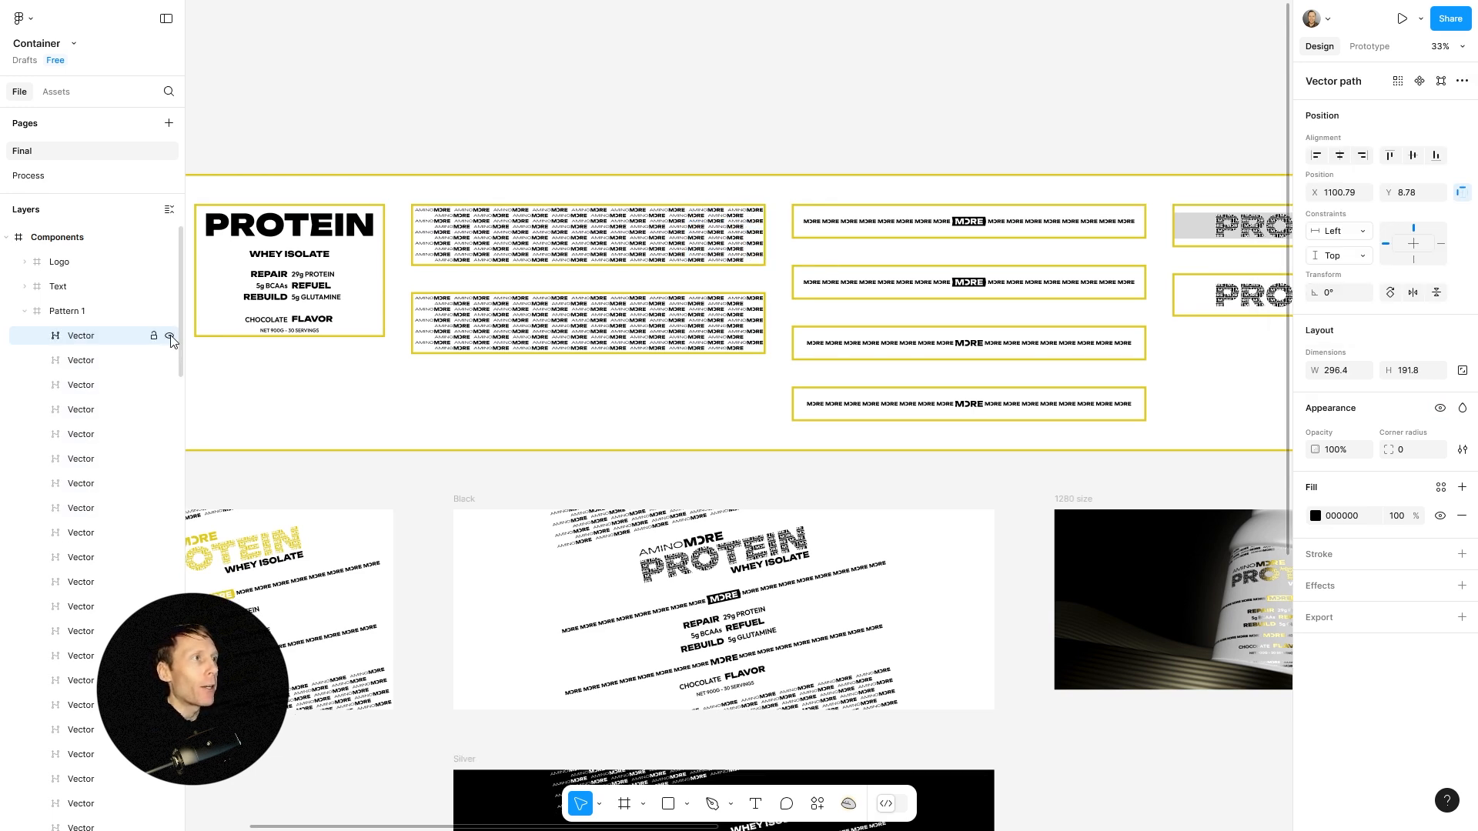
left_click(169, 337)
left_click(170, 336)
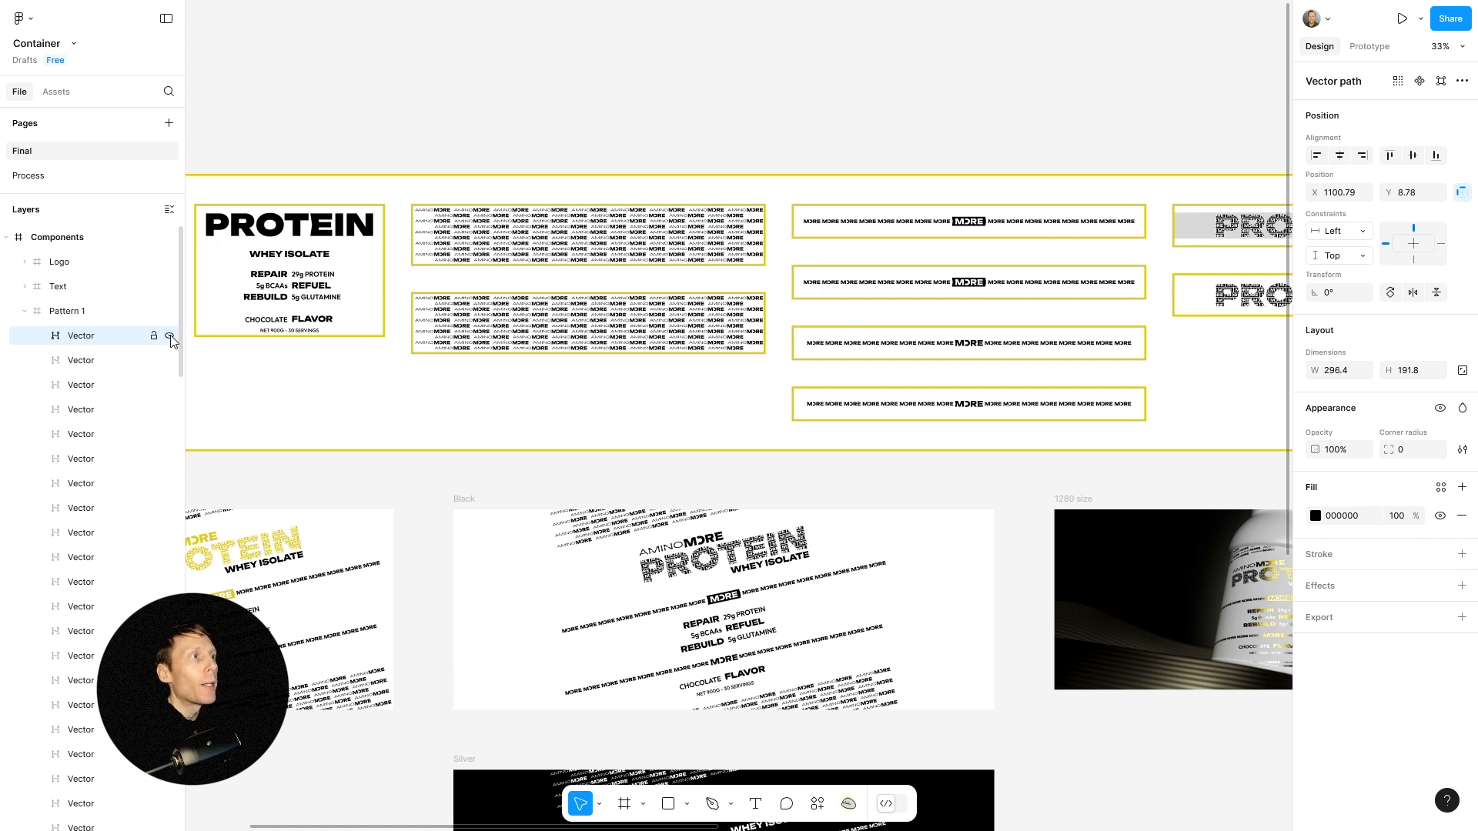
With the interface hidden, draw vertical red strokes beside the four MORE strips and the two patterned PROTEIN pieces in the Components frame.
key("ctrl+backslash")
left_click_drag(780, 207, 777, 404)
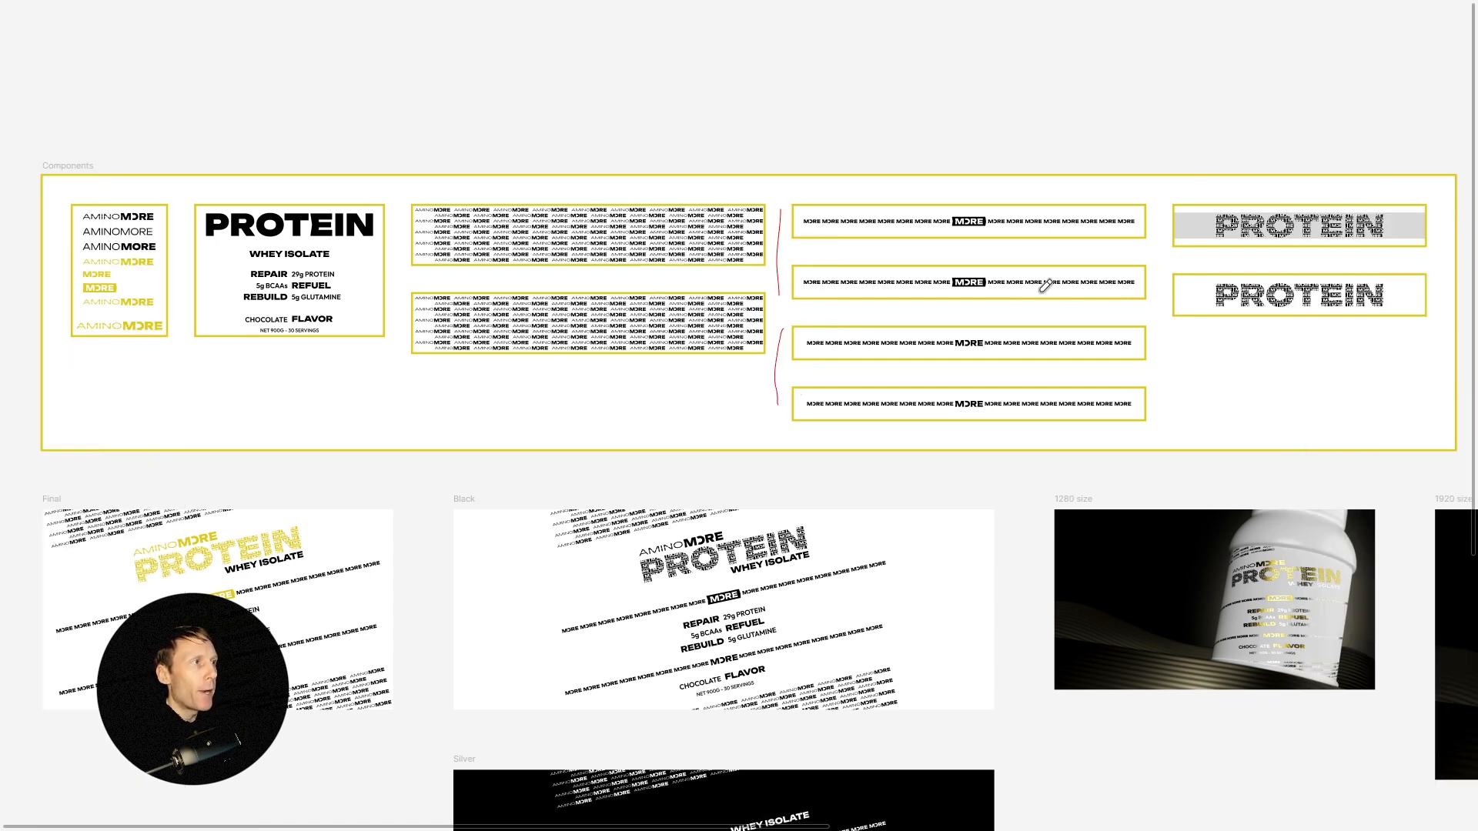
left_click_drag(1161, 207, 1164, 290)
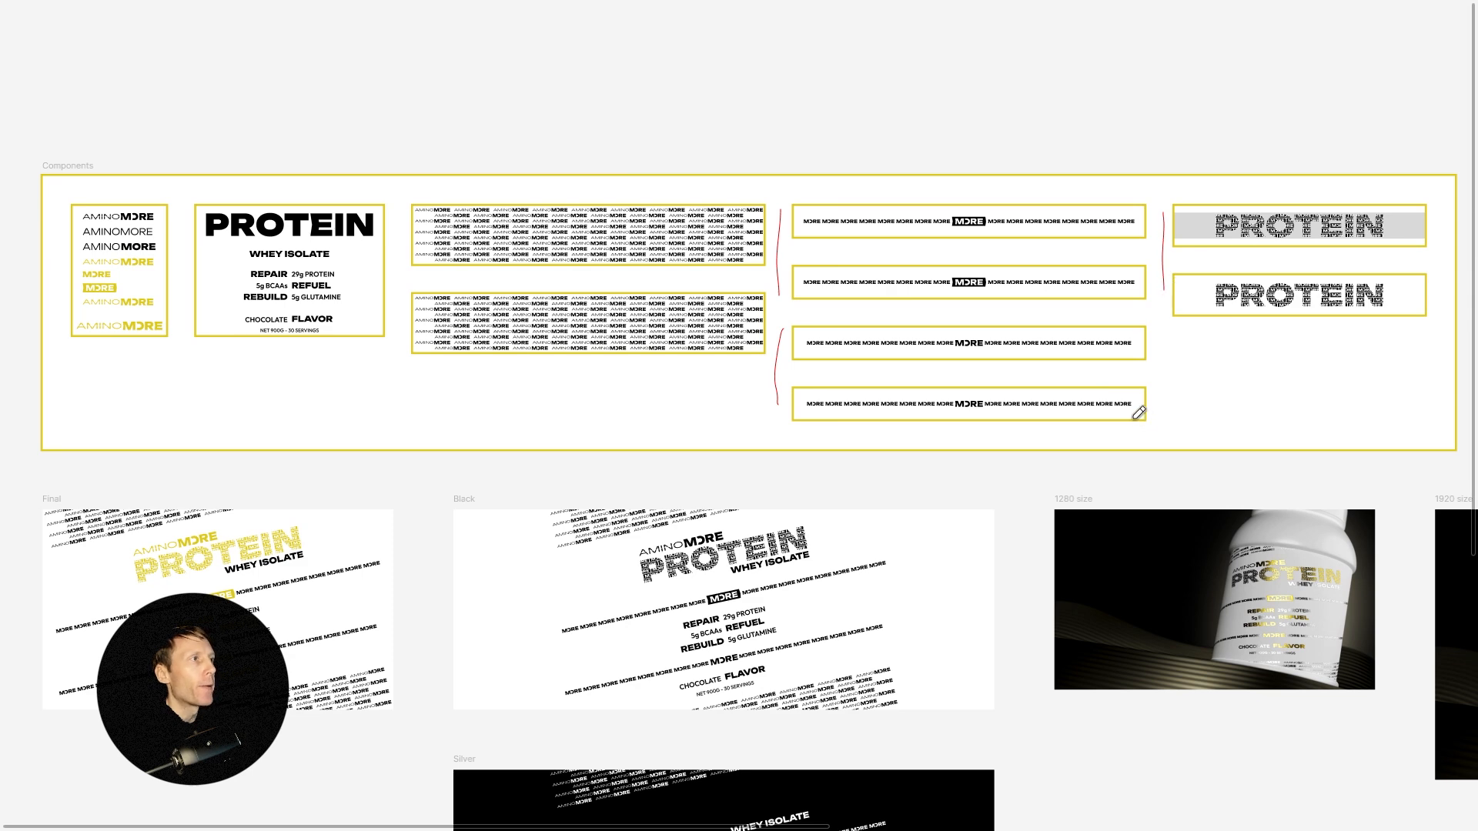
Draw a red check mark on each of the Black, Silver and Gold frames.
scroll(1139, 412, "down", 6)
scroll(1138, 413, "left", 1)
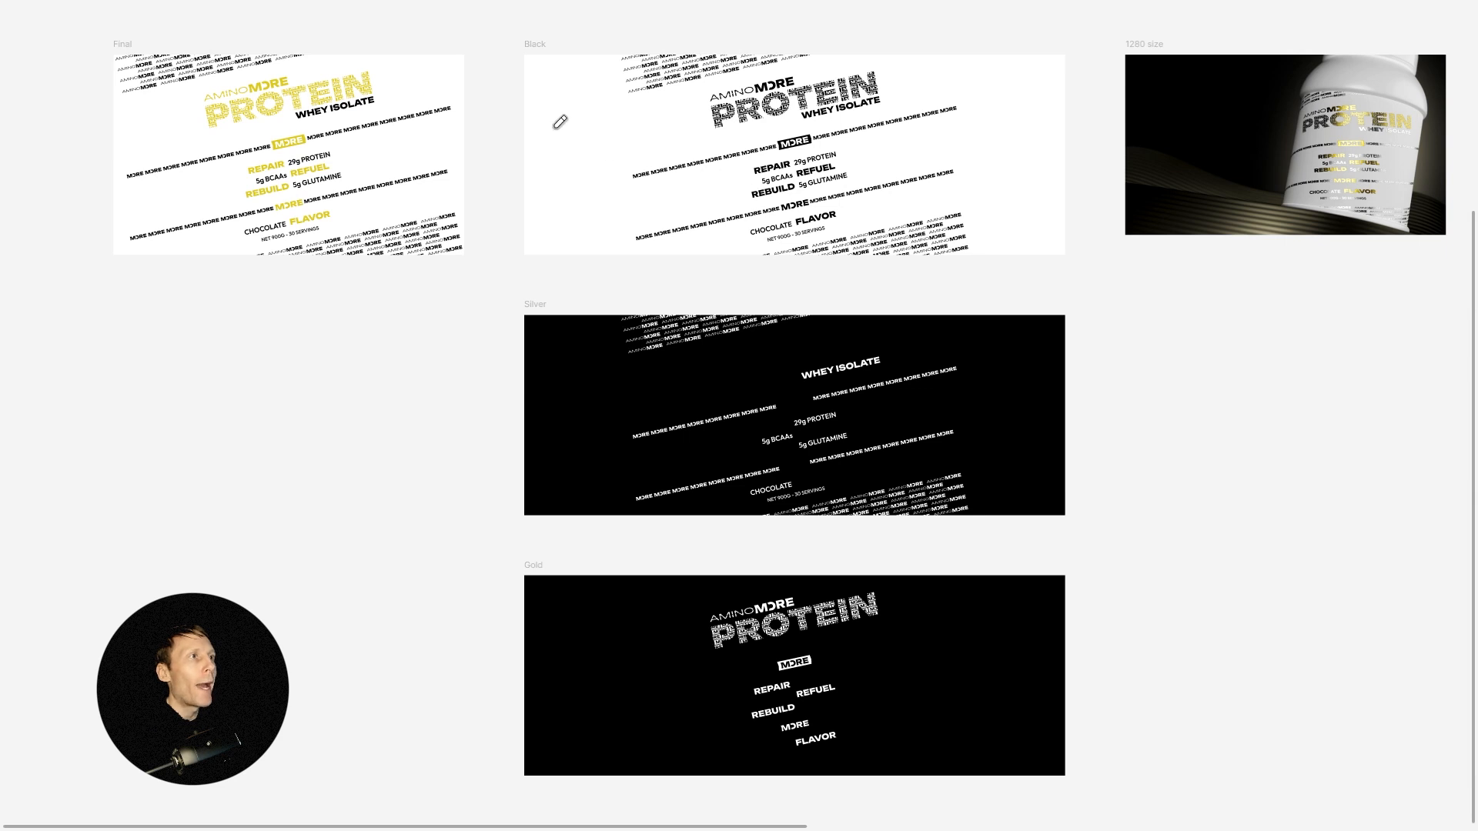
mouse_move(555, 127)
left_mouse_down()
mouse_move(556, 175)
mouse_move(583, 133)
left_mouse_up()
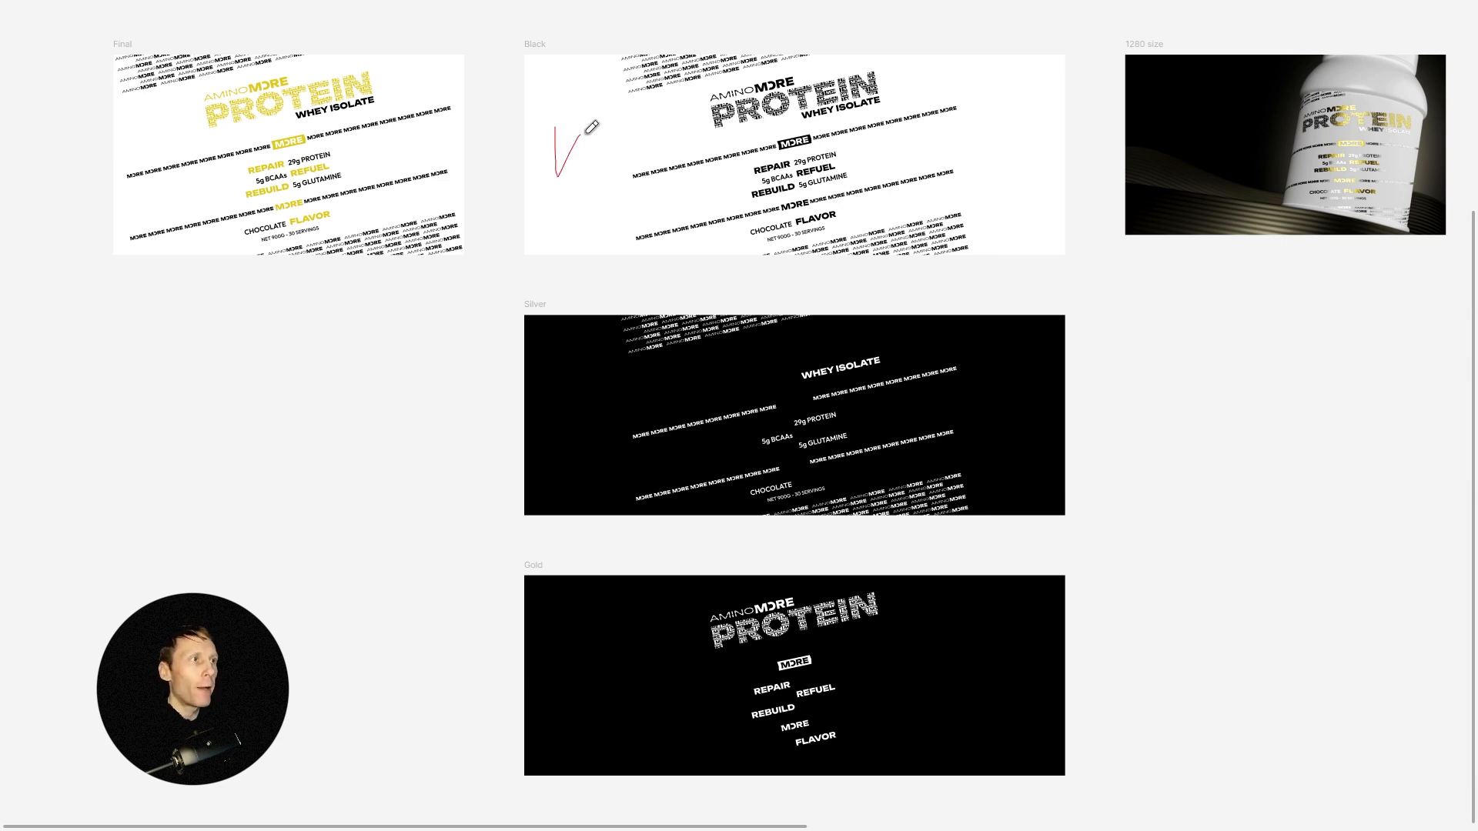
mouse_move(551, 376)
left_mouse_down()
mouse_move(565, 418)
mouse_move(595, 372)
left_mouse_up()
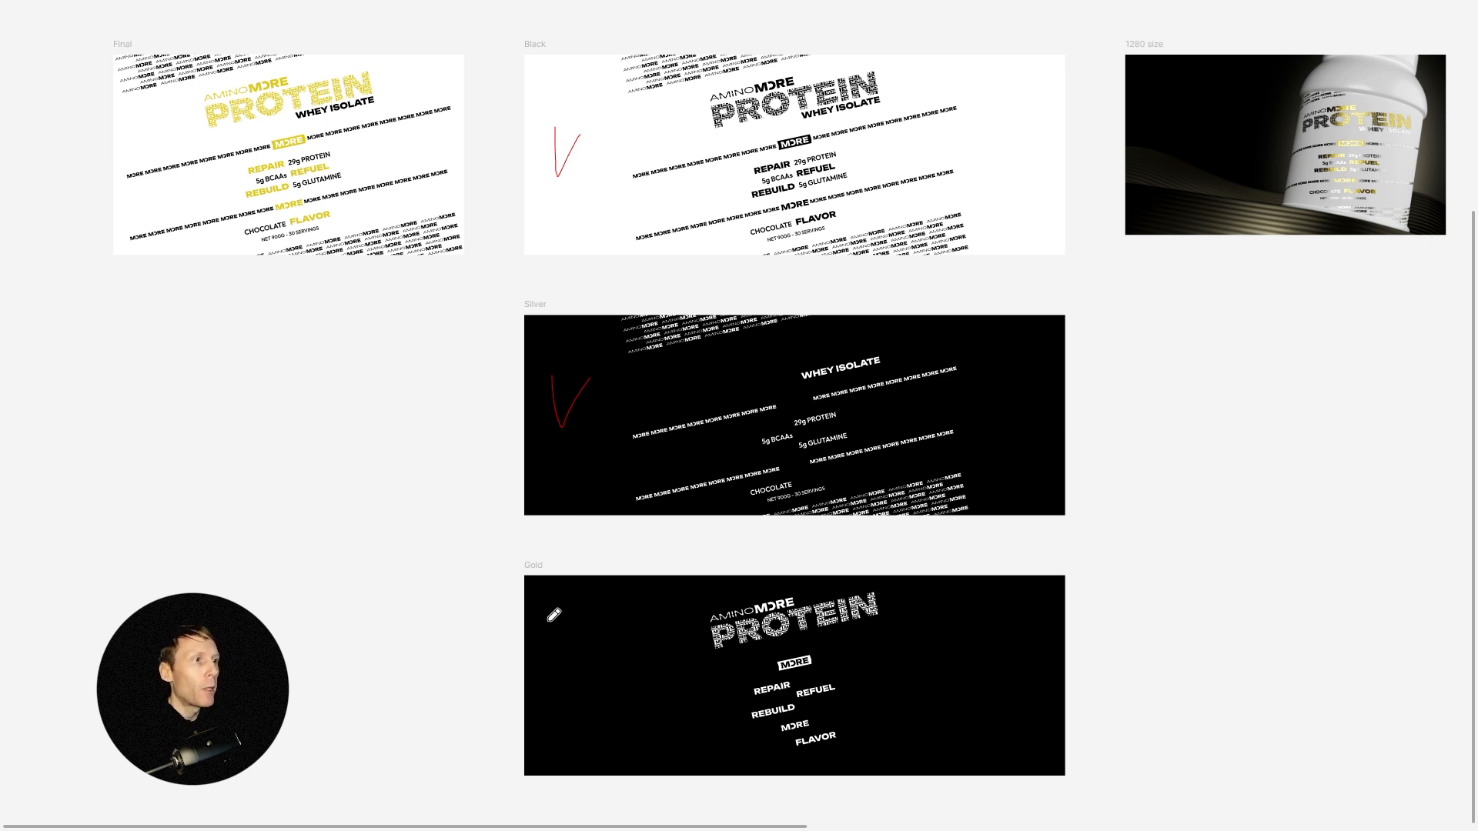
mouse_move(548, 635)
left_mouse_down()
mouse_move(565, 683)
mouse_move(600, 633)
left_mouse_up()
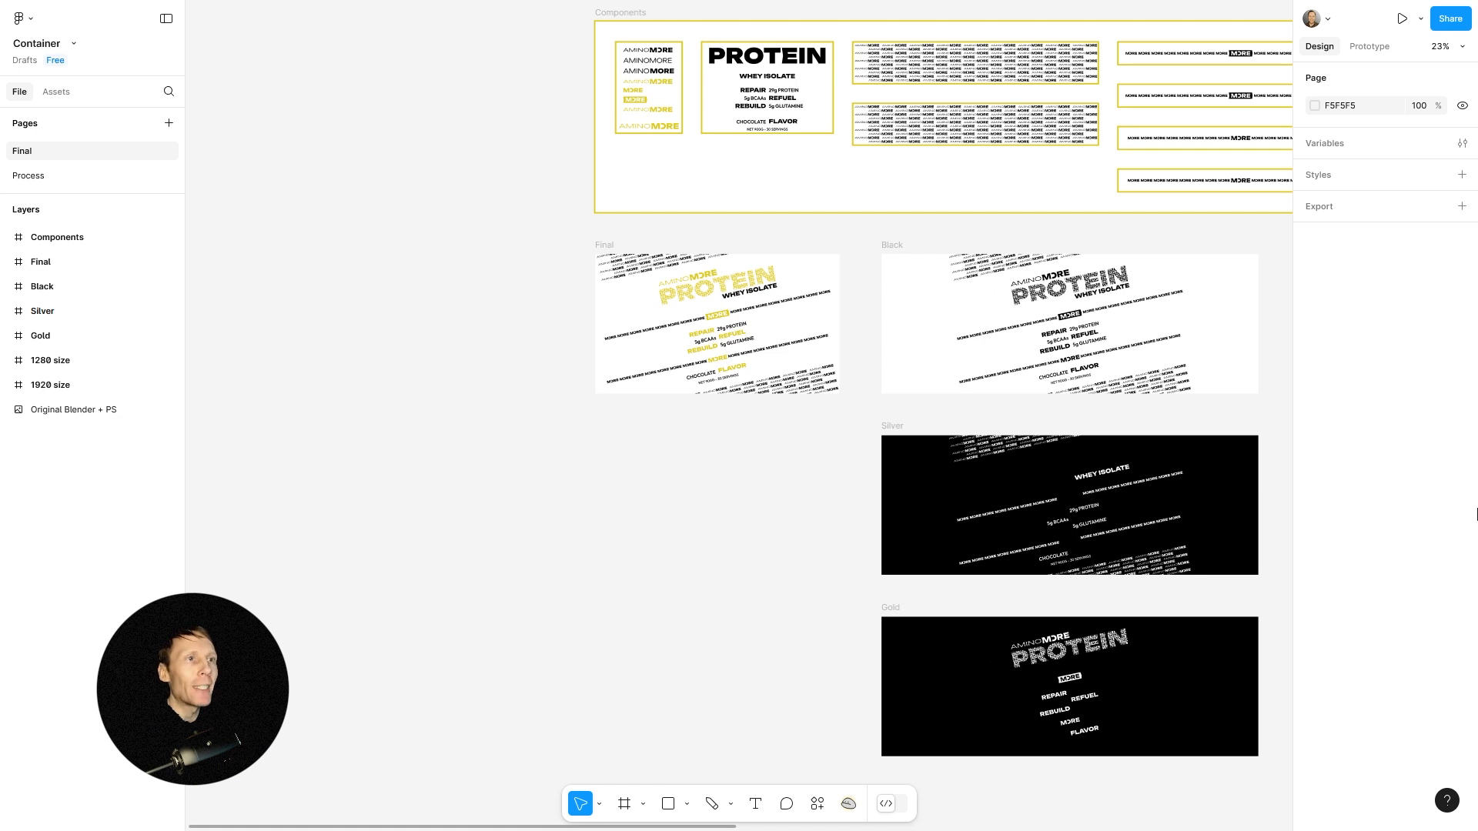
Duplicate the Silver frame beside the original, below the Final frame, and delete the nested Final frame from the copy.
left_click(896, 426)
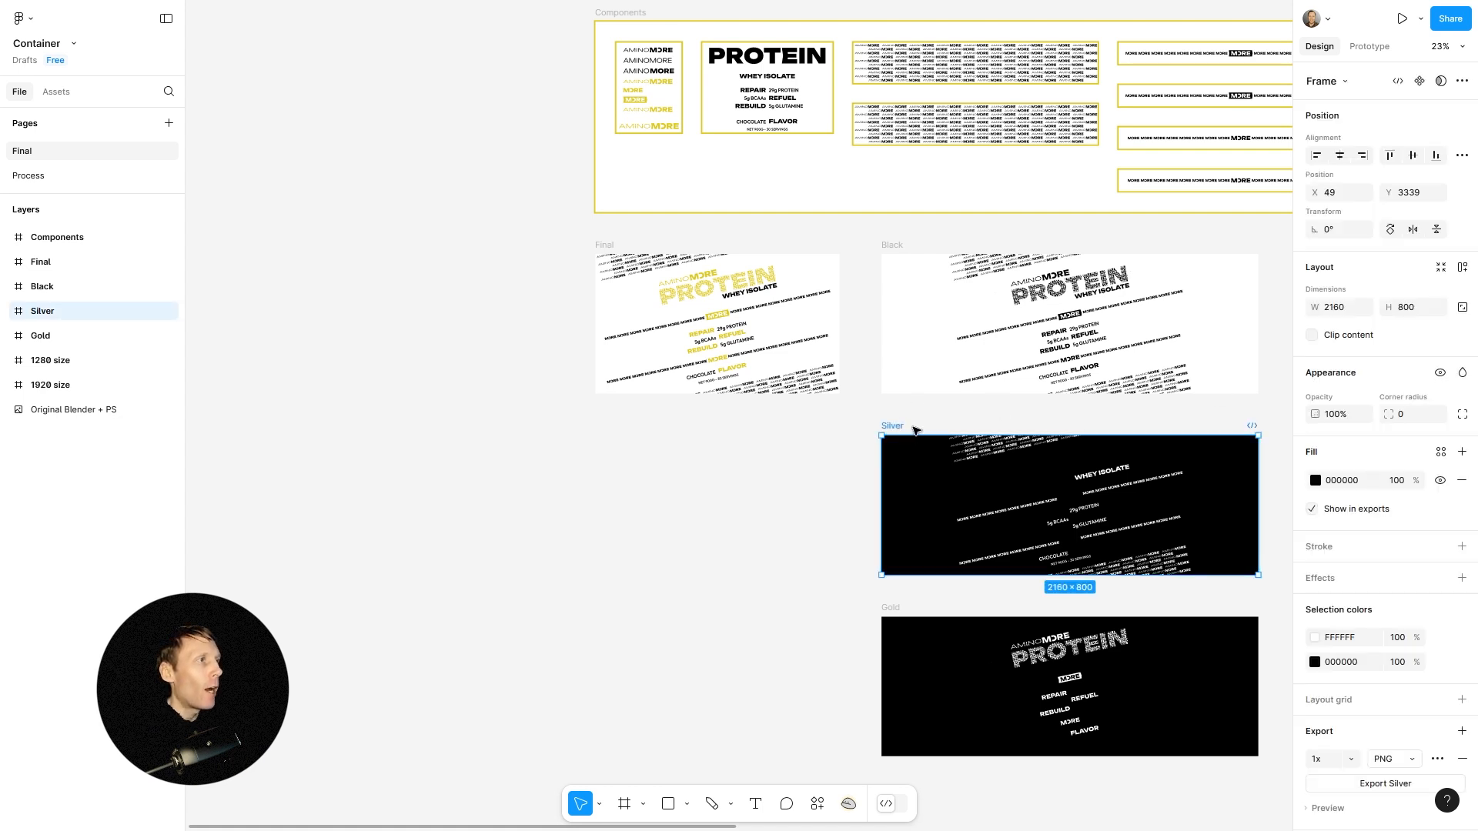
left_click_drag(897, 428, 494, 429)
key("Return")
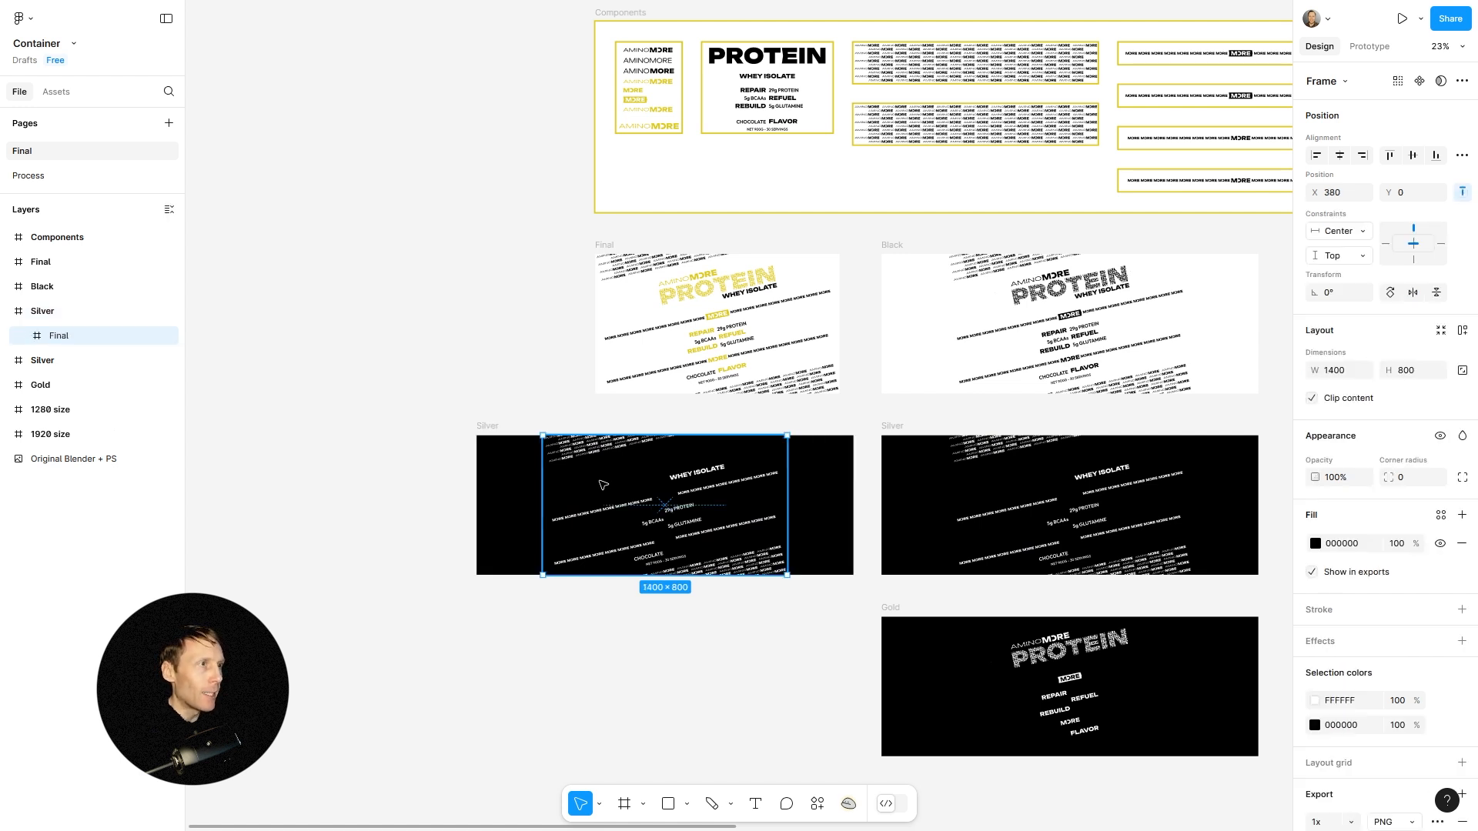
key("Delete")
Place a copy of the Final frame inside the emptied Silver copy, aligned to its top and centred horizontally.
left_click(604, 245)
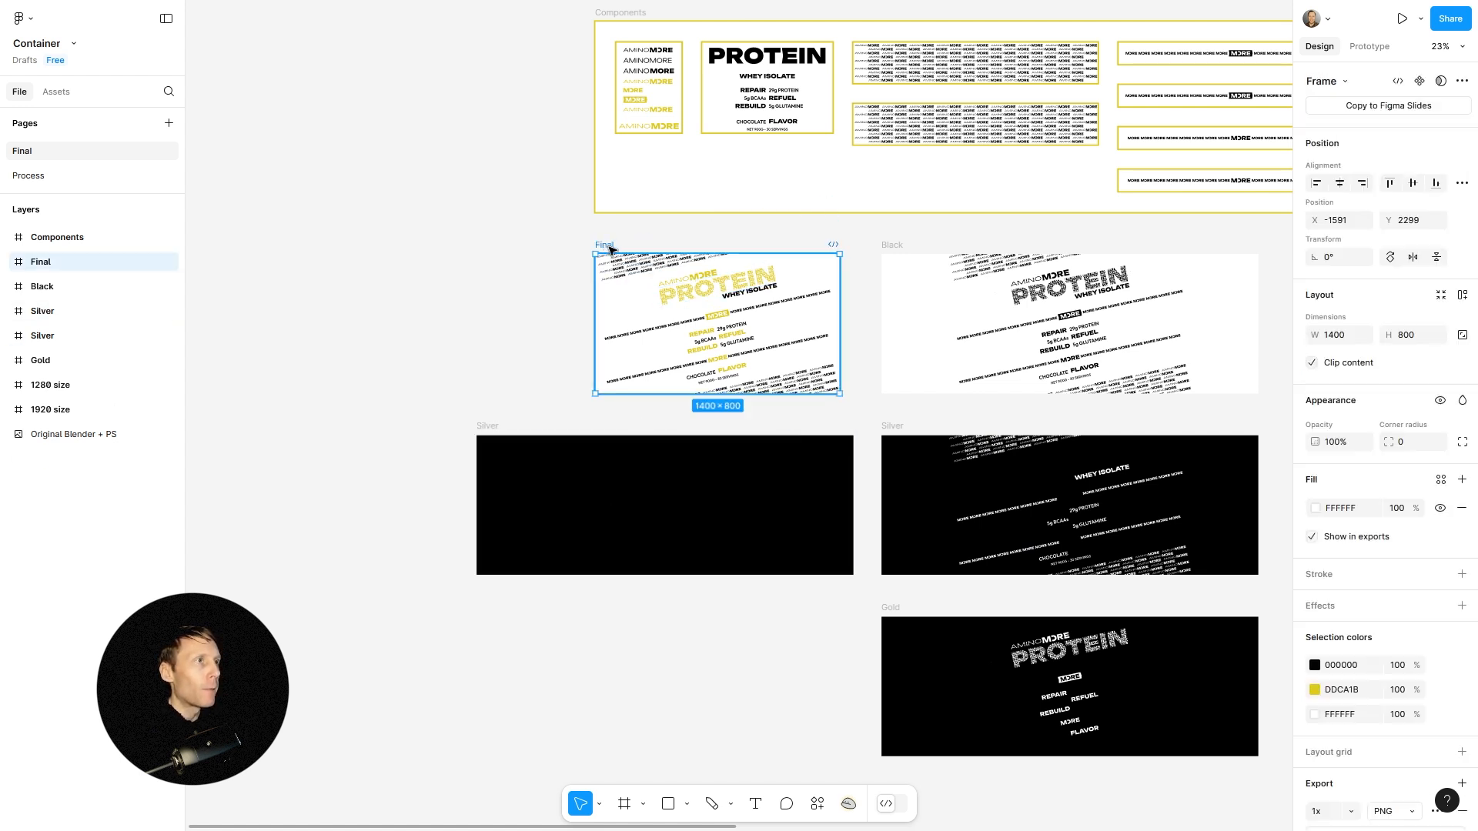
left_click_drag(608, 247, 571, 448)
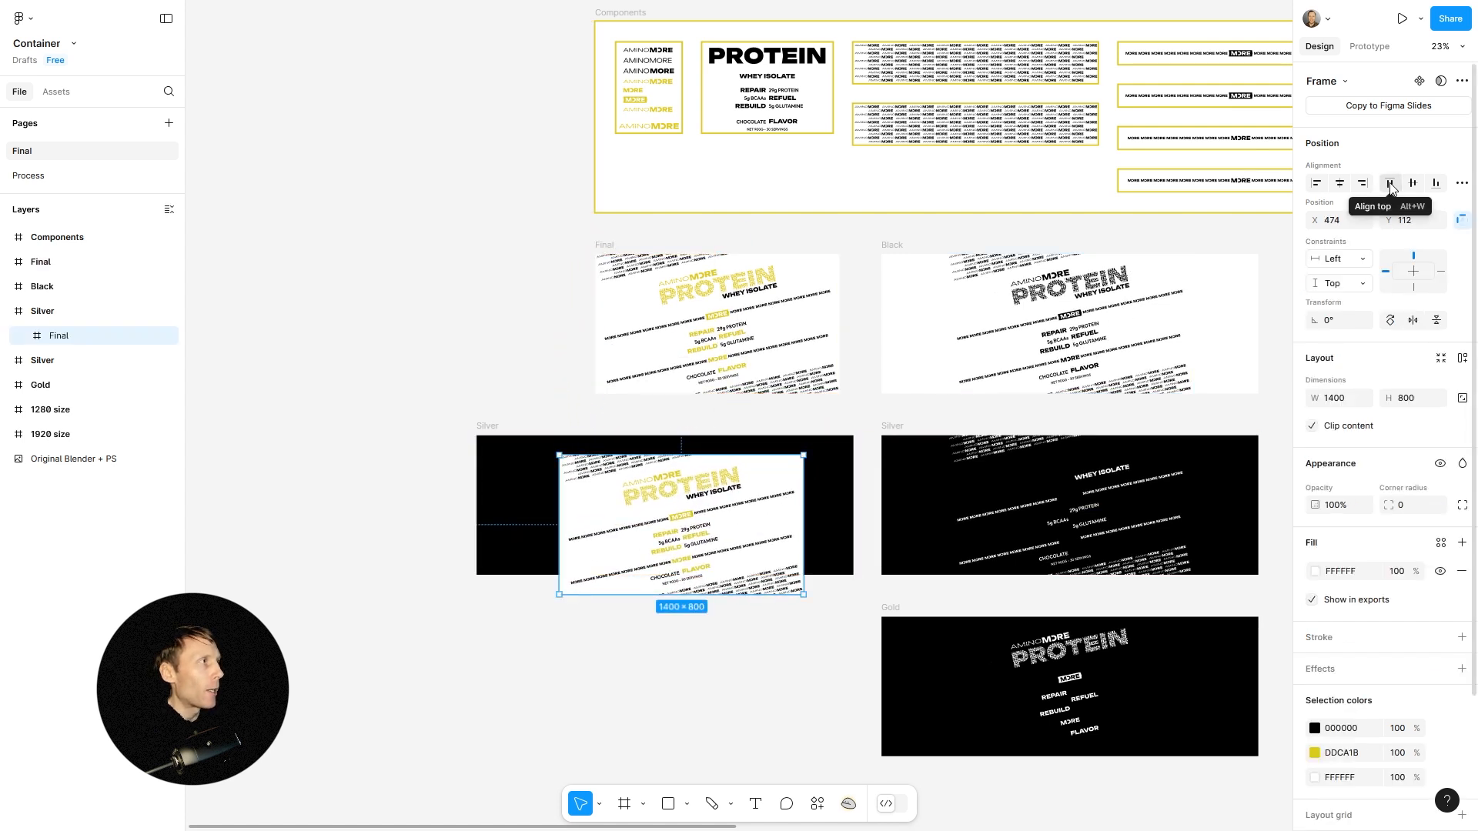
left_click(1390, 185)
left_click(1340, 184)
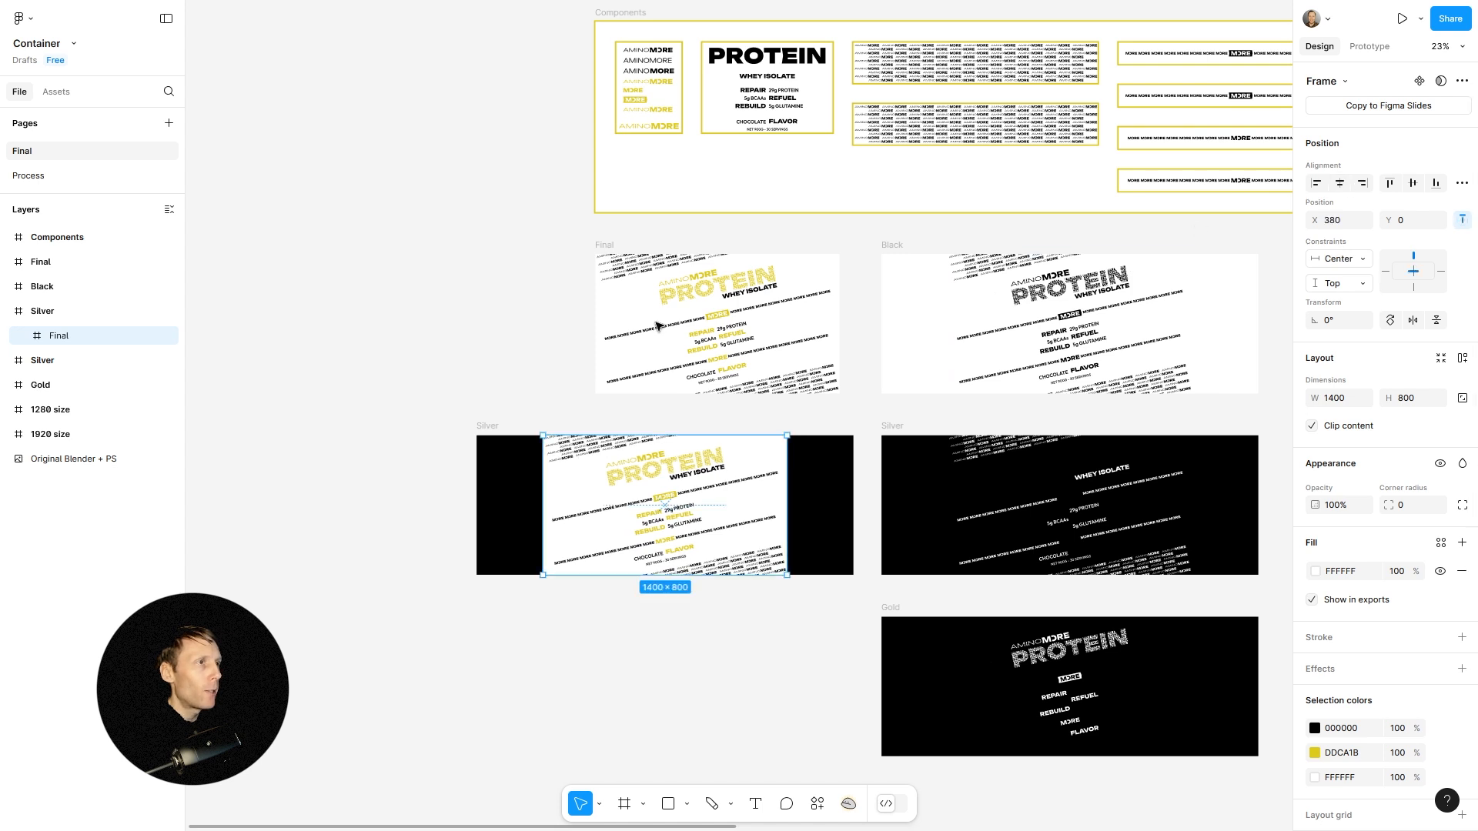
Set the background fill of the Silver copy to white, FFFFFF.
left_click(485, 438)
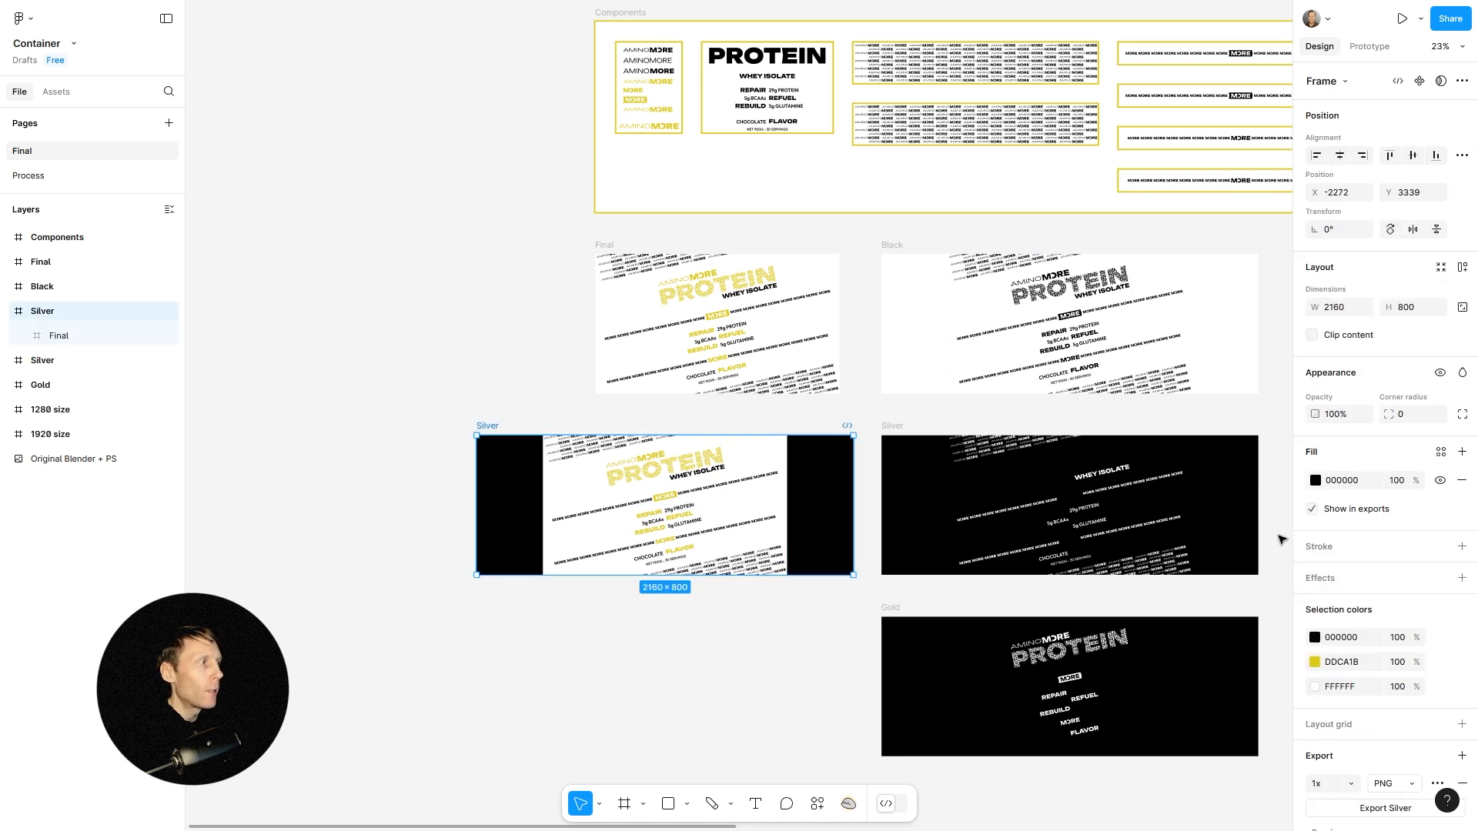
left_click(1316, 479)
left_click_drag(1217, 541, 1036, 464)
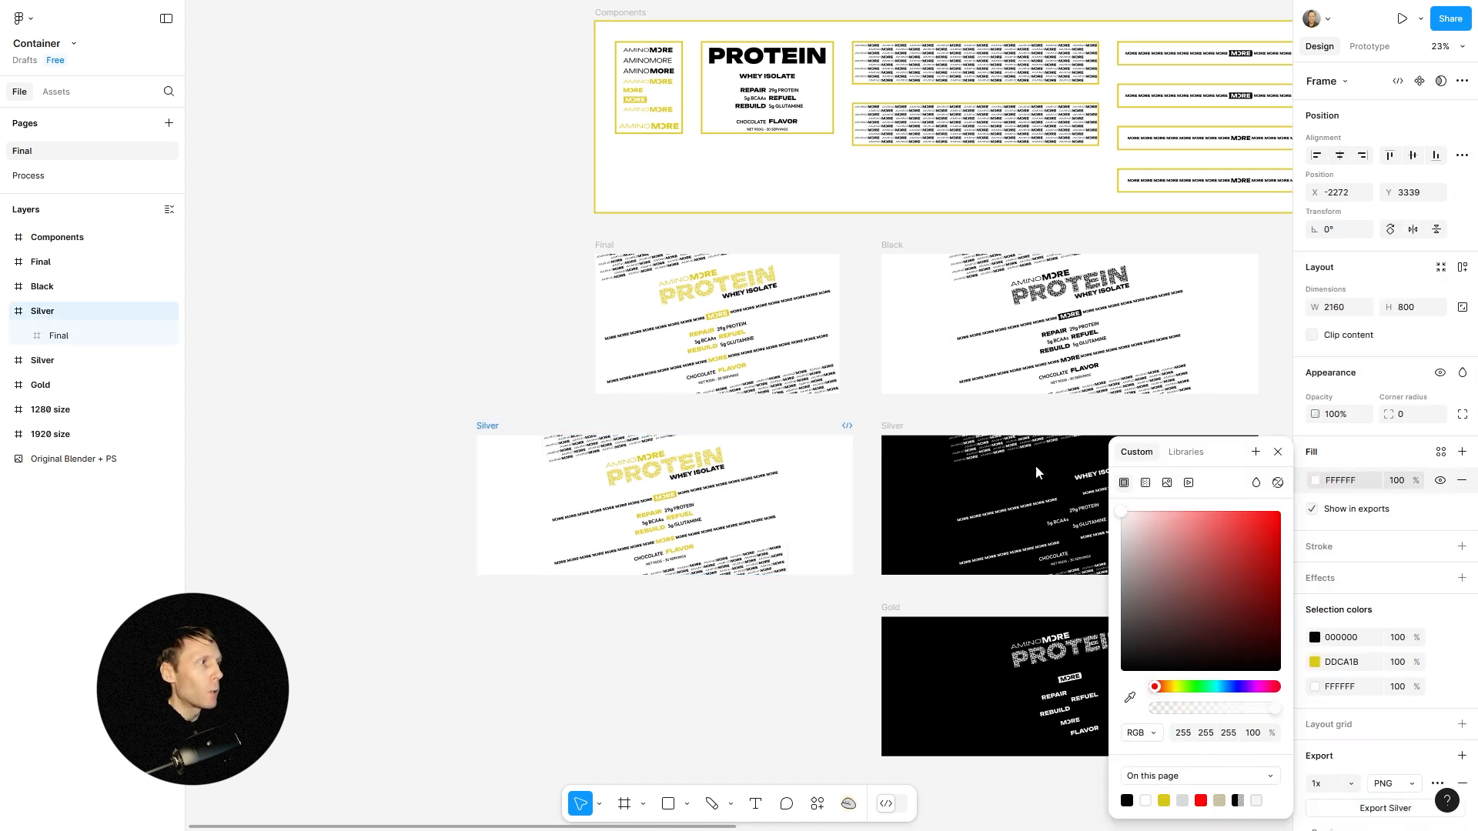
left_click(453, 381)
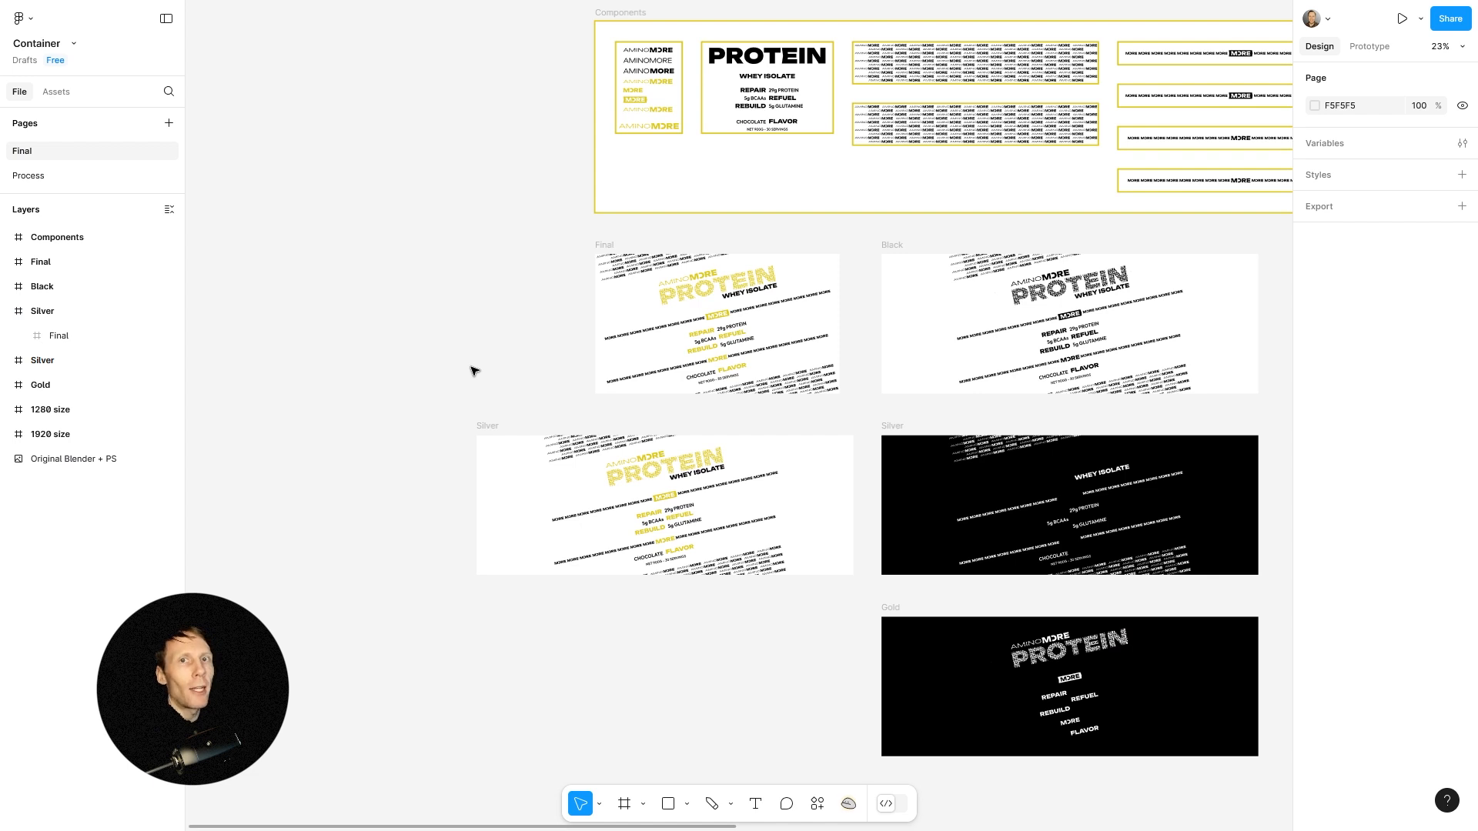
Recolour all black artwork in the Silver copy to red FF0000 through its selection colors.
left_click(489, 428)
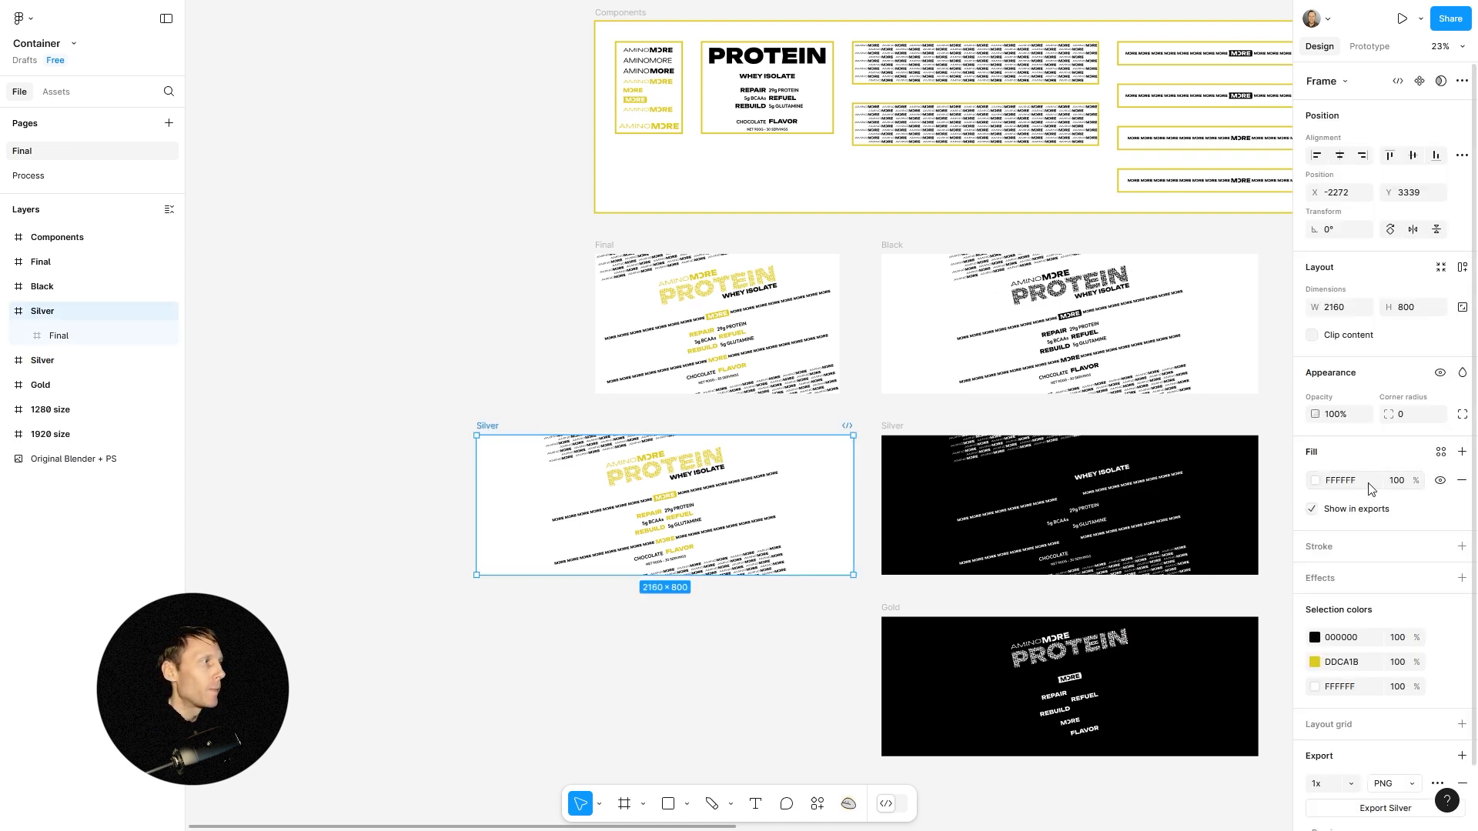
scroll(1325, 573, "down", 1)
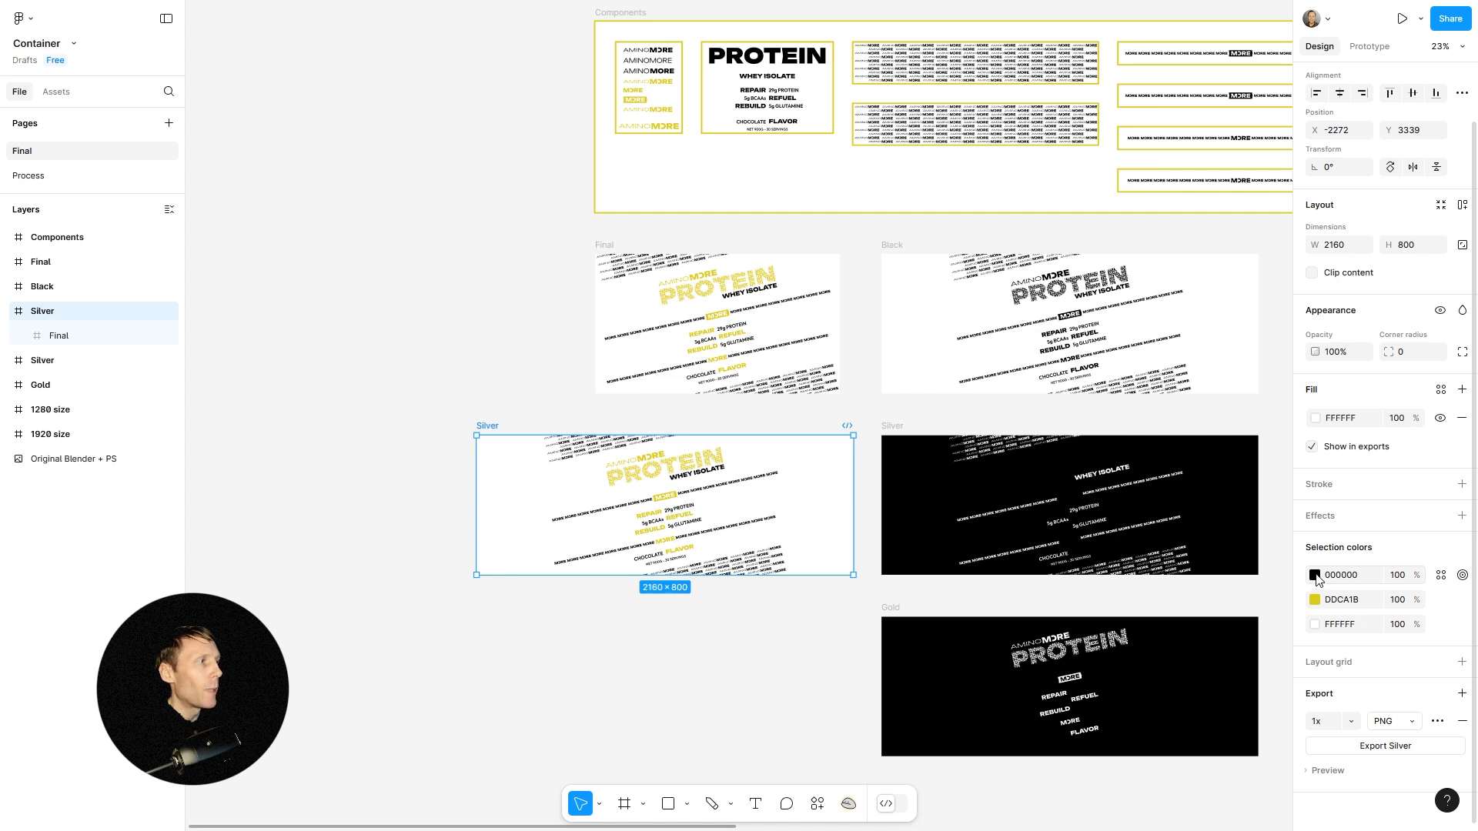
left_click(1315, 576)
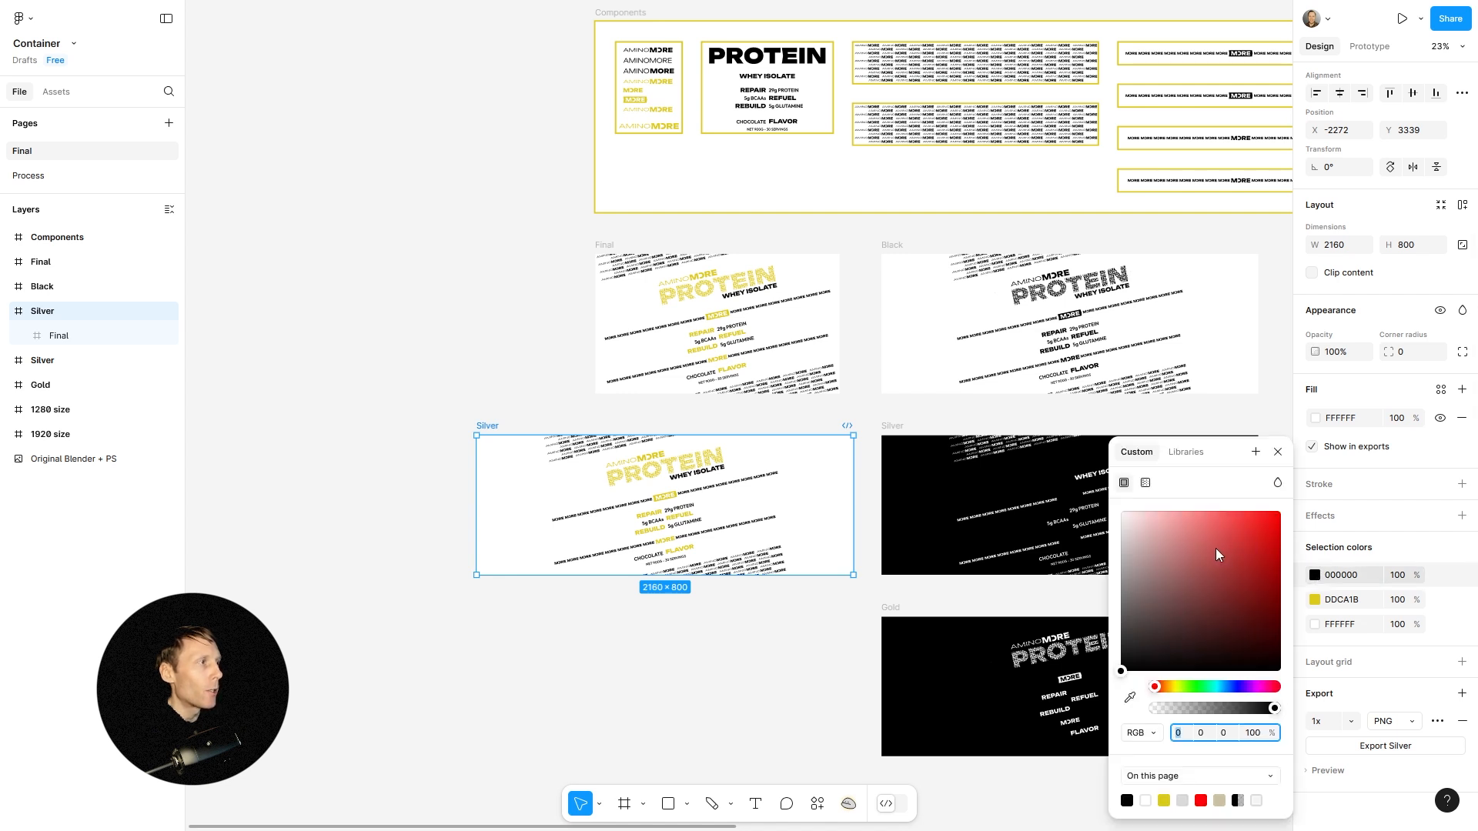
left_click_drag(1216, 548, 1309, 493)
left_click(1277, 452)
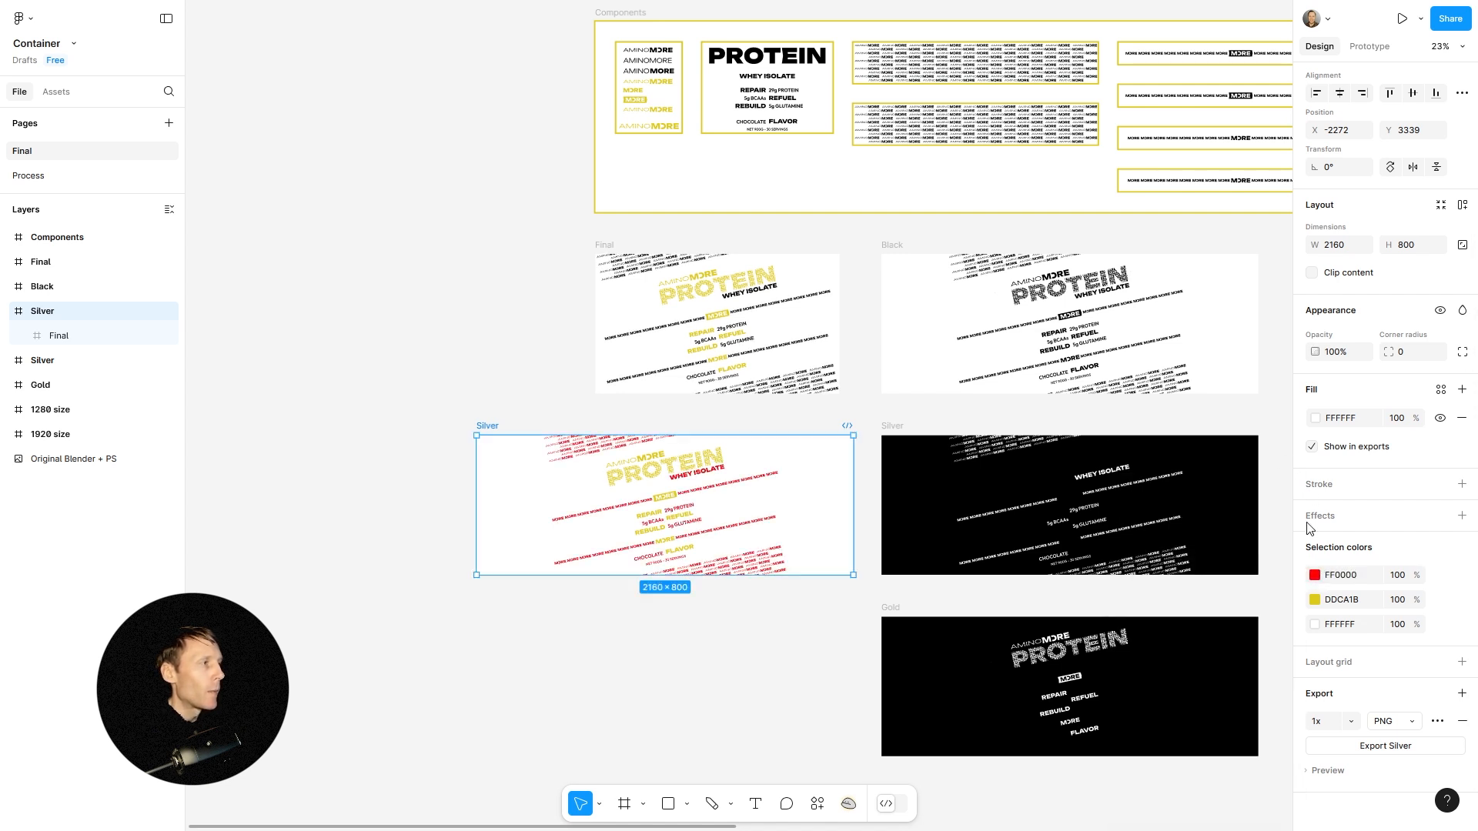
Recolour the gold DDCA1B artwork in the Silver copy to red FF0004.
left_click(1314, 599)
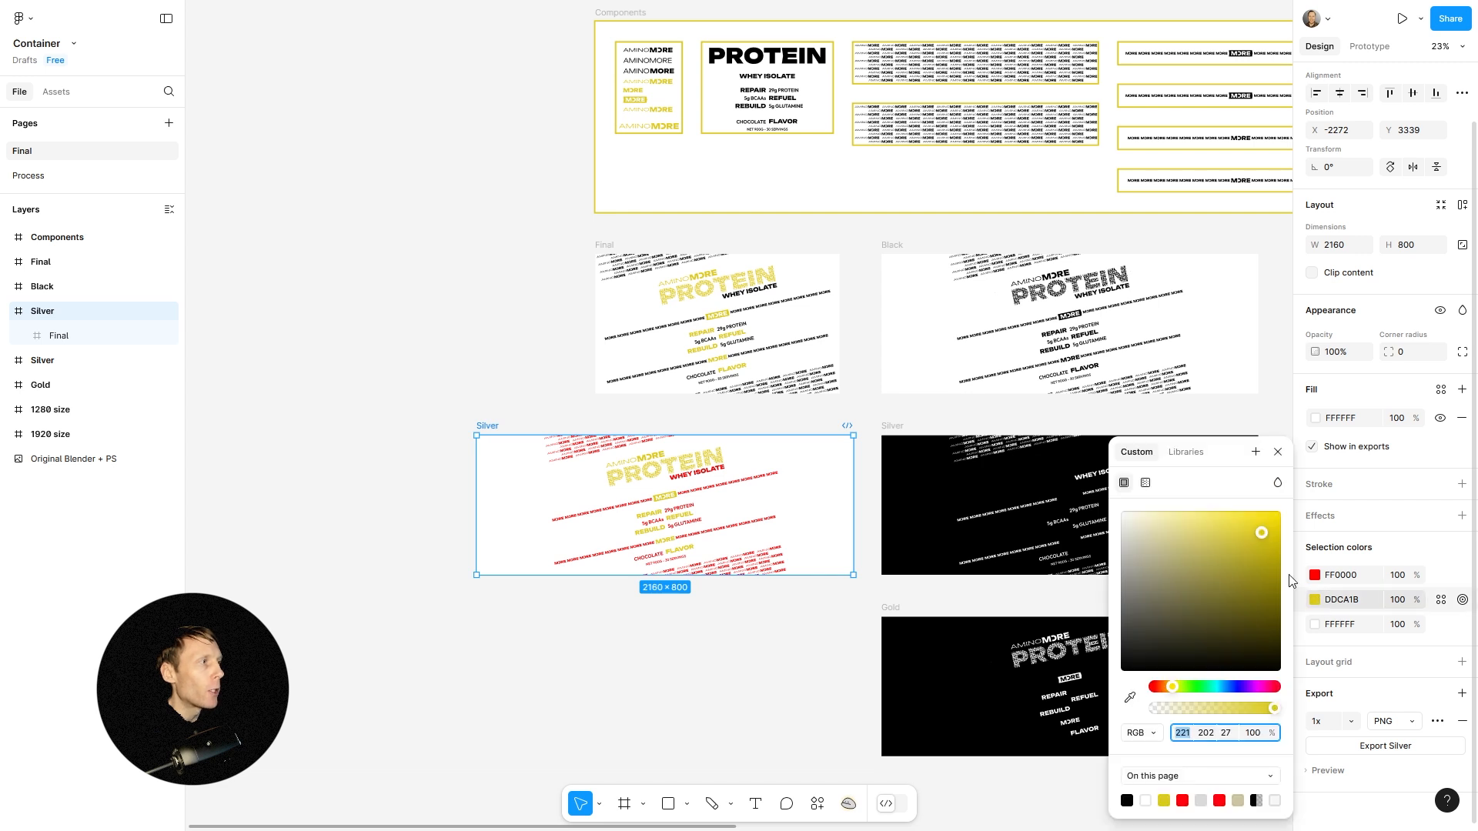
left_click_drag(1263, 687, 1316, 688)
left_click_drag(1248, 588, 1300, 508)
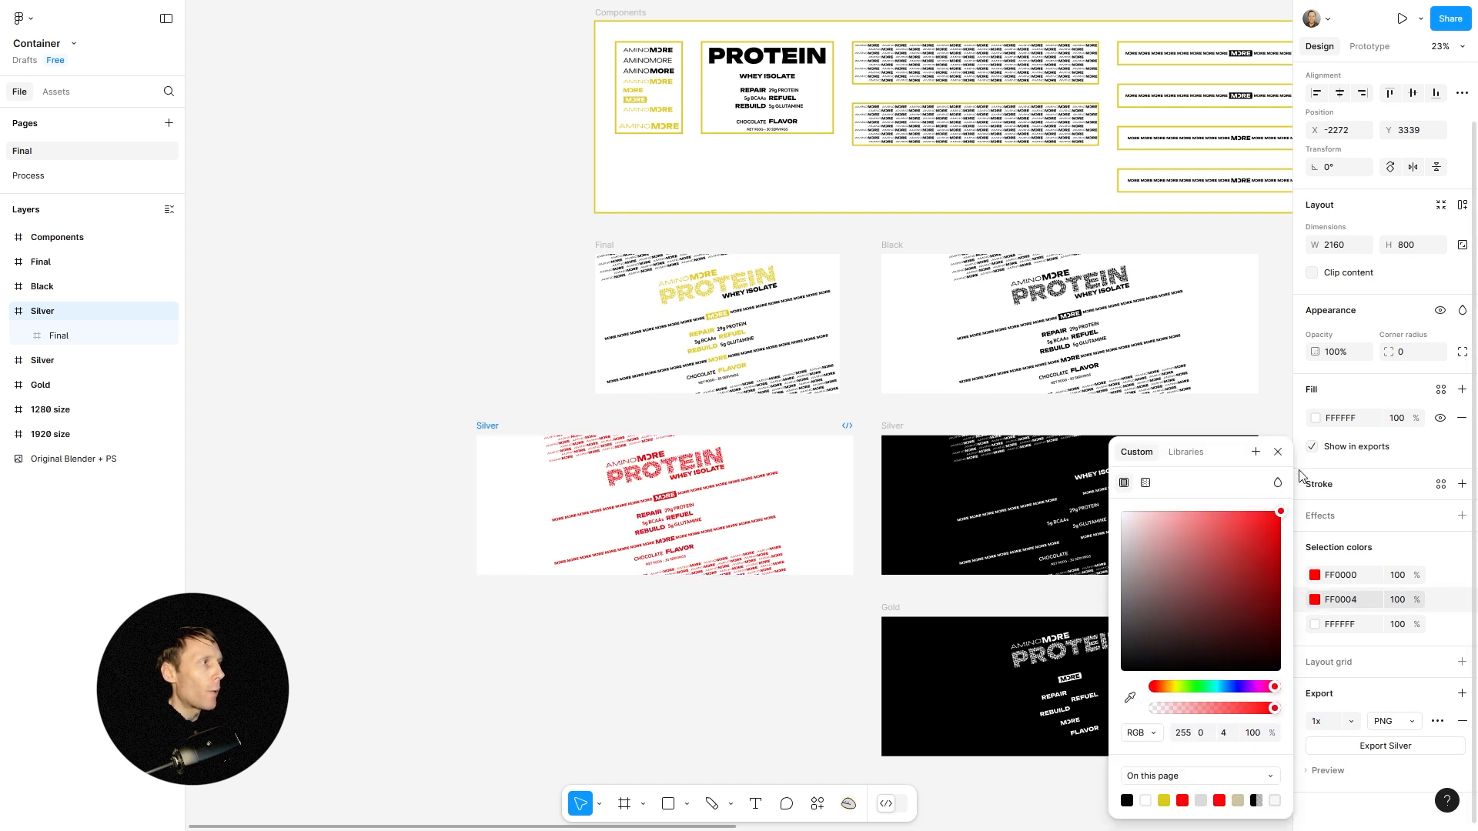
Set the white background fill of the Silver copy to black, 000000.
left_click(1277, 452)
left_click(672, 657)
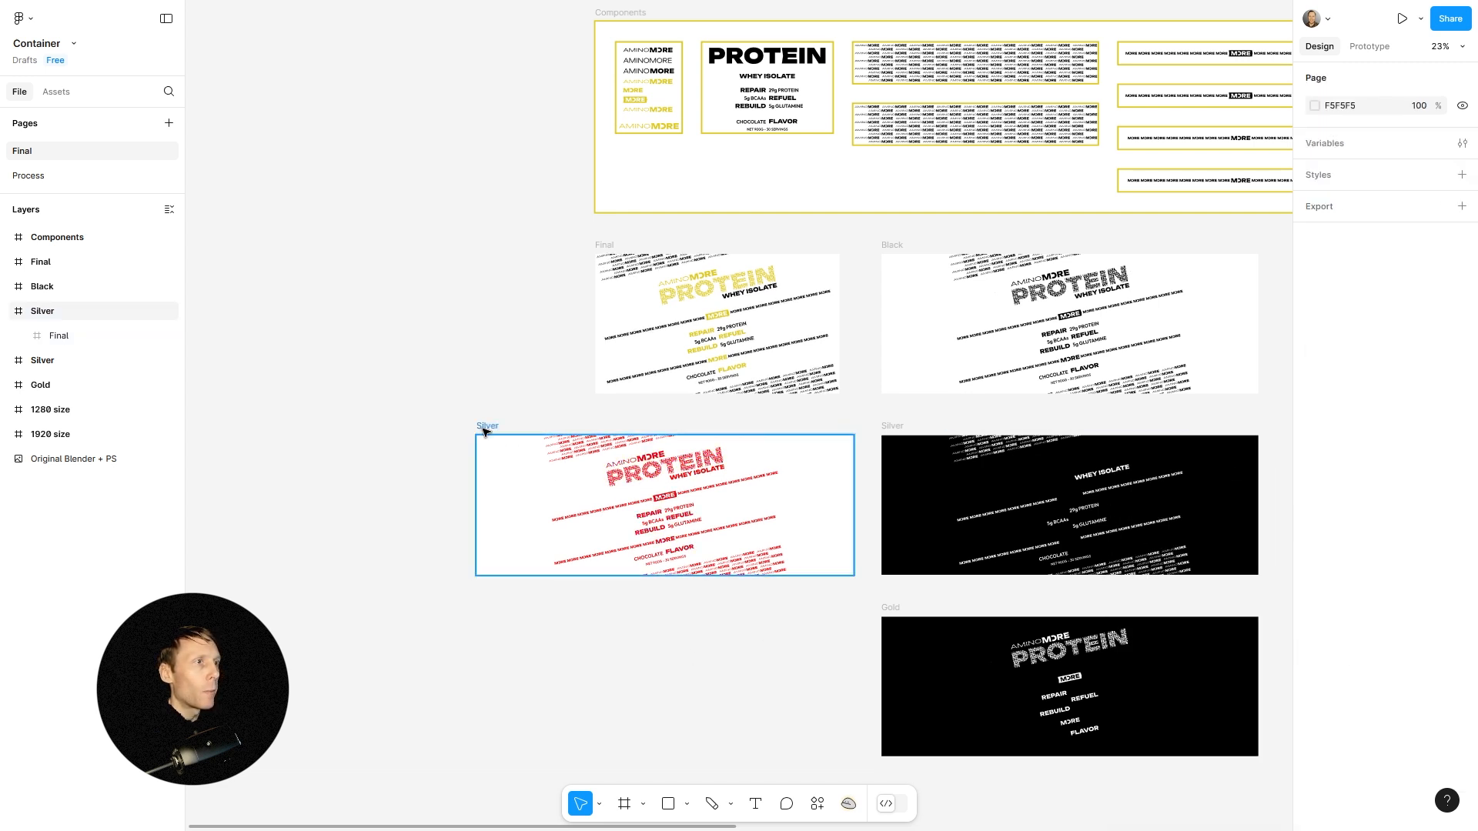
left_click(482, 428)
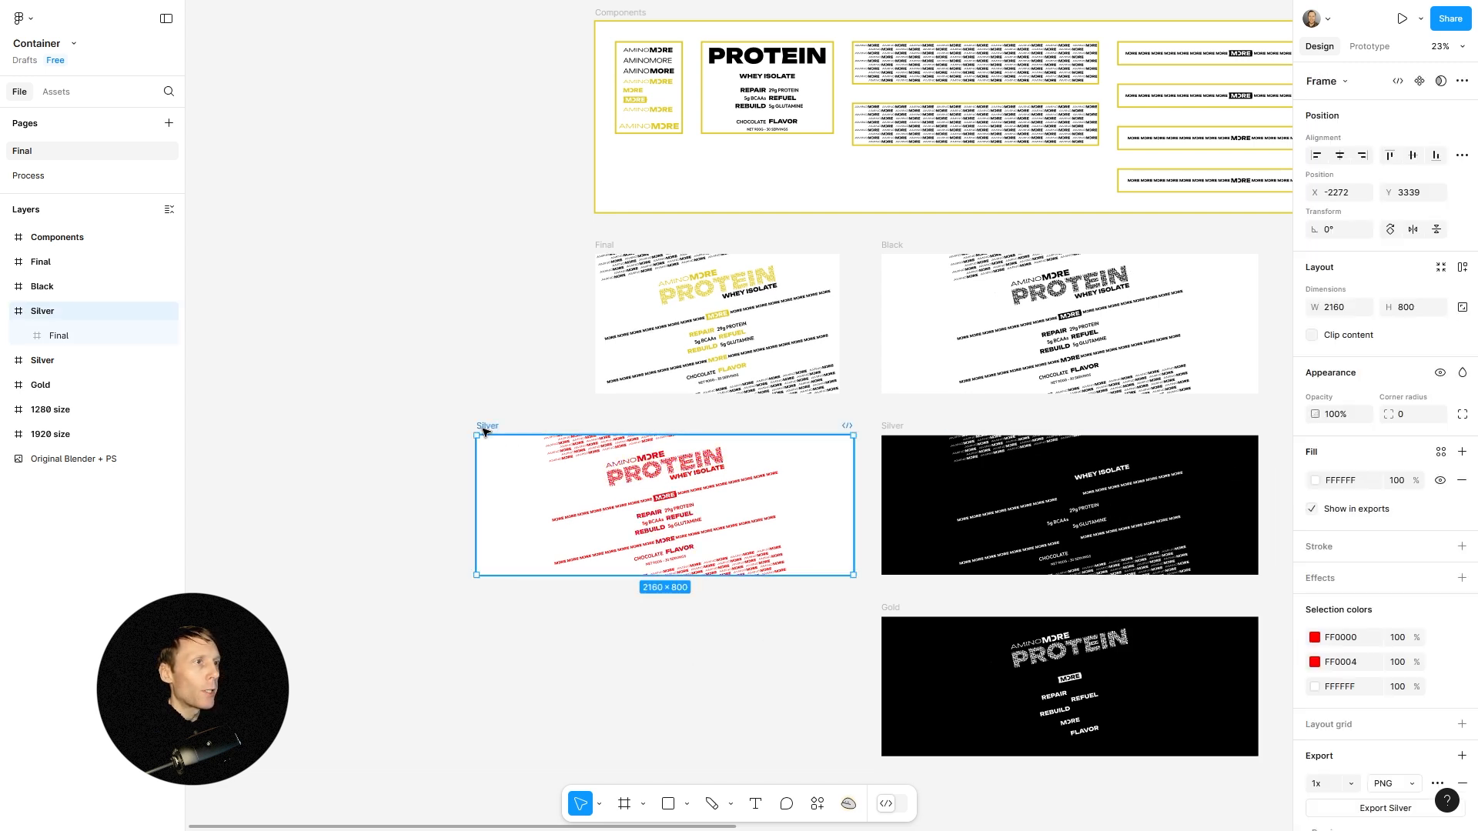
left_click(1315, 686)
left_click_drag(1228, 556, 1000, 727)
key("Escape")
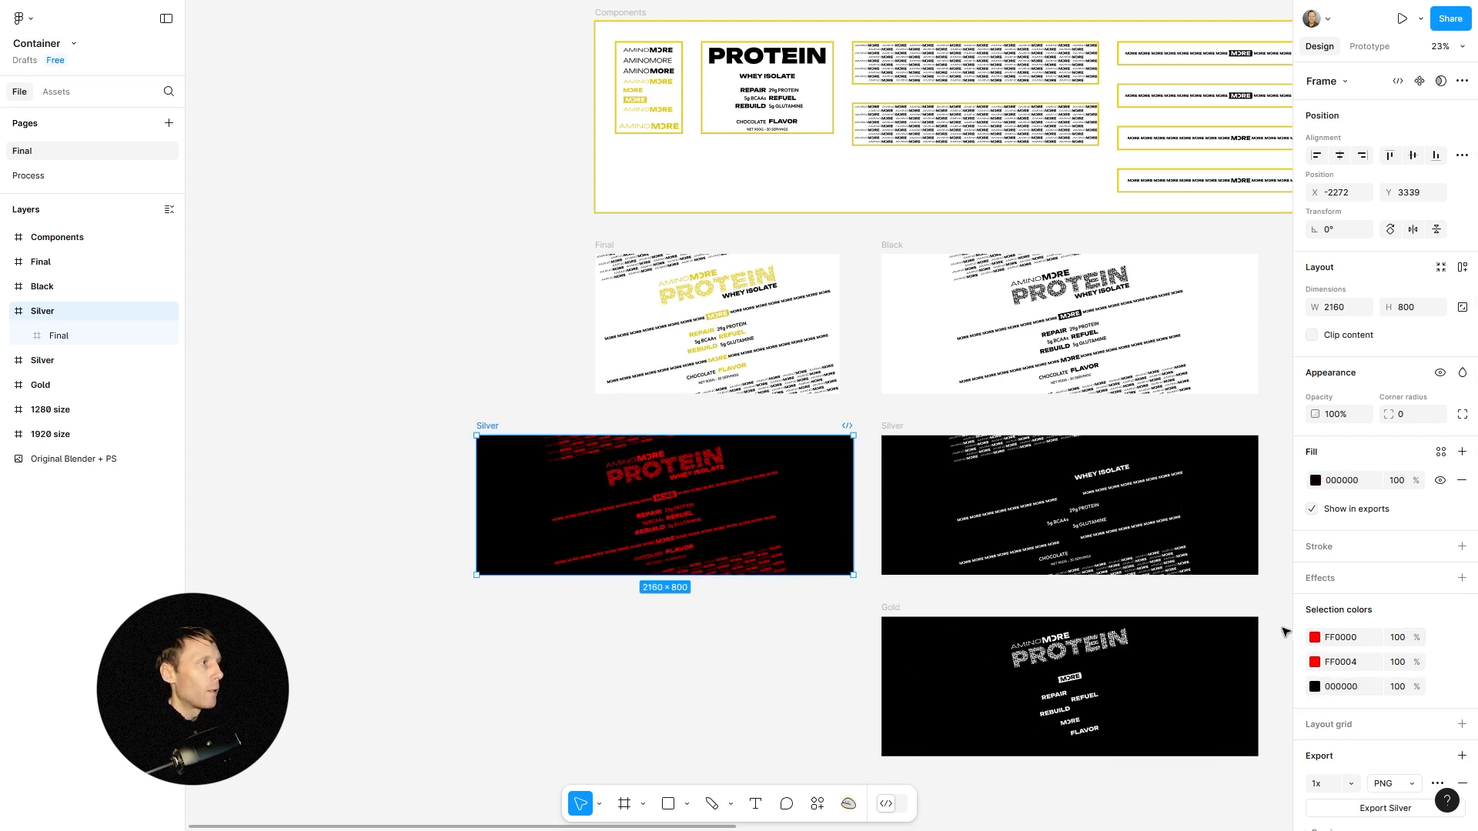
Recolour both red artwork colors, FF0000 and FF0004, in the Silver copy to white FFFFFF.
left_click(1314, 638)
left_click_drag(1239, 593, 1099, 485)
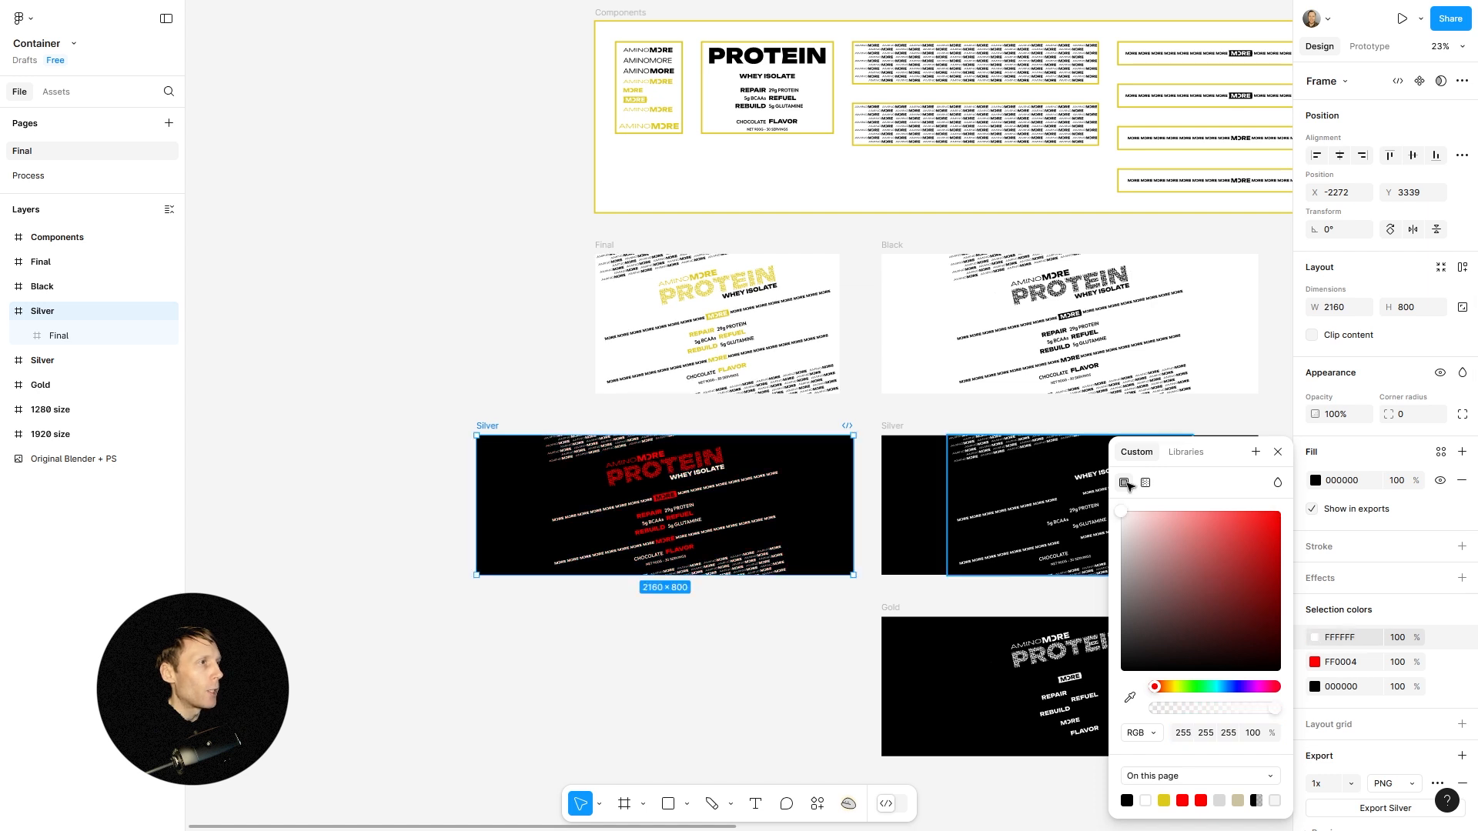
left_click(1316, 662)
left_click_drag(1239, 577, 940, 469)
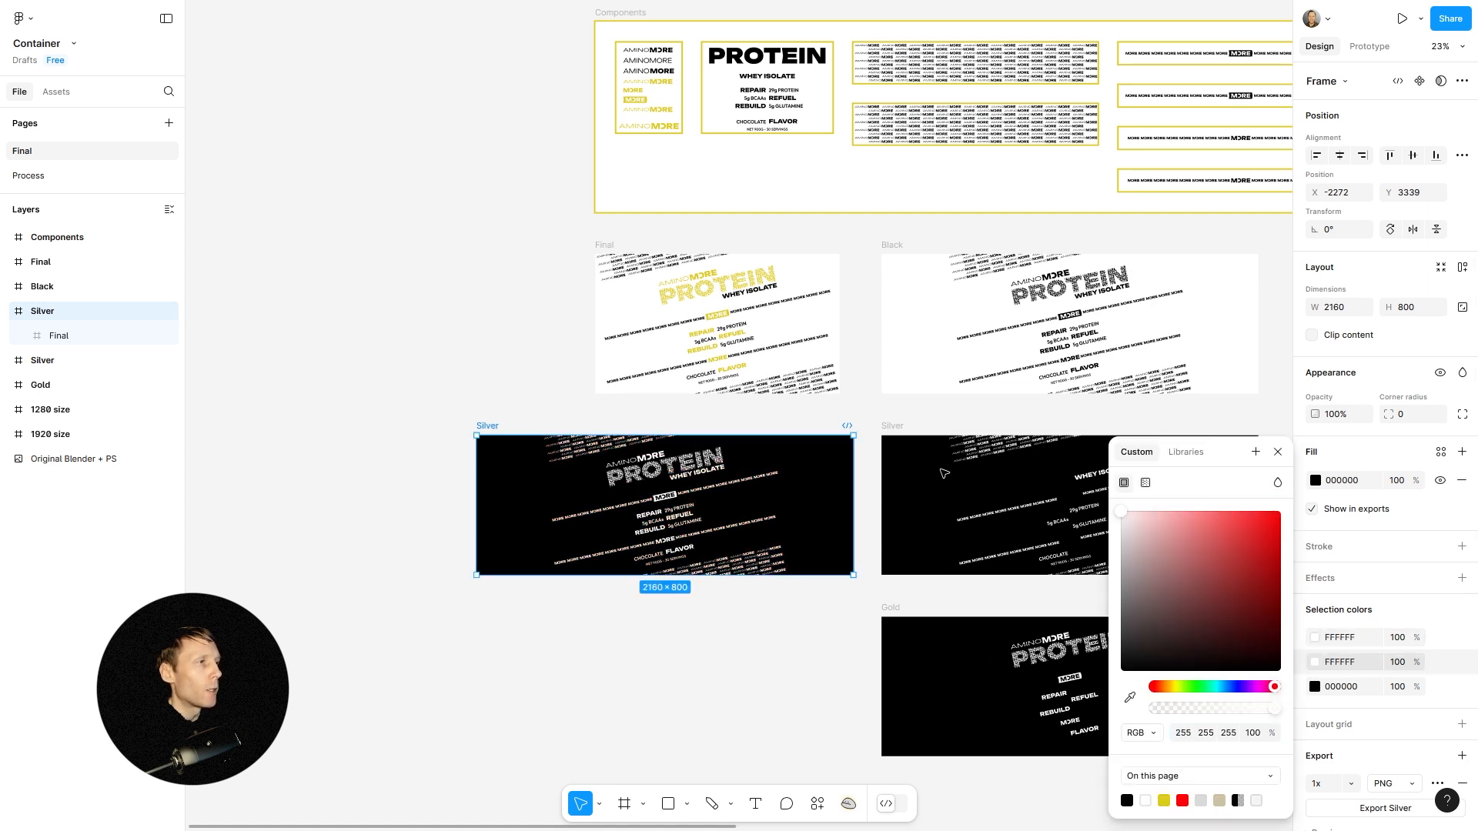
left_click(744, 616)
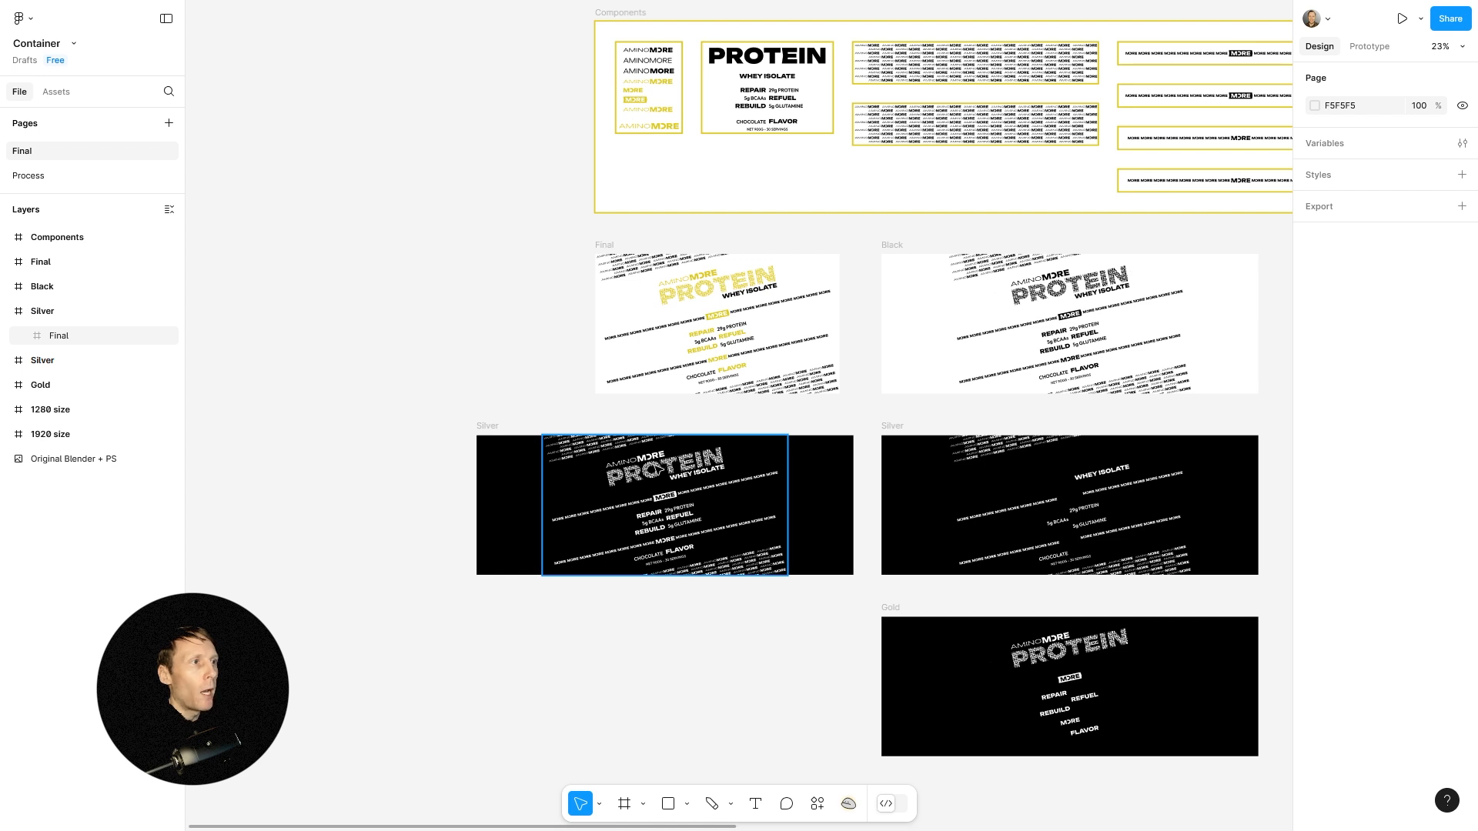
Remove the large PROTEIN title and the AMINOMORE logo from the Silver copy.
left_click(653, 470)
key("Delete")
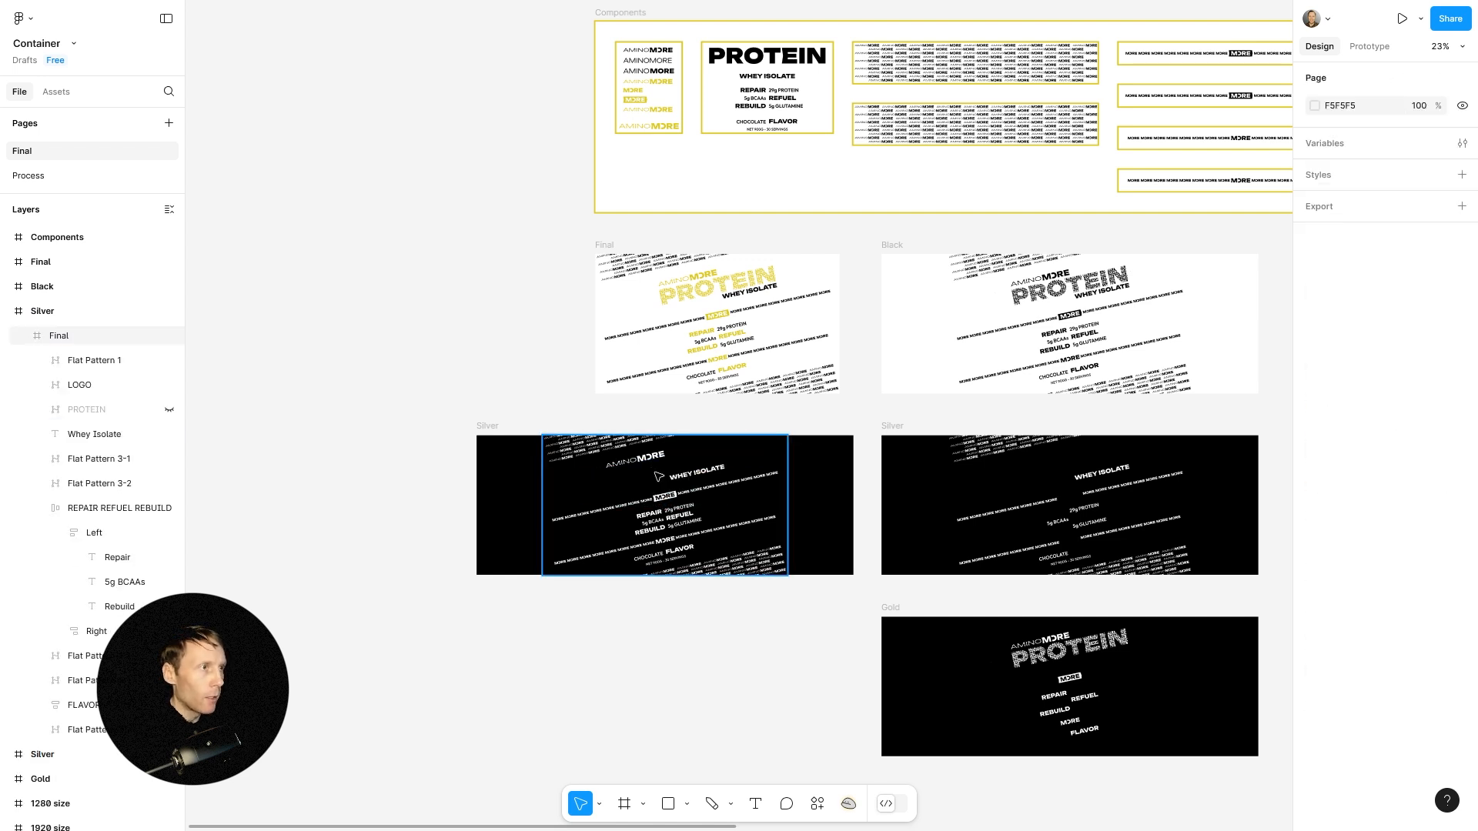
left_click(652, 460)
key("Delete")
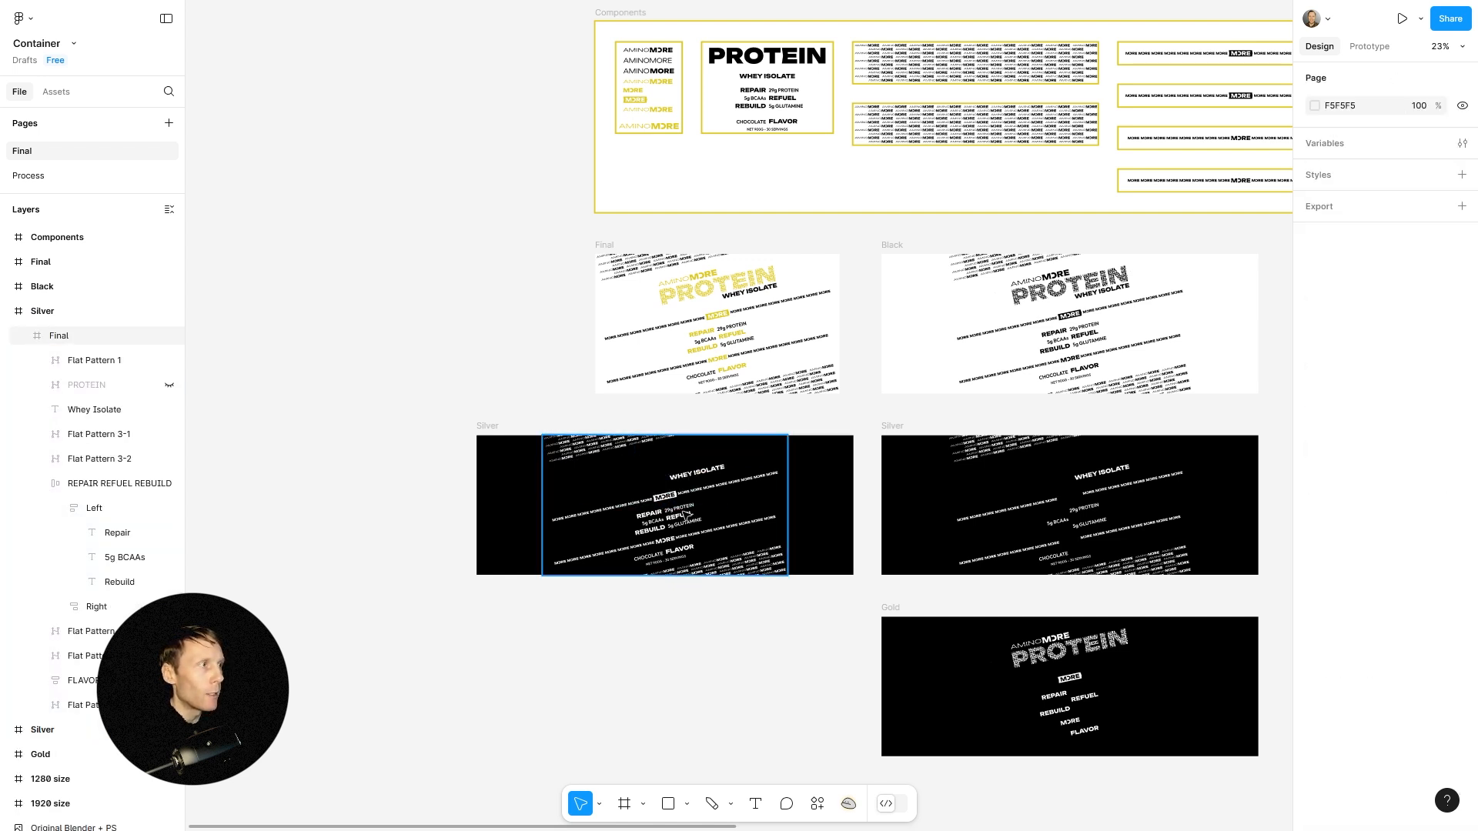
Remove the two MORE emblems from the middle of the slanted pattern lines in the Silver copy.
left_click(672, 498)
key("Delete")
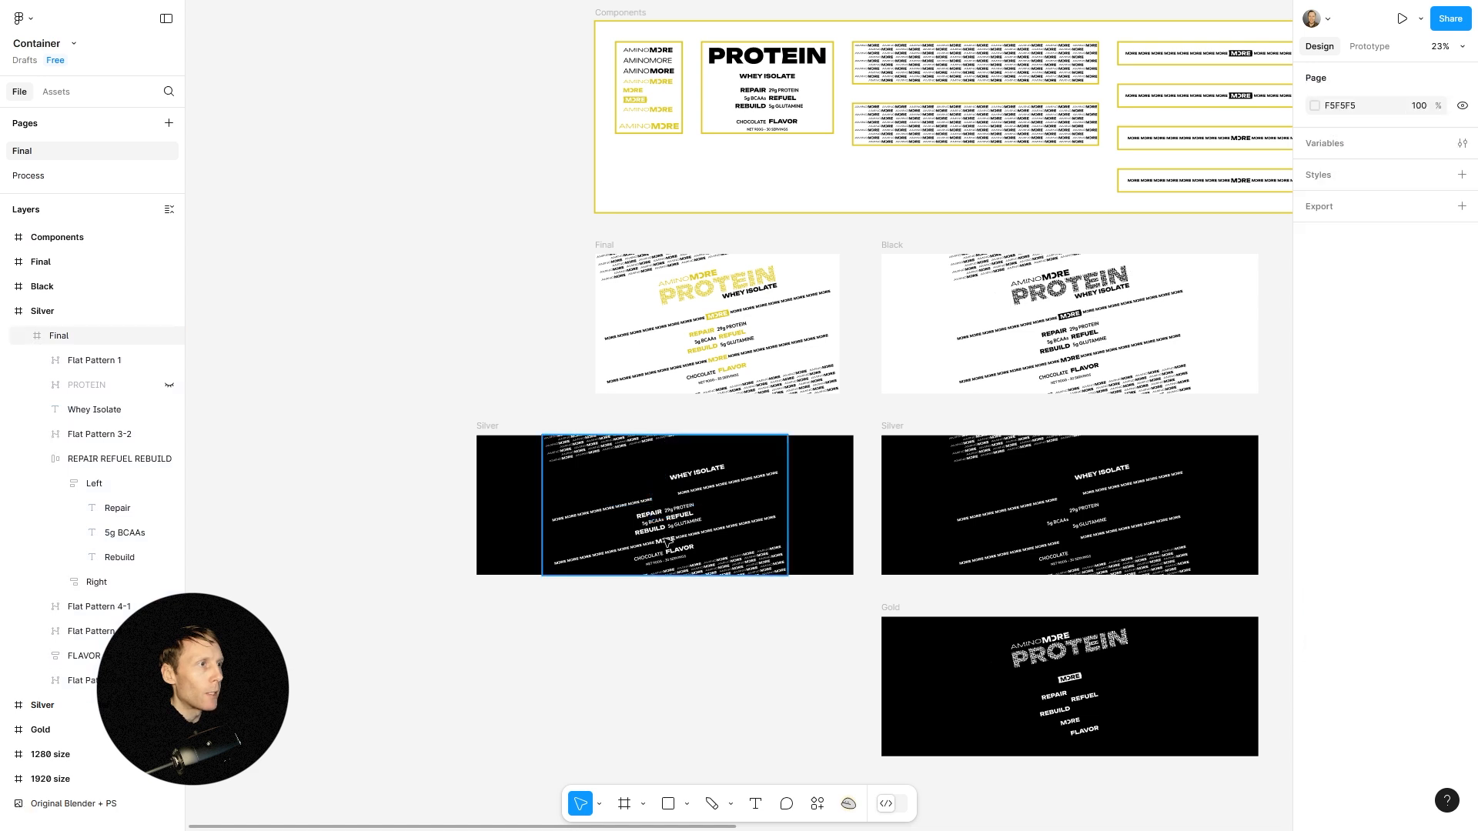
left_click(672, 545)
key("Delete")
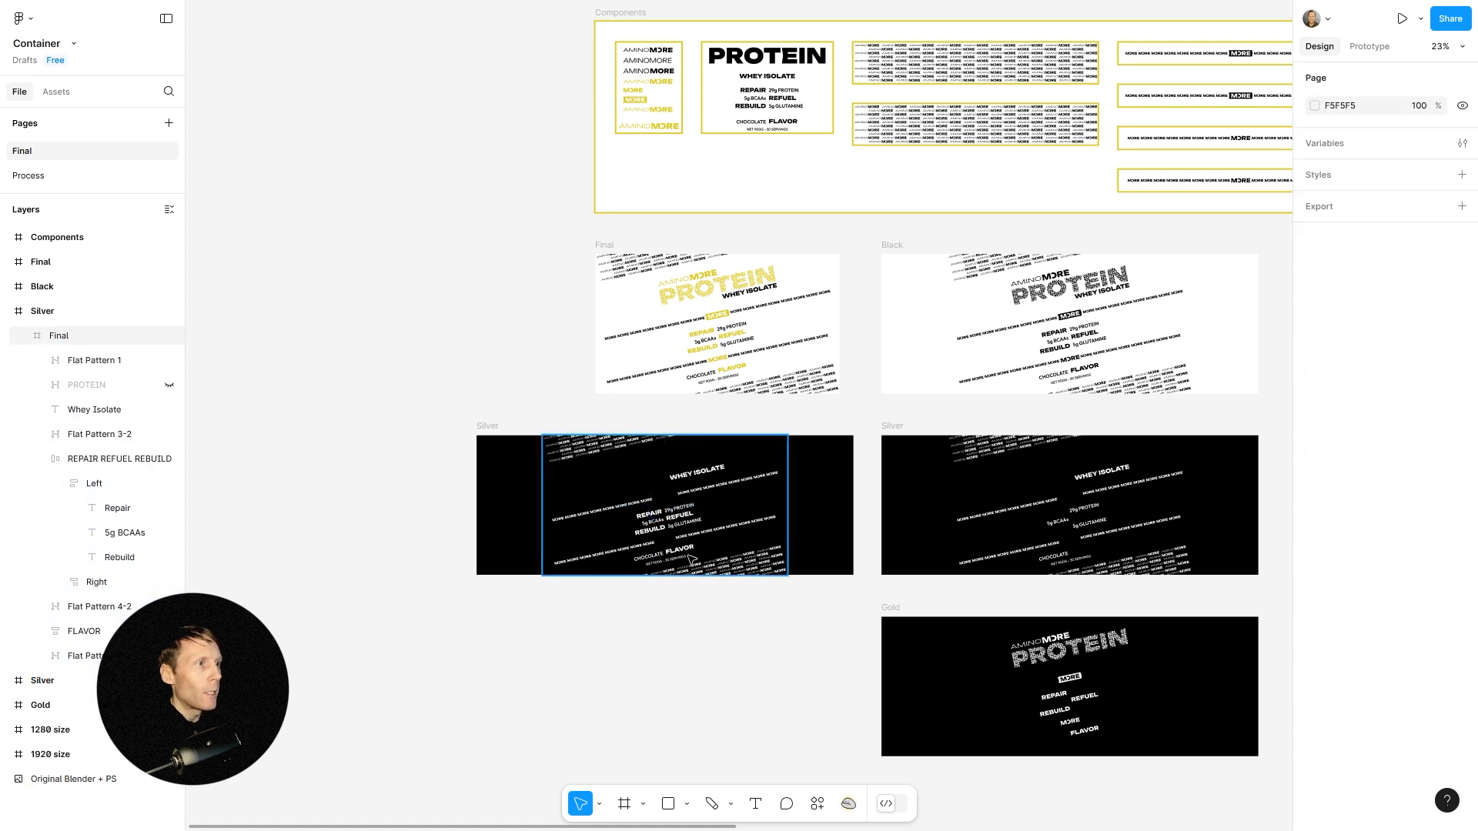
Set the fill of the FLAVOR text in the Silver copy to black.
left_click(689, 552)
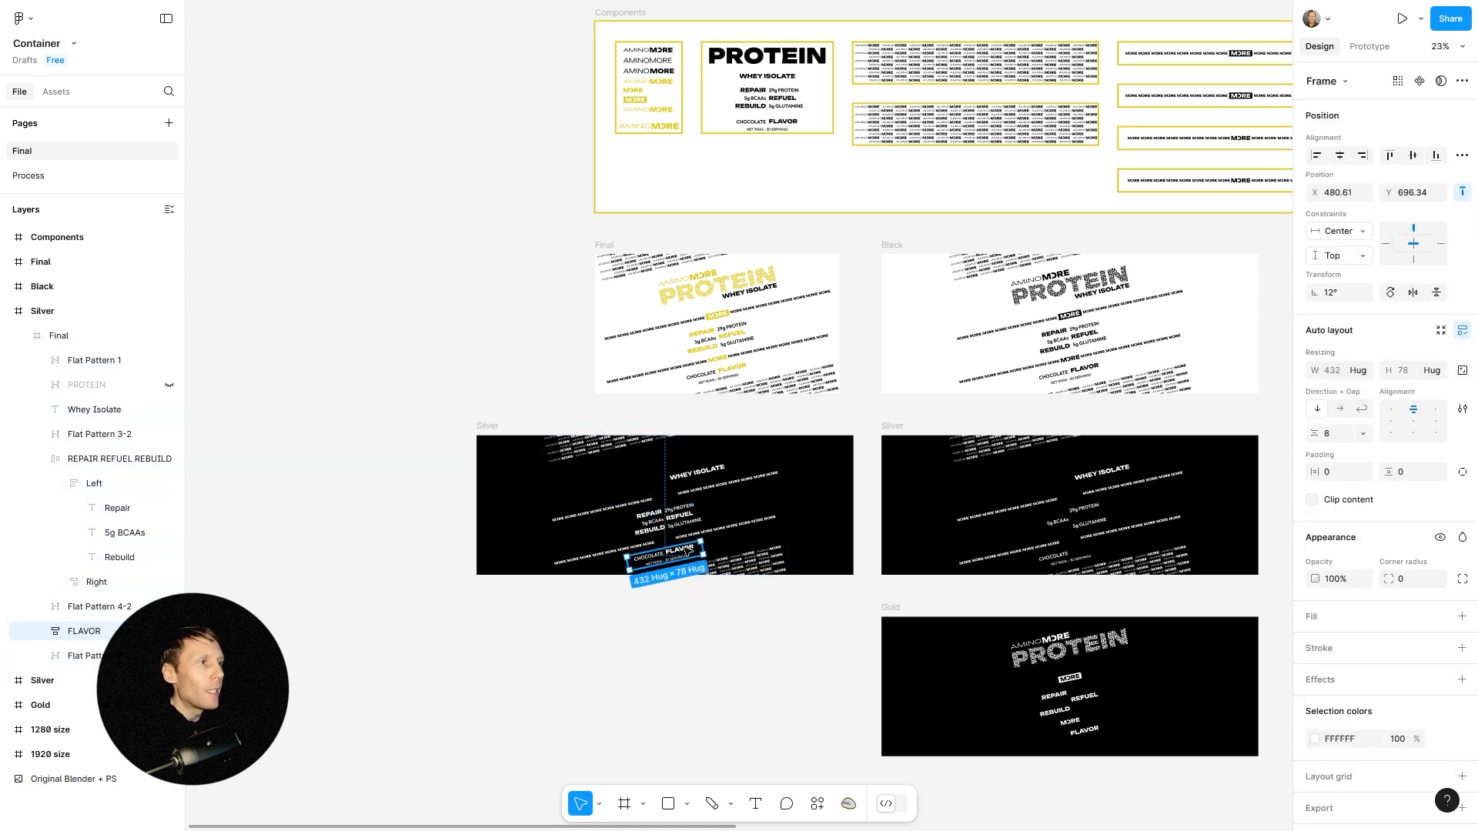
double_click(687, 549)
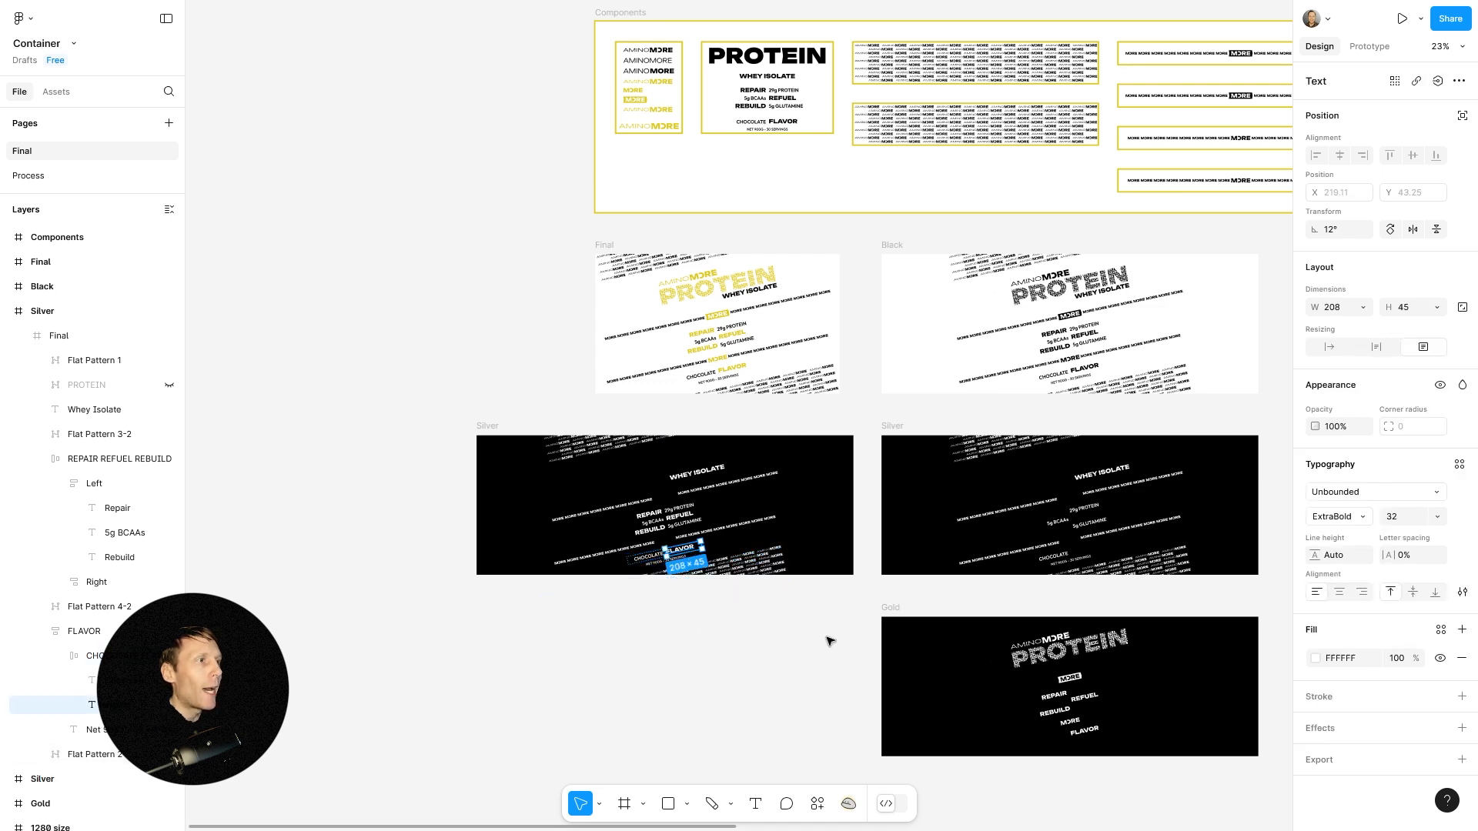
left_click(1316, 658)
left_click(1215, 595)
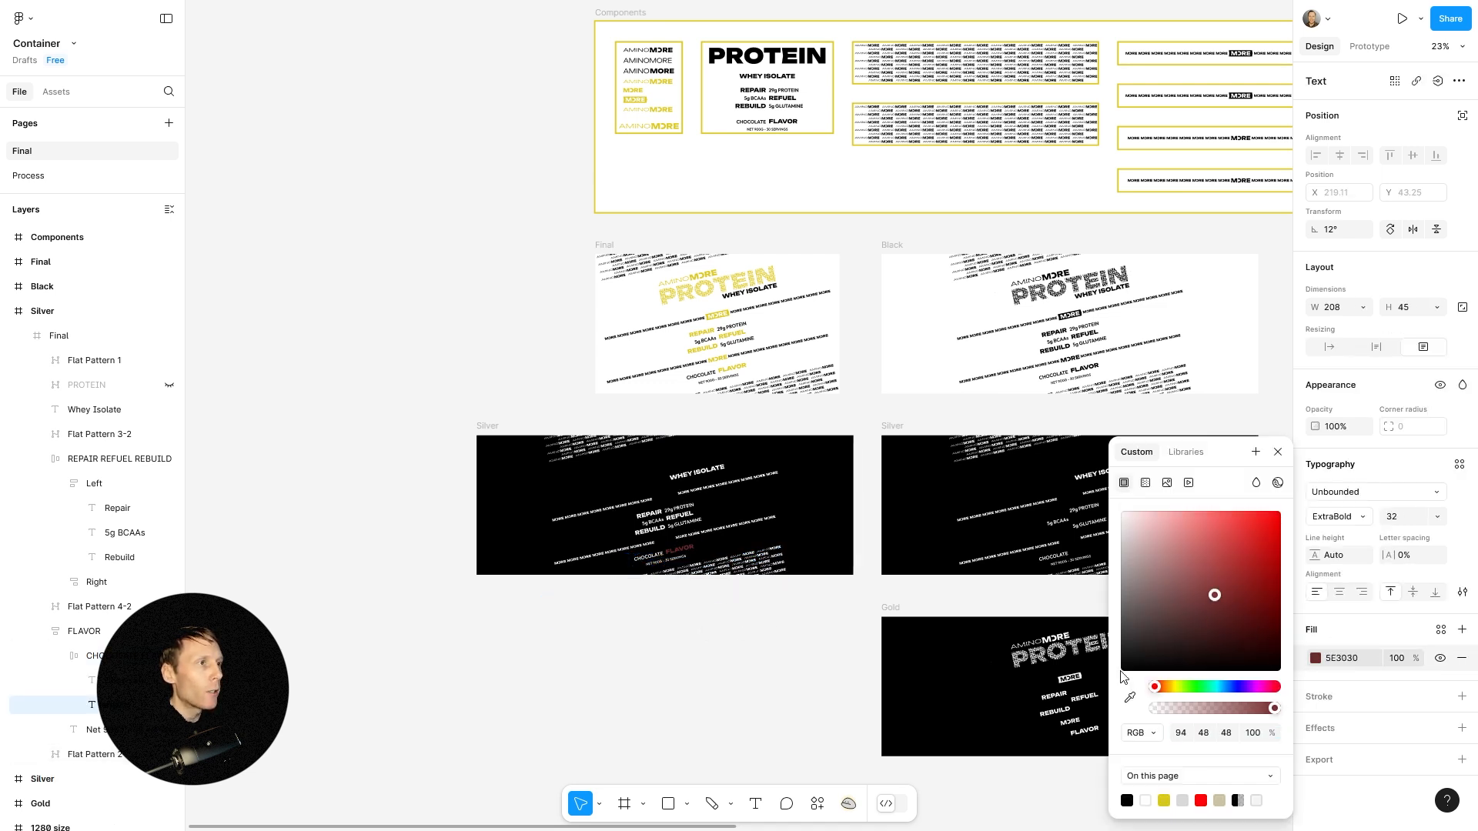
left_click(696, 663)
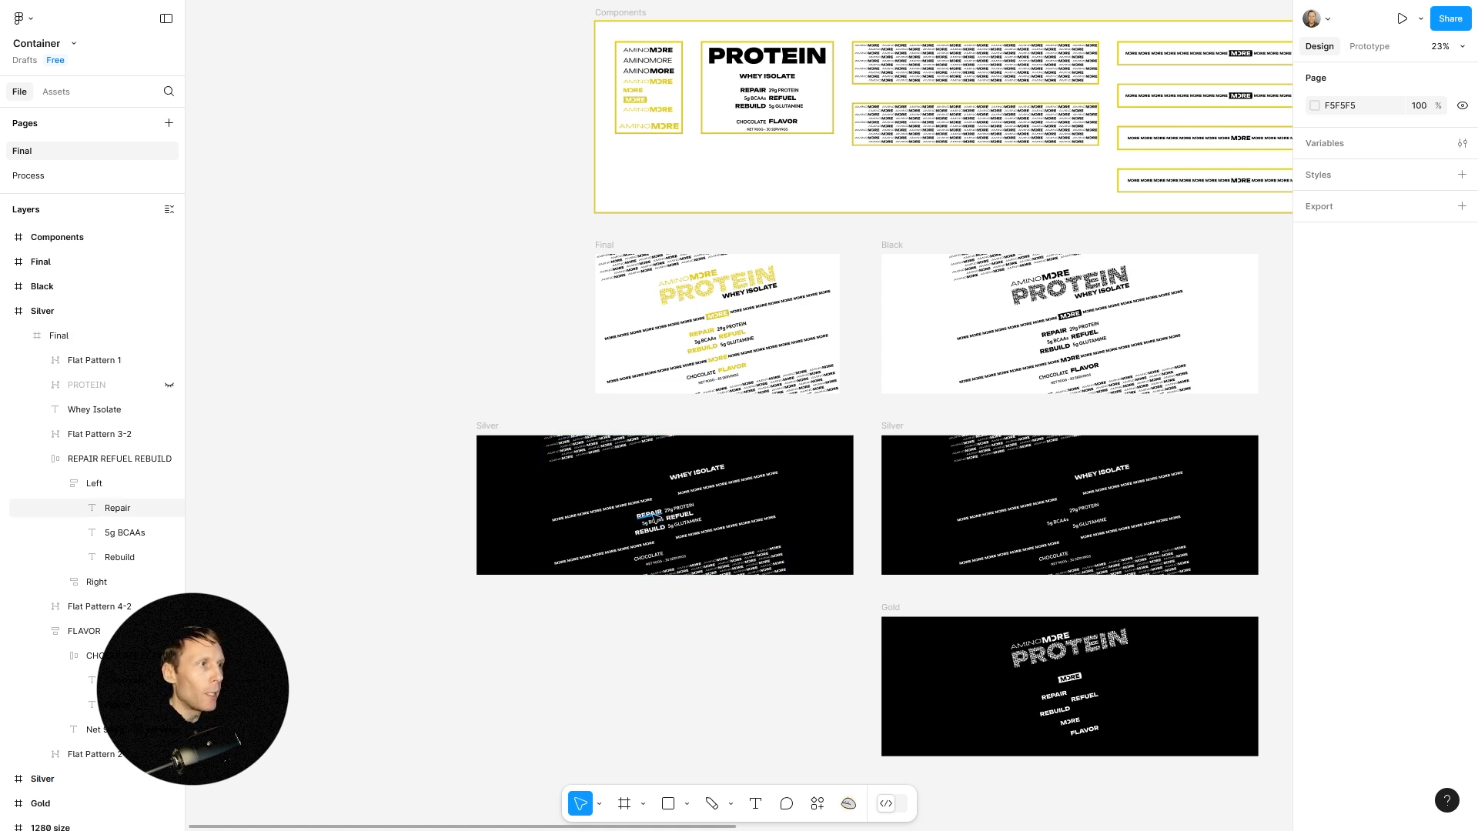
Set the fill of the REPAIR, REFUEL and REBUILD texts in the Silver copy to black.
left_click(652, 517)
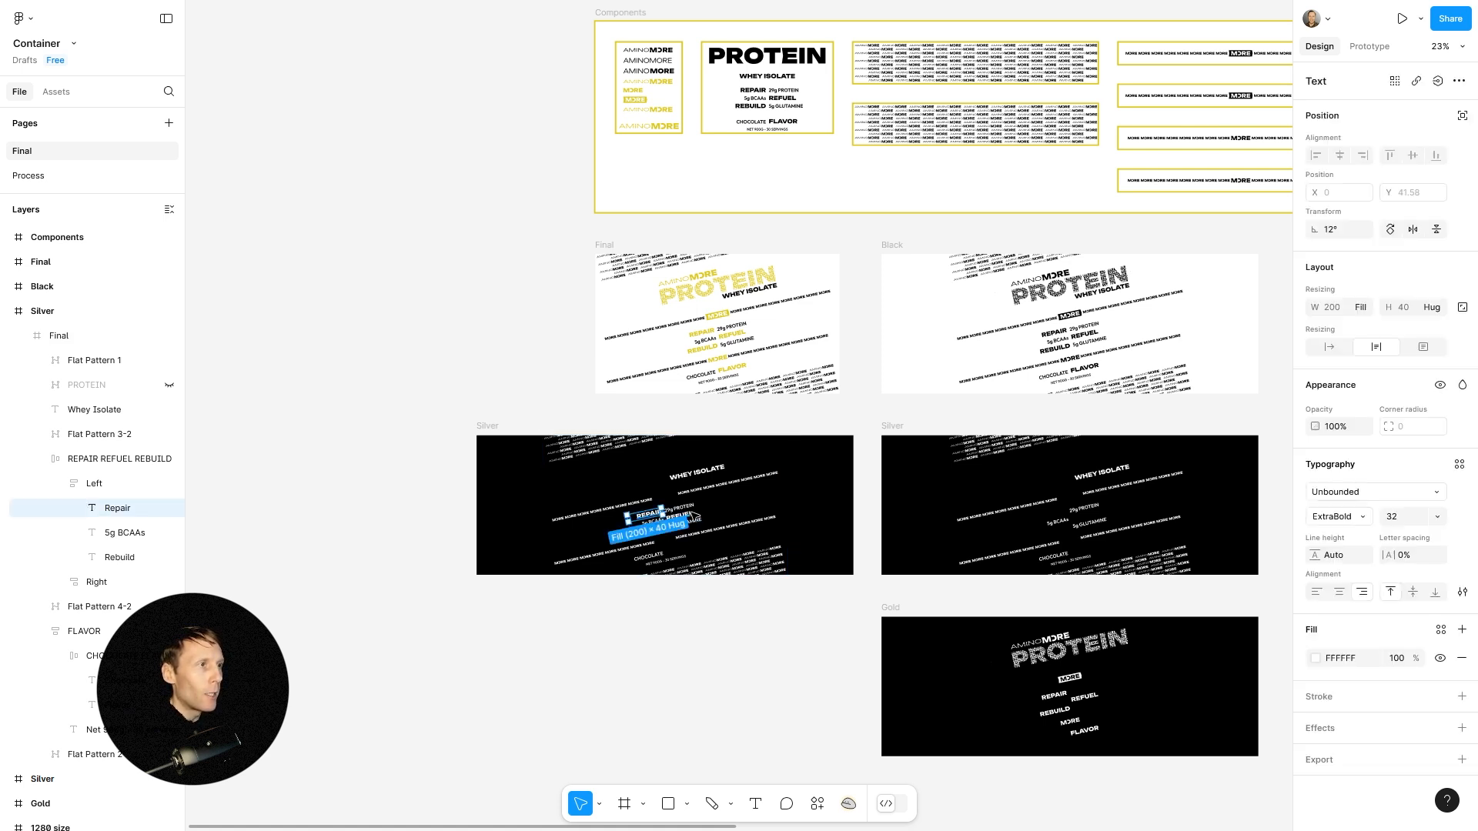
left_click(653, 530, "shift")
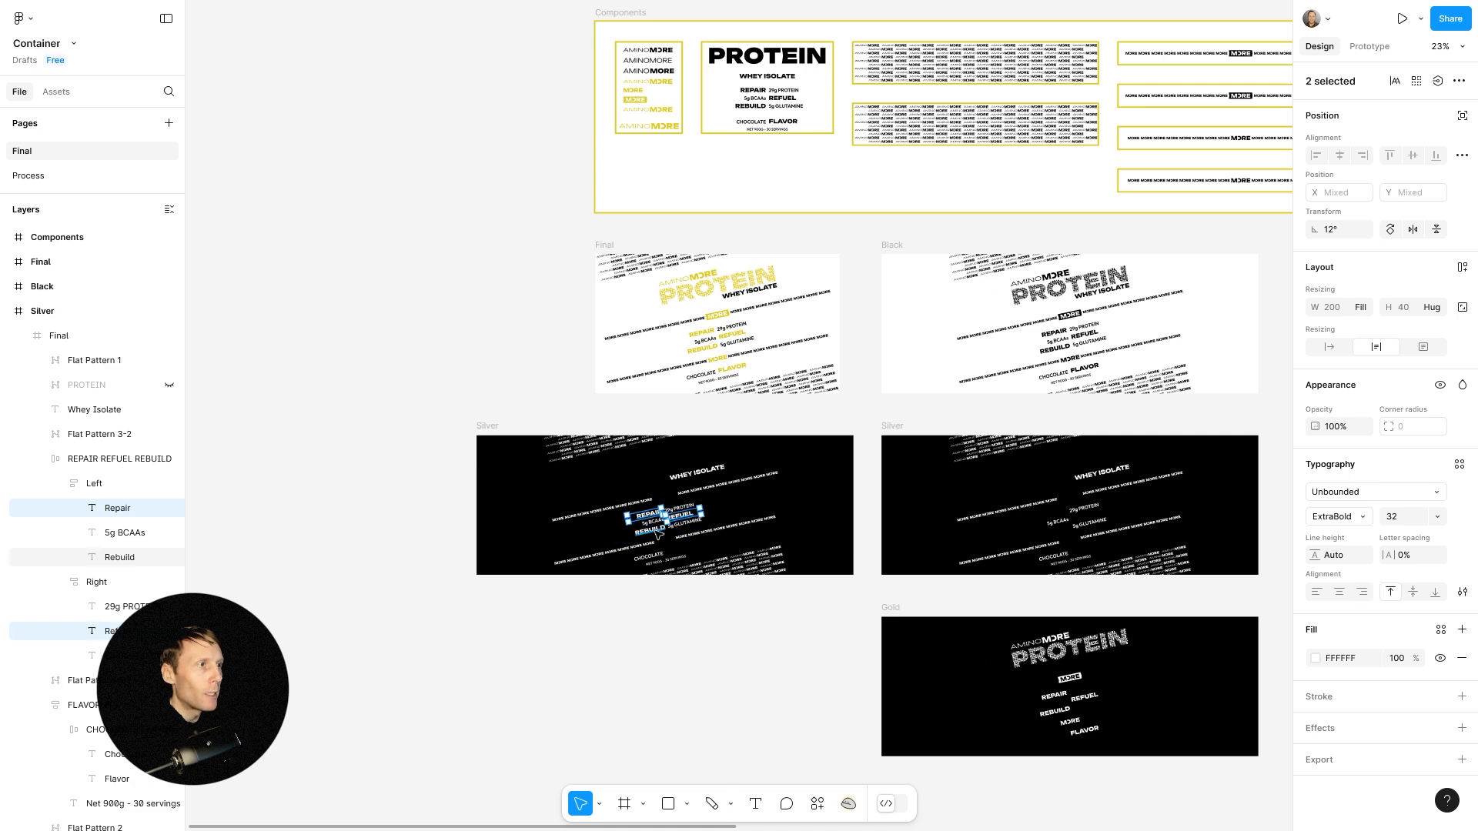
left_click(682, 514, "shift")
left_click(1314, 659)
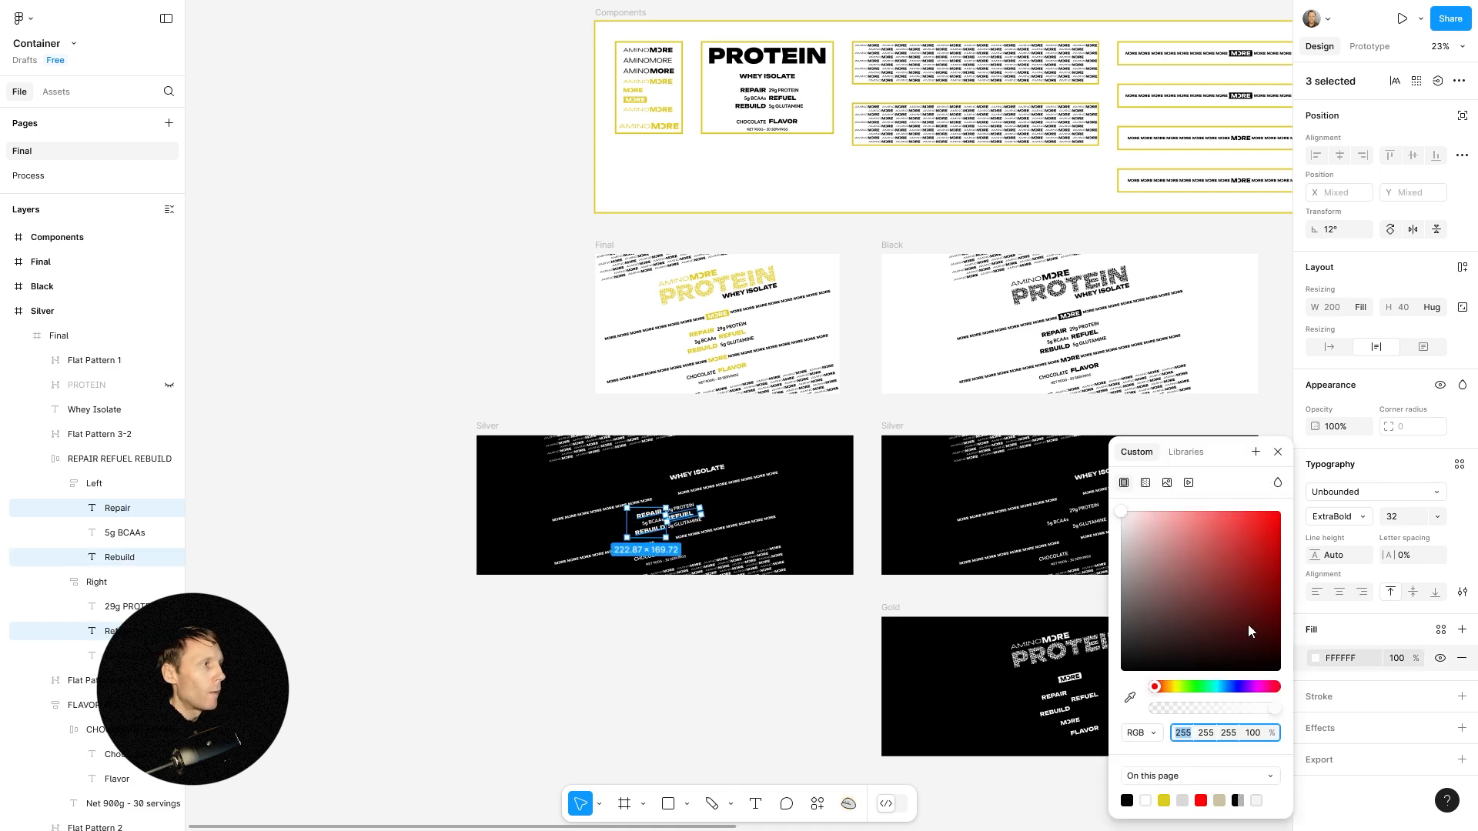
left_click_drag(1249, 629, 817, 693)
left_click(793, 625)
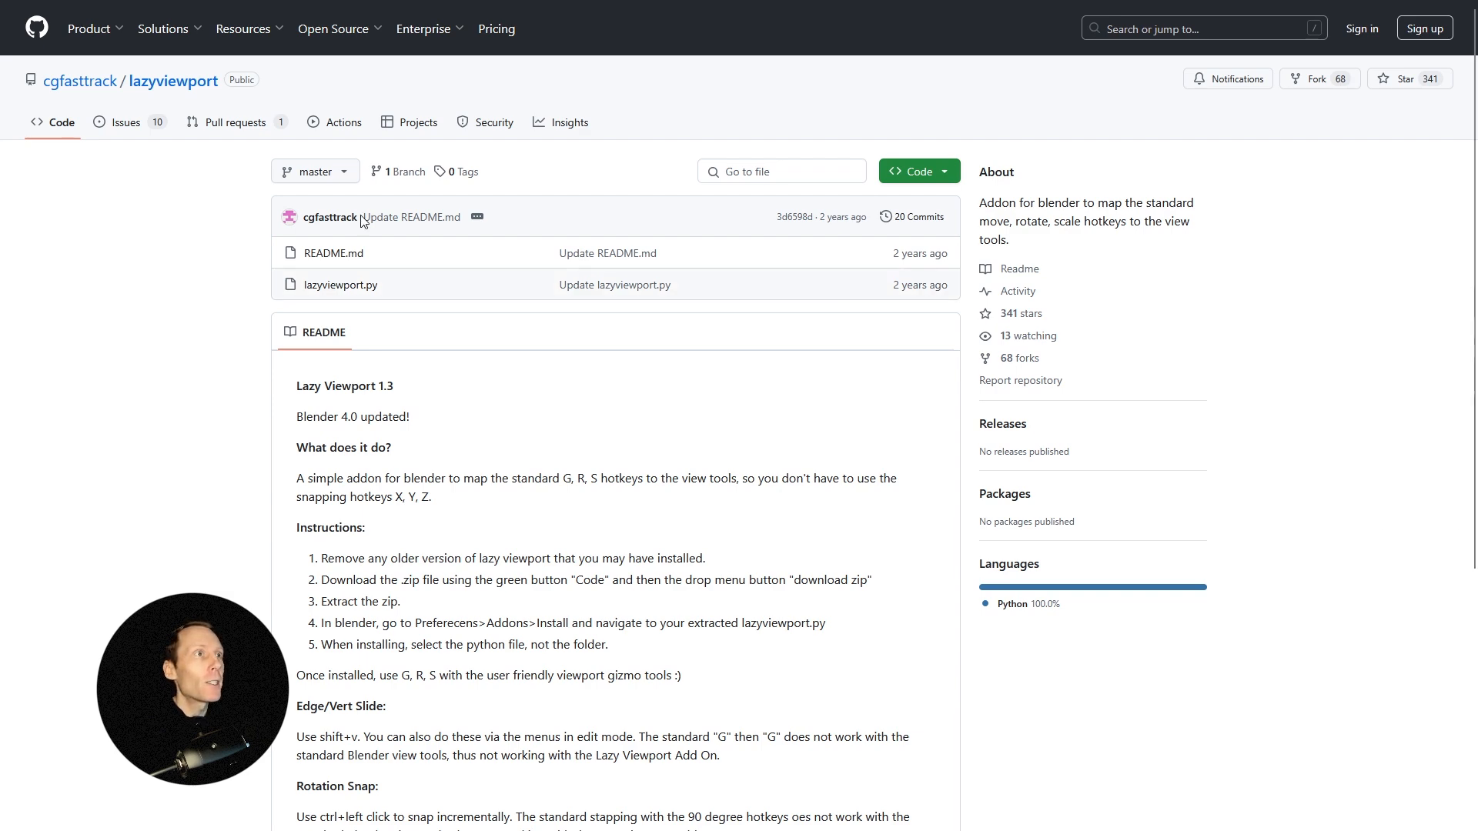
Switch to Blender and delete the default cube from the scene.
mouse_move(285, 2)
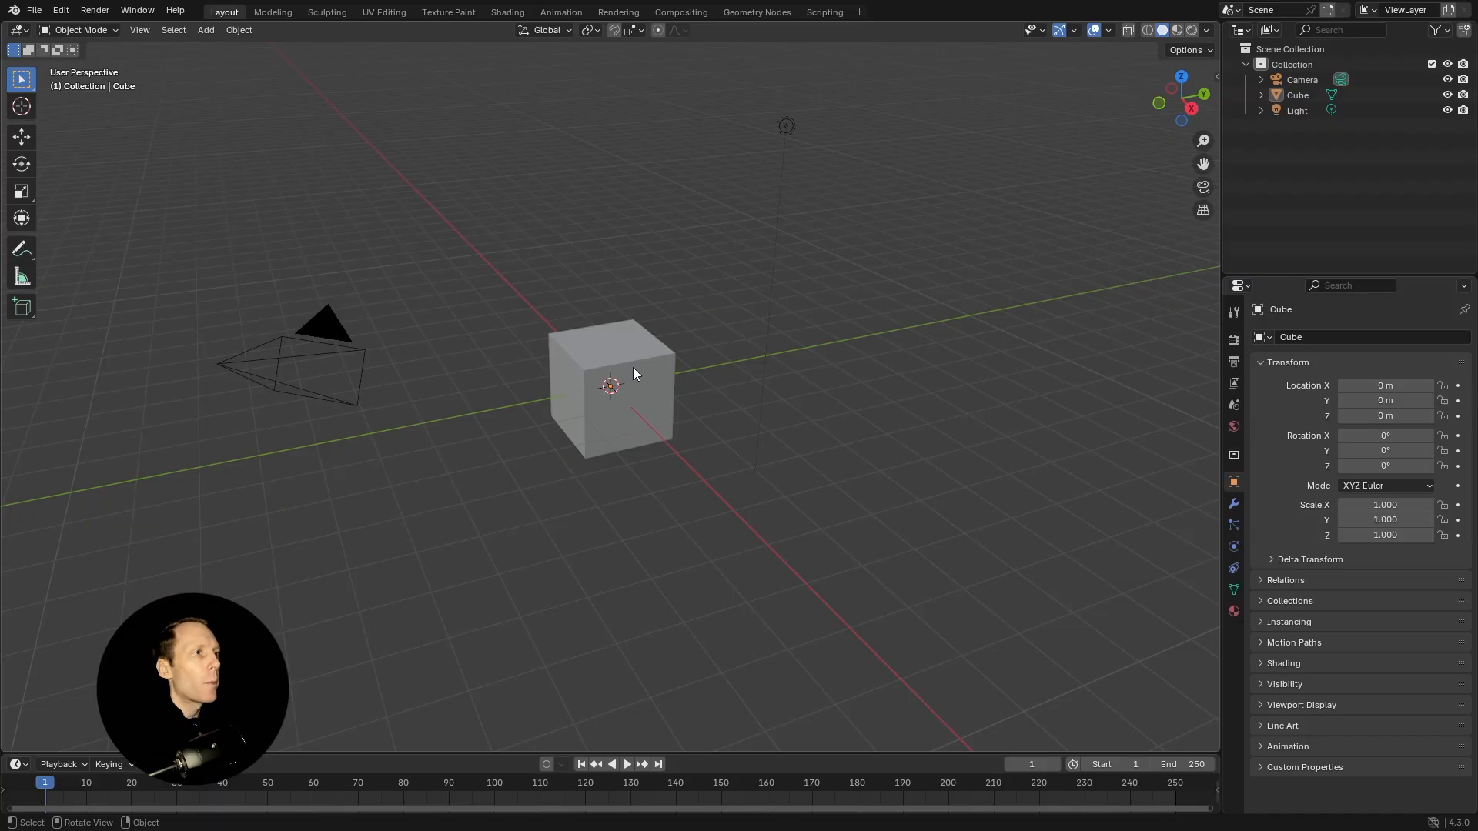
left_click(643, 354)
key("Delete")
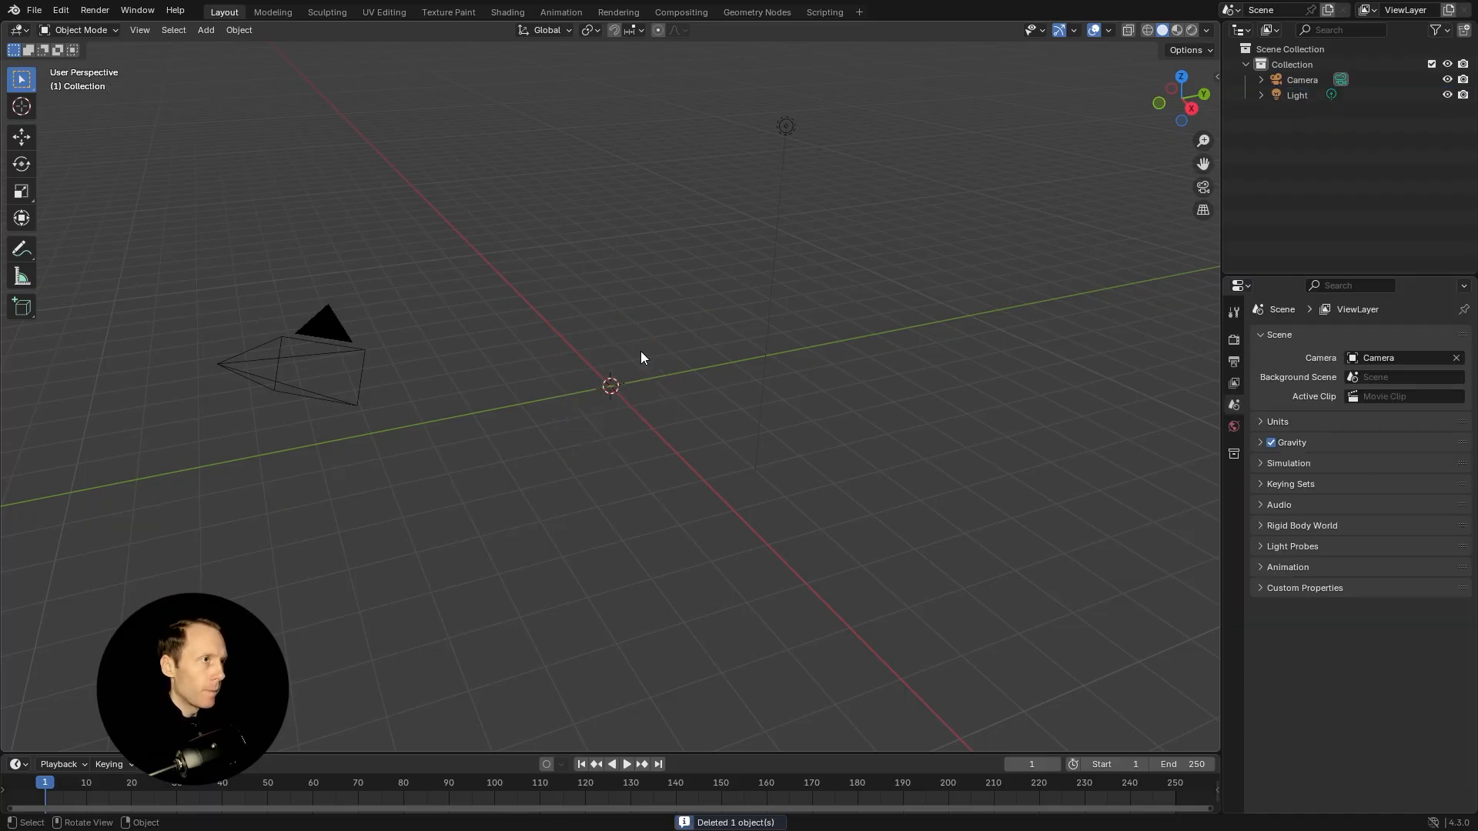
Add the whey protein jar photo to the scene as a reference image.
key("shift+a")
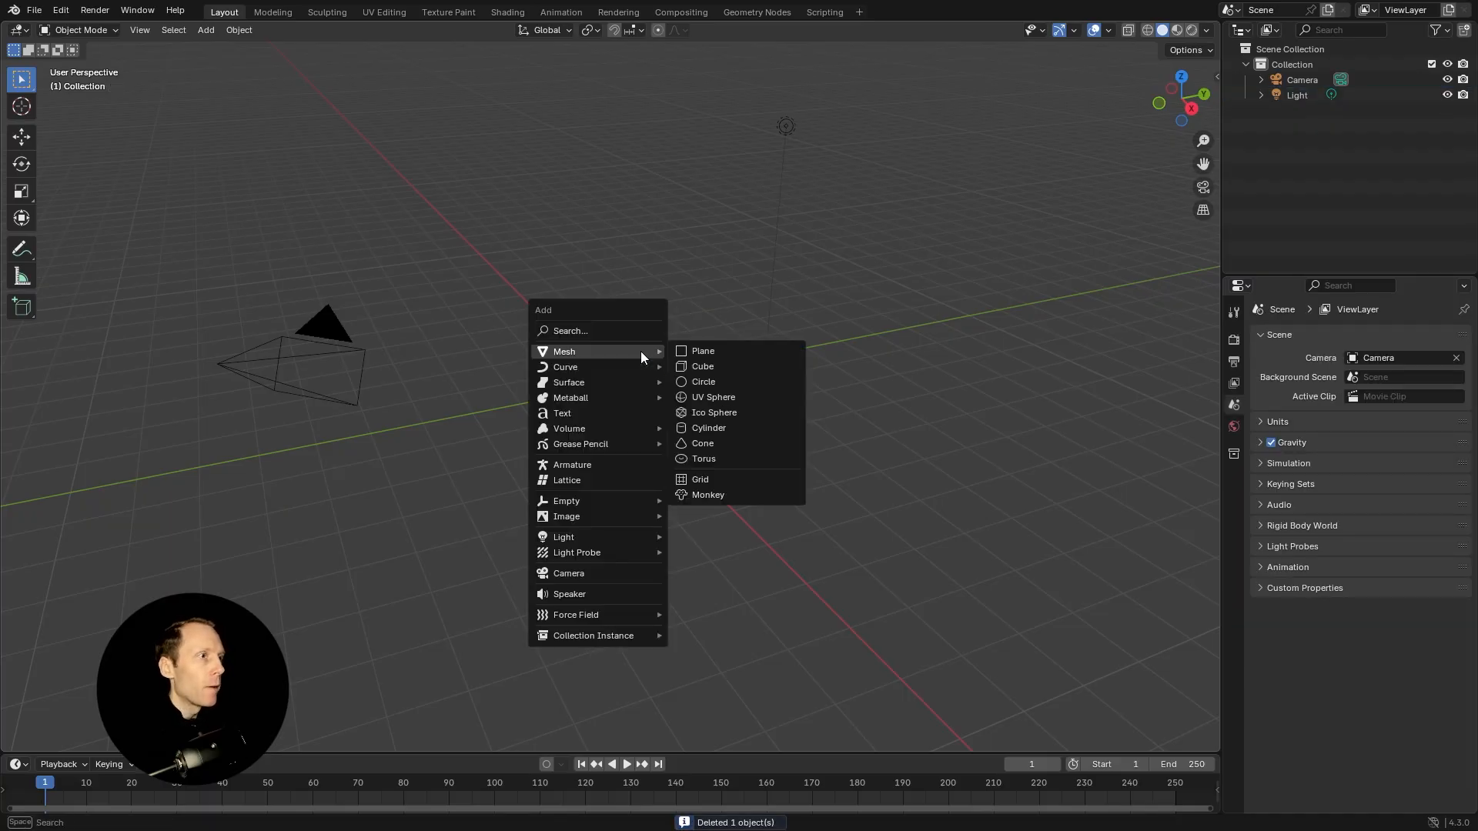
mouse_move(636, 511)
left_click(688, 514)
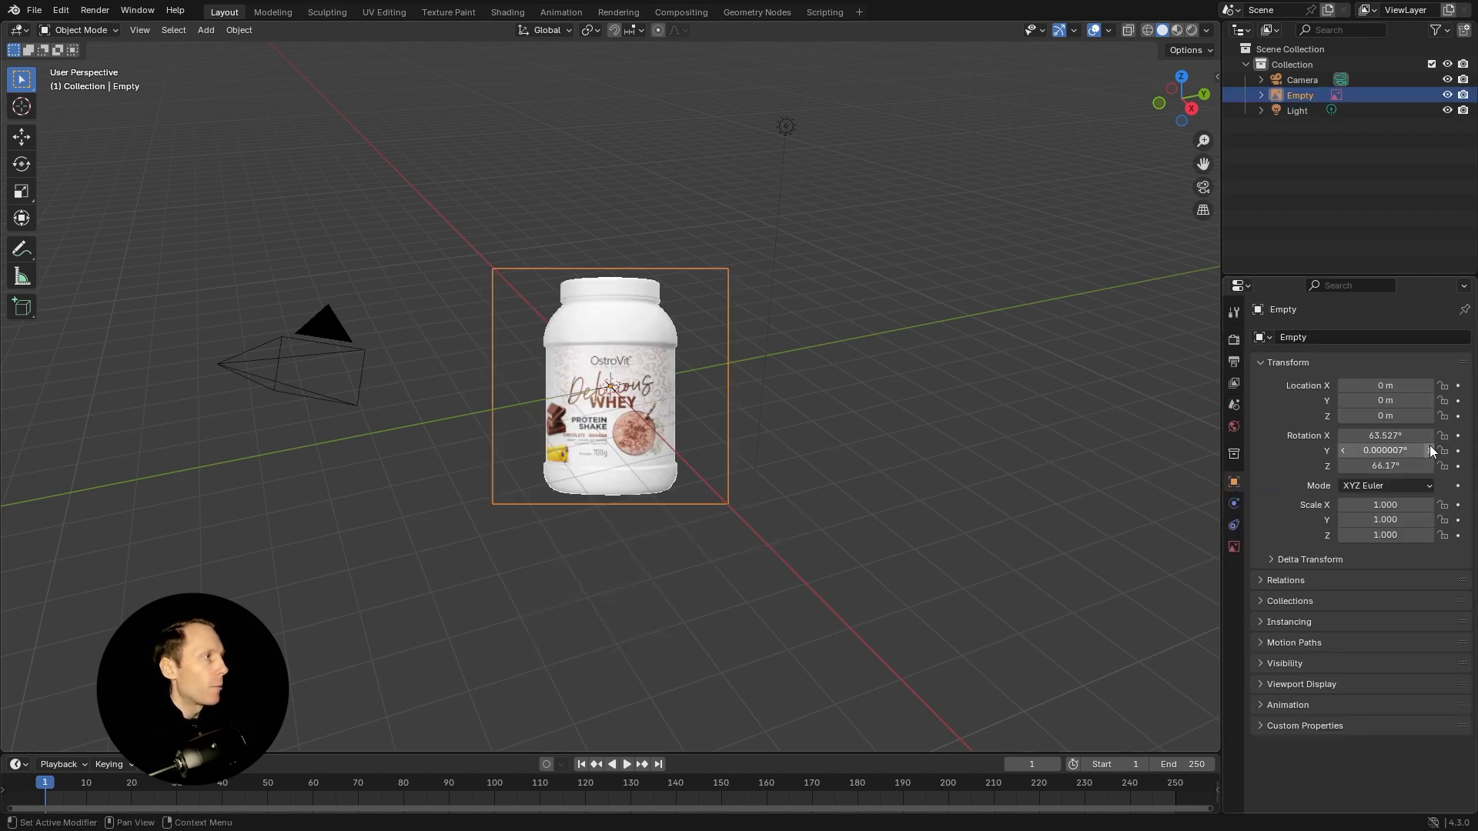
Set the reference image's X rotation and Z rotation to 90°.
double_click(1410, 435)
type("90")
key("Return")
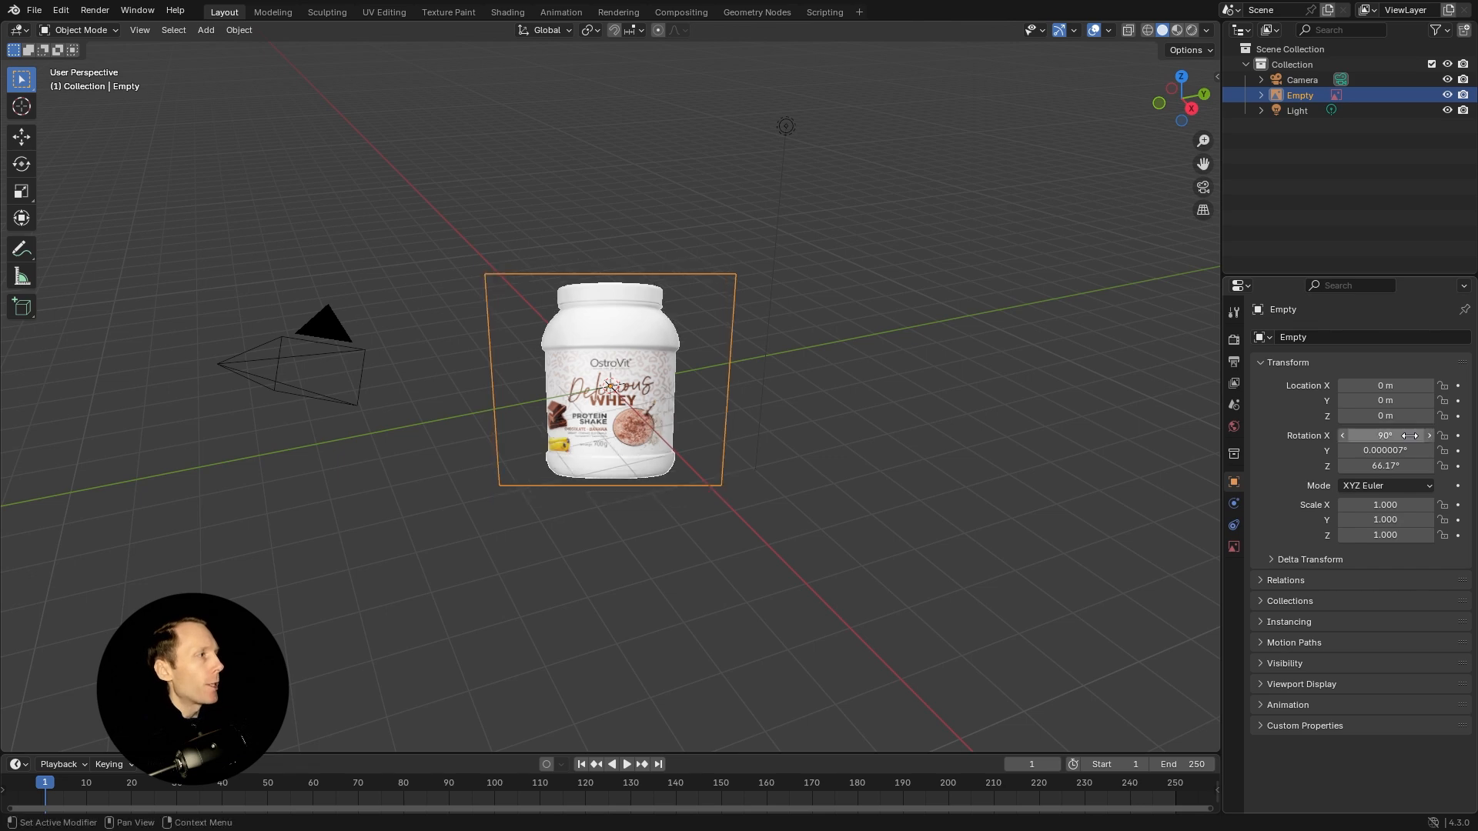
double_click(1383, 466)
type("90")
key("Return")
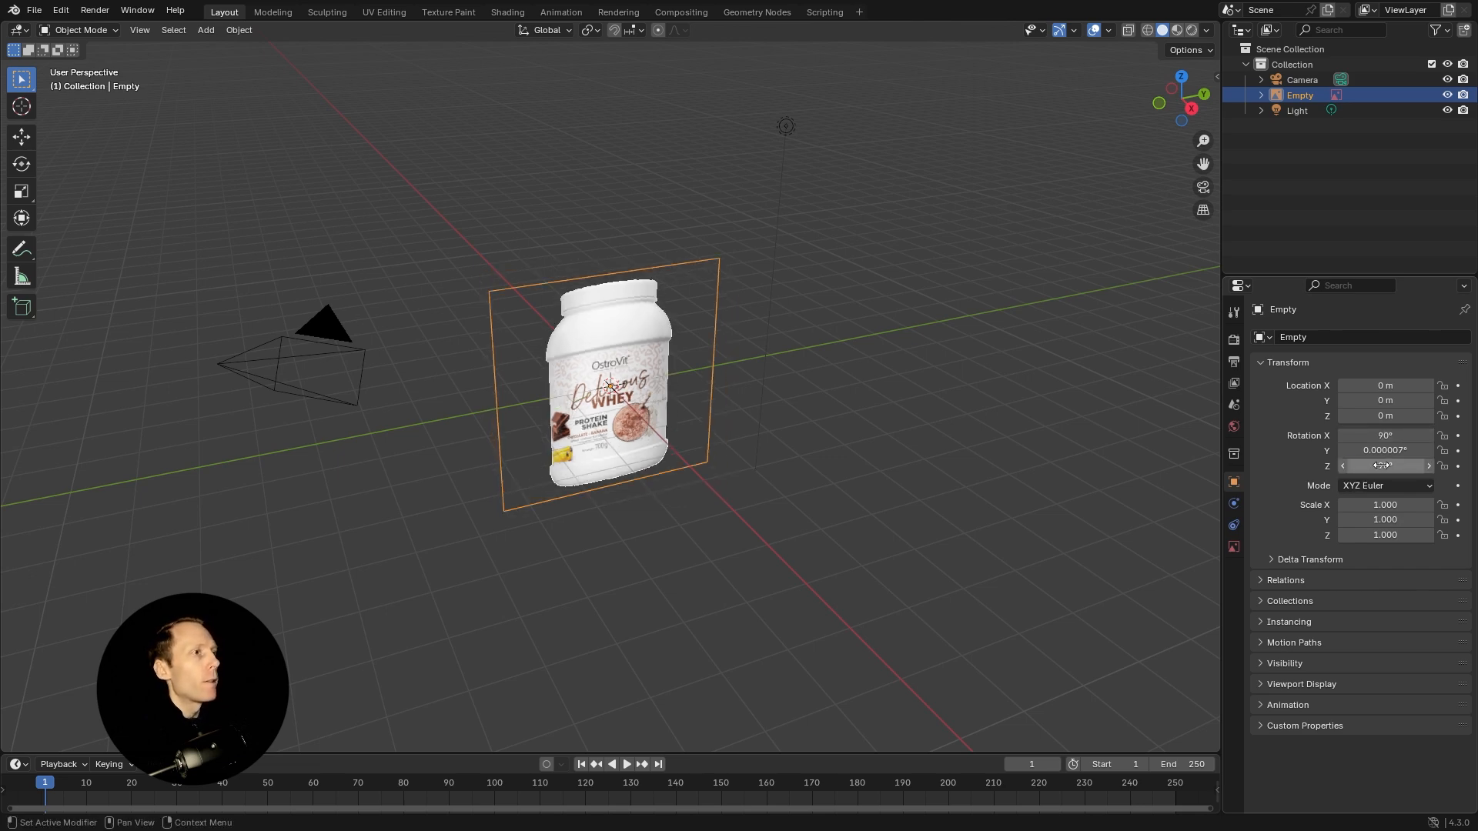
Move the reference image up so the jar stands on the ground line, about Z 2.3 m, and back to about X -6.43 m.
left_click(1191, 111)
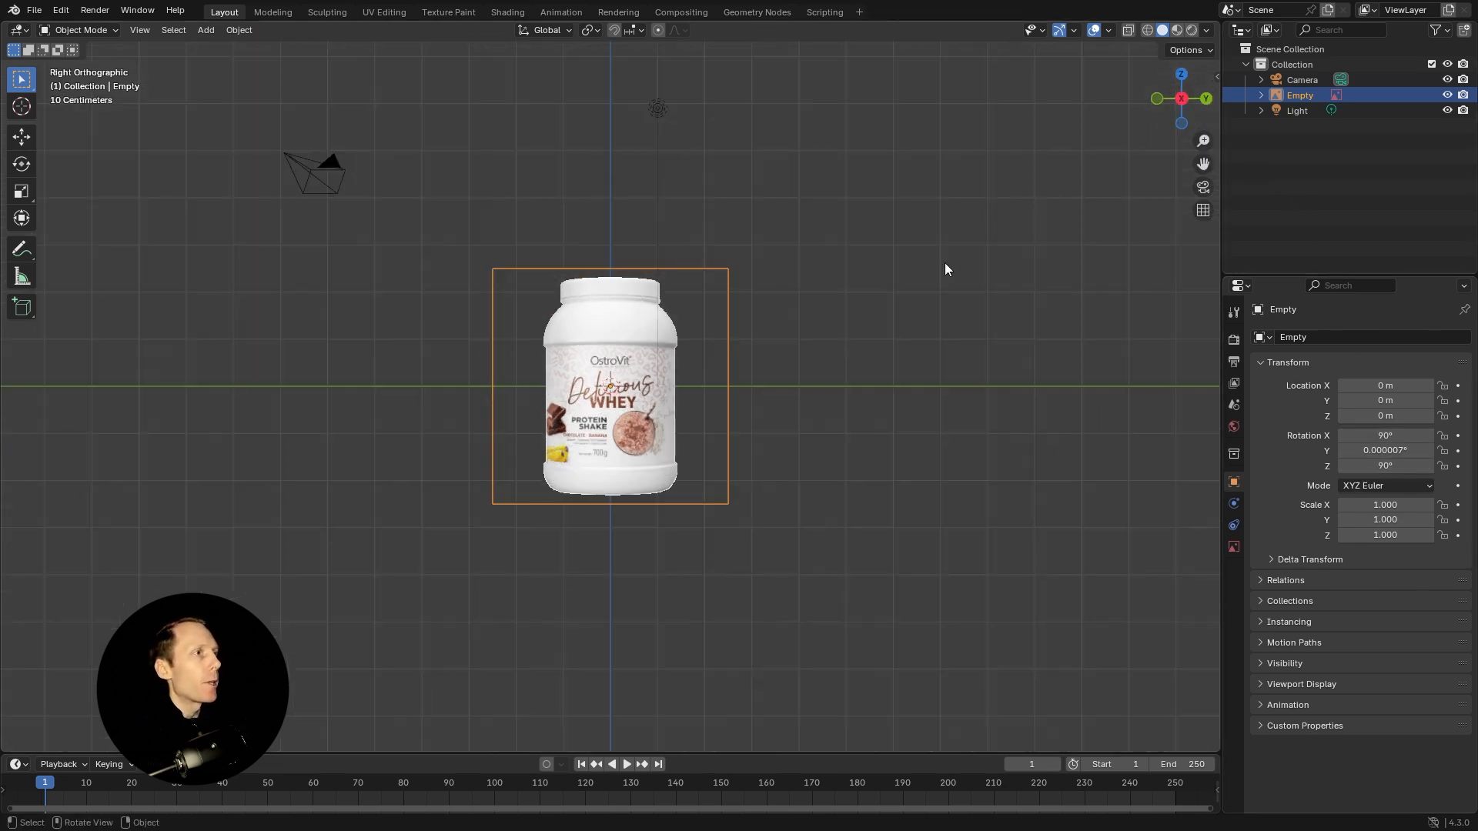
key("shift+space")
key("g")
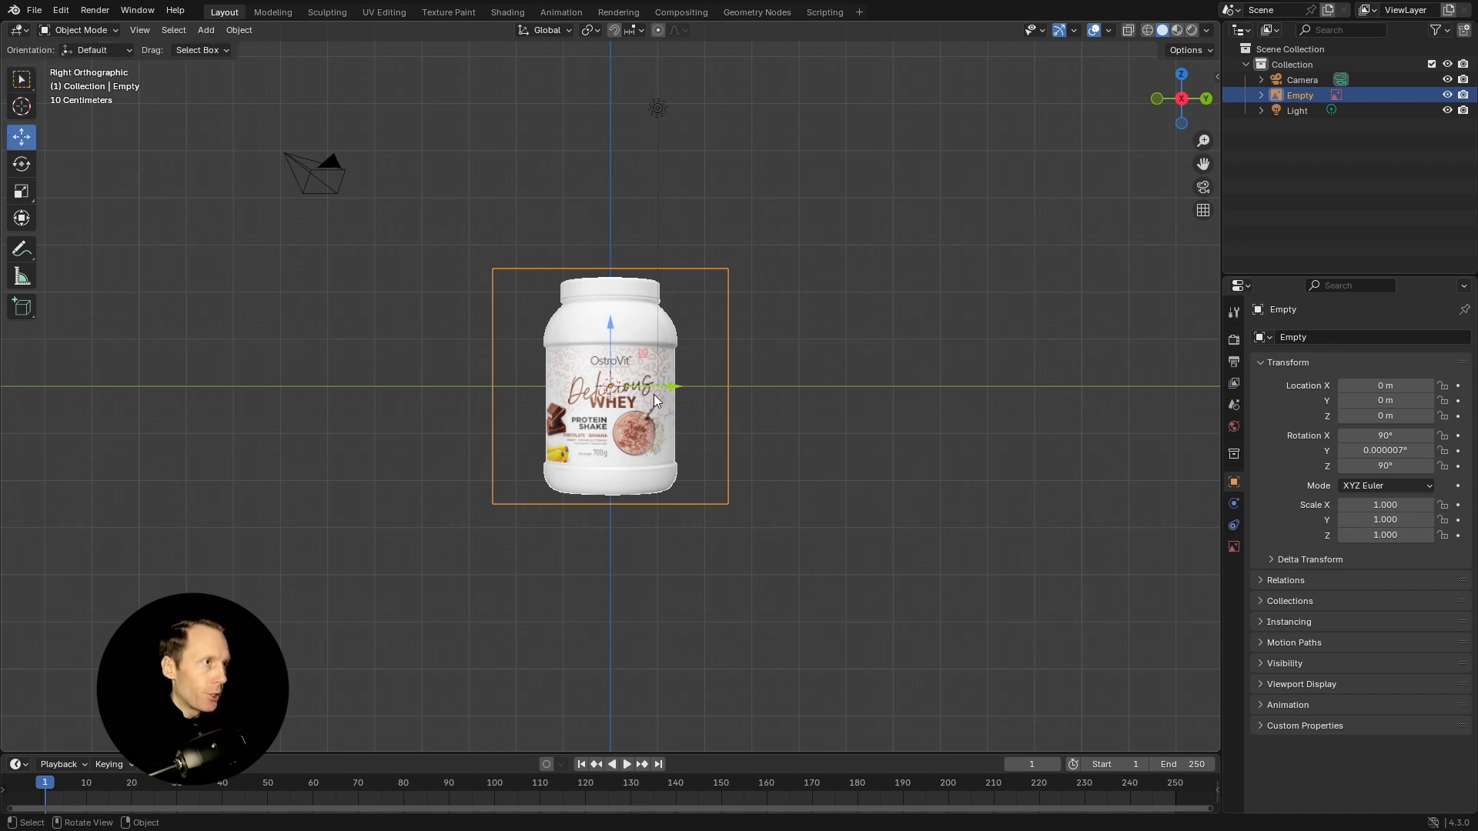
left_click_drag(611, 318, 613, 210)
left_click_drag(850, 235, 699, 333)
left_click_drag(548, 321, 850, 258)
left_click_drag(520, 374, 677, 331)
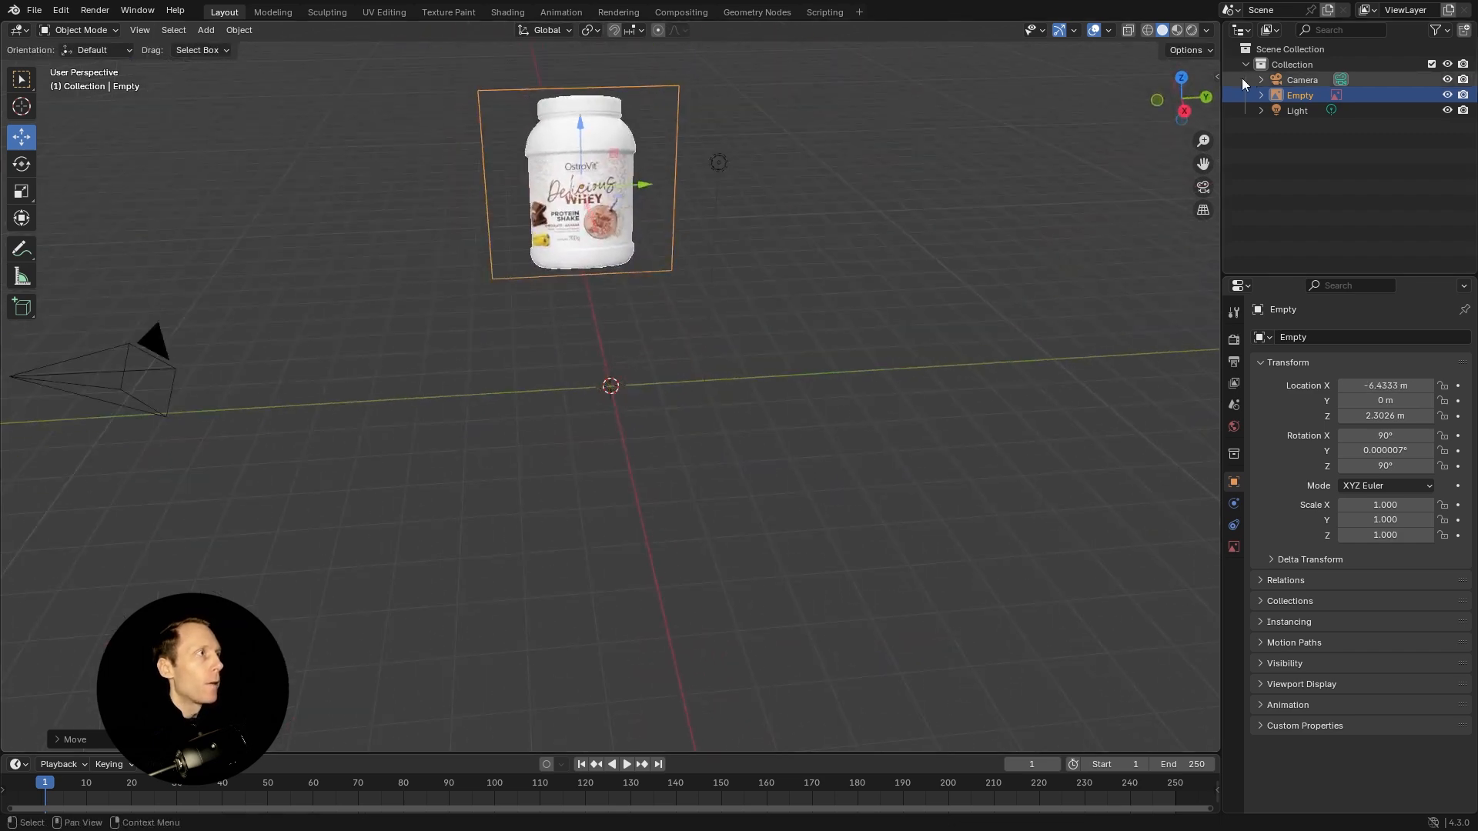
Add a mesh primitive at the origin while working in the right orthographic view.
left_click_drag(1170, 115, 1184, 108)
left_click(1183, 108)
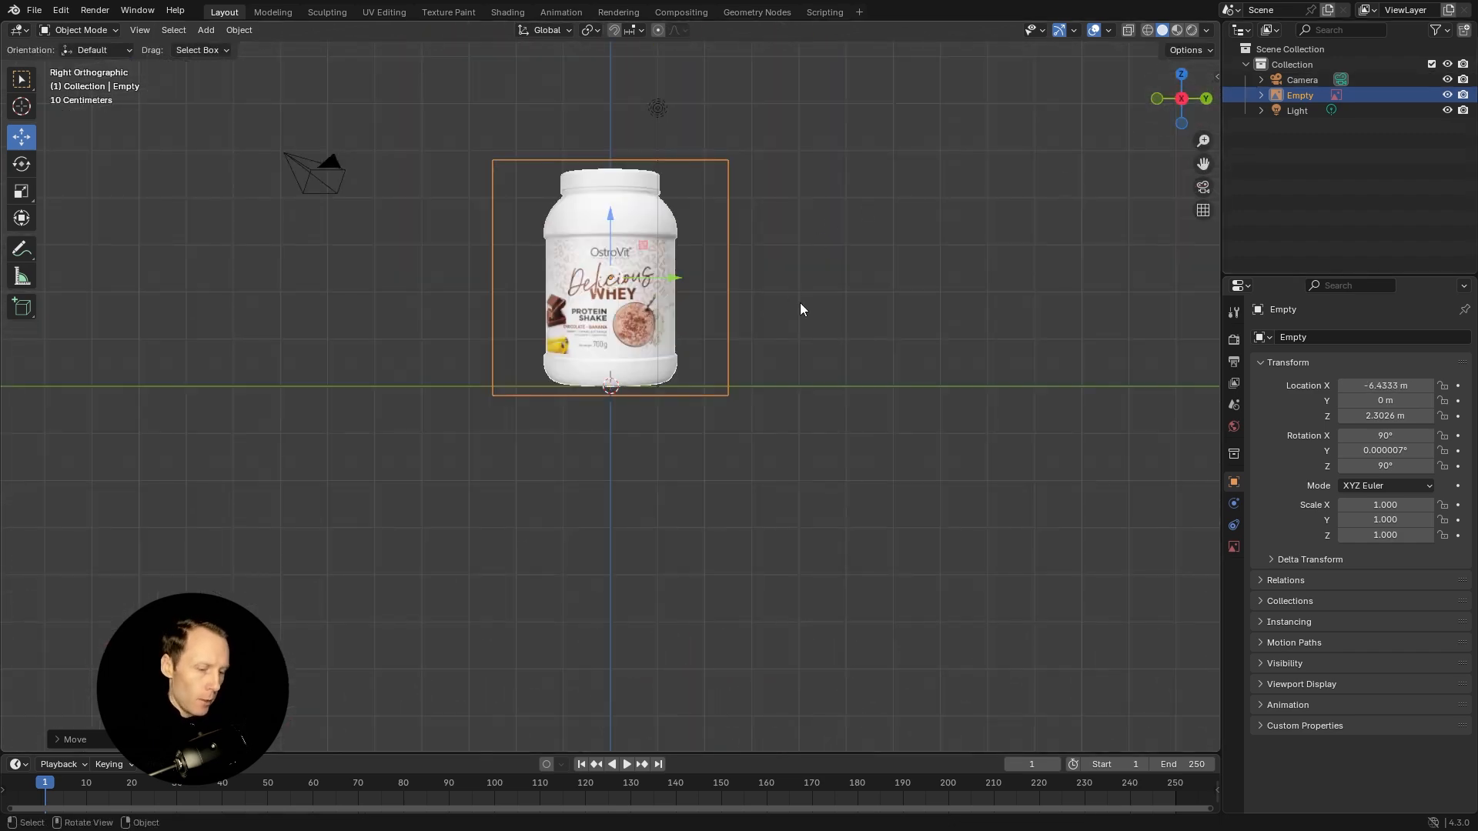
key("shift+a")
mouse_move(807, 137)
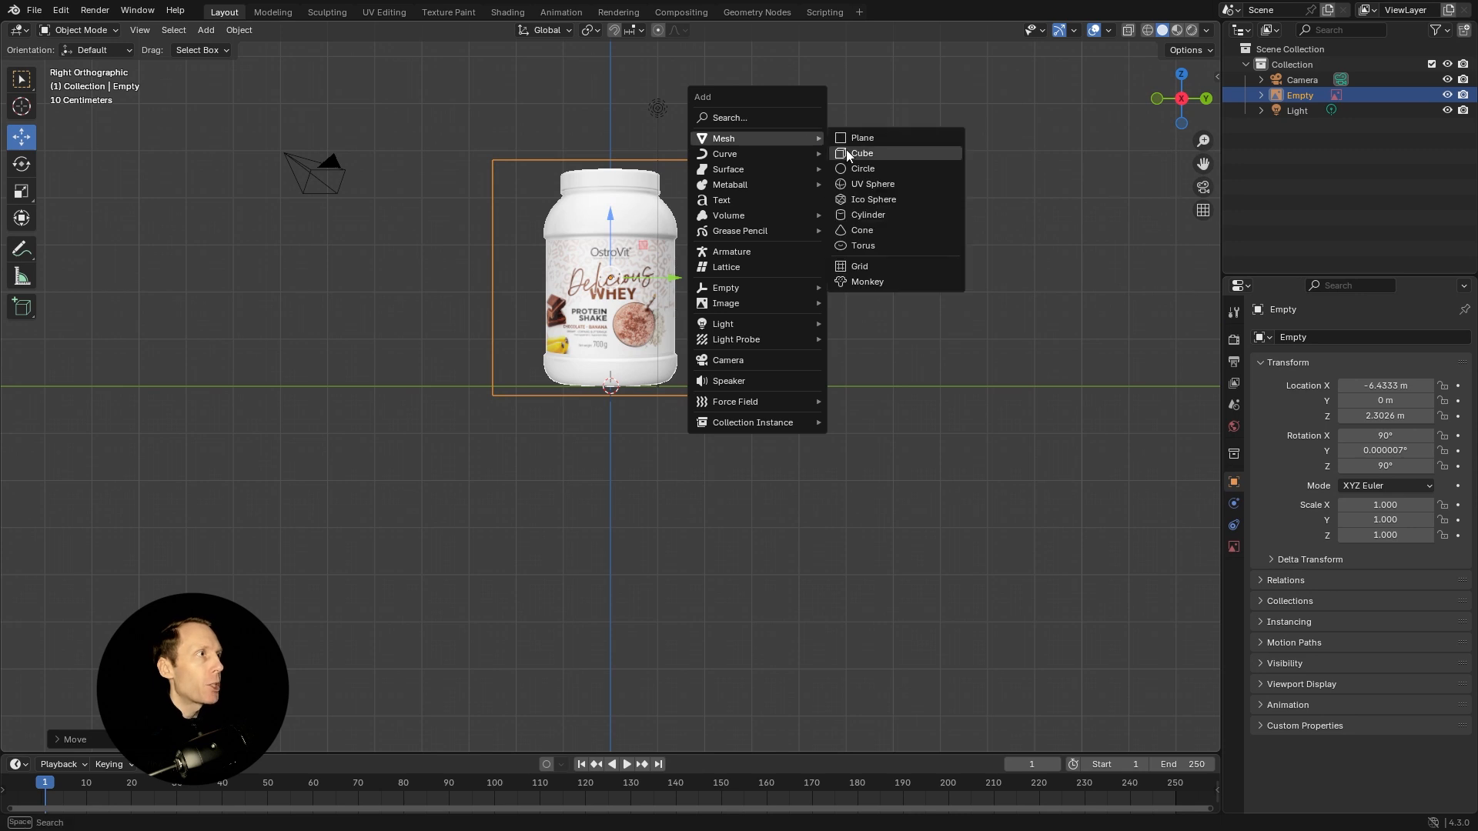
Add a mesh circle at the origin below the reference jar and fill it with a face.
left_click(862, 167)
scroll(643, 312, "up", 5)
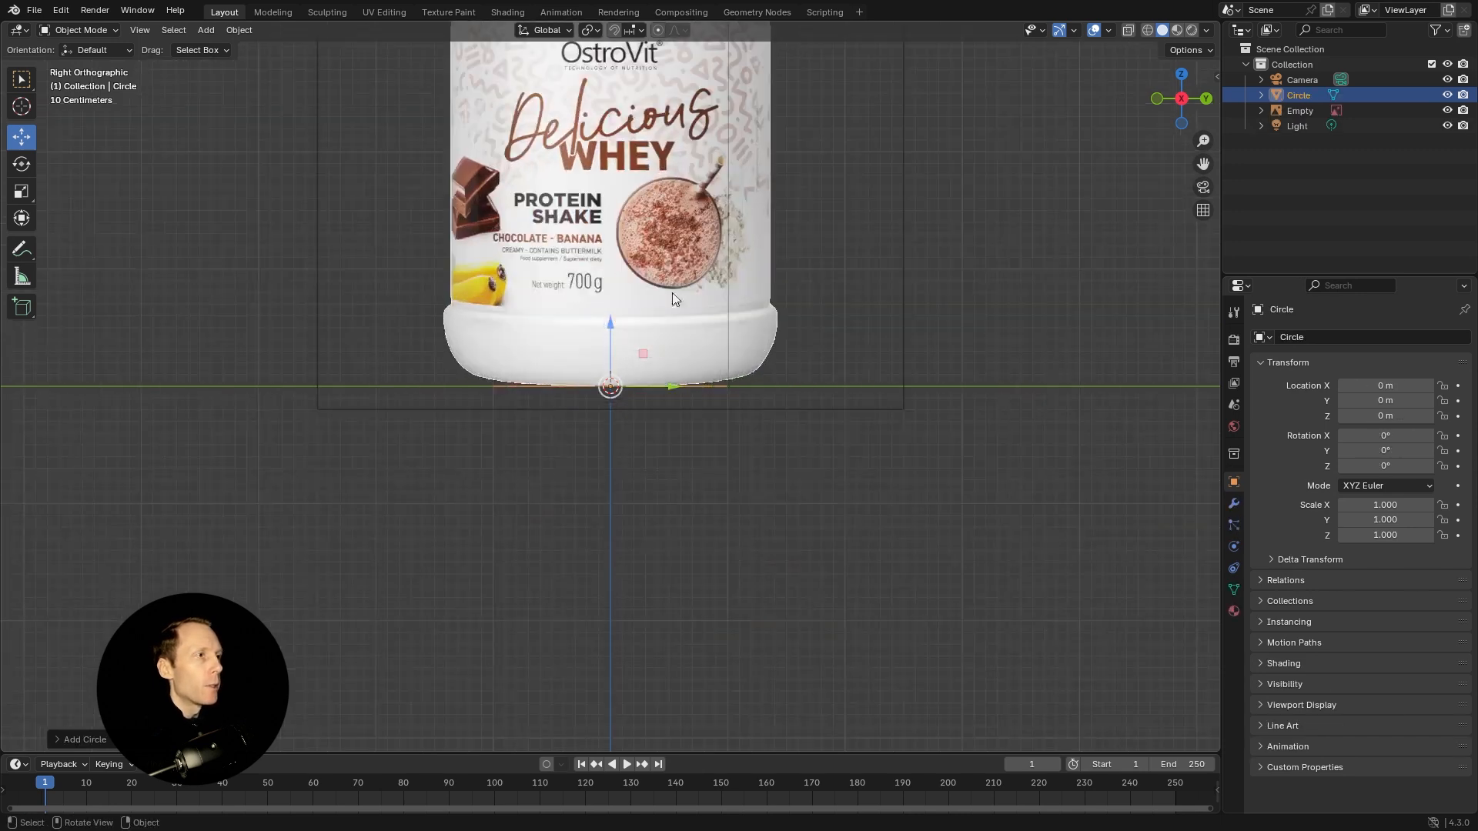
left_click_drag(913, 207, 924, 374)
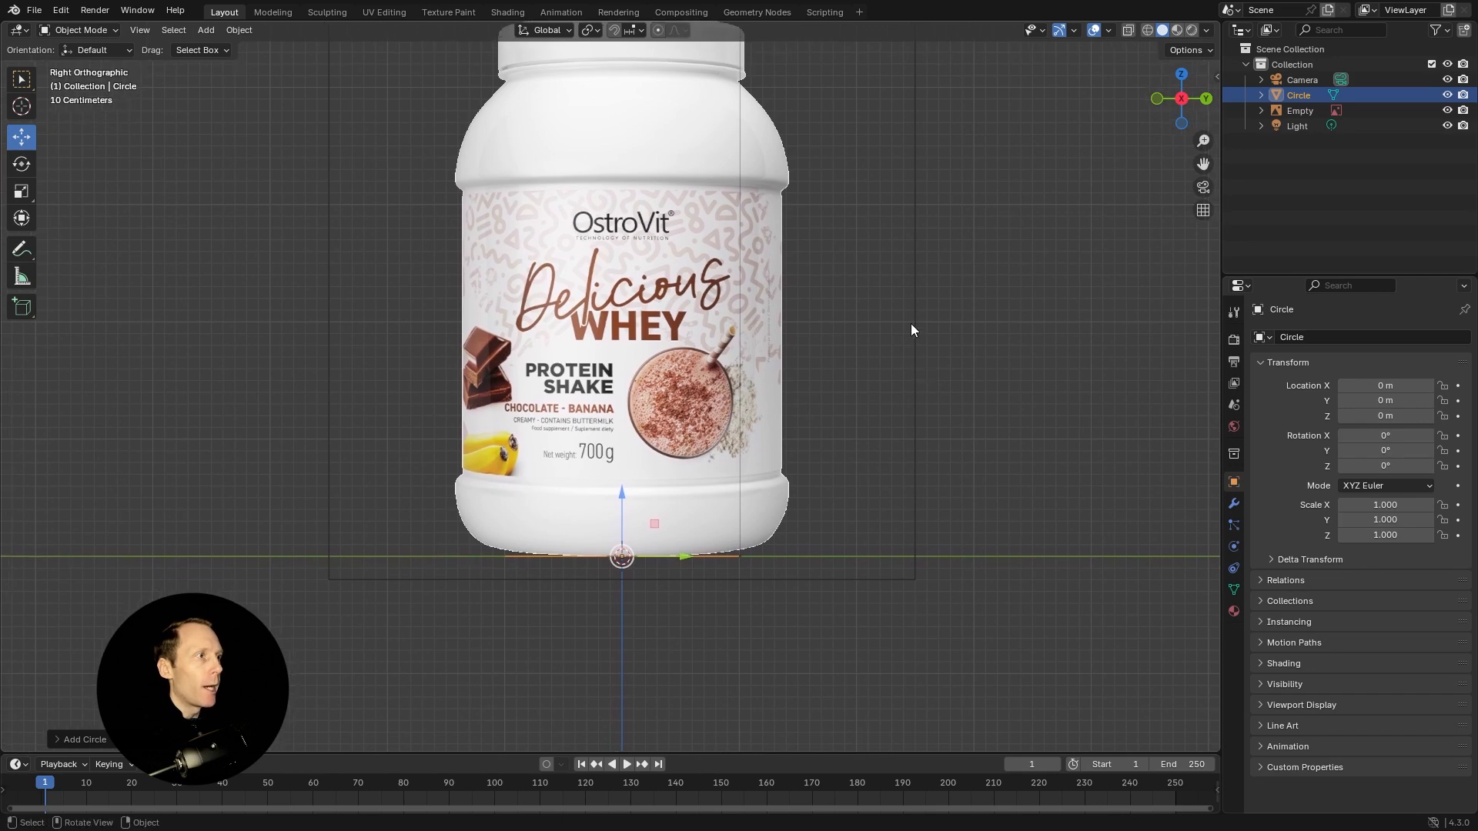
left_click_drag(913, 304, 934, 354)
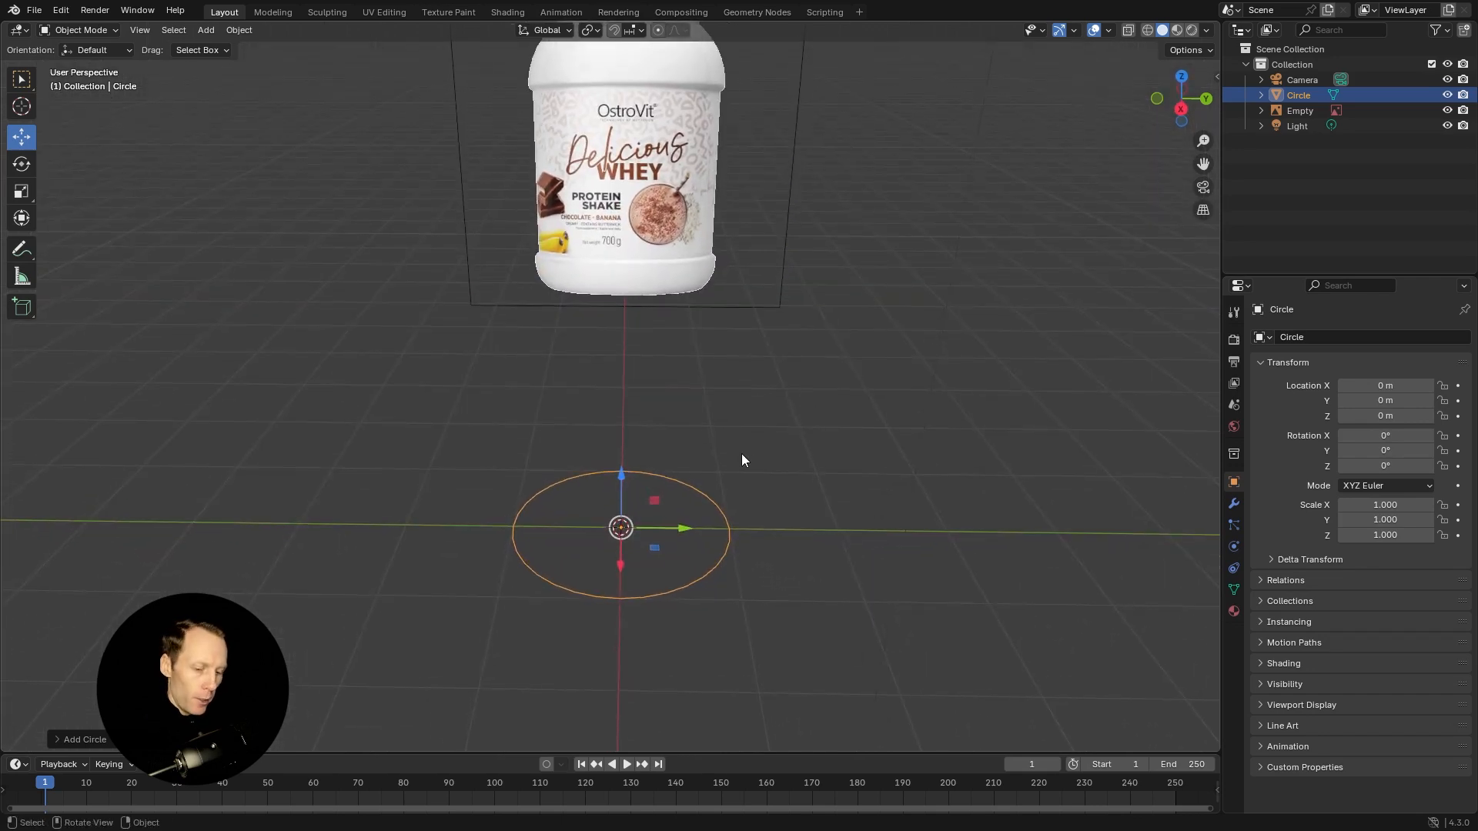
key("Tab")
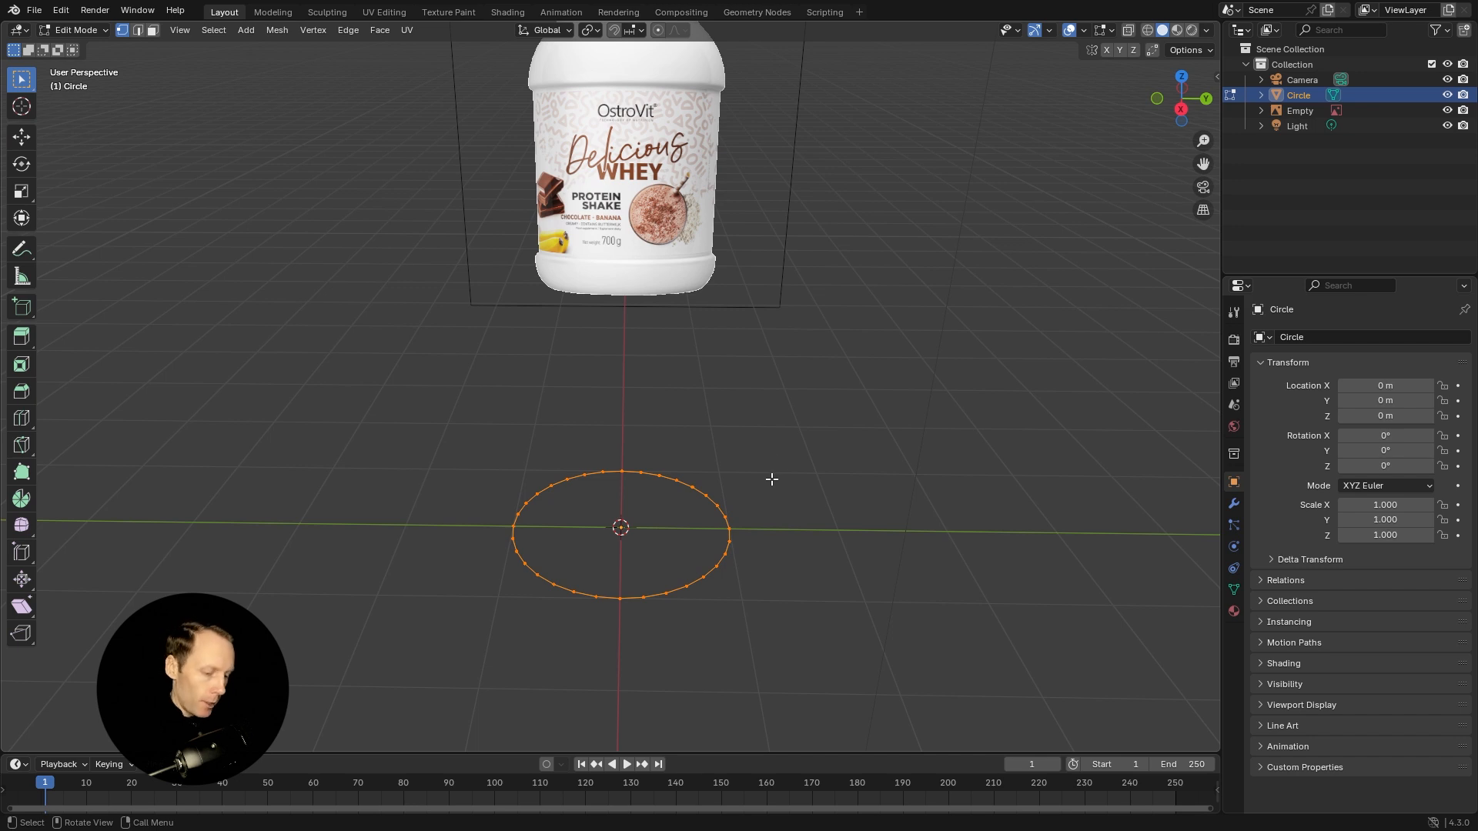
key("f")
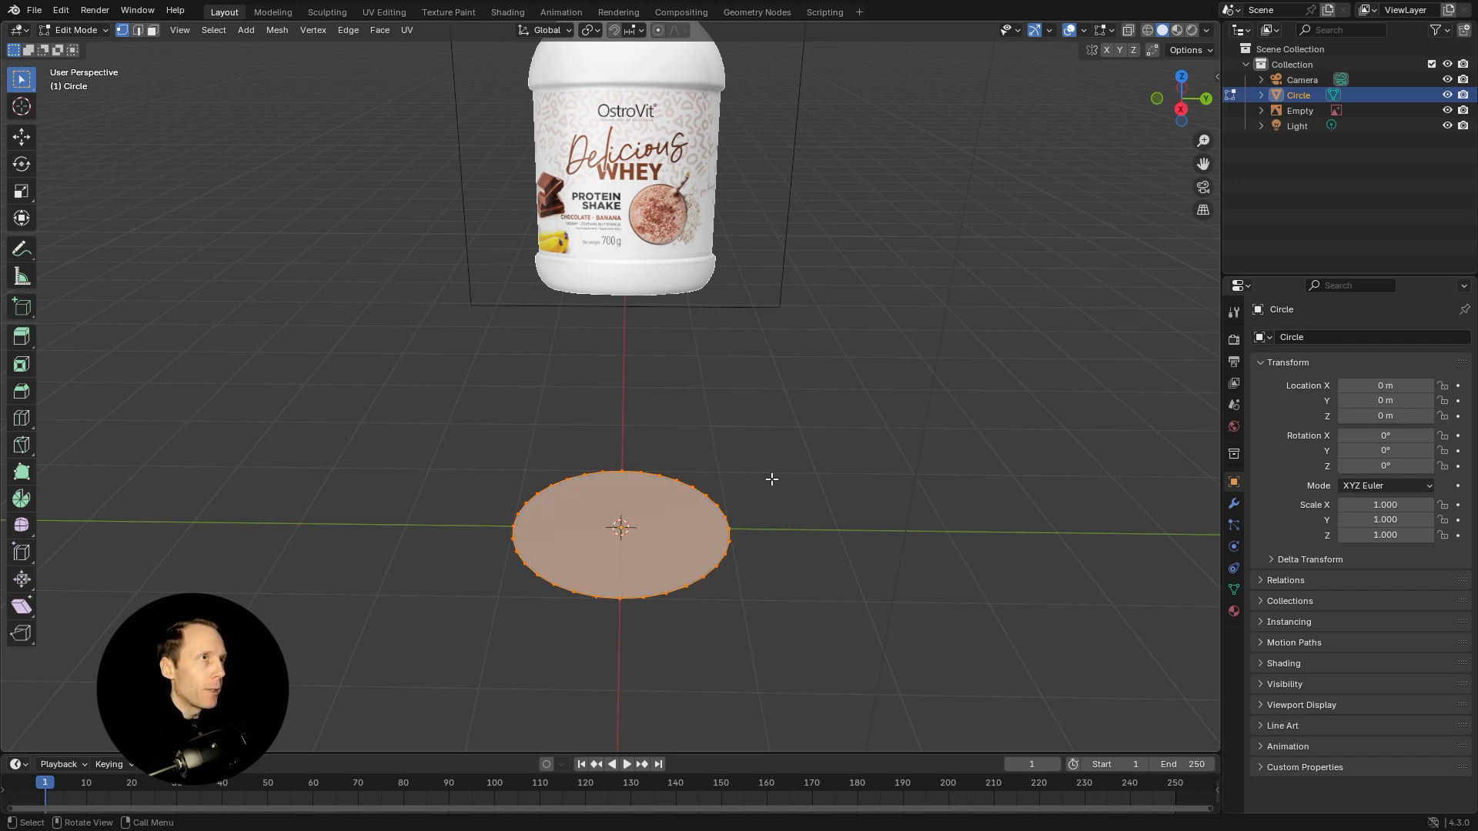
Extrude the disc upward about 0.12 m and scale its top face by about 1.28 to follow the jar's base.
key("KP_3")
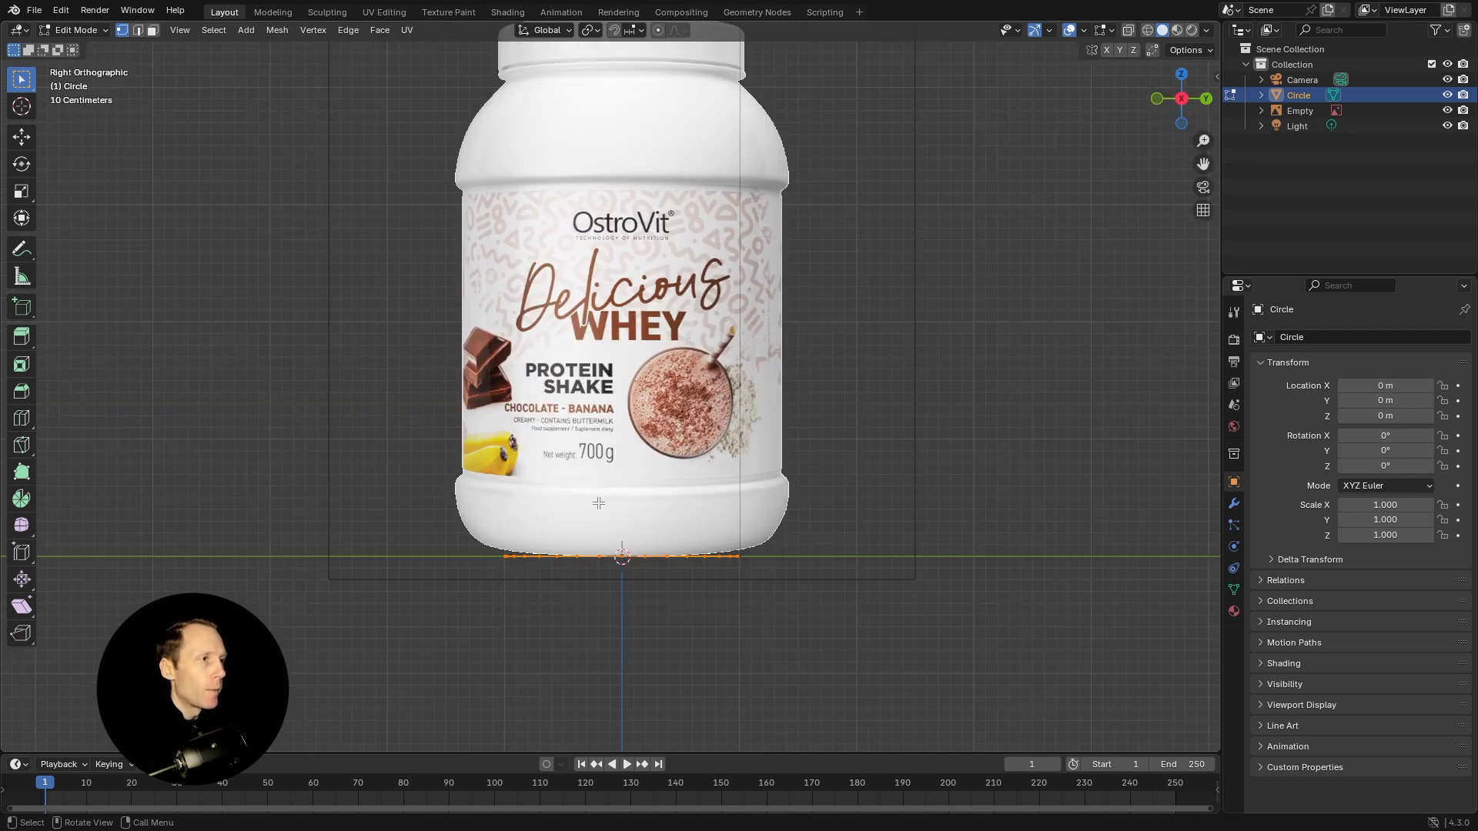
key("e")
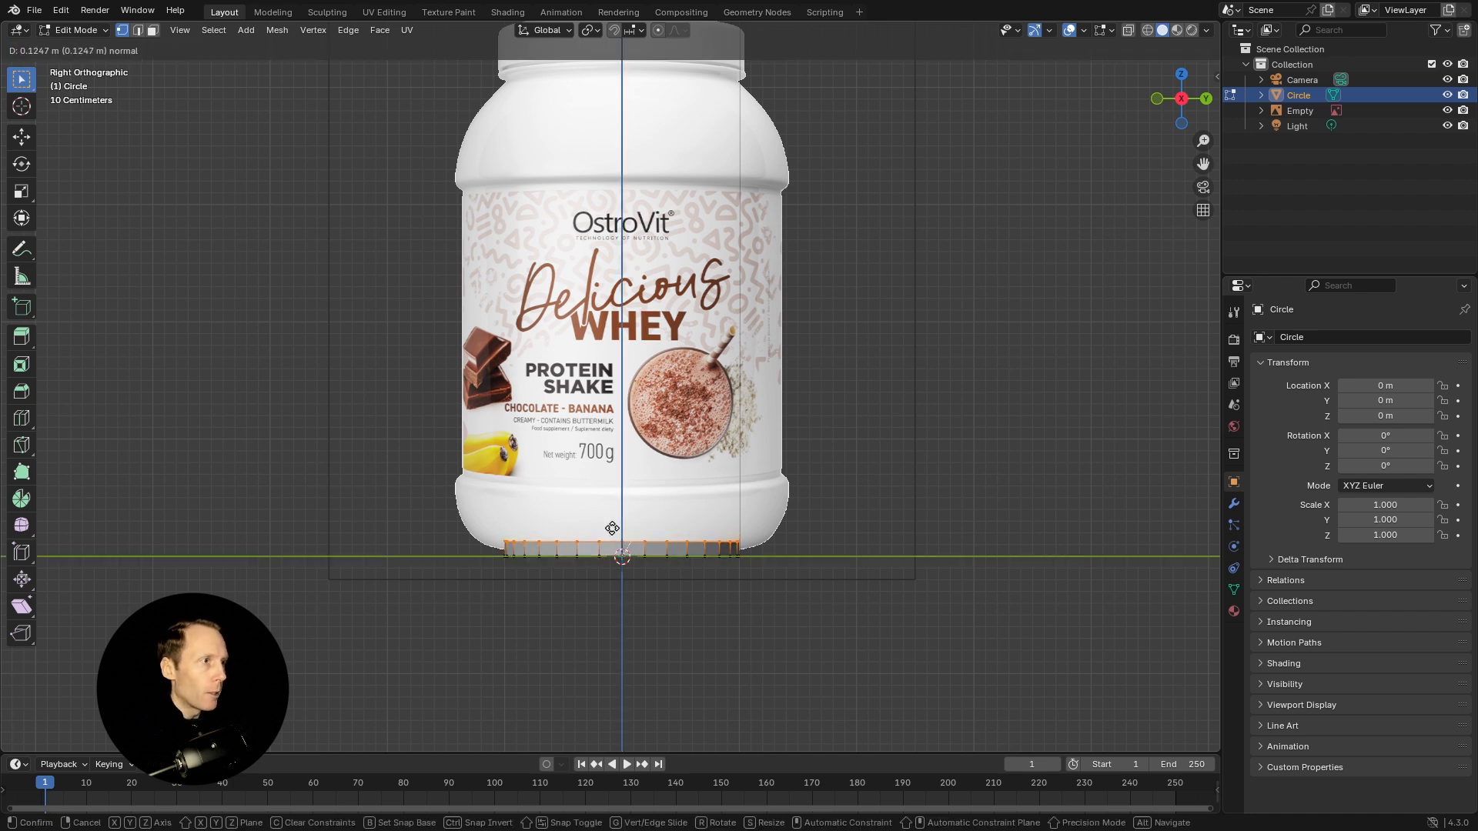
left_click(610, 525)
key("shift+space")
key("s")
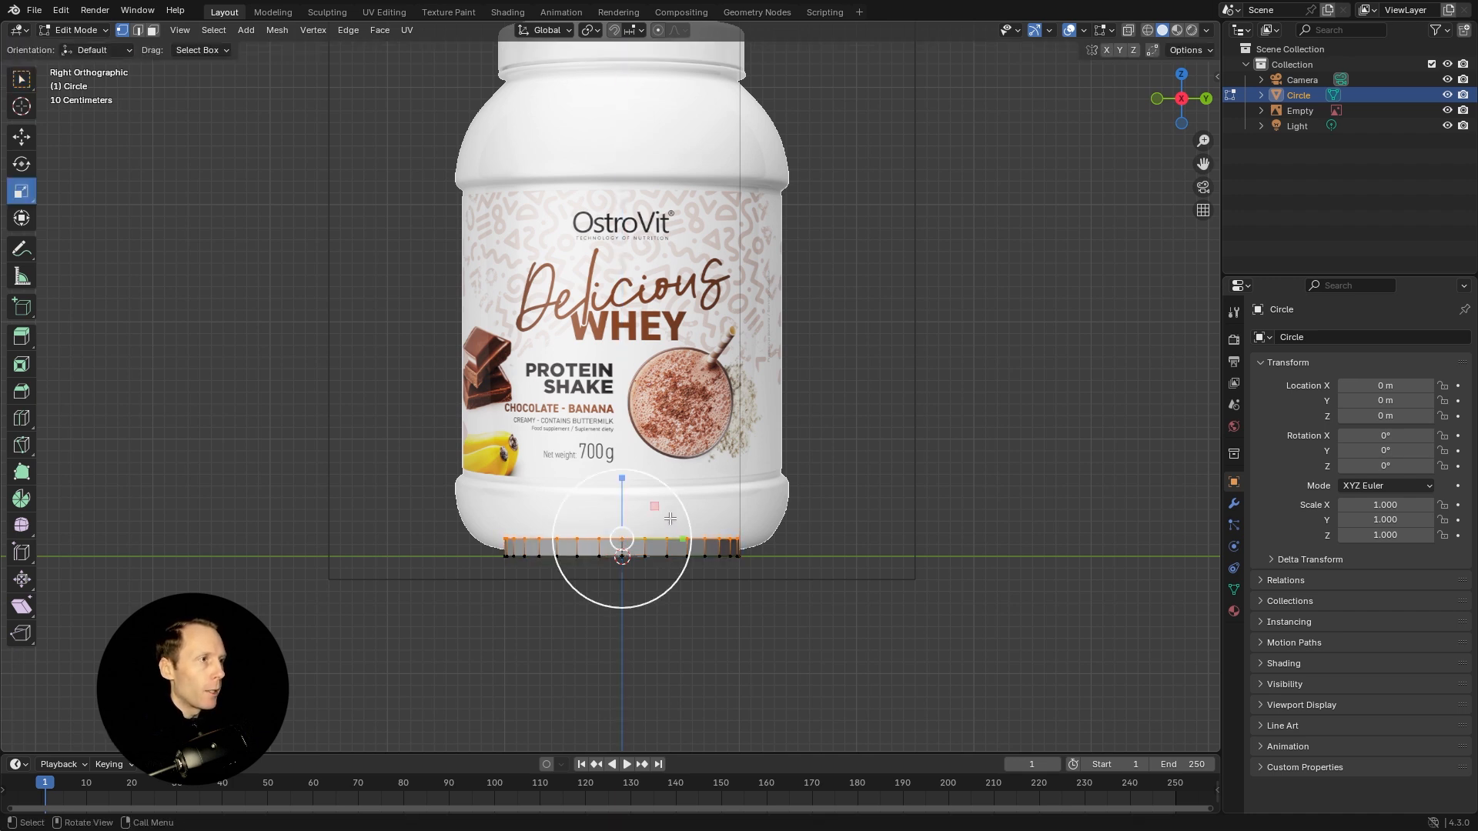
key("s")
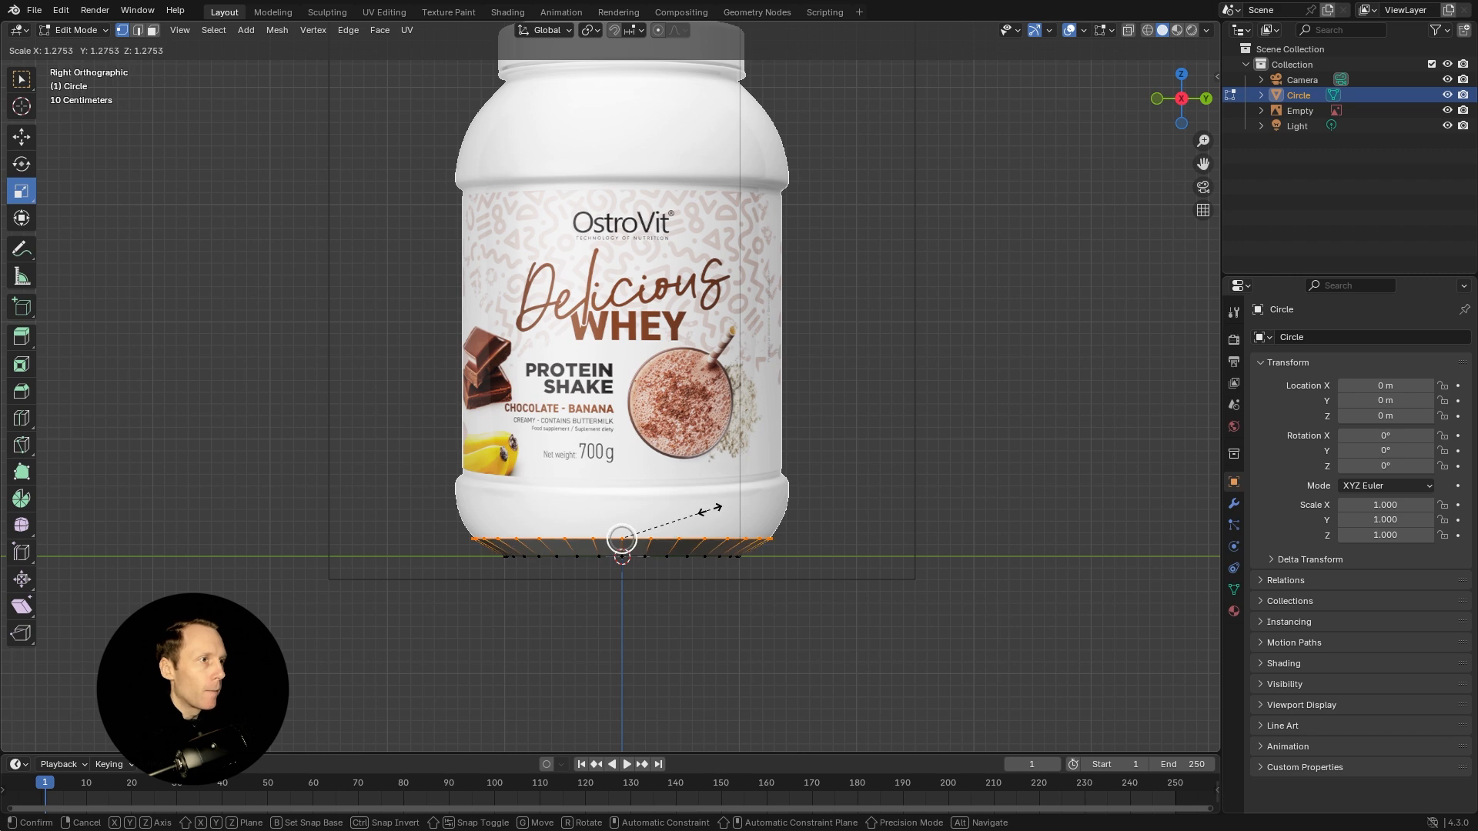
left_click(710, 509)
Delete the top face of the extruded base to leave it open.
left_click_drag(746, 475, 705, 501)
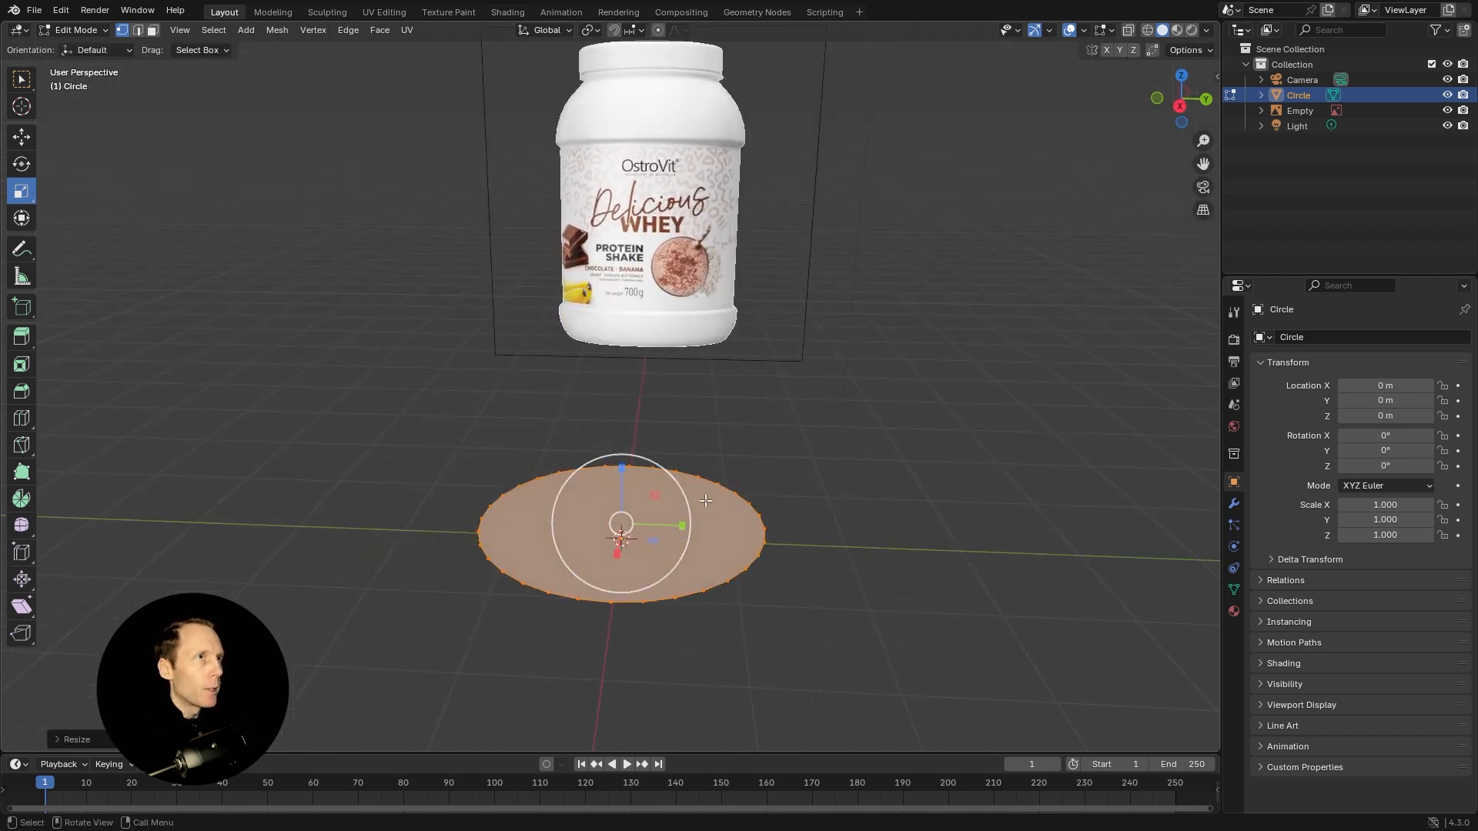
left_click(153, 33)
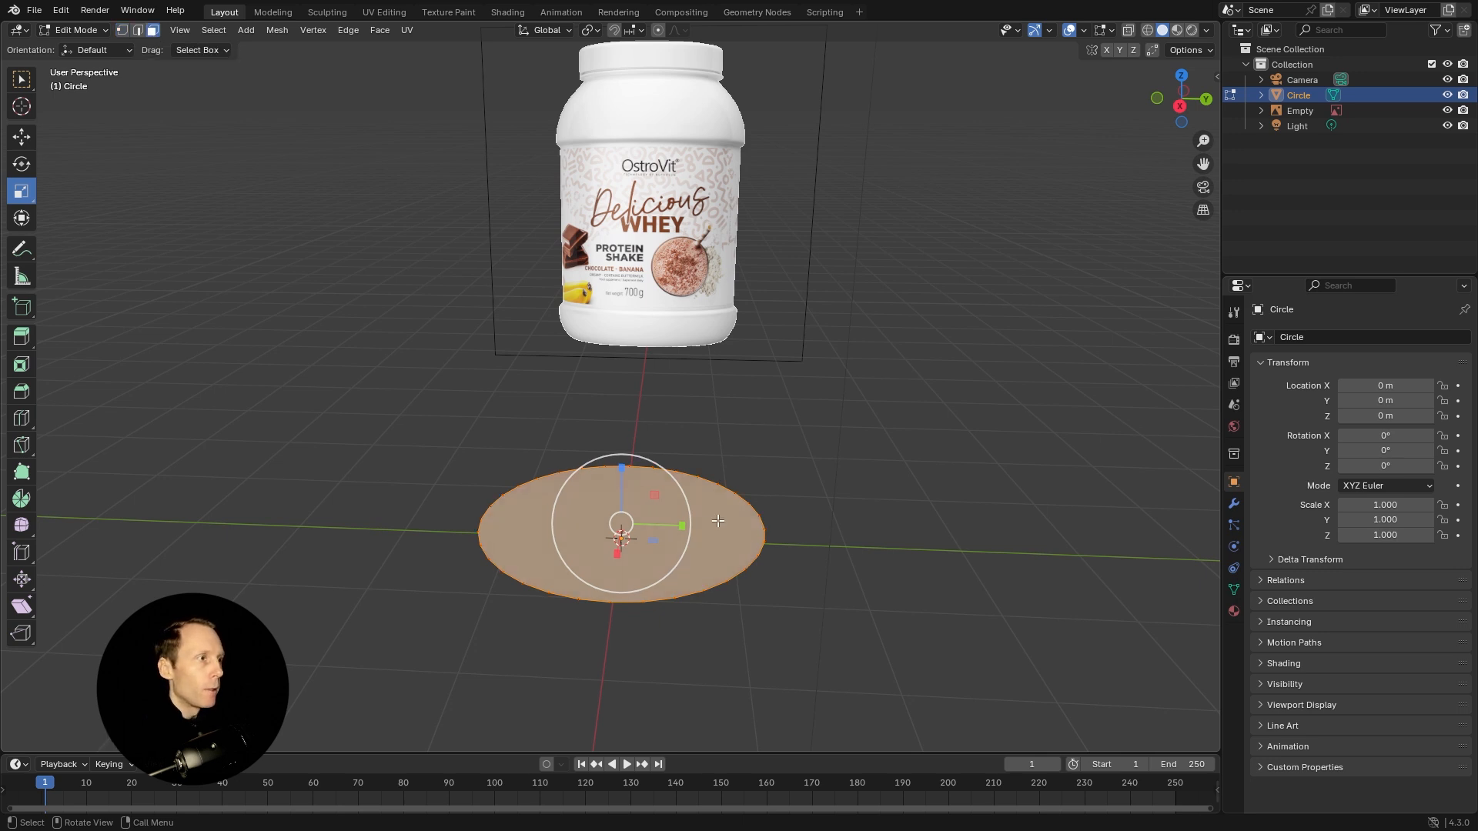
left_click_drag(839, 589, 848, 536)
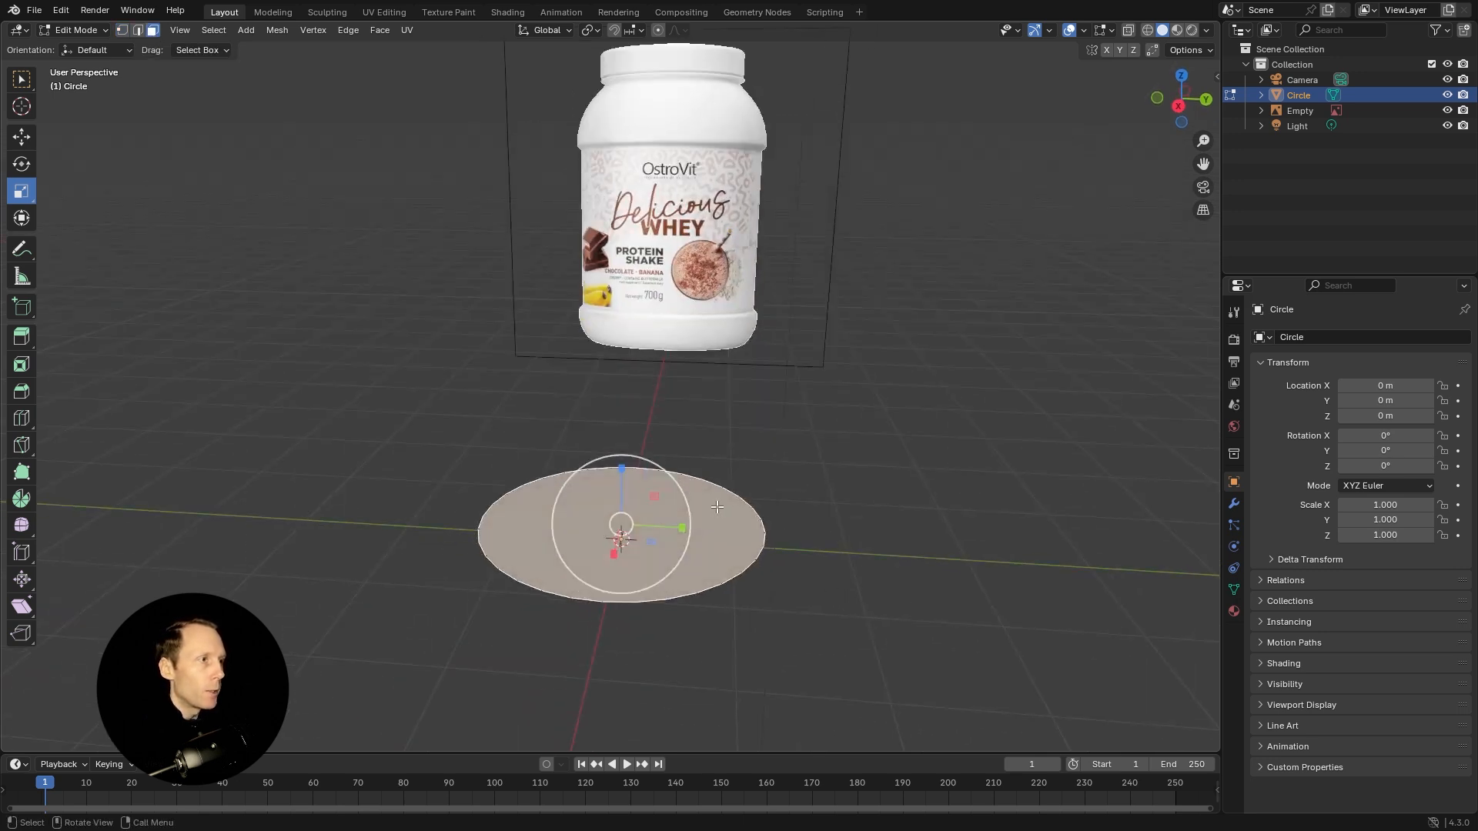
key("x")
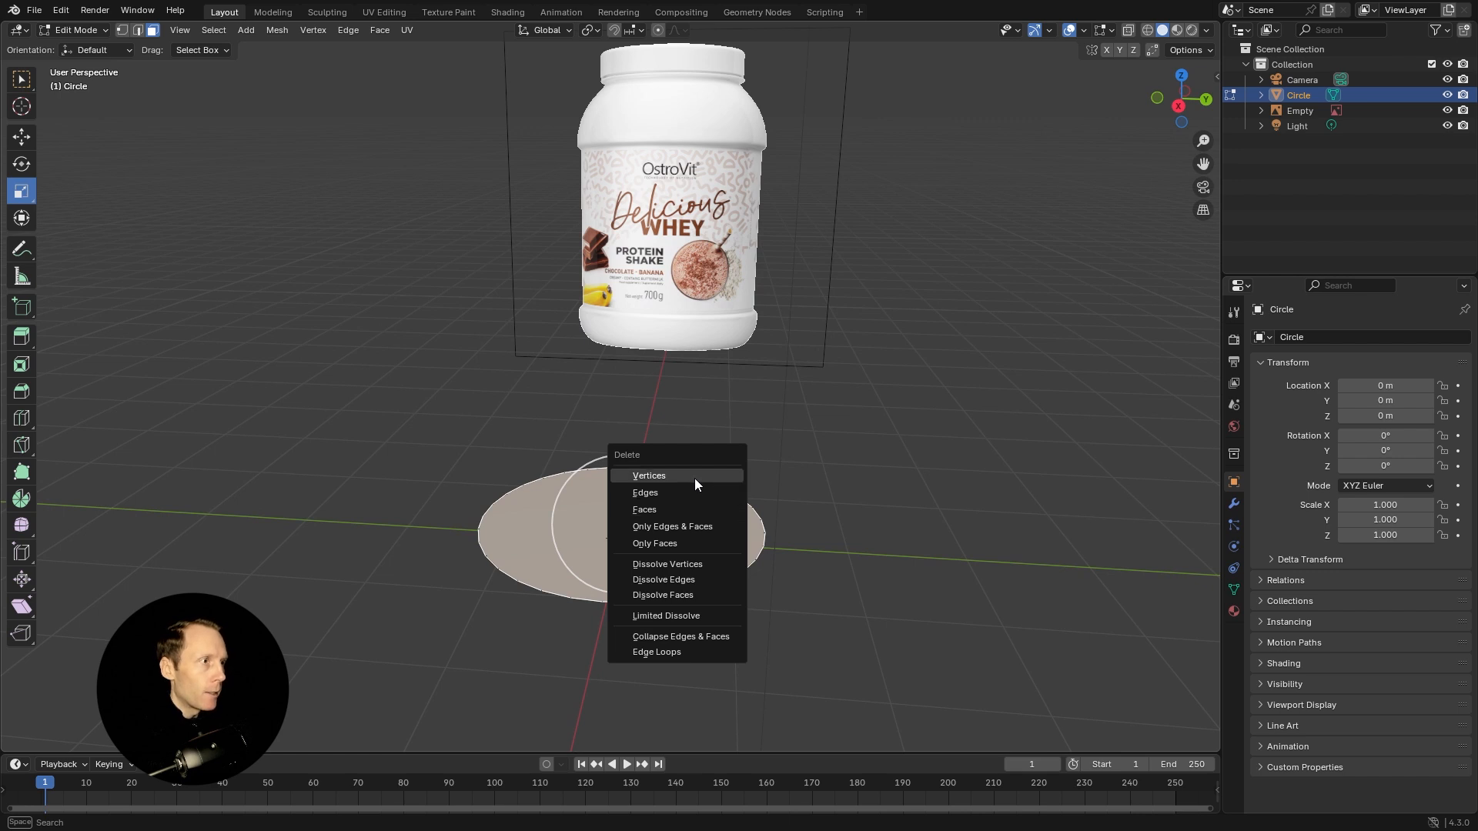
left_click(665, 509)
Extrude the open upper edge loop of the base upward about 0.37 m in the right view.
left_click_drag(765, 614, 775, 628)
key("2")
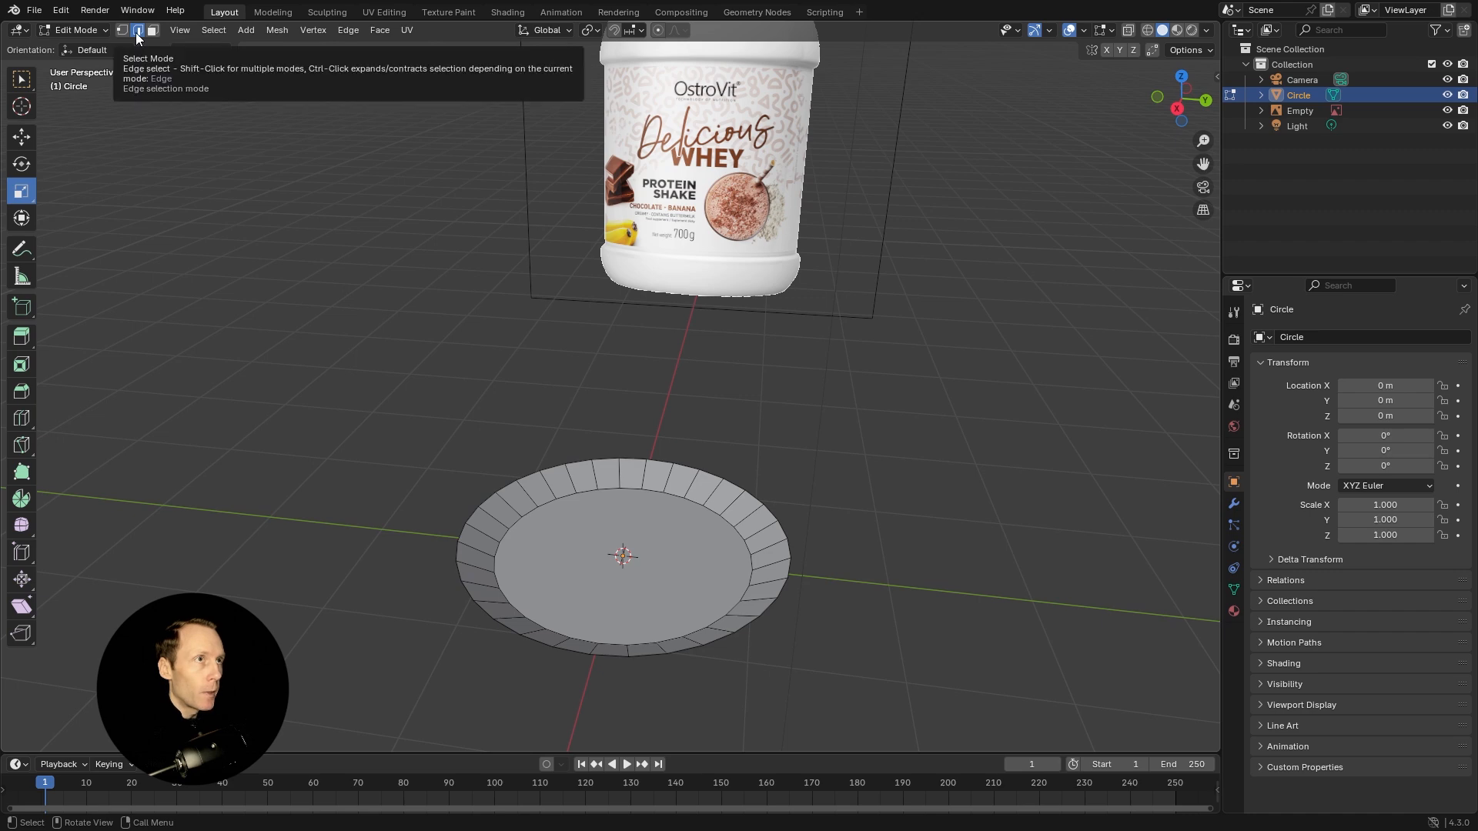
key("alt")
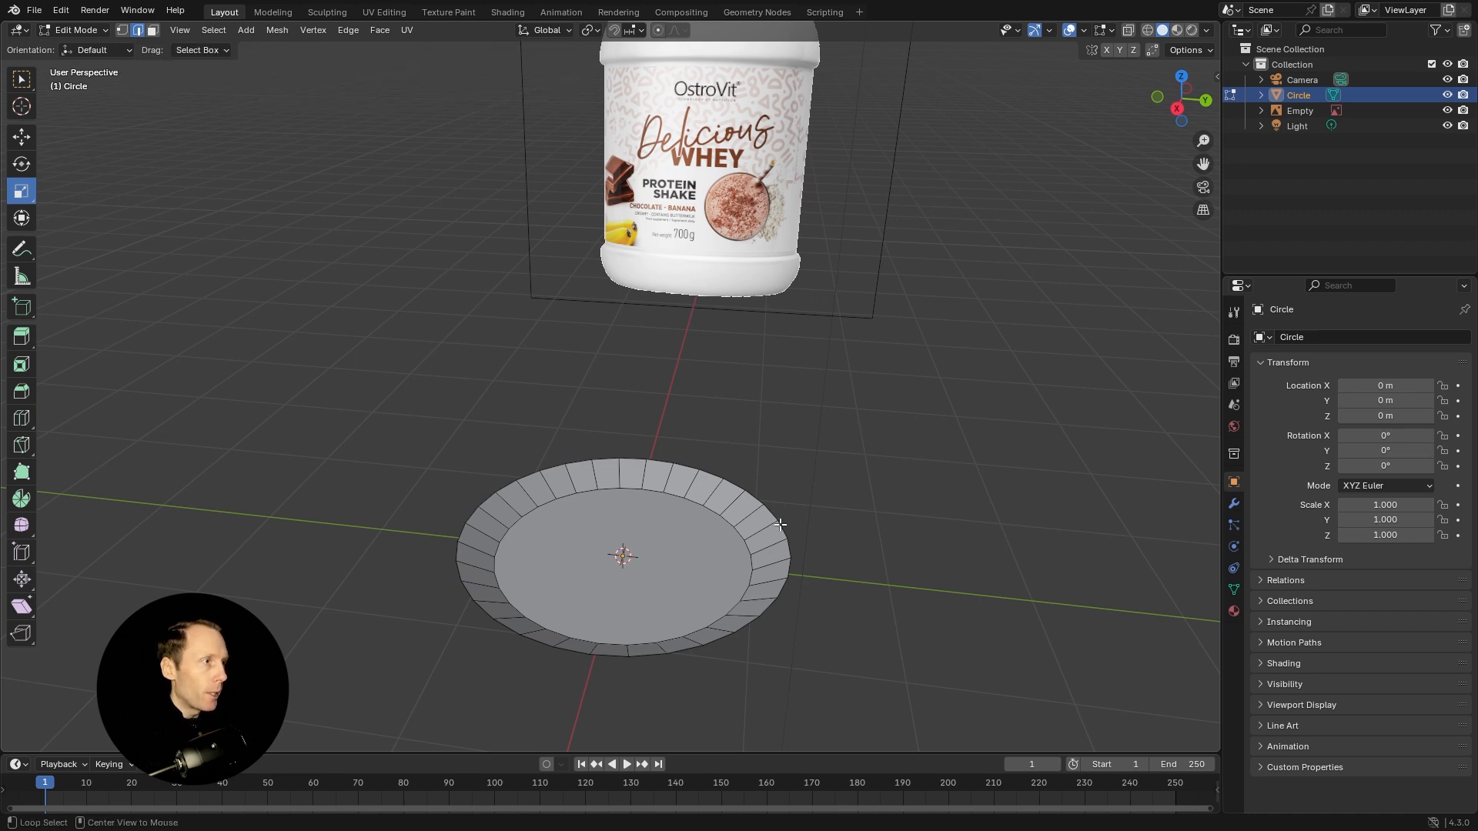
left_click(779, 524, "alt")
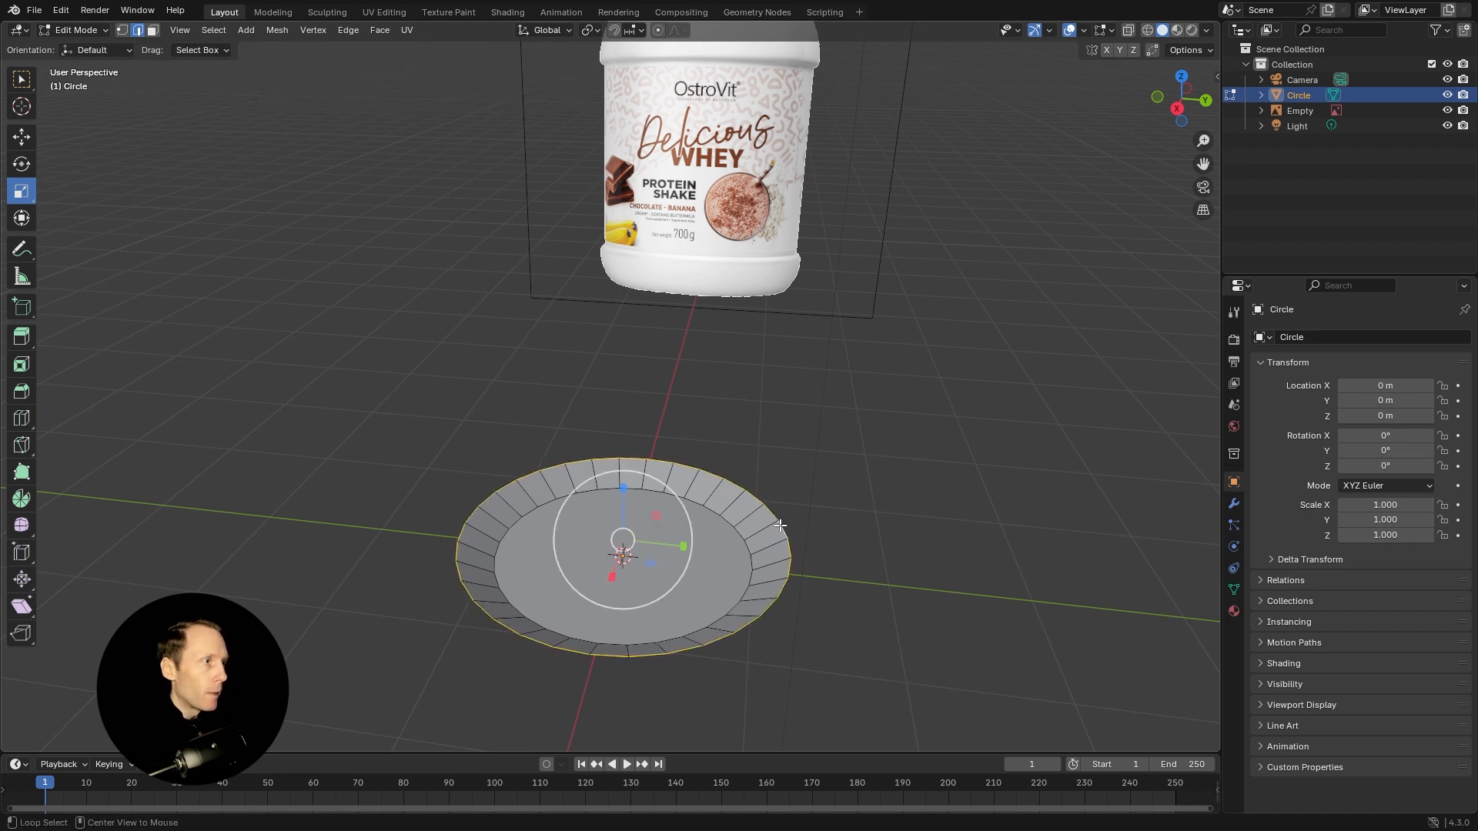
left_click(1179, 111)
key("g")
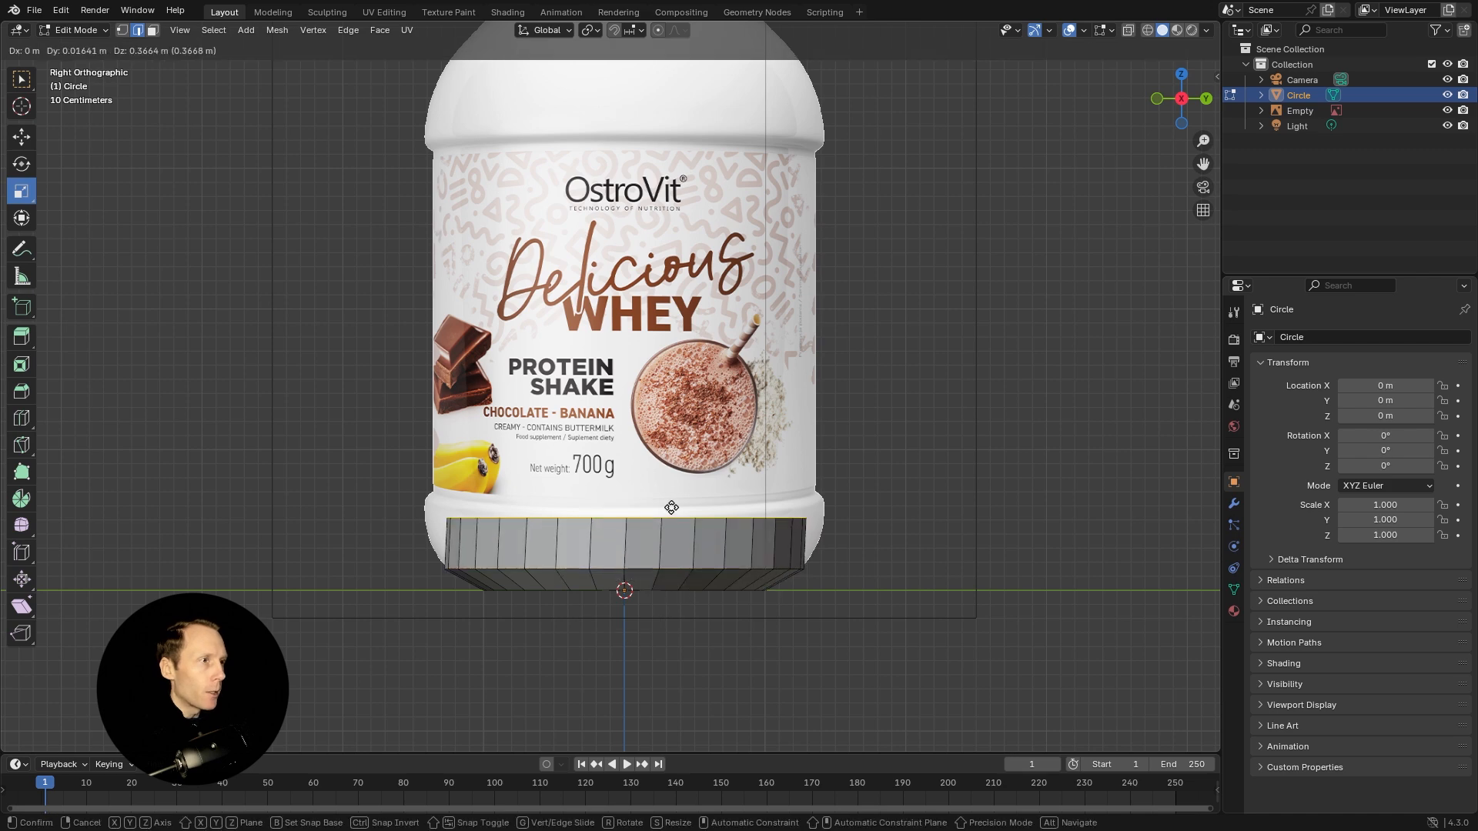
left_click(671, 508)
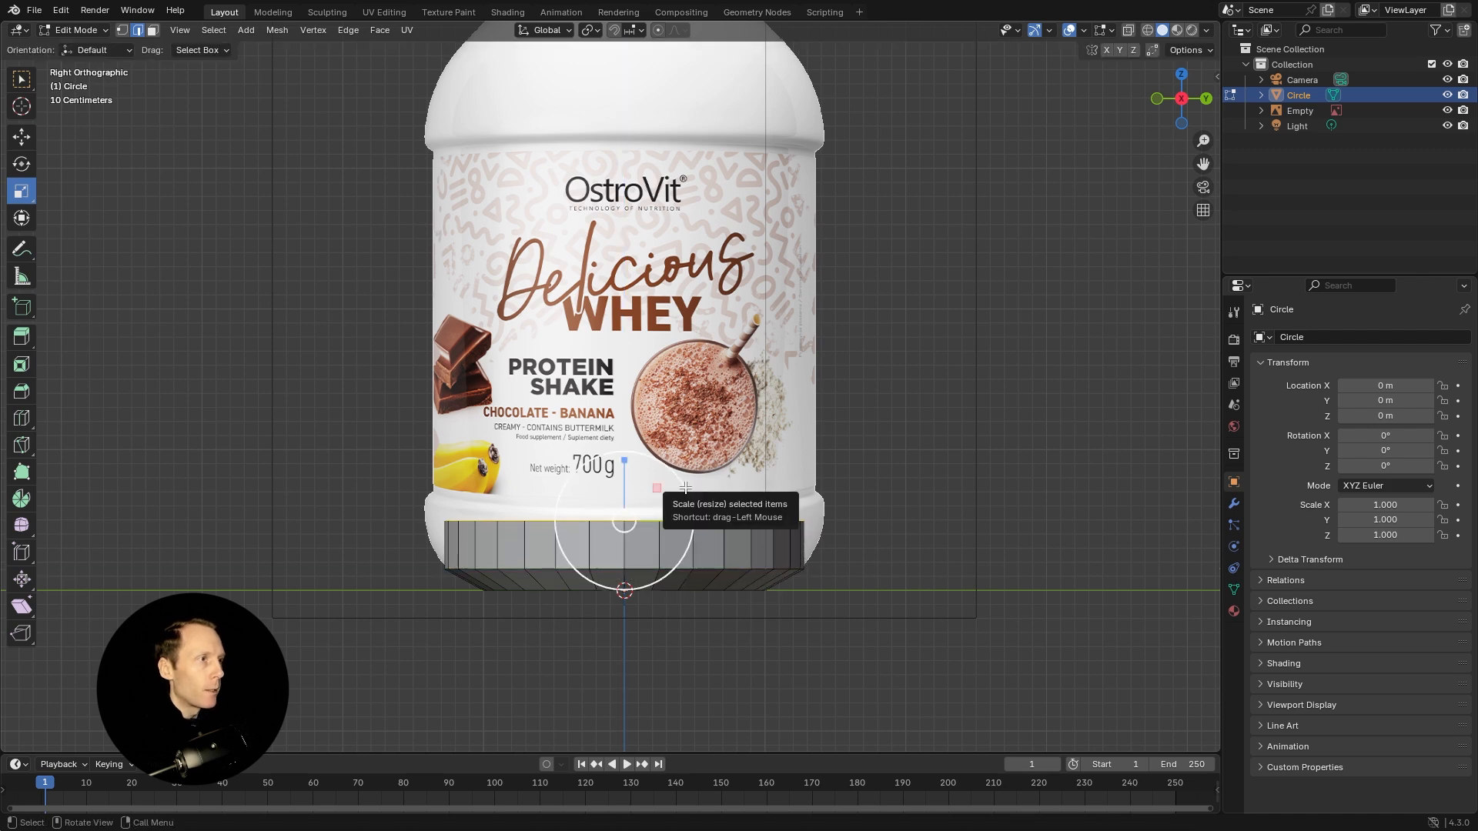
Widen the upper edge loop to the jar's lower bulge and extrude it about 0.2 m along Z.
left_click_drag(685, 486, 682, 490)
key("g")
key("z")
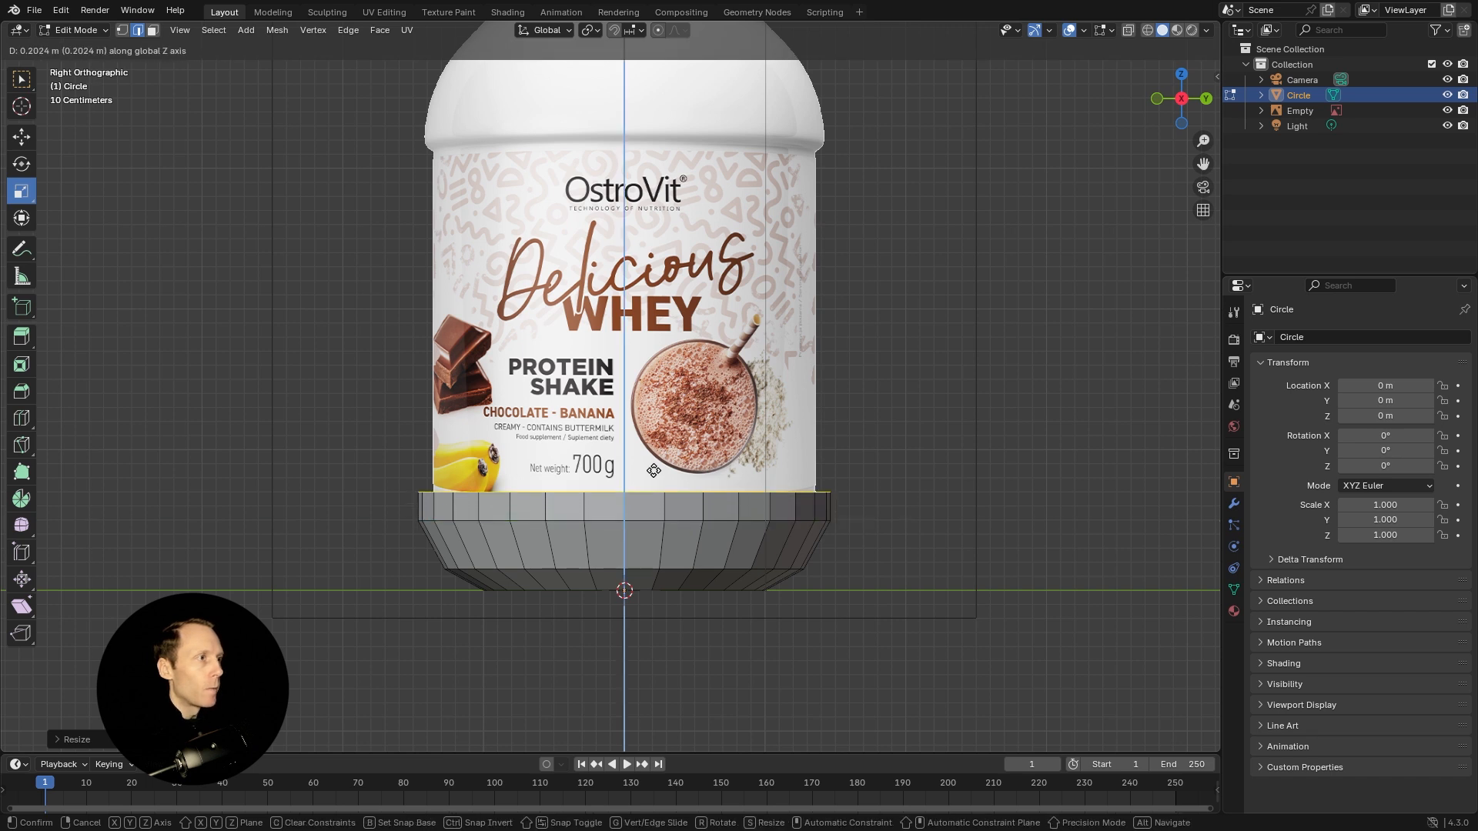
left_click(653, 470)
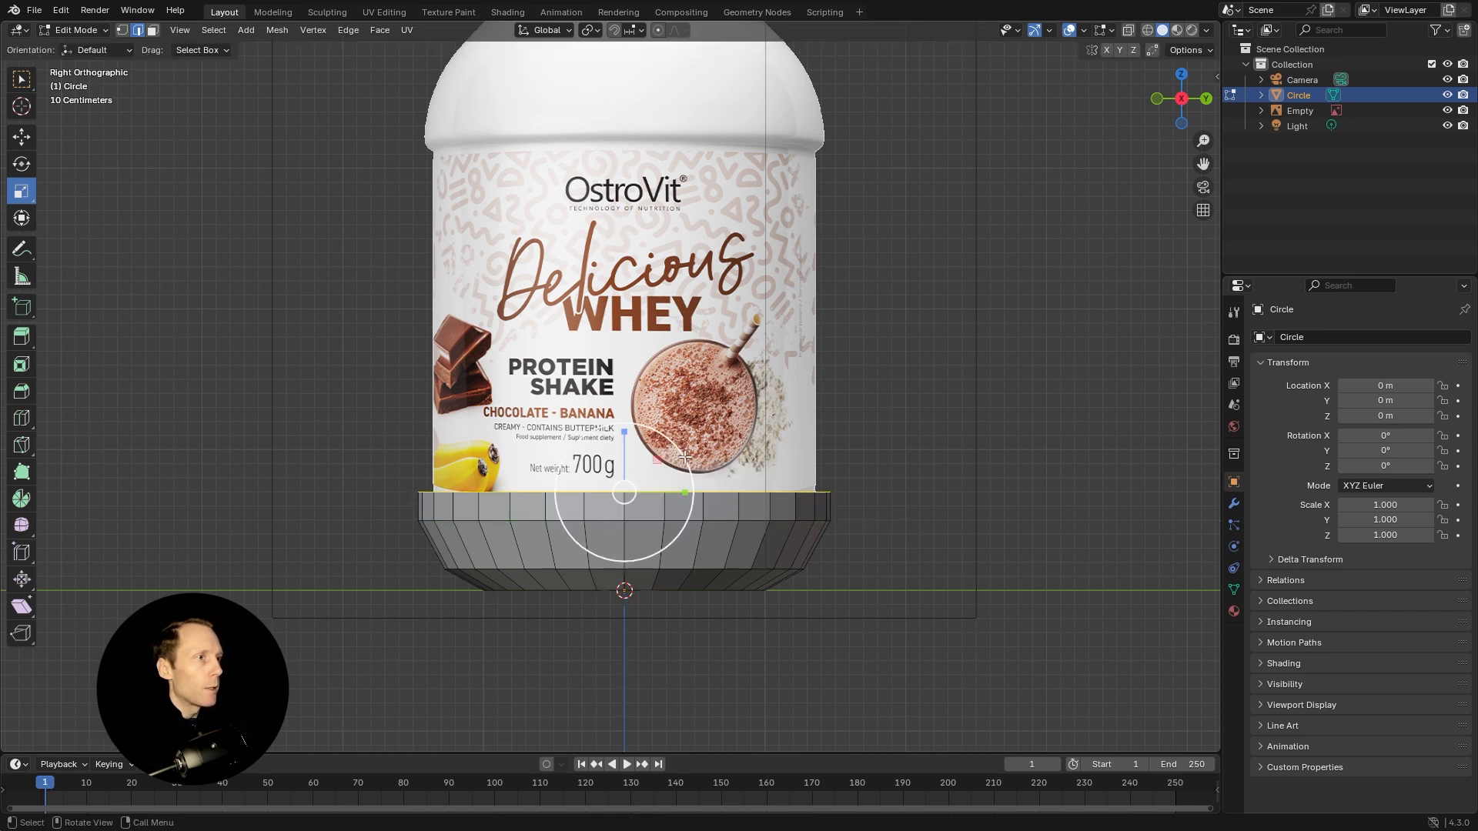
Narrow the upper edge loop to the label section's width and extrude it along Z to the top of the label.
key("s")
left_click(676, 458)
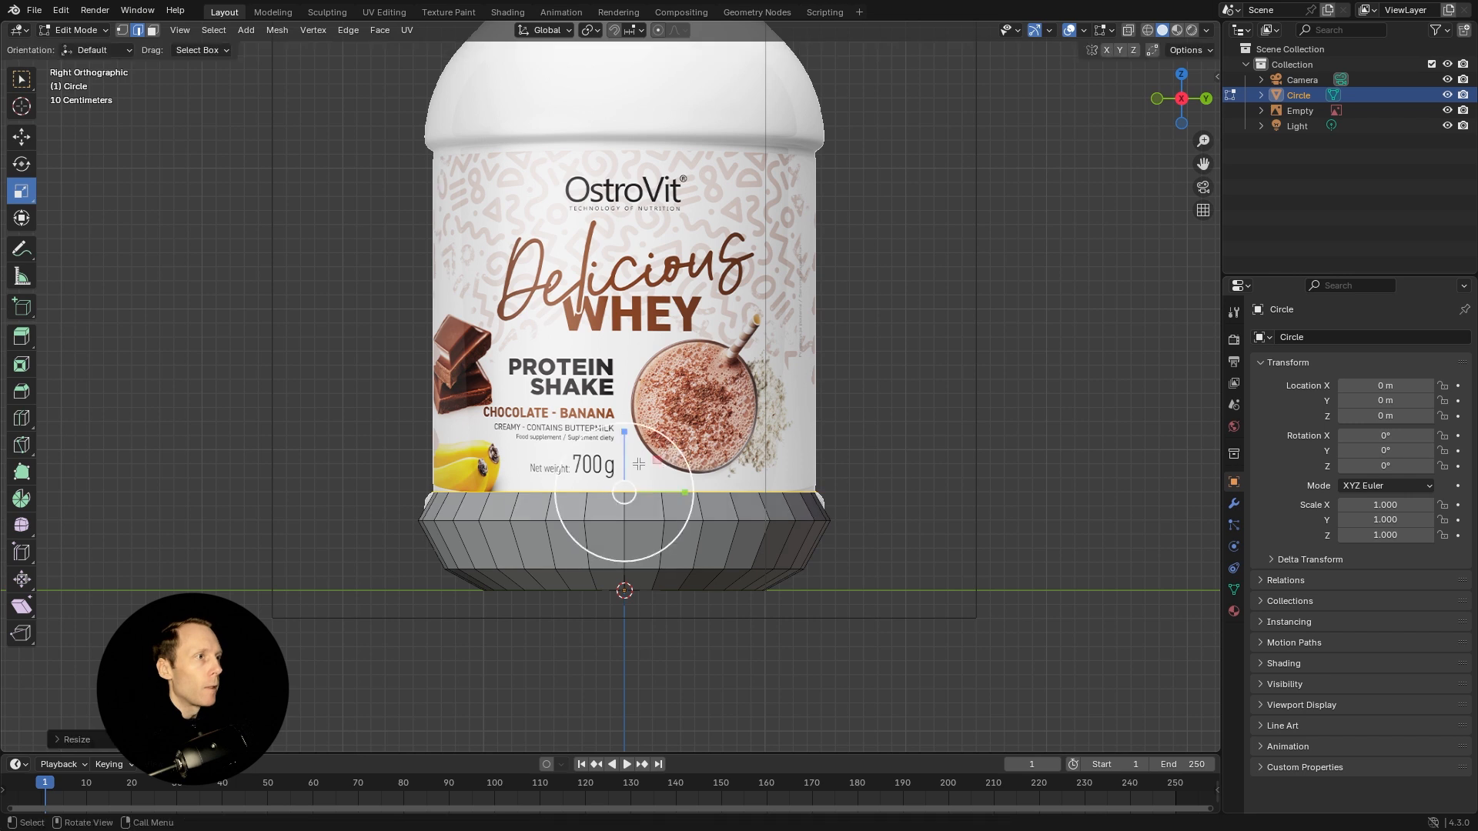
key("e")
key("z")
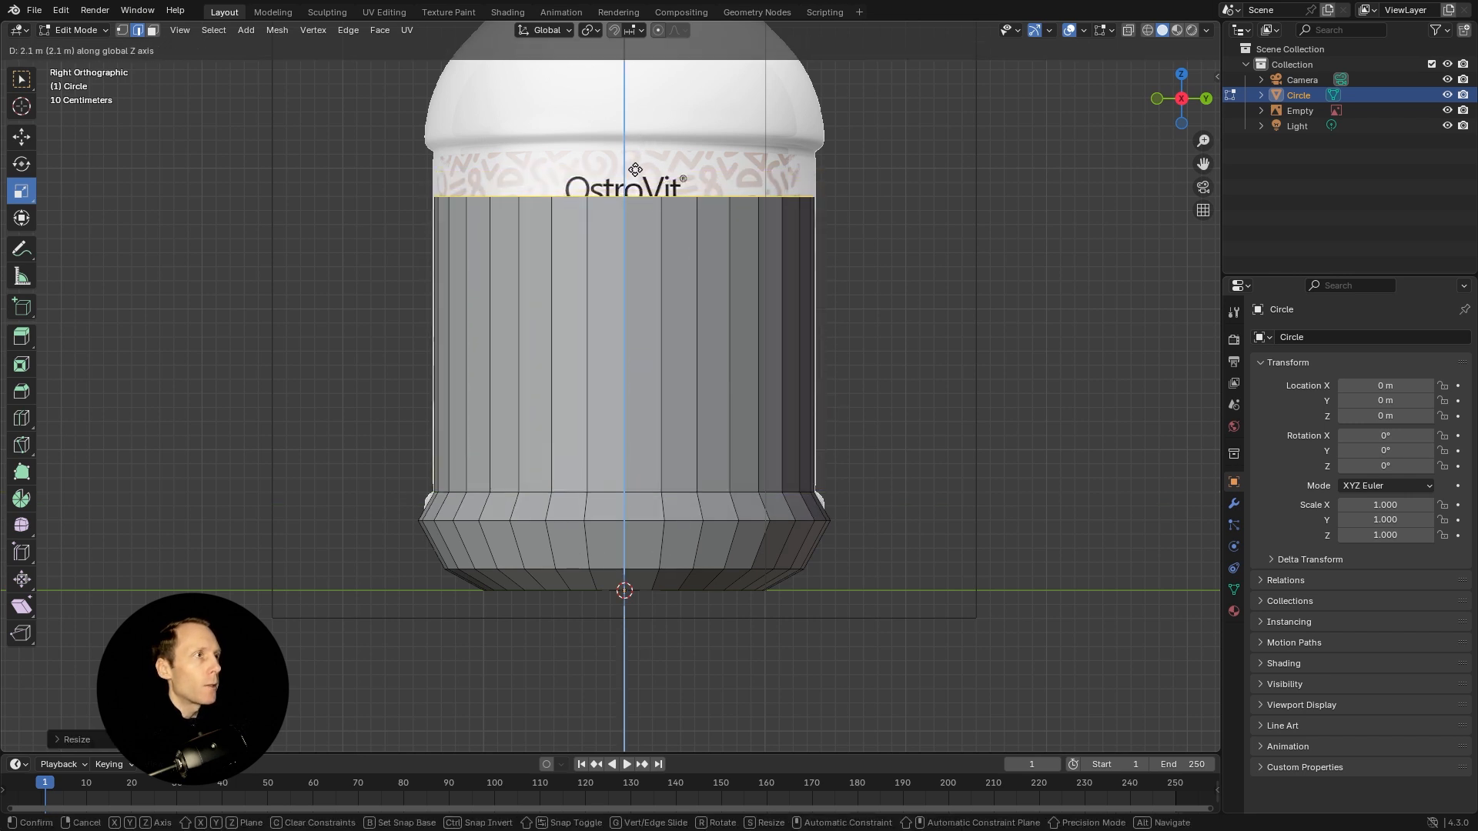
left_click(633, 127)
Extrude the edge loop above the label about 0.15 m along Z and scale it outward to the shoulder's width.
key("e")
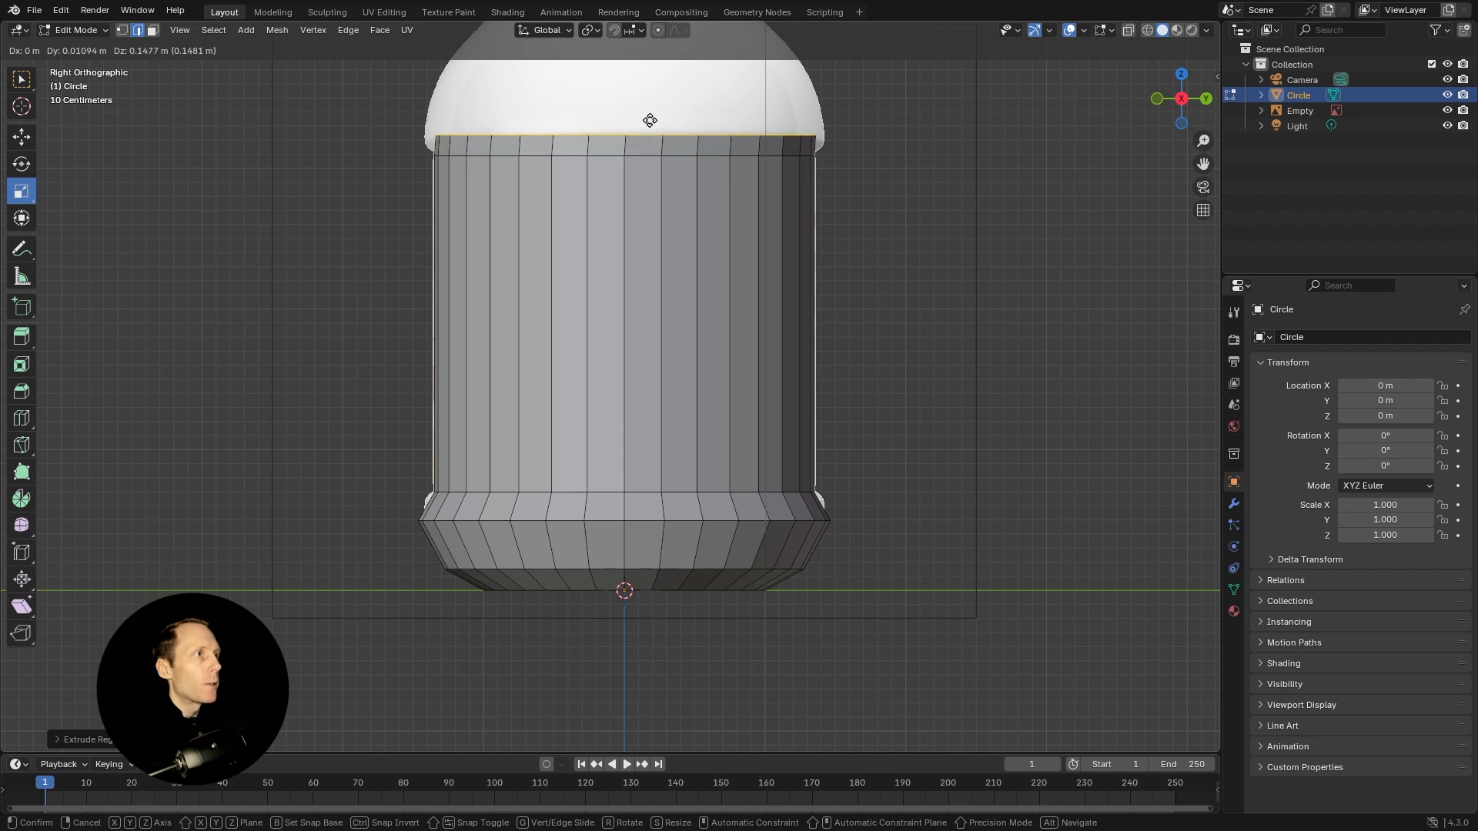
key("z")
left_click(649, 120)
key("s")
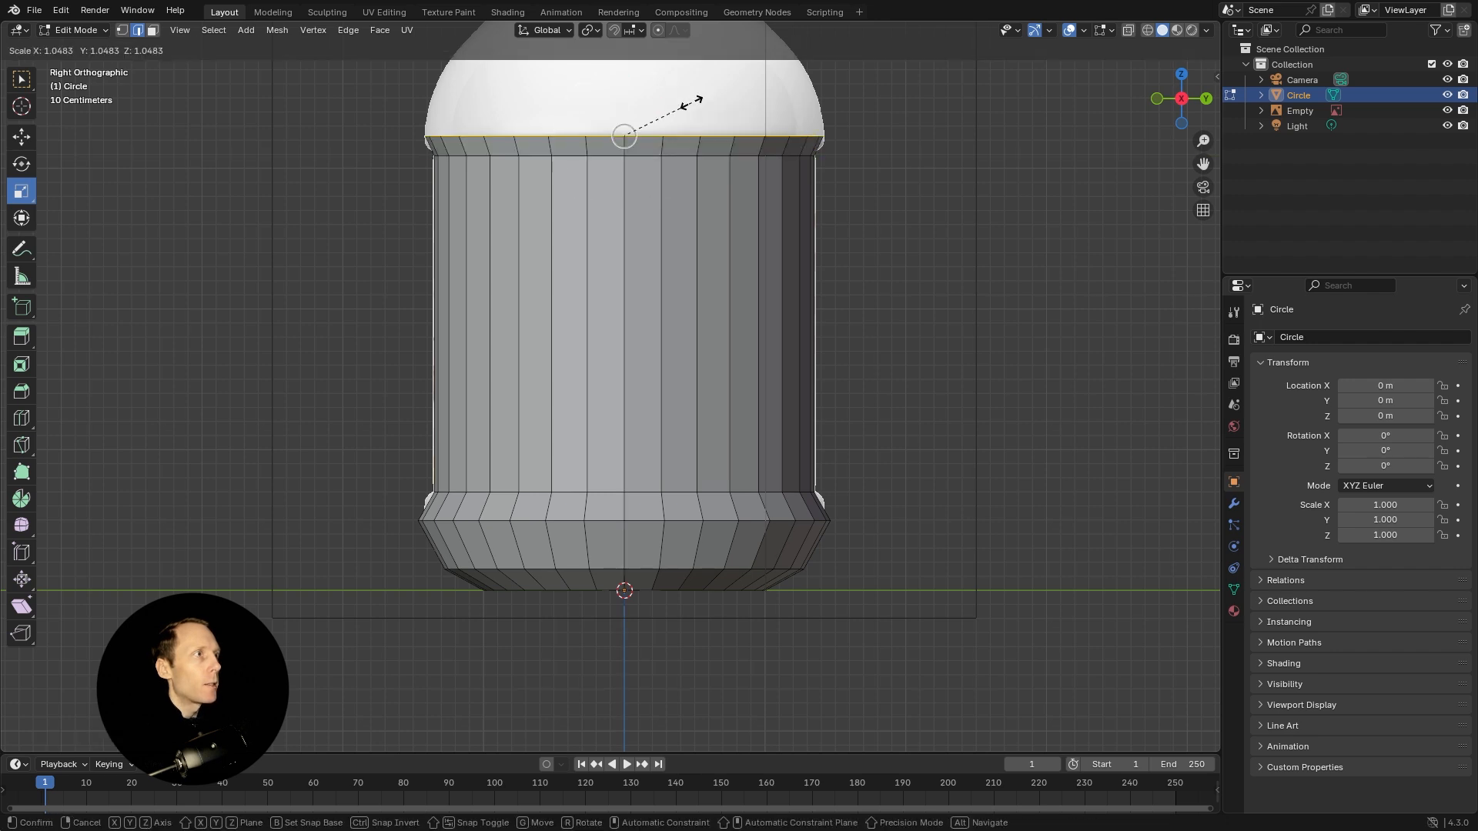
left_click(695, 103)
Extrude the shoulder edge loop along Z to the underside of the lid and scale it inward to the neck's width.
left_click_drag(898, 175, 907, 308)
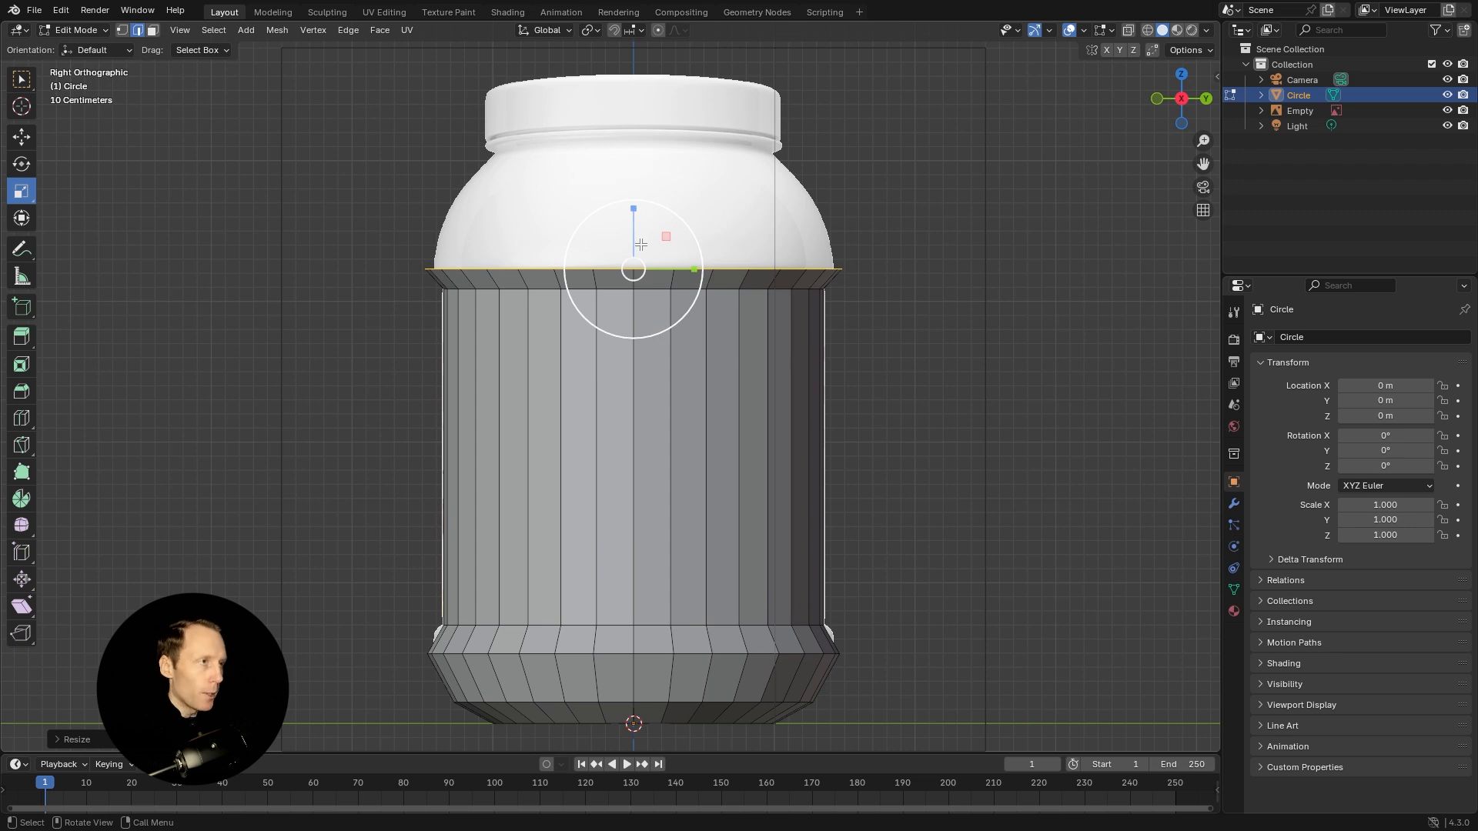
key("e")
key("z")
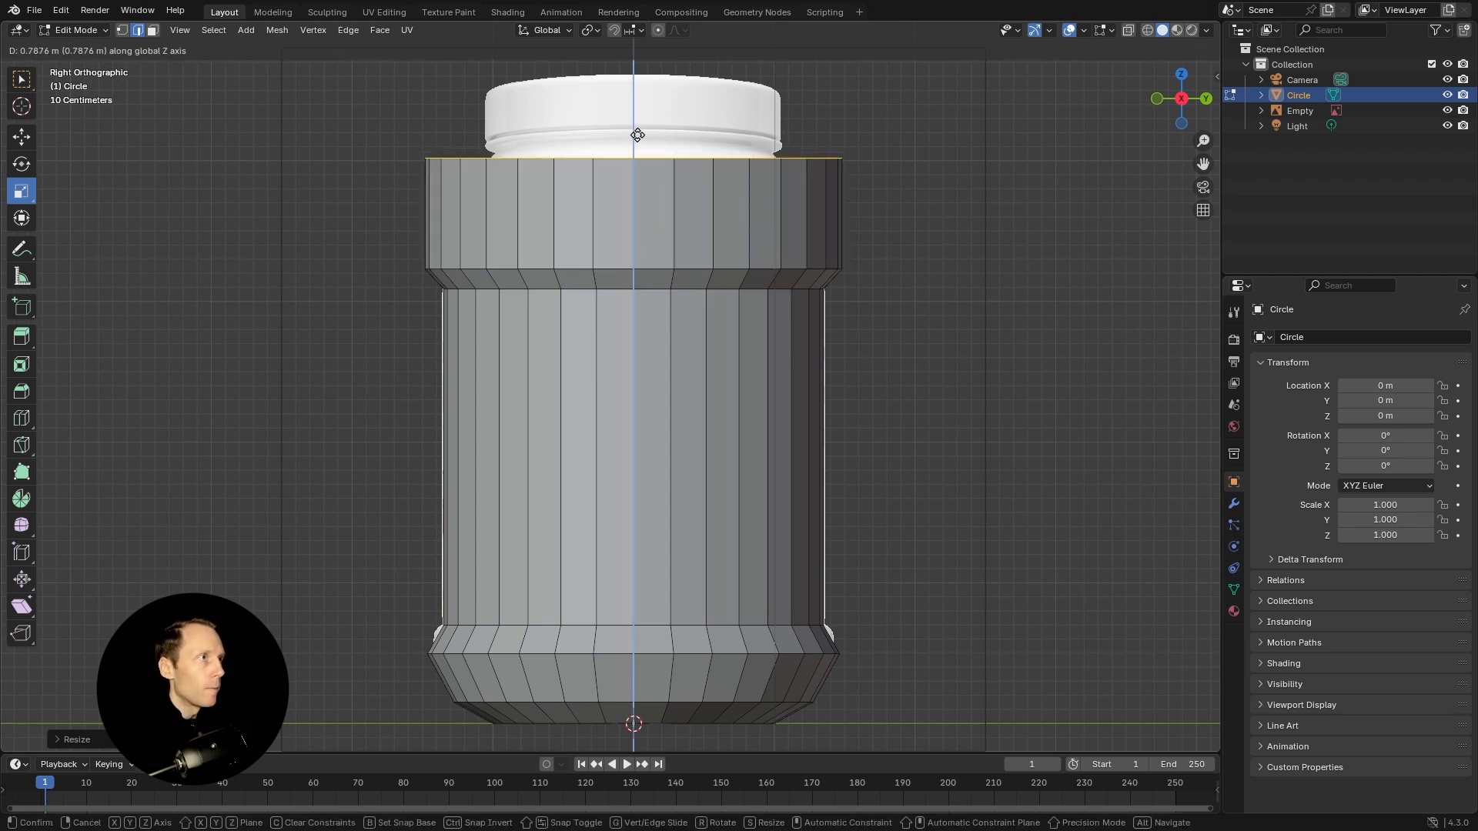
left_click(636, 125)
key("s")
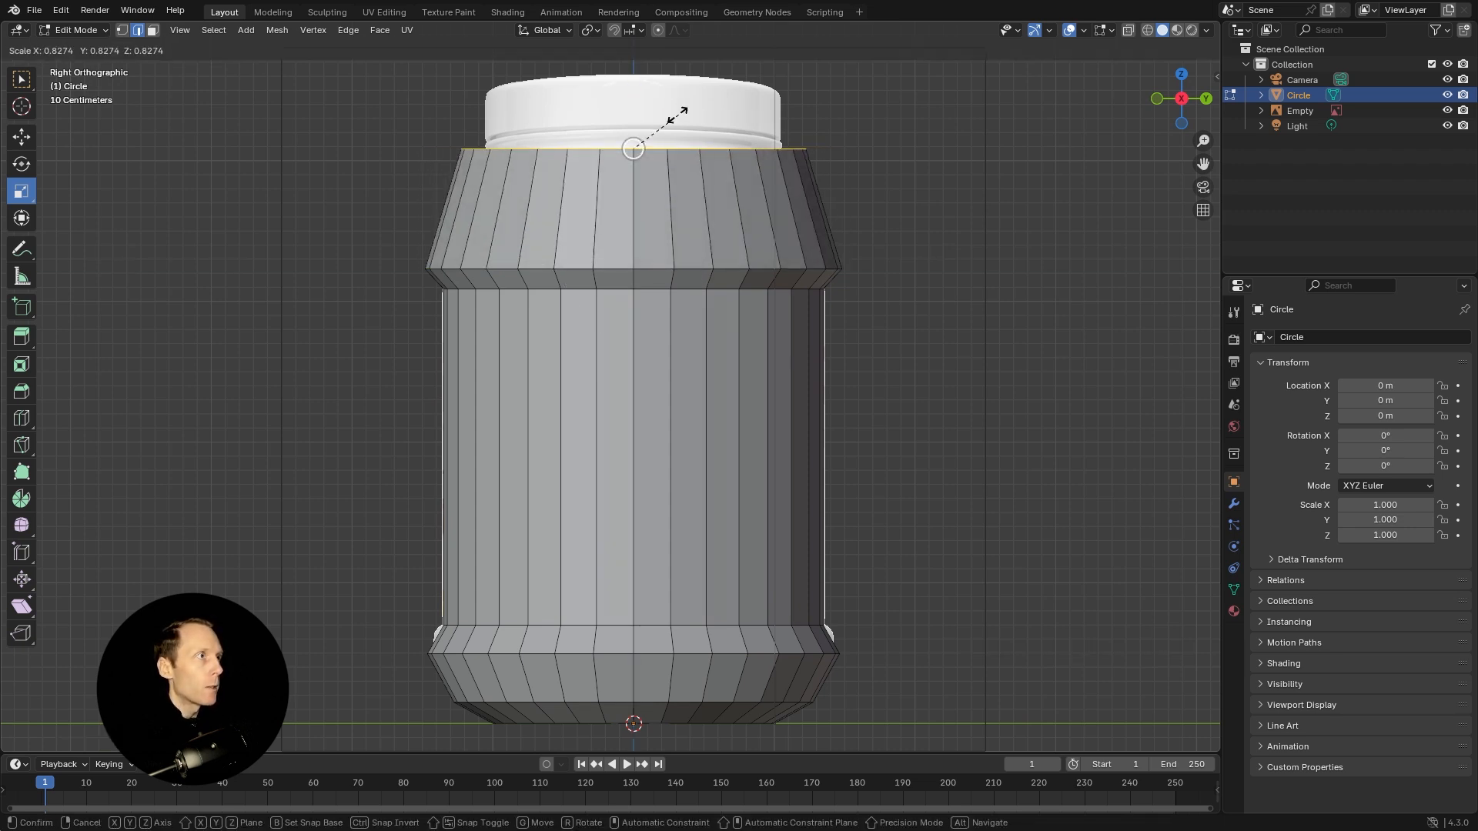
left_click(671, 117)
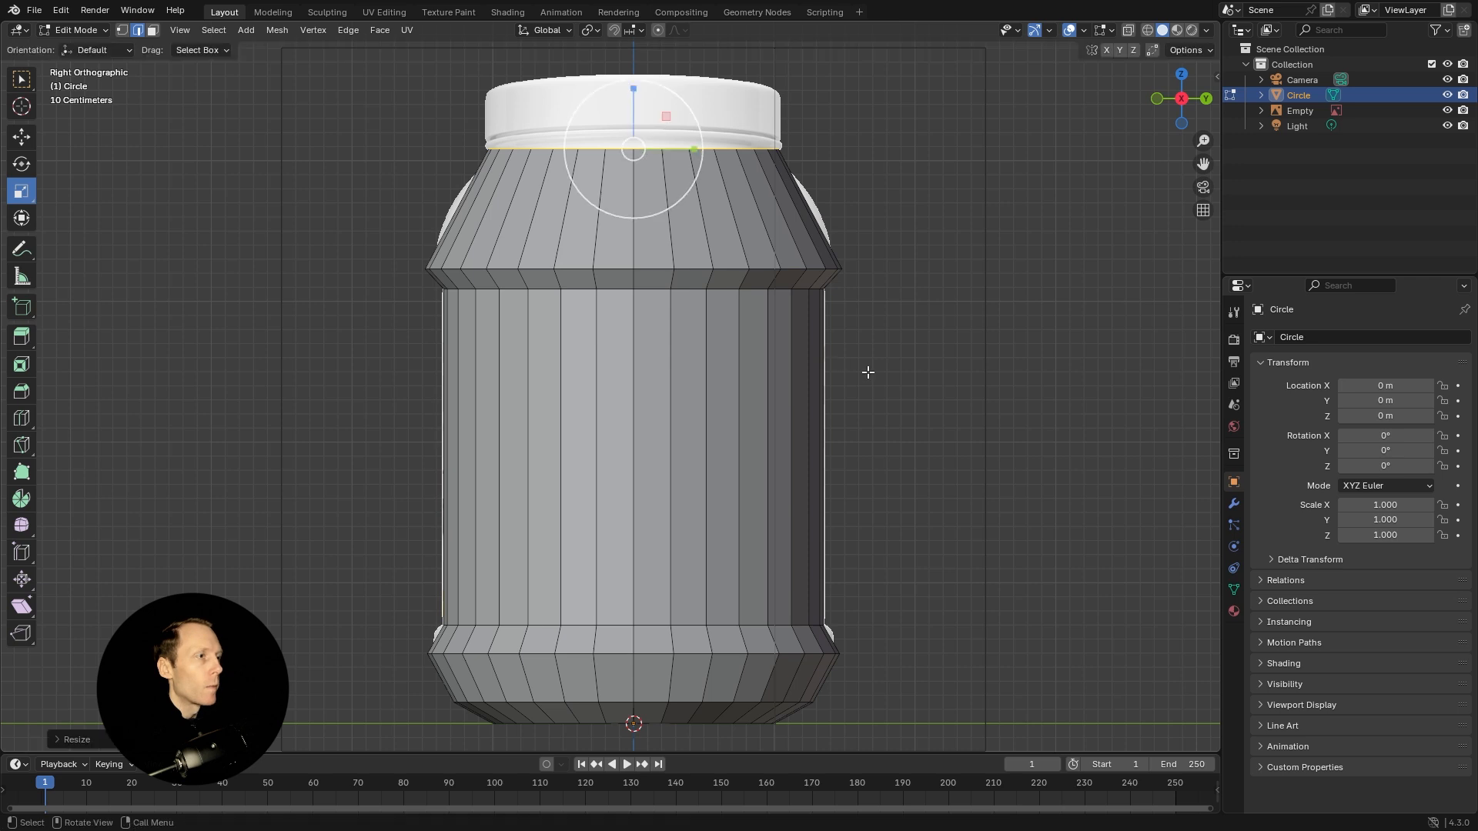
Add nine evenly spaced horizontal loop cuts to the jar's straight middle section.
key("Tab")
left_click_drag(868, 372, 885, 442)
scroll(884, 448, "down", 3)
left_click(1180, 103)
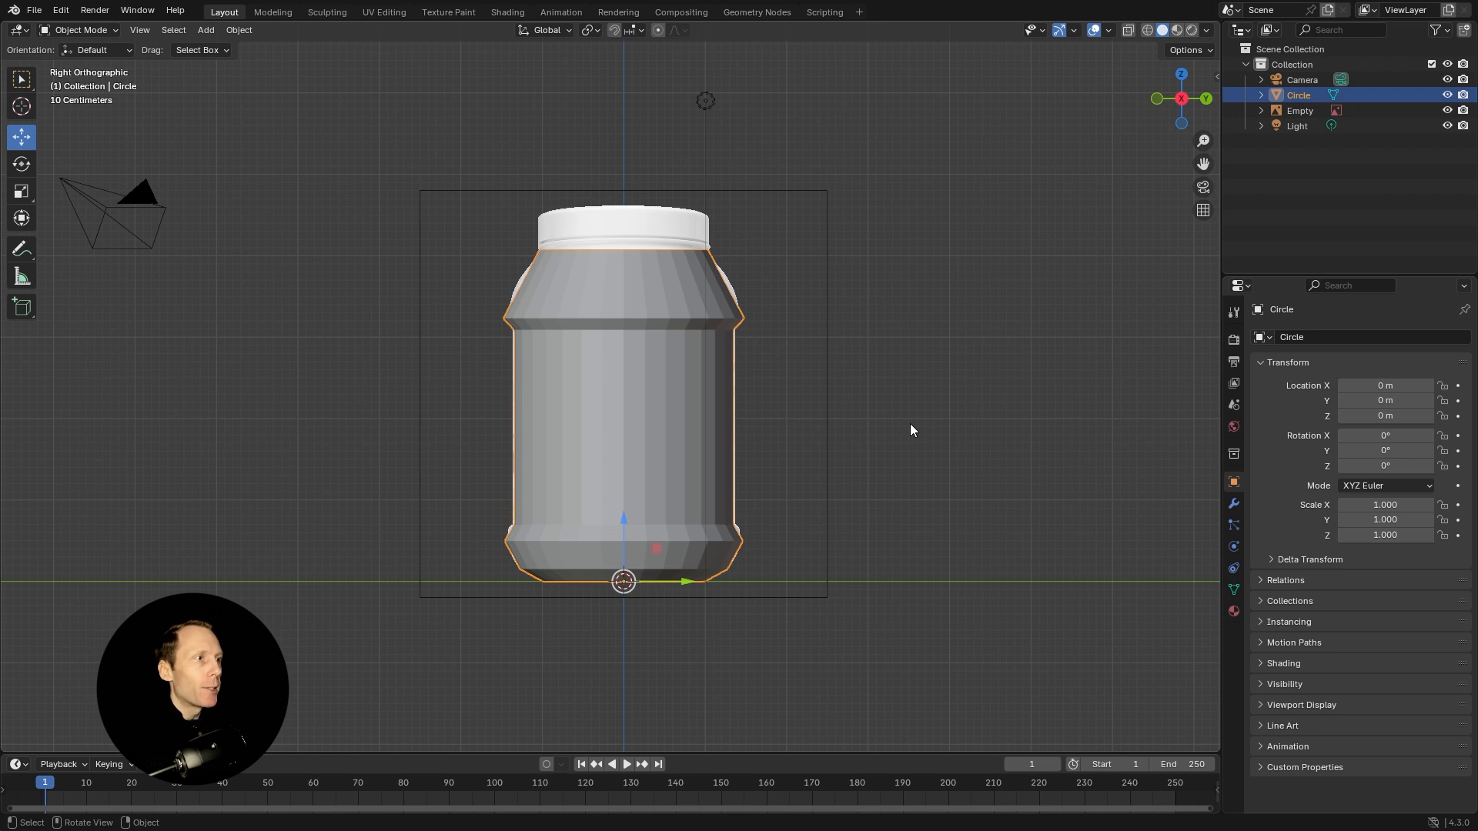
key("Tab")
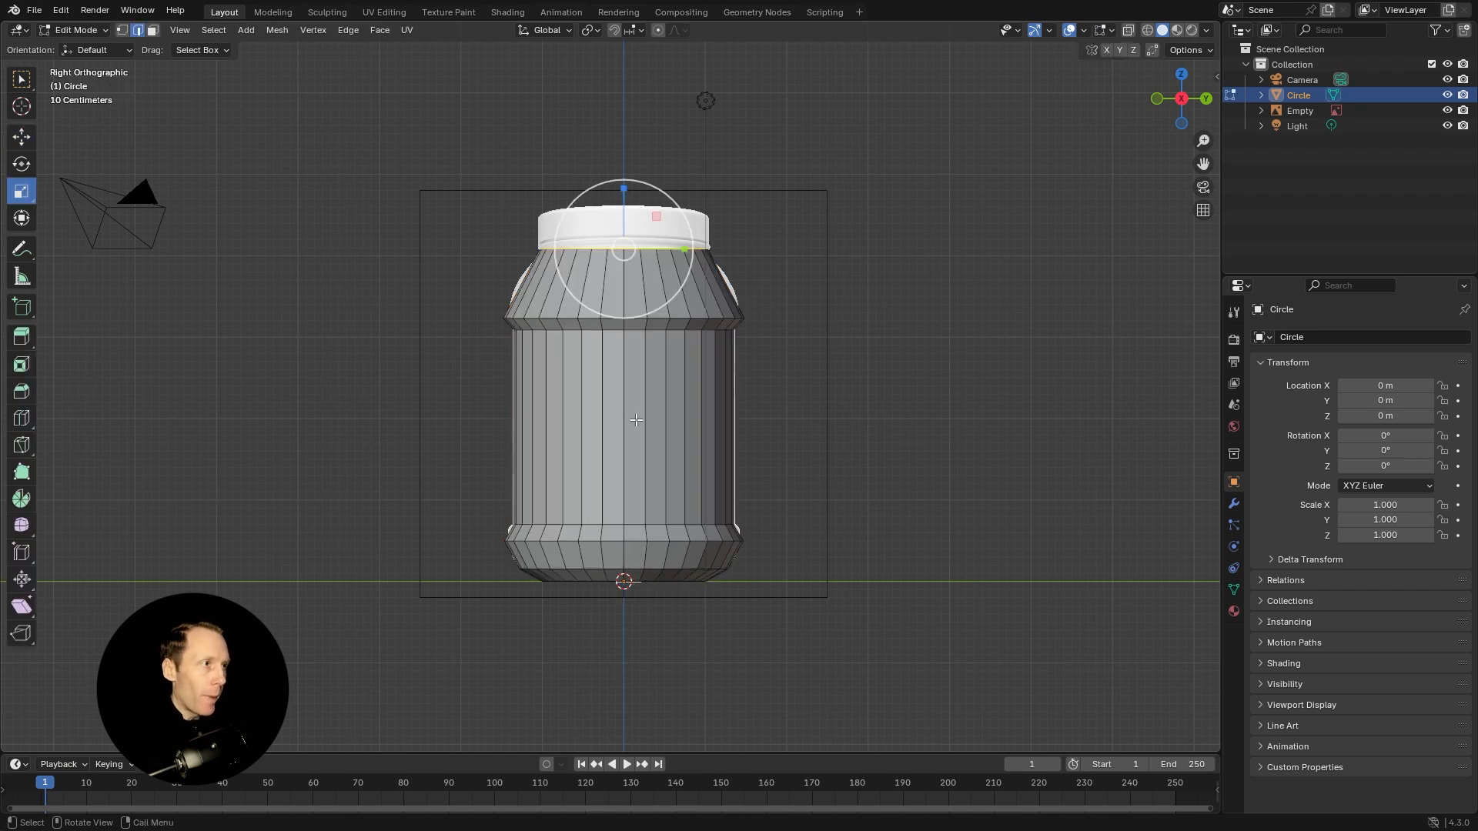
key("ctrl+r")
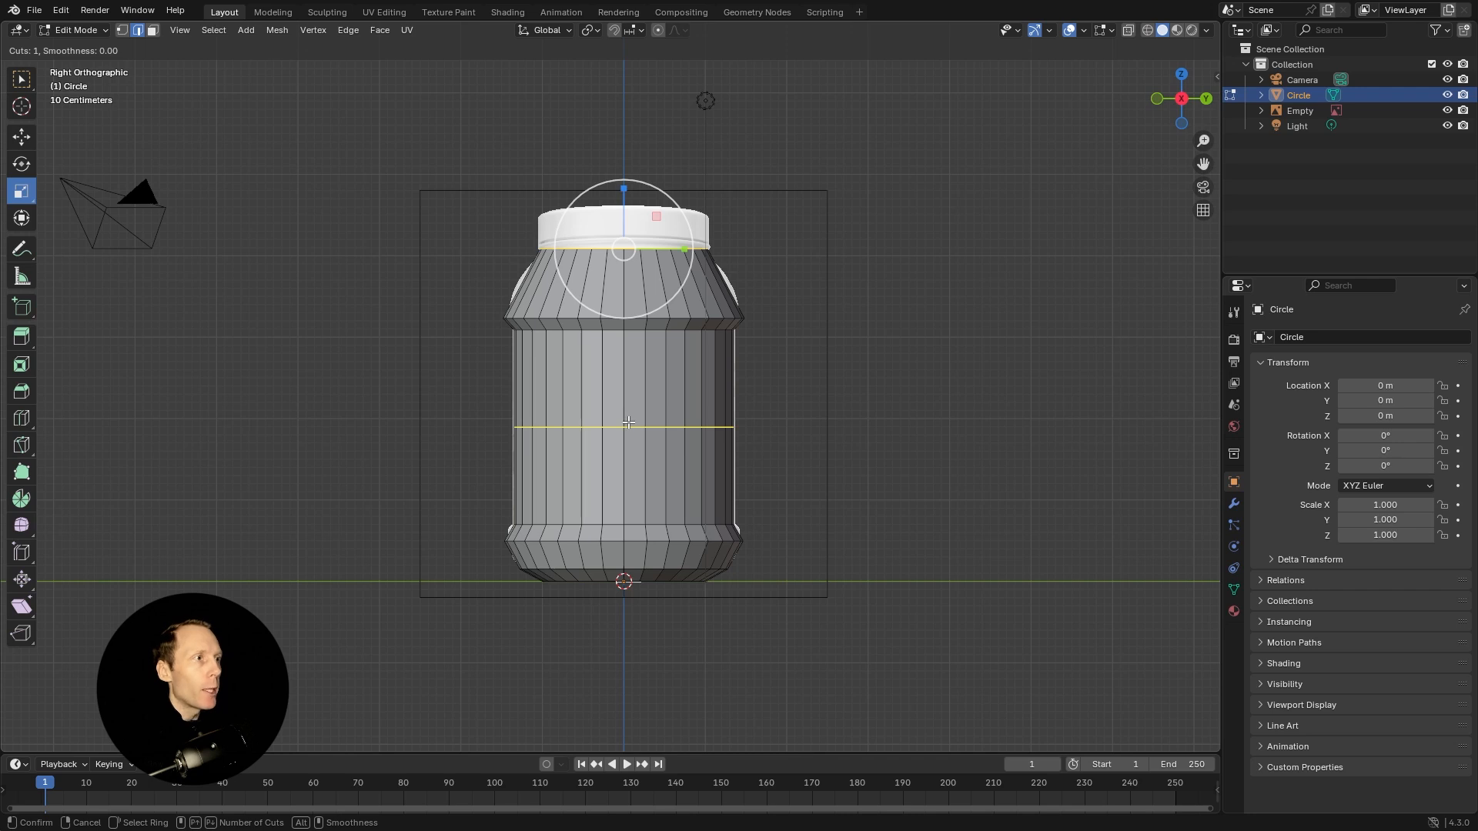
scroll(628, 423, "up", 8)
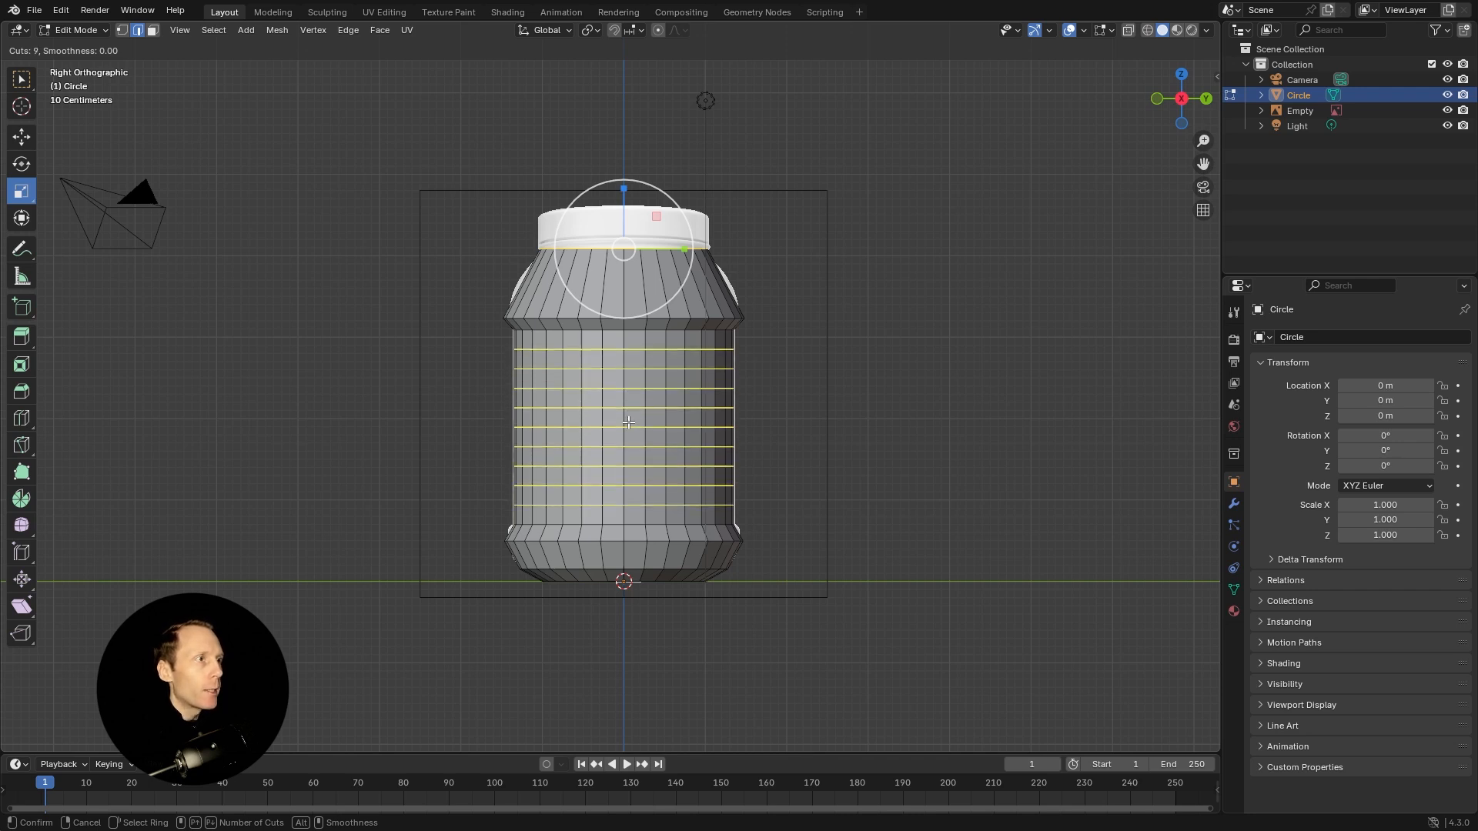
left_click(628, 423)
right_click(628, 422)
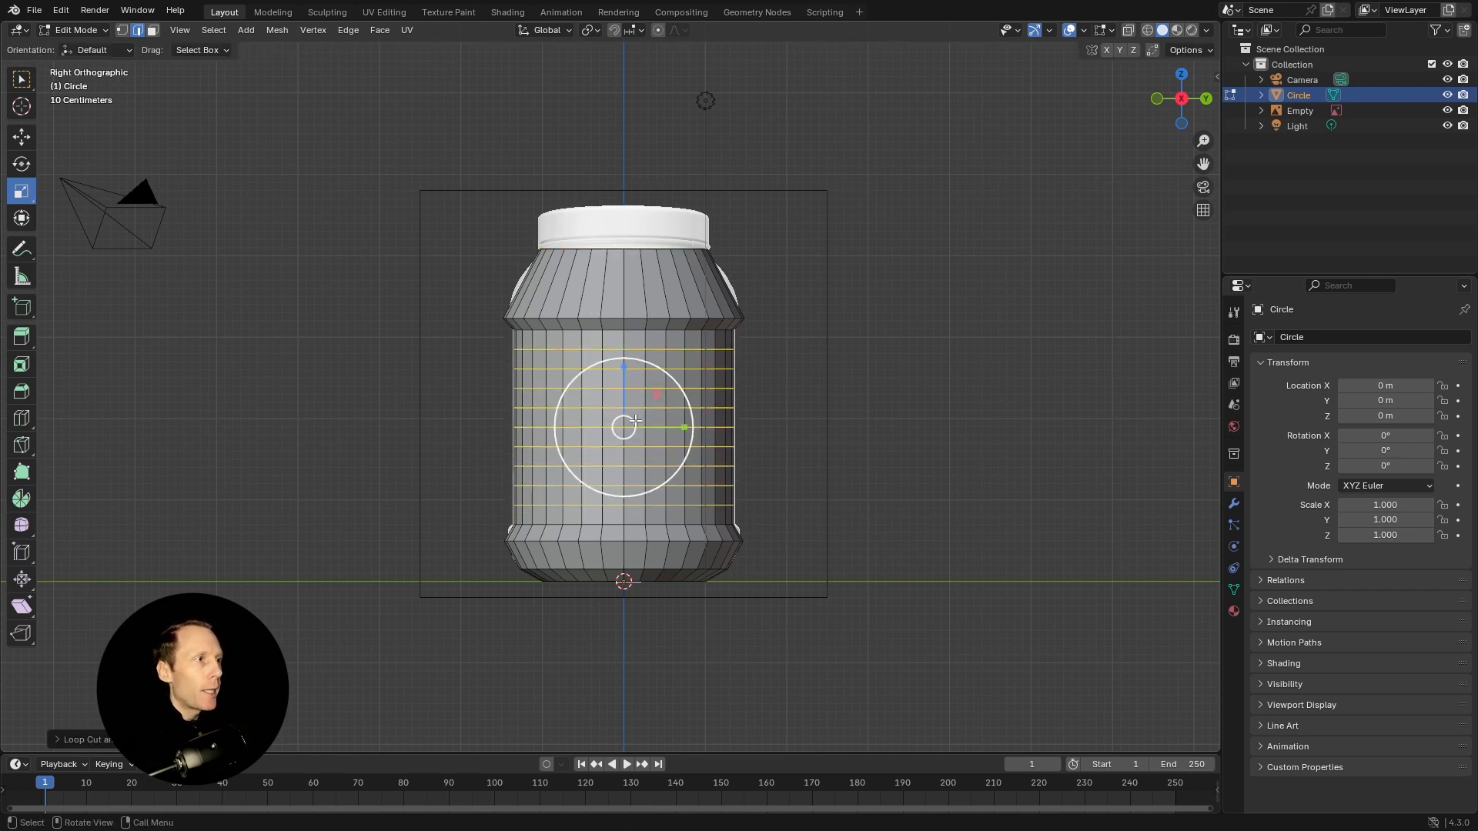
Add five evenly spaced horizontal loop cuts to the tapered section between the shoulder ridge and the neck.
key("ctrl+r")
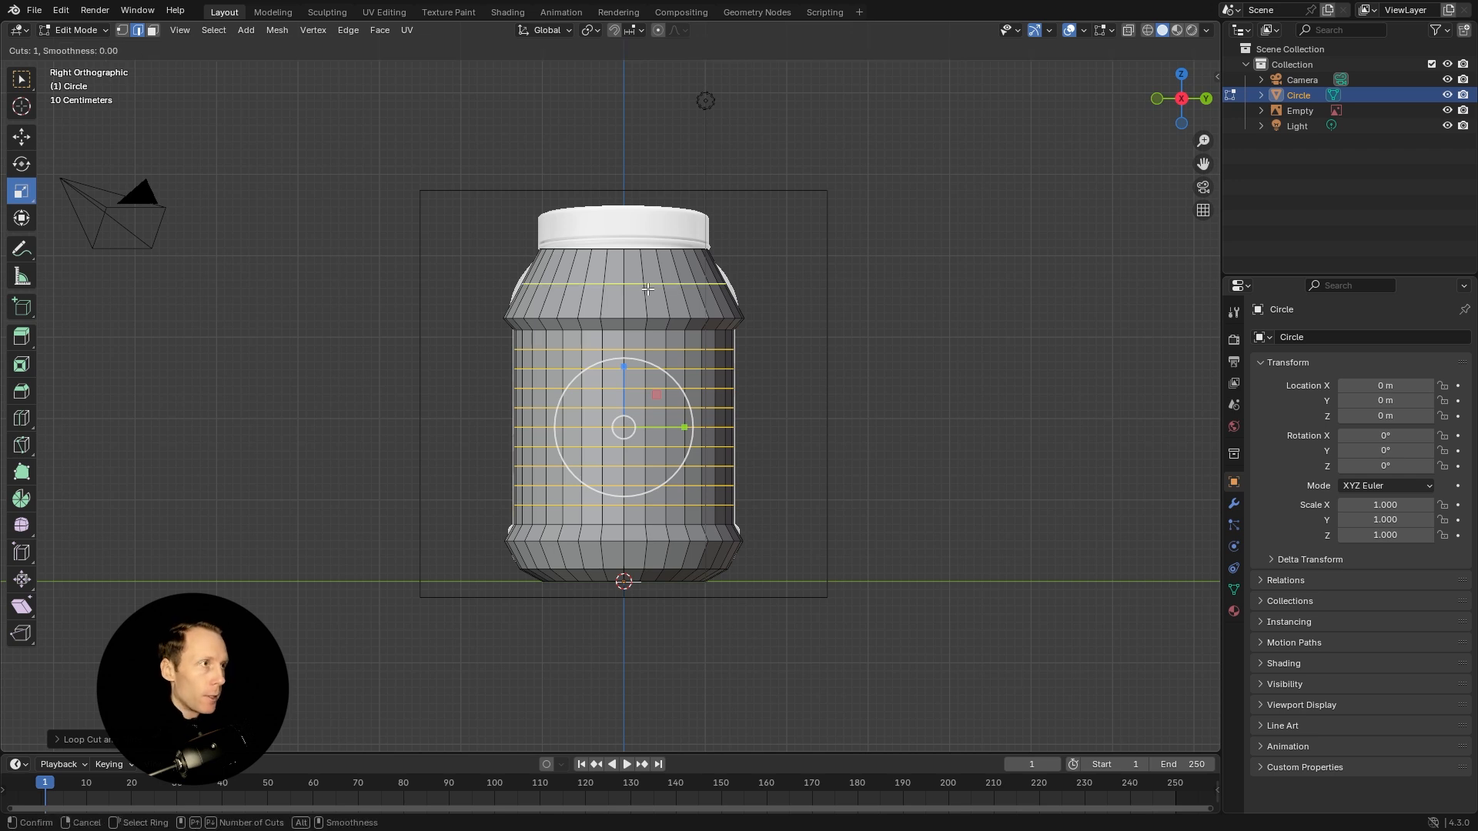
scroll(628, 285, "up", 3)
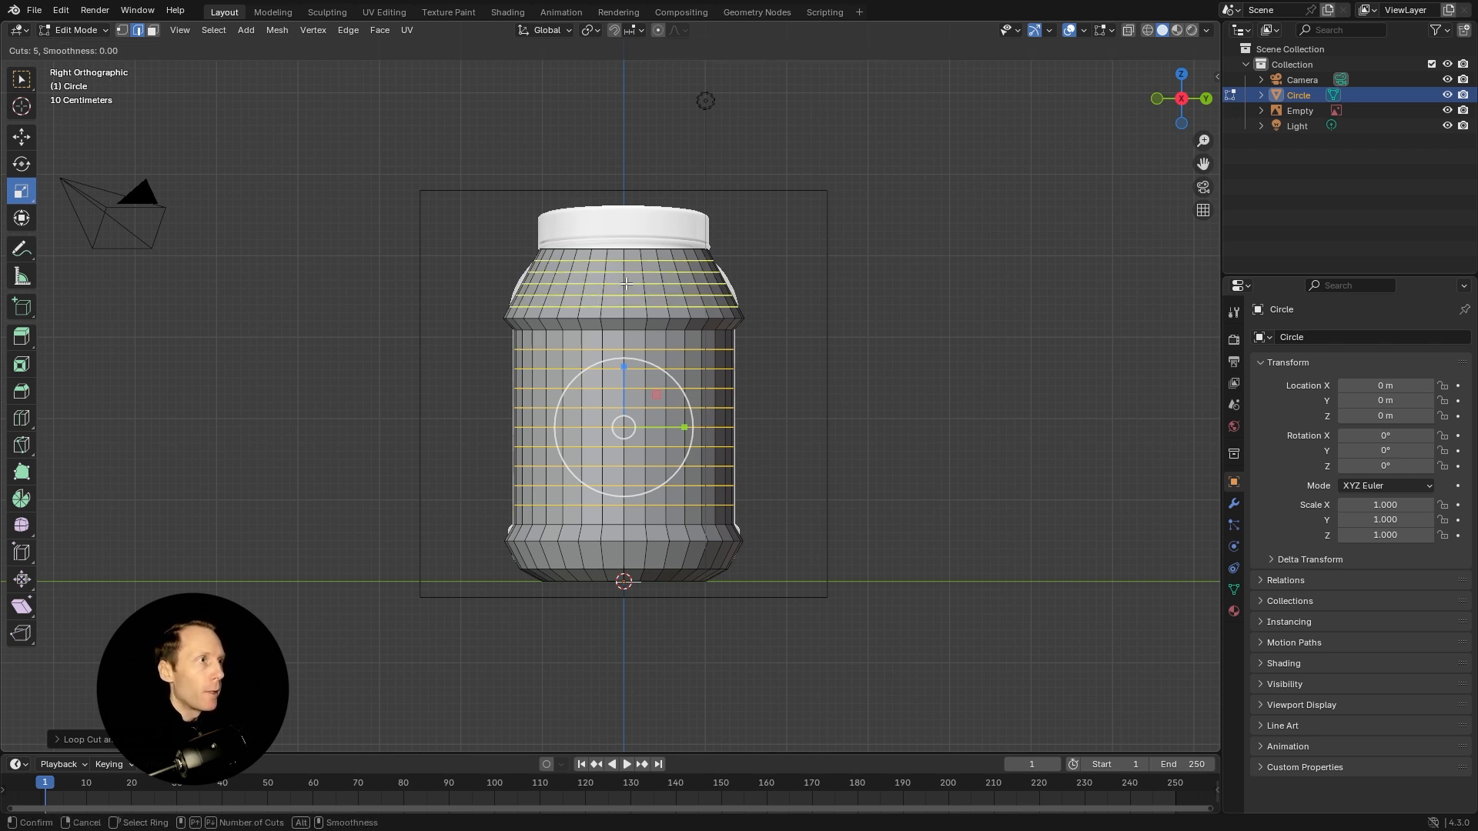
left_click(626, 283)
right_click(626, 283)
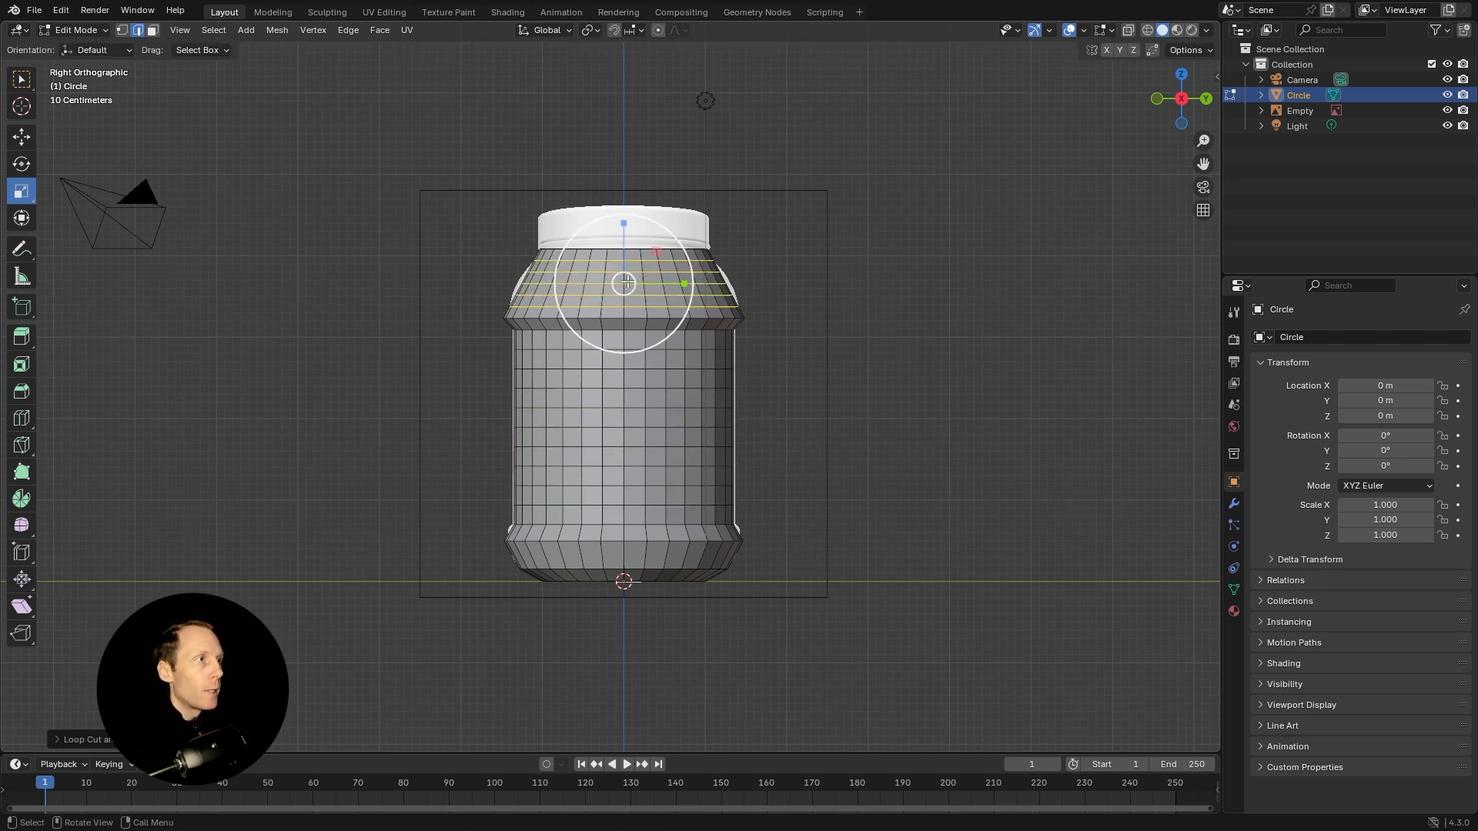
Add two evenly spaced horizontal loop cuts to the tapered section below the jar's lower ridge and return to Object Mode.
key("ctrl+r")
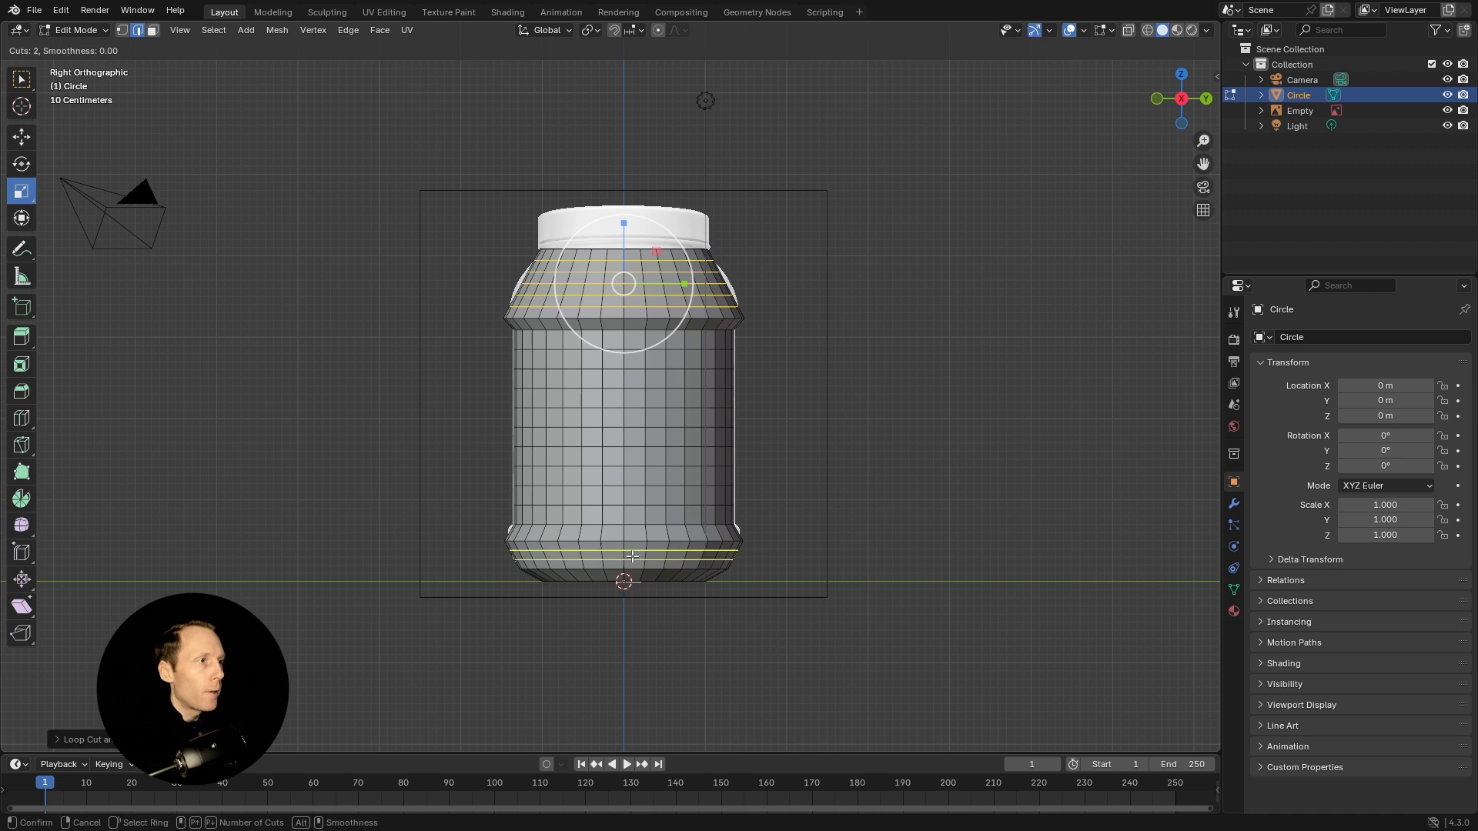
left_click(639, 556)
right_click(639, 556)
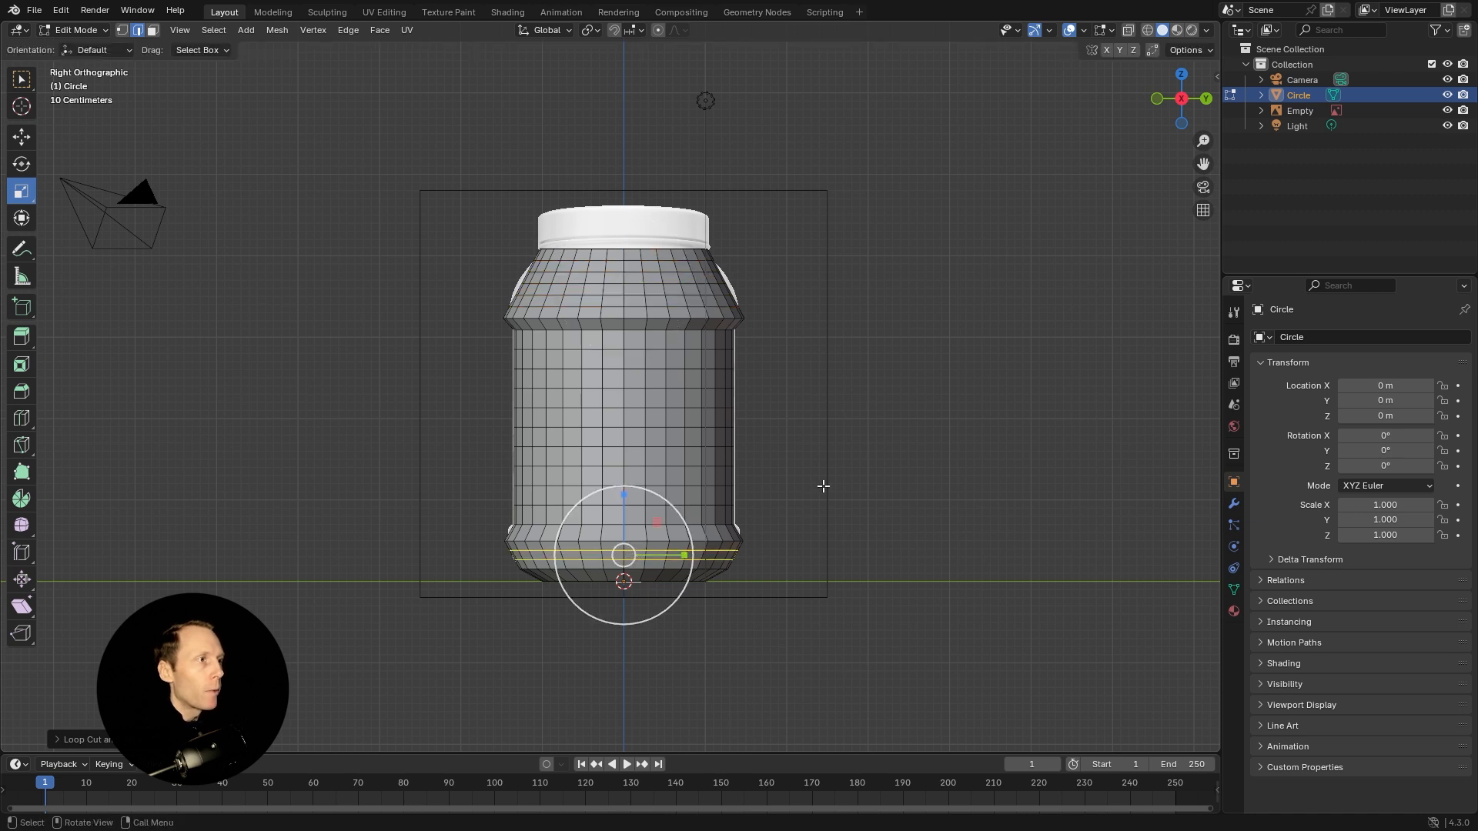
left_click(869, 444)
key("Tab")
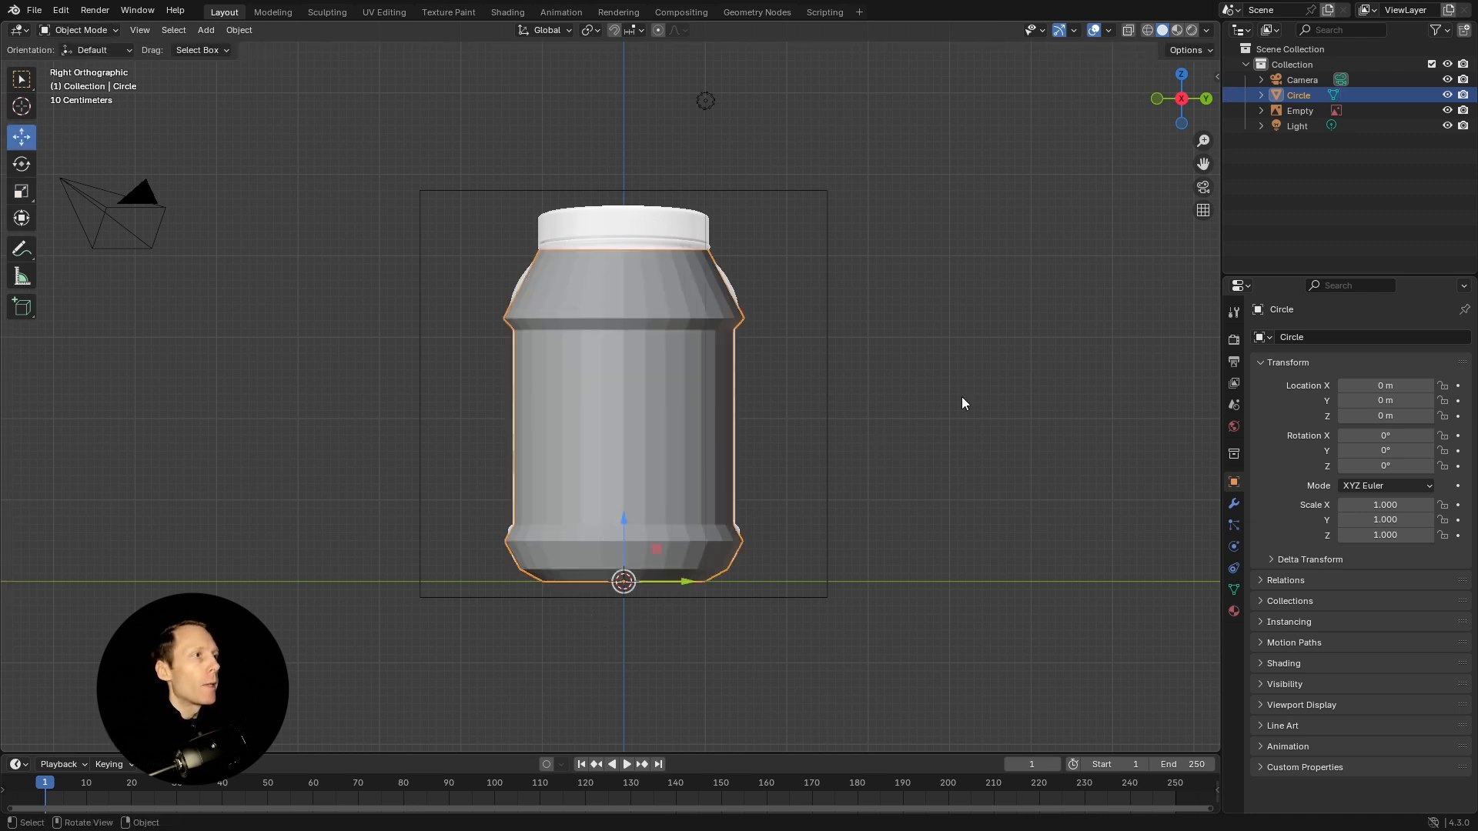
Check the jar's normals with the Face Orientation overlay, and switch the overlay off again.
left_click(1108, 31)
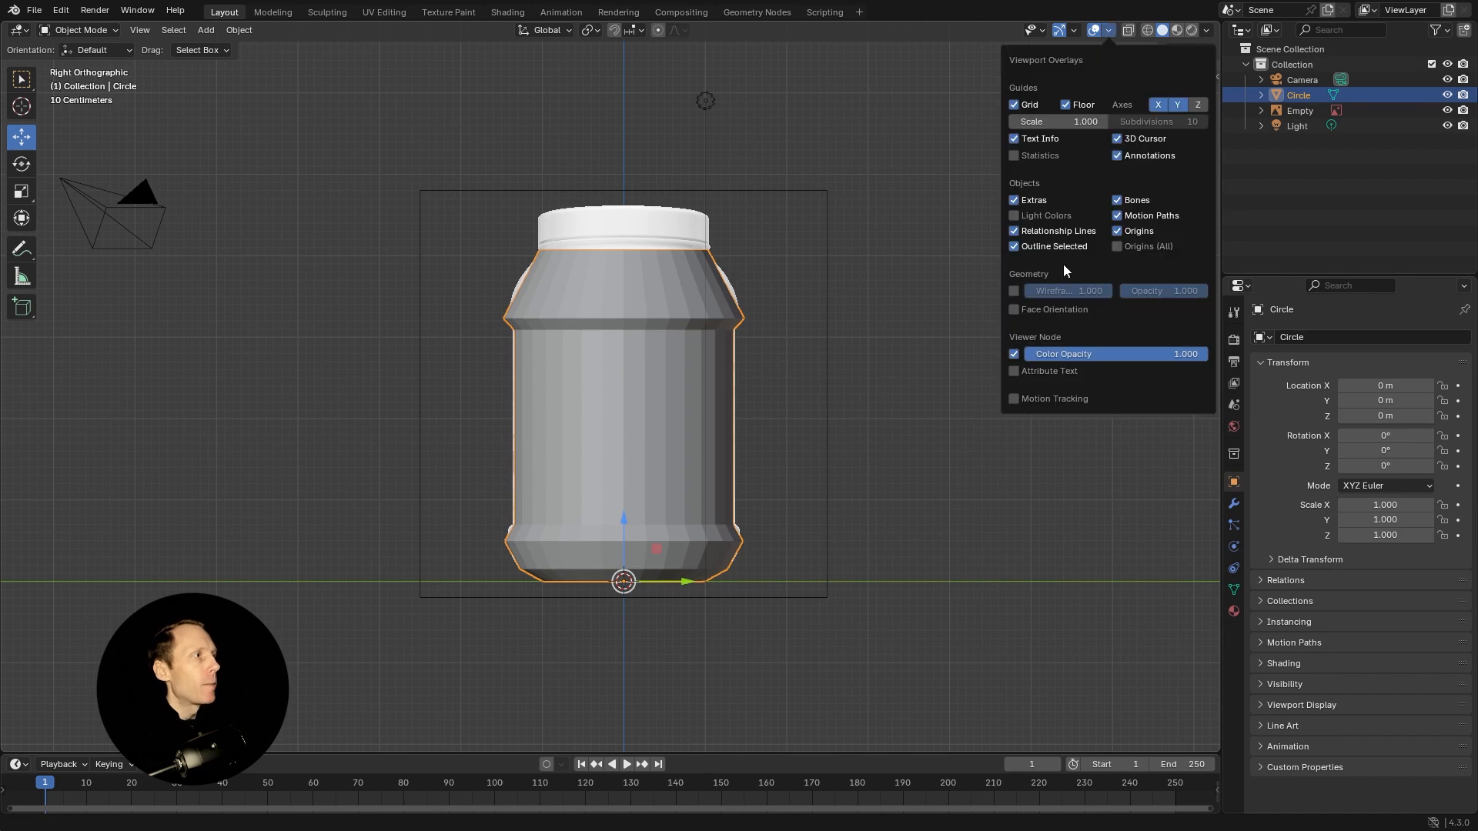
left_click(1047, 311)
left_click_drag(837, 385, 904, 420)
left_click(1171, 98)
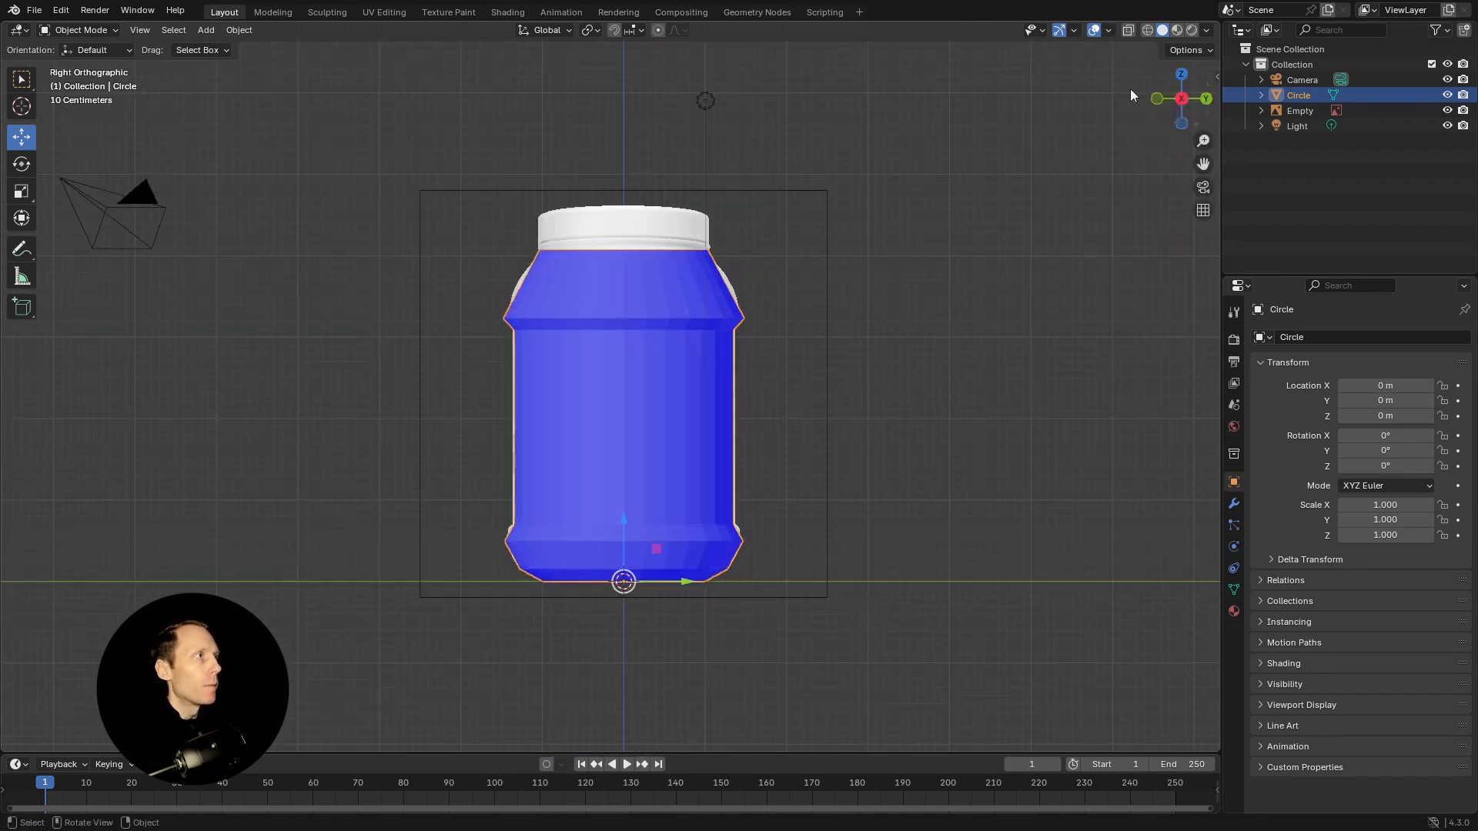
left_click(1106, 31)
left_click(1045, 311)
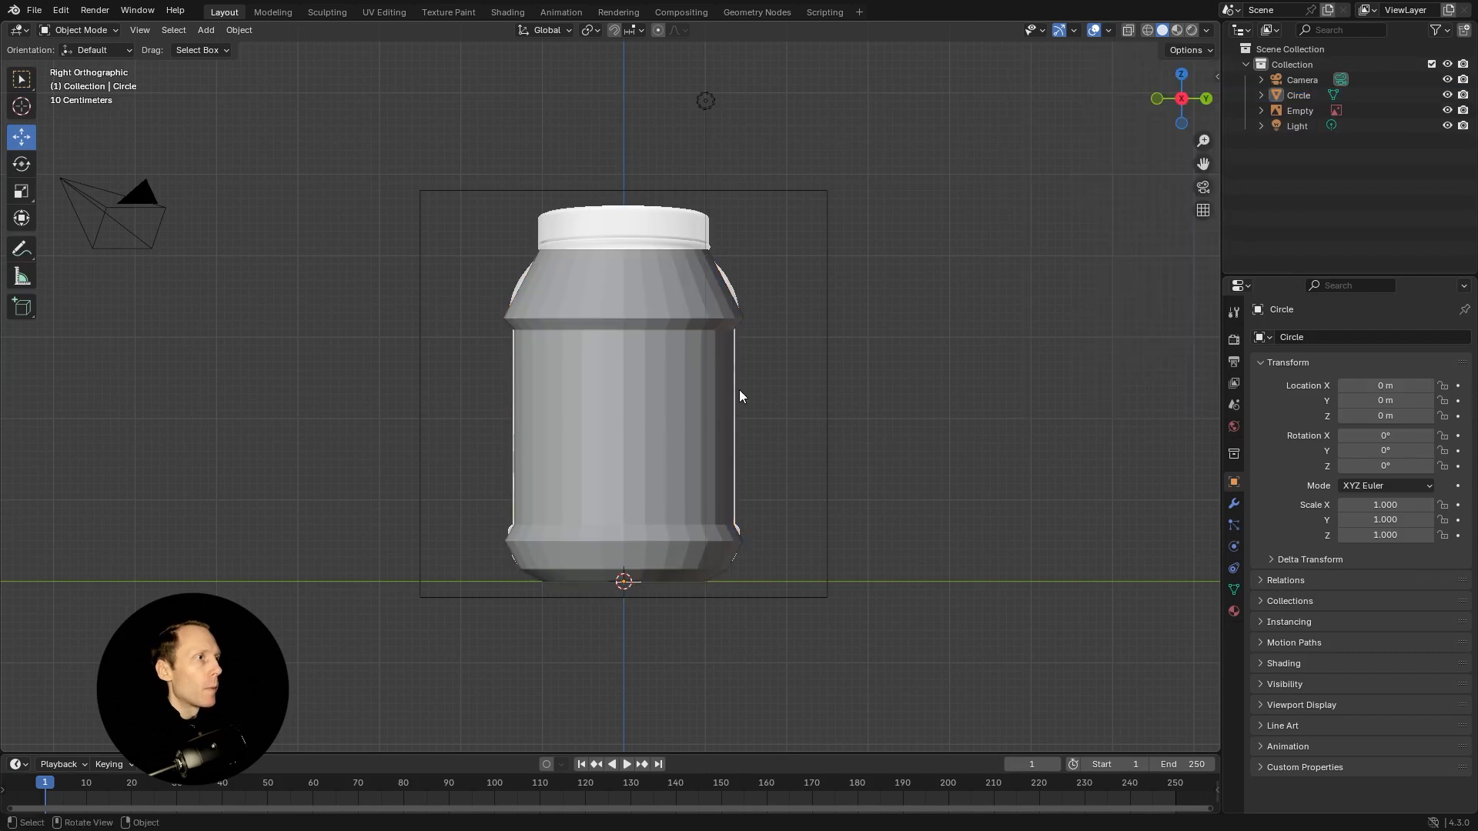
Add a Subdivision Surface modifier with viewport level 2 to the jar and shade the object smooth.
left_click(1233, 506)
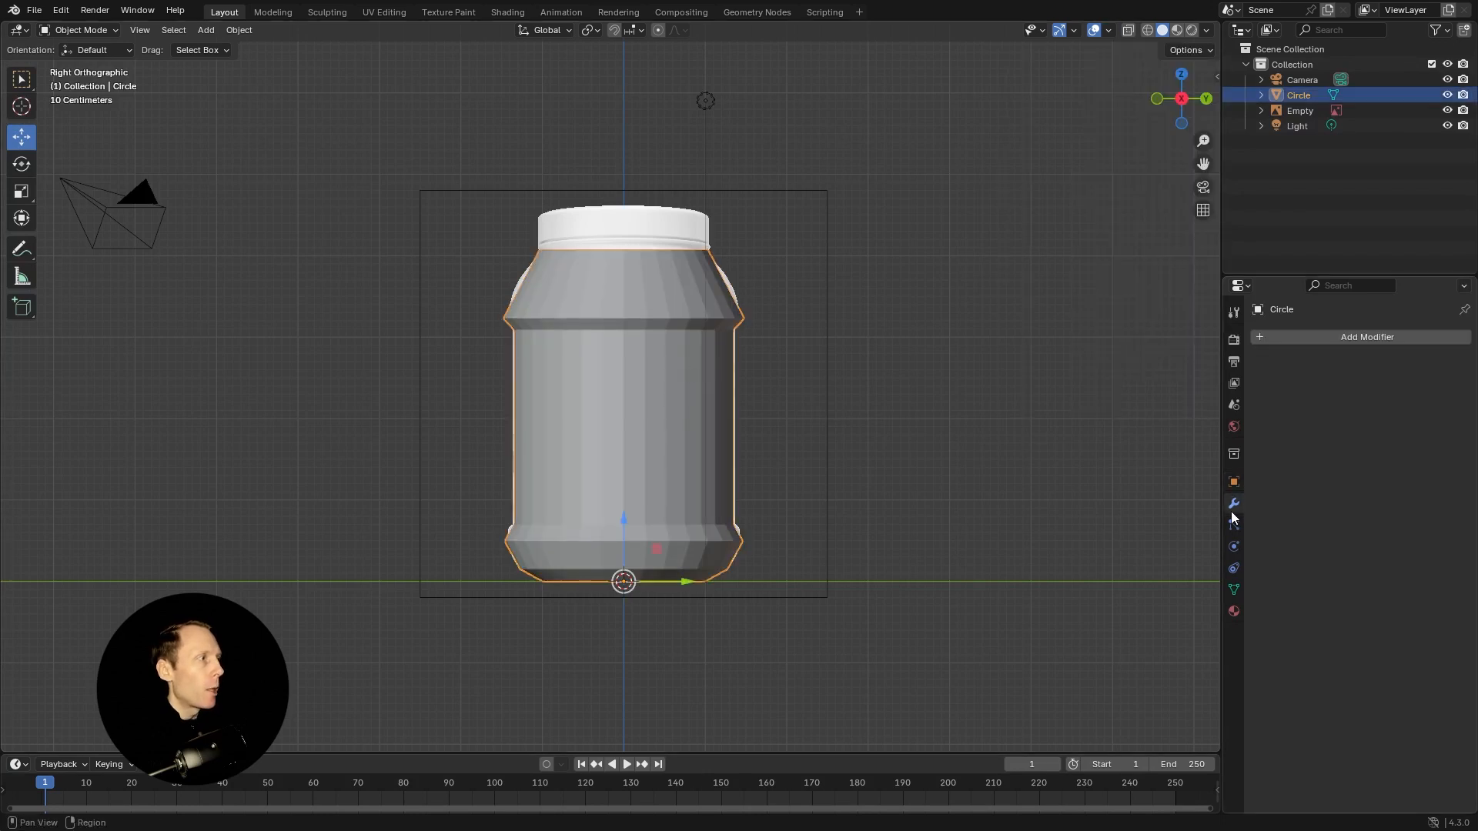
left_click(1335, 339)
left_click(1293, 332)
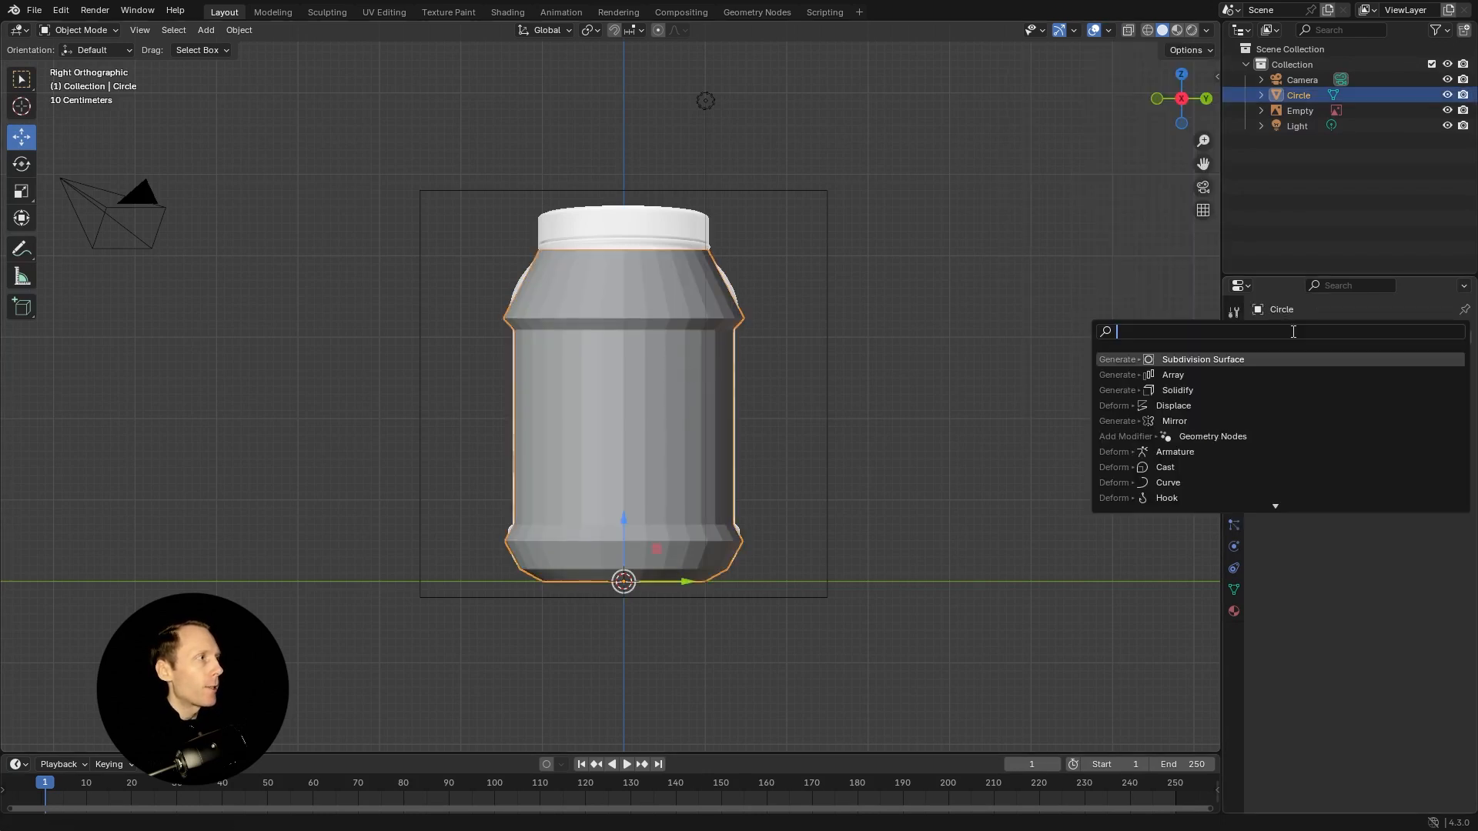
left_click(1190, 359)
left_click(1412, 408)
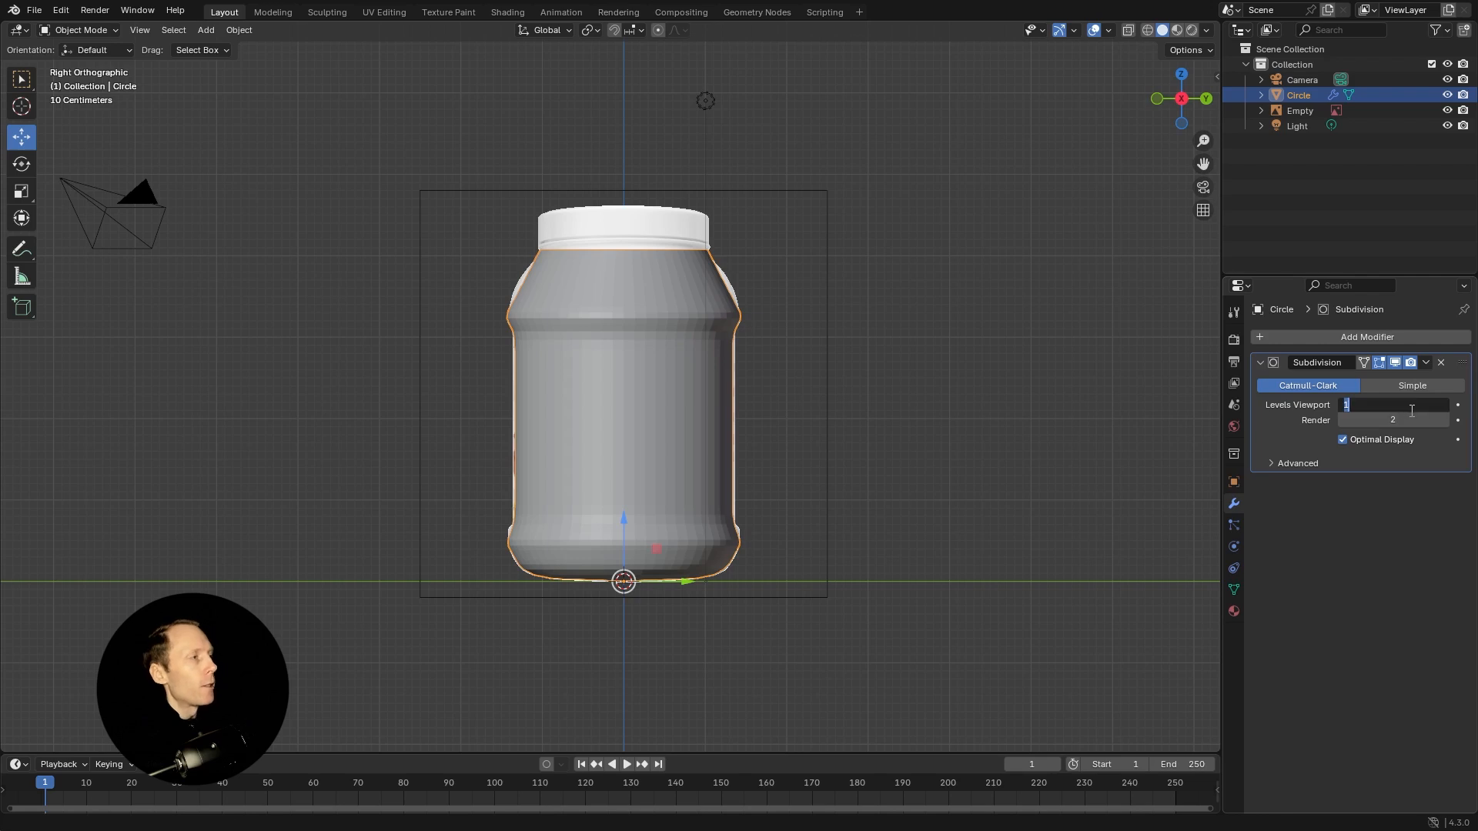
type("2")
key("Return")
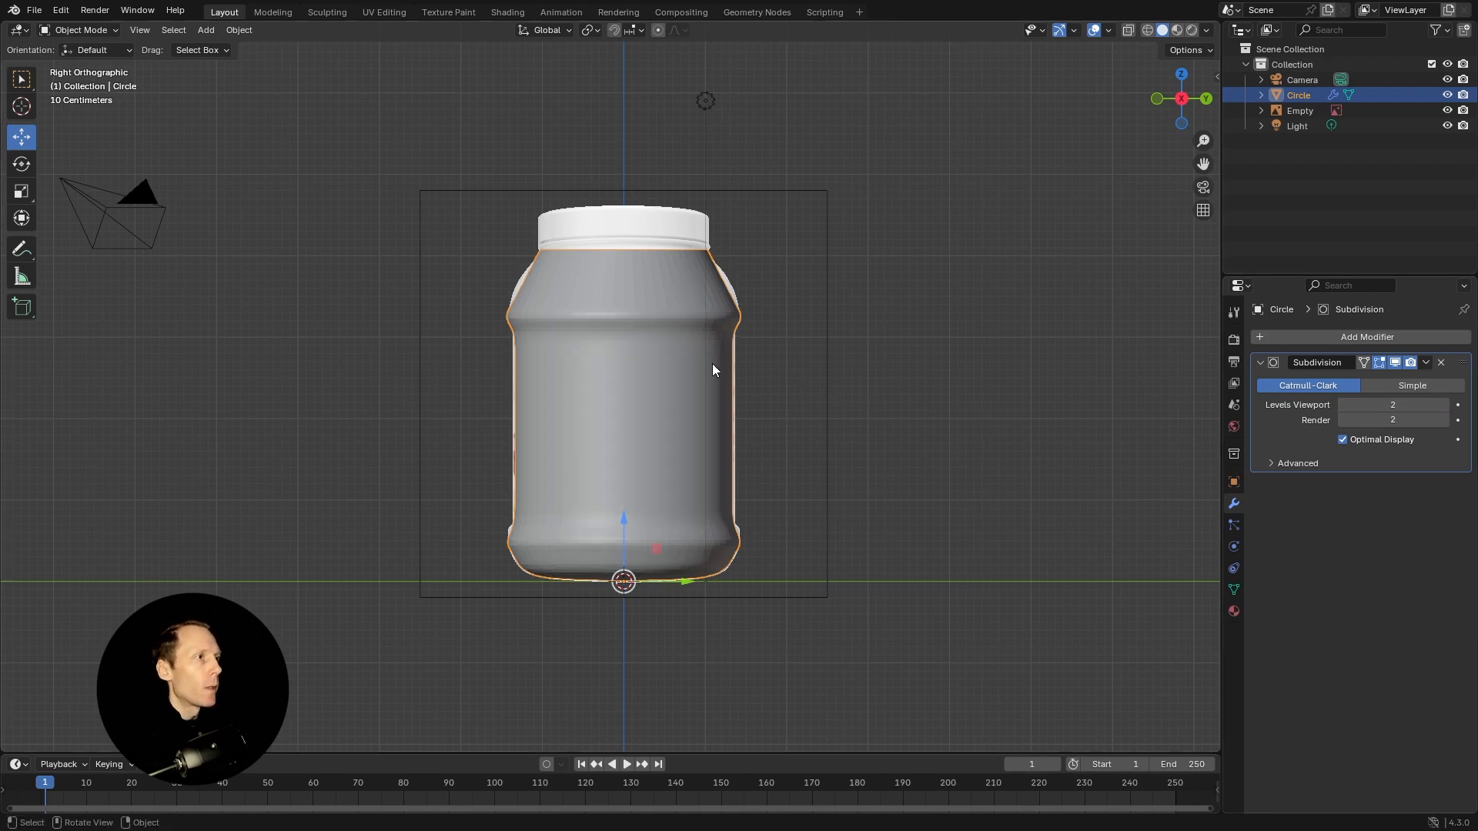
right_click(666, 333)
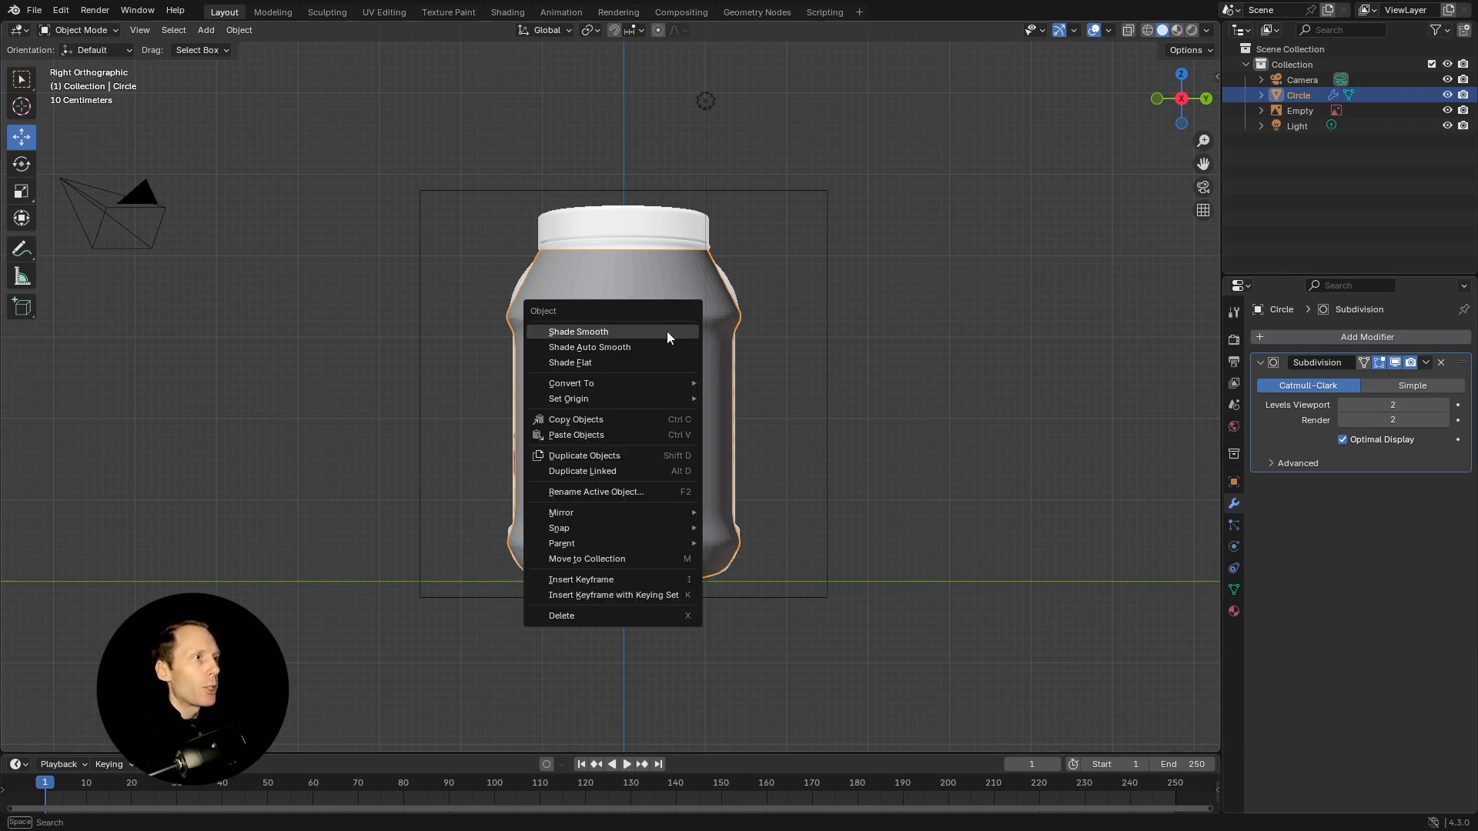
left_click(666, 331)
Inset the jar's bottom face three times in a row toward its centre, by roughly 0.2 to 0.3 m each.
key("Tab")
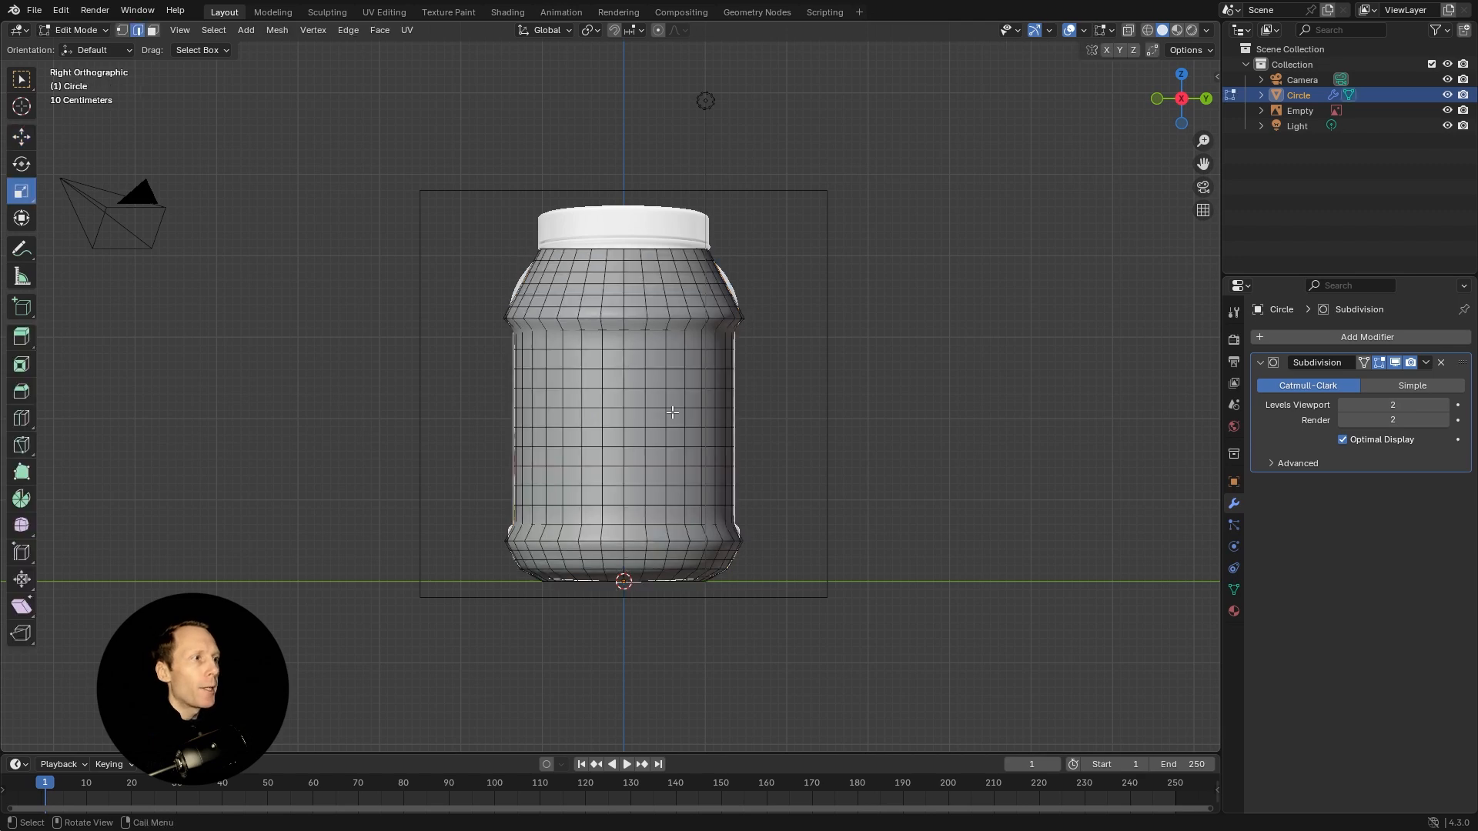
left_click_drag(623, 372, 717, 367)
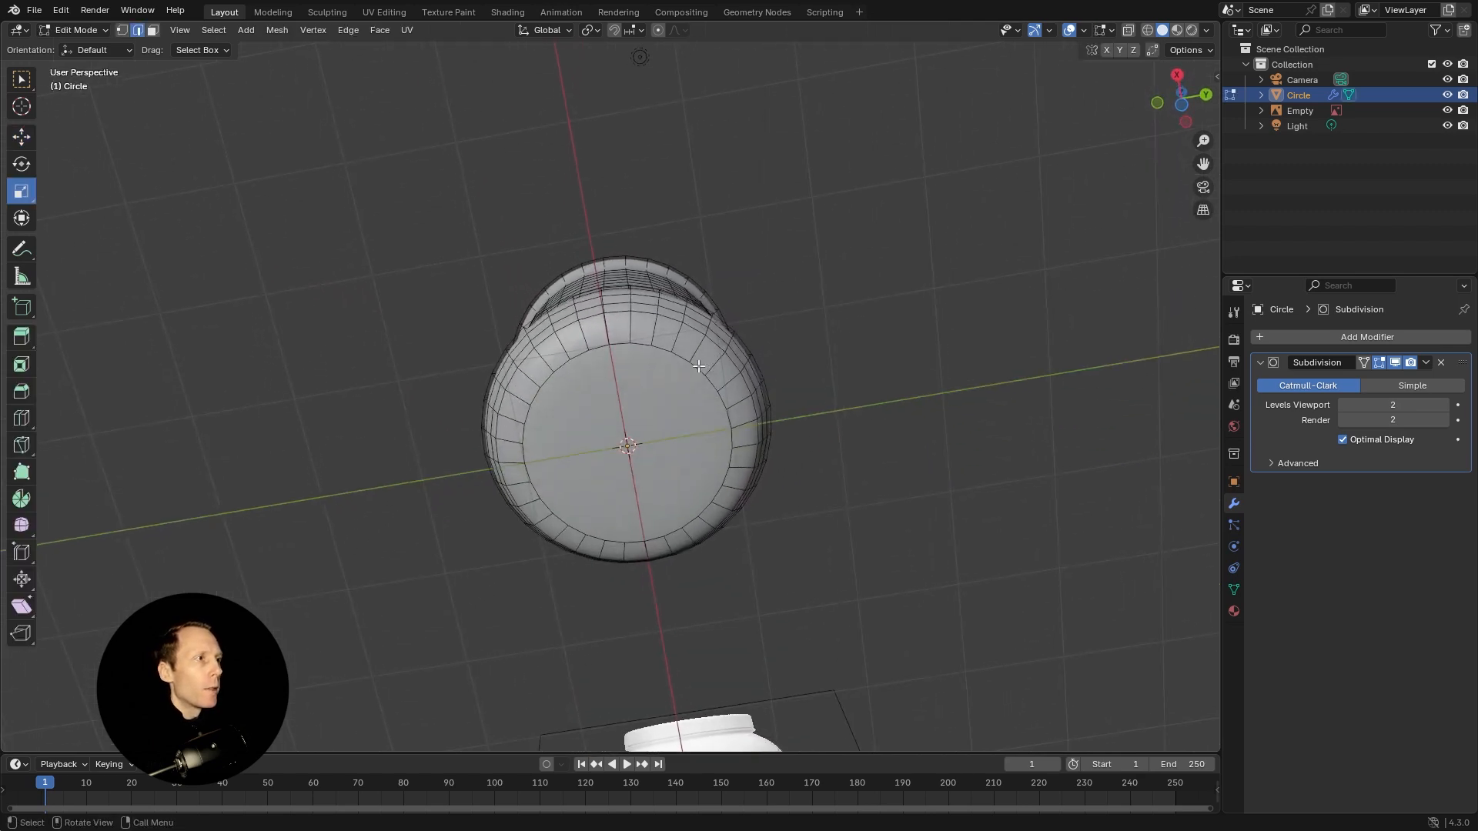
left_click(698, 369, "alt")
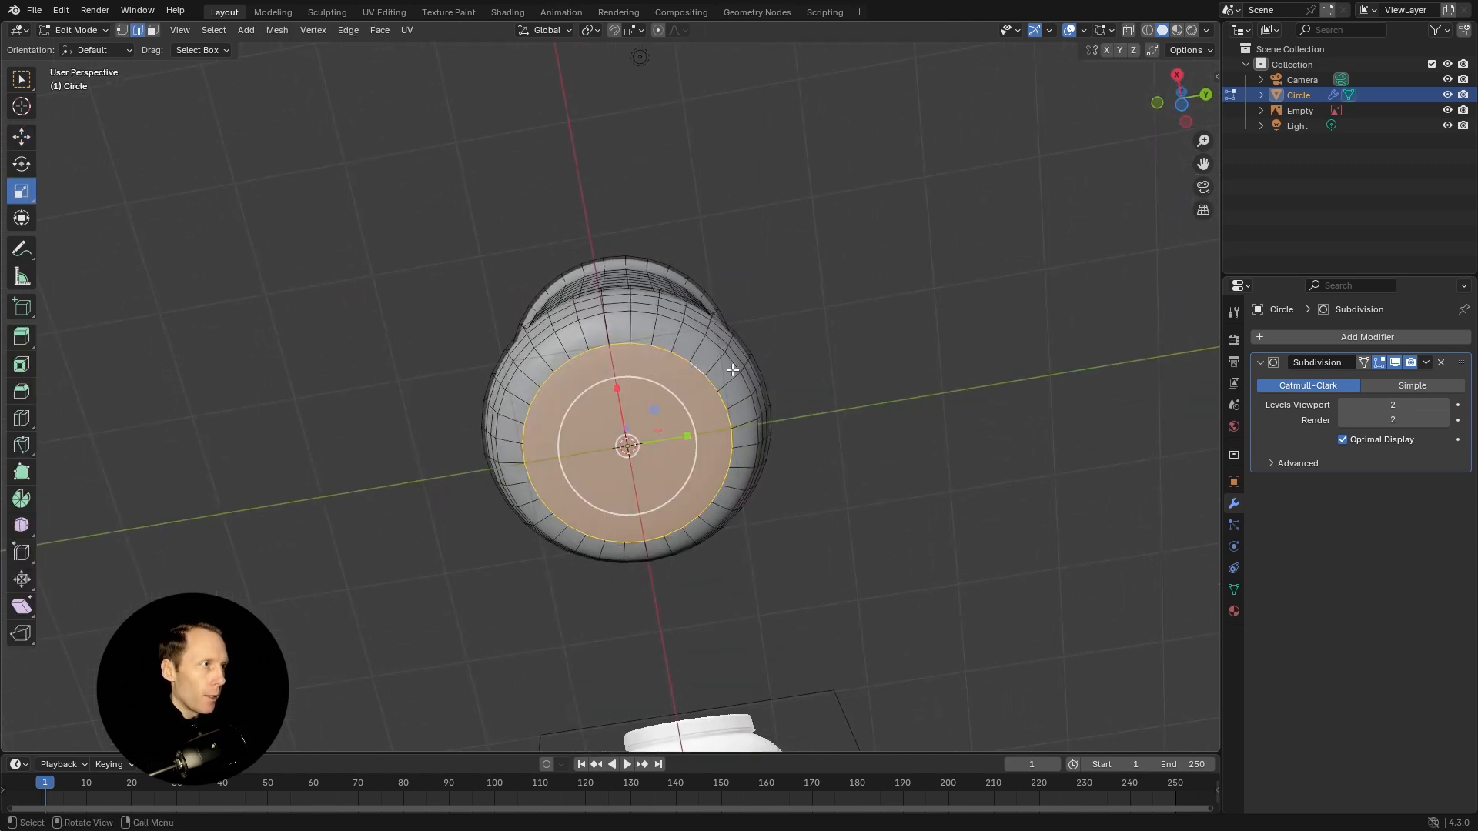
key("i")
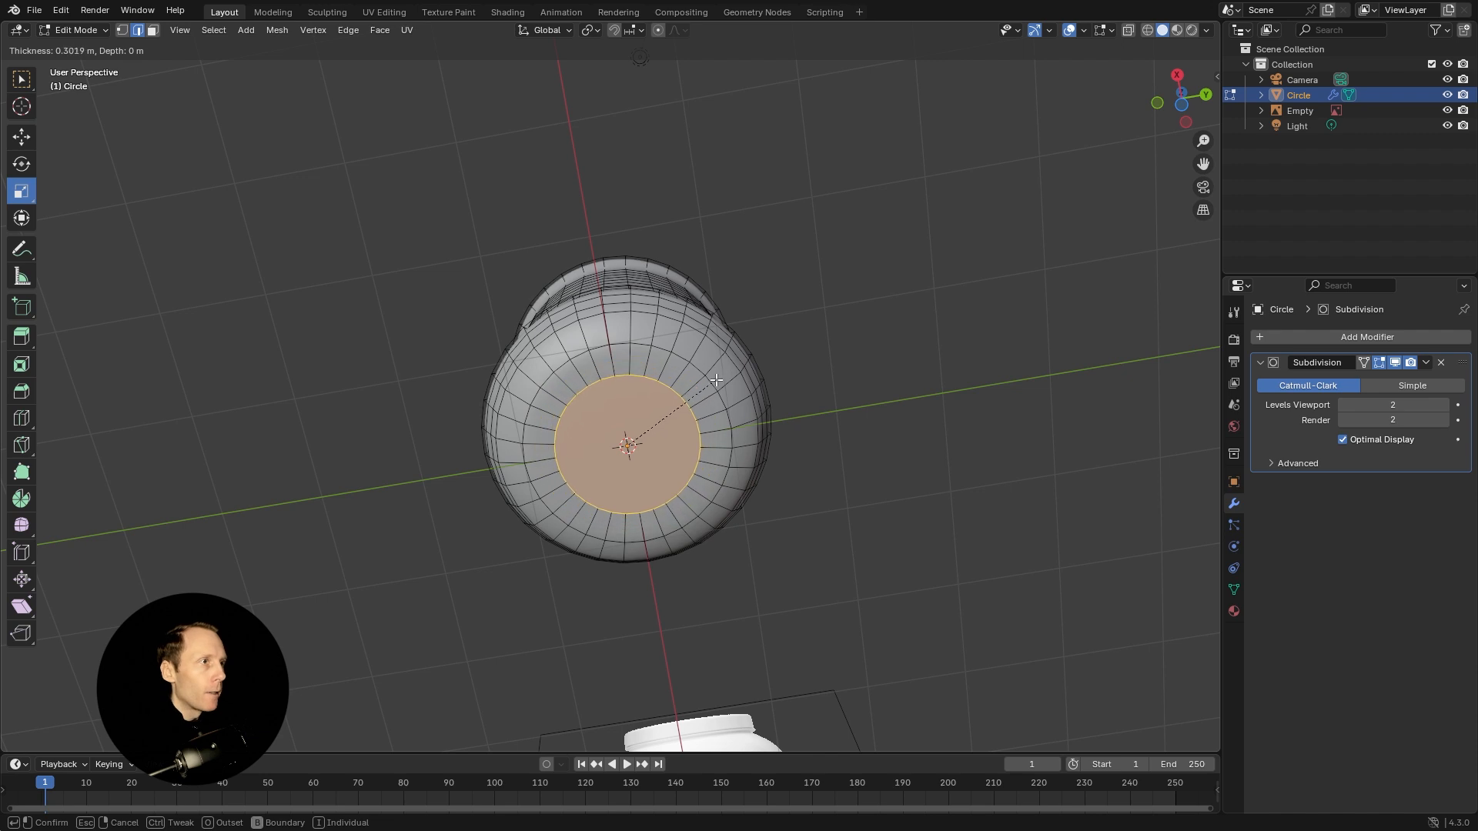
left_click(716, 380)
key("i")
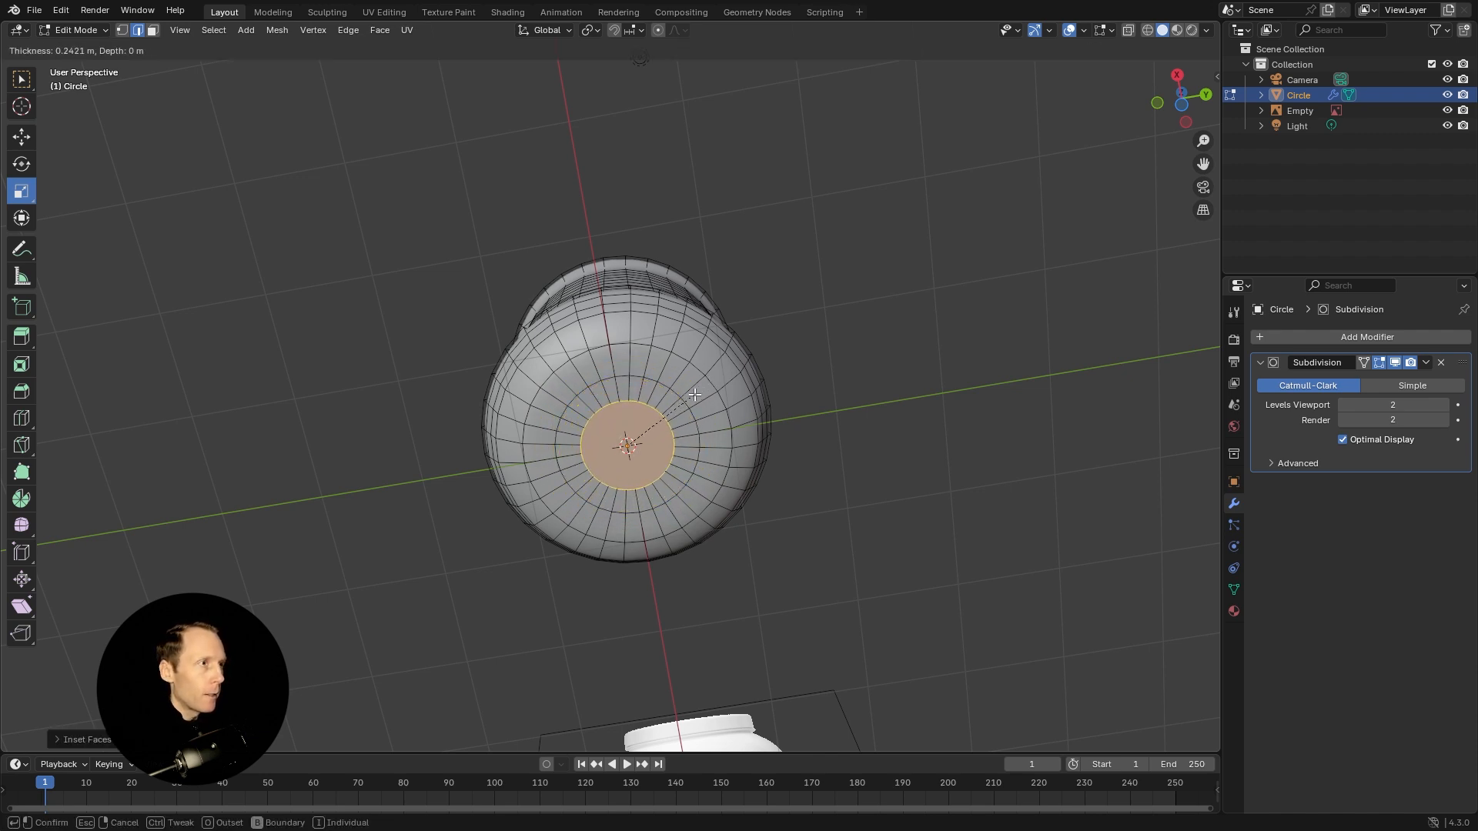
left_click(682, 404)
key("i")
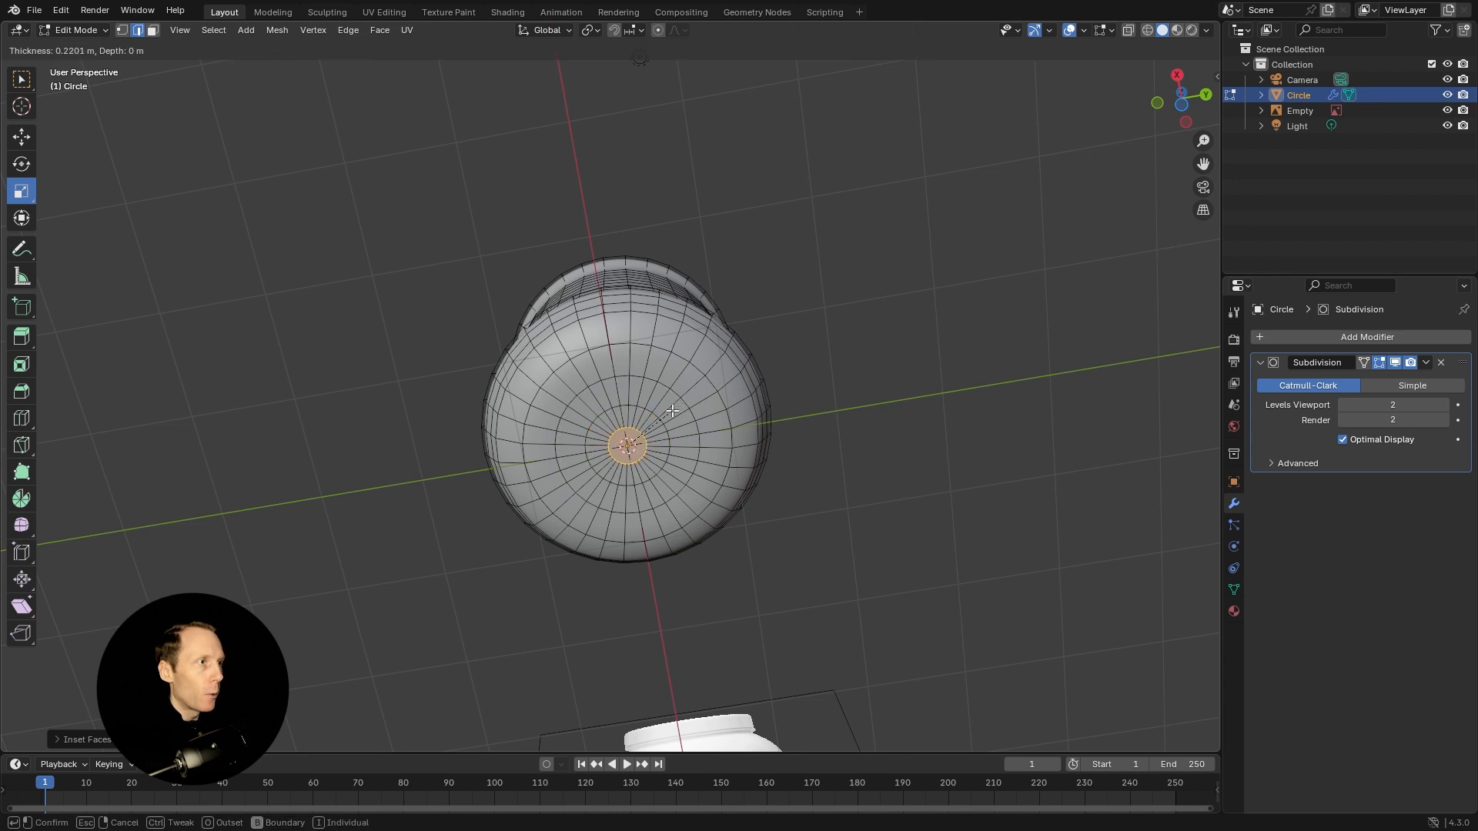
left_click(672, 412)
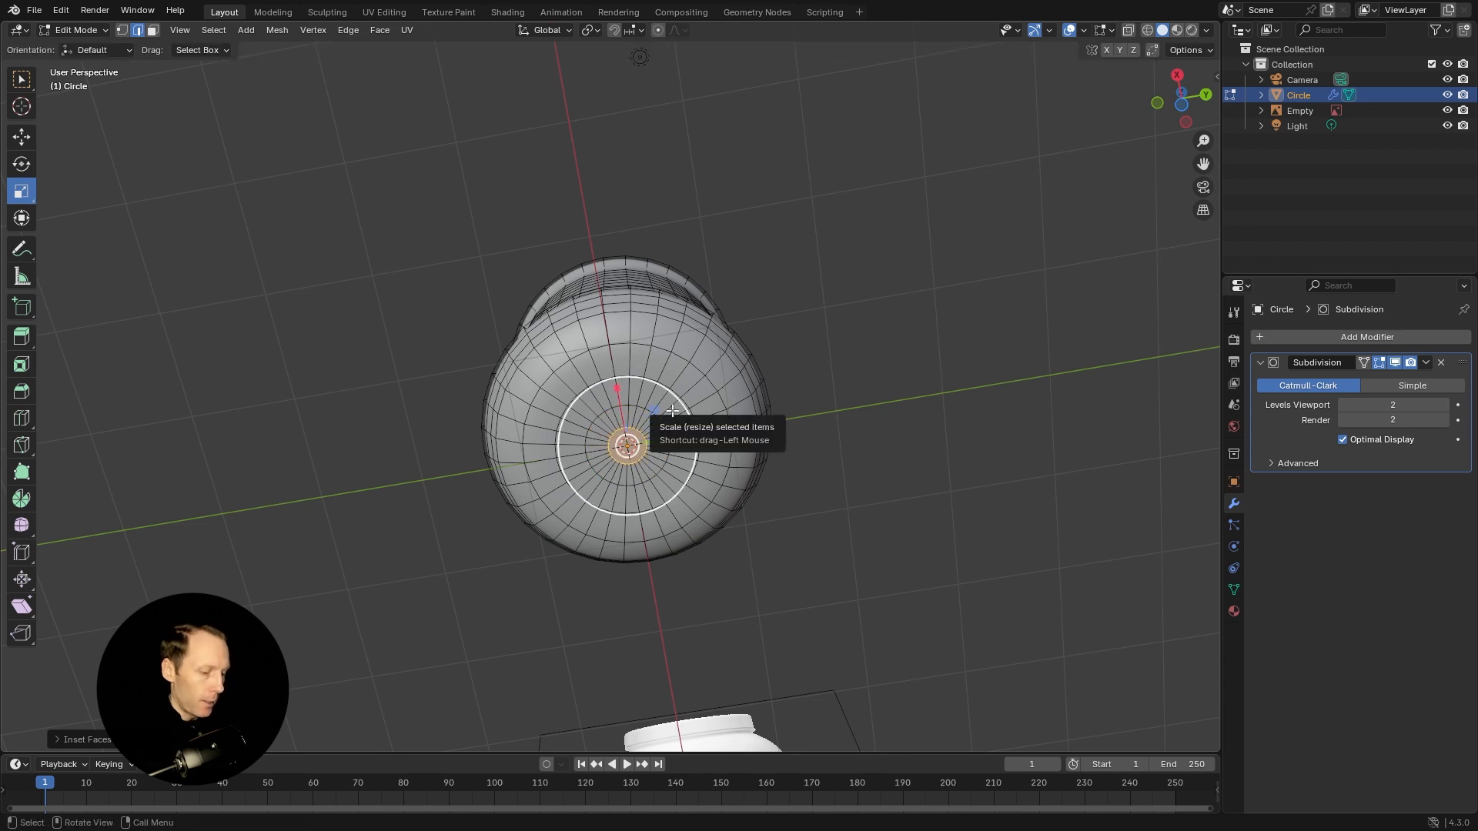
Merge the small innermost bottom face at its center and return to Object Mode.
key("m")
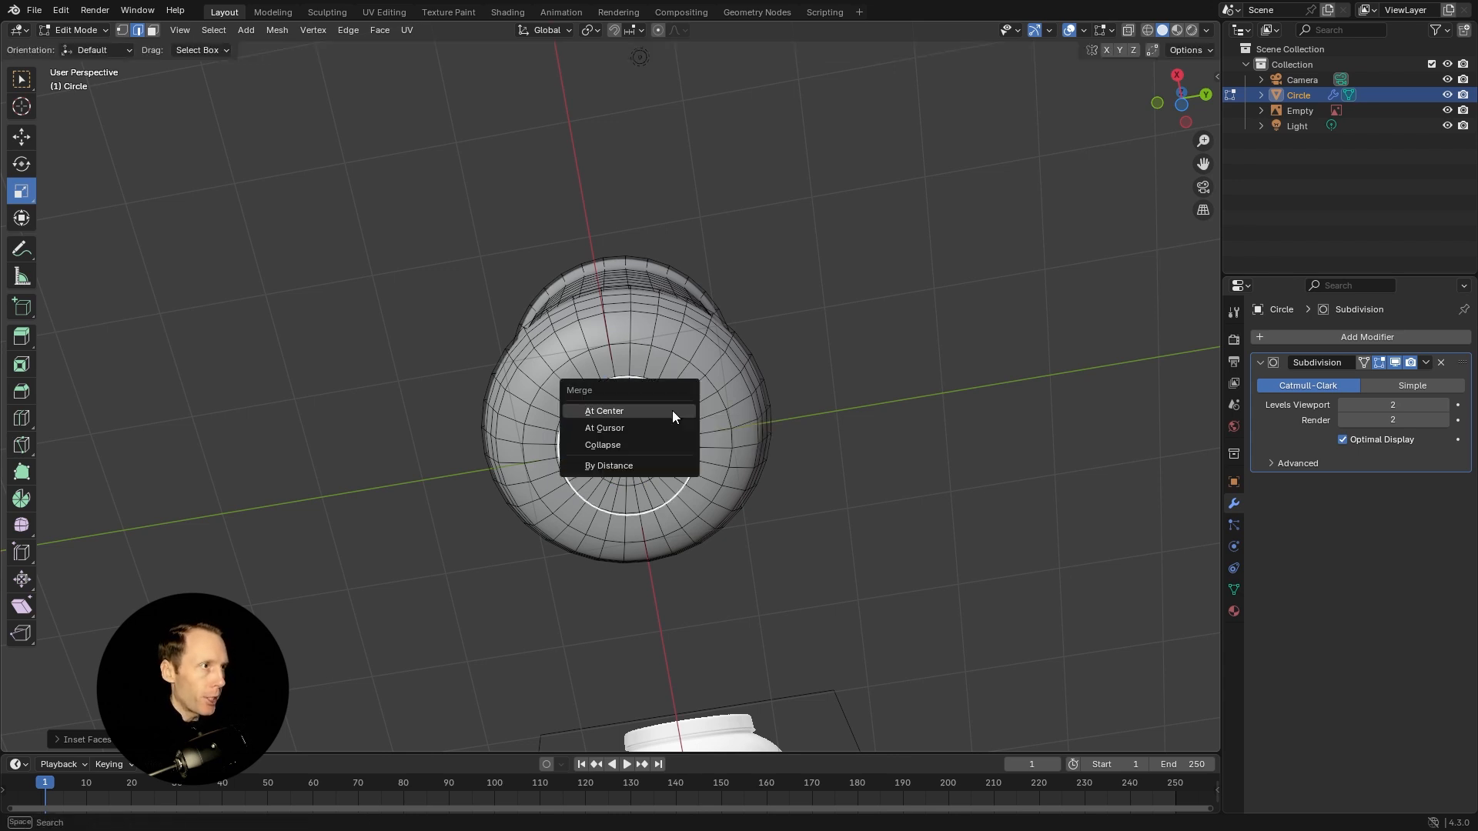
left_click(673, 412)
left_click_drag(864, 257, 851, 400)
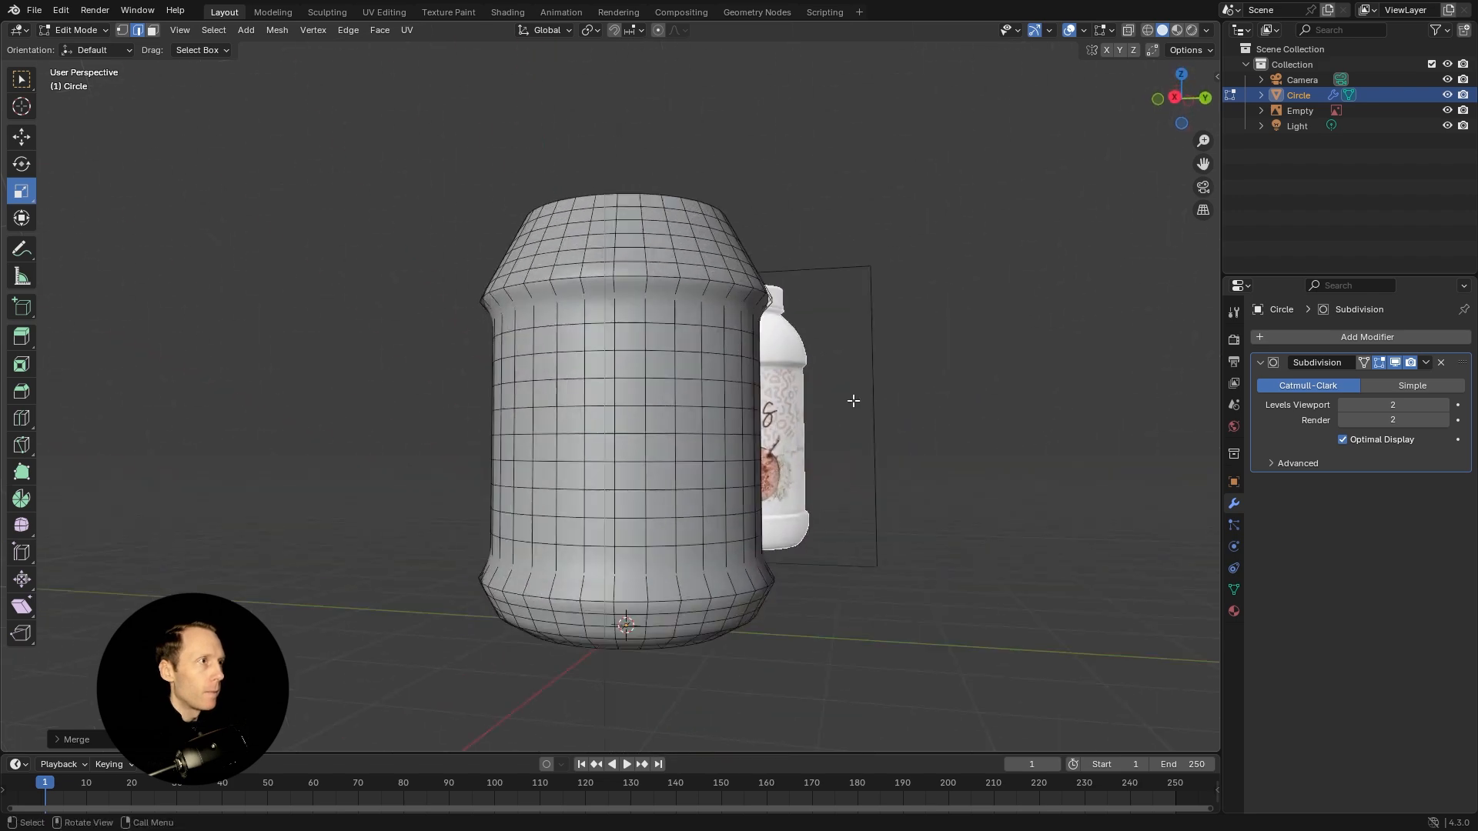
key("Tab")
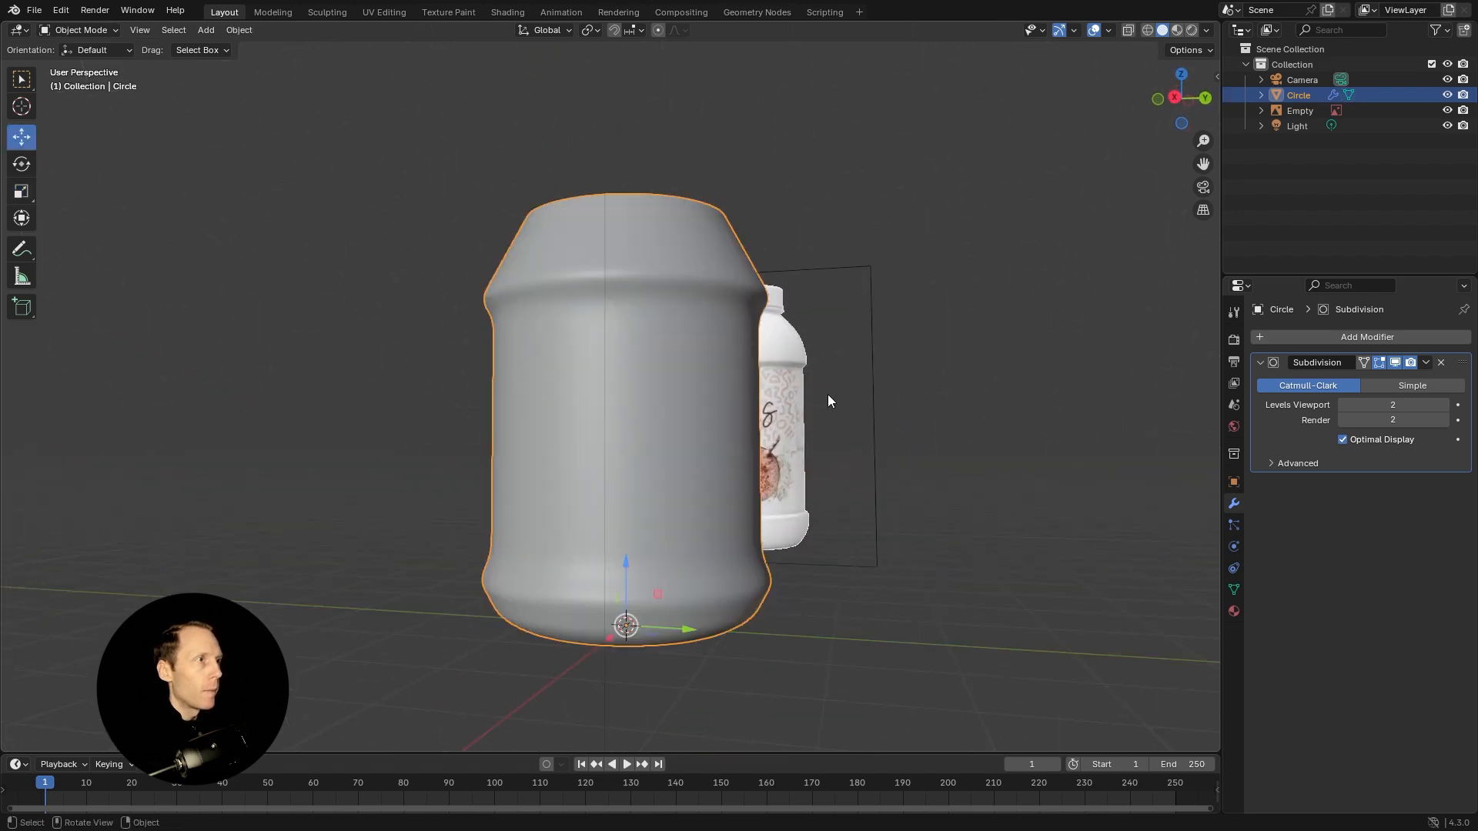
Return to the right orthographic view, deselect the jar and set the viewport shading color to Random.
left_click(1175, 99)
left_click(960, 396)
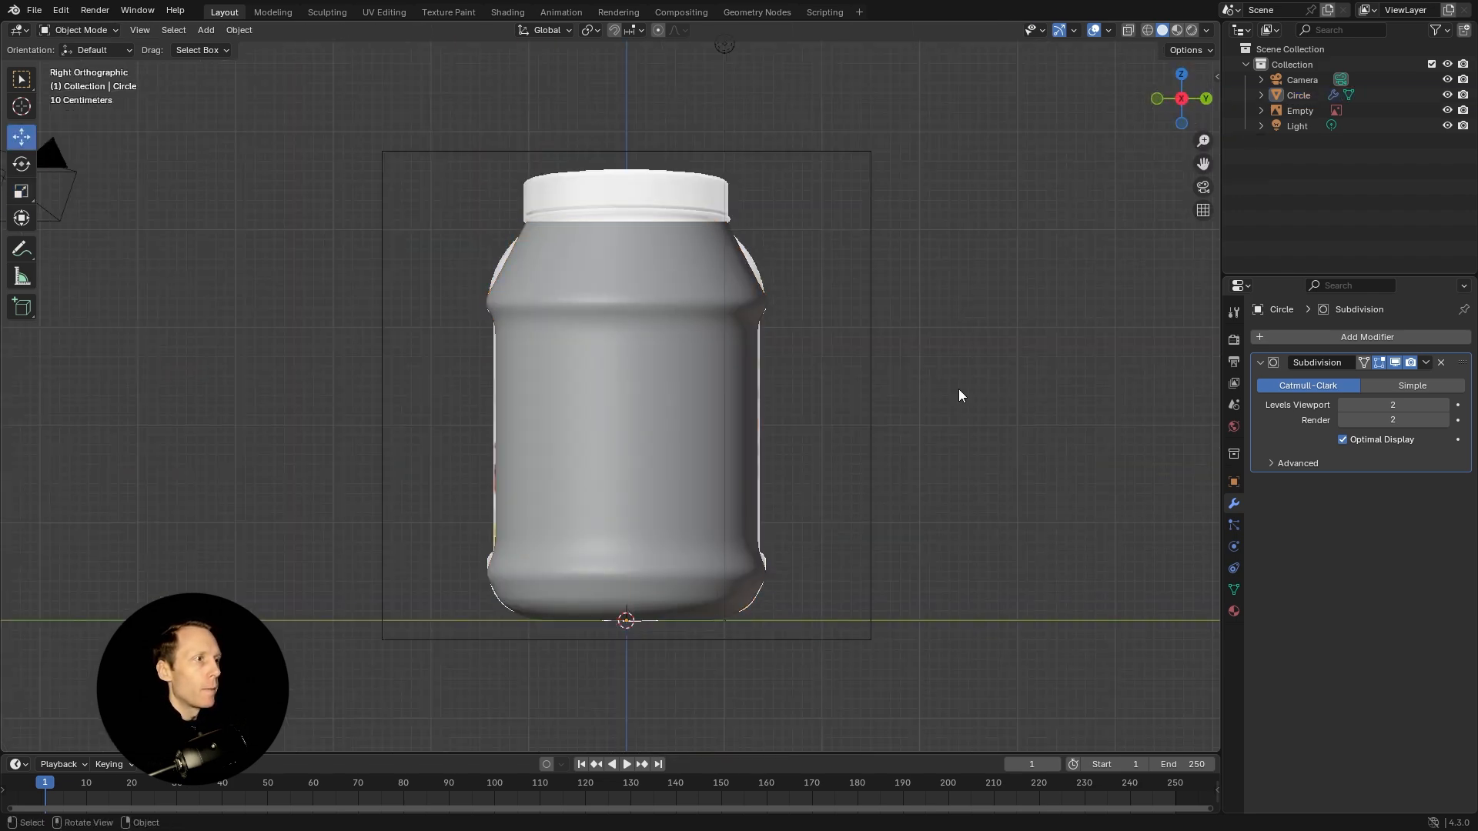
left_click(1206, 30)
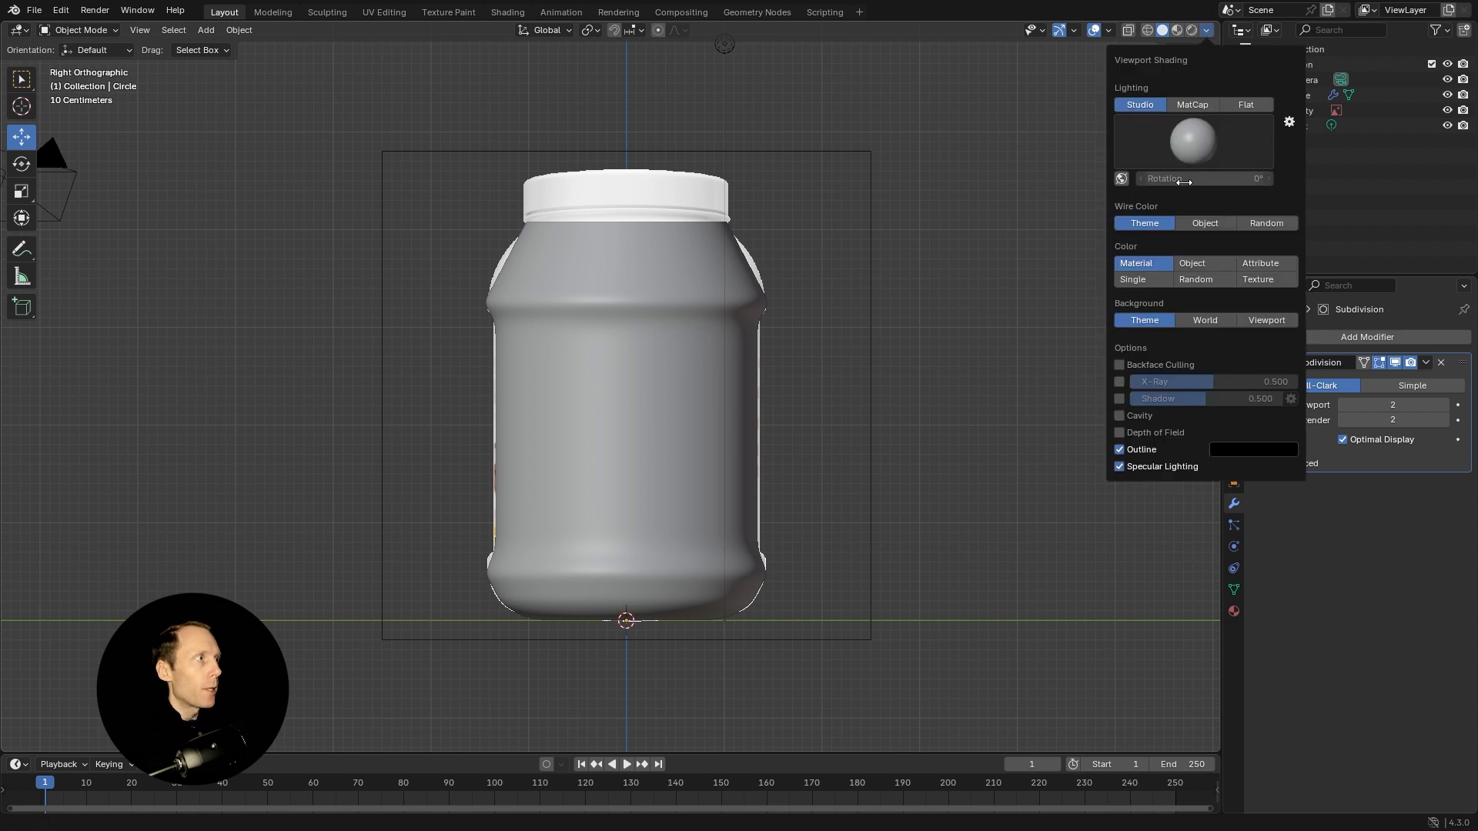
left_click(1194, 279)
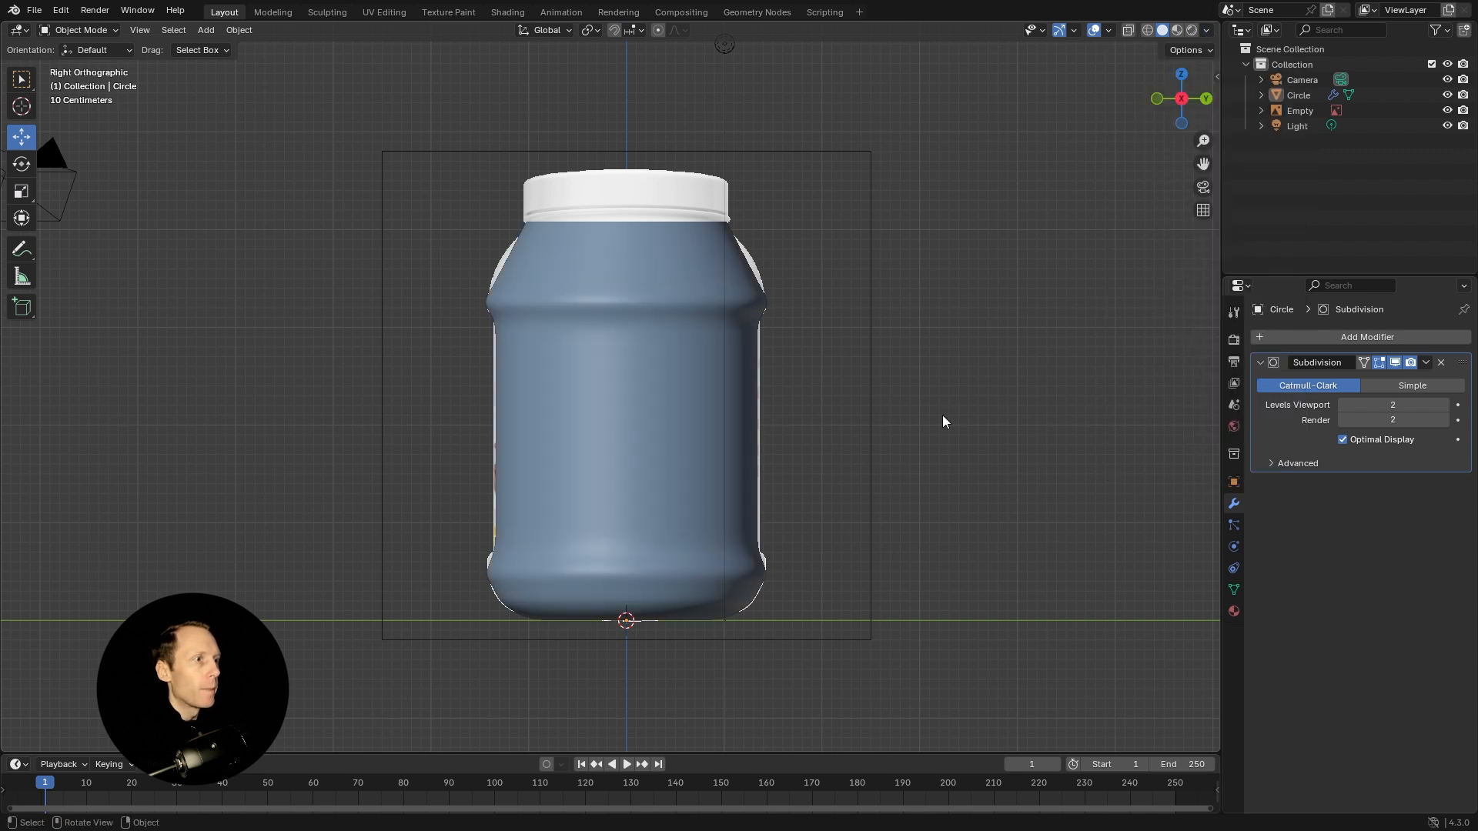
Add one centred horizontal loop cut directly above the jar's shoulder ridge to sharpen it.
key("Tab")
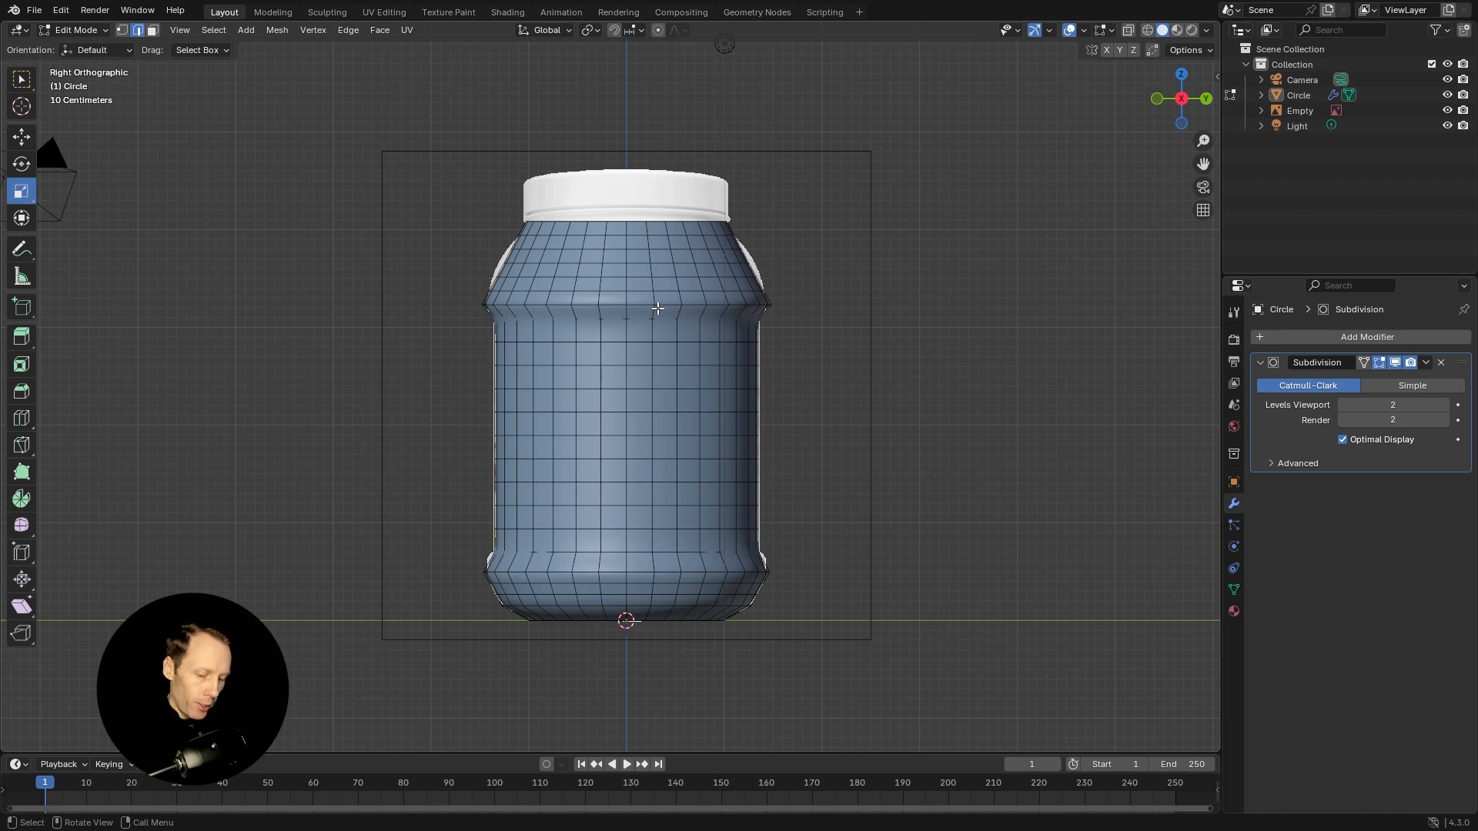
key("ctrl+r")
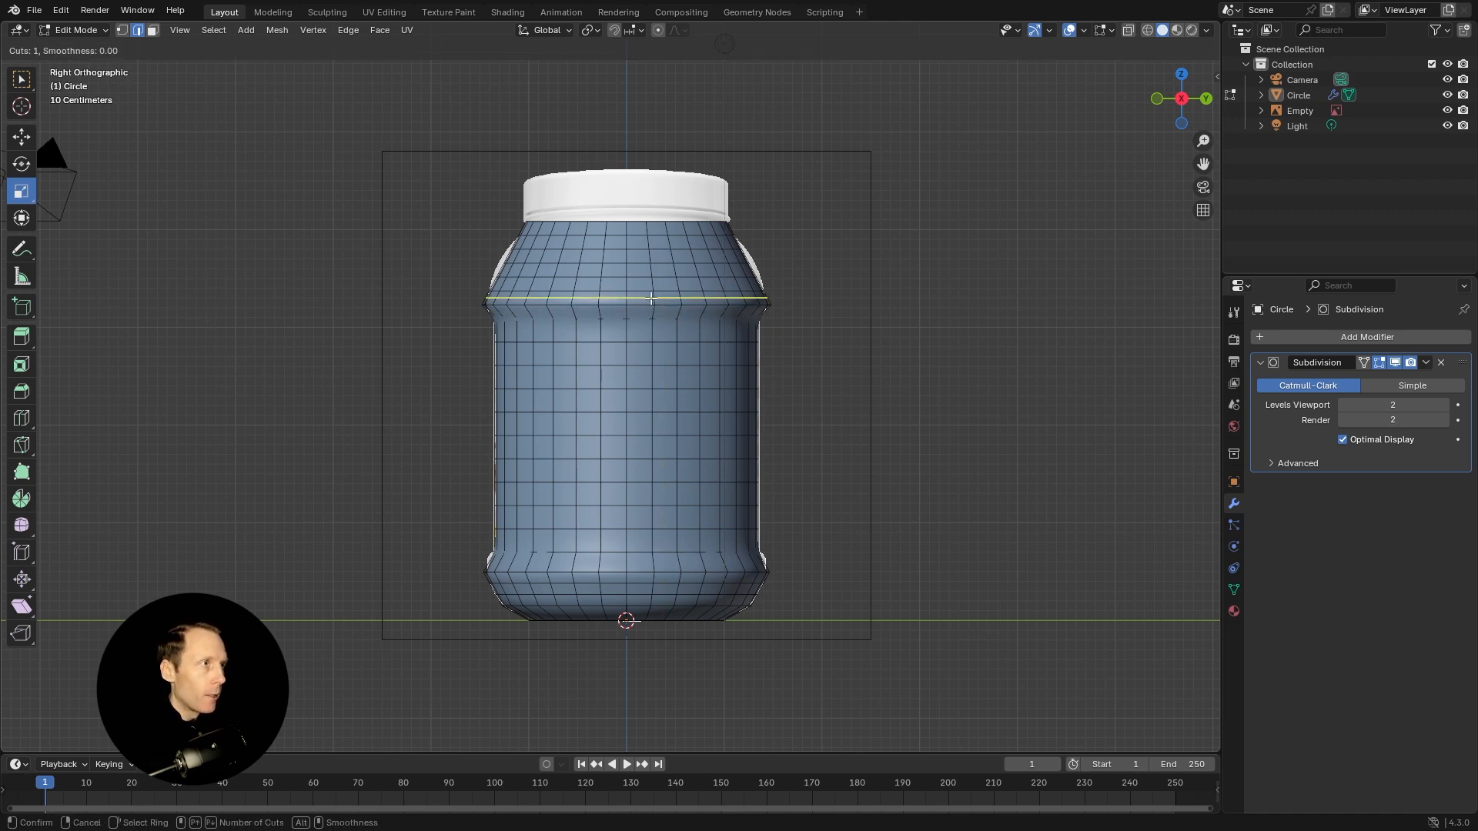
left_click(652, 298)
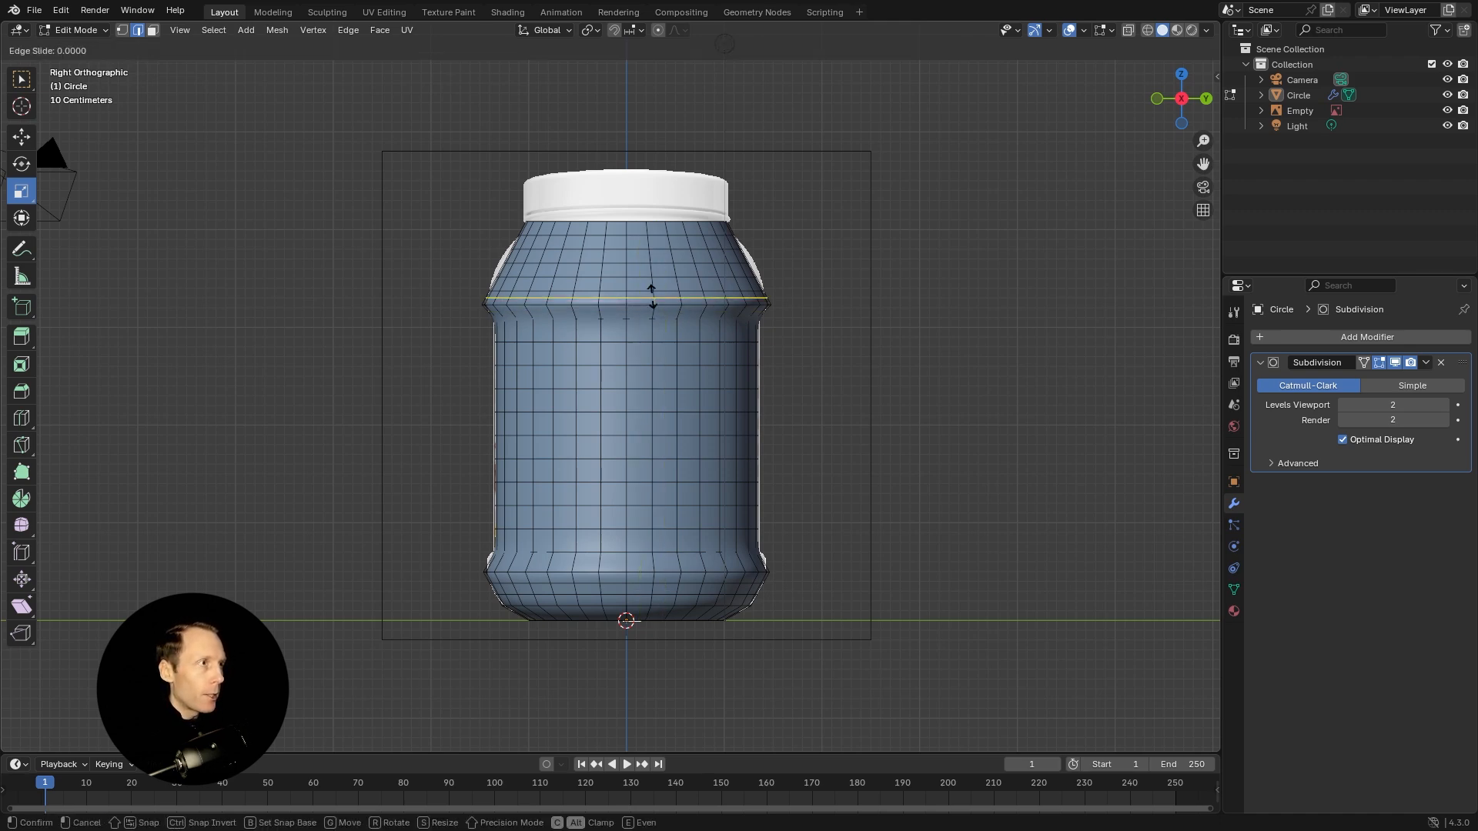
left_click(652, 298)
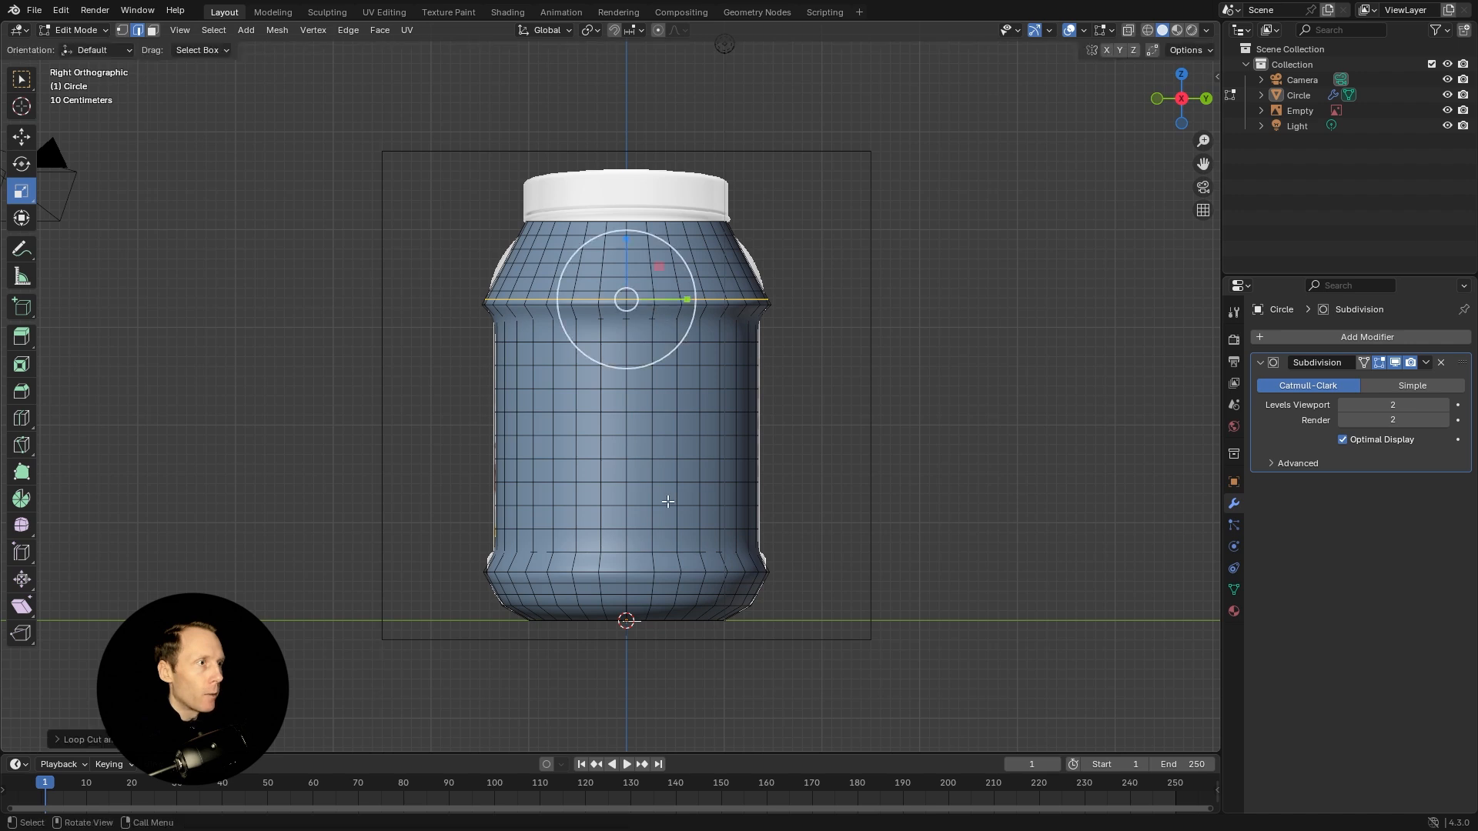
Sharpen the lower ridge with one loop cut just below and one just above it, sliding the upper cut about 0.53 toward the ridge.
key("ctrl+r")
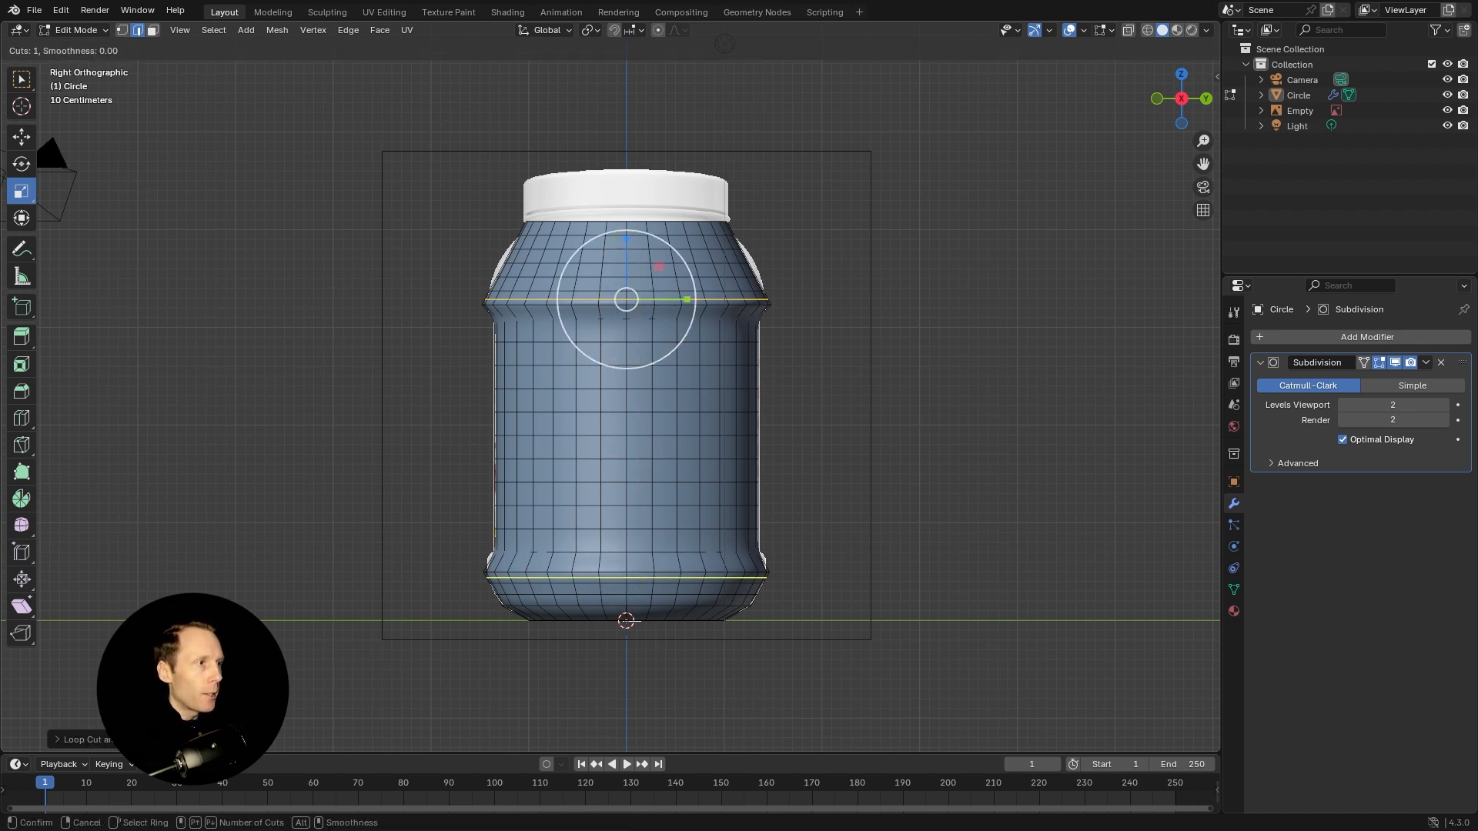
left_click(626, 577)
left_click(627, 574)
key("ctrl+r")
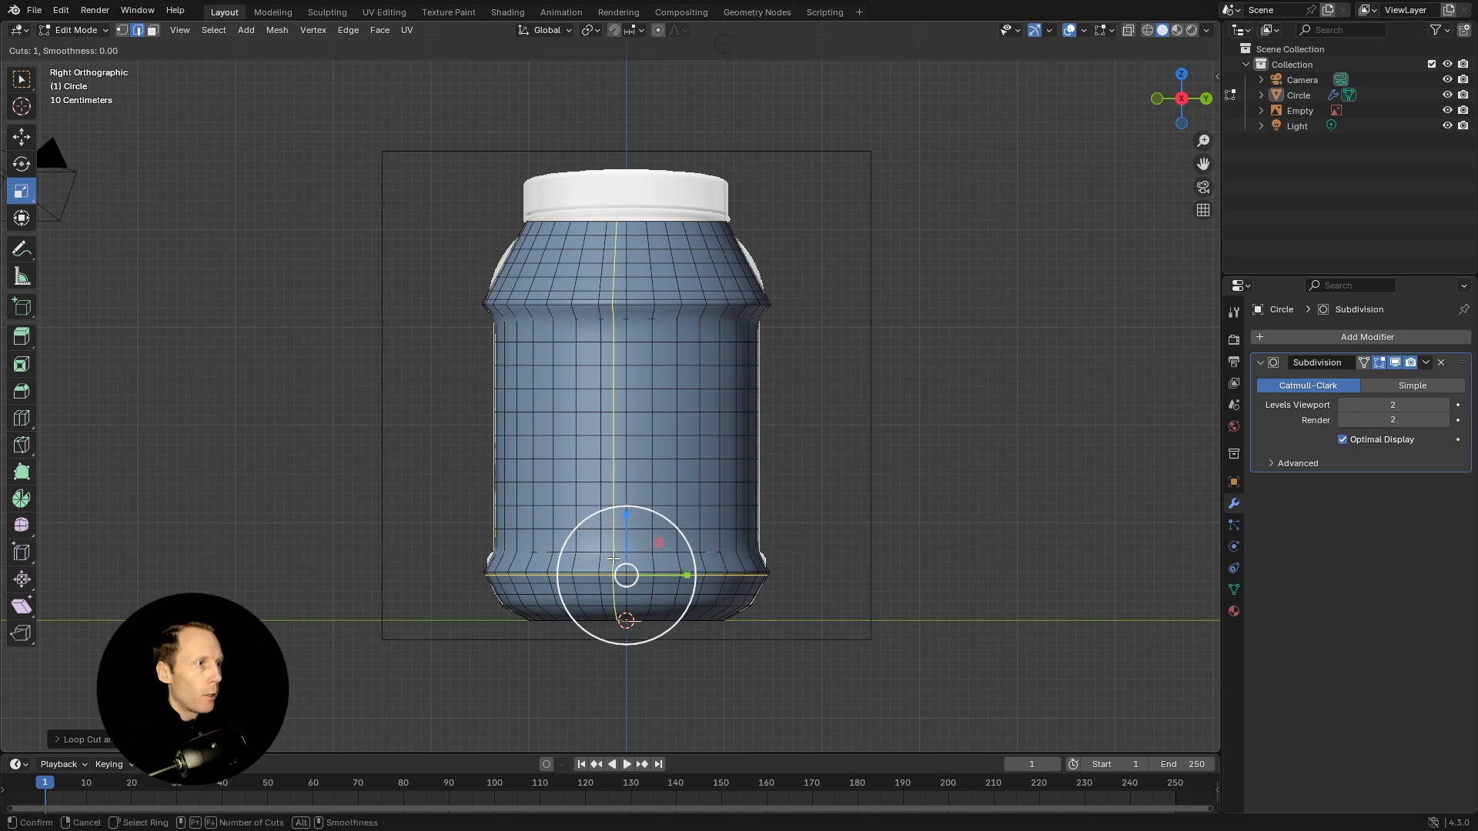
left_click(650, 564)
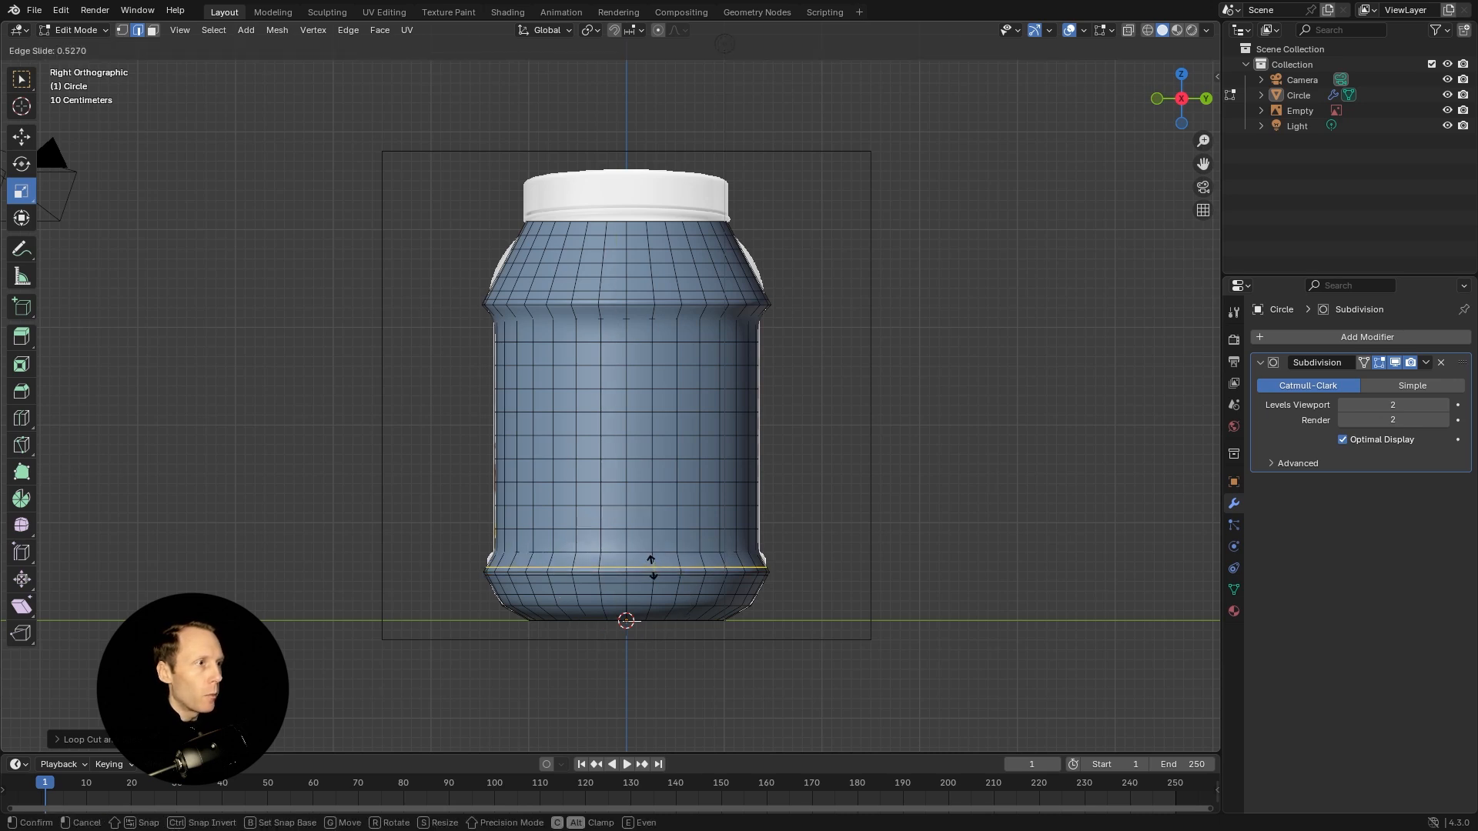
left_click(651, 567)
key("Tab")
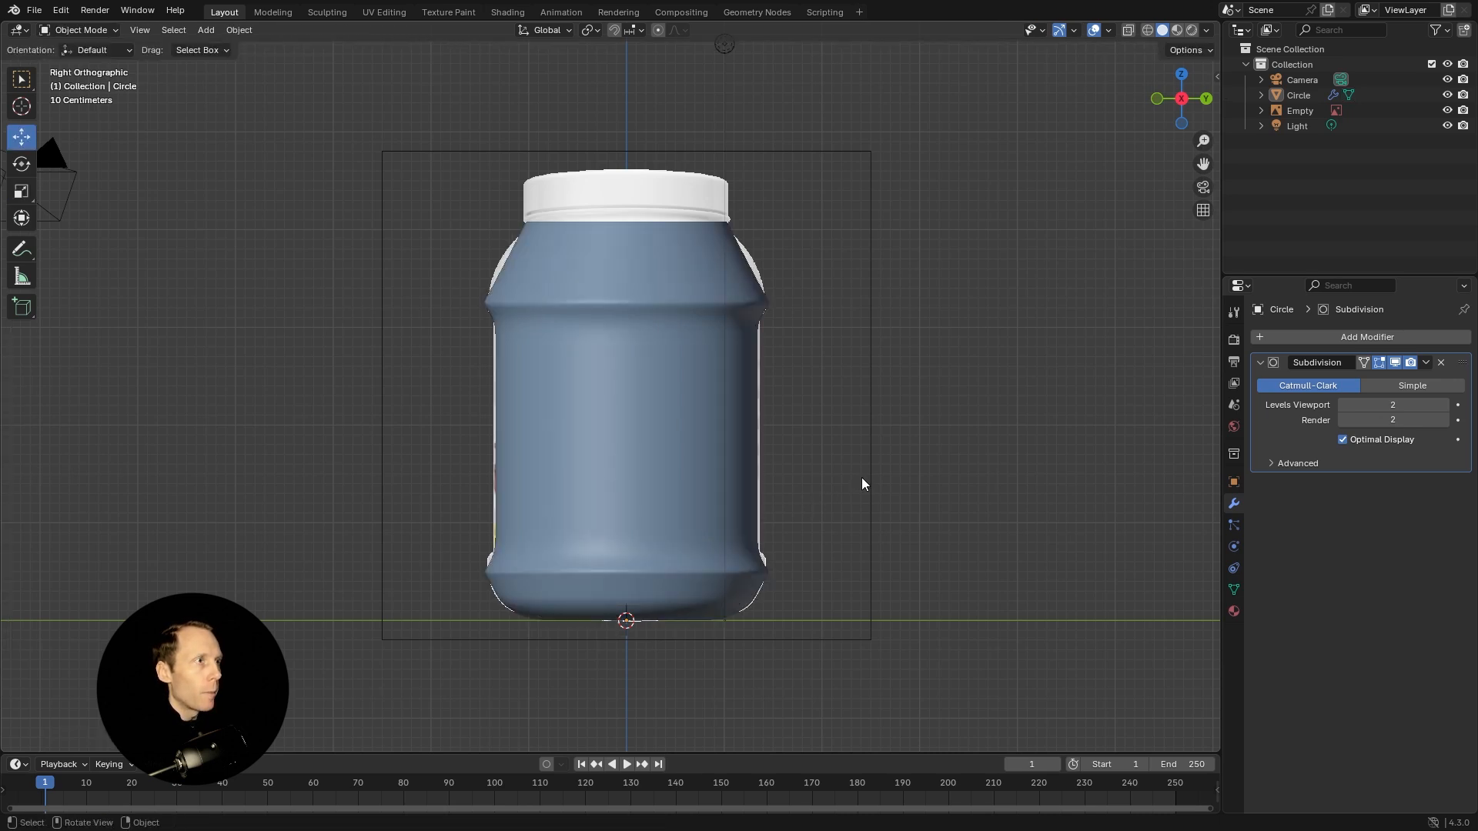
Duplicate the jar in place and hide the original Circle object in the viewport.
left_click(946, 411)
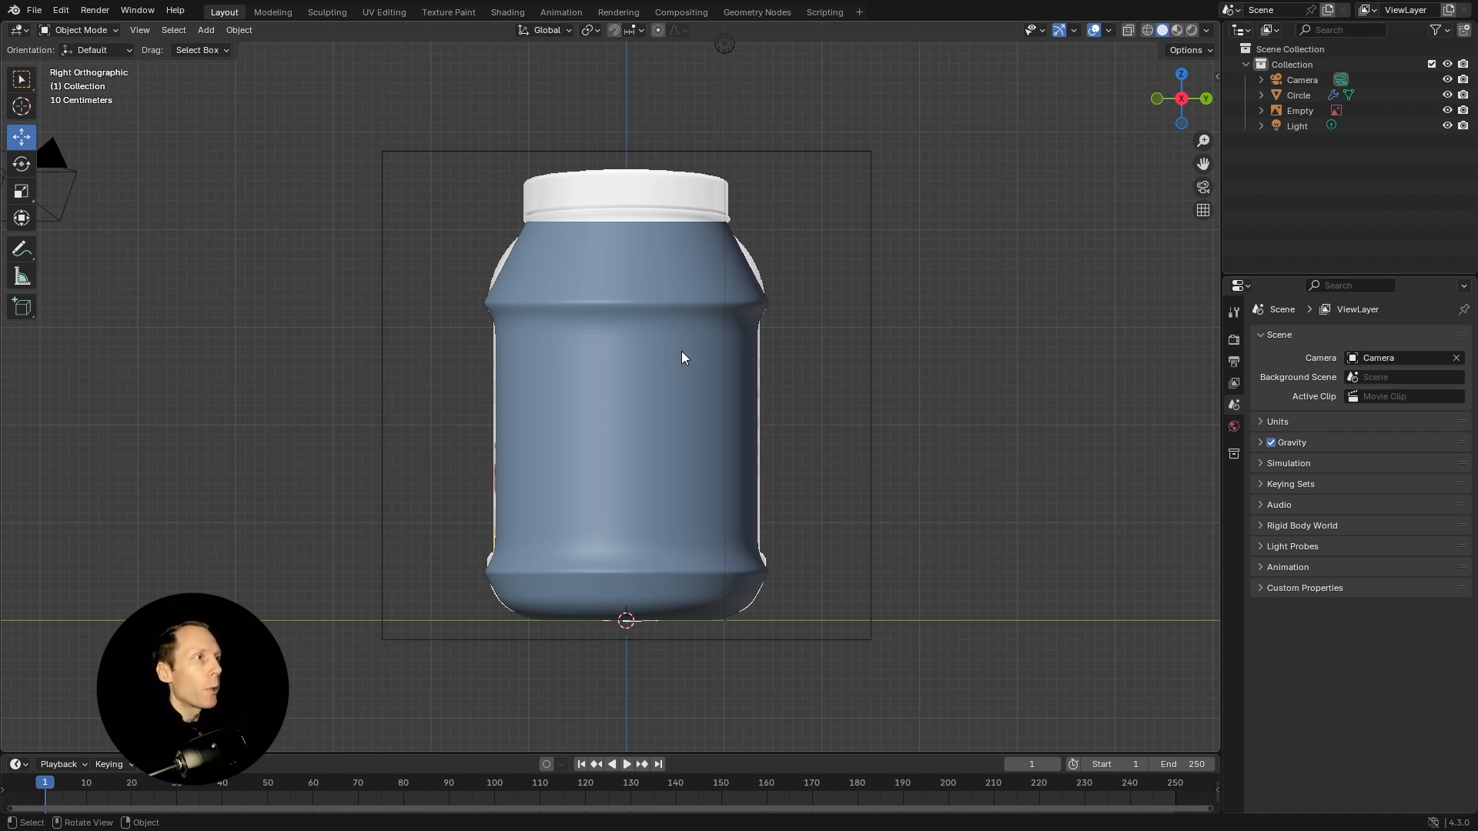
left_click(651, 363)
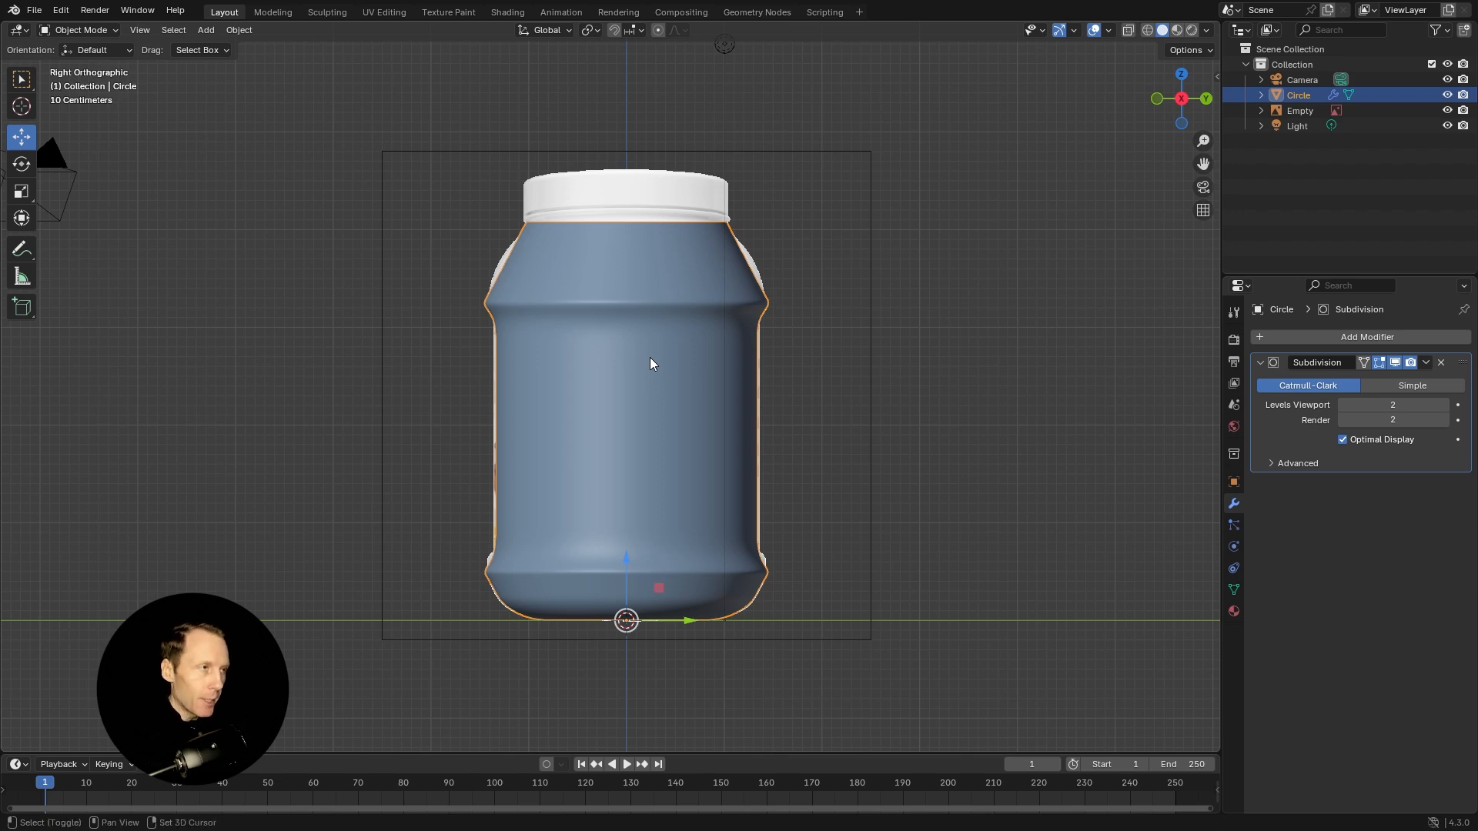
key("shift+d")
right_click(914, 371)
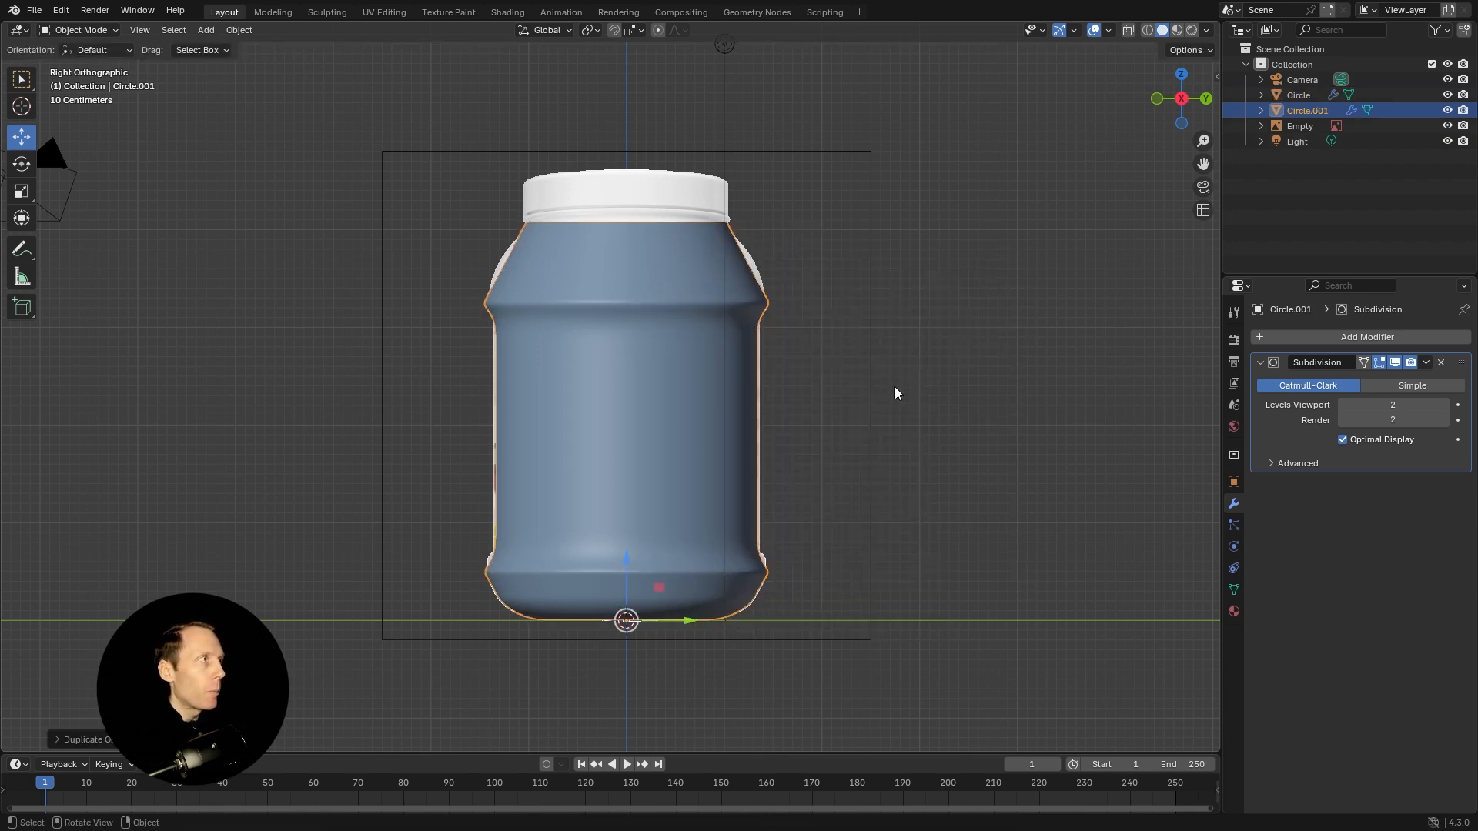
left_click(1446, 96)
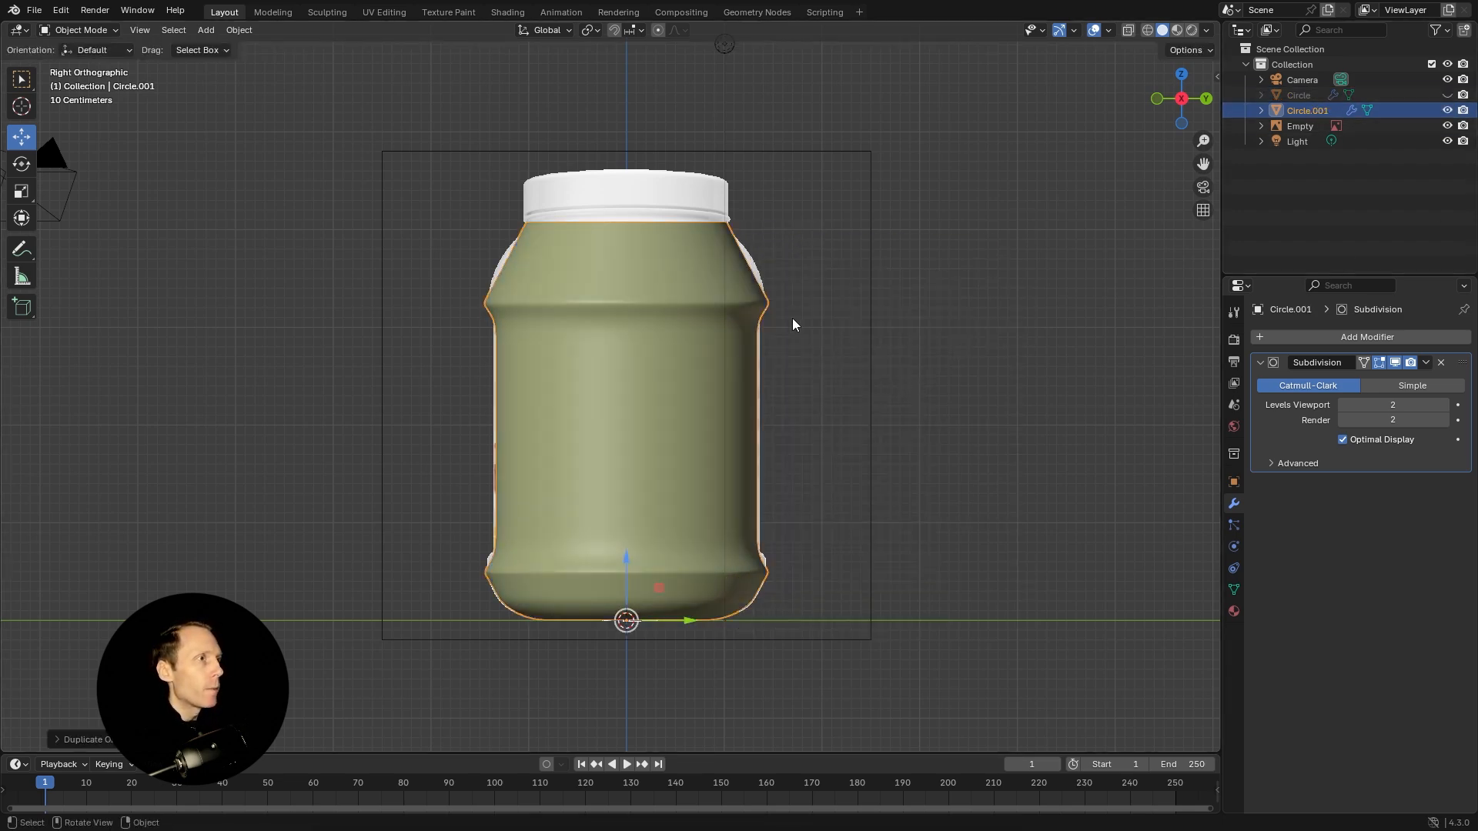
Select every horizontal face loop of the duplicate's straight body, from below the shoulder ridge down to the lower ridge.
key("Tab")
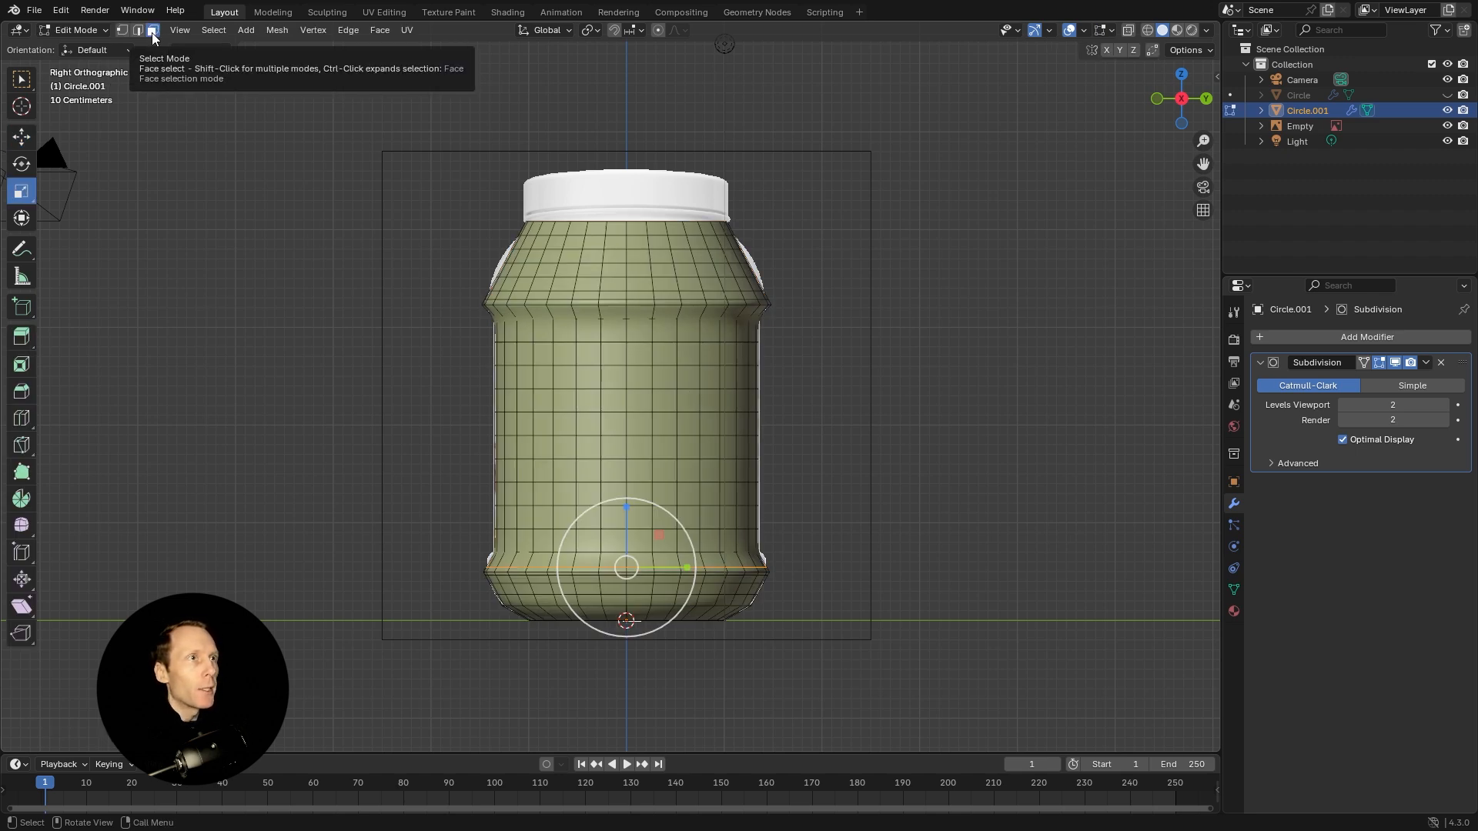
left_click(631, 330, "alt")
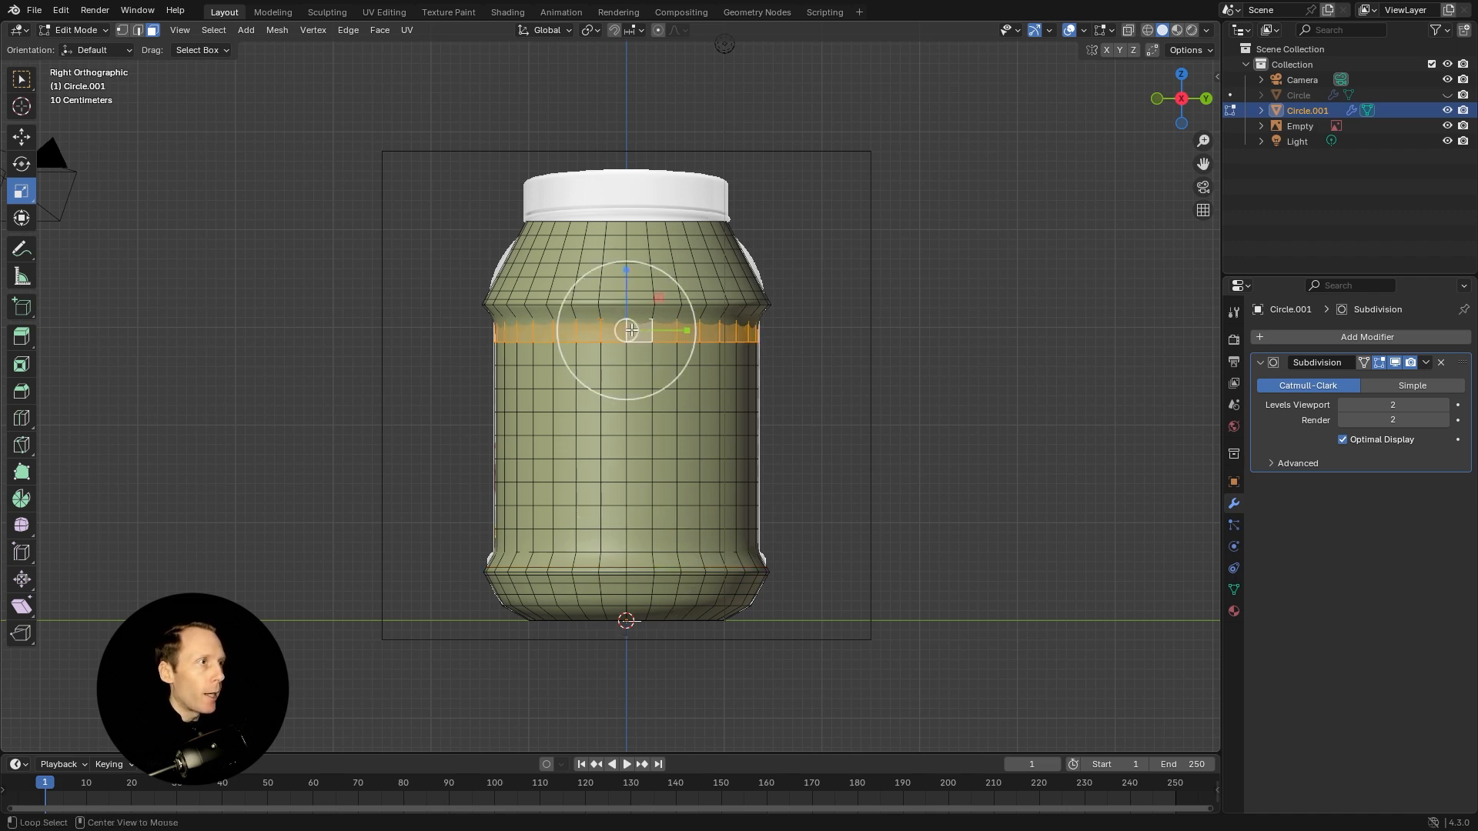
left_click(632, 355, "alt+shift")
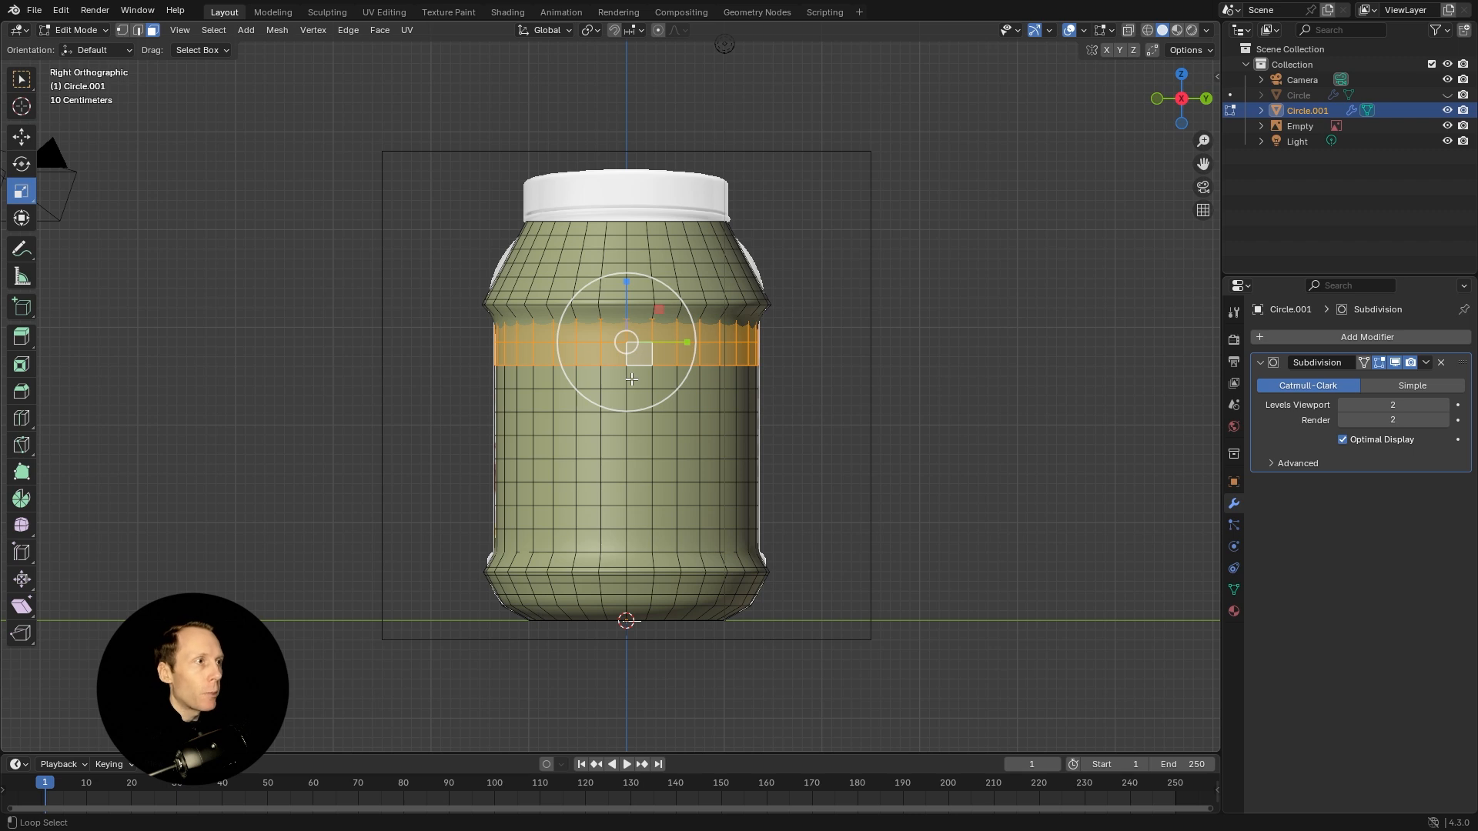
left_click(631, 378, "alt+shift")
left_click(632, 400, "alt+shift")
left_click(631, 431, "alt+shift")
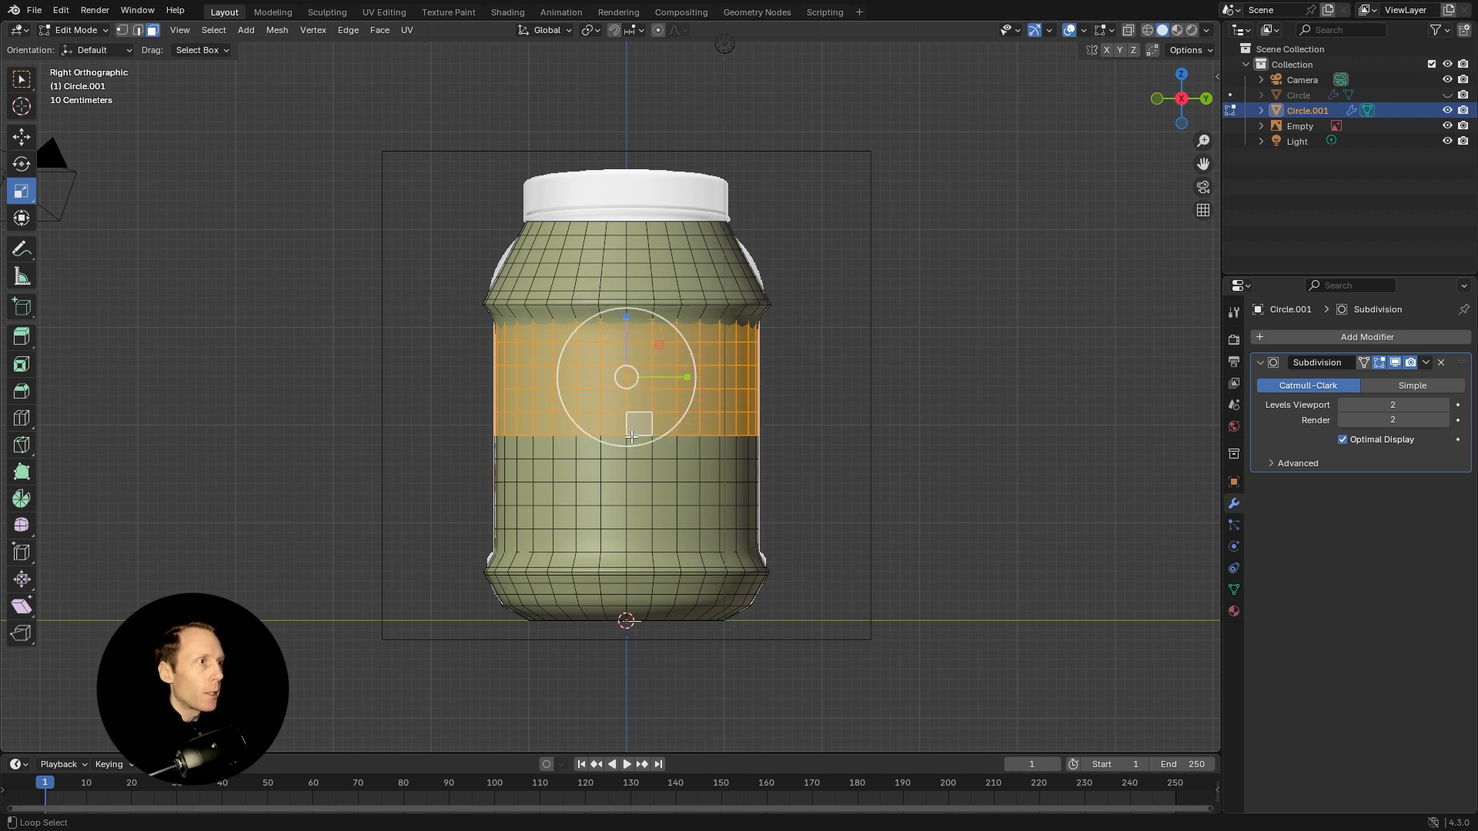
left_click(631, 448, "alt+shift")
left_click(631, 469, "alt+shift")
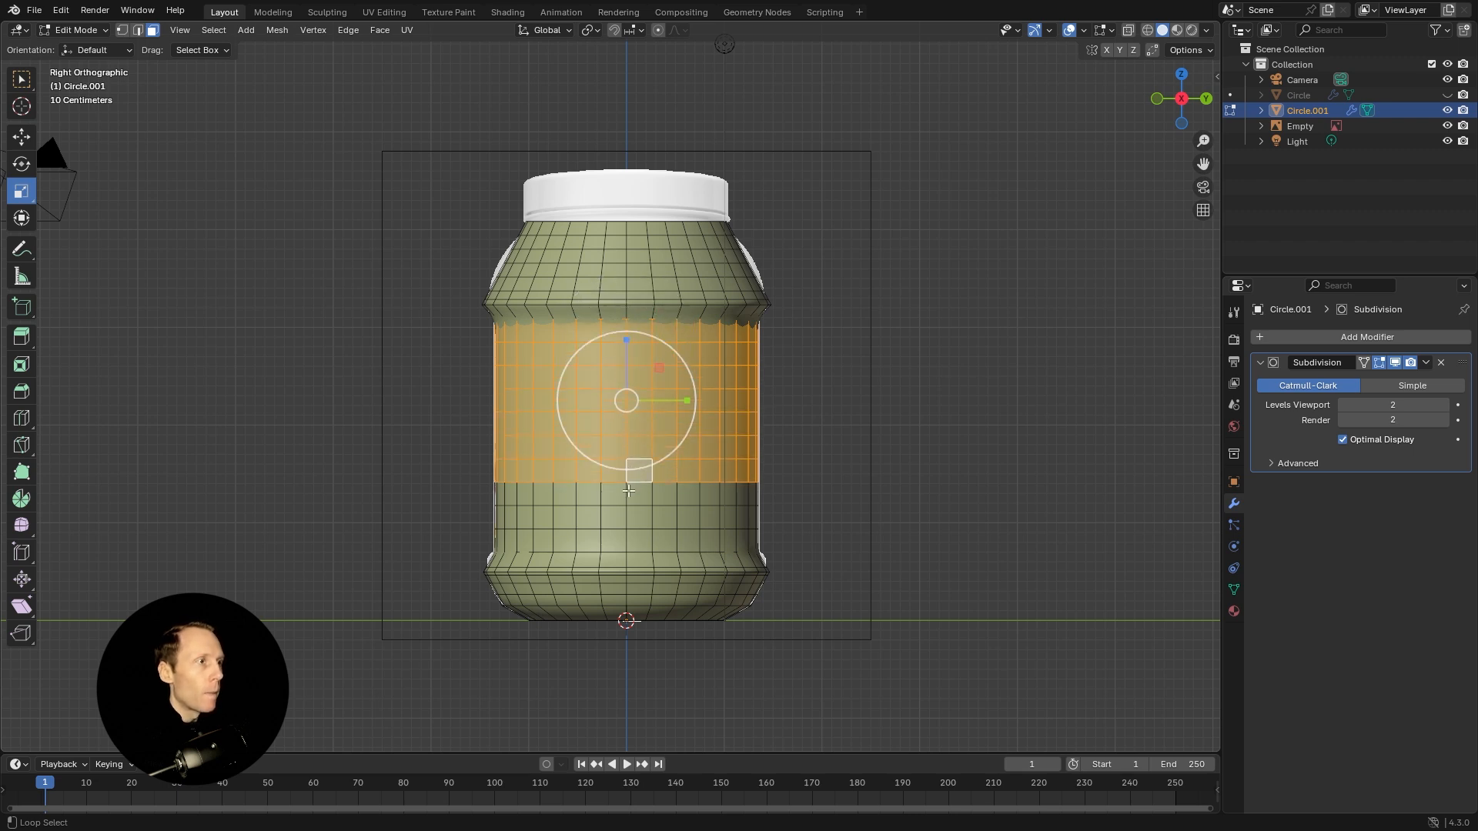
left_click(629, 492, "alt+shift")
left_click(631, 518, "alt+shift")
left_click(631, 541, "alt+shift")
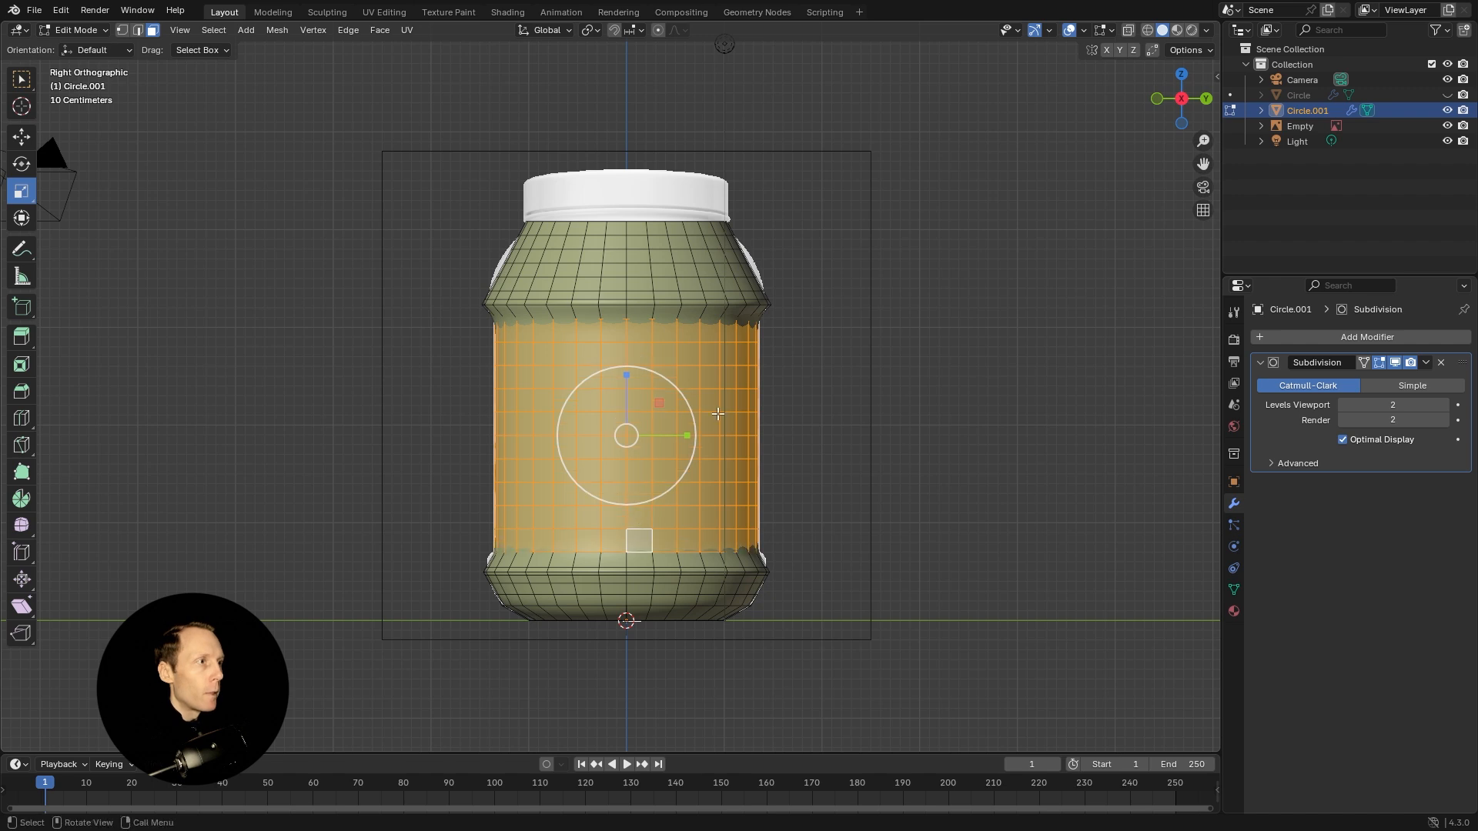
Separate the selected body faces into their own object and delete the leftover Circle.001 duplicate.
key("p")
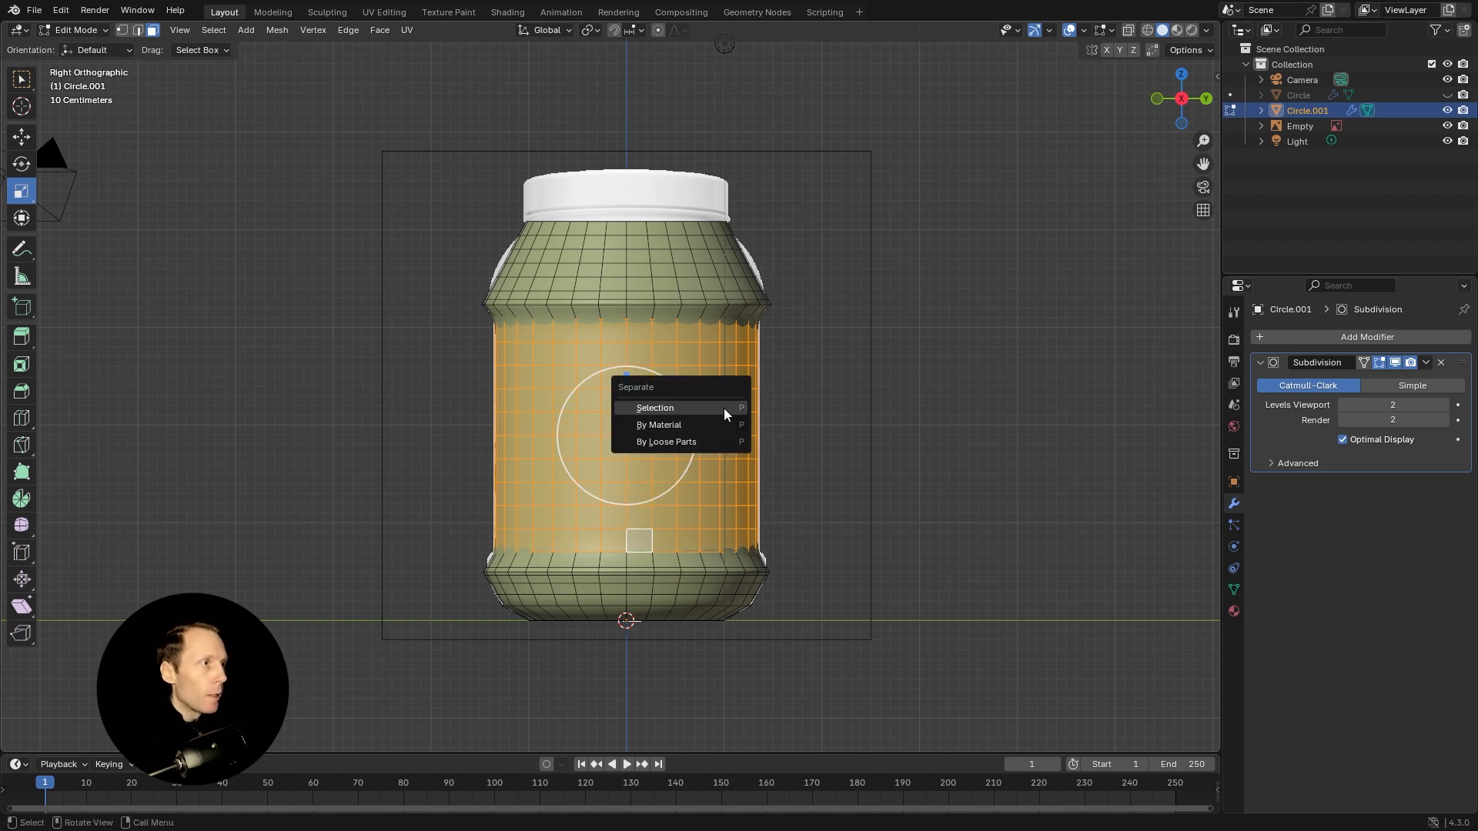
left_click(724, 408)
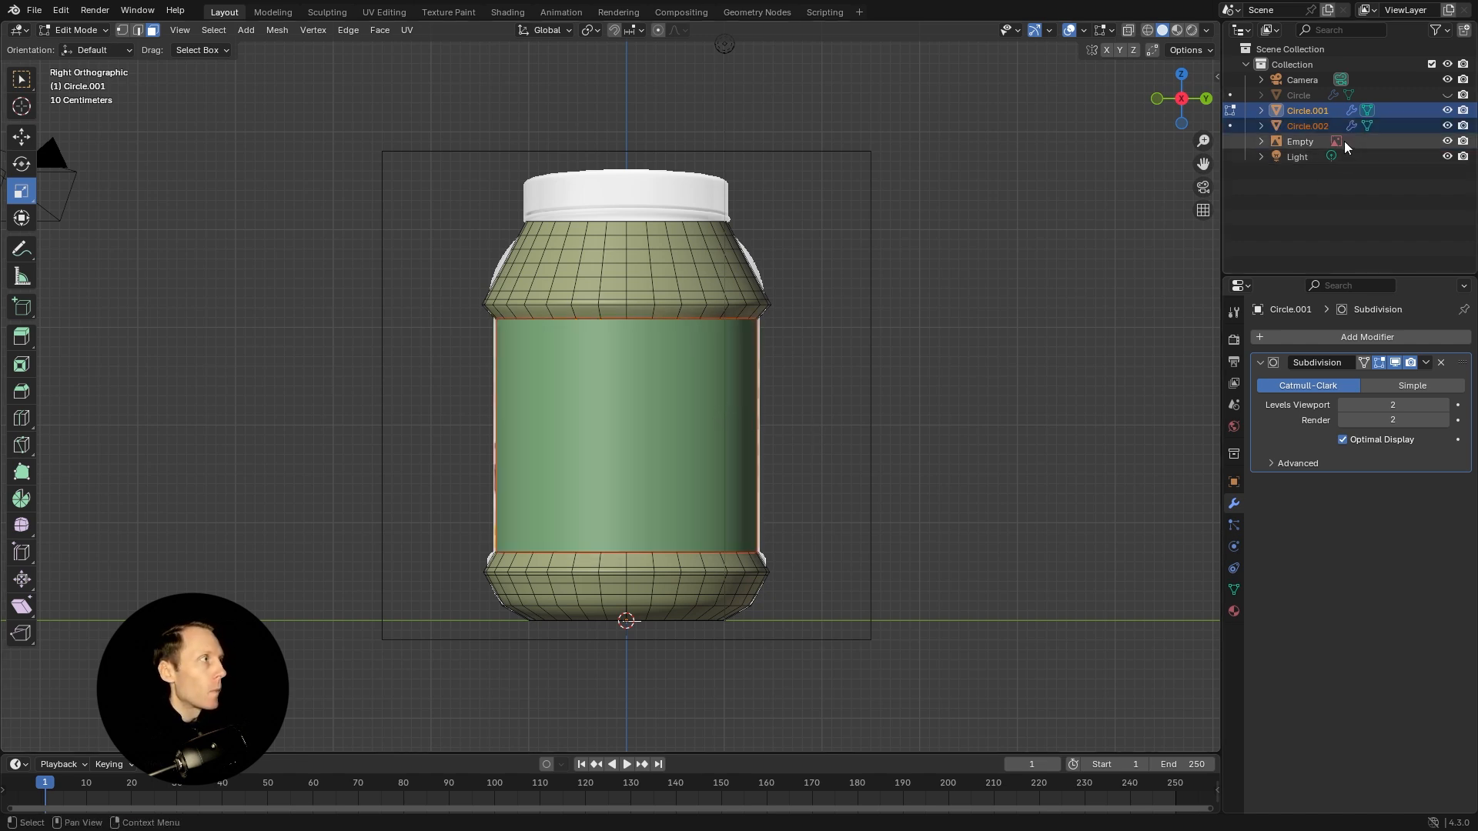
left_click(1447, 110)
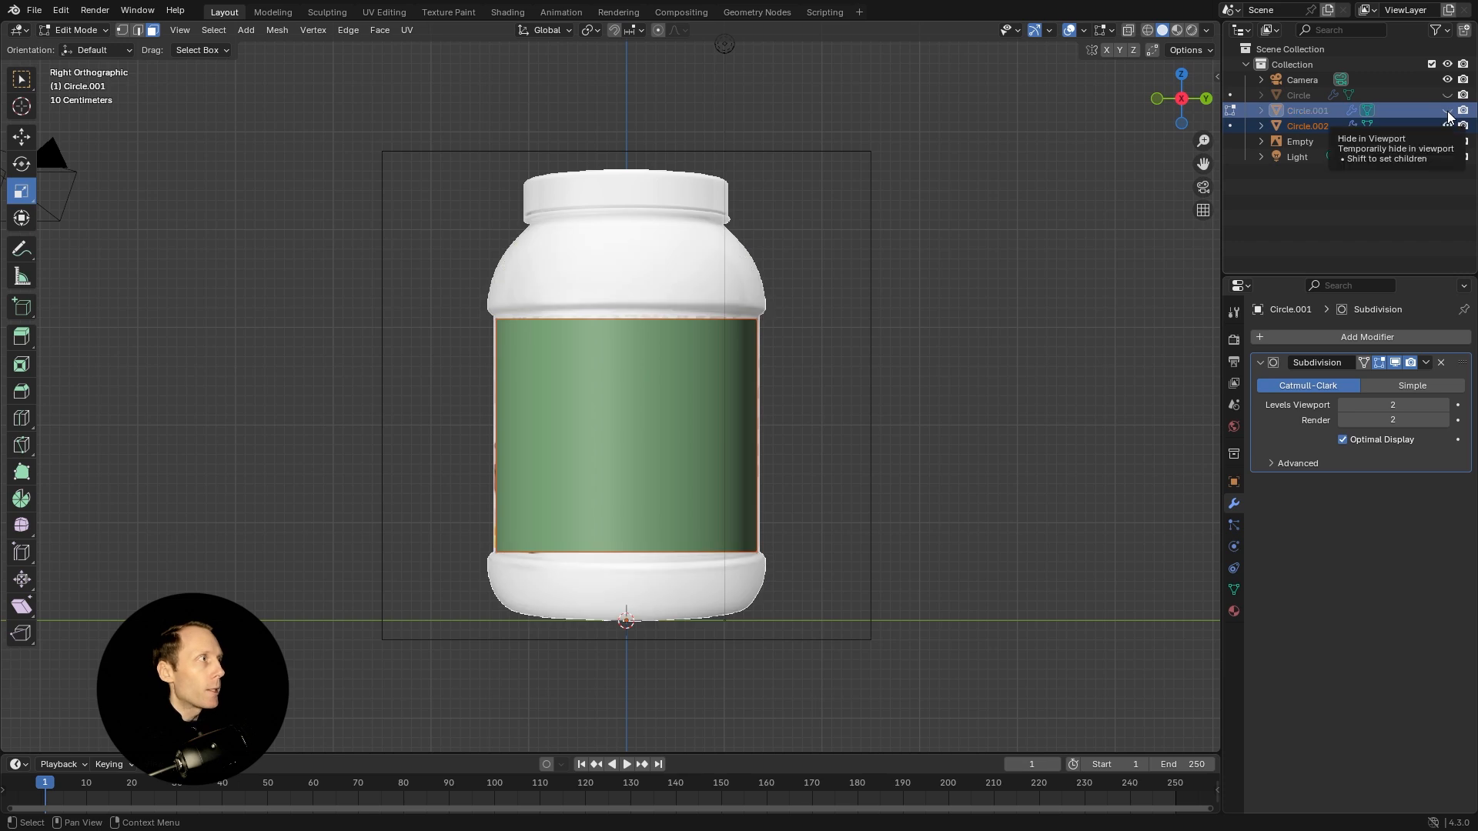
left_click(1309, 112)
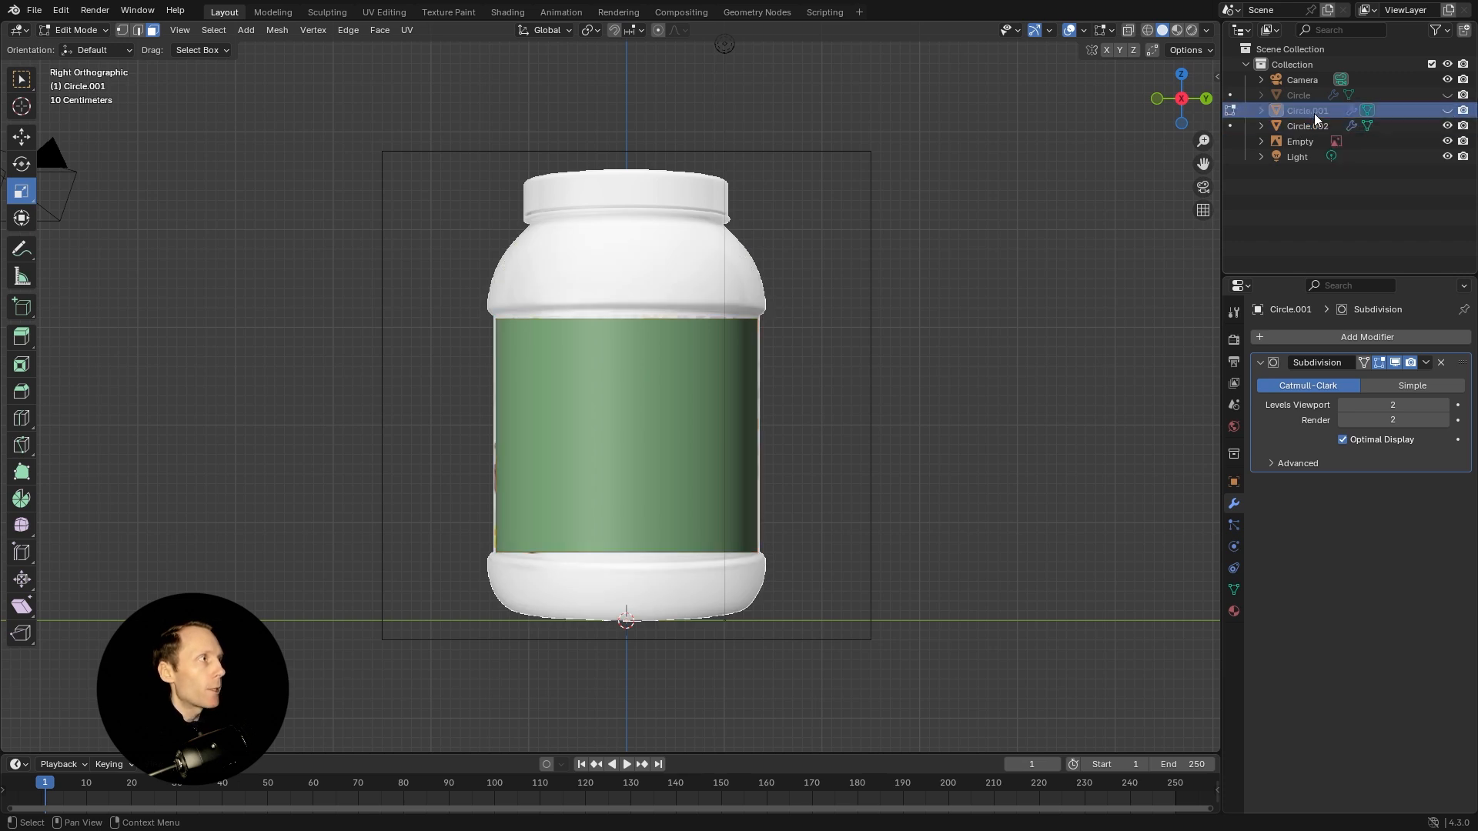
key("Delete")
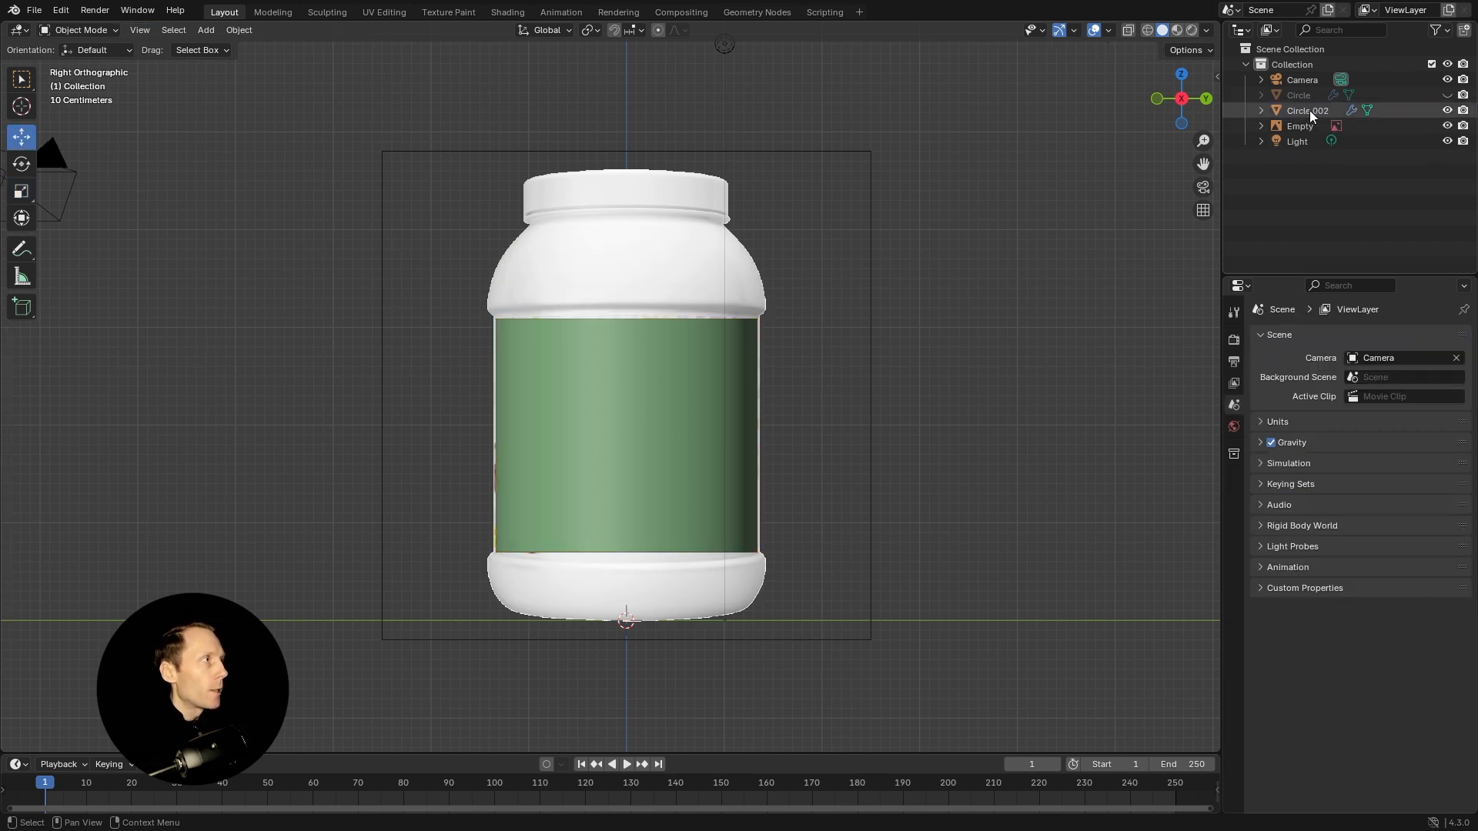
Scale up the entire mesh of Circle.002 evenly so it is slightly wider than the jar body, and return to Object Mode.
left_click(1309, 110)
key("shift+space")
key("s")
key("Tab")
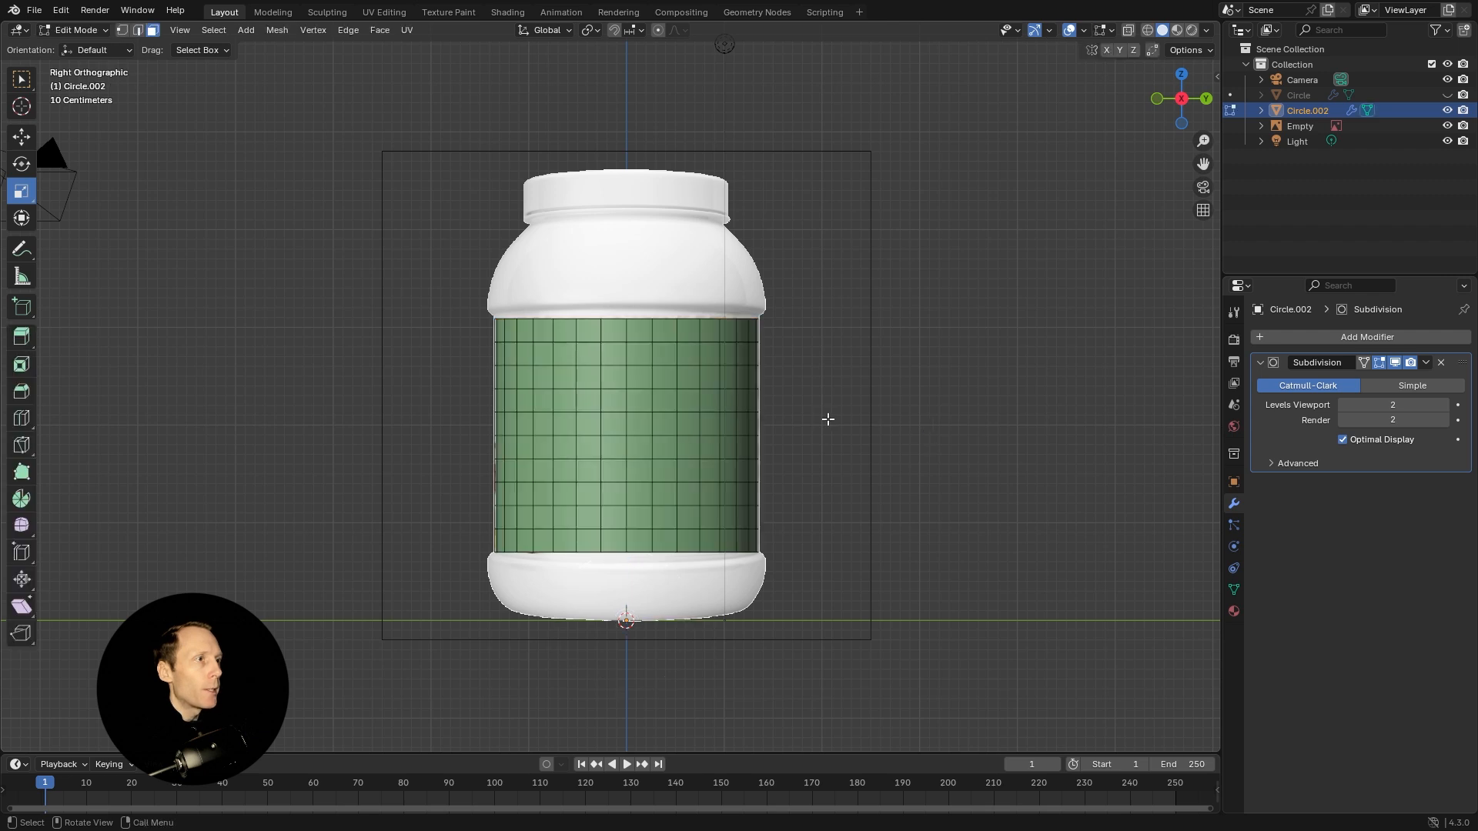
key("a")
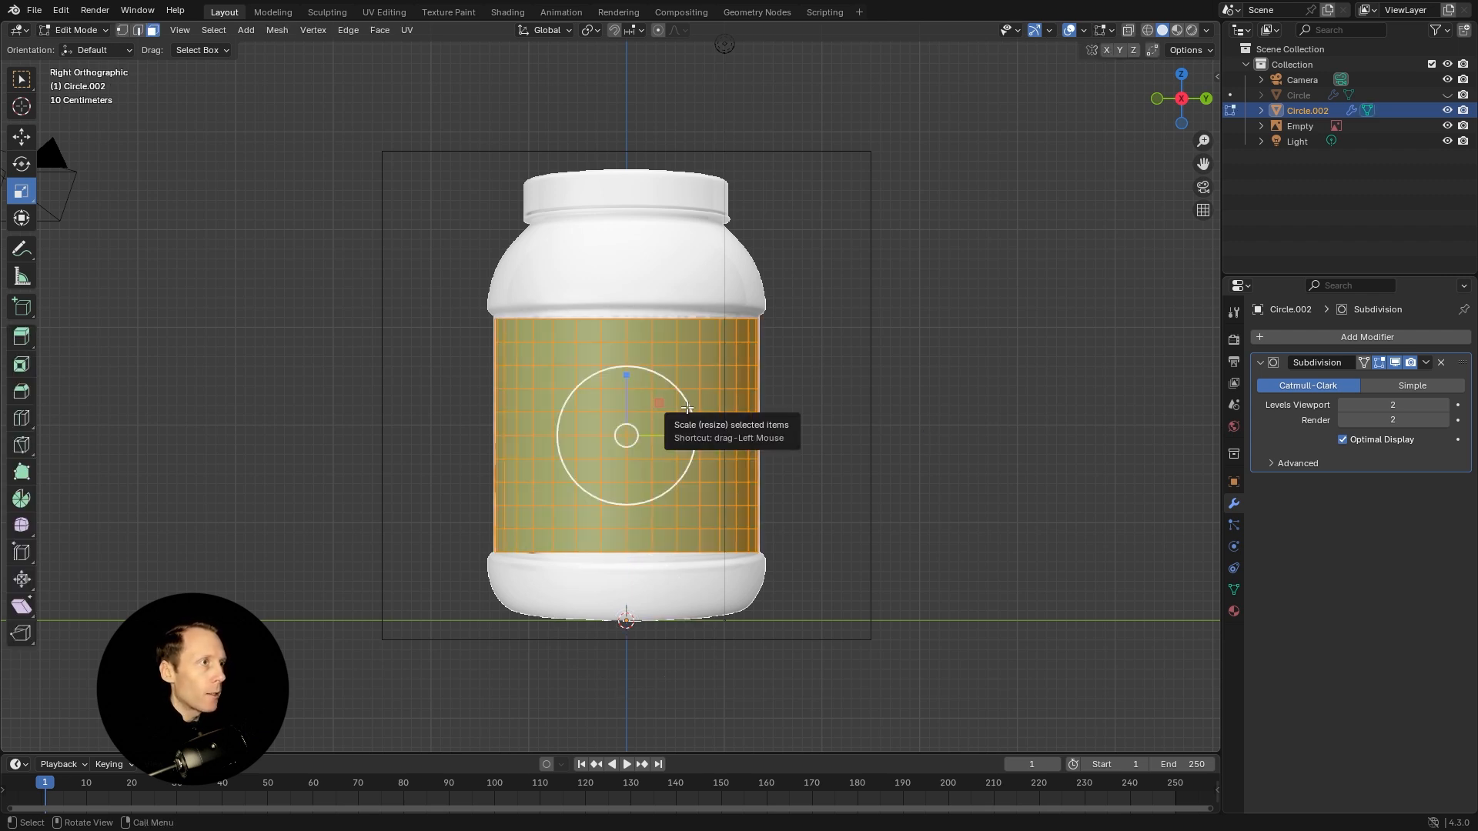
left_click_drag(689, 408, 702, 404)
key("Tab")
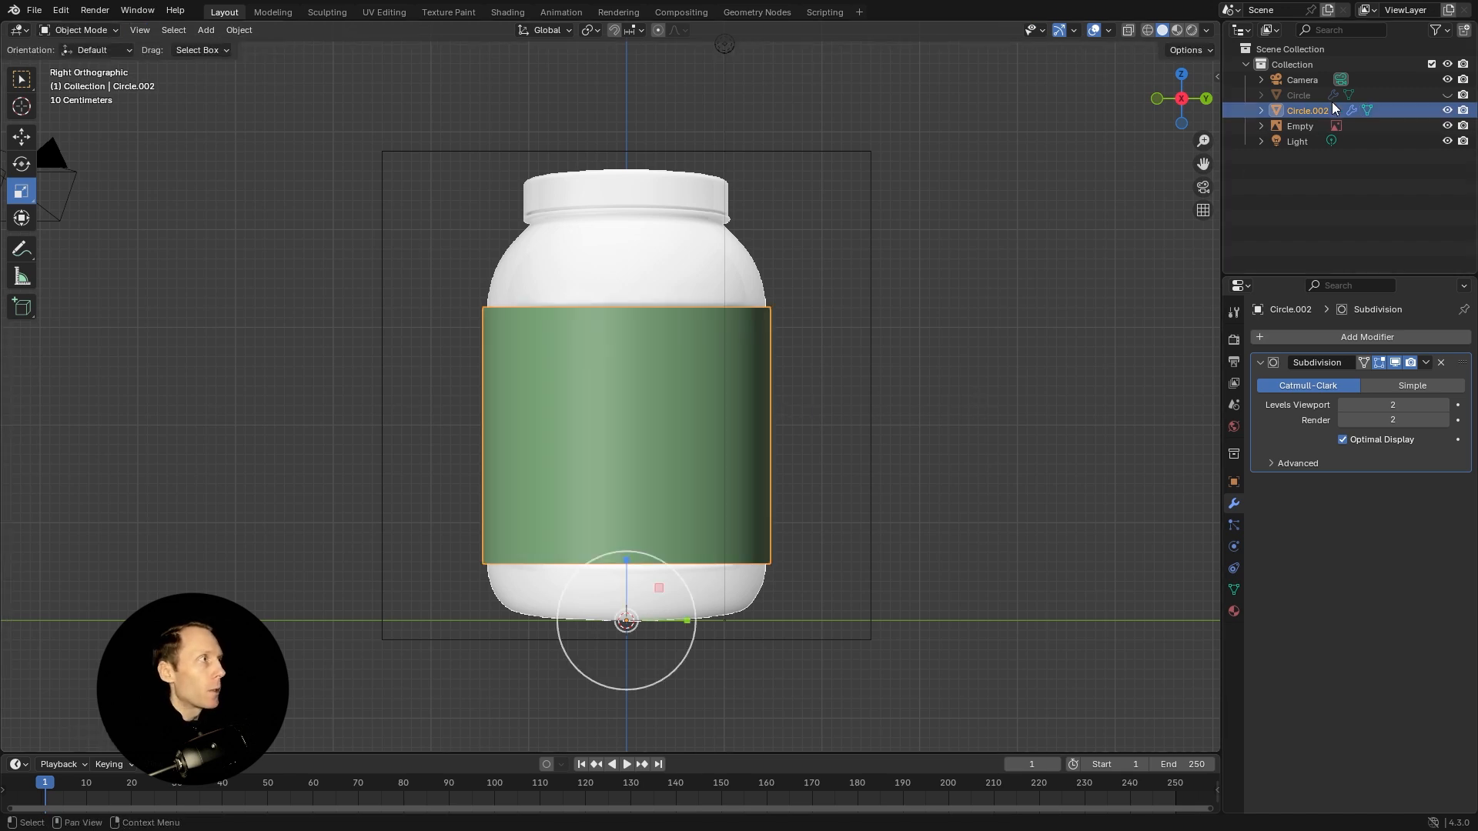
Unhide the original Circle jar and rename Circle.002 as Label.
left_click(1447, 94)
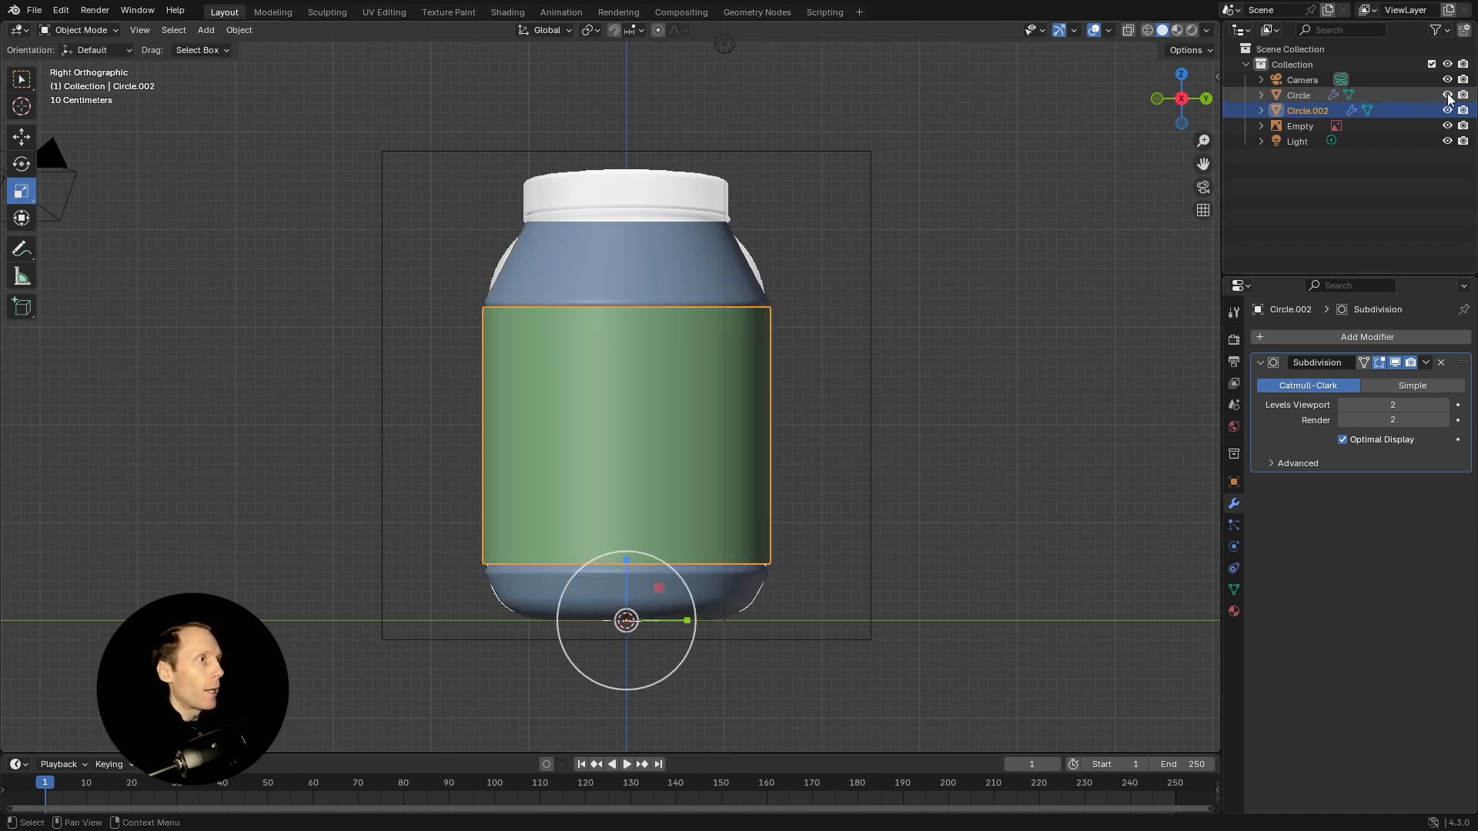
double_click(1308, 110)
type("La")
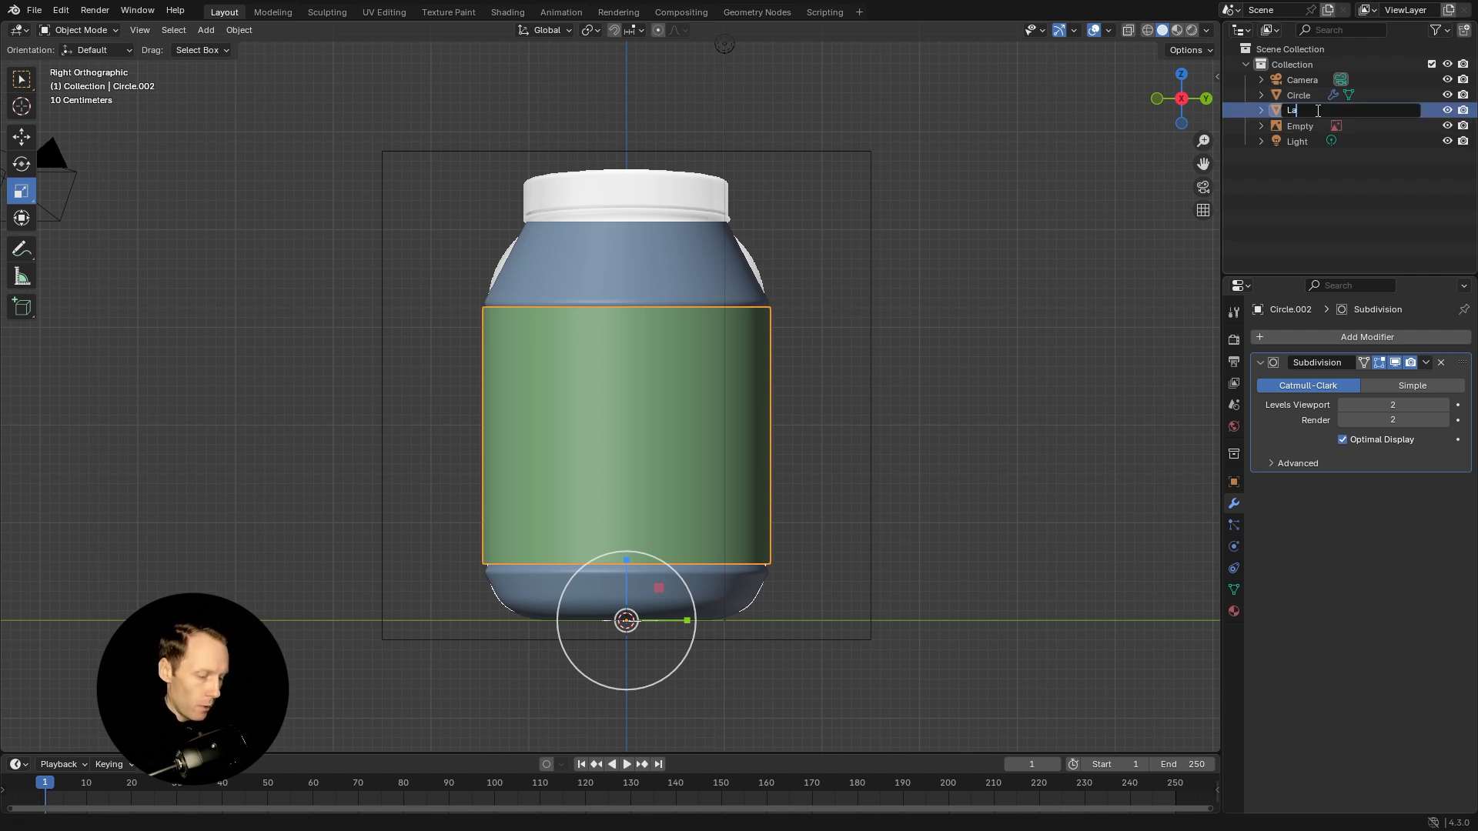
type("bel")
key("Return")
Scale the Label mesh down slightly to sit closely around the jar body, return to Object Mode and deselect it.
key("Tab")
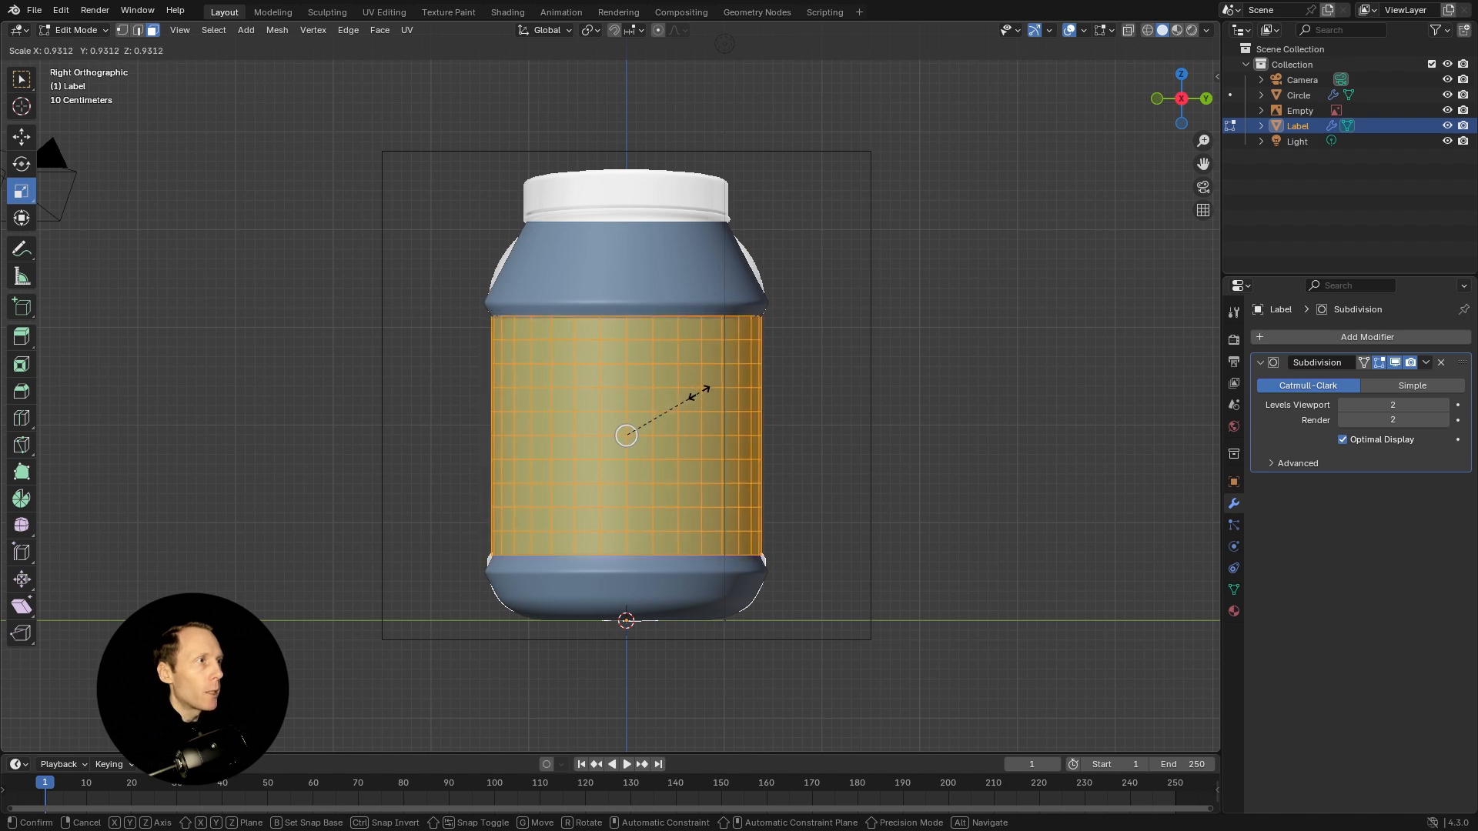
left_click(716, 401)
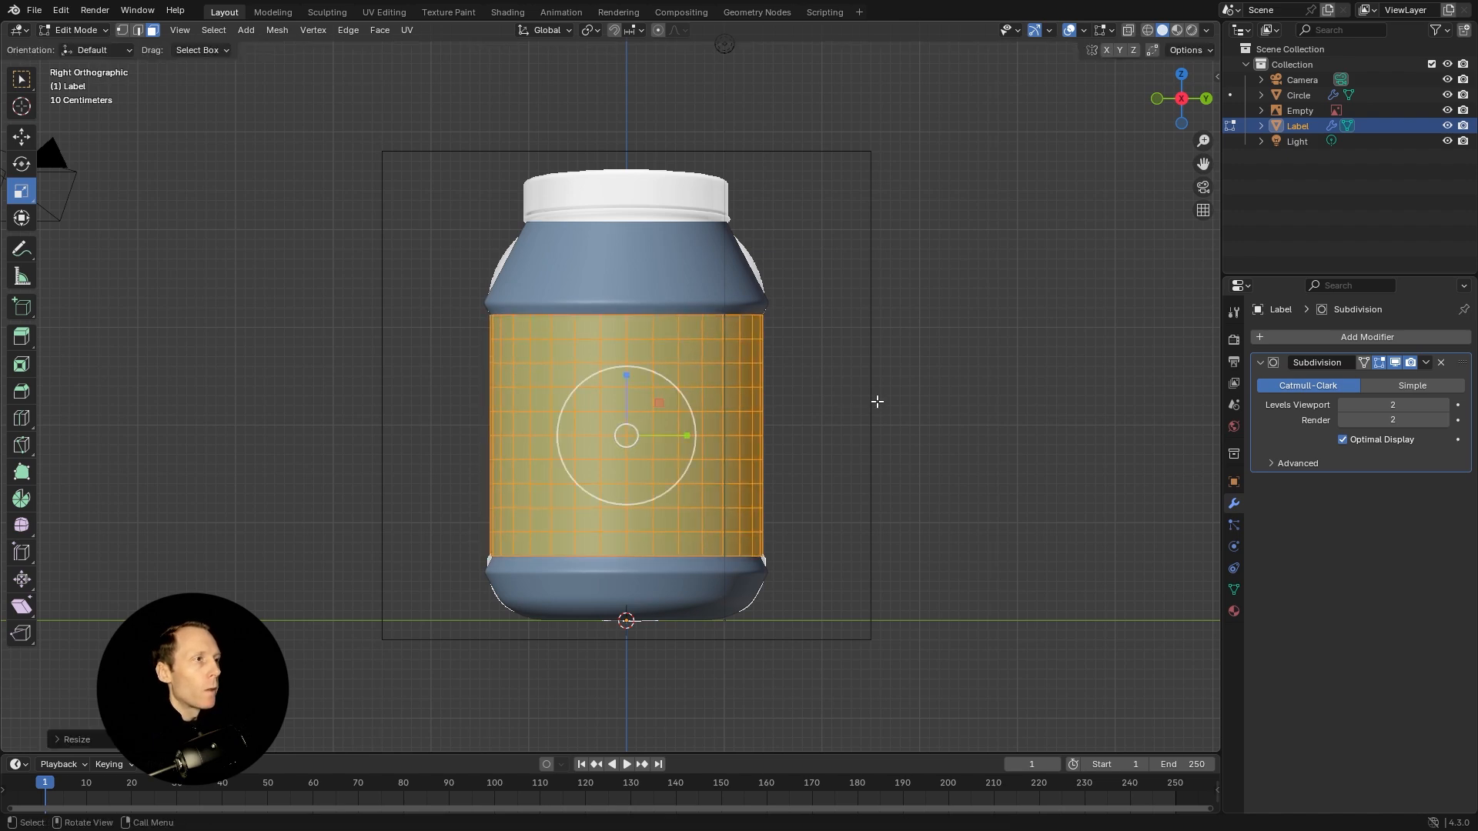
key("Tab")
left_click(974, 372)
mouse_move(926, 358)
left_mouse_down()
mouse_move(912, 375)
mouse_move(691, 386)
mouse_move(633, 366)
mouse_move(939, 375)
left_mouse_up()
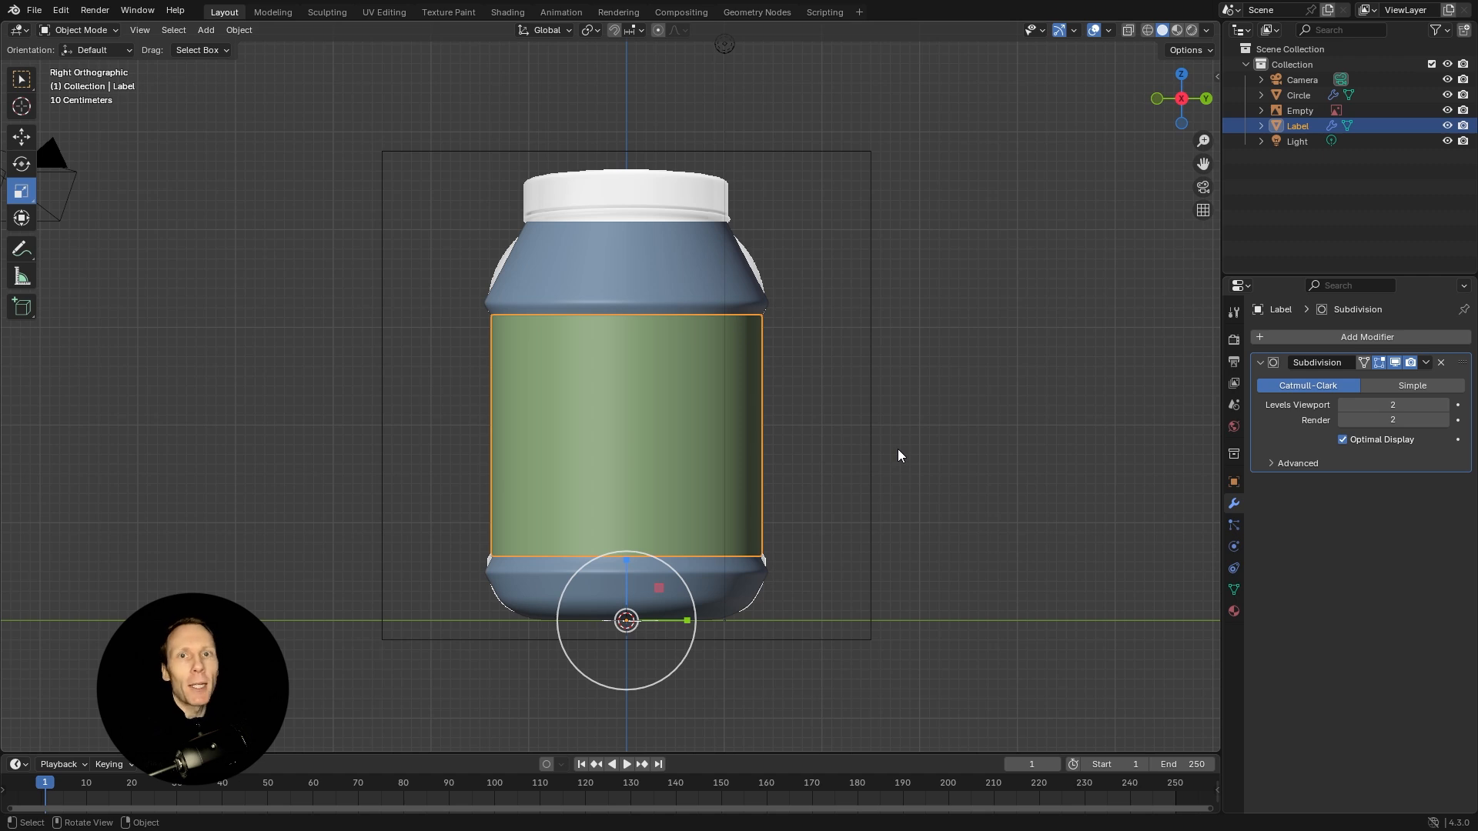
left_click(1005, 405)
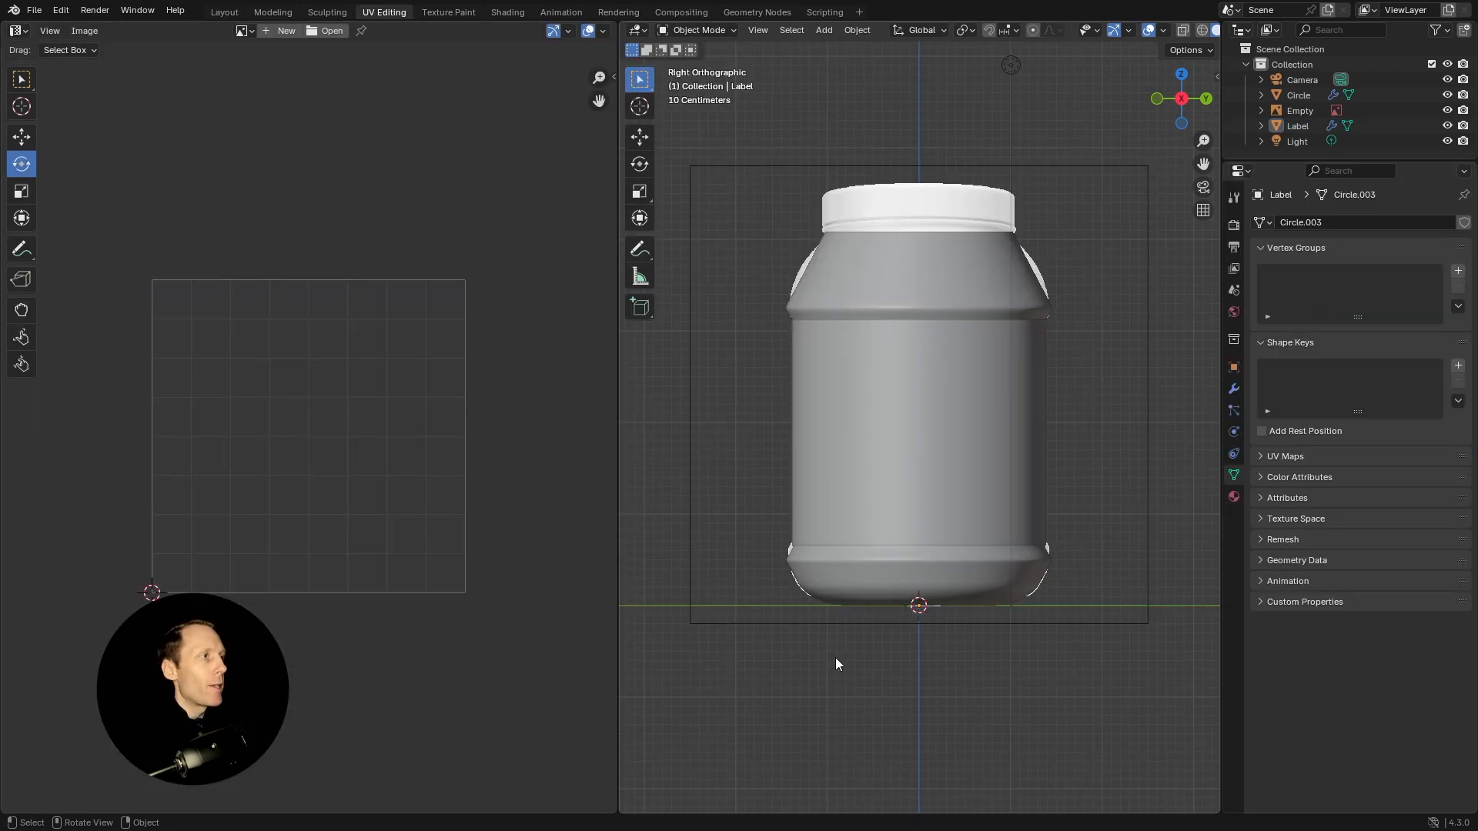
Select all faces of the Label in Edit Mode for UV editing.
left_click(900, 374)
key("Tab")
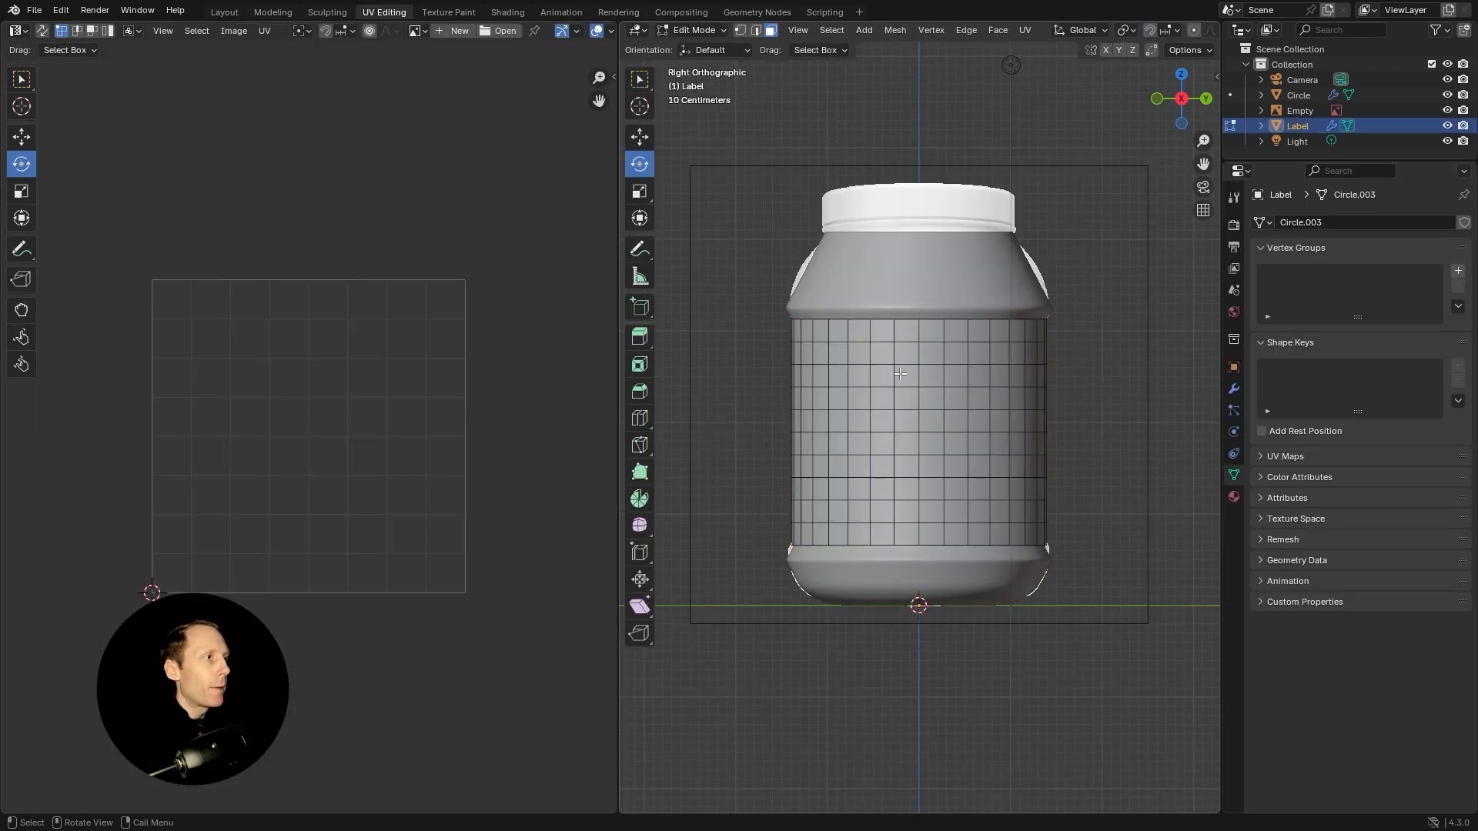
key("a")
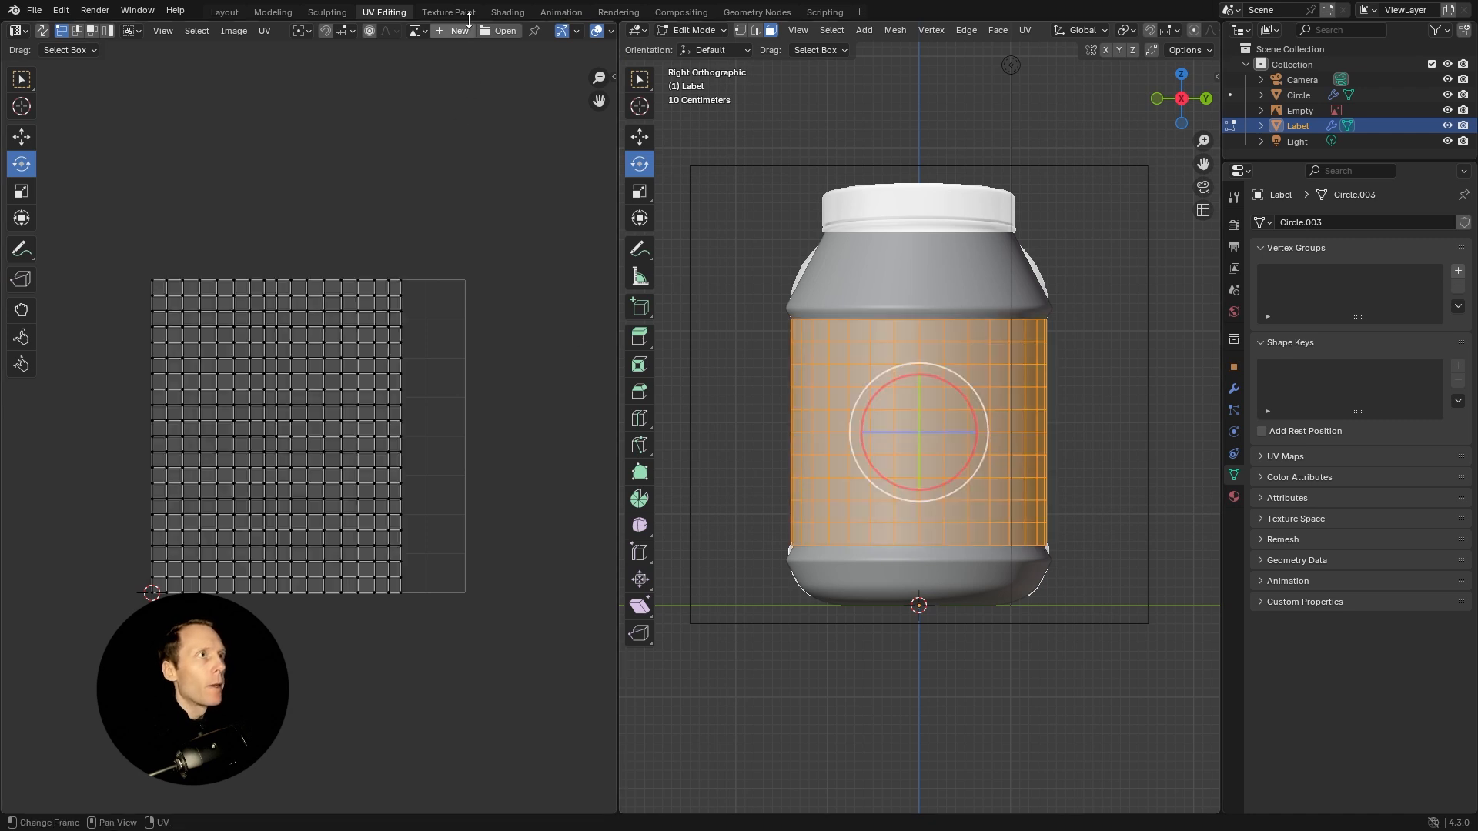
Add image texture, mapping and texture coordinate nodes to the Label's Principled BSDF, using Black.png as the base color.
left_click(506, 12)
left_click(637, 539)
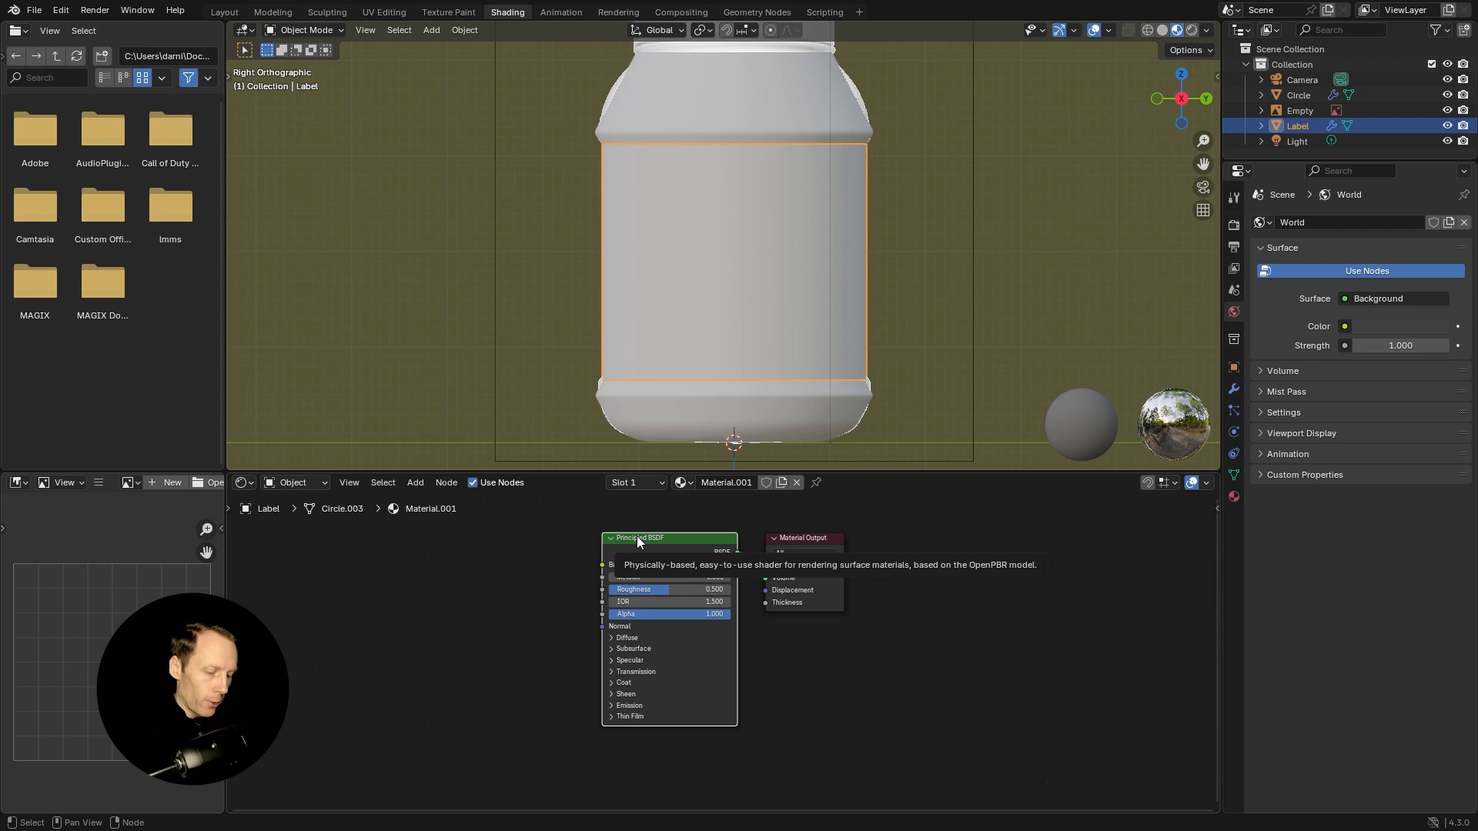
key("ctrl+t")
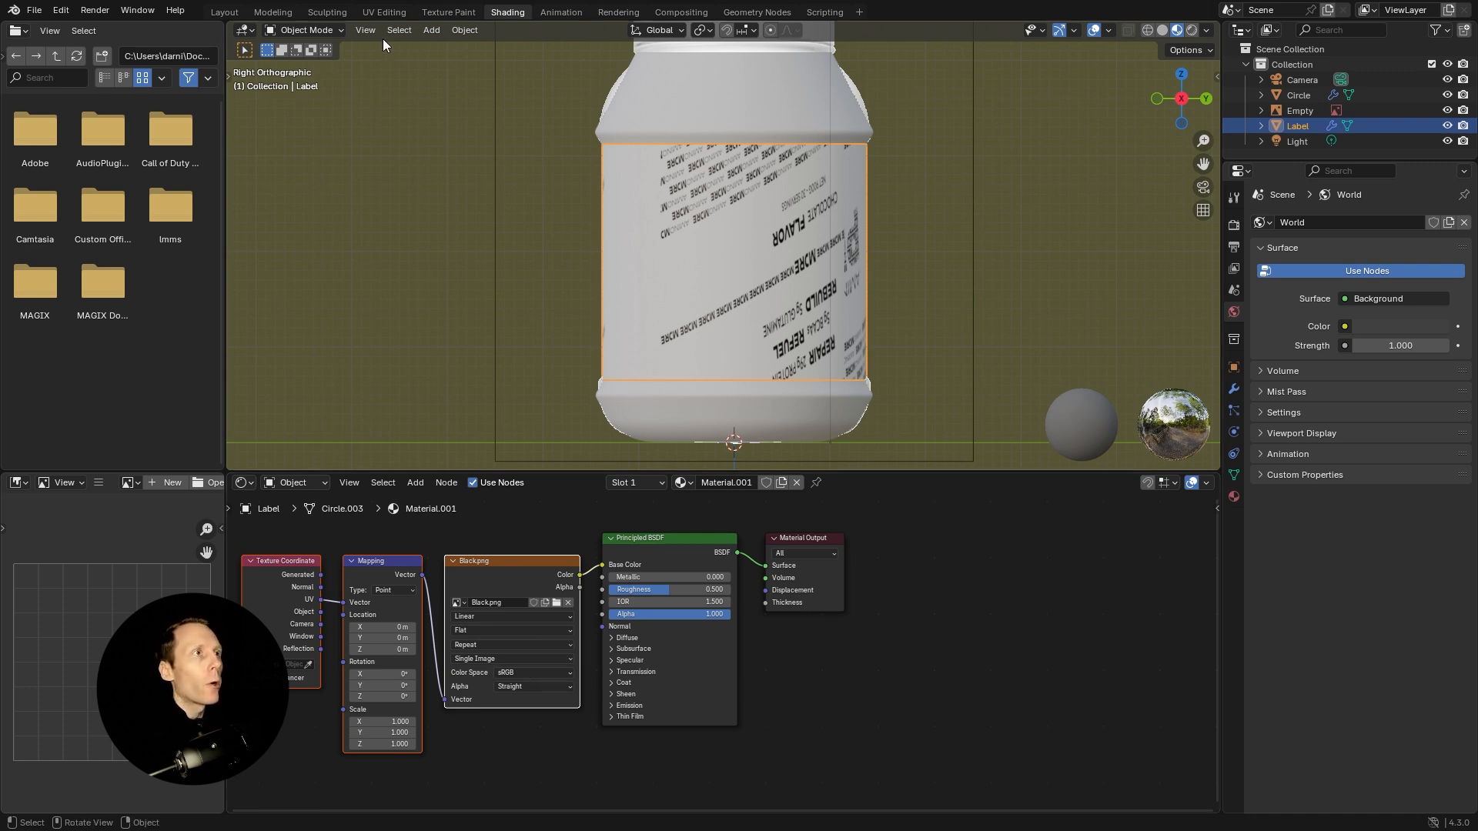
left_click(374, 560)
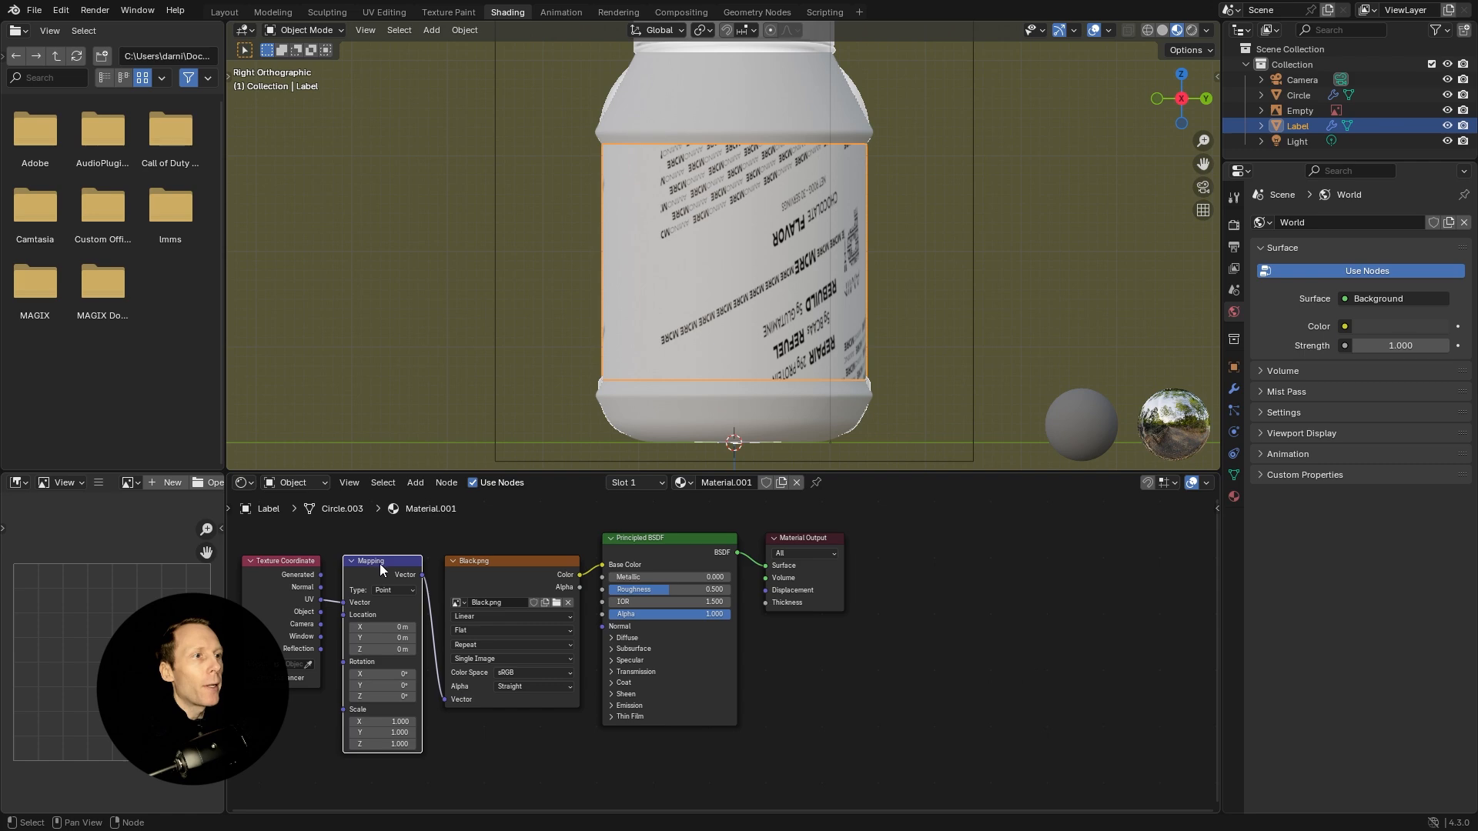
Rotate all the Label's UVs about 180°, centre them horizontally over Black.png, and check the artwork on the jar in the Shading workspace.
left_click(385, 12)
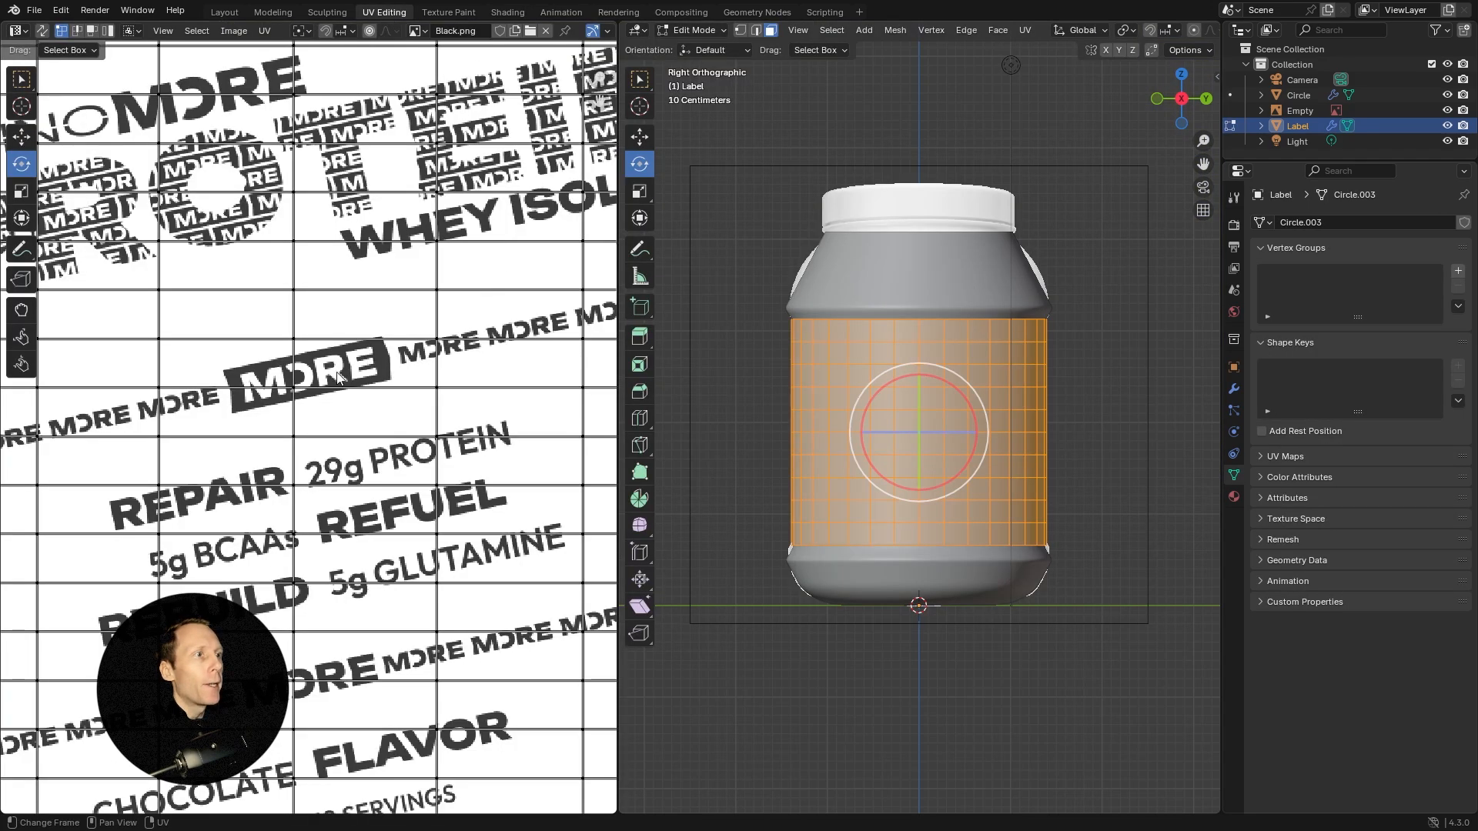
key("Home")
key("a")
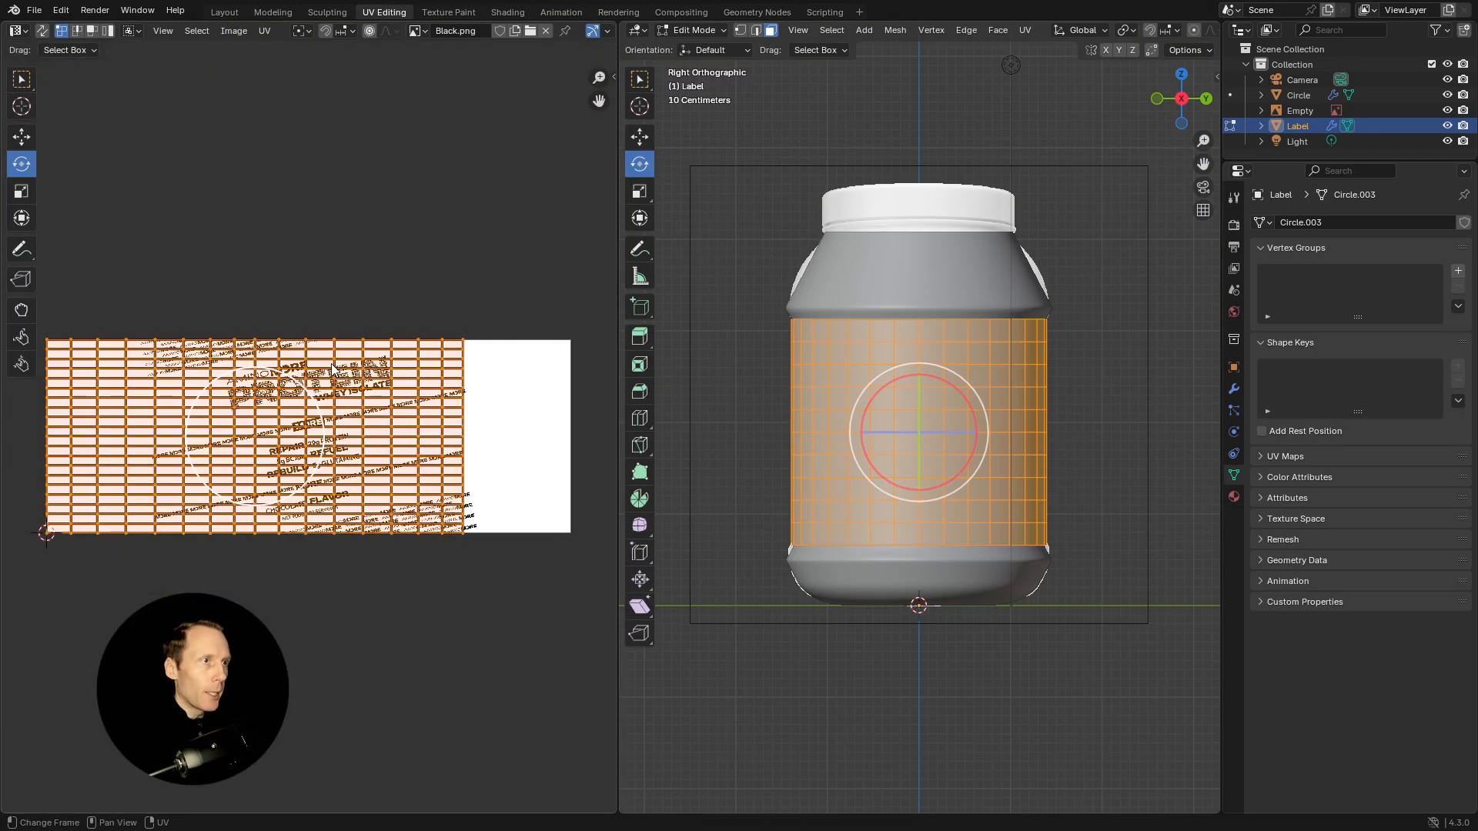
left_click_drag(296, 385, 223, 470)
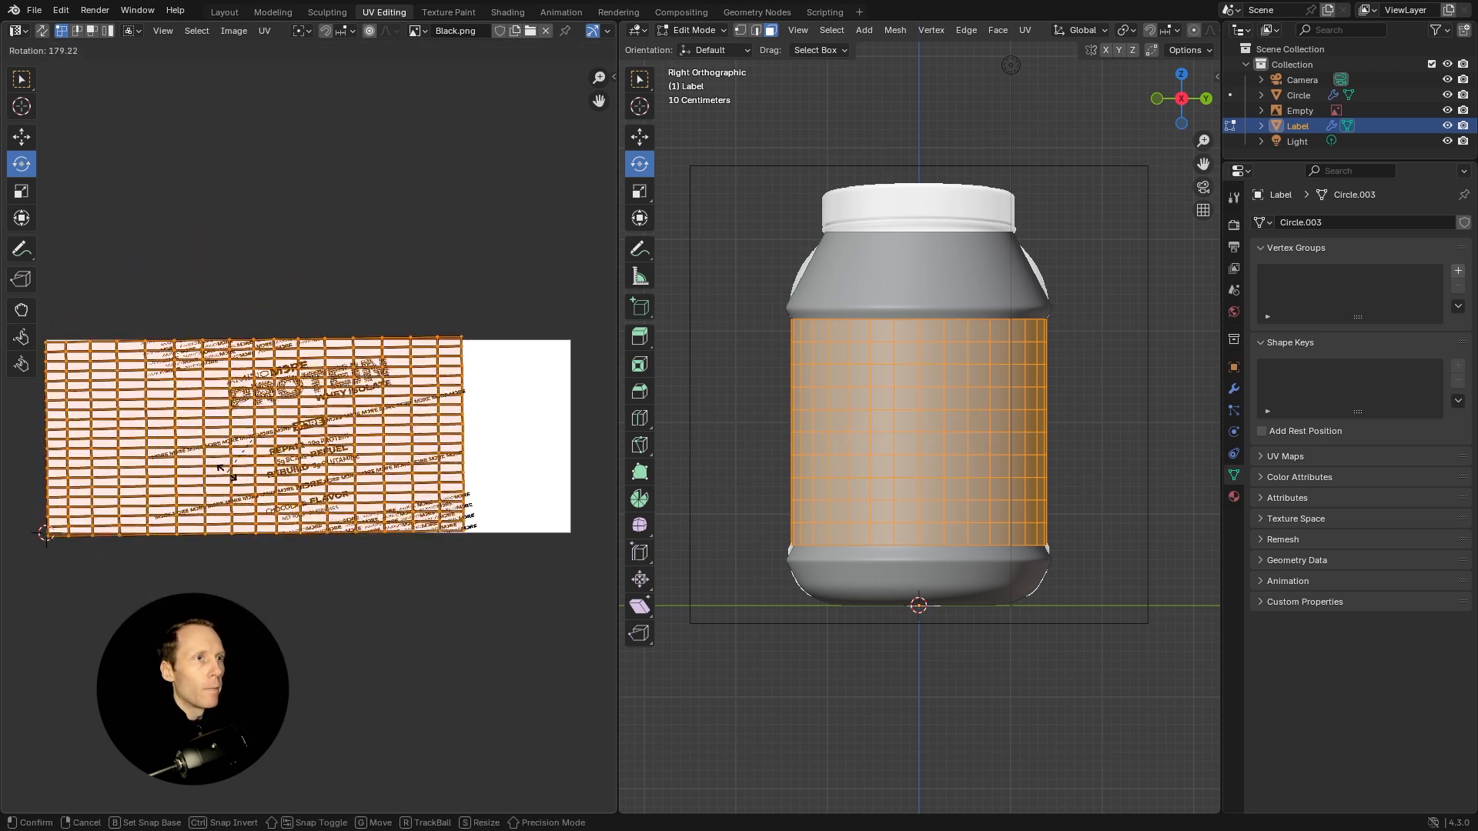
key("g")
left_click(402, 437)
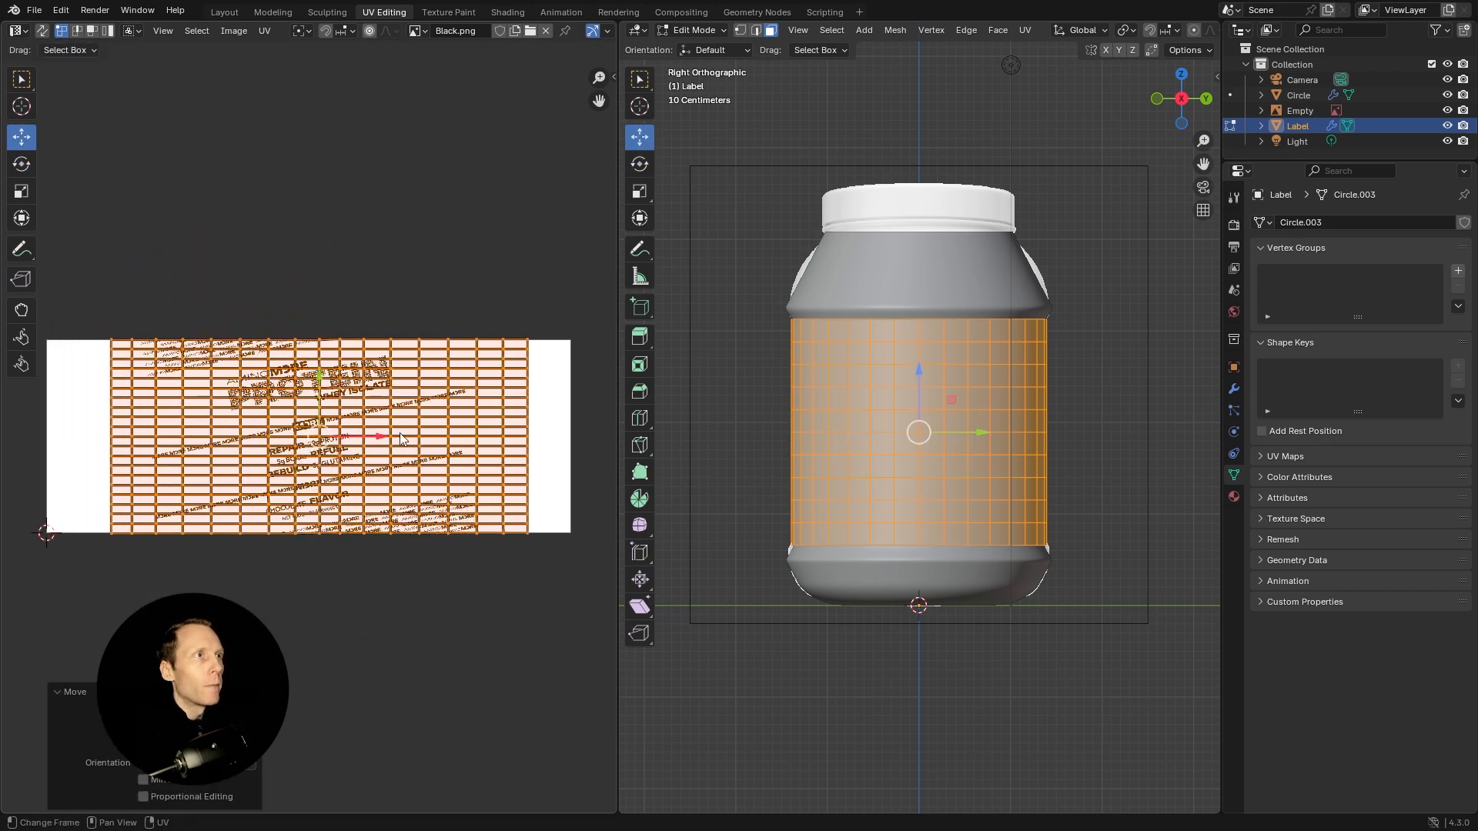
left_click(508, 12)
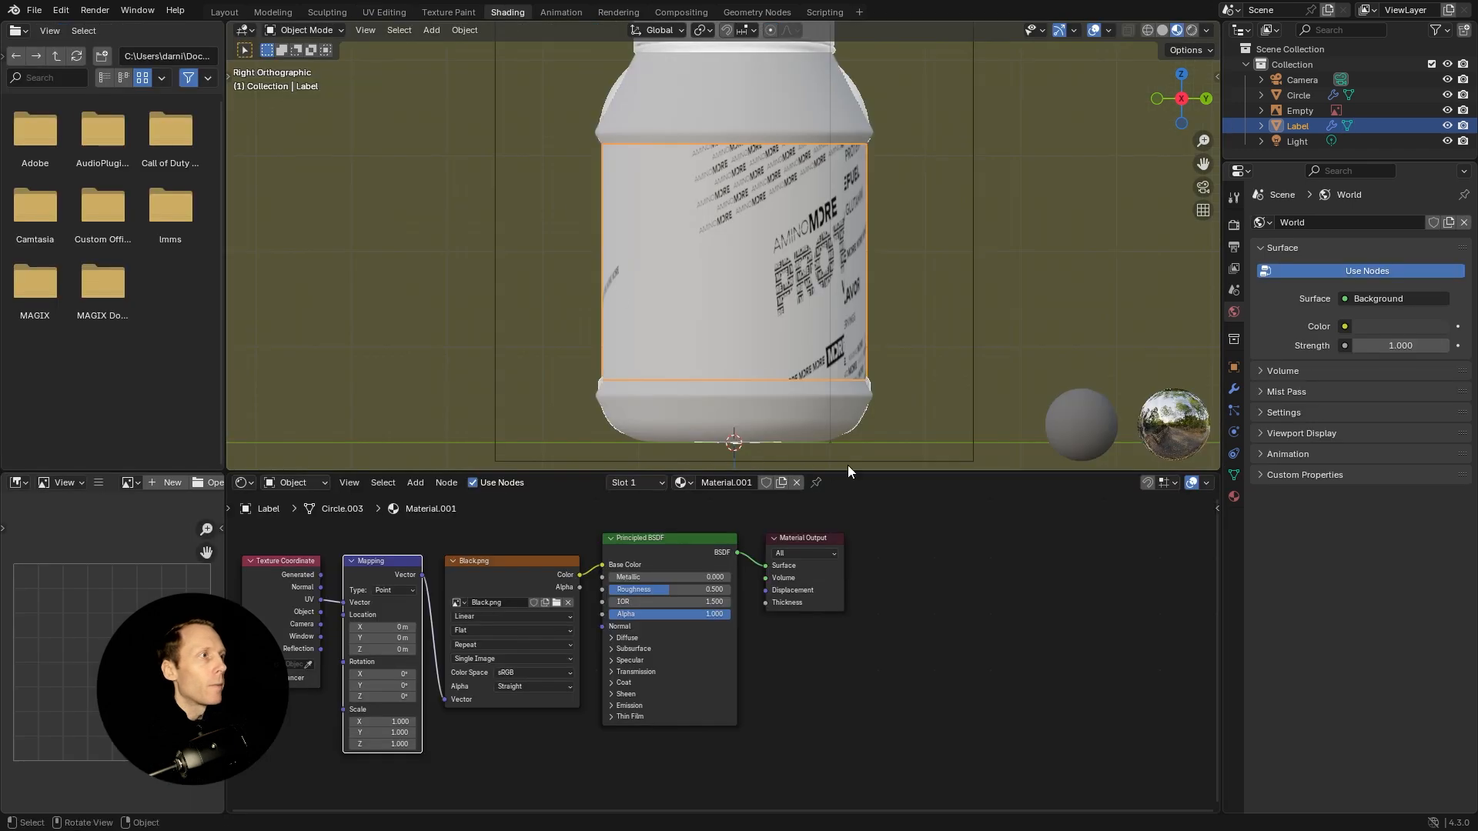
left_click_drag(862, 297, 462, 313)
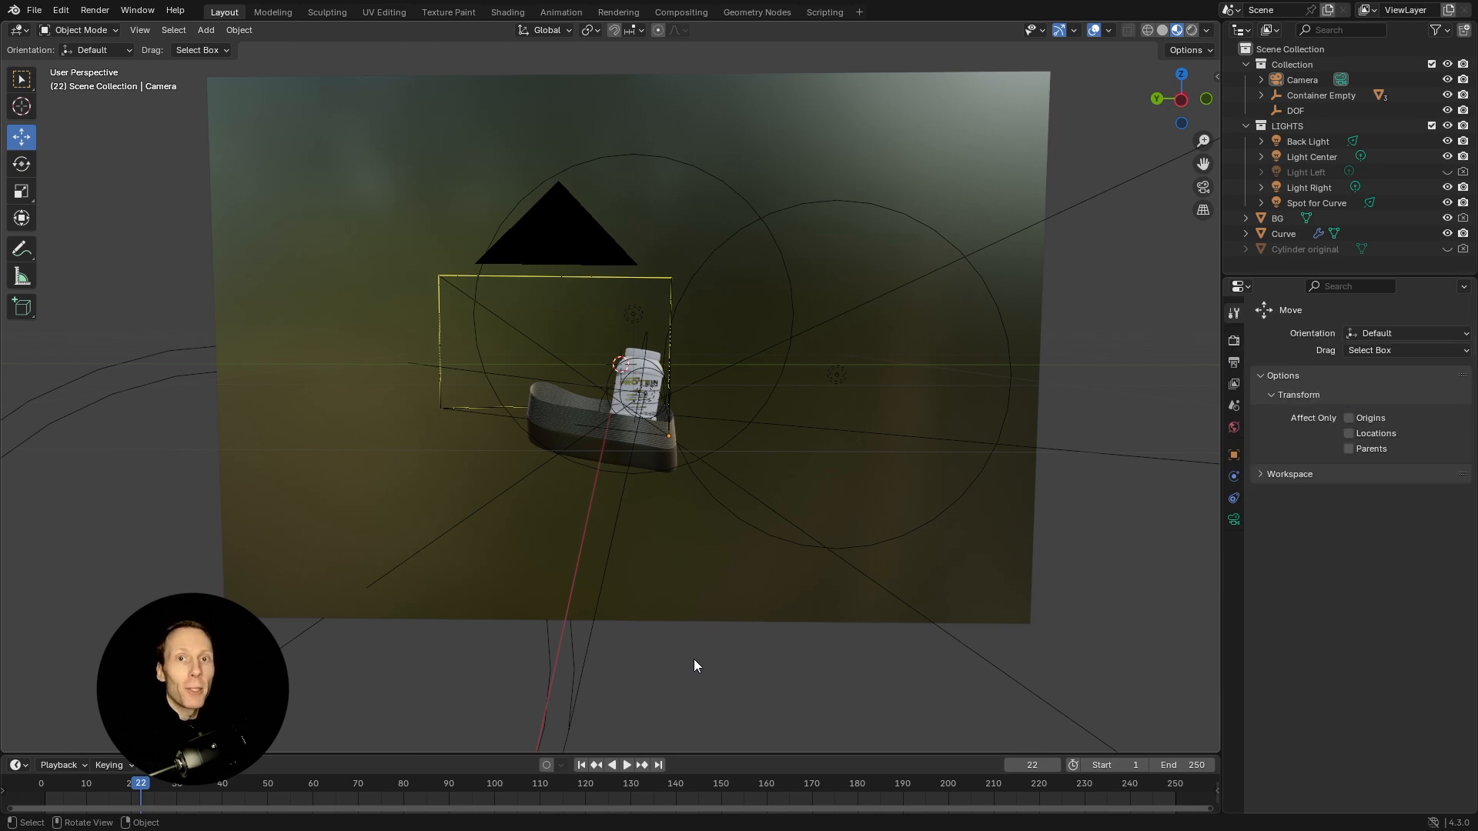
Look through the Camera and review its lens, viewport display and depth of field settings.
left_click(1301, 77)
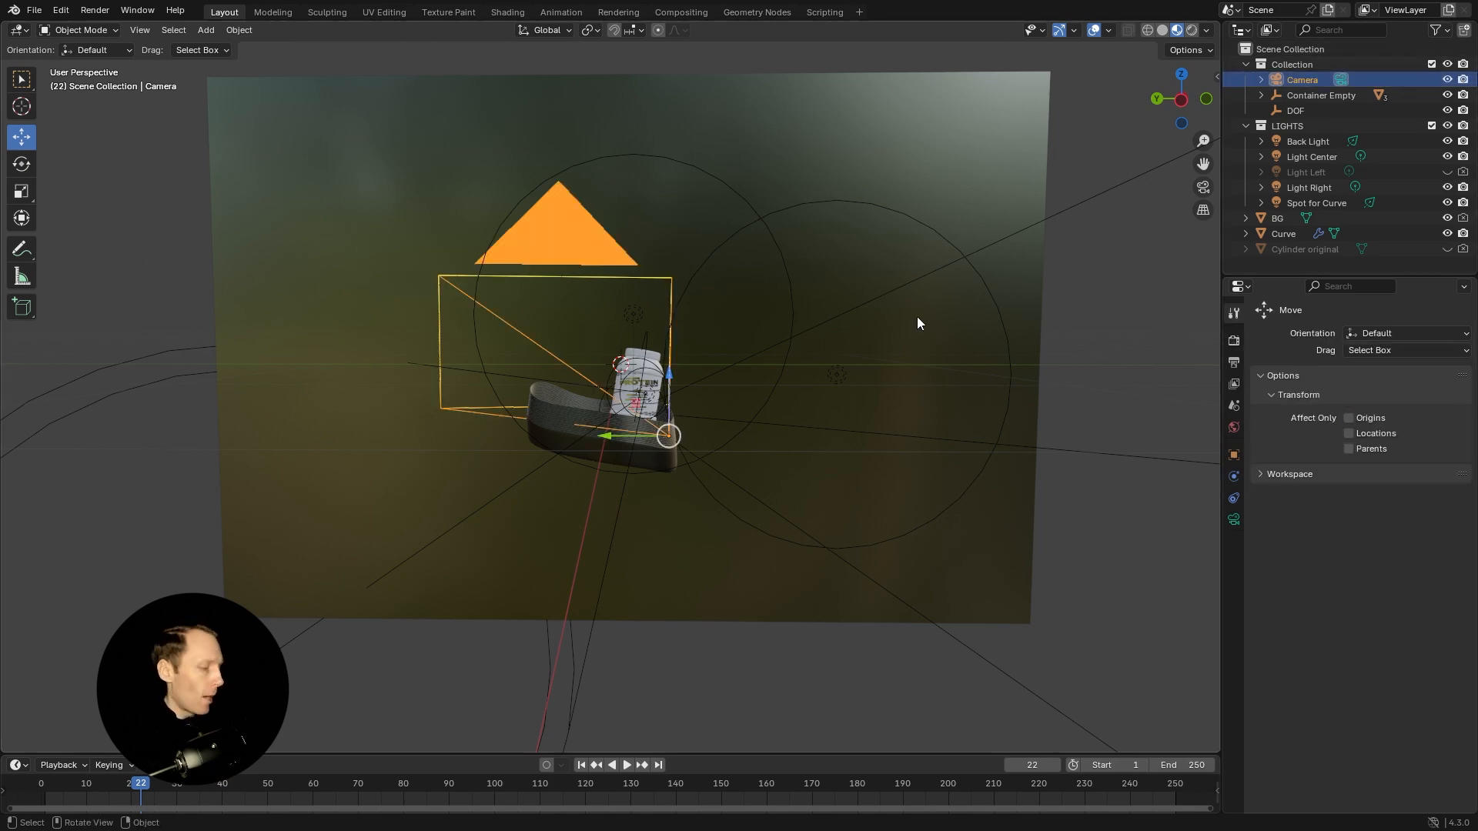
key("KP_0")
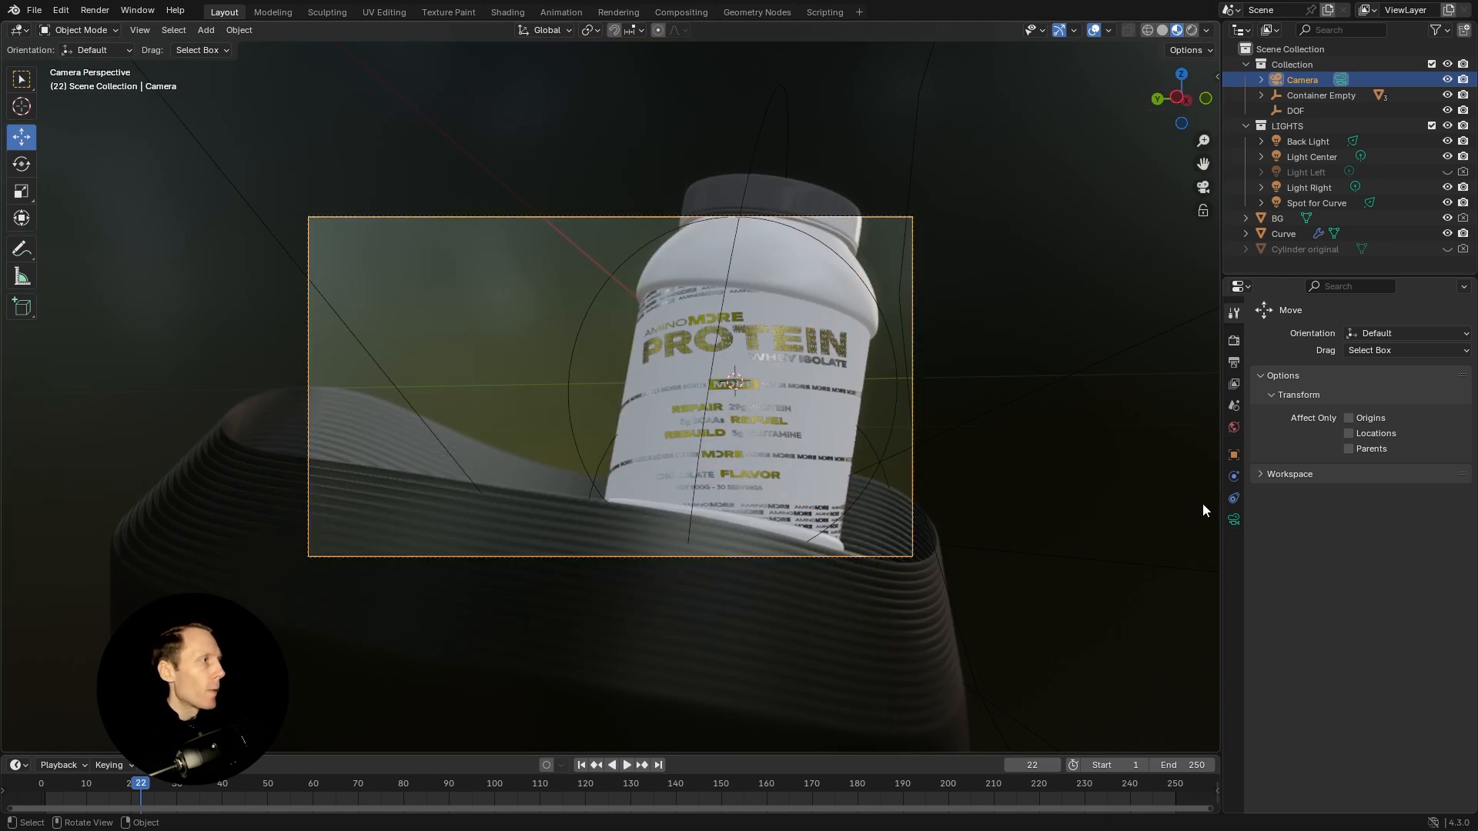
left_click(1232, 520)
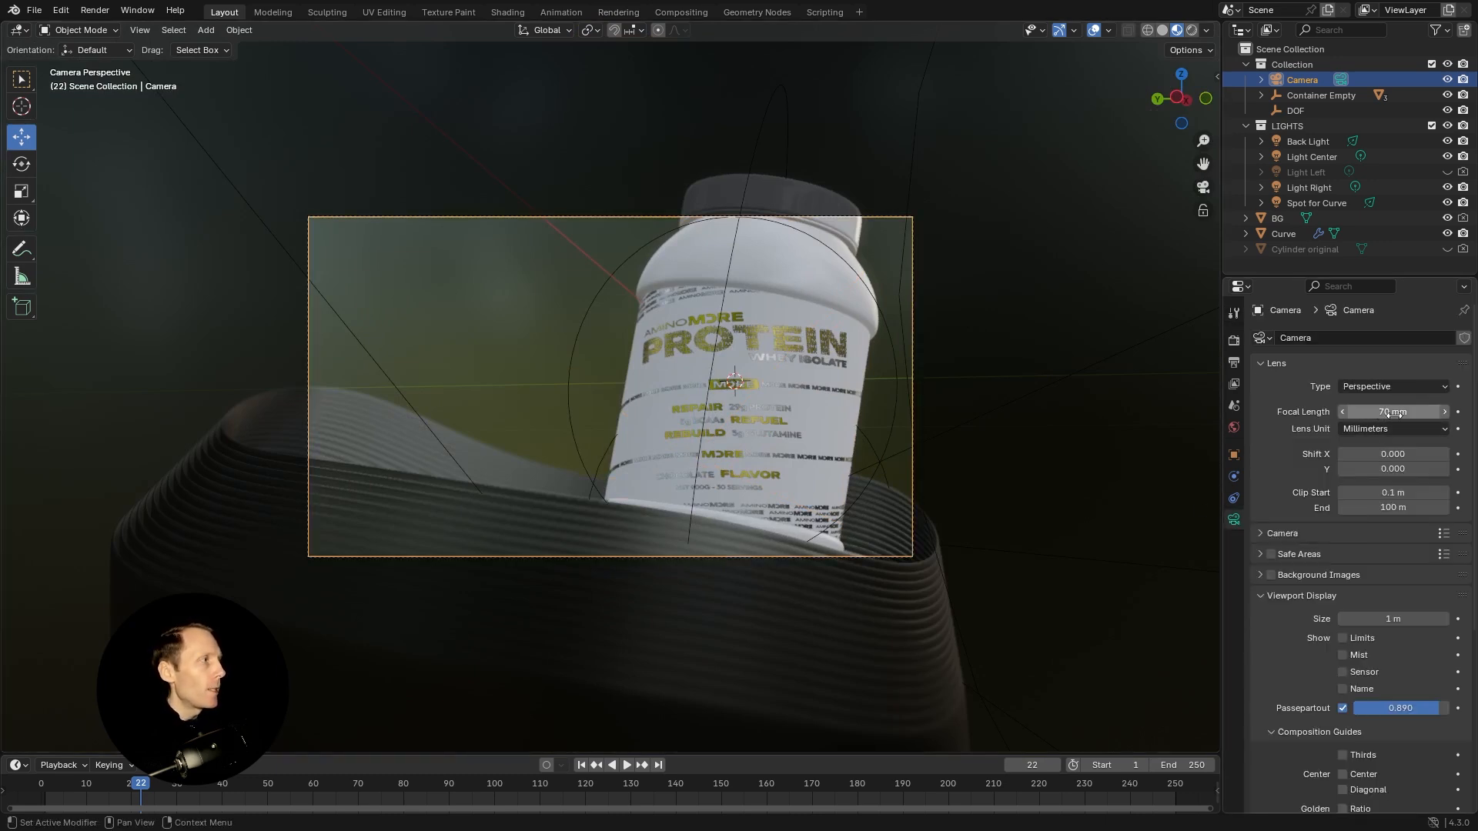
scroll(1370, 411, "down", 5)
scroll(1362, 408, "down", 2)
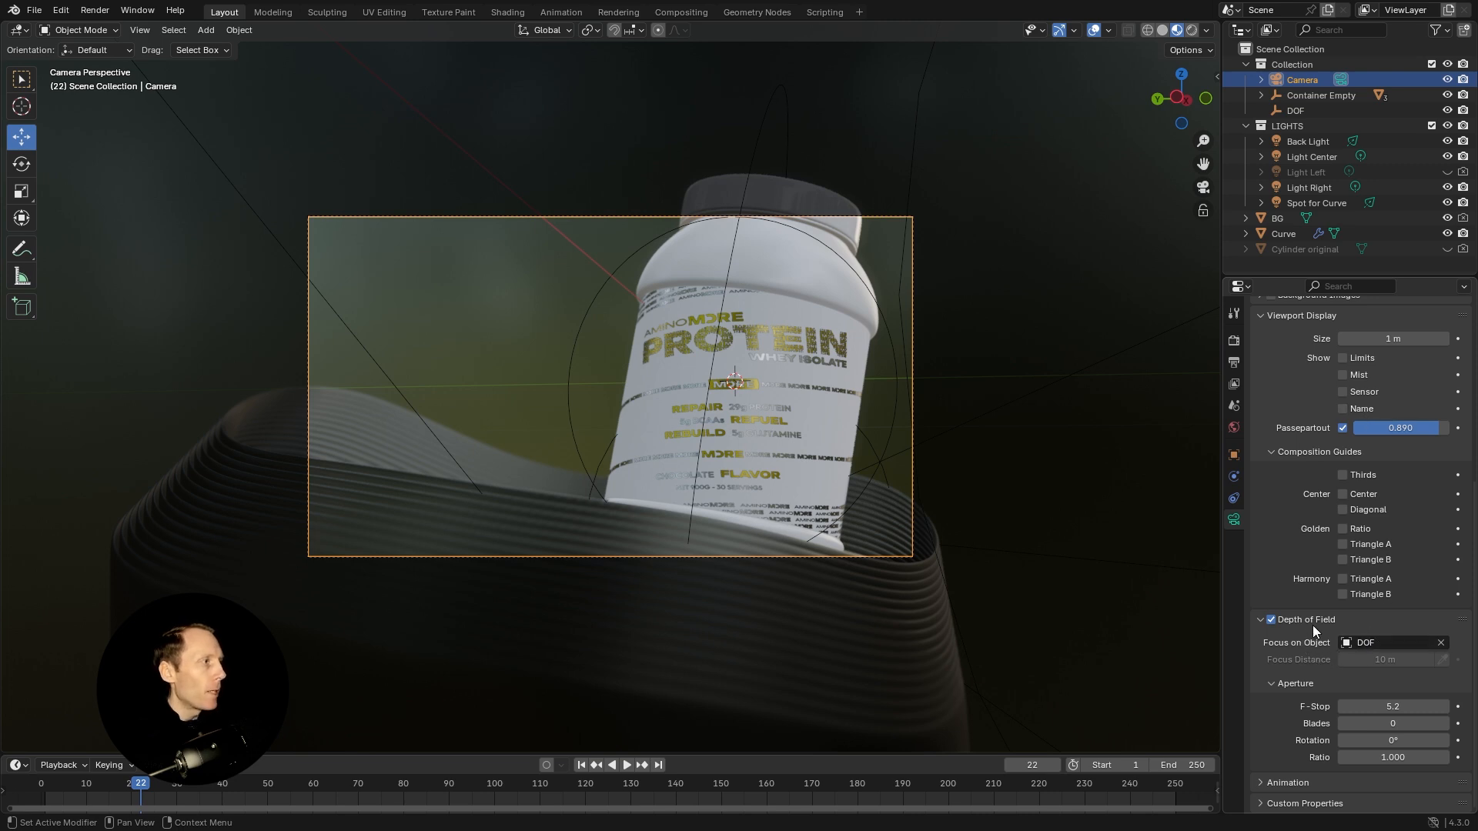
Inspect the DOF empty's position at the jar and check that it is chosen as the Camera's depth of field focus object.
left_click(1296, 113)
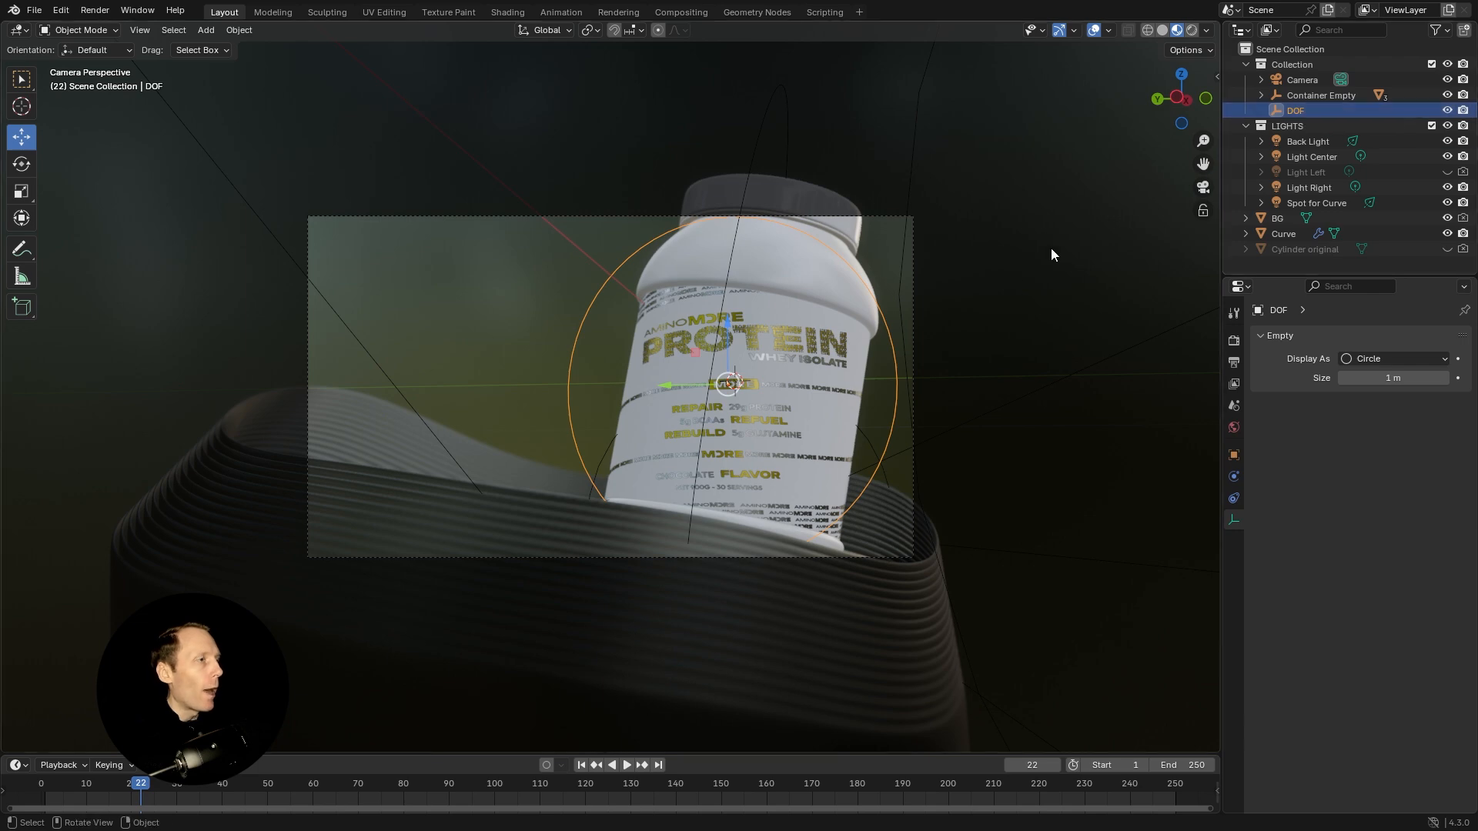
left_click_drag(1090, 313, 1021, 298)
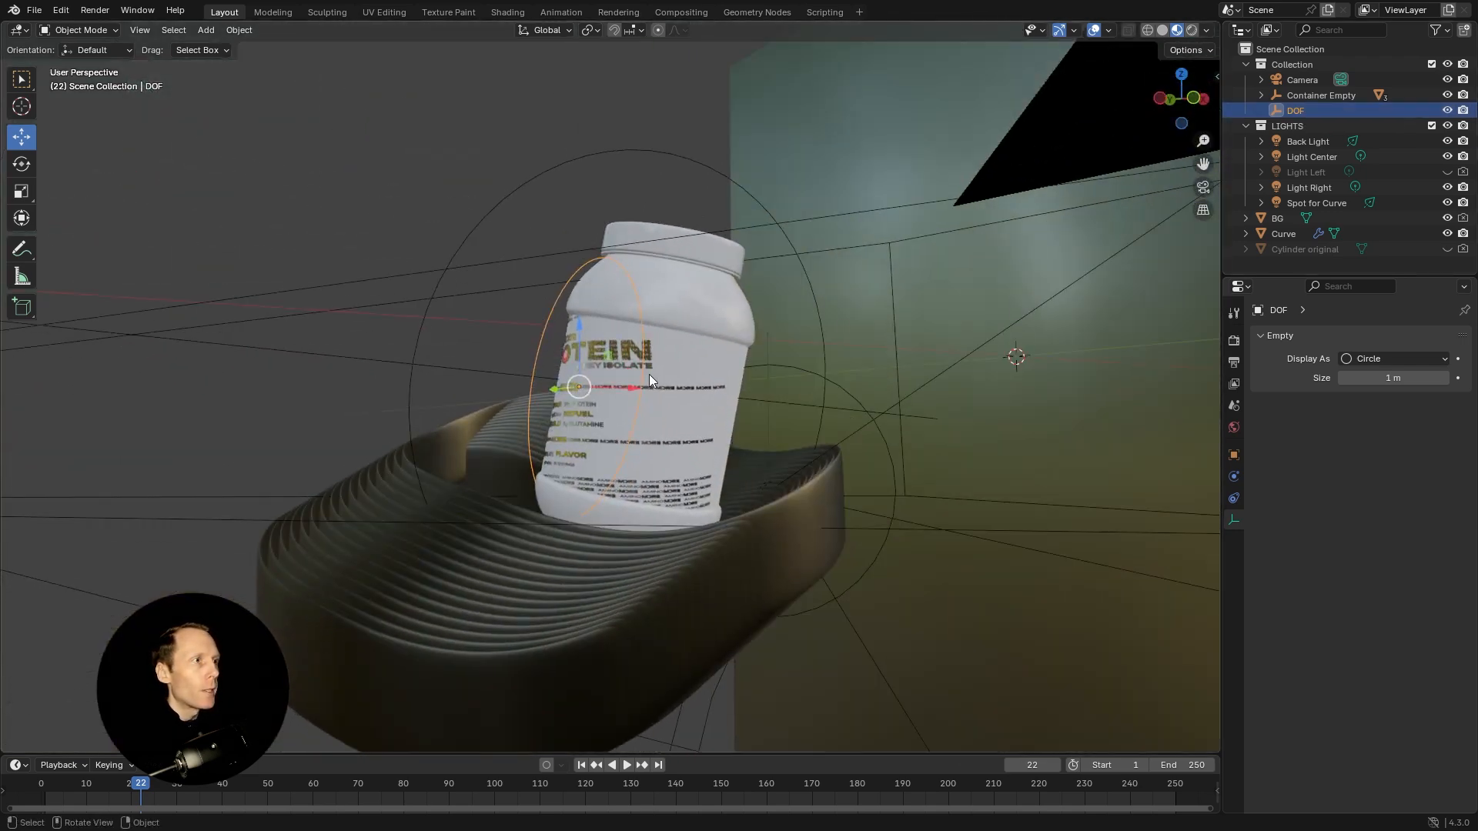
left_click(1297, 81)
scroll(1355, 542, "down", 8)
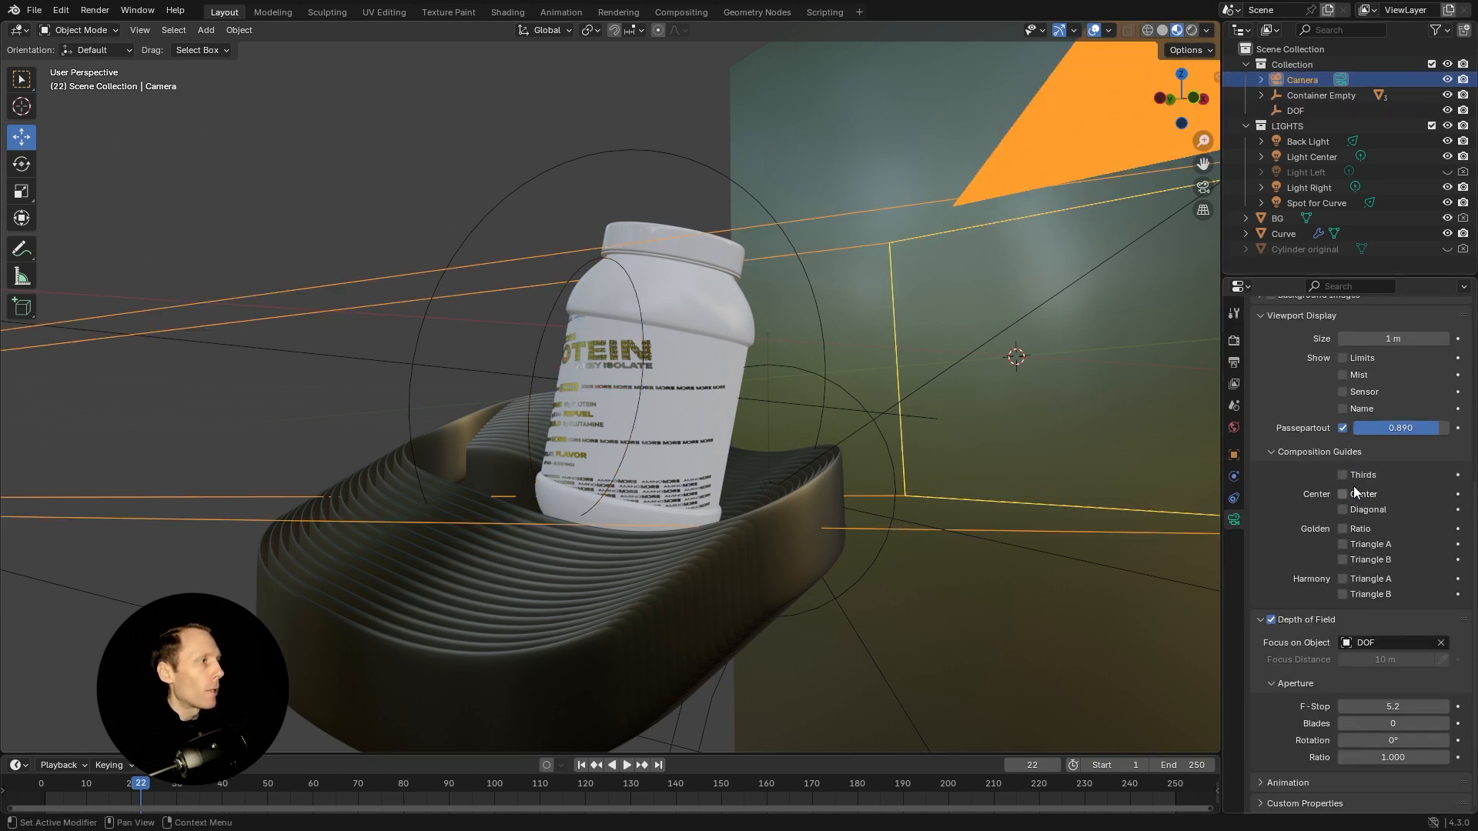
left_click(1376, 643)
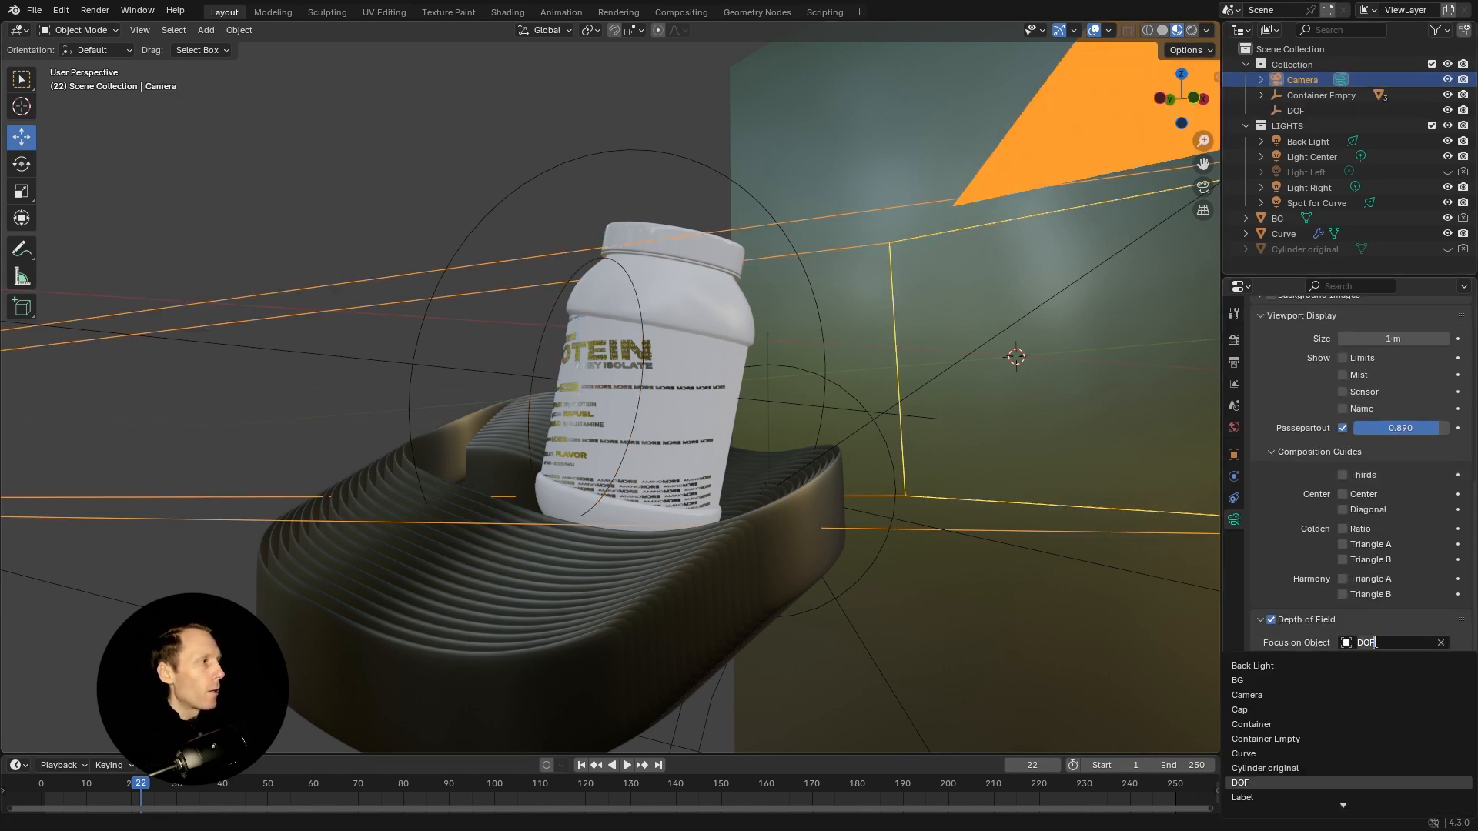
left_click(1242, 782)
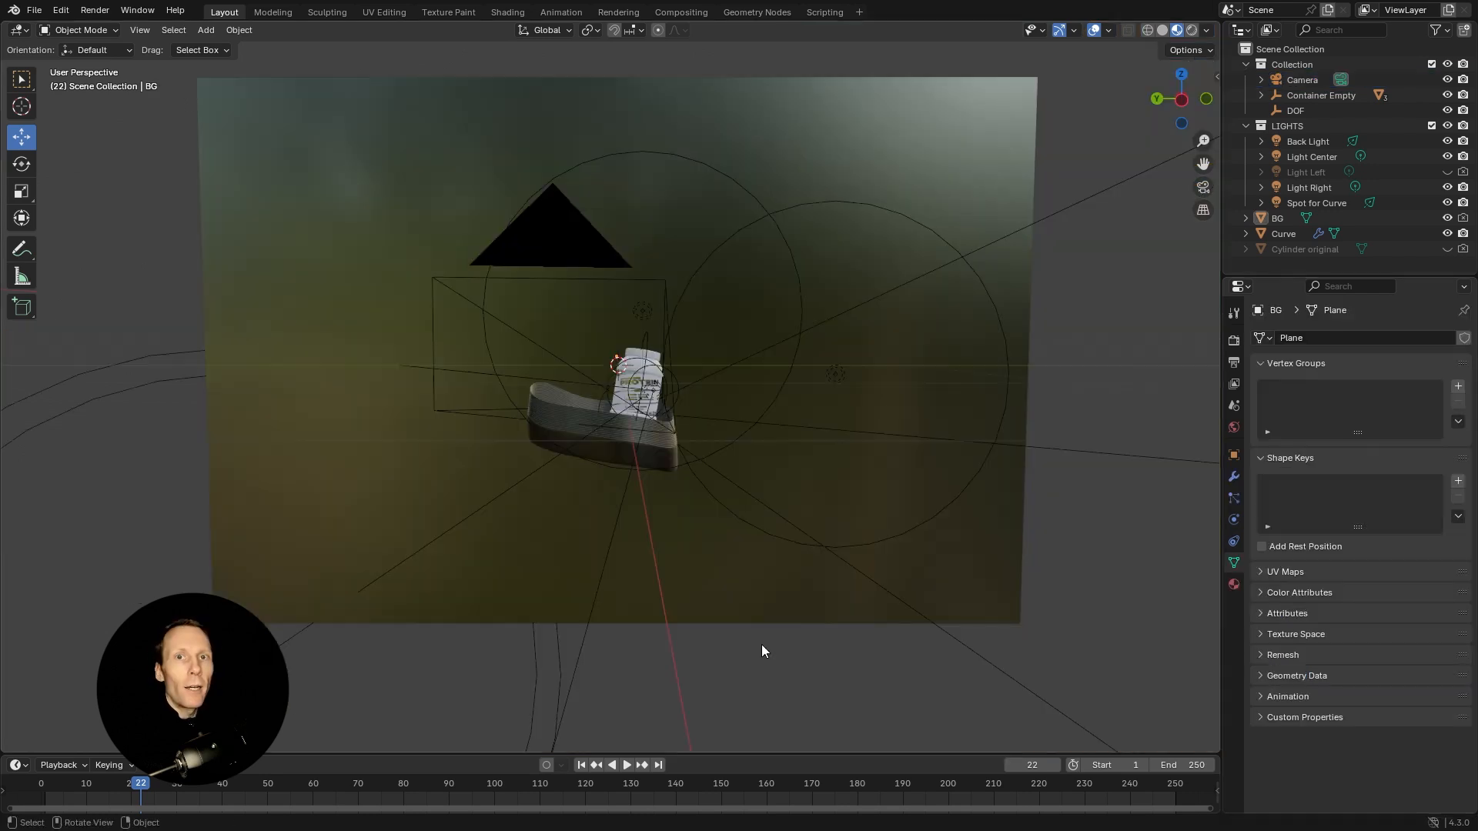
Expand Container Empty and inspect its Cap, Container and Label children, ending with the parent empty selected.
left_click(1314, 95)
left_click(1263, 95)
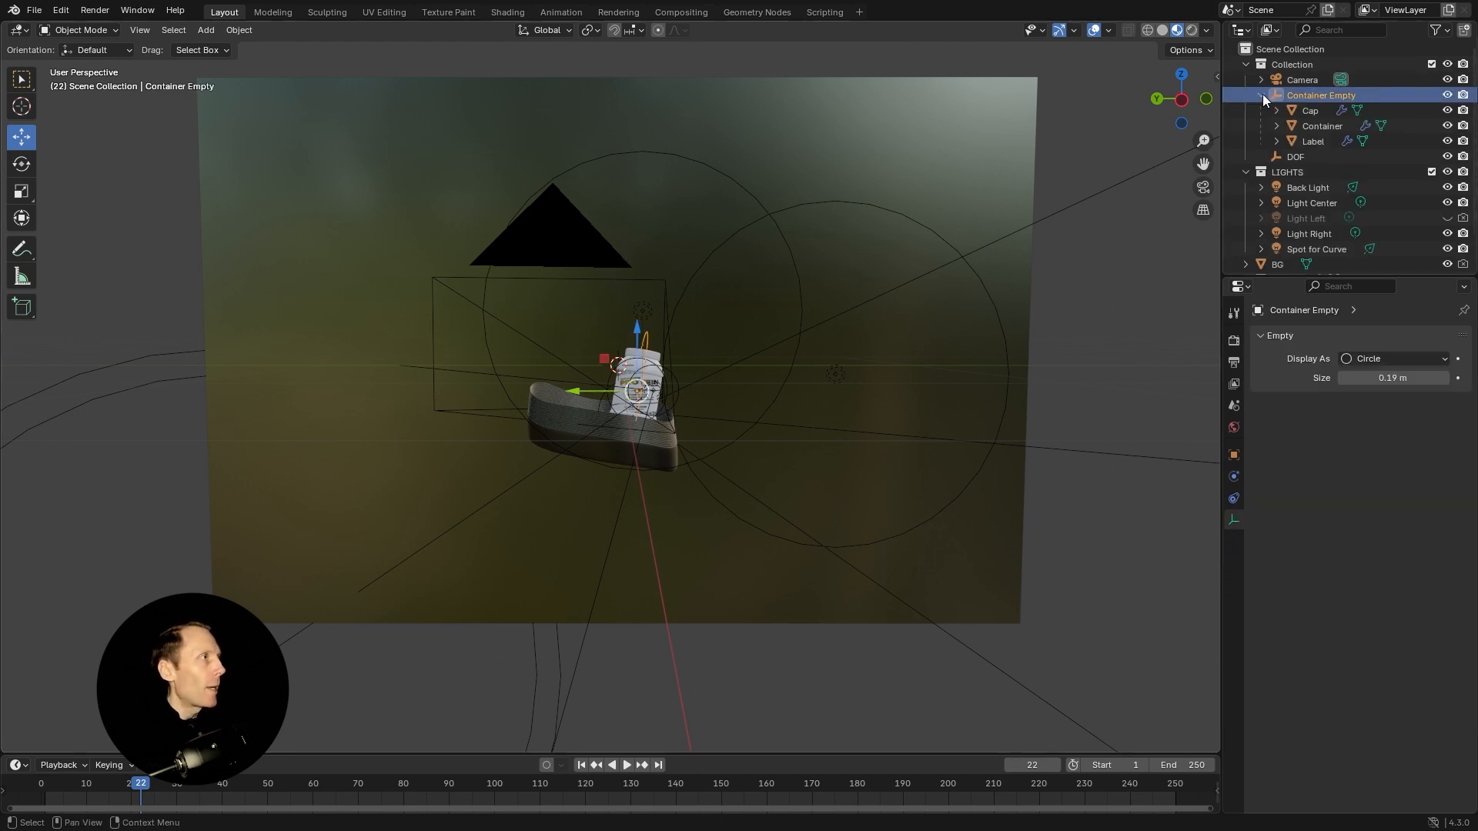
left_click(1308, 112)
left_click(1331, 126)
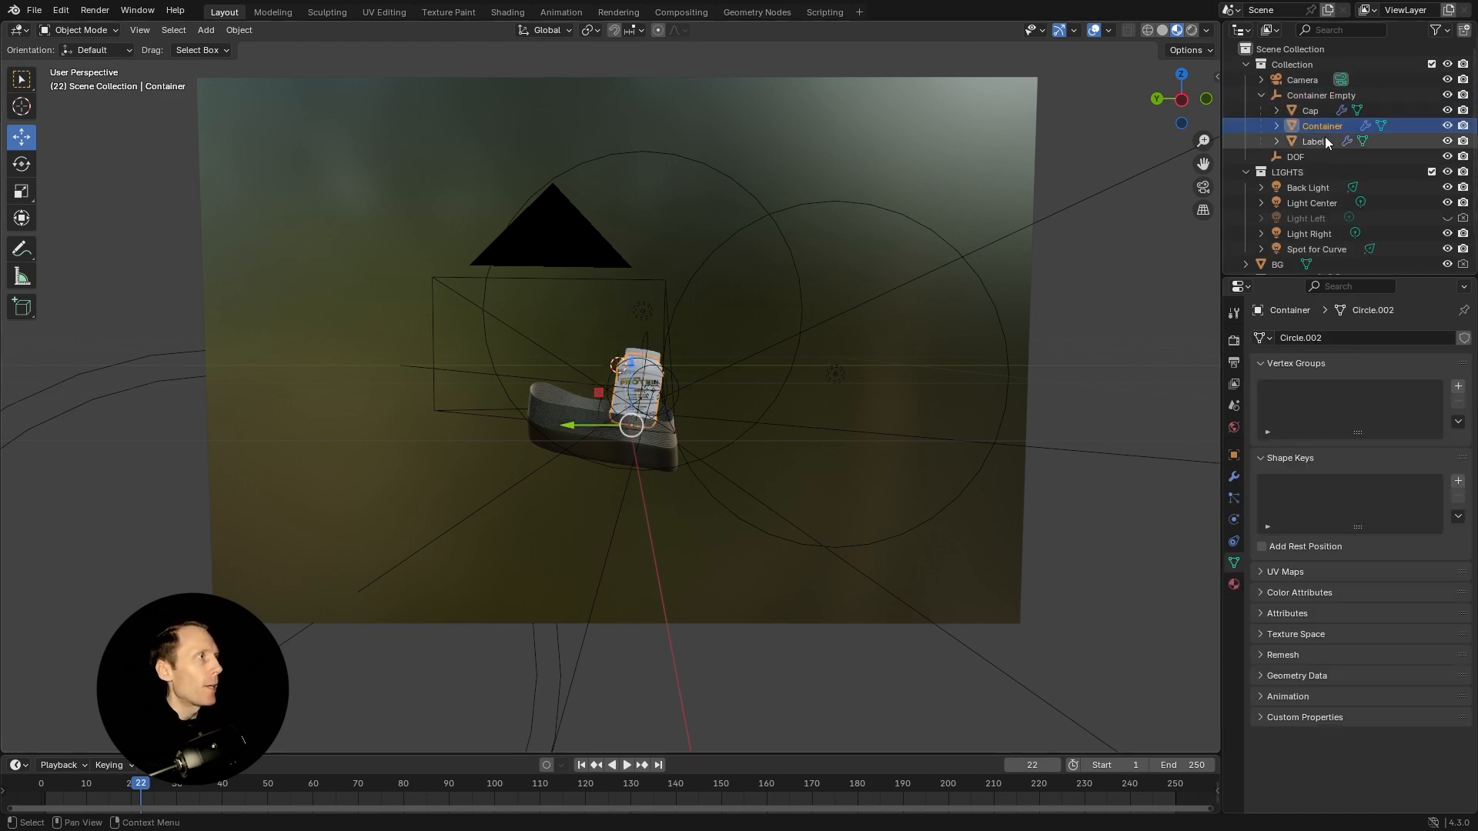
left_click(1318, 141)
left_click(1315, 95)
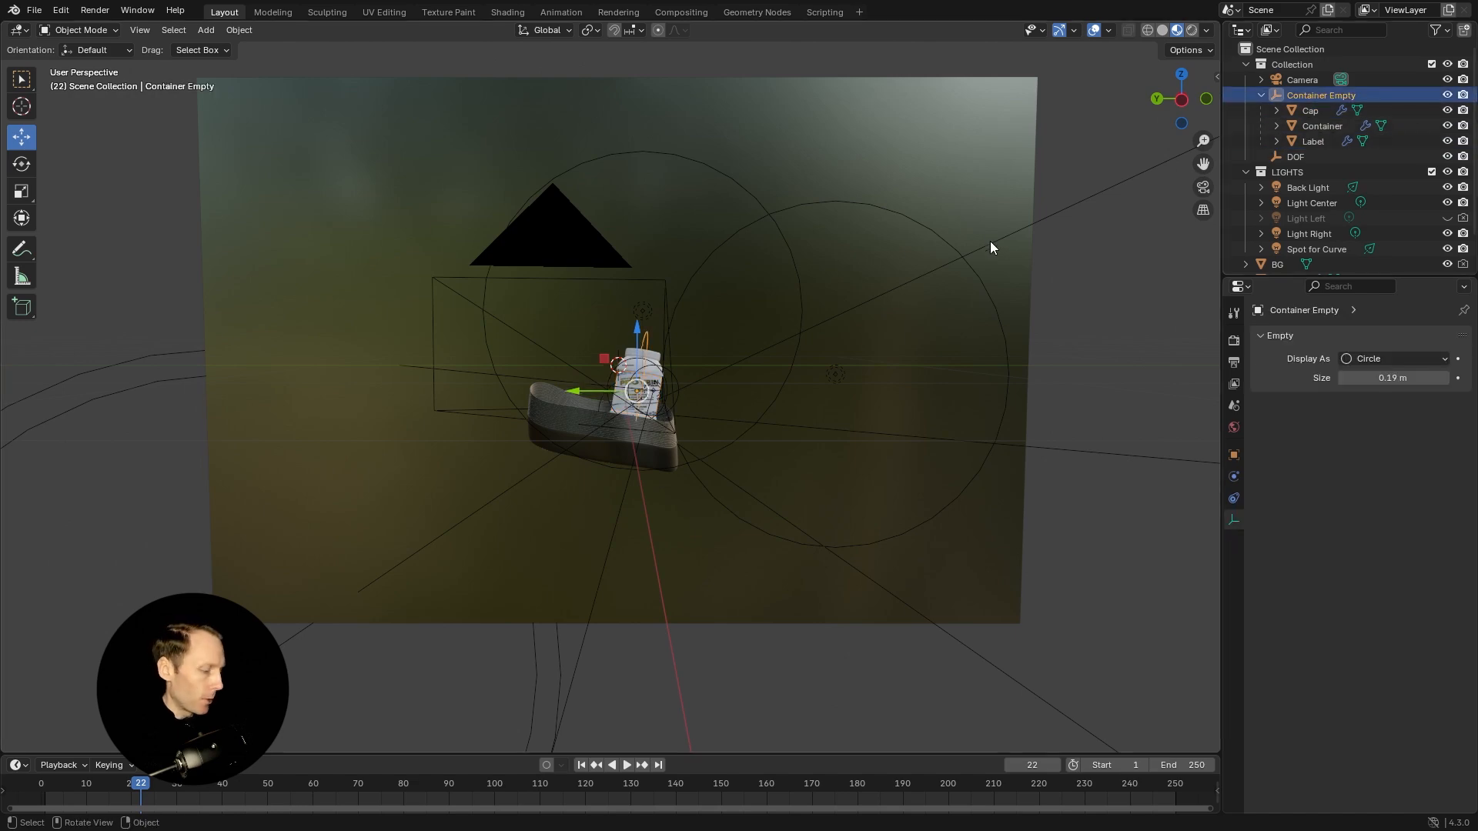
In camera view, briefly hide and restore the Container and the Label to examine each part of the jar.
key("KP_0")
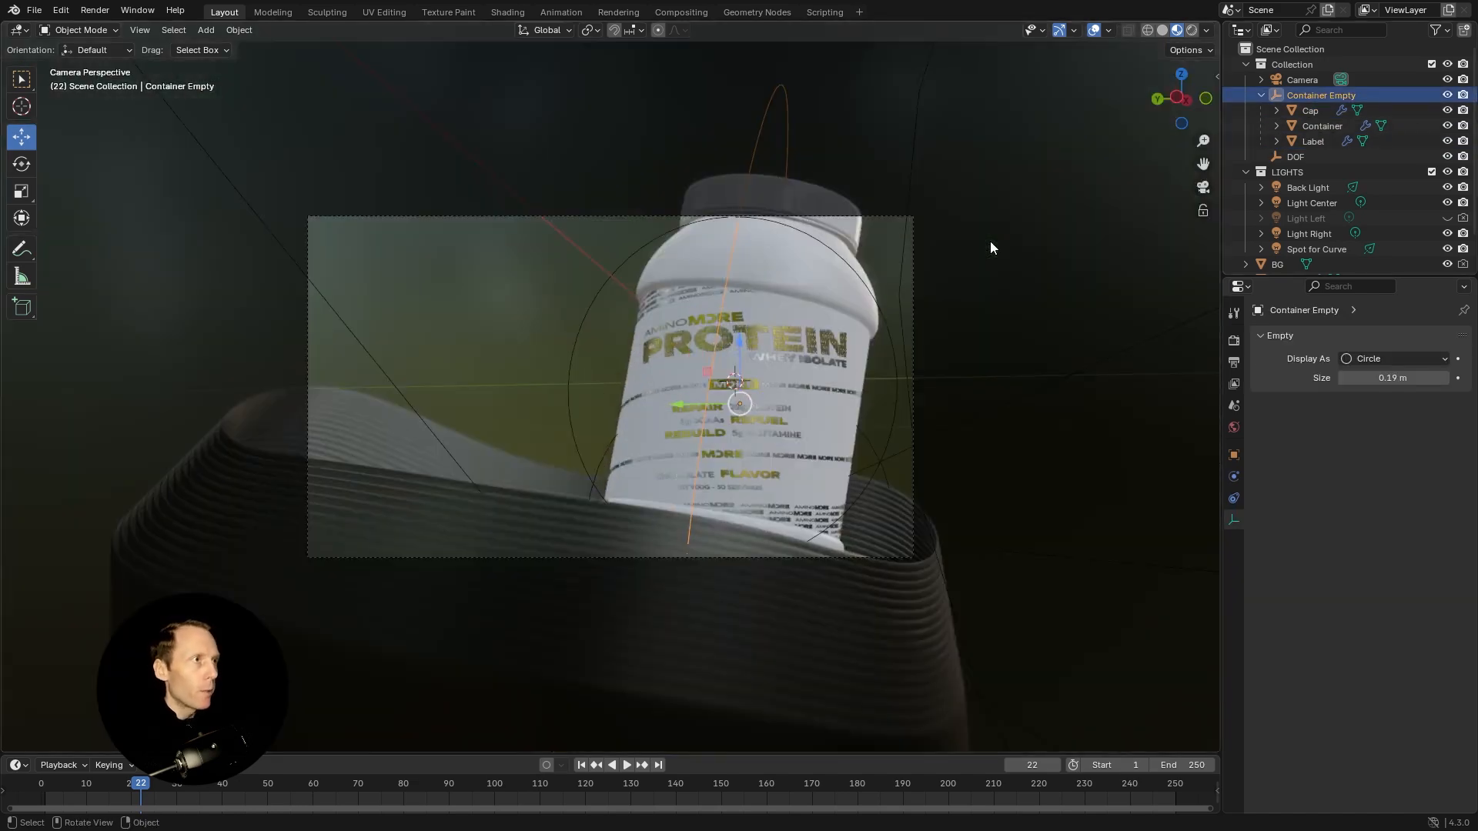
left_click(1447, 125)
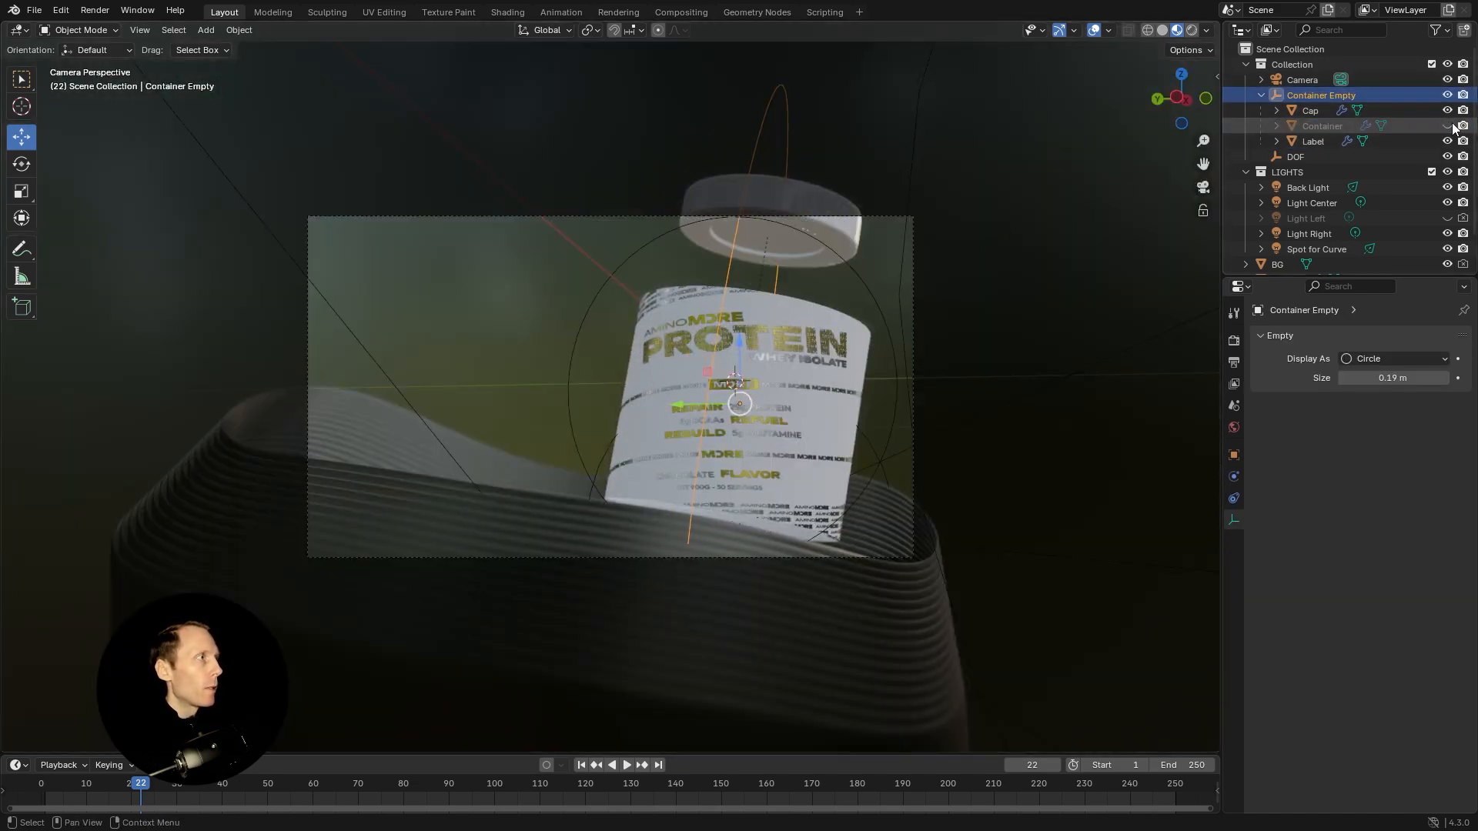
left_click(1447, 125)
left_click(1447, 141)
left_click(1447, 141)
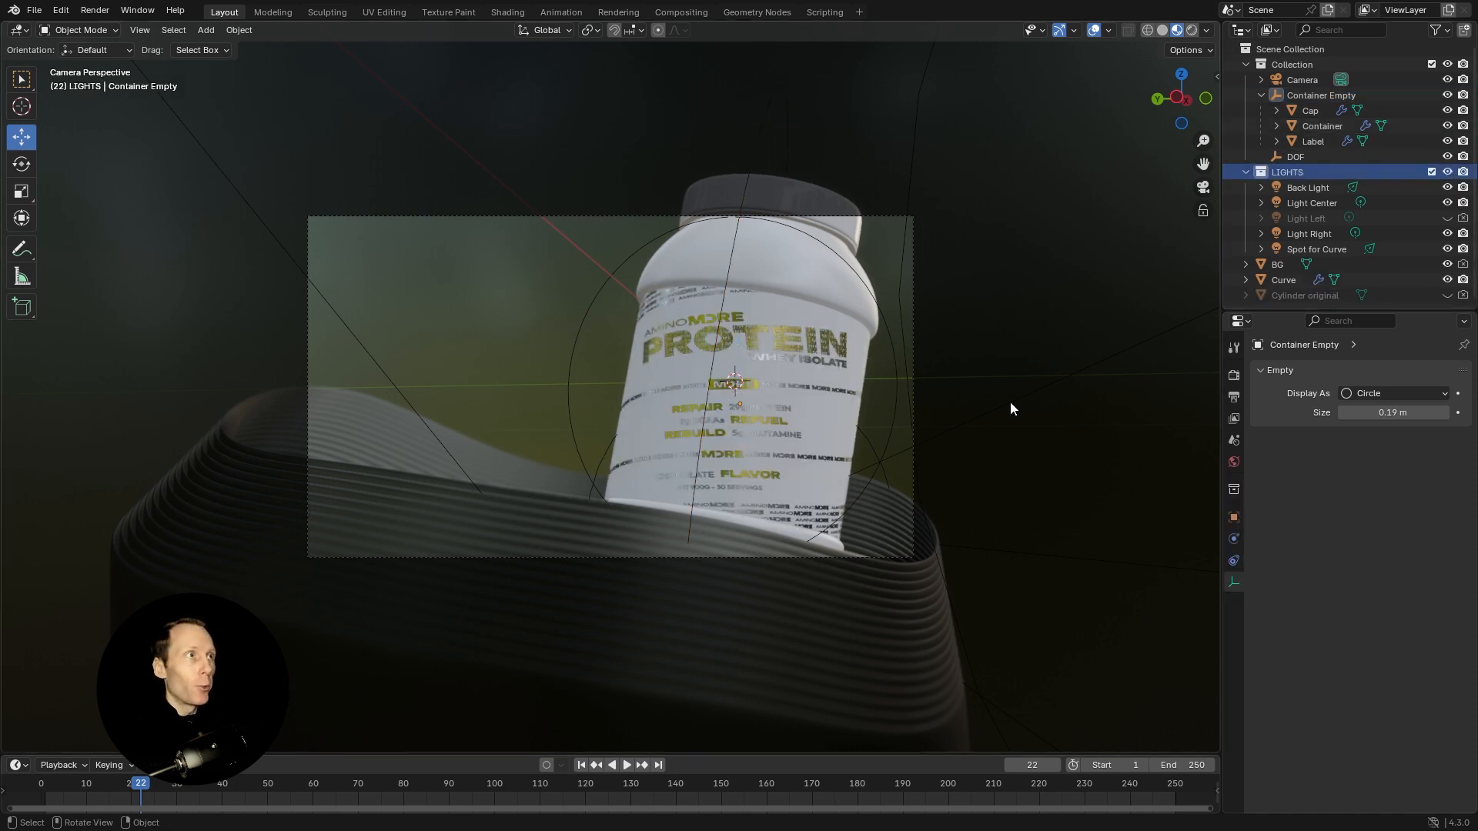
Select the BG plane and examine its placement behind the jar and its render visibility.
left_click(1283, 266)
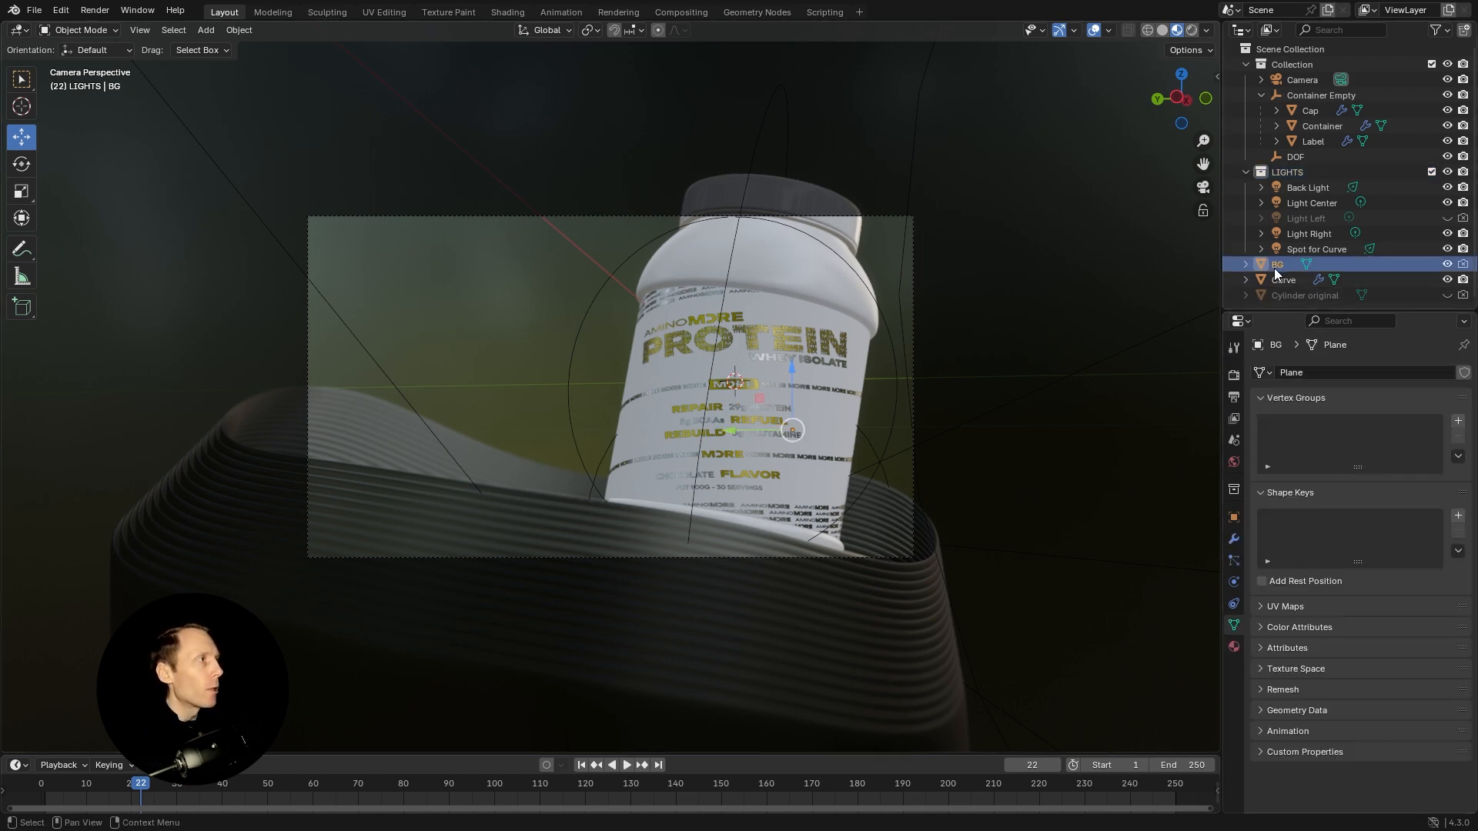
mouse_move(977, 363)
left_mouse_down()
mouse_move(1025, 328)
mouse_move(985, 351)
left_mouse_up()
scroll(985, 350, "down", 7)
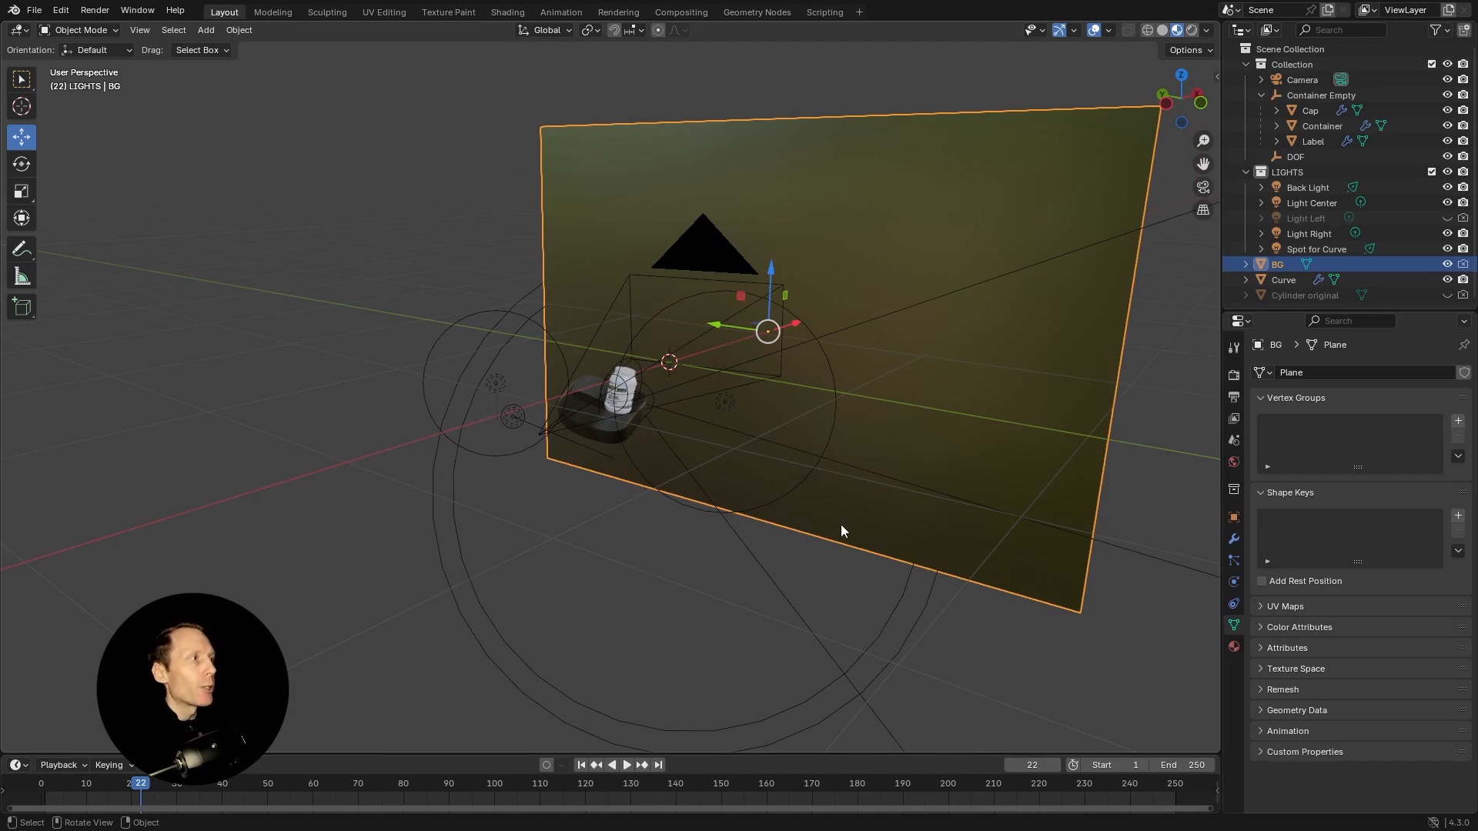
left_click(1463, 264)
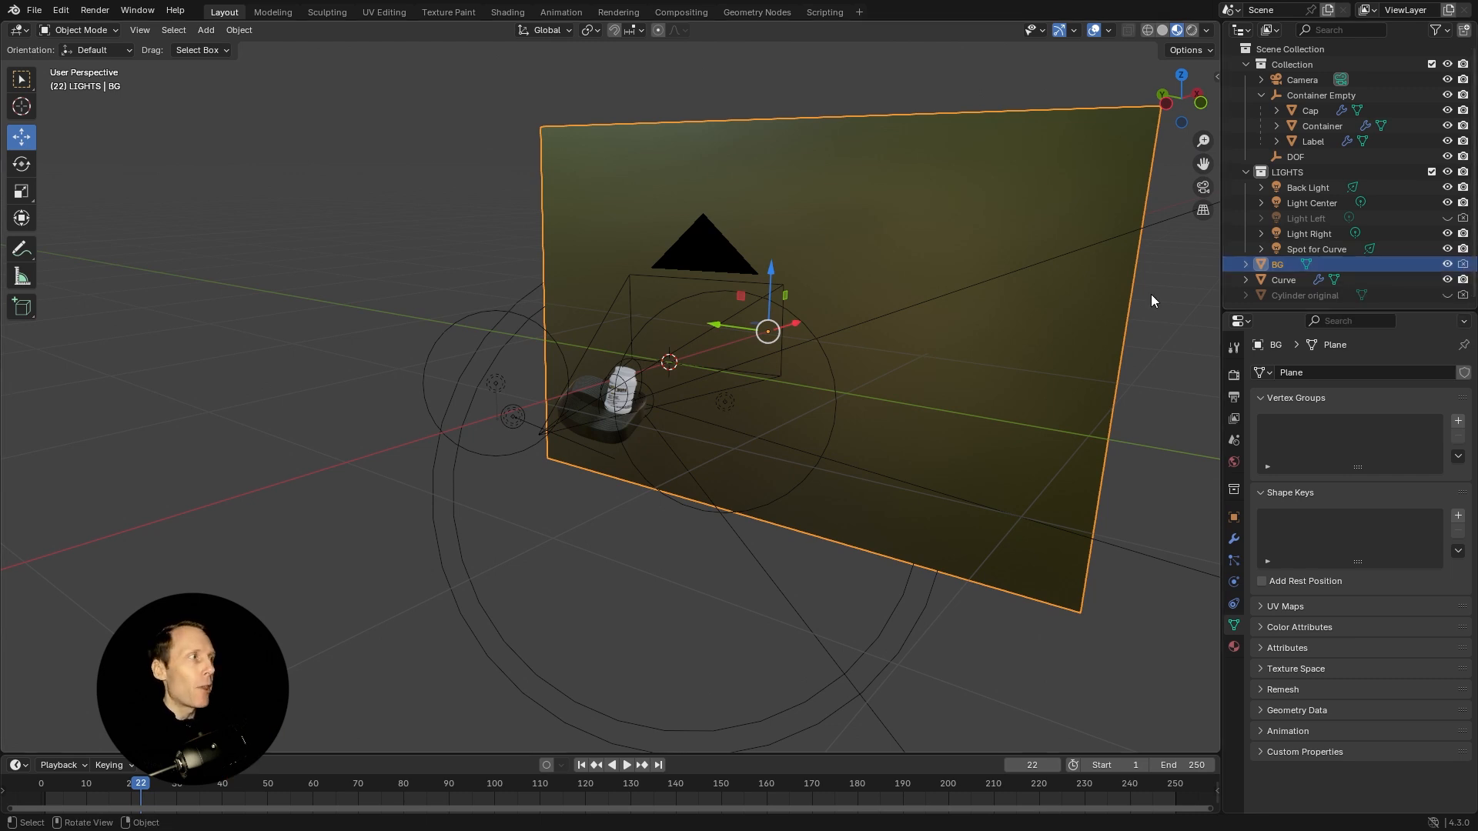
Review the render sampling settings and the Film section's Transparent option.
left_click(1234, 377)
scroll(1352, 412, "down", 4)
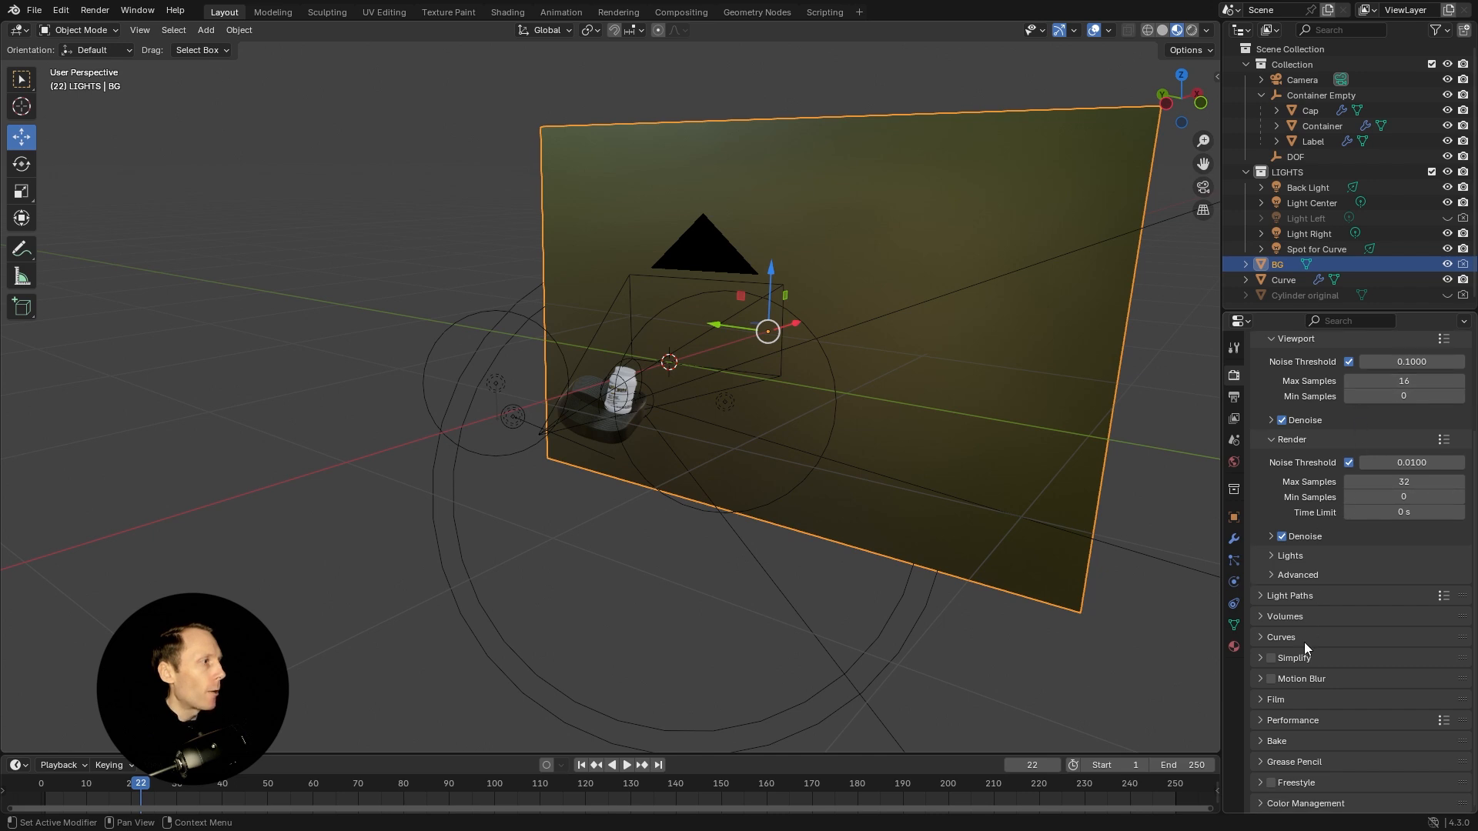
left_click(1259, 698)
scroll(1339, 548, "down", 5)
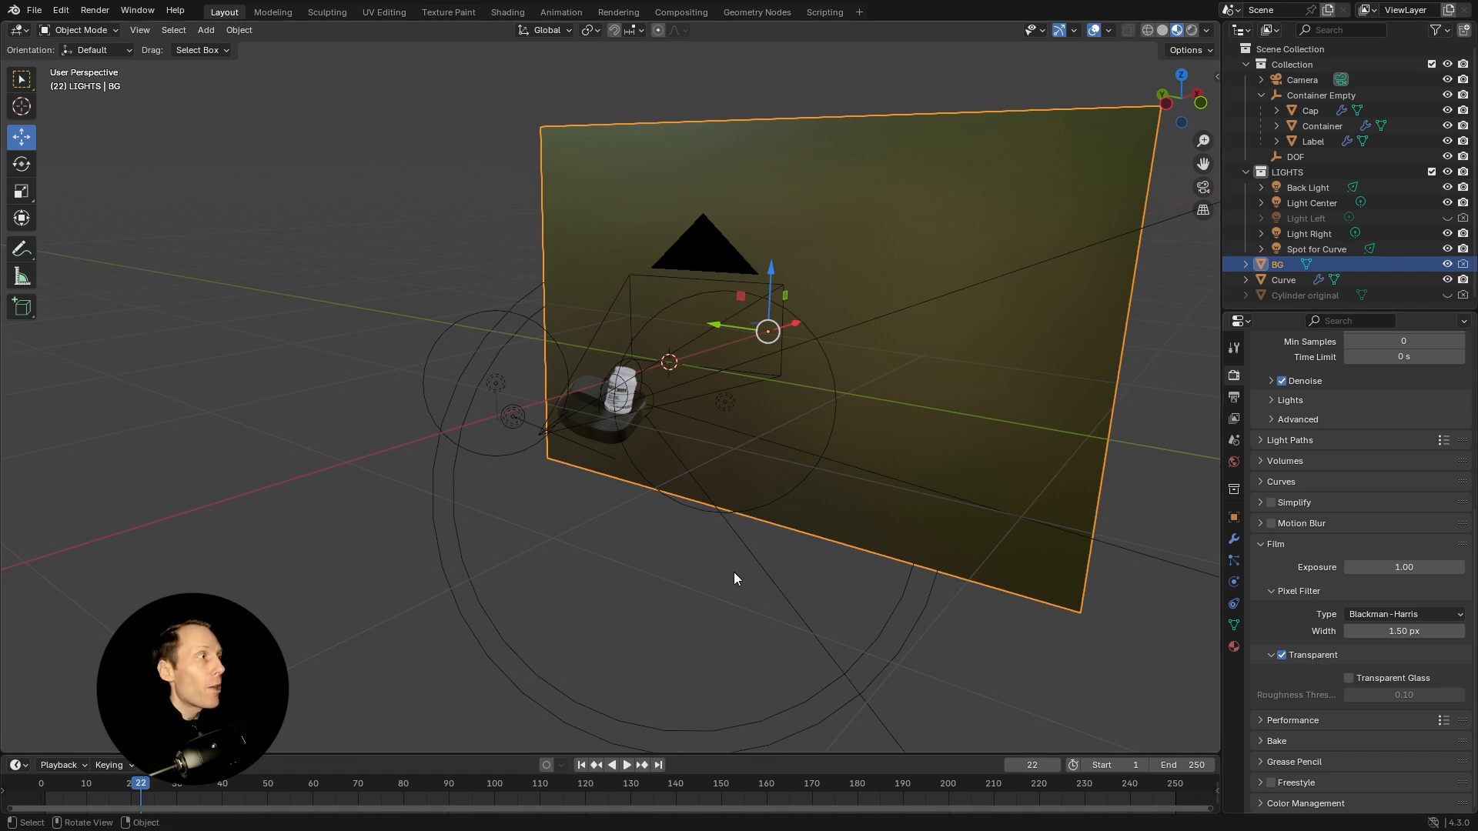
Frame the ribbed Curve object in the view and review its modifier stack.
left_click(1281, 280)
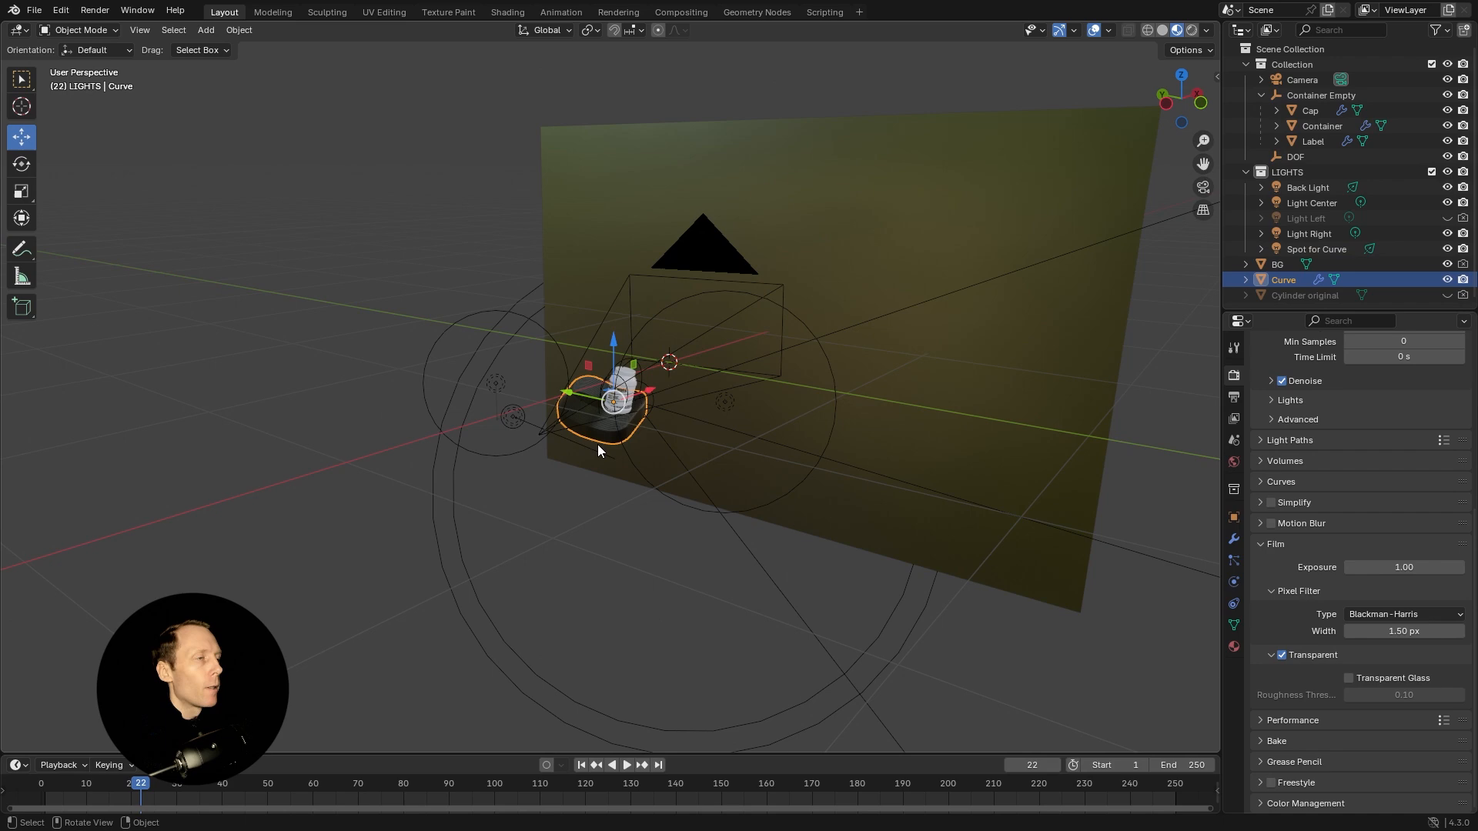
key("KP_Decimal")
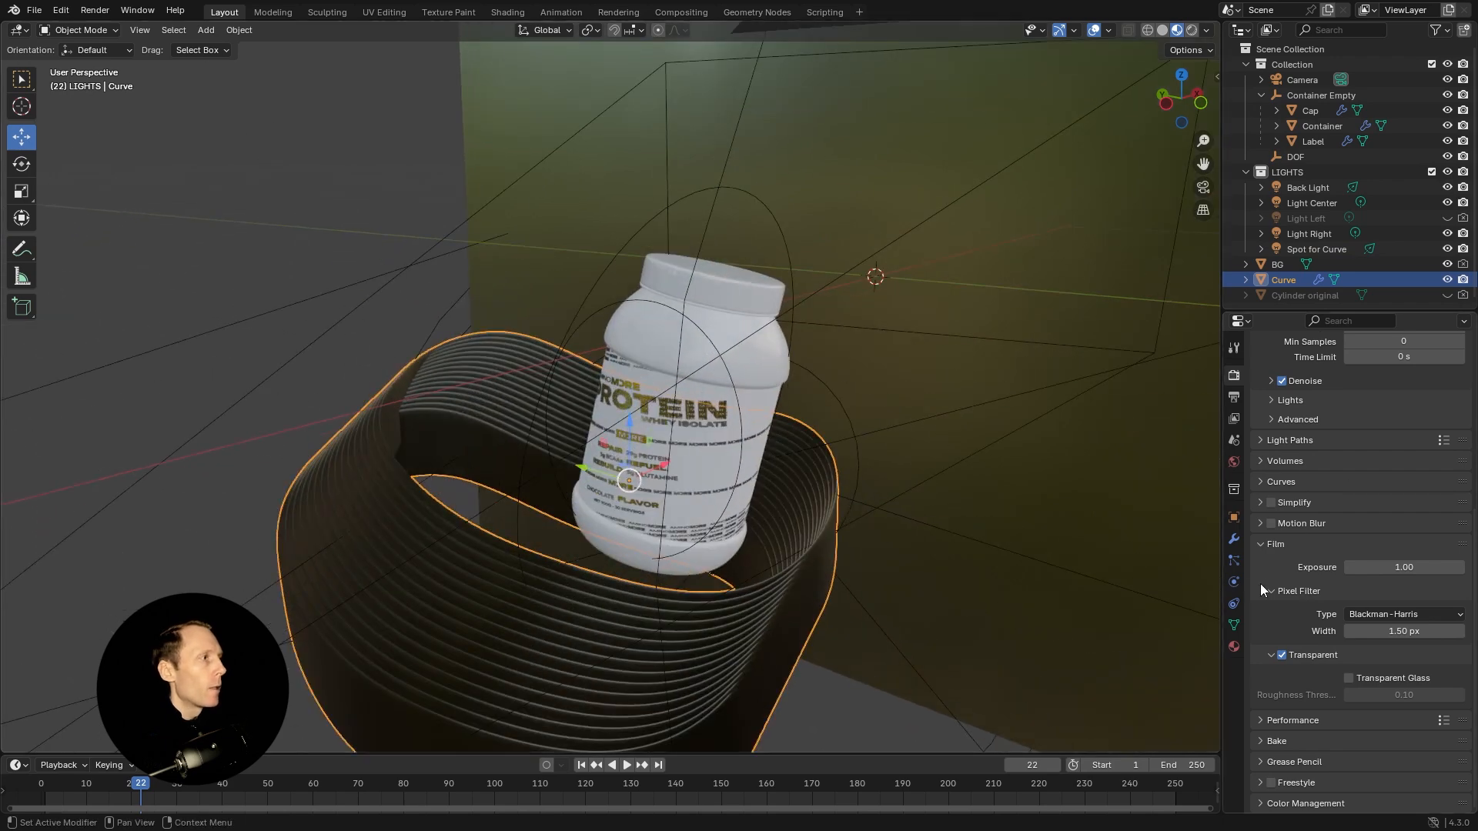
left_click(1233, 539)
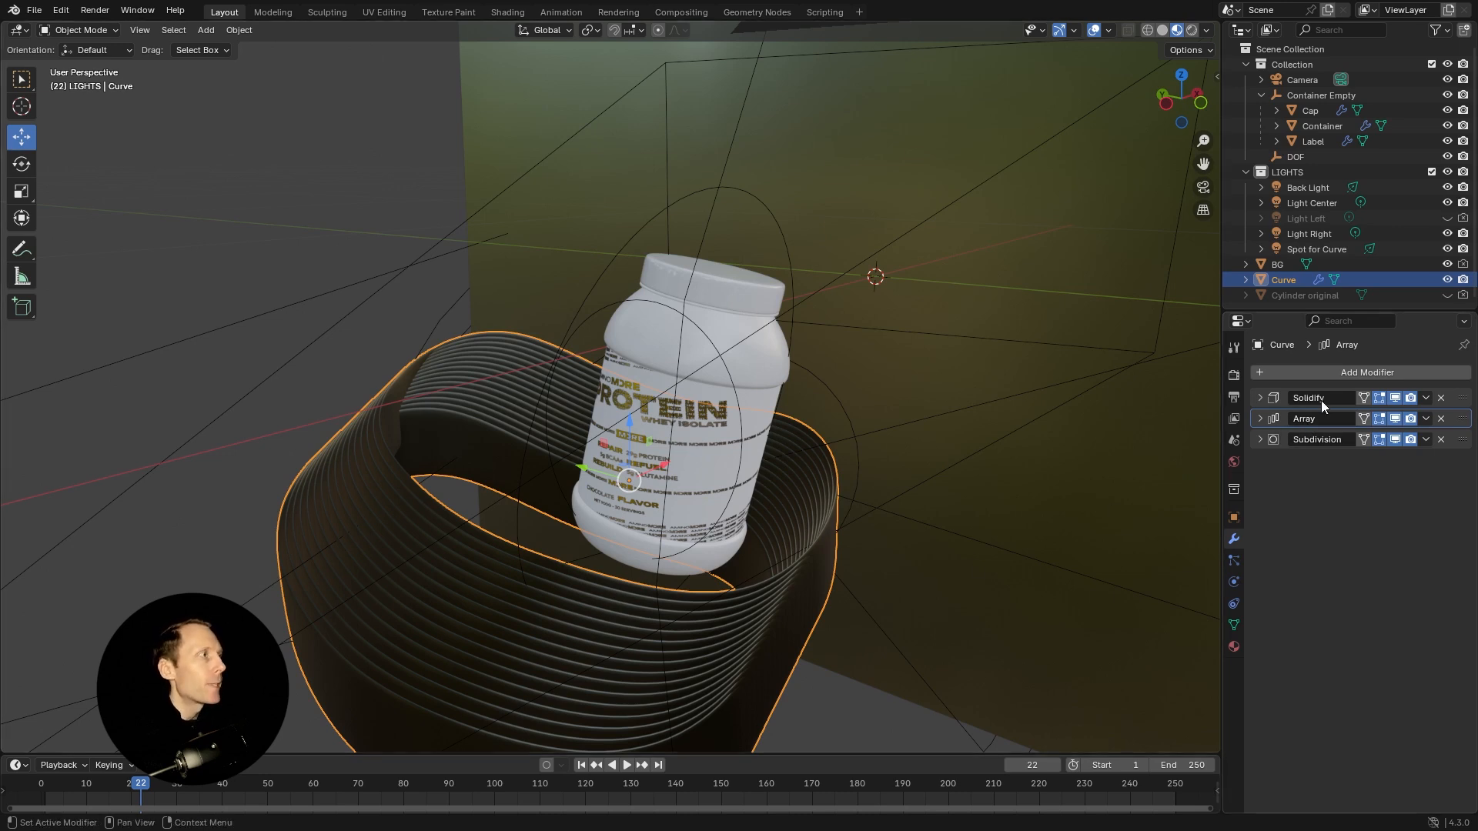
Hide Curve, unhide Cylinder original and examine its wavy band mesh in Edit Mode.
left_click(1448, 281)
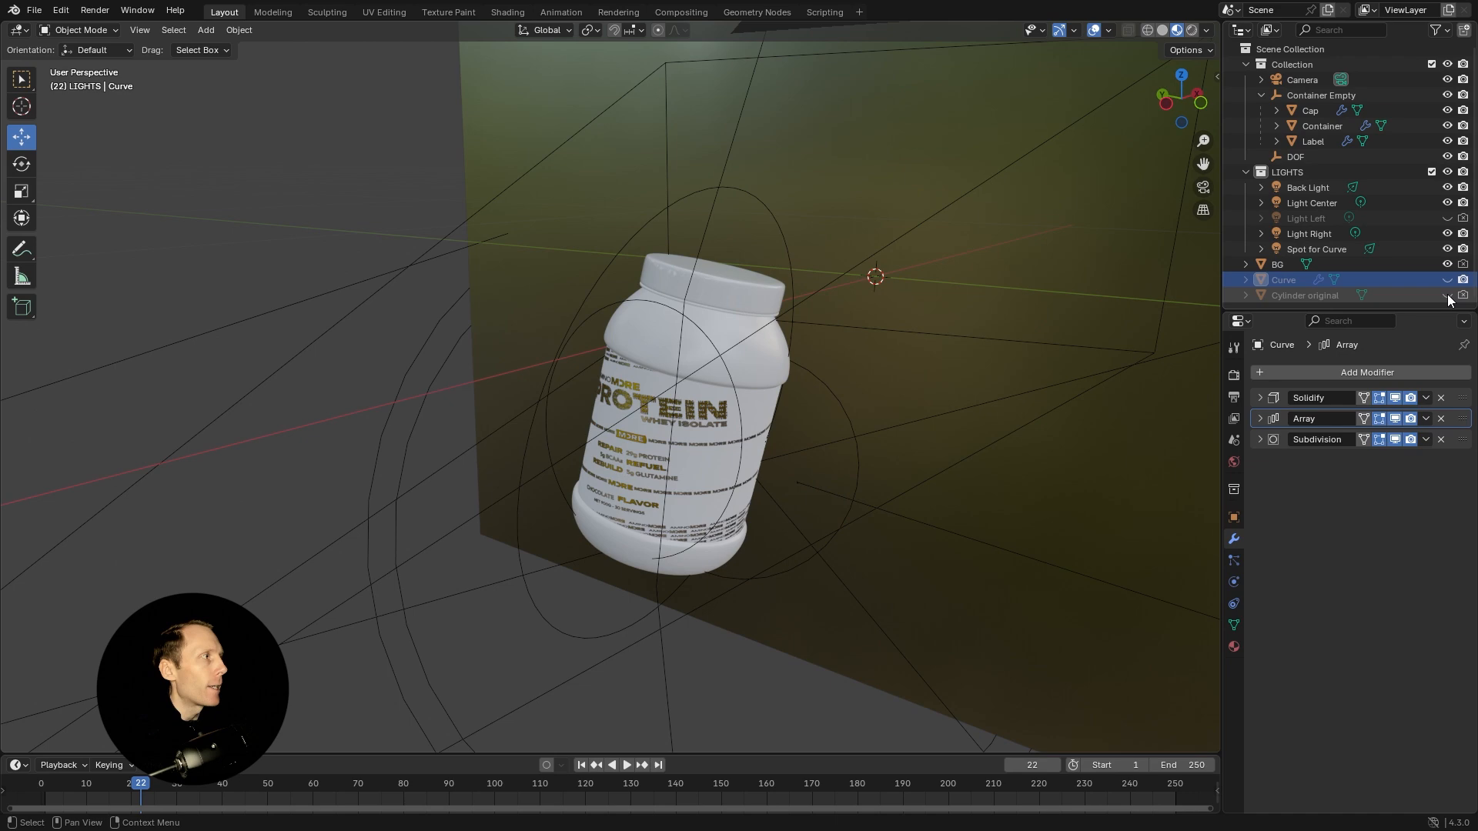
left_click(1448, 295)
left_click(725, 638)
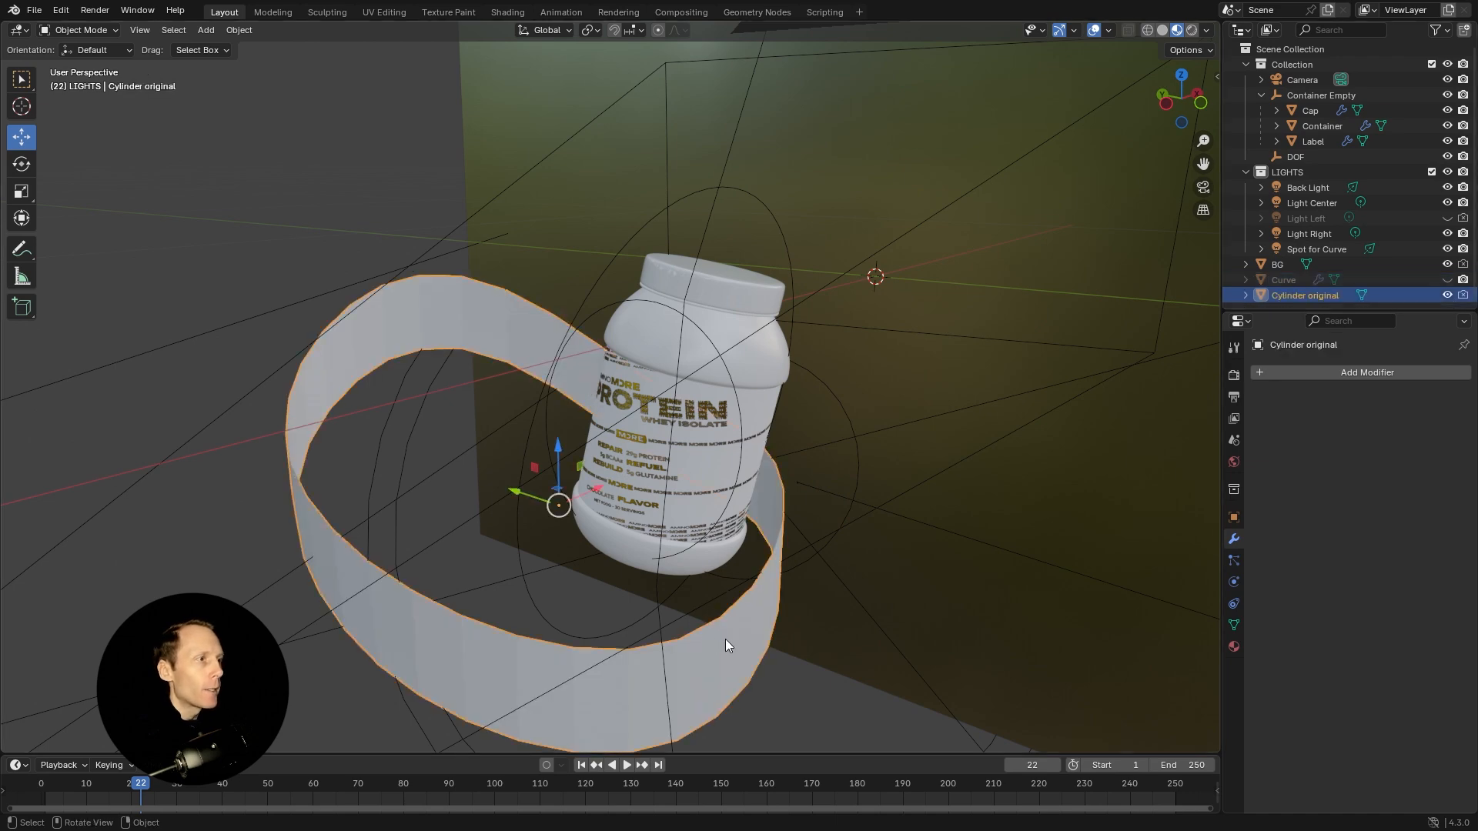
key("Tab")
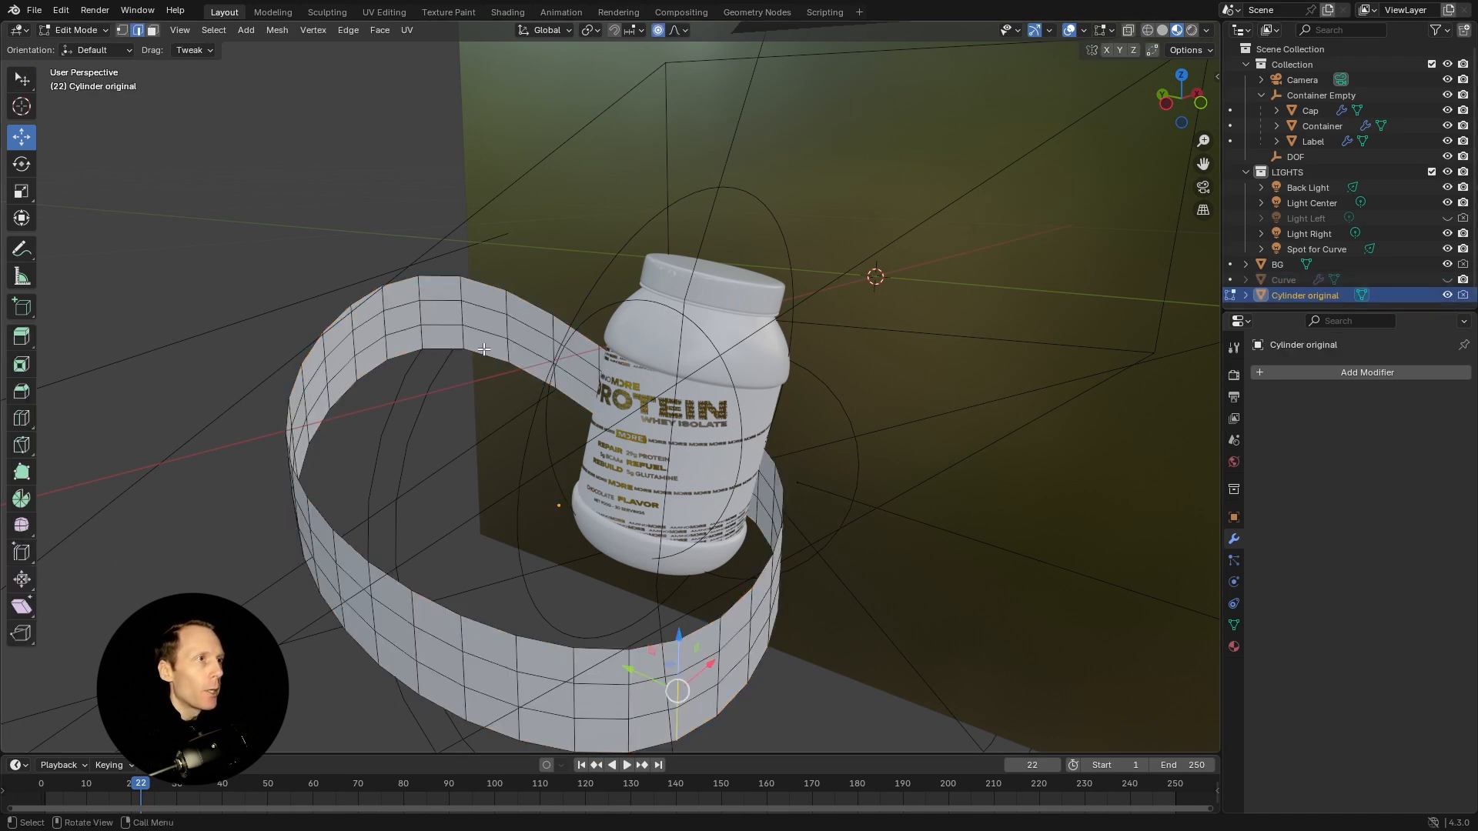
left_click_drag(424, 581, 531, 561)
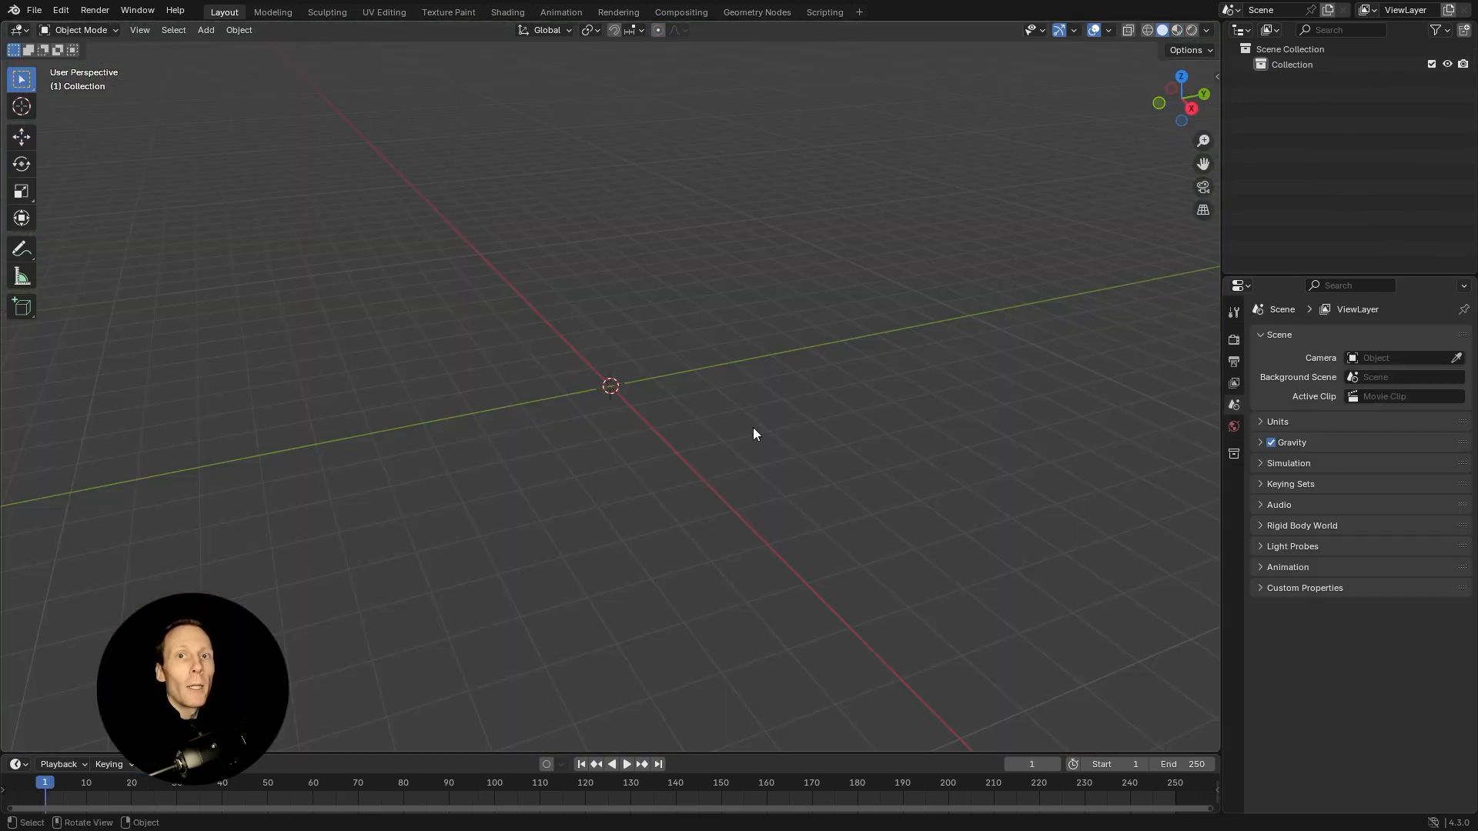
Add a cylinder mesh to the empty scene.
key("shift+a")
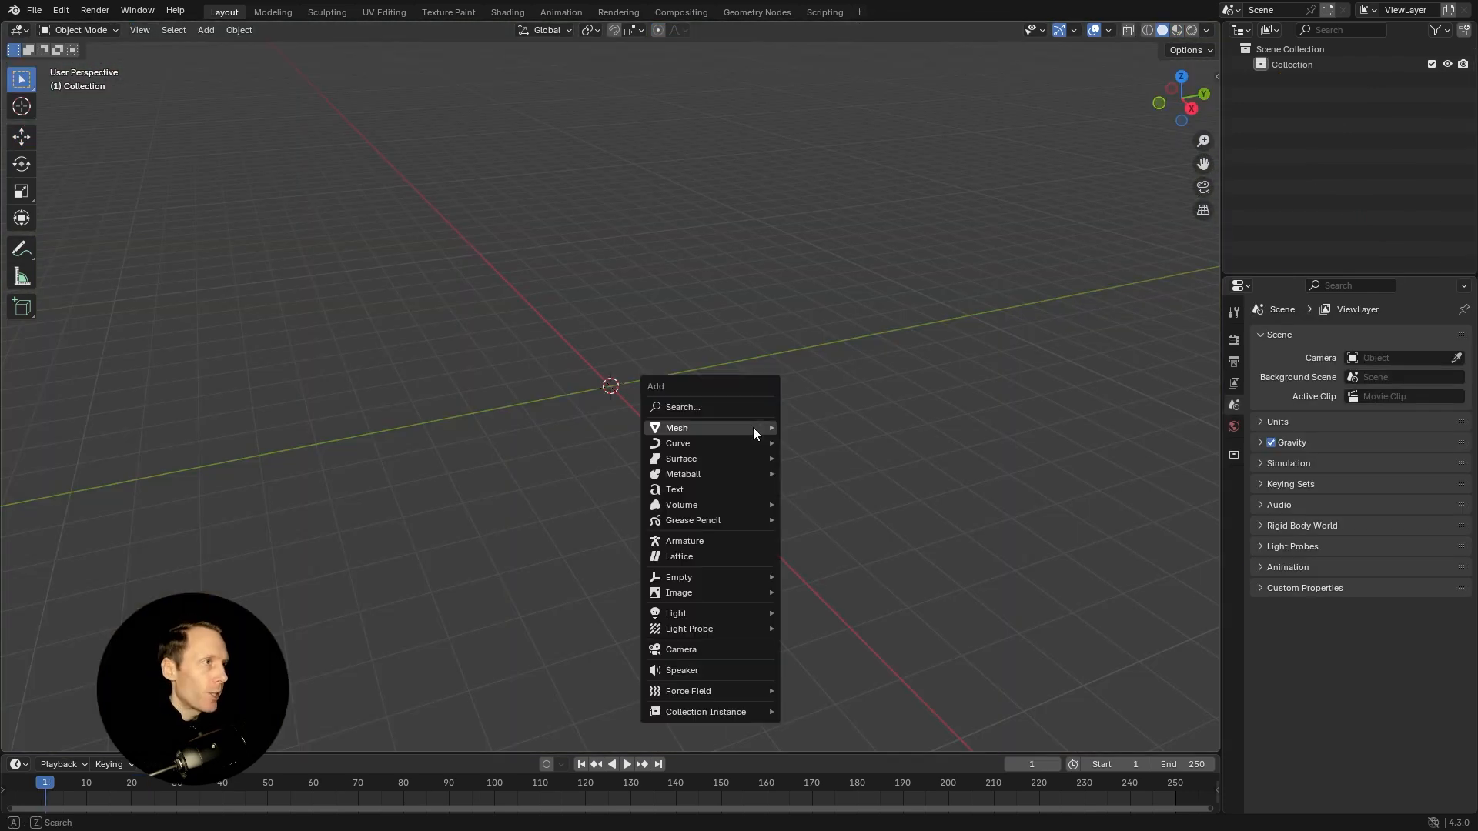
mouse_move(754, 429)
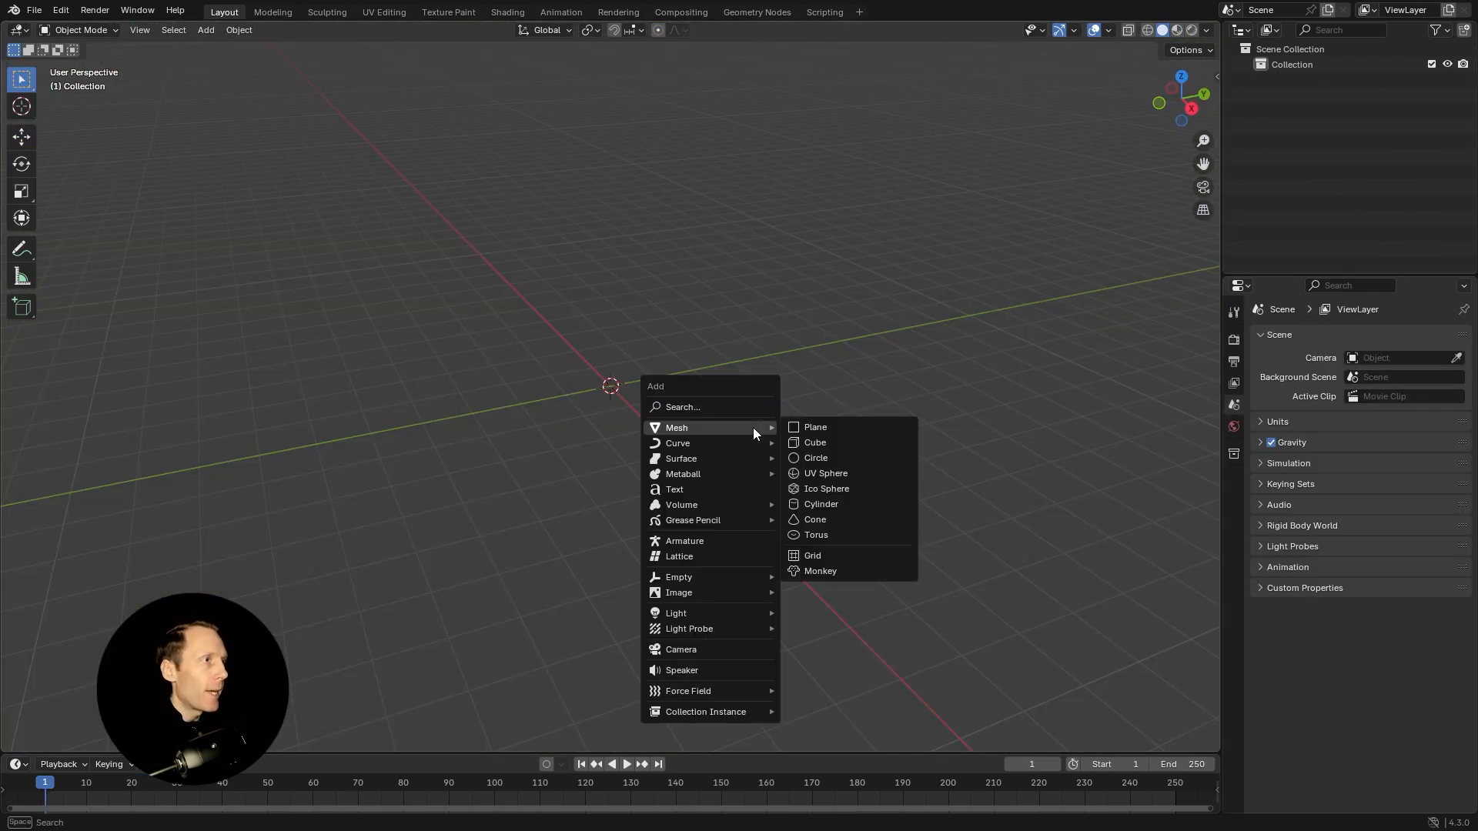
left_click(843, 504)
left_click_drag(722, 418, 728, 391)
scroll(693, 394, "up", 4)
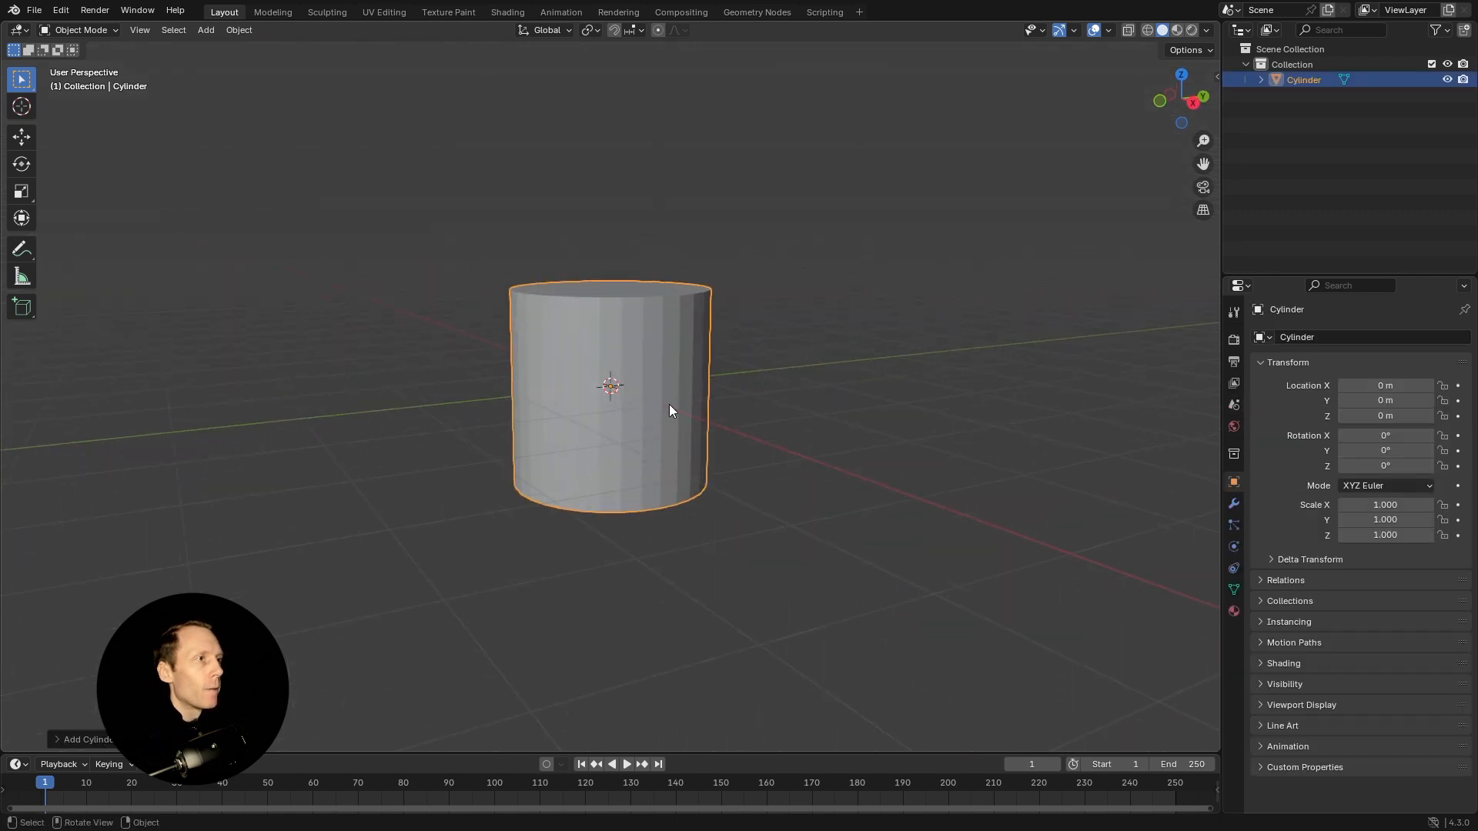
Enter Edit Mode and add six evenly spaced horizontal loop cuts around the cylinder's side.
key("Tab")
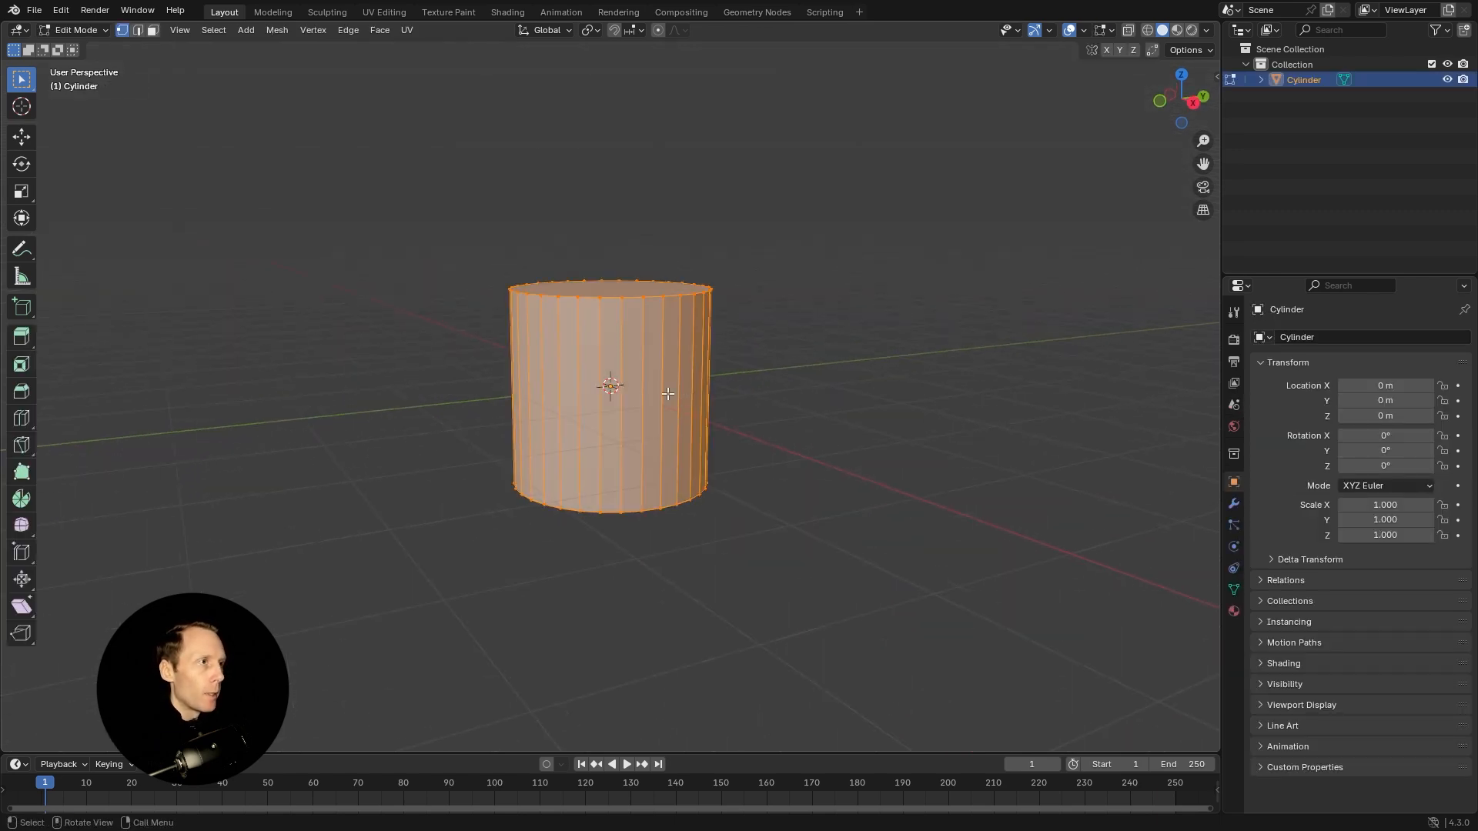
key("ctrl+r")
scroll(663, 393, "up", 5)
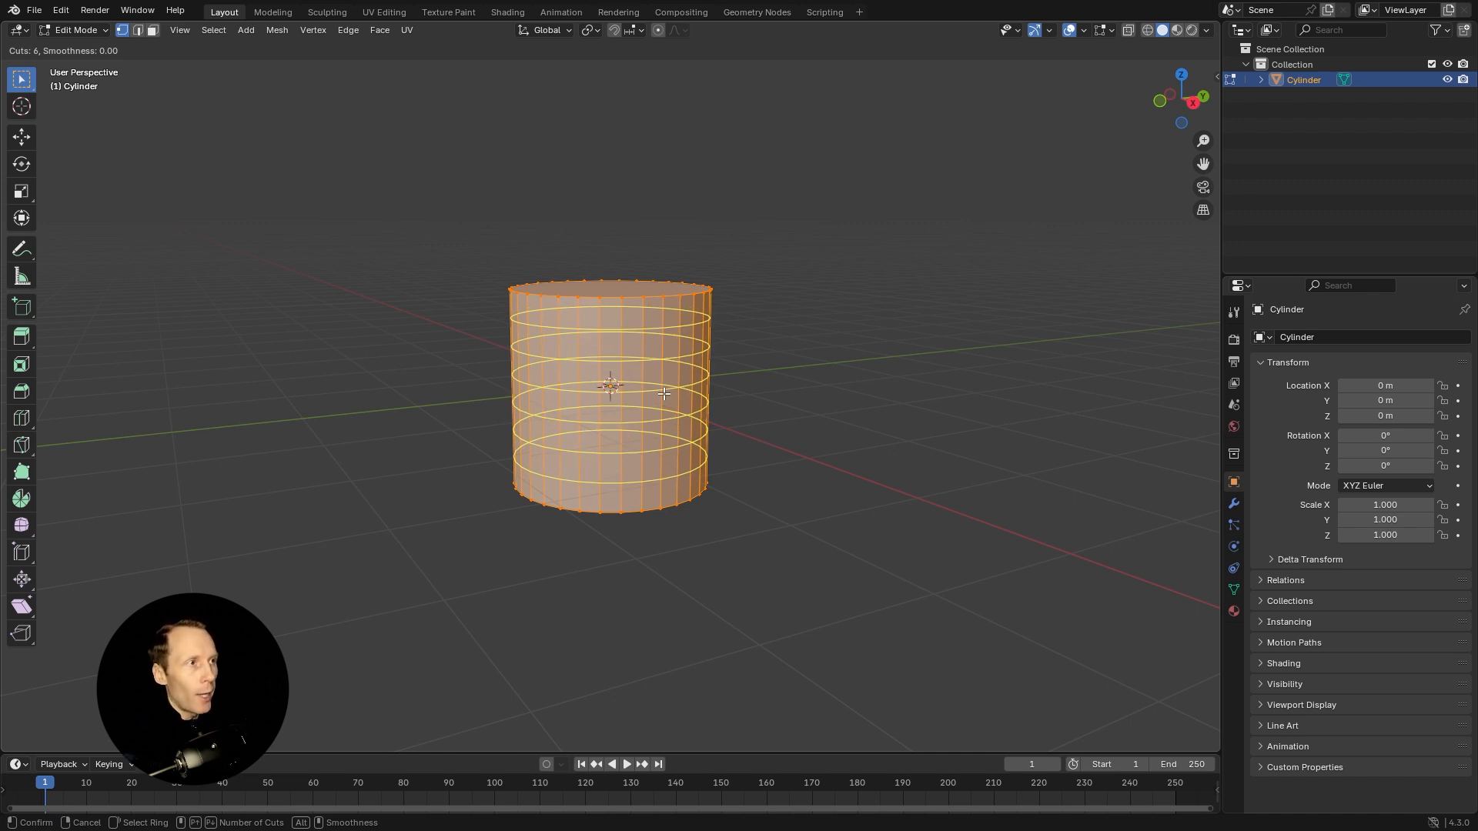
left_click(663, 393)
left_click(674, 408)
key("1")
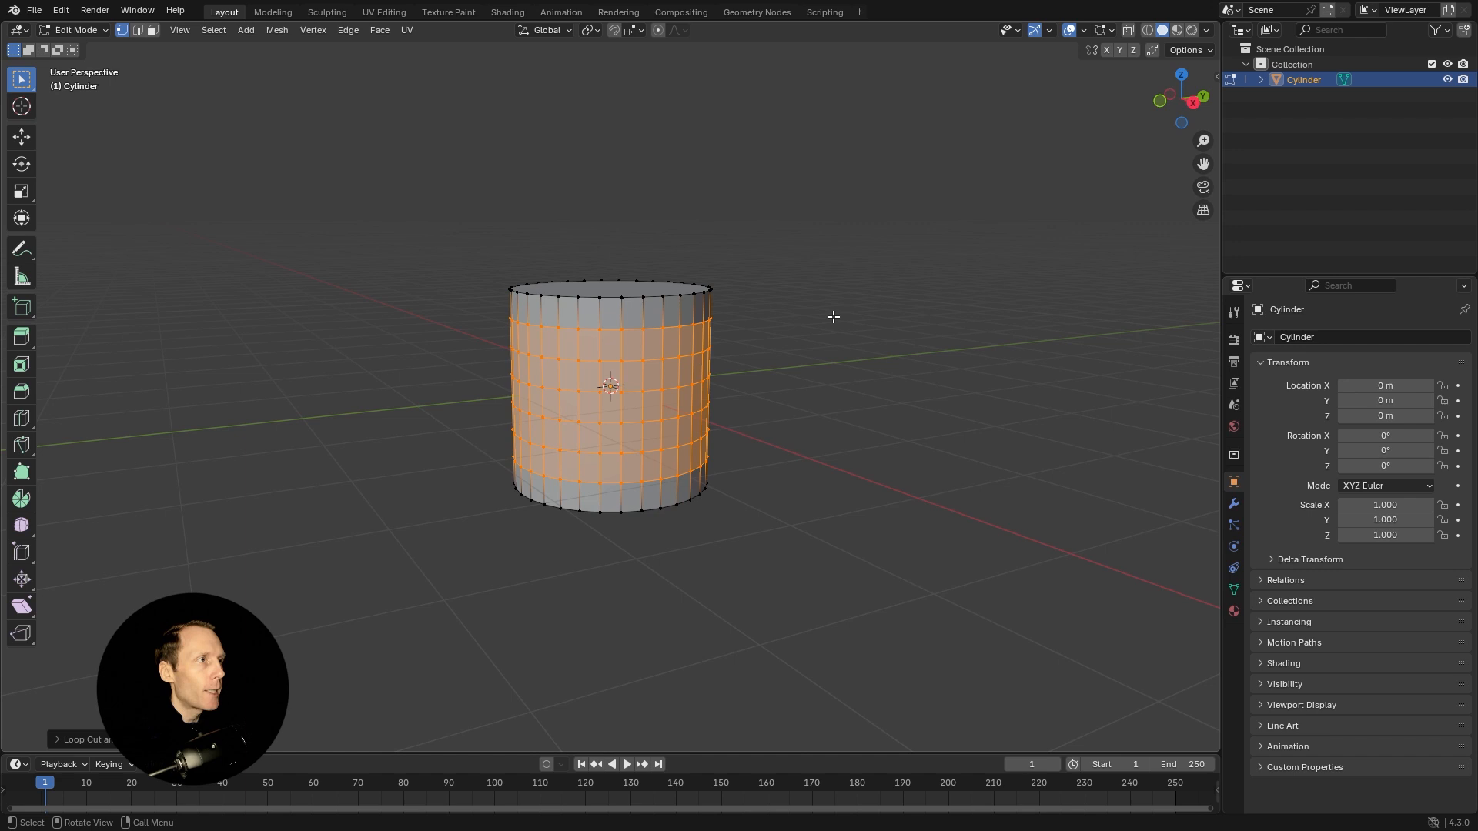
Delete the top and bottom cap faces of the cylinder to leave an open tube.
left_click_drag(831, 313, 815, 356)
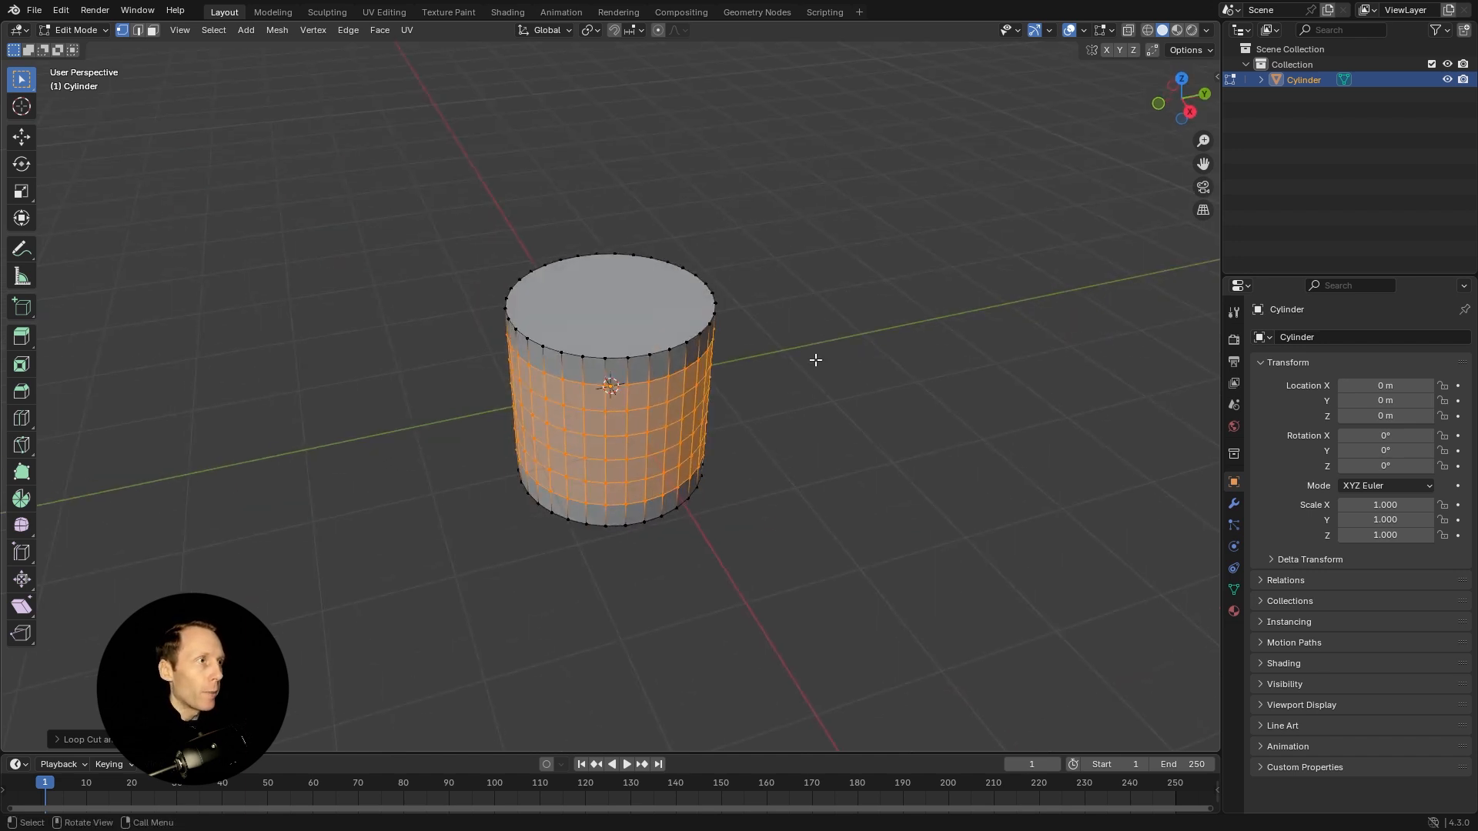
key("3")
left_click(626, 304)
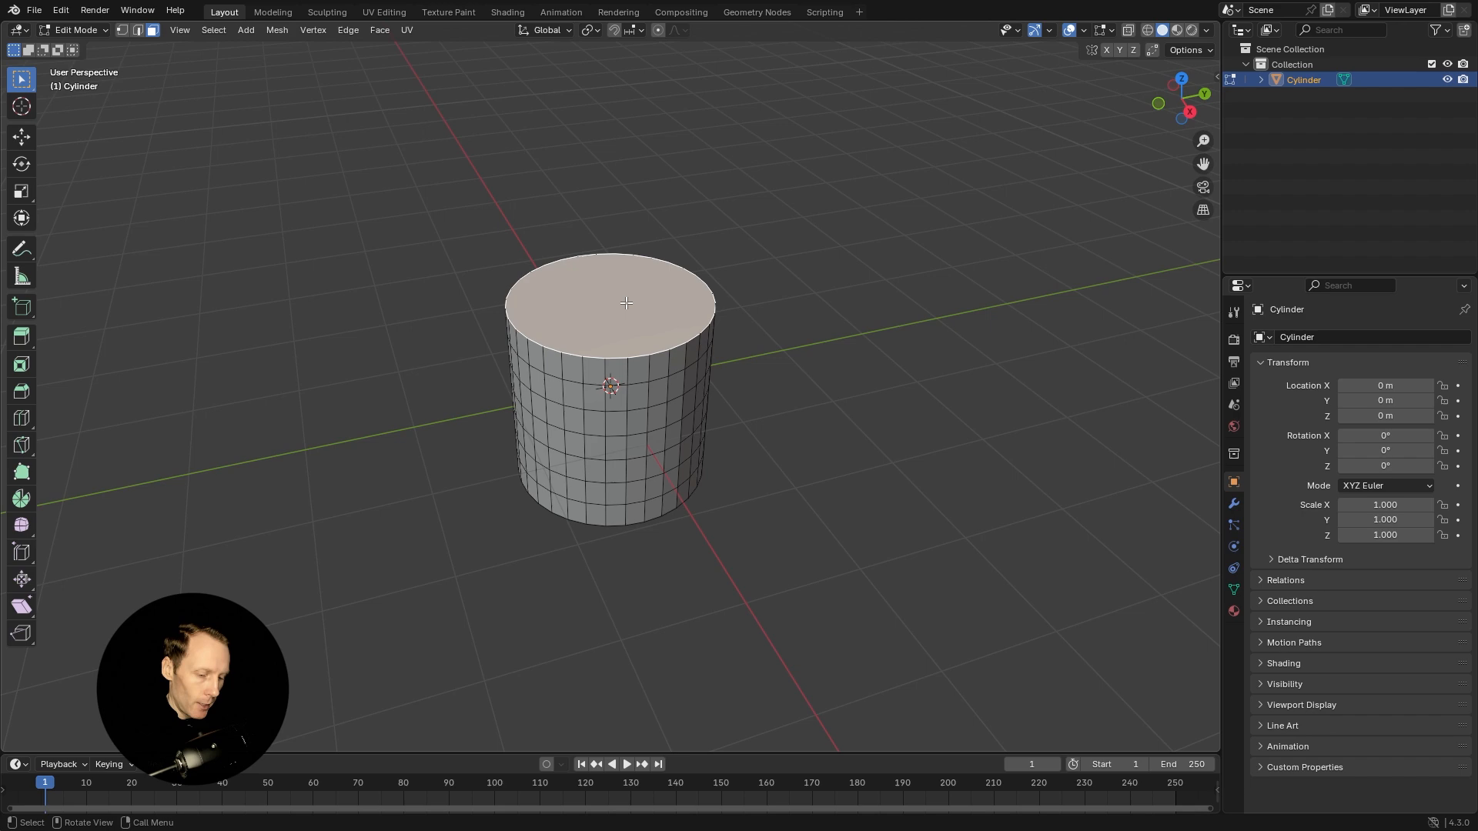
key("x")
left_click(617, 304)
left_click_drag(829, 482, 608, 401)
left_click(606, 400)
key("x")
left_click(605, 398)
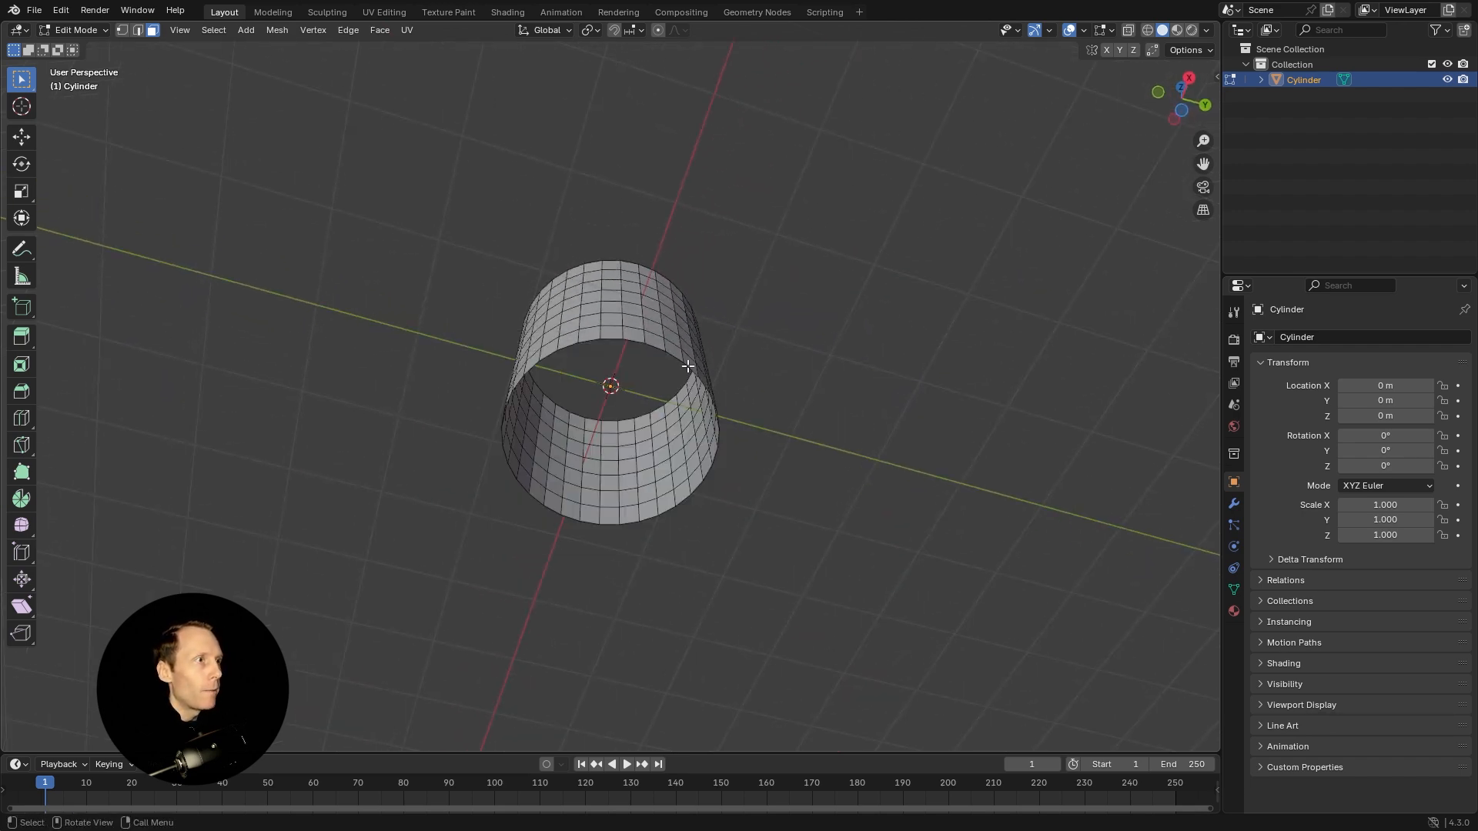
Select one full-height vertical edge loop on the open cylinder's wall and enable proportional editing.
left_click_drag(688, 367, 847, 419)
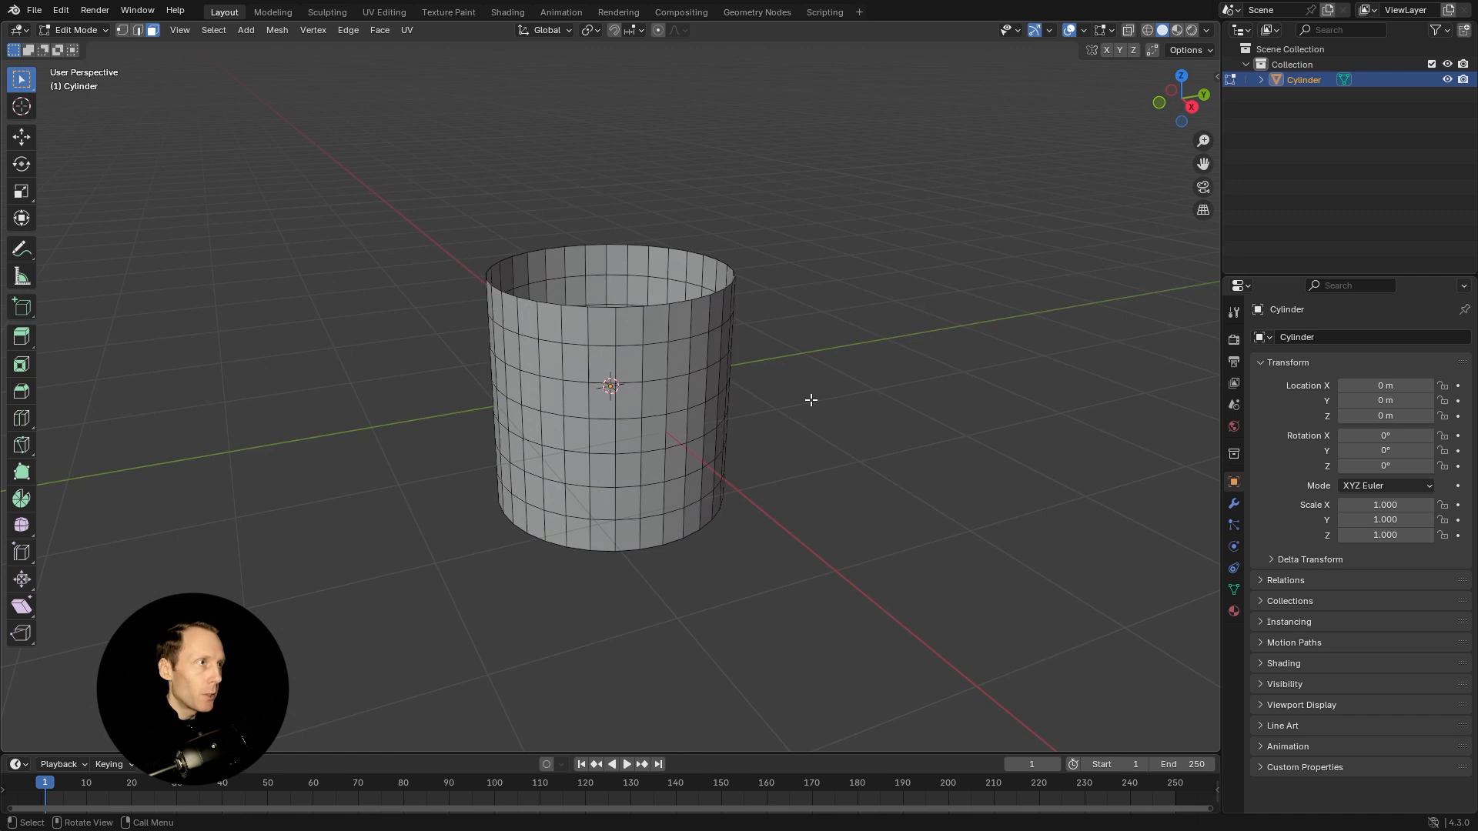
key("2")
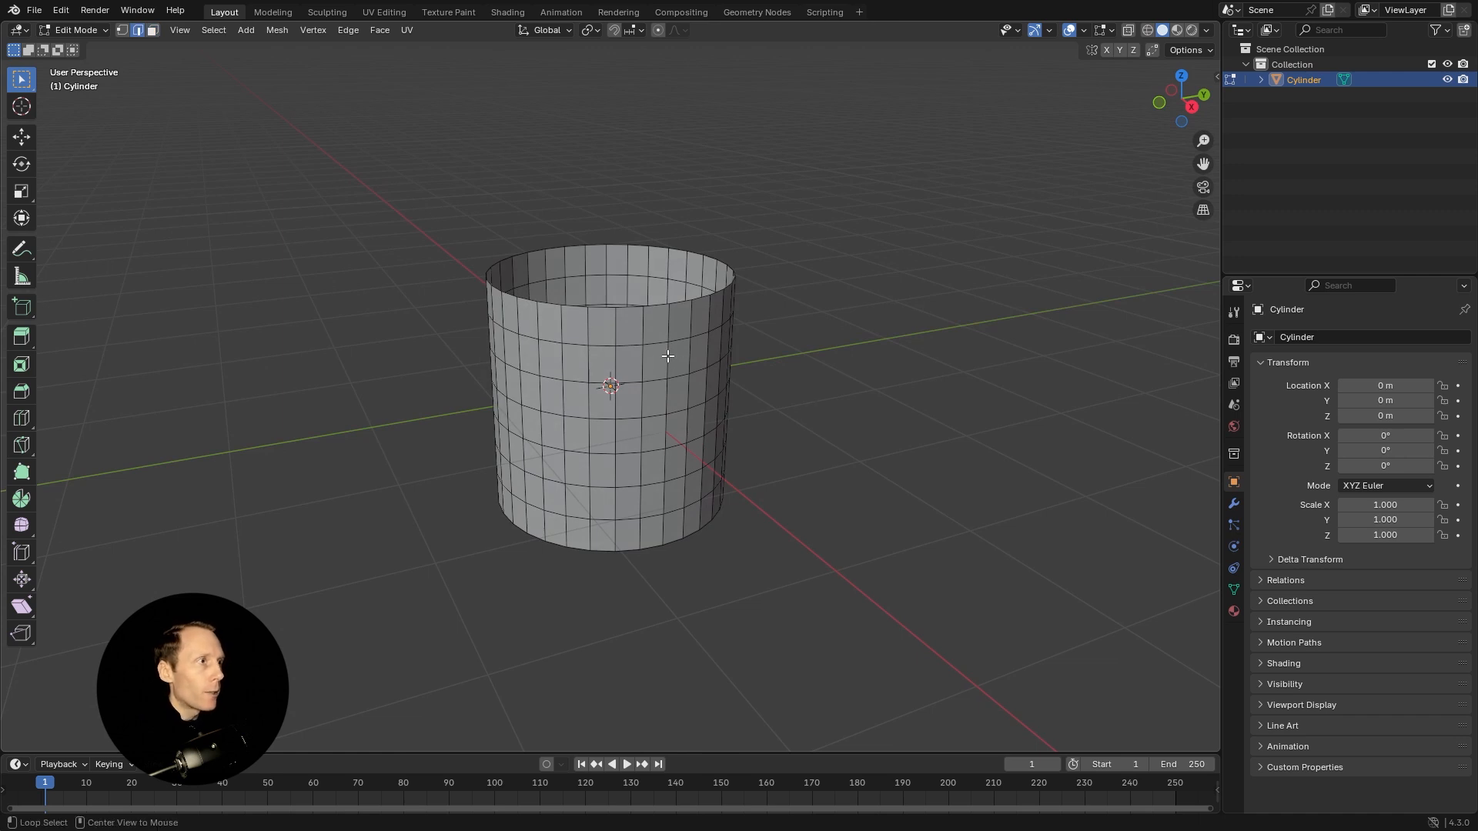
left_click(667, 355, "alt")
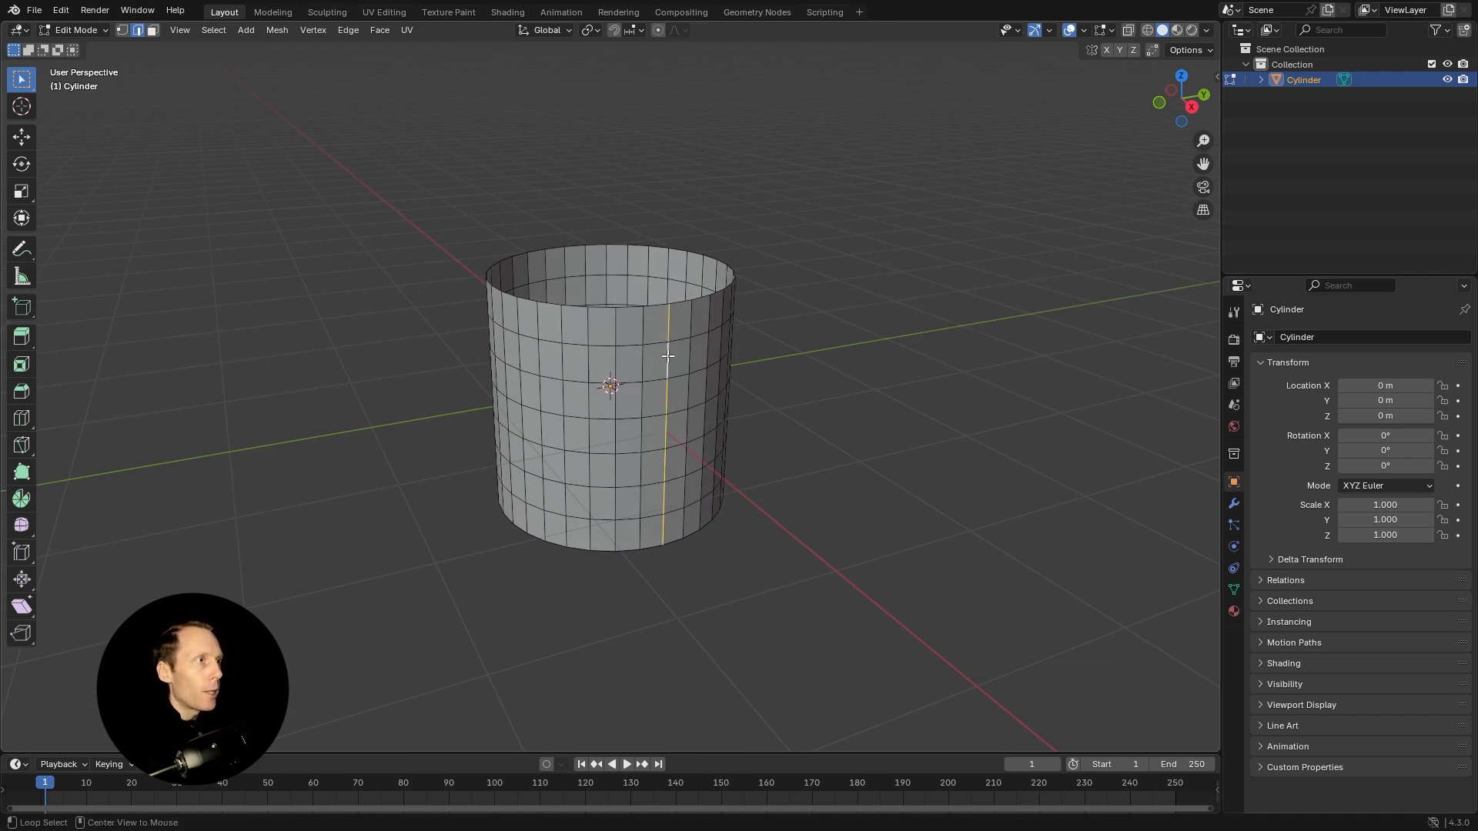
left_click_drag(707, 383, 869, 377)
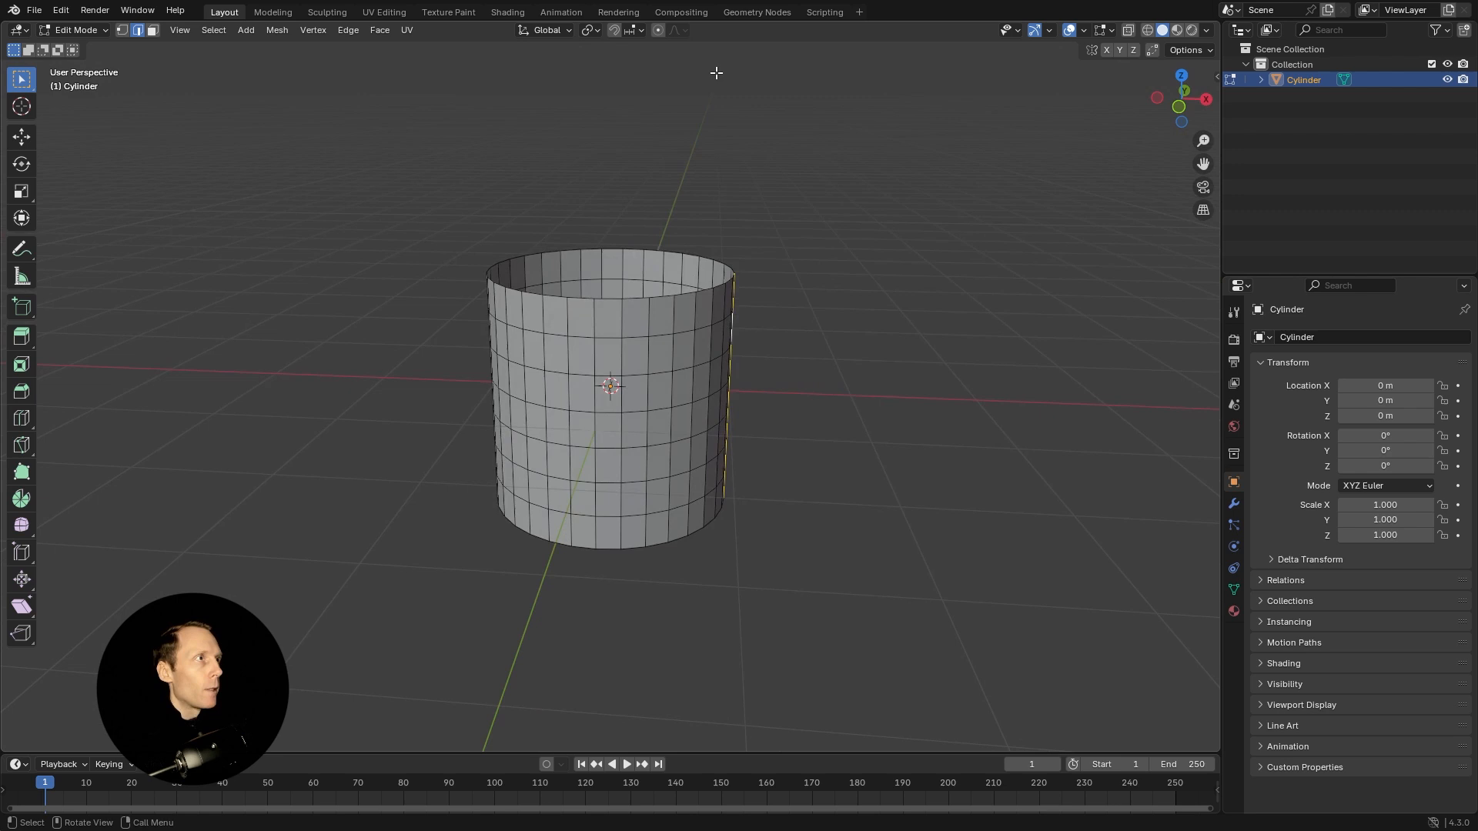
left_click(658, 31)
Activate the Move tool and pull the selected edge loop outward along X, adjusting the proportional falloff to stretch the tube into an oval.
key("g")
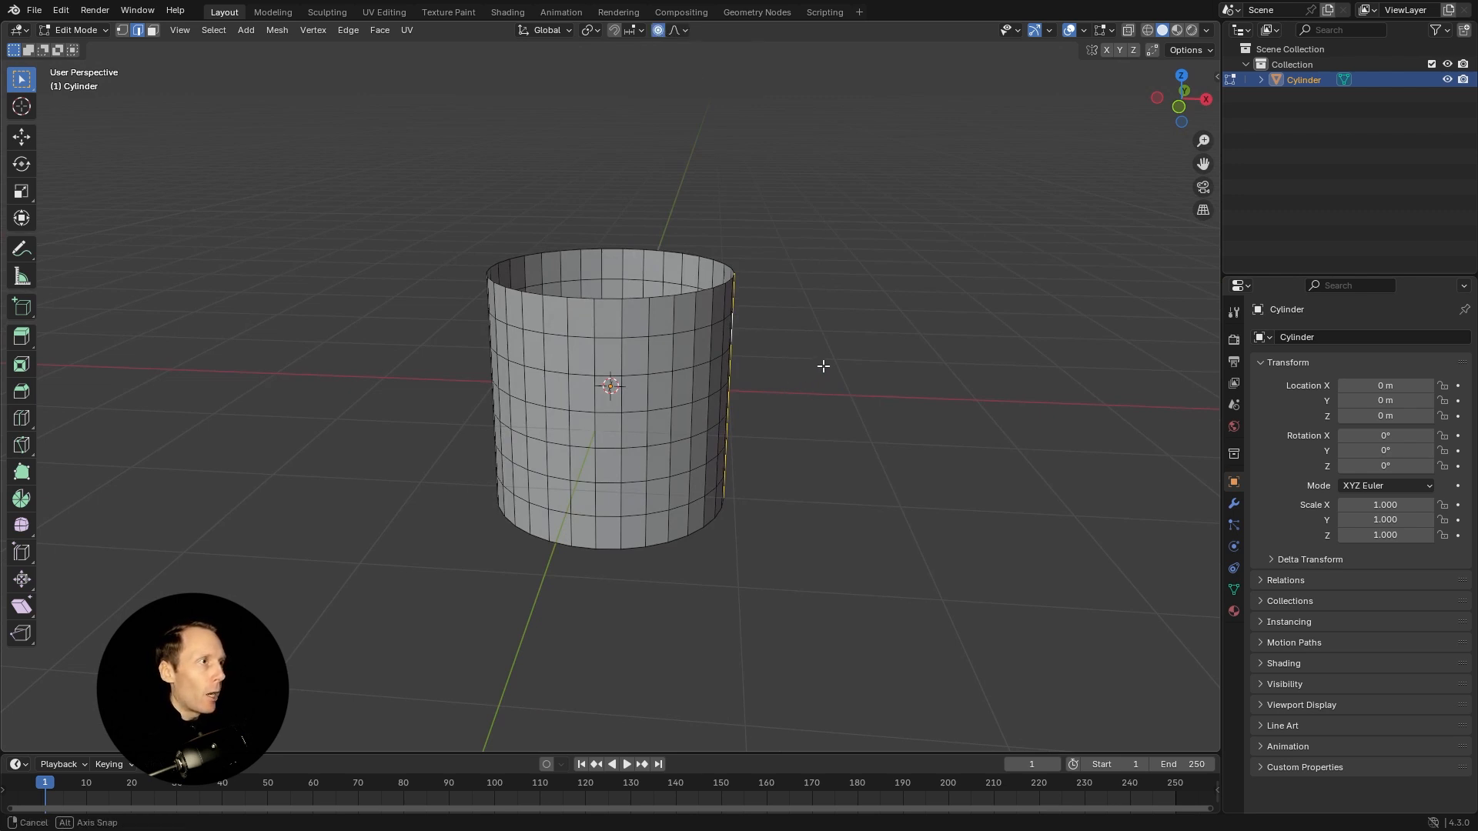
left_click_drag(824, 367, 798, 359)
key("shift+space")
key("g")
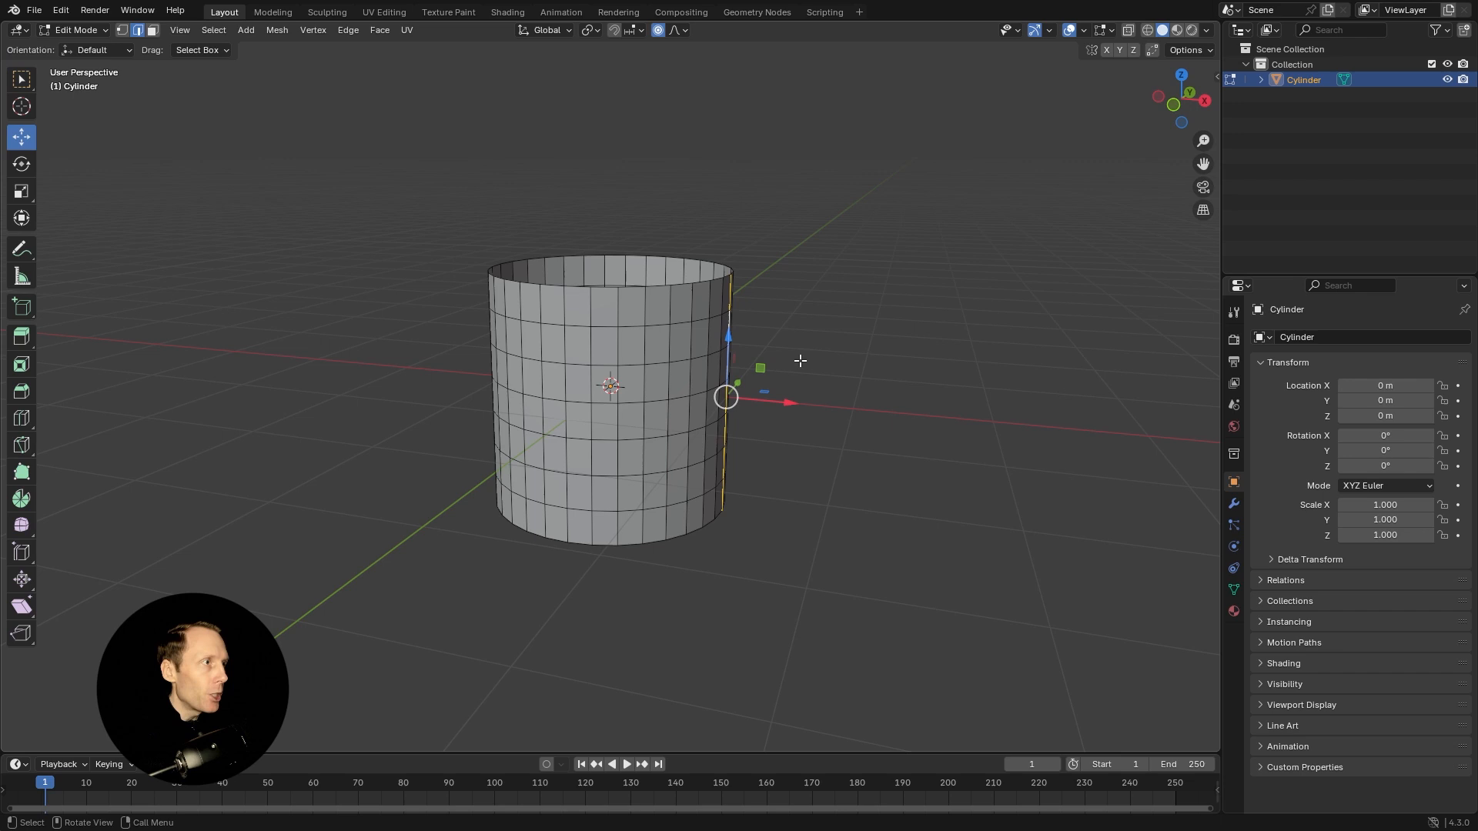
left_click_drag(793, 404, 992, 403)
scroll(823, 404, "up", 2)
scroll(825, 404, "down", 3)
scroll(991, 407, "up", 3)
scroll(991, 405, "down", 4)
scroll(991, 406, "down", 3)
scroll(991, 406, "up", 3)
scroll(991, 405, "down", 1)
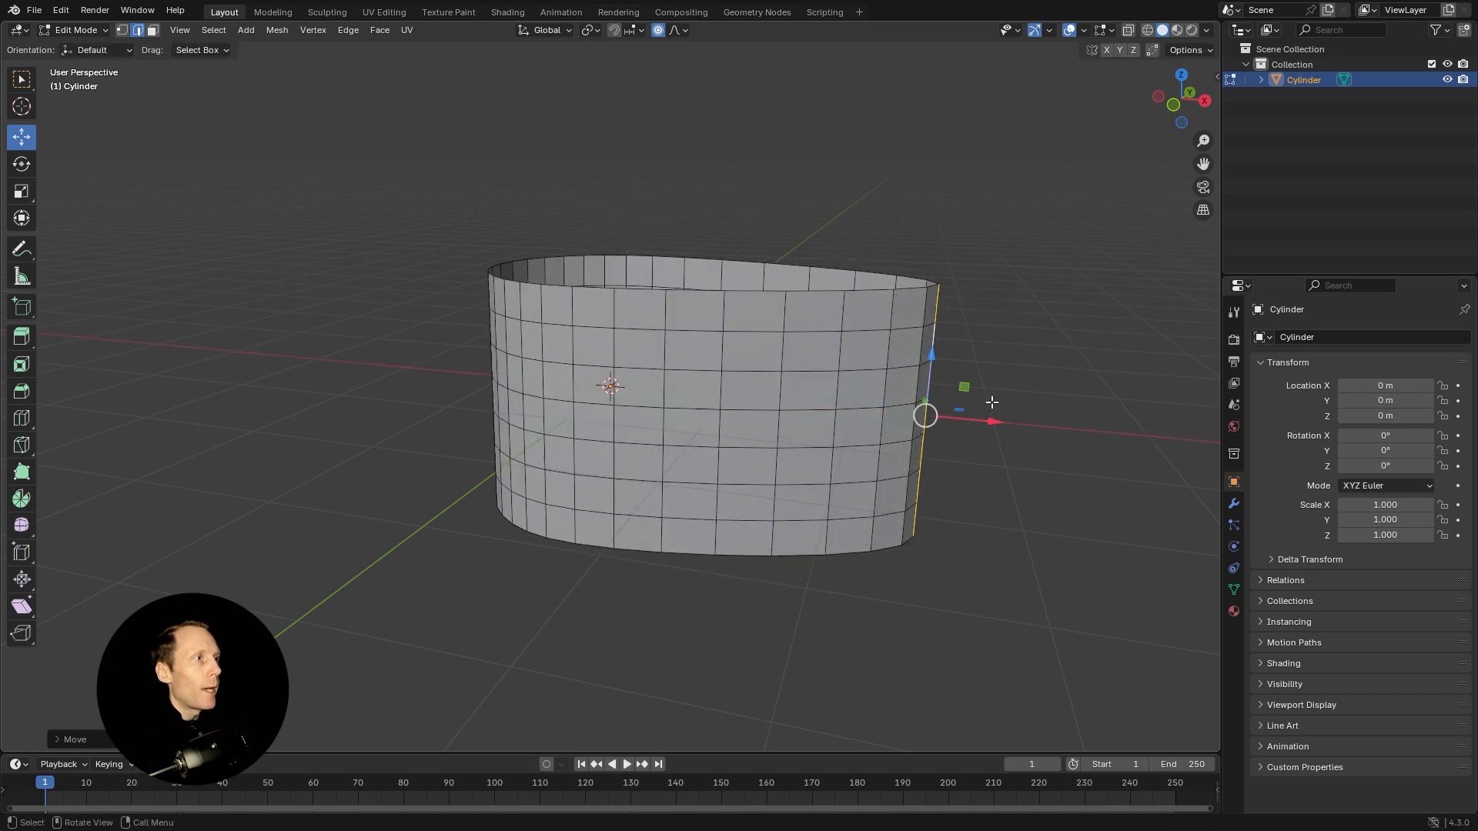
Reshape the tube's rounded end opposite the stretched side by shifting a vertical edge loop outward and raising it along Z with proportional falloff.
left_click(542, 341)
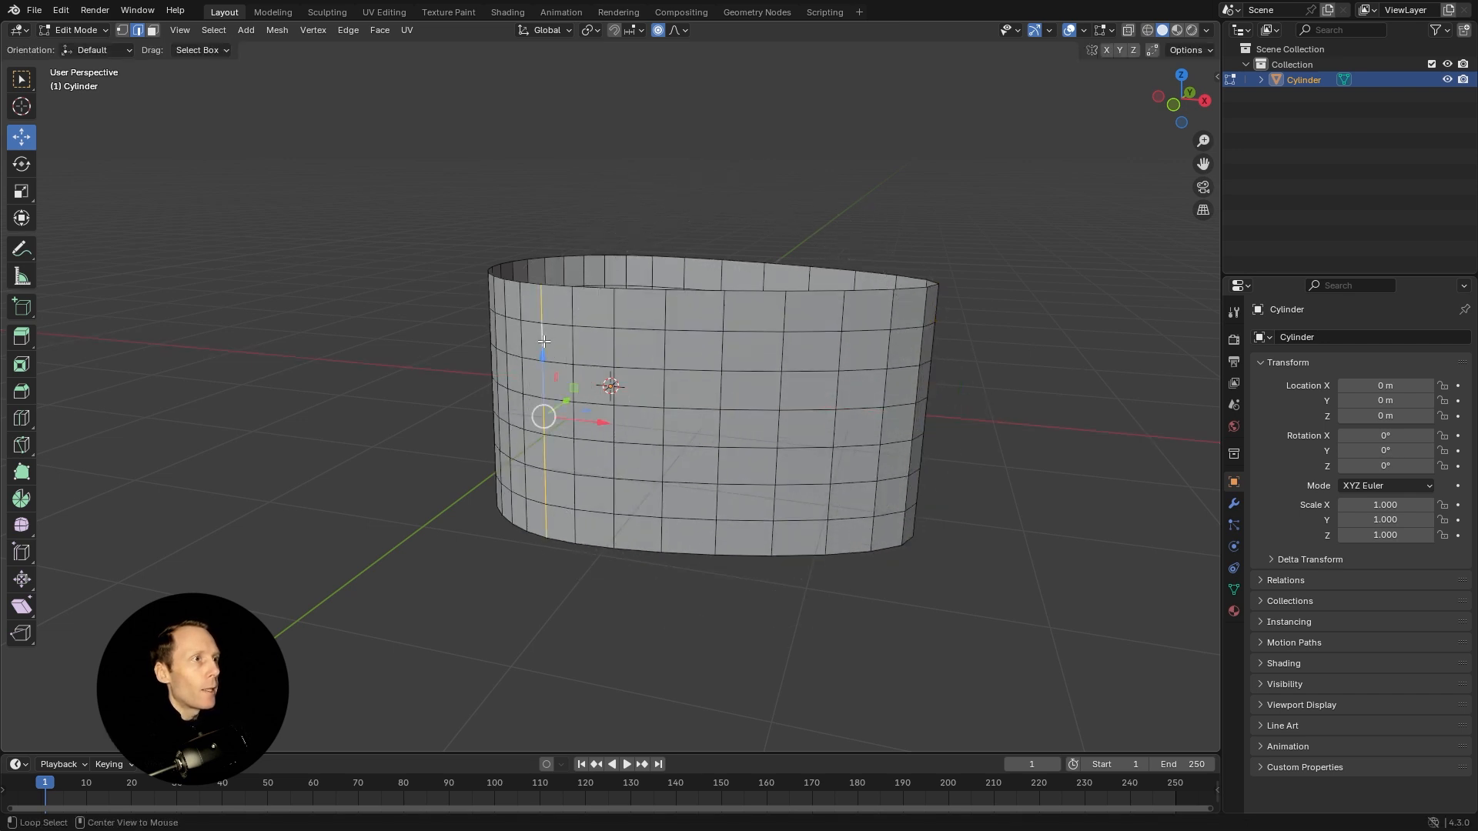
left_click_drag(562, 403, 486, 362)
scroll(490, 390, "down", 1)
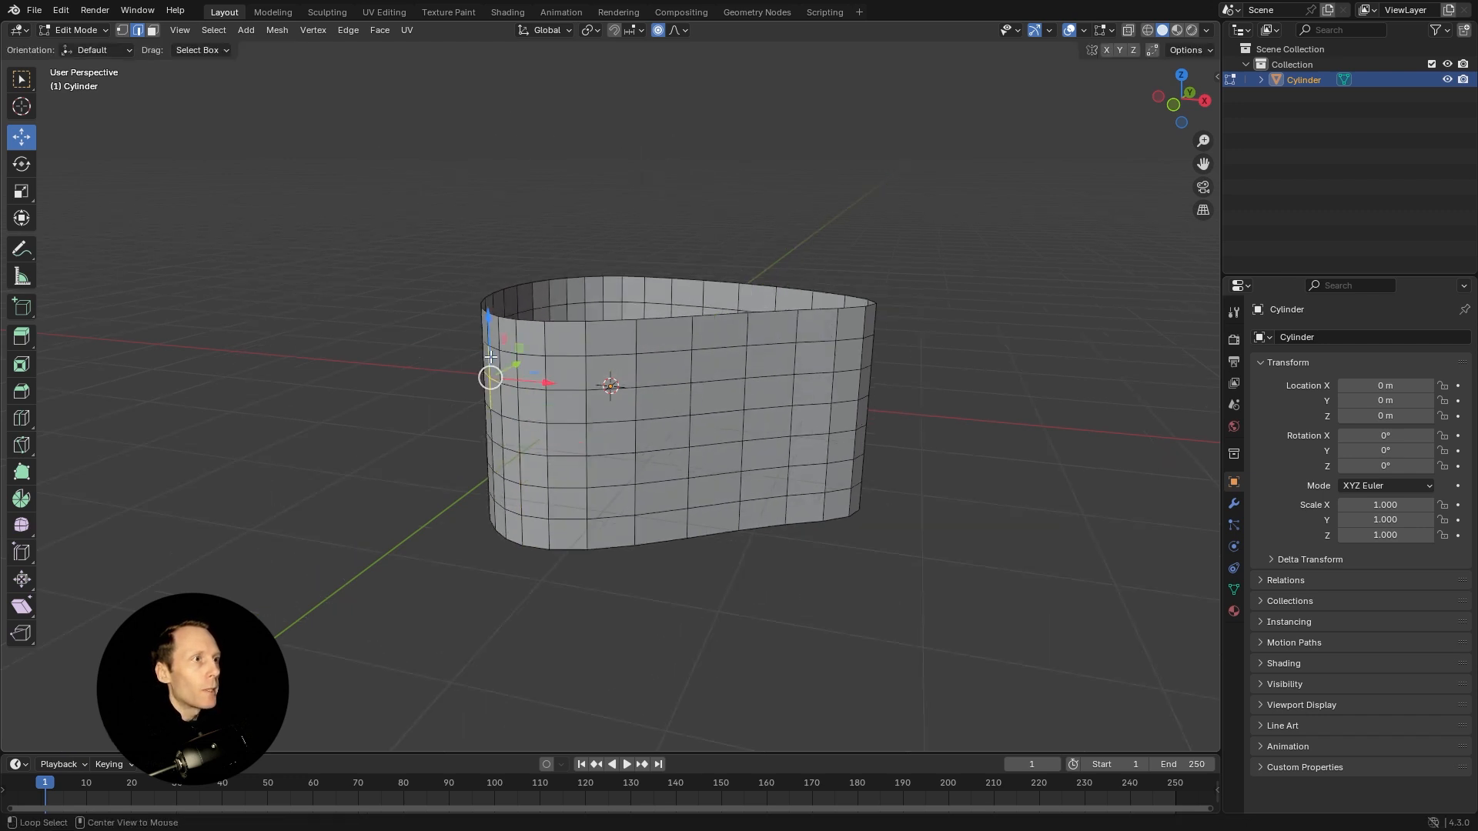
left_click_drag(487, 359, 492, 284)
scroll(498, 325, "up", 8)
scroll(500, 309, "down", 3)
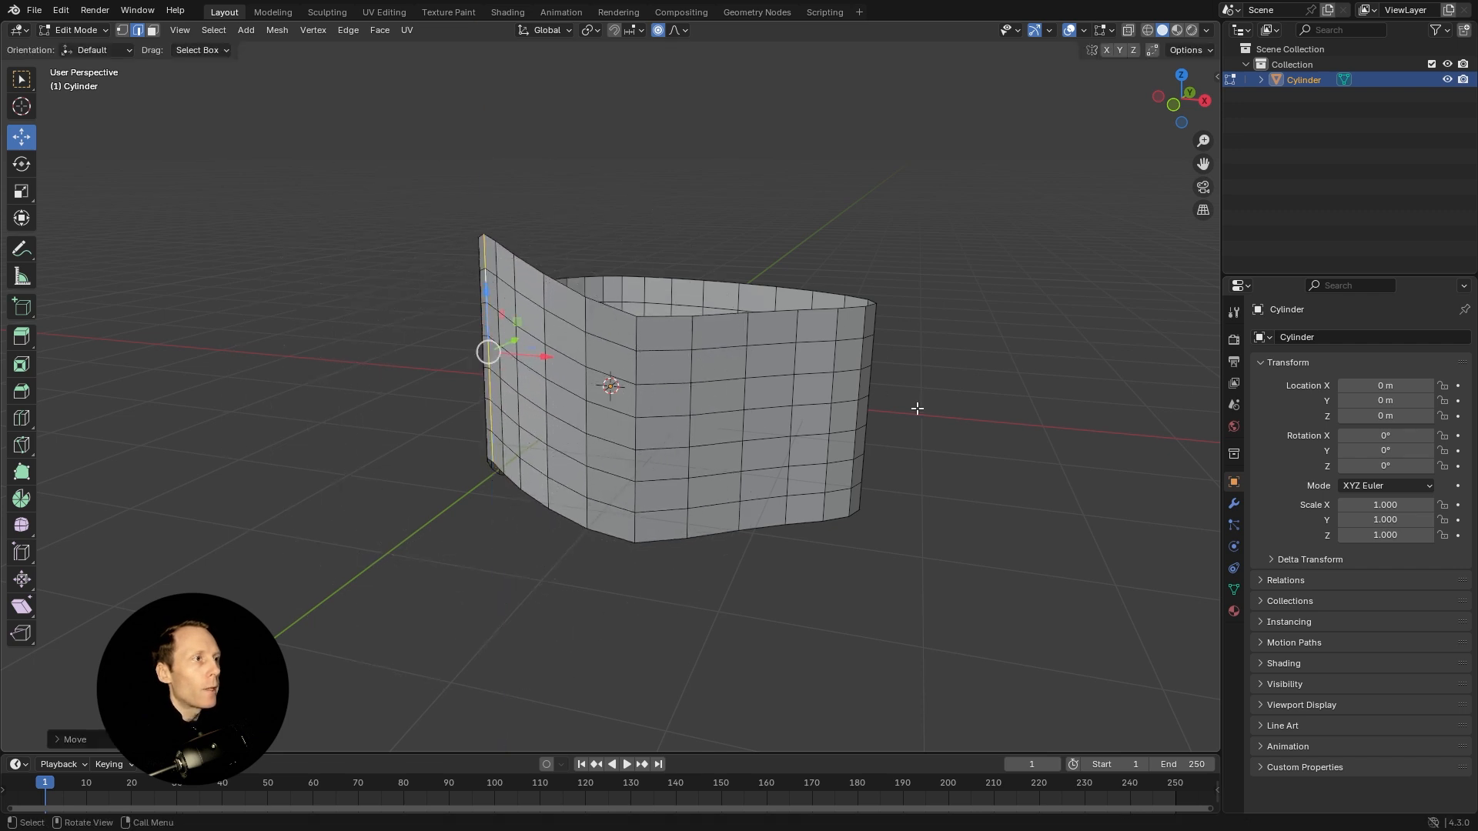
Select a vertical edge loop near the stretched end and lower it along Z with proportional falloff.
left_click(836, 353, "alt")
left_click_drag(835, 353, 835, 423)
scroll(837, 396, "down", 3)
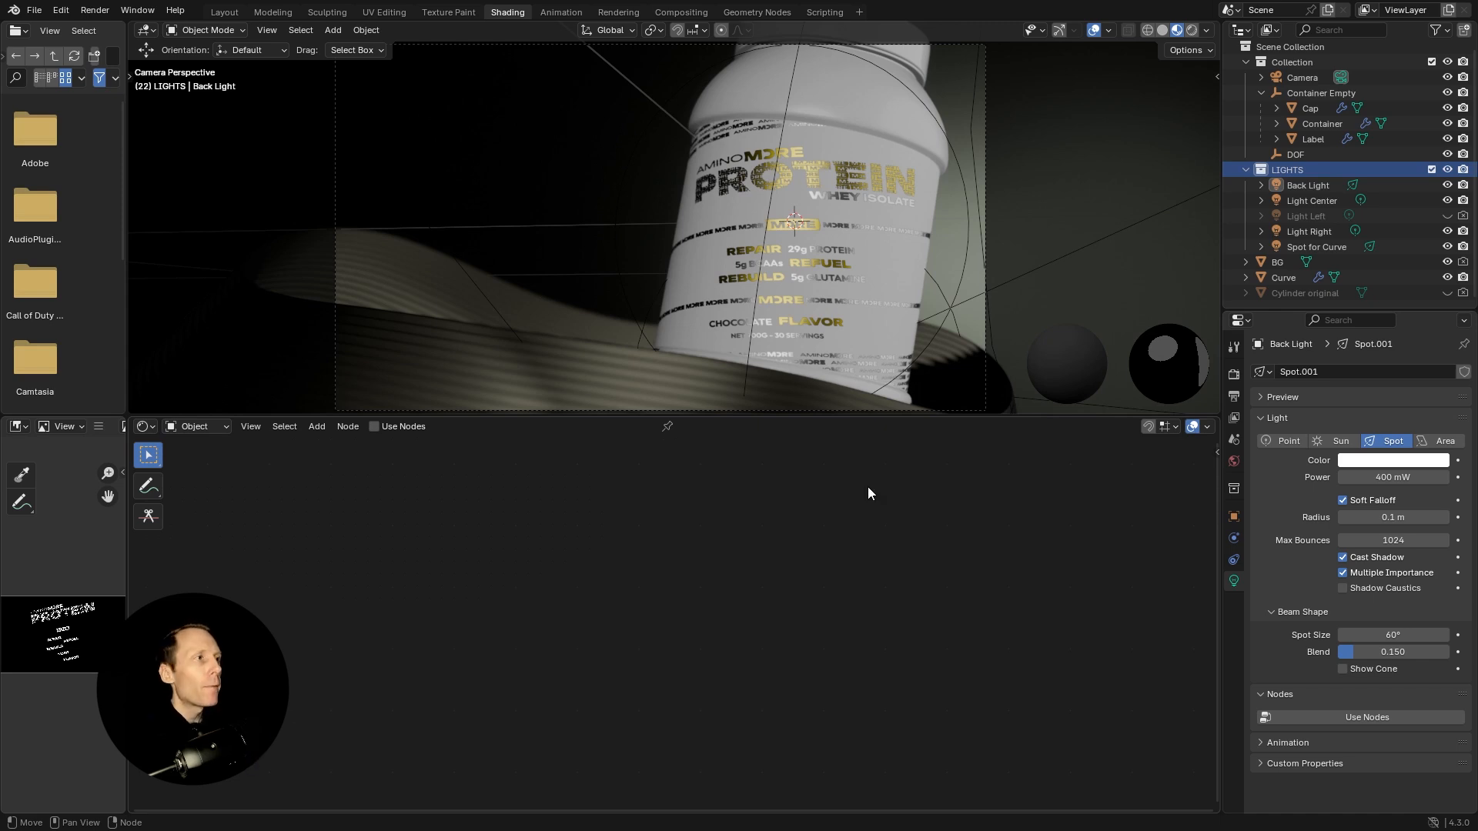
Toggle the visibility of Back Light and Light Center in turn to compare their effect on the jar scene, leaving both visible.
left_click(1321, 187)
left_click(1447, 185)
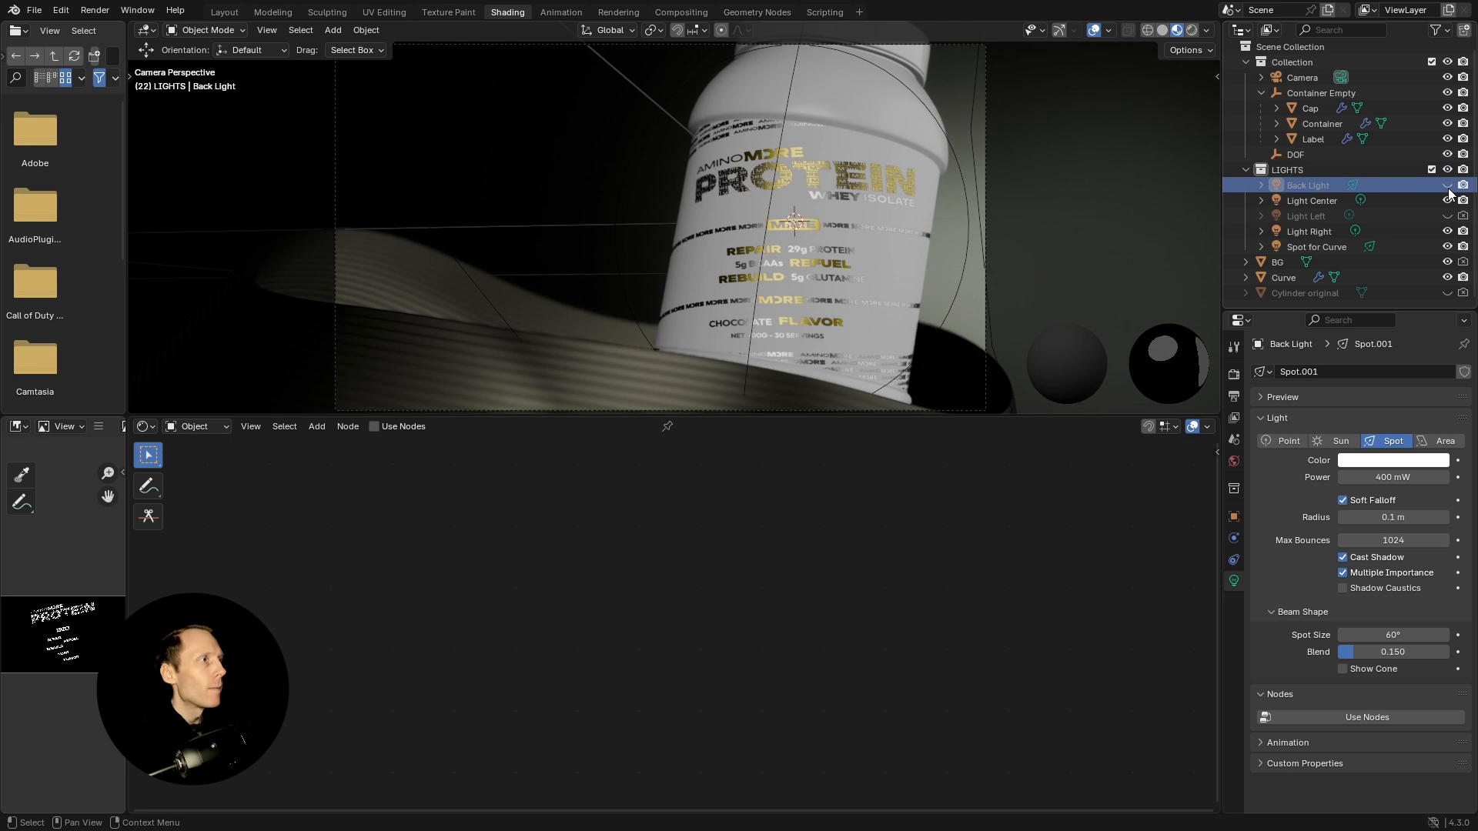
left_click(1447, 186)
left_click(1447, 201)
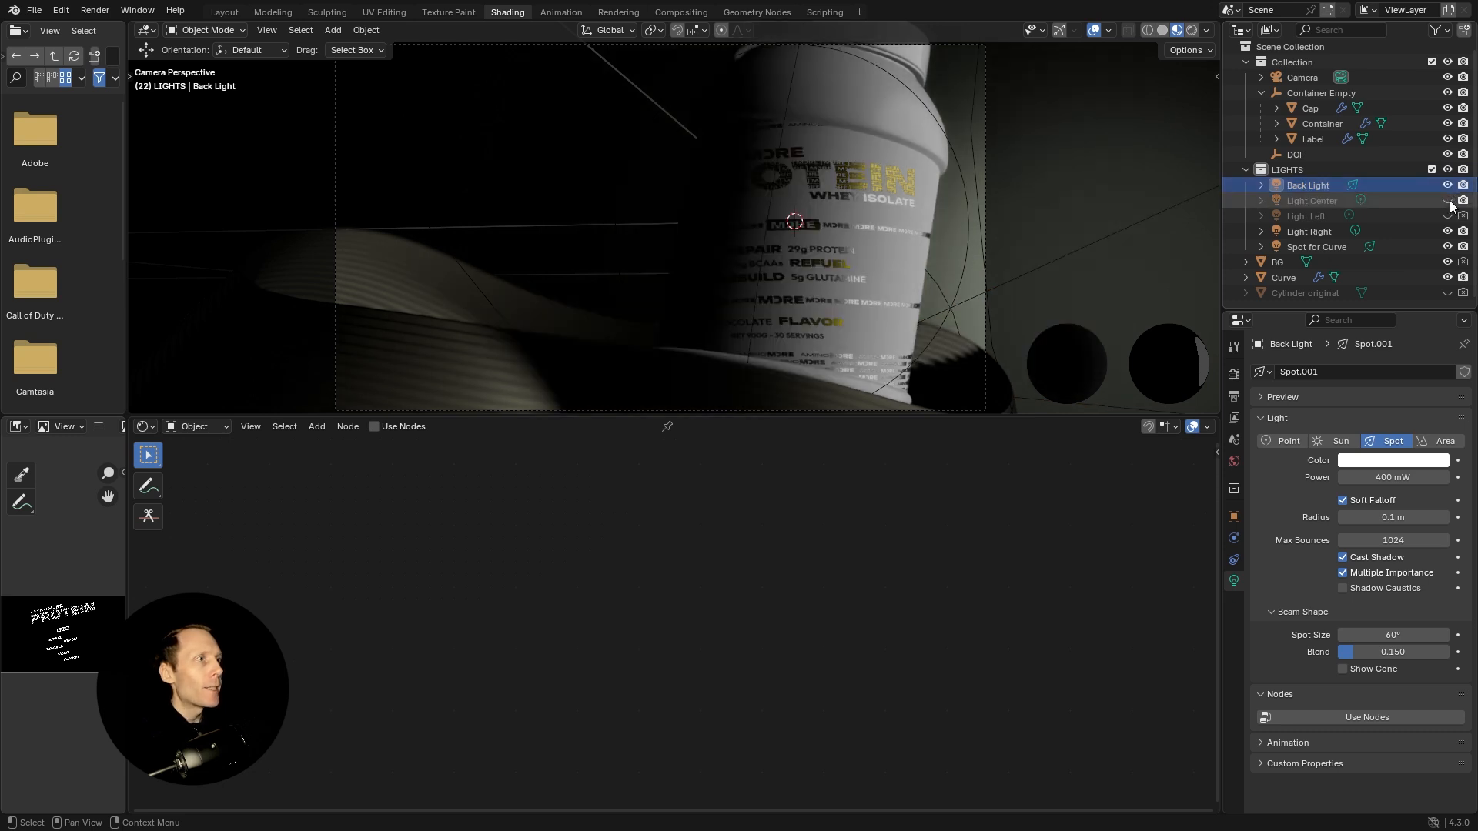
left_click(1447, 201)
left_click(1447, 201)
left_click(1447, 201)
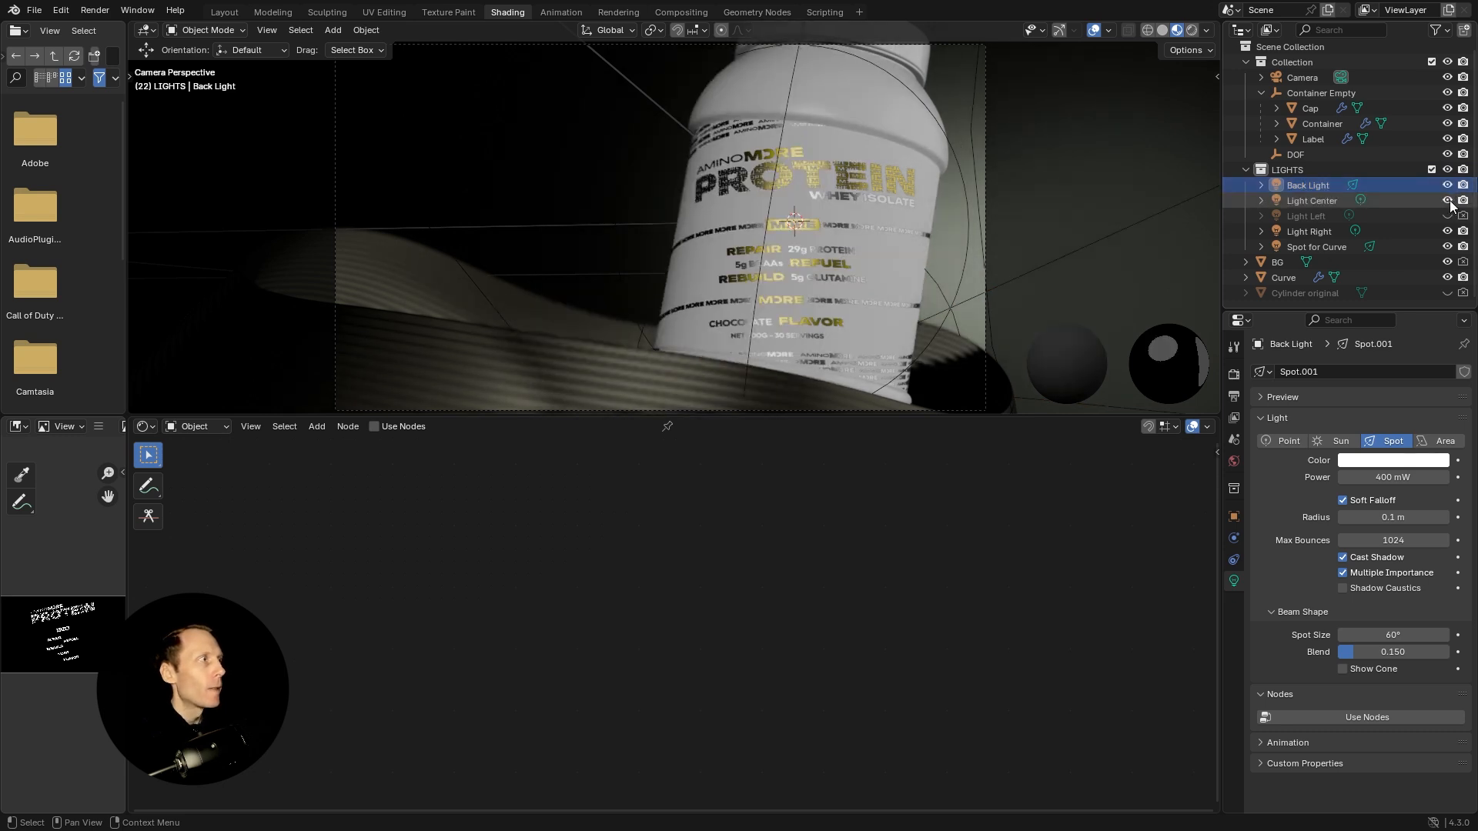
Toggle the hidden Light Left on and off to compare its effect on the scene, leaving it hidden.
left_click(1299, 217)
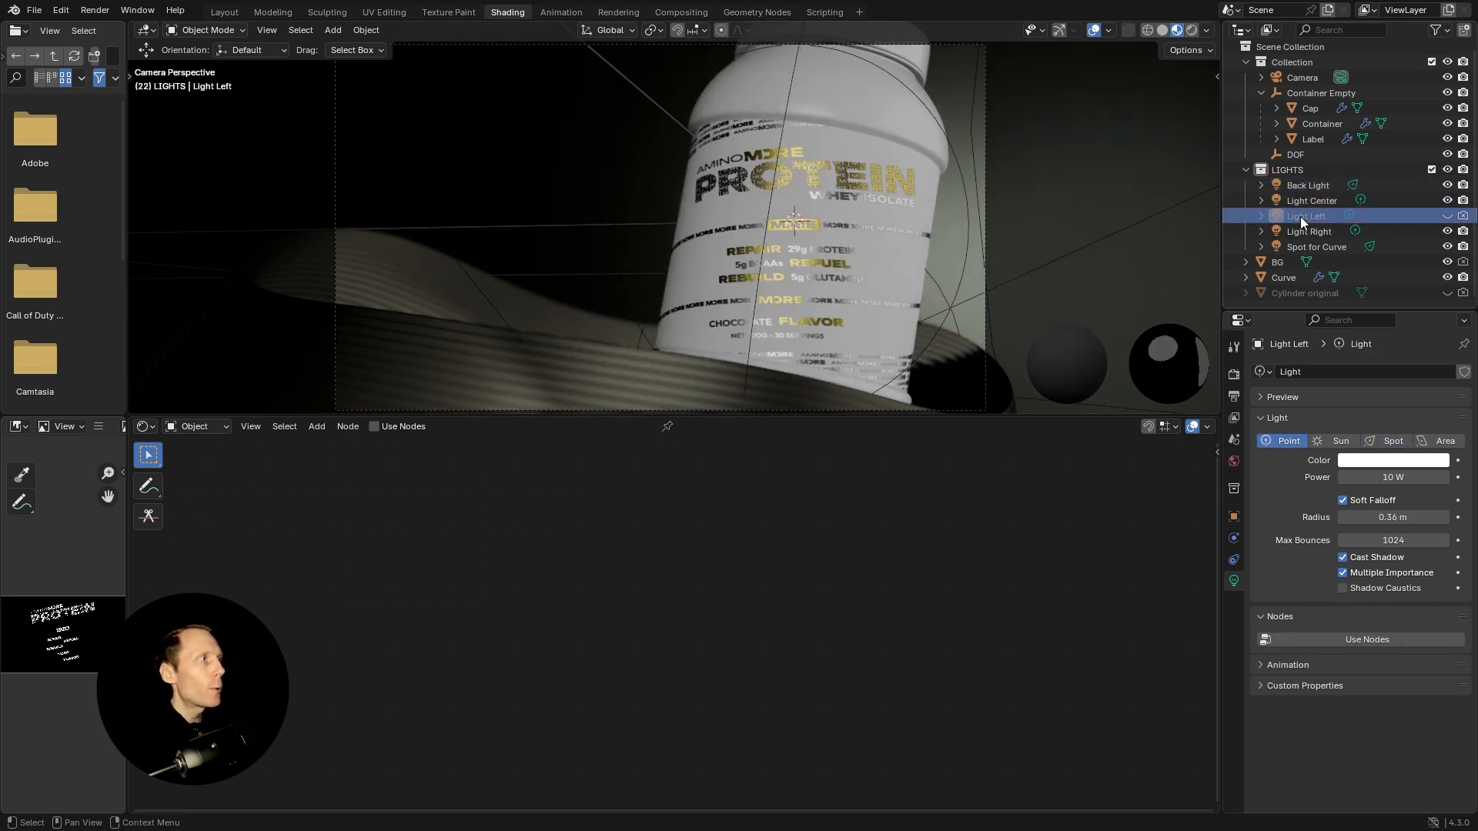
left_click(1447, 217)
left_click(1447, 216)
left_click(1447, 216)
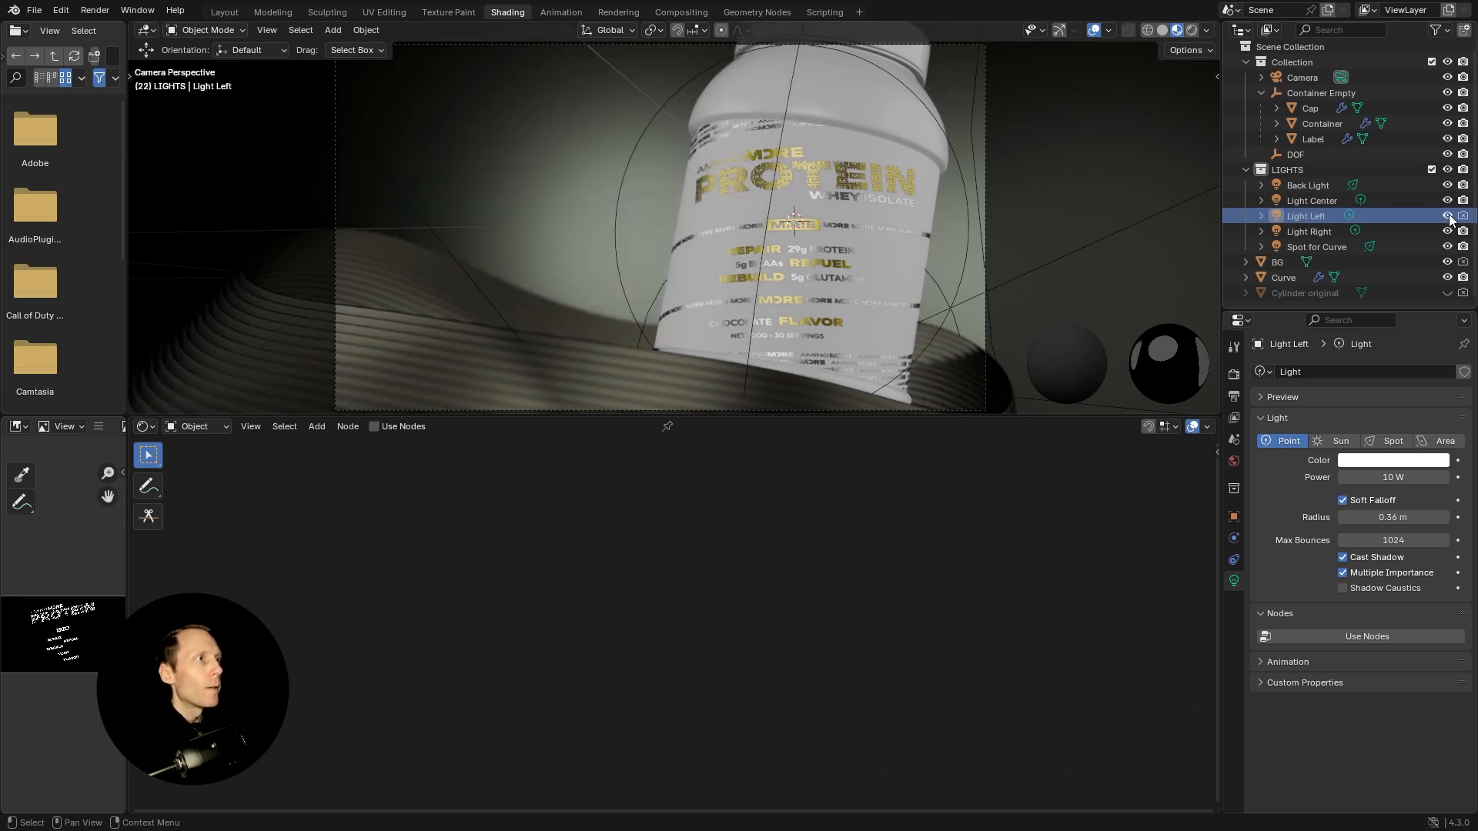
left_click(1447, 216)
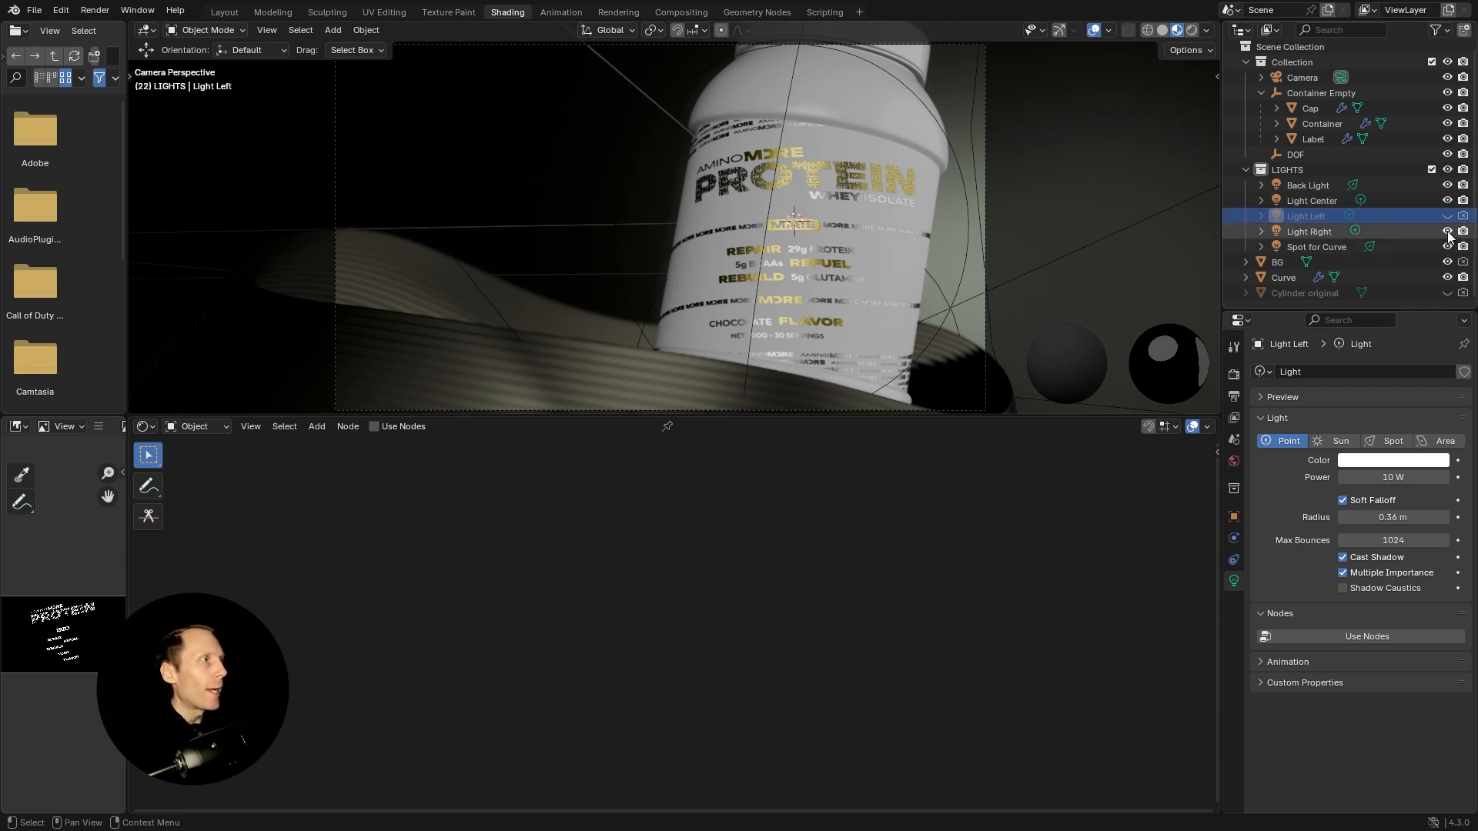
Toggle Light Right's visibility to compare its effect on the jar and background, leaving it visible.
left_click(1446, 232)
left_click(1447, 232)
left_click(1447, 232)
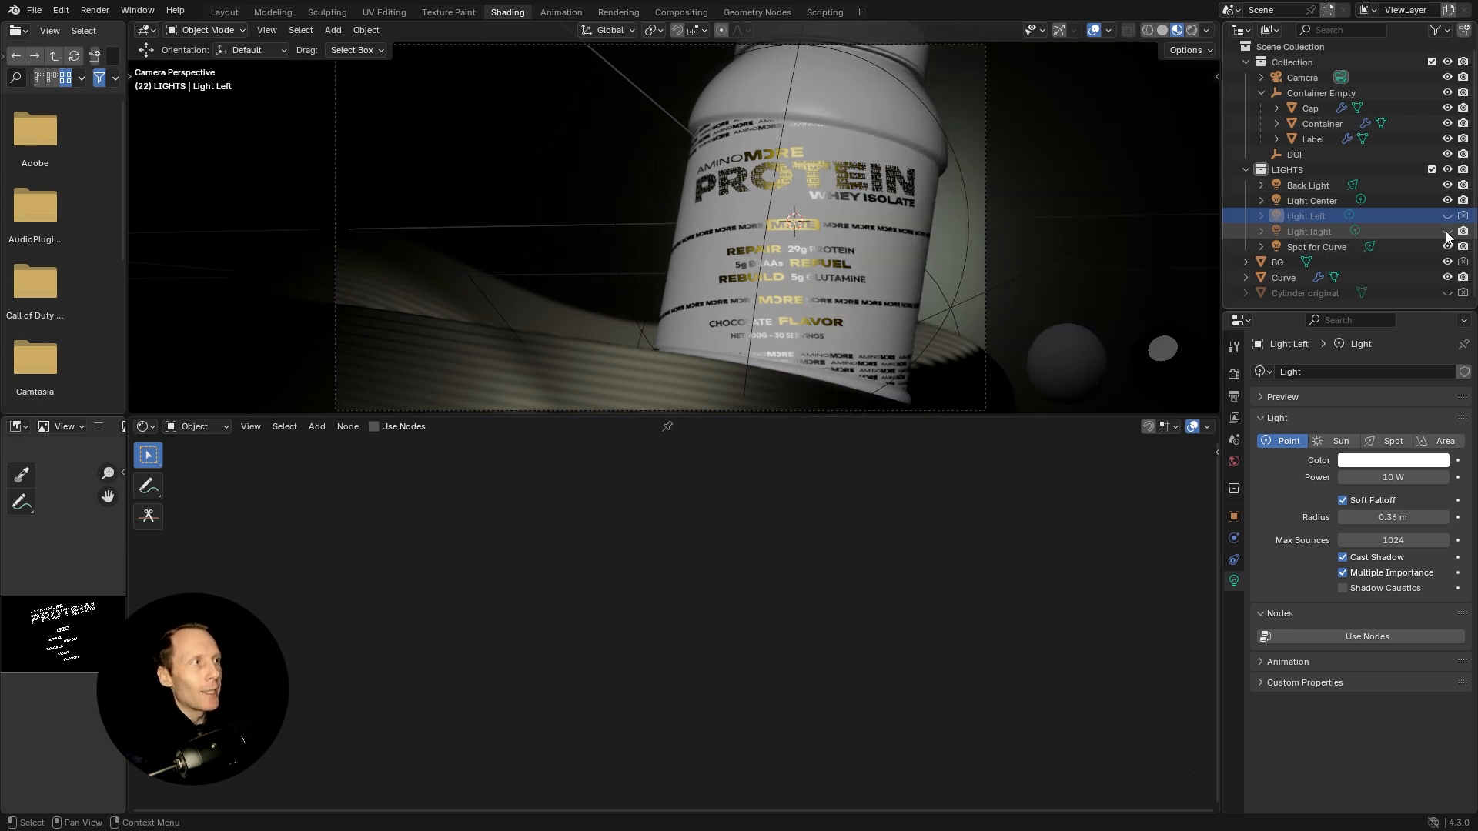
left_click(1447, 231)
left_click(1447, 232)
left_click(1447, 232)
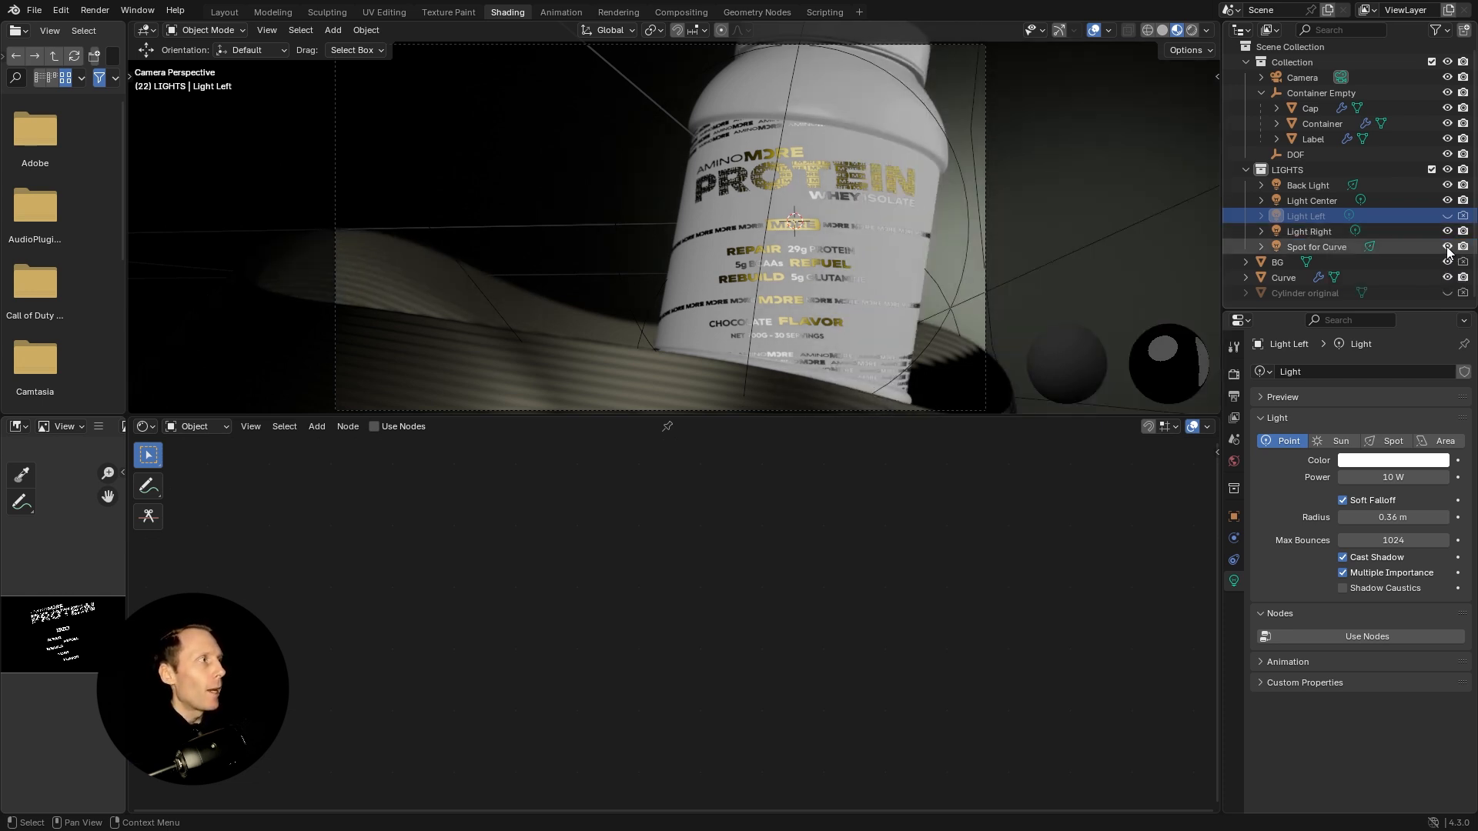
Toggle Spot for Curve's visibility to compare its lighting on the ribbed stand, leaving it visible.
left_click(1446, 248)
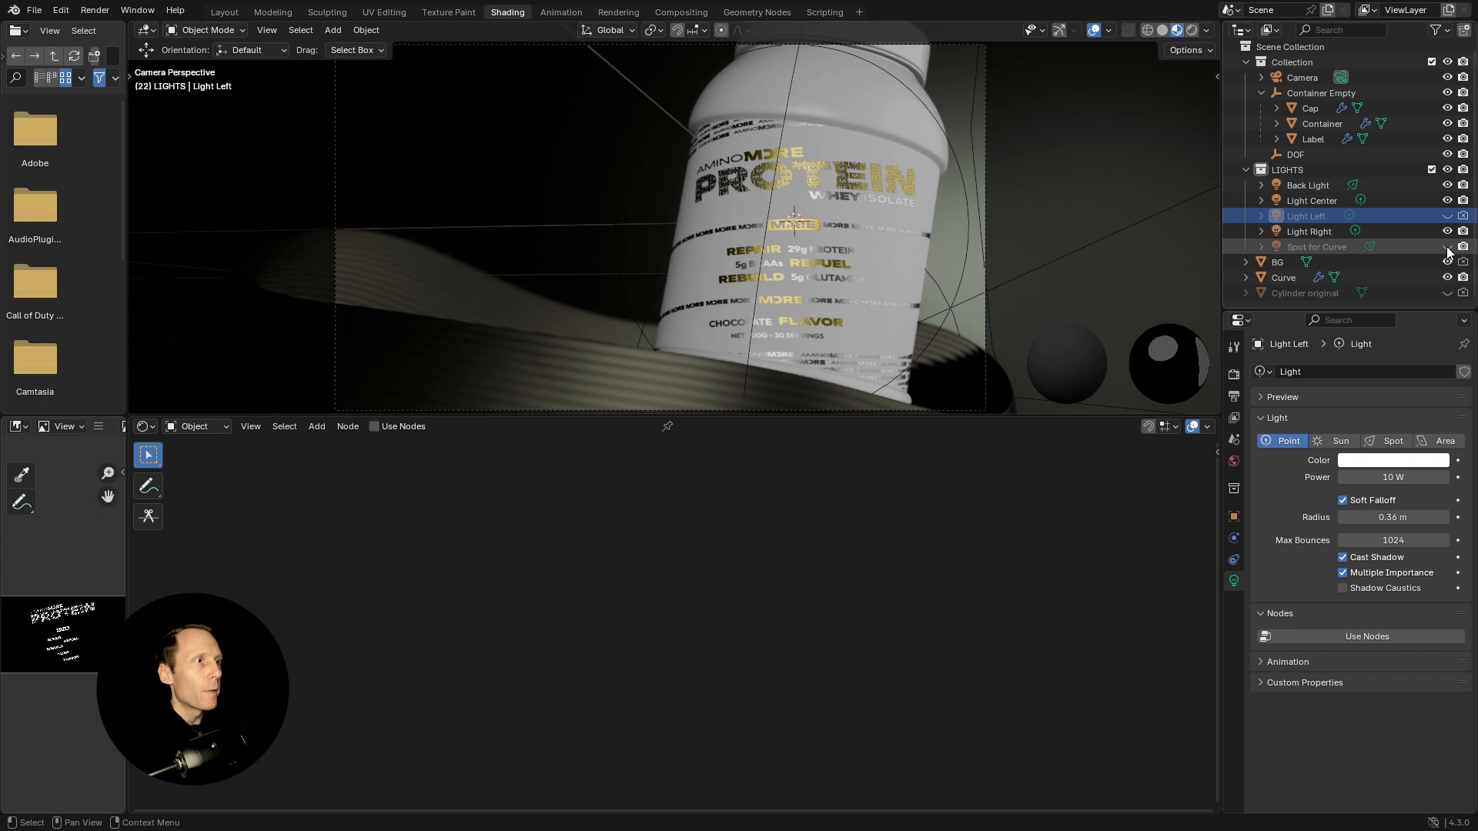
left_click(1447, 247)
left_click(1447, 247)
left_click(1447, 247)
left_click(1447, 247)
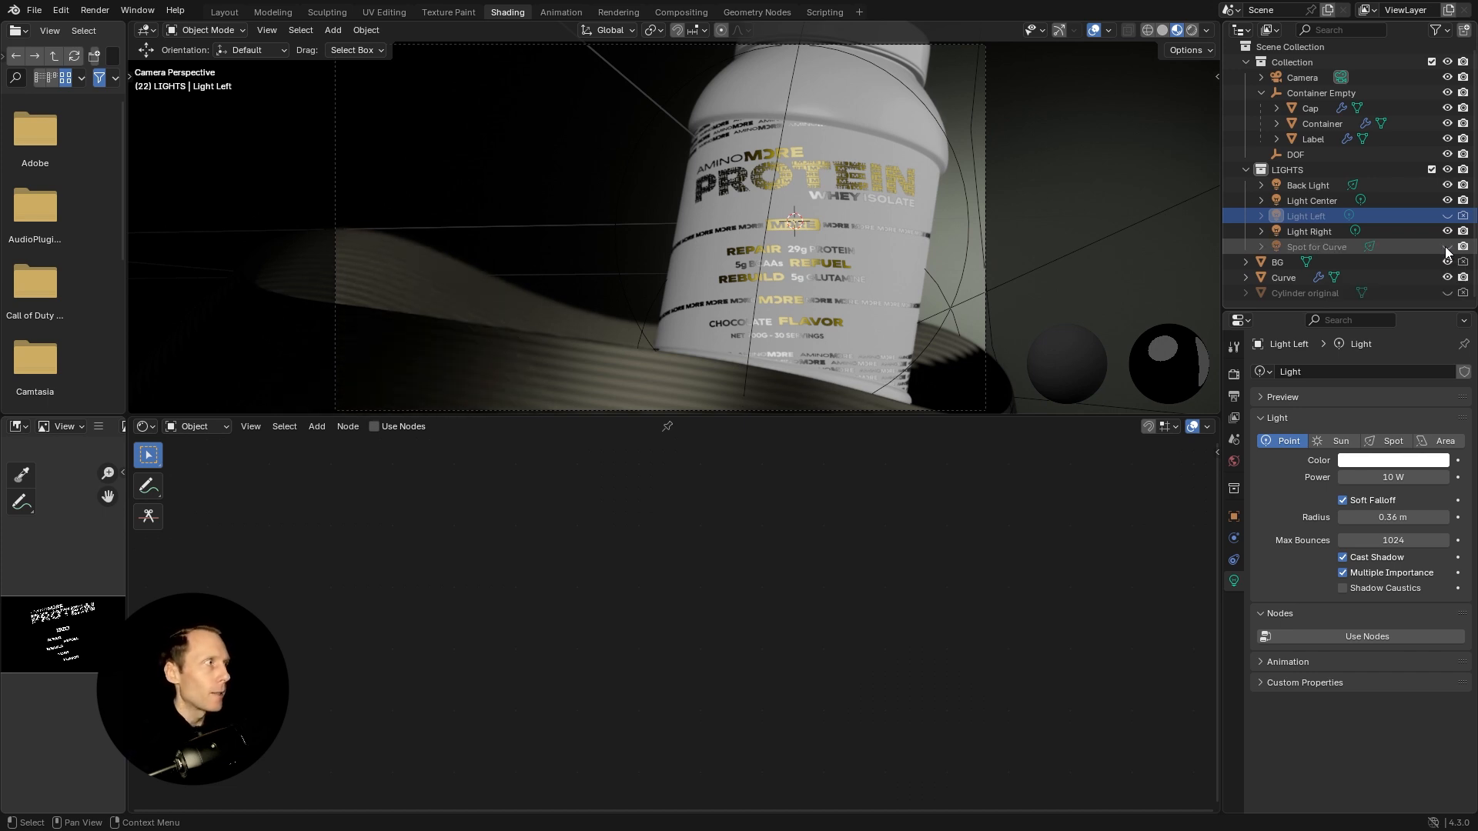
left_click(1447, 247)
Review the light data settings of Back Light, Light Center, Light Right and Spot for Curve.
left_click(1294, 186)
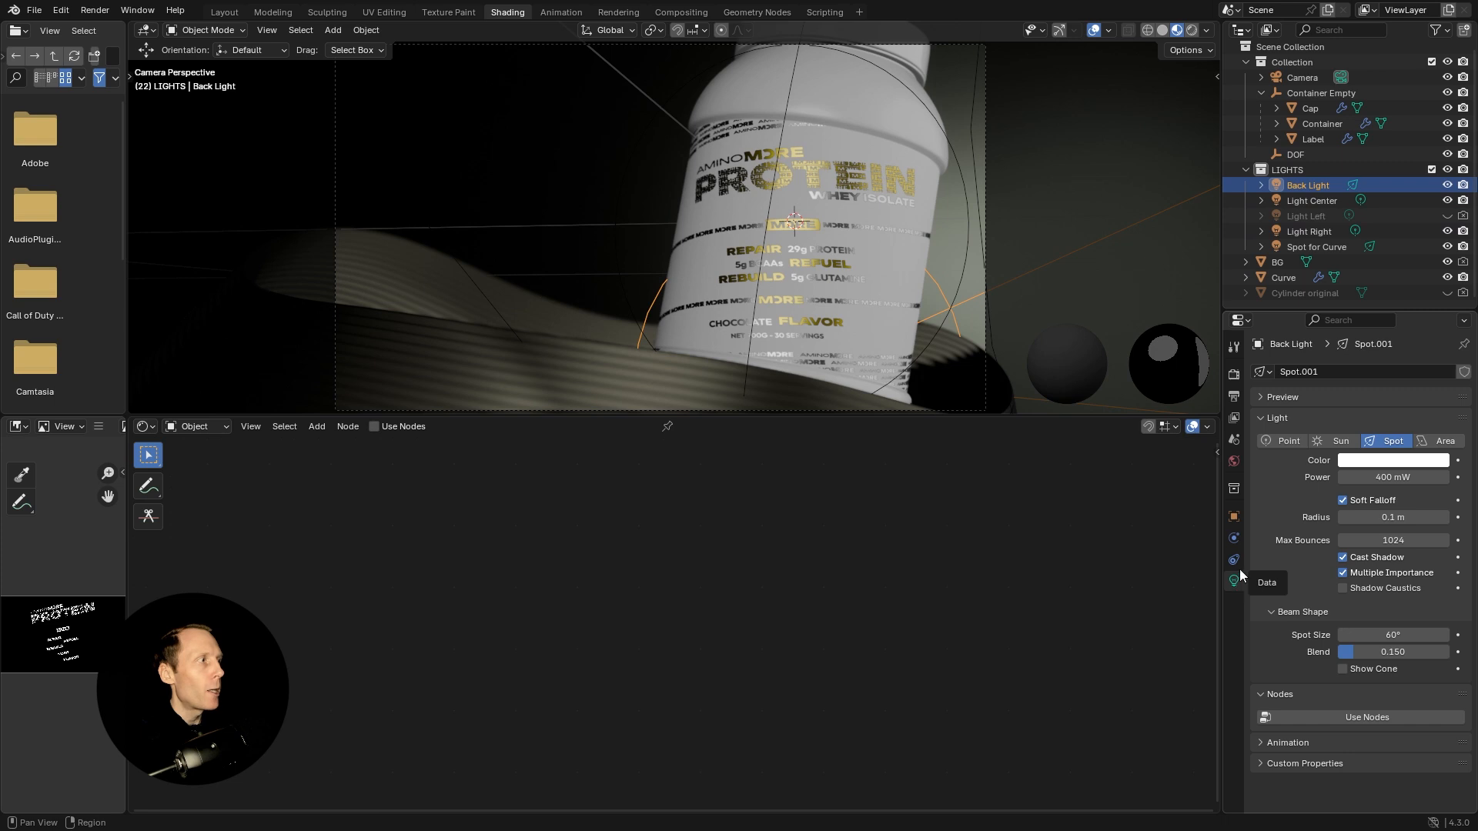
left_click(1309, 199)
left_click(1306, 232)
left_click(1304, 244)
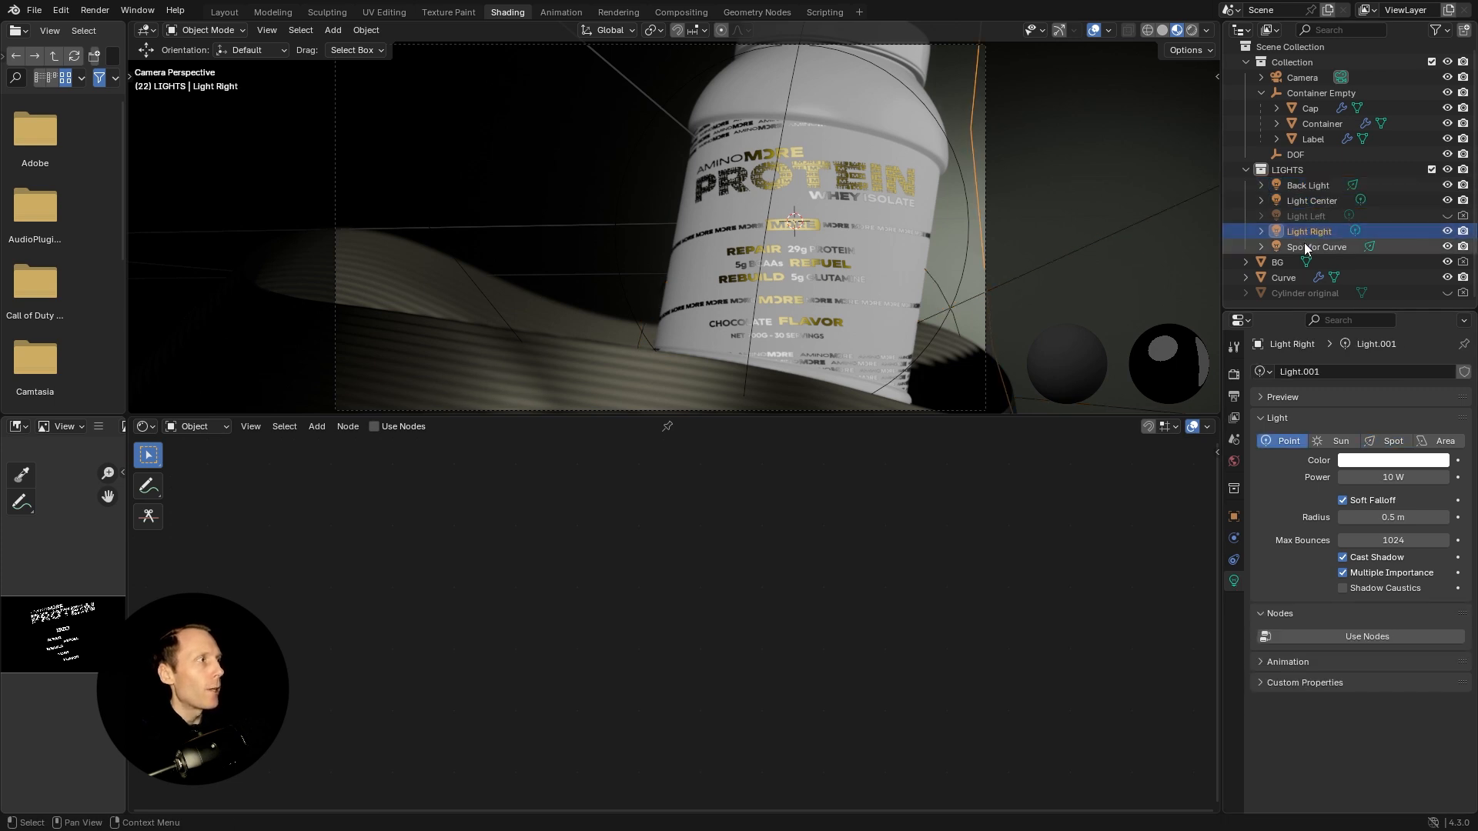
left_click(1304, 185)
left_click(1308, 198)
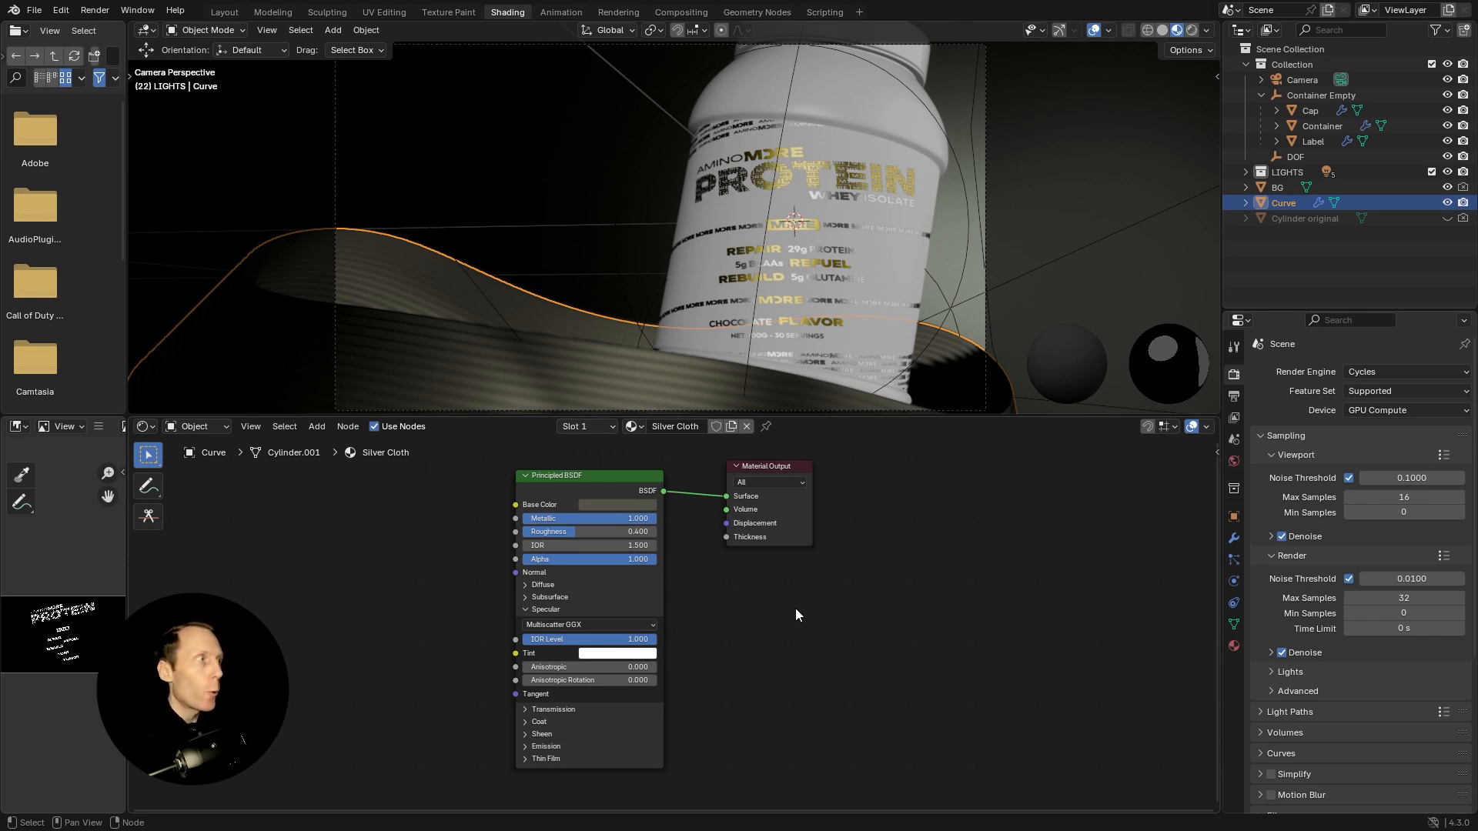
Examine the shader nodes of the Curve, BG, Cap and Container materials.
left_click(639, 429)
left_click(1023, 516)
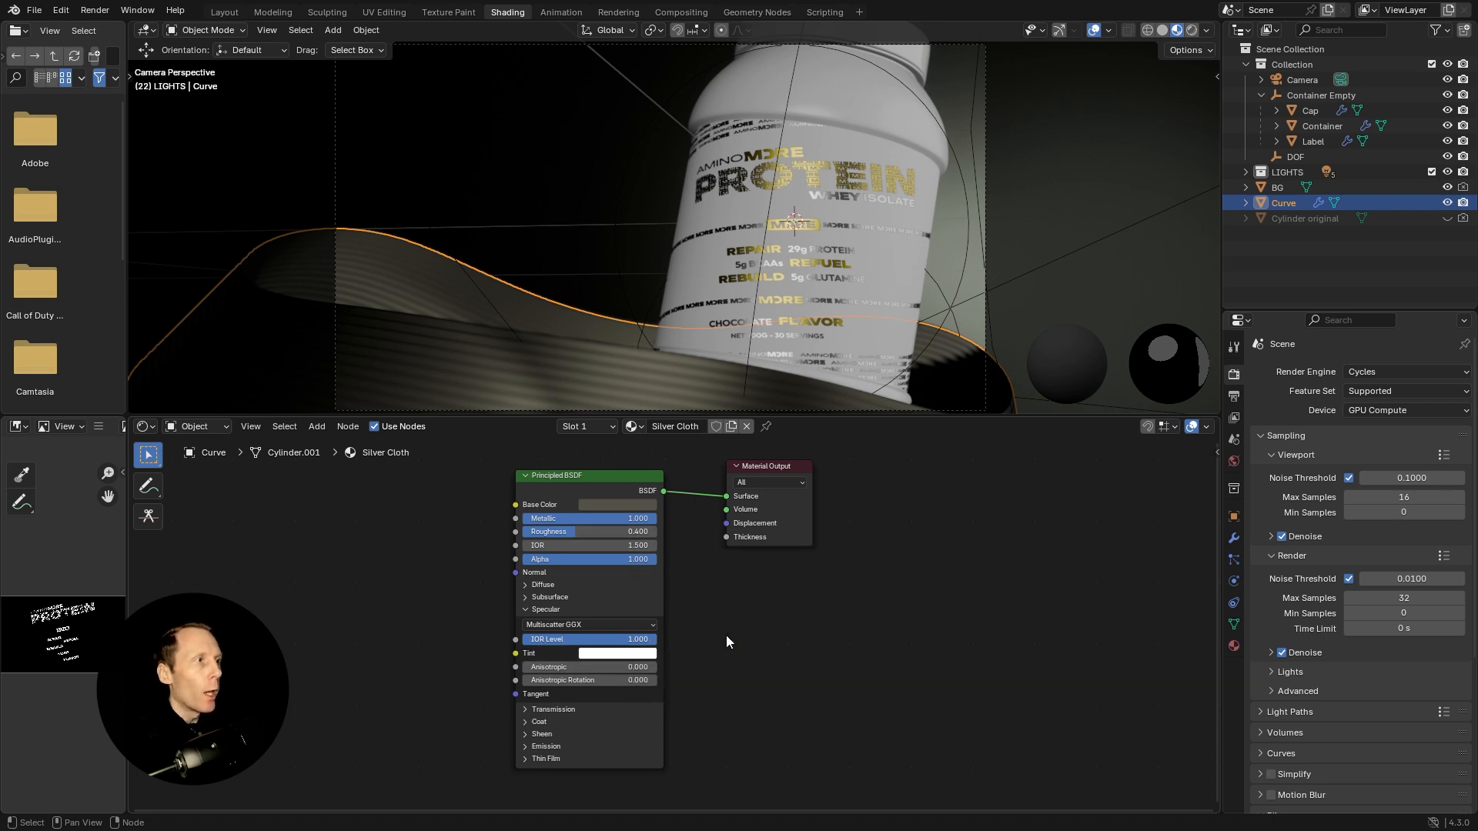
left_click(1277, 187)
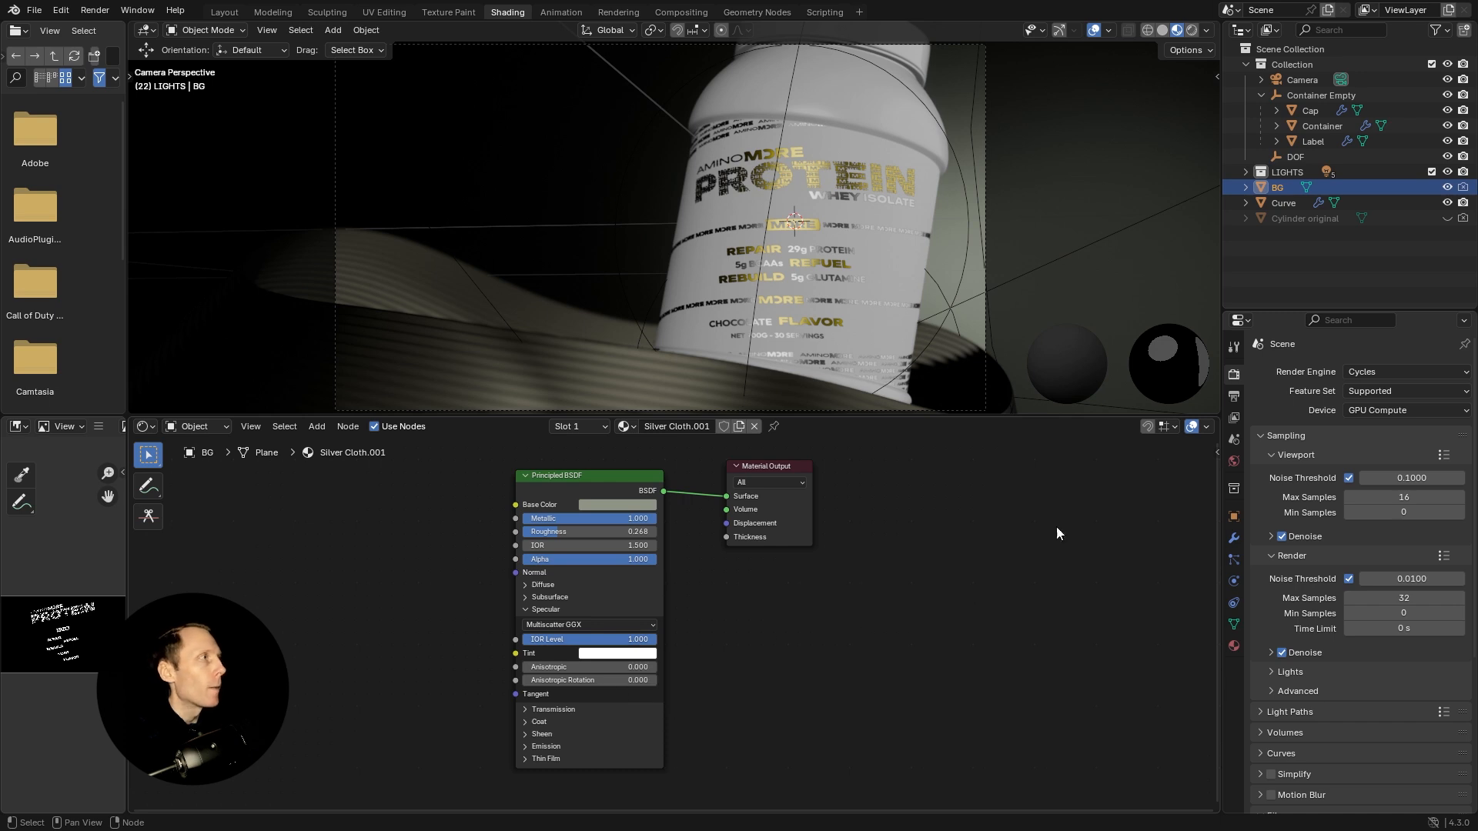
left_click(1314, 95)
left_click(1311, 112)
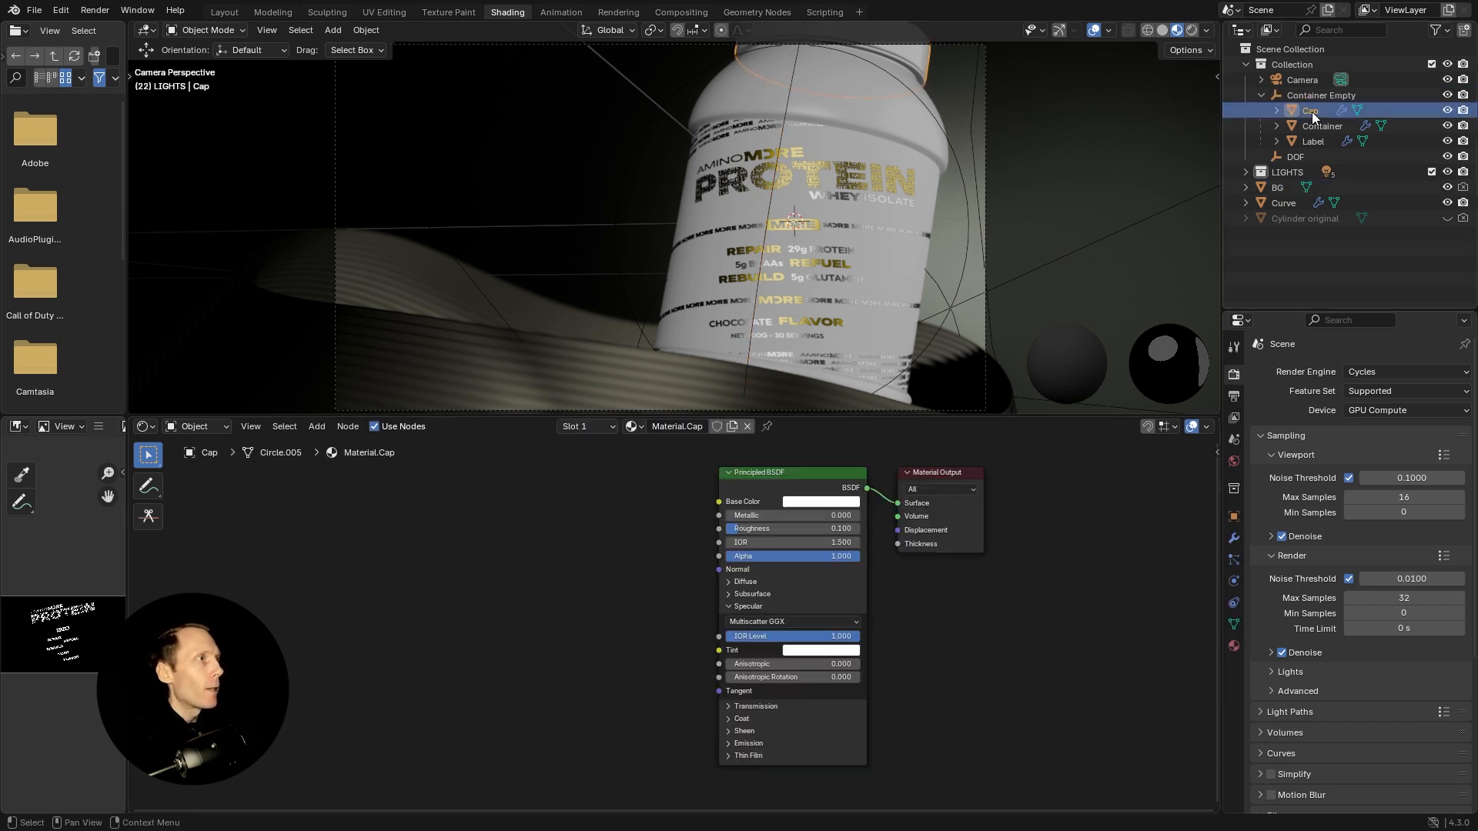
left_click_drag(1061, 608, 889, 605)
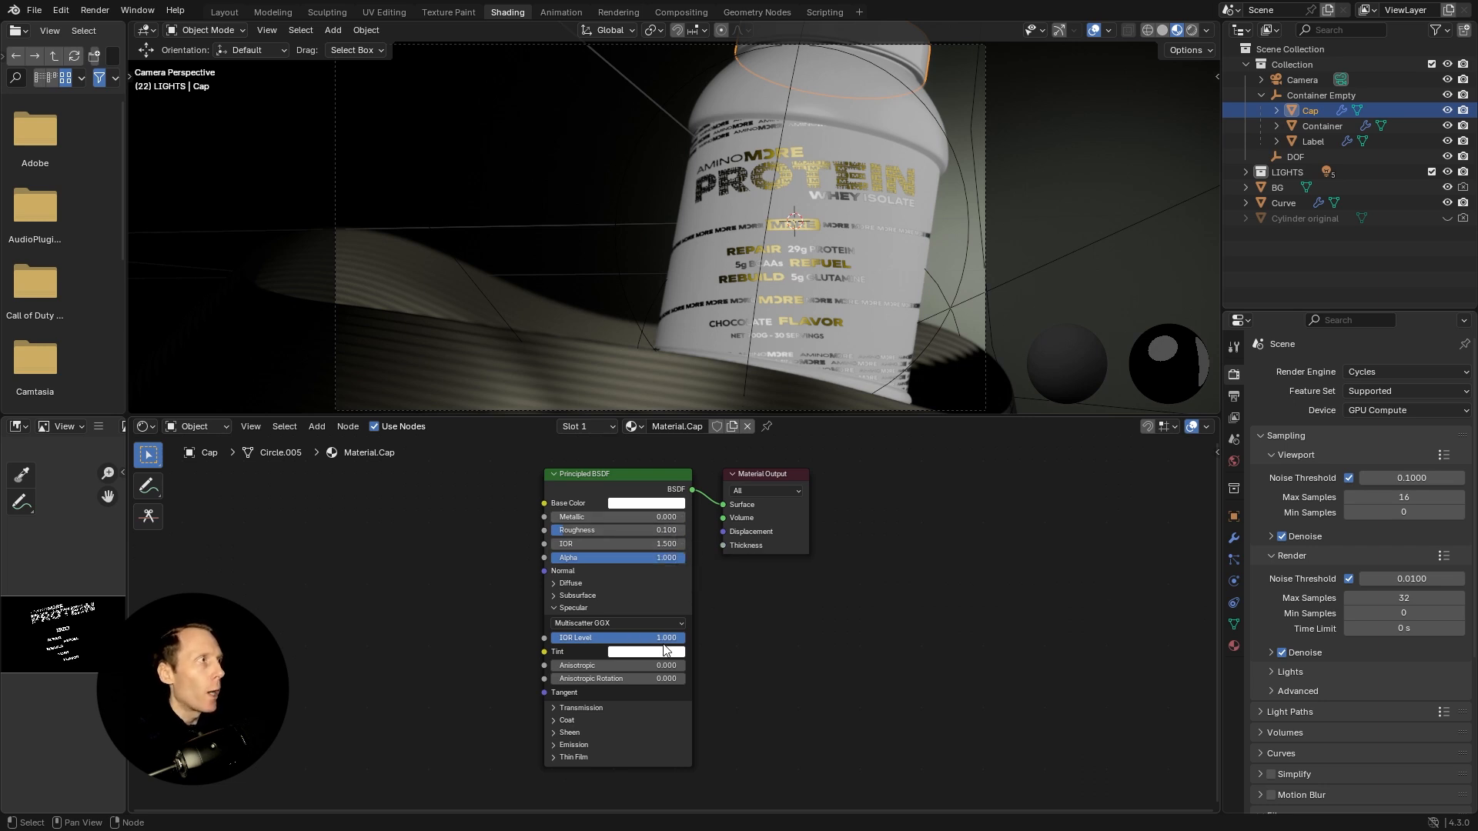
left_click(1318, 127)
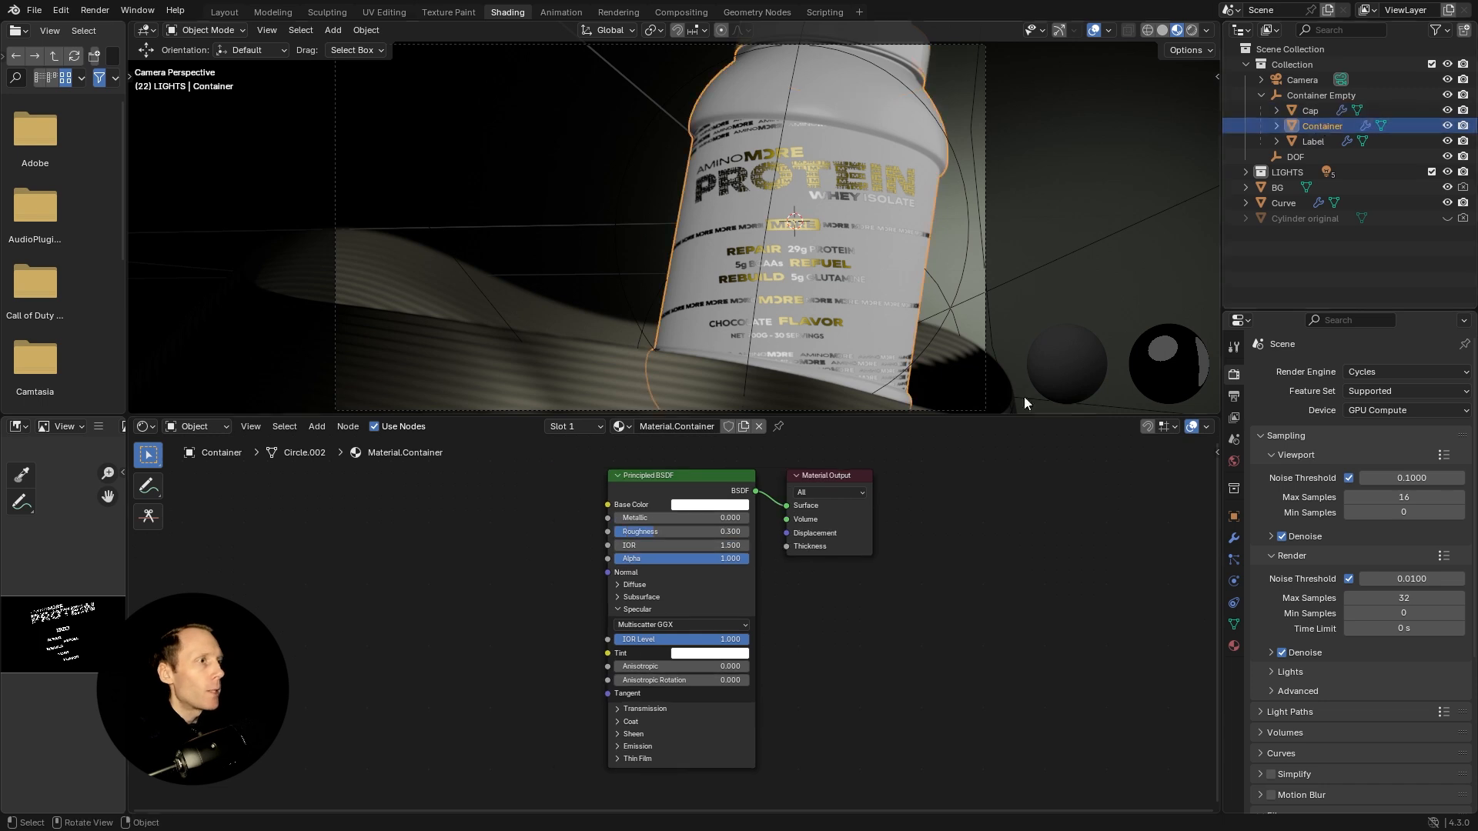
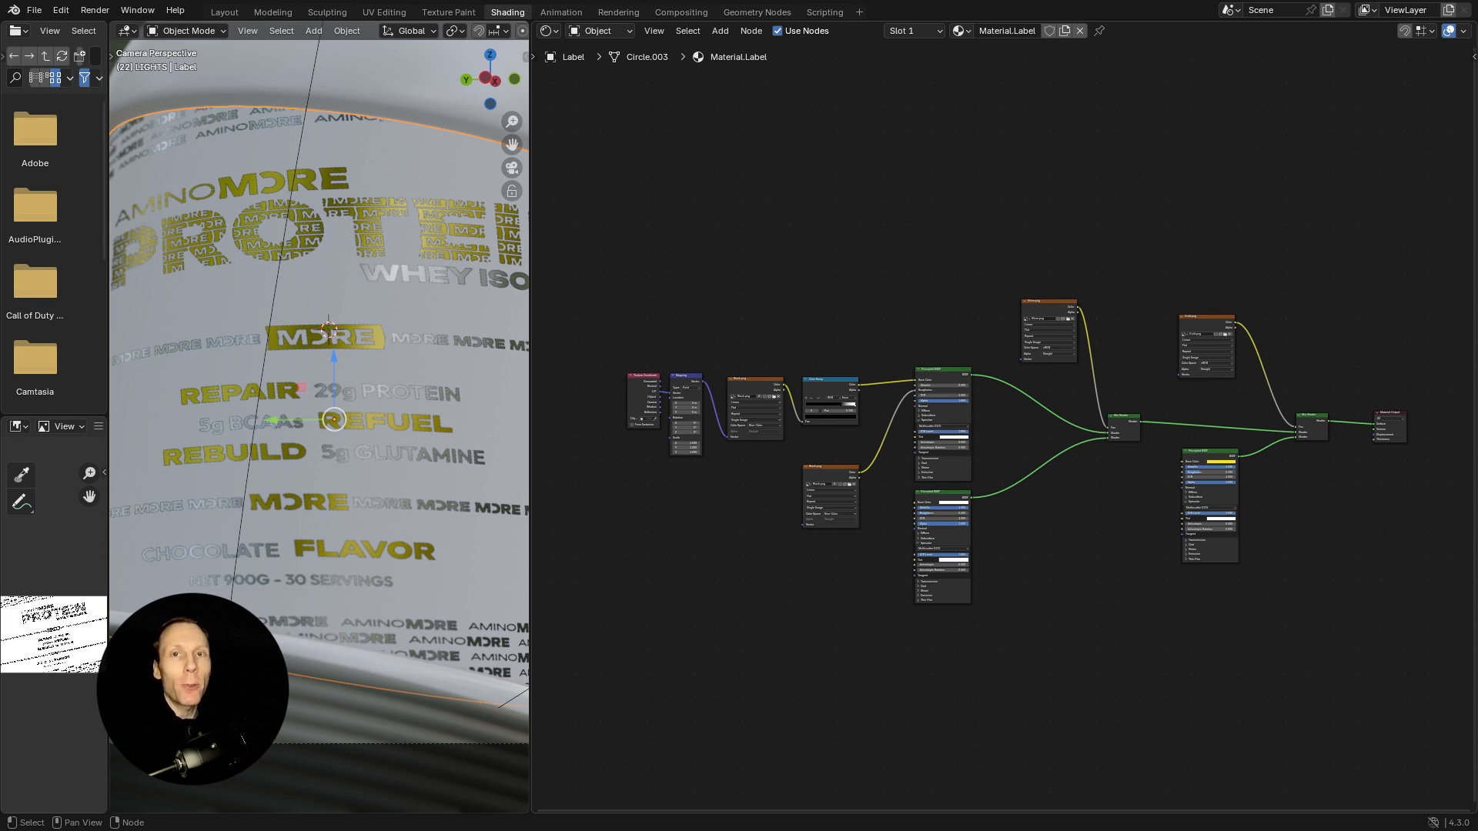
Mute the Black.png image texture node that feeds the Color Ramp in the Label material.
left_click(866, 194)
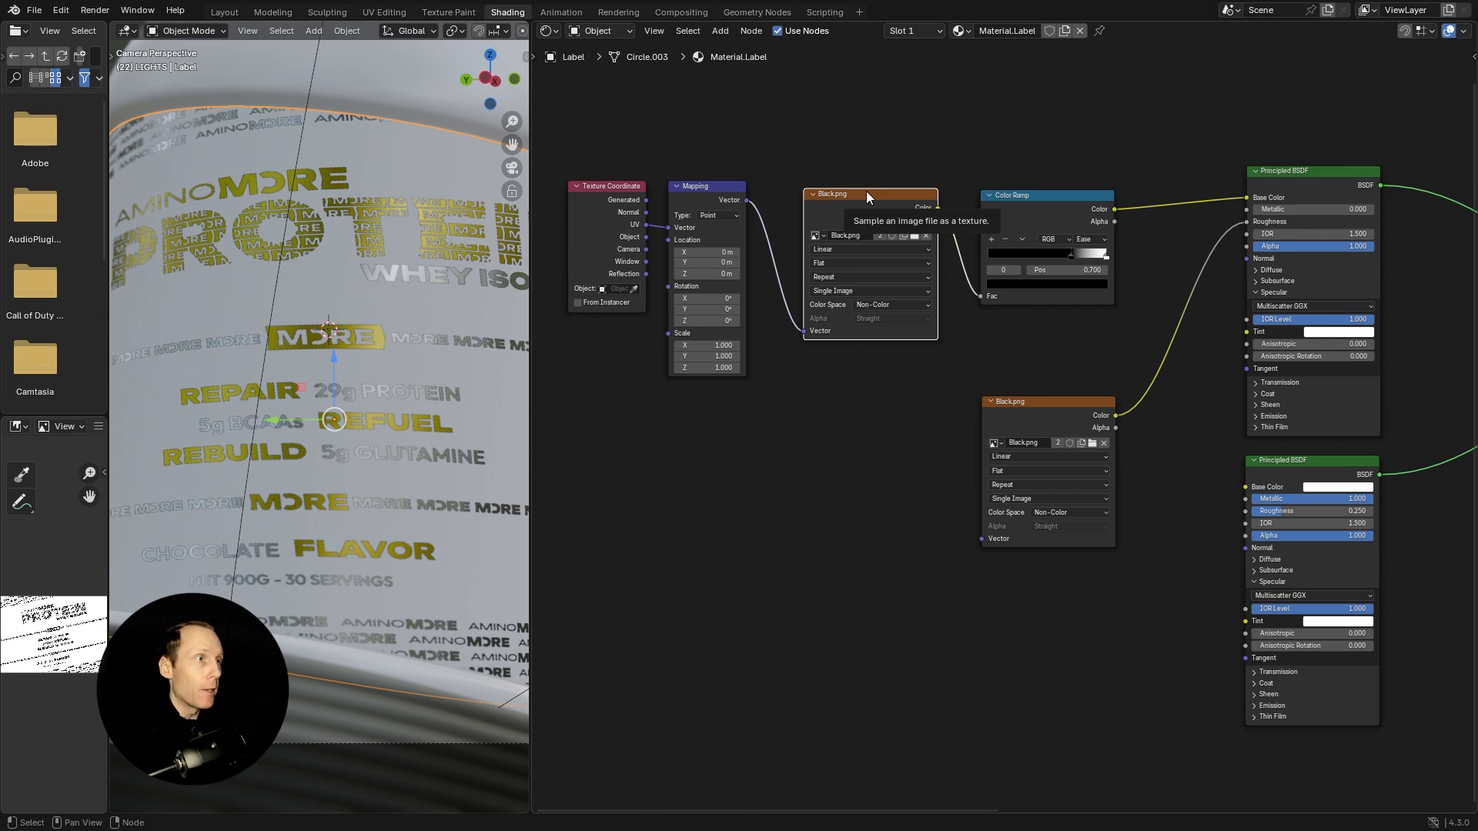
key("m")
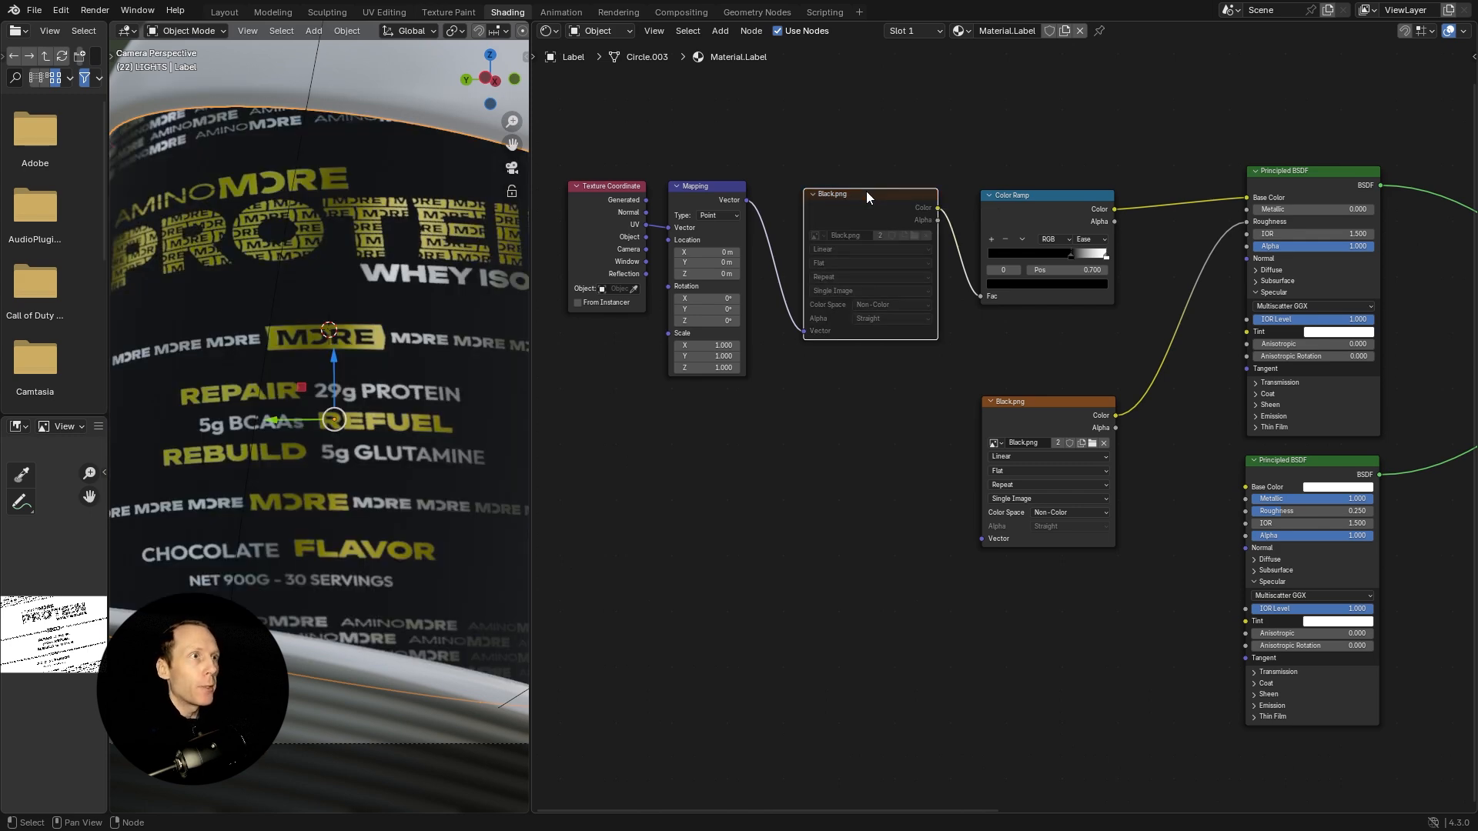
Unmute the Black.png node feeding the Color Ramp, and toggle muting of the Black.png node feeding Roughness to compare the label's reflections.
key("m")
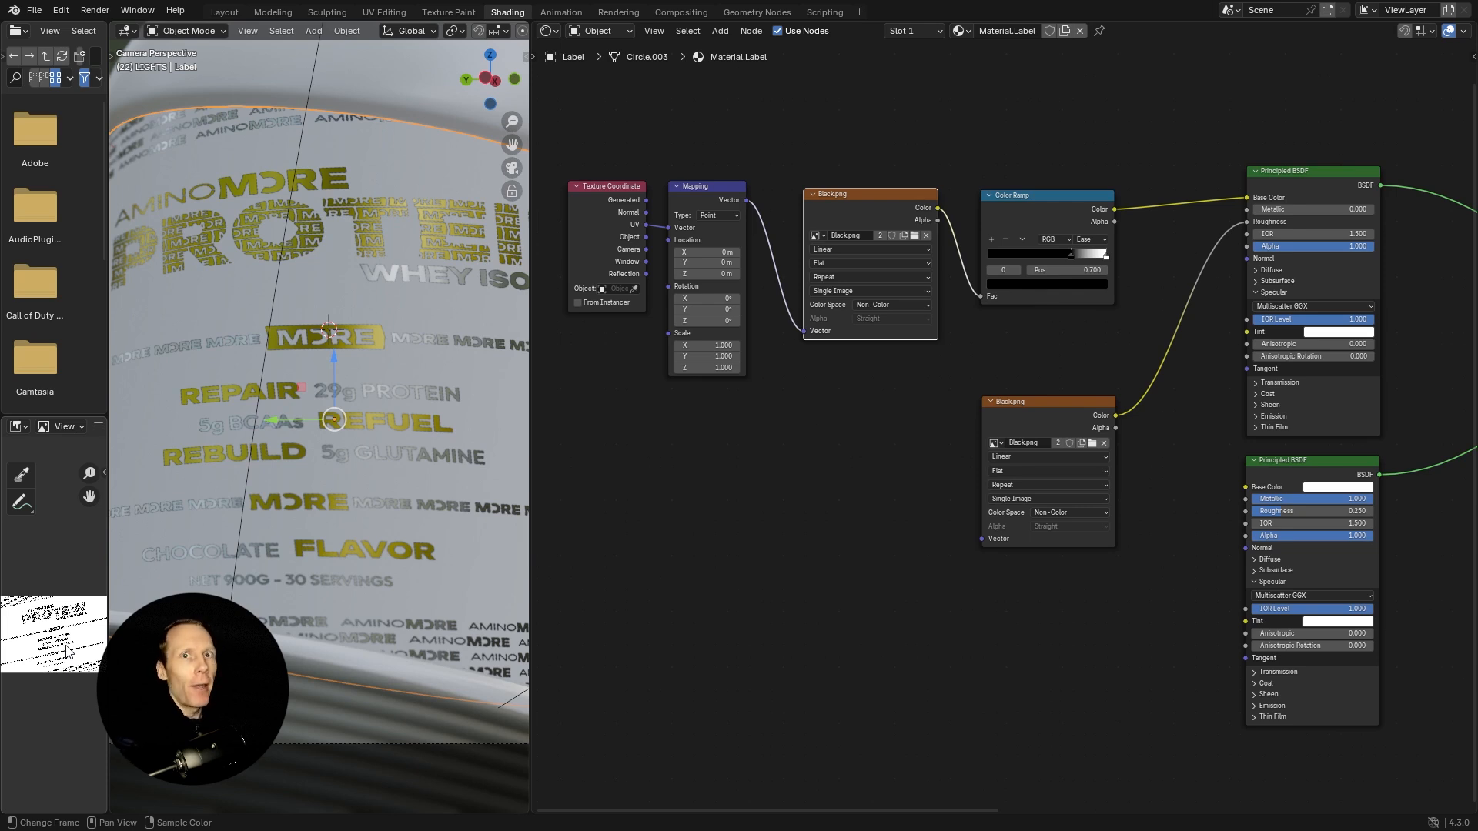
left_click(1022, 415)
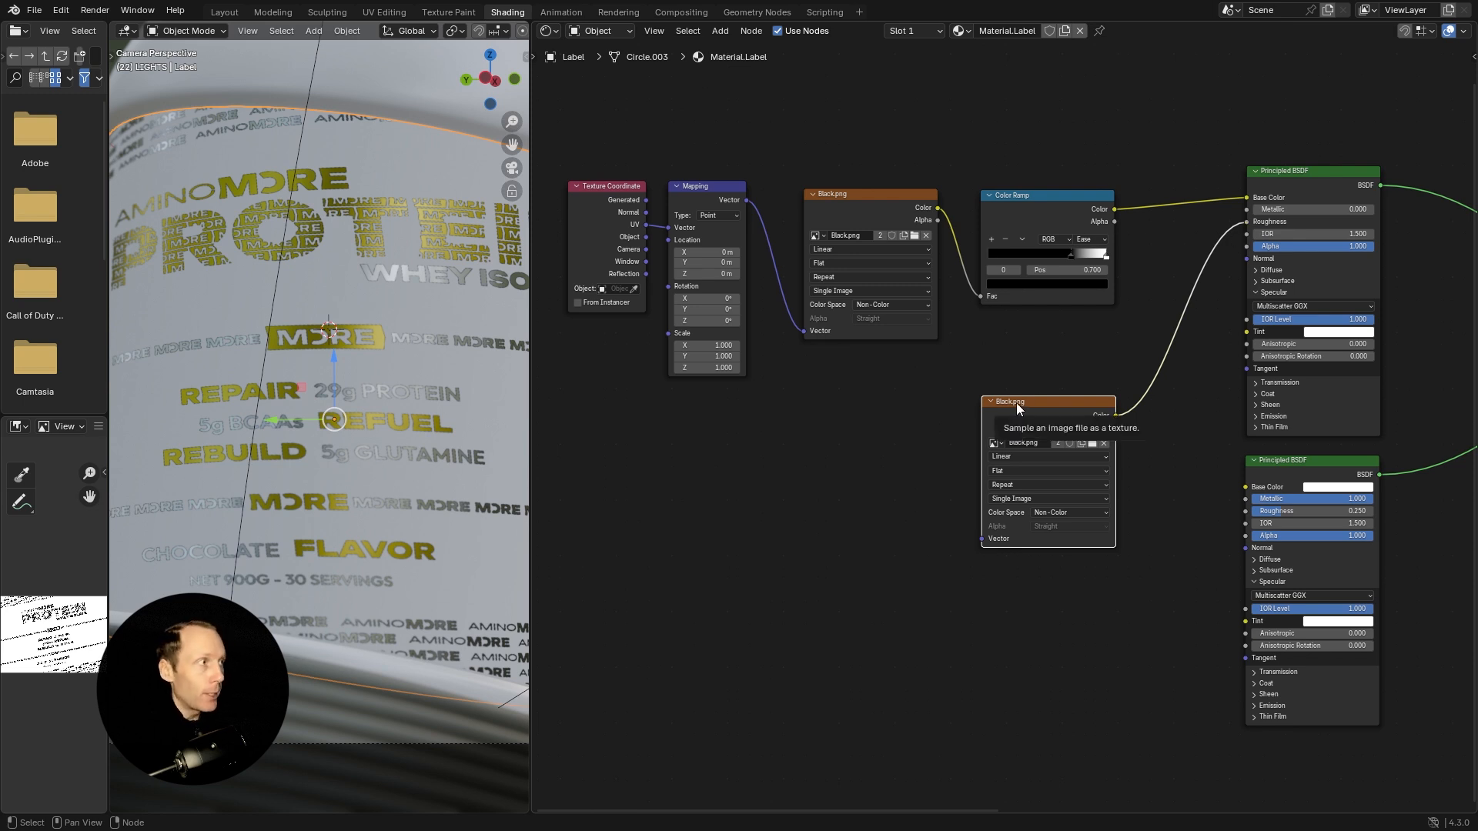
key("m")
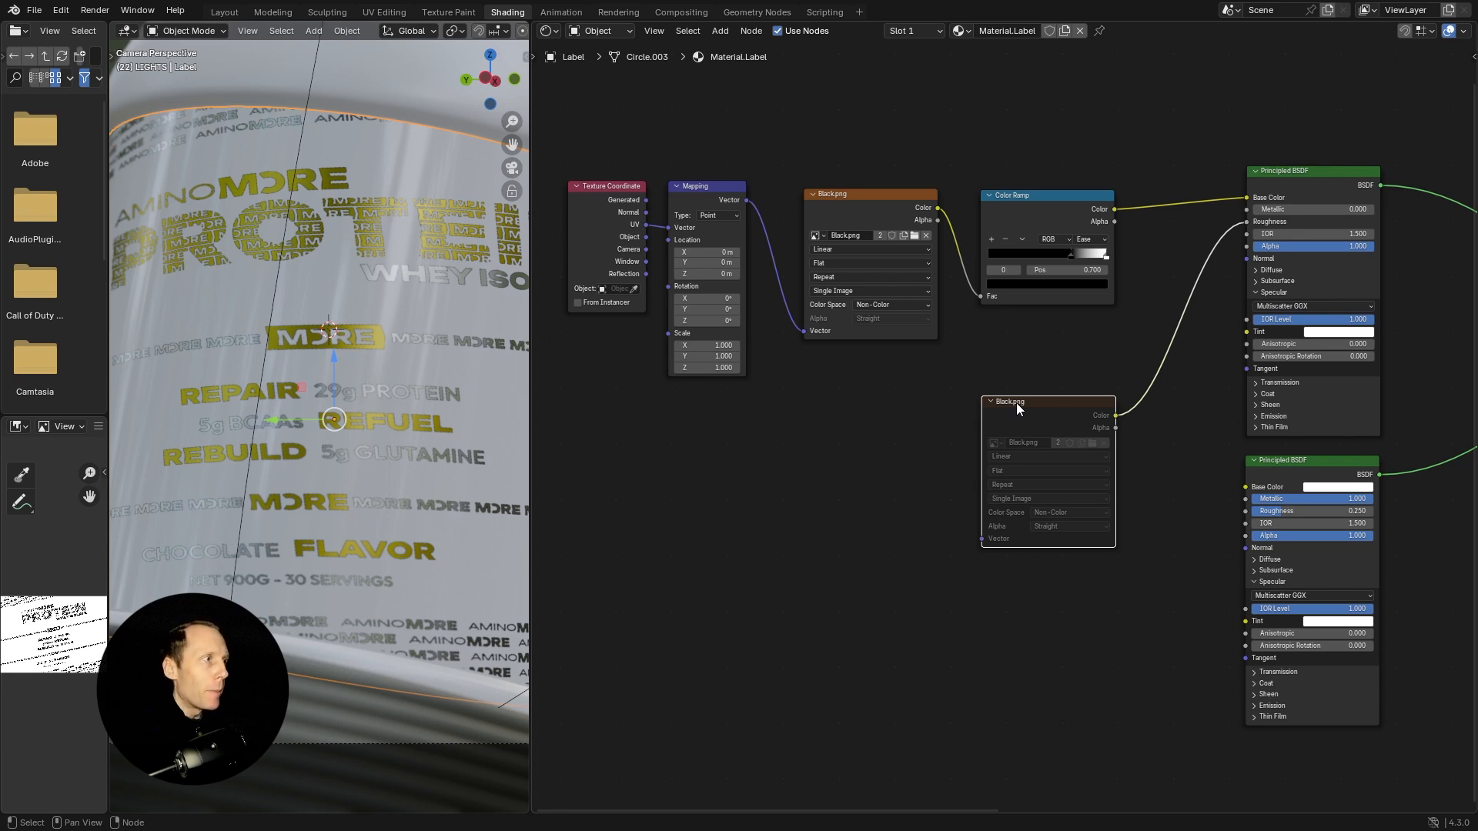
key("m")
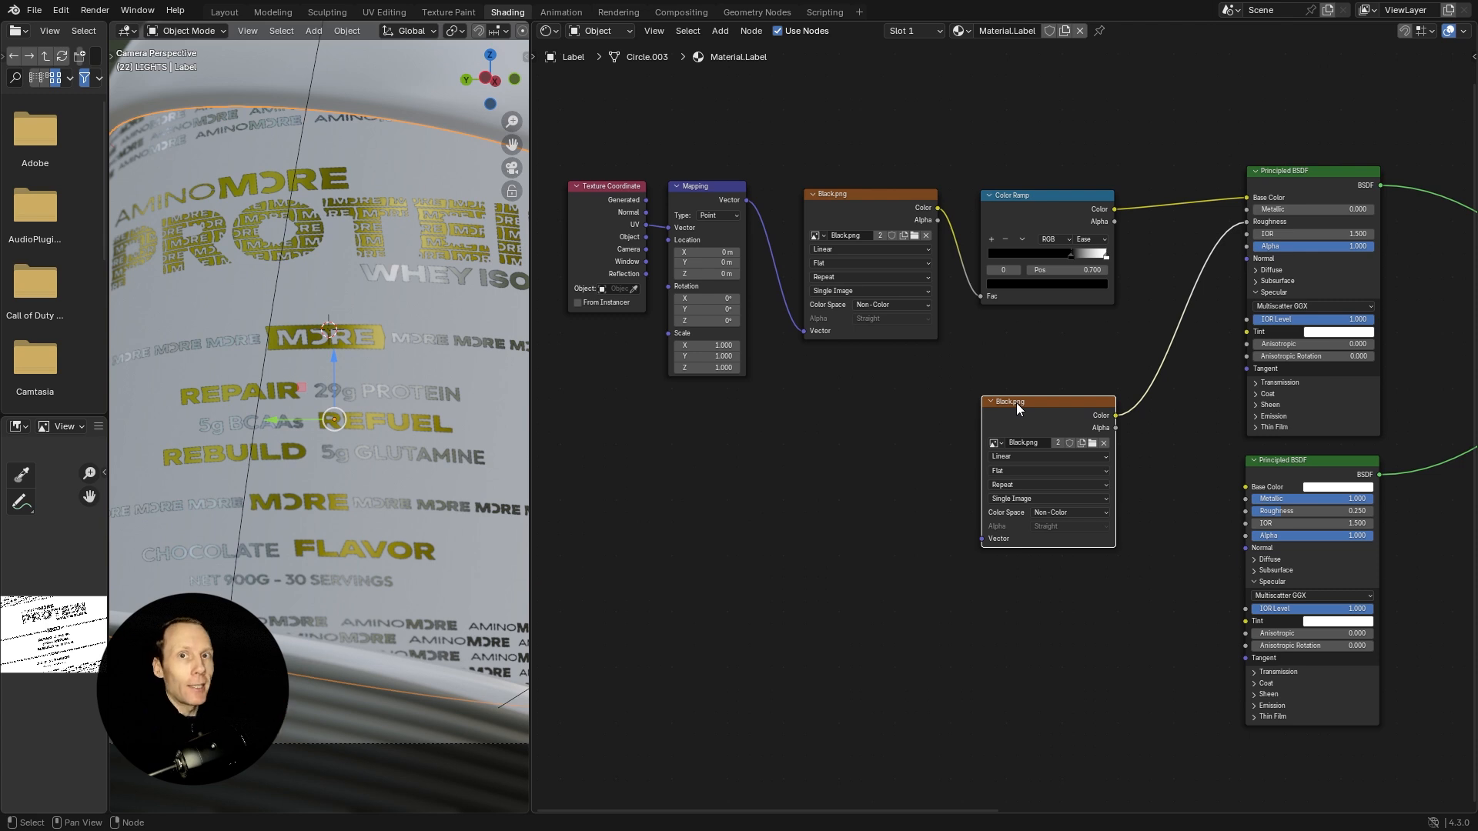
Examine the silver branch of the Label material and mute, then unmute the Silver.png mask to compare its effect.
left_click(1041, 195)
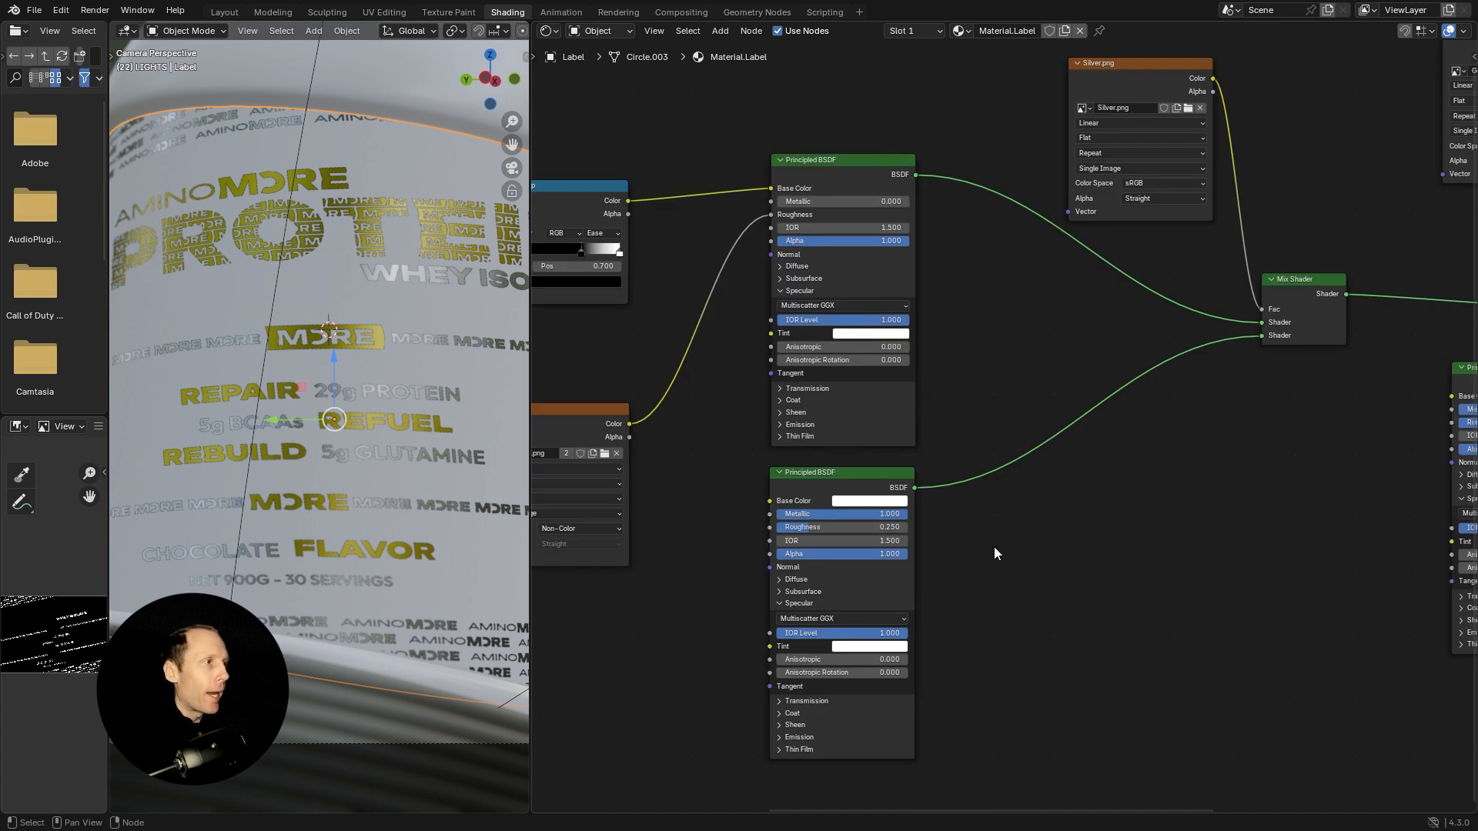
left_click(846, 473)
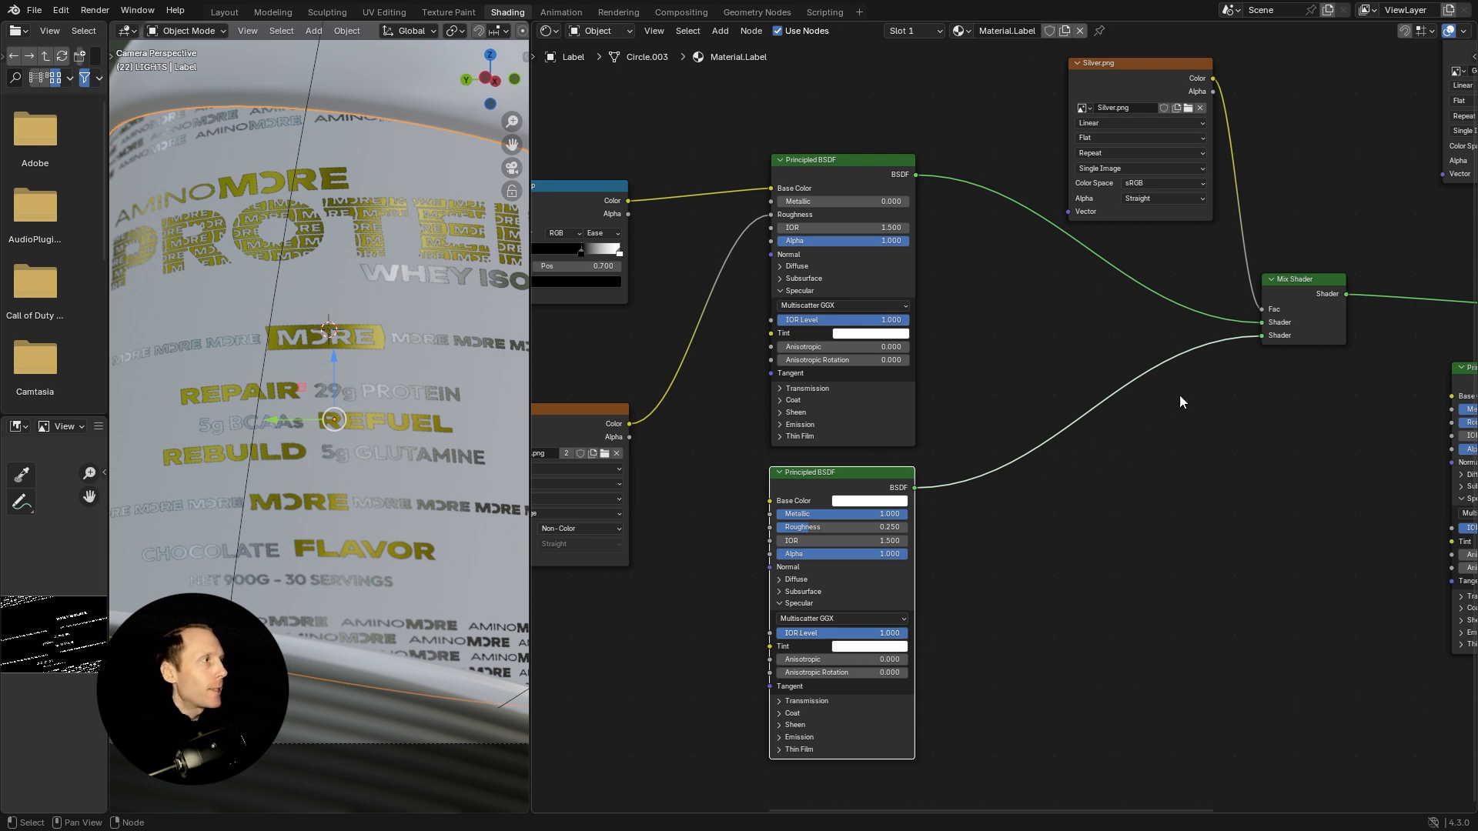
left_click(1306, 281)
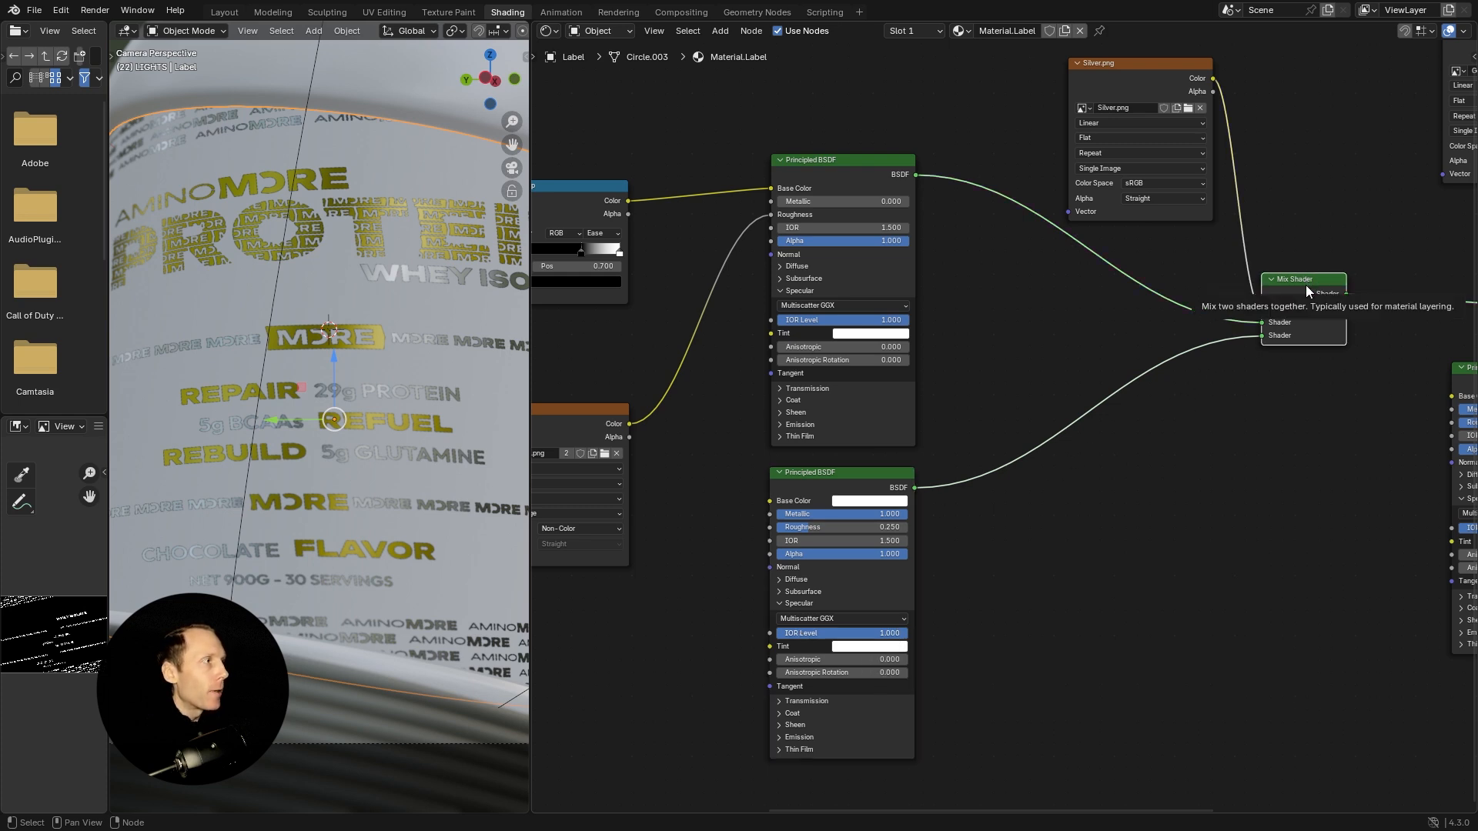
left_click(1124, 63)
left_click_drag(1120, 60, 1137, 61)
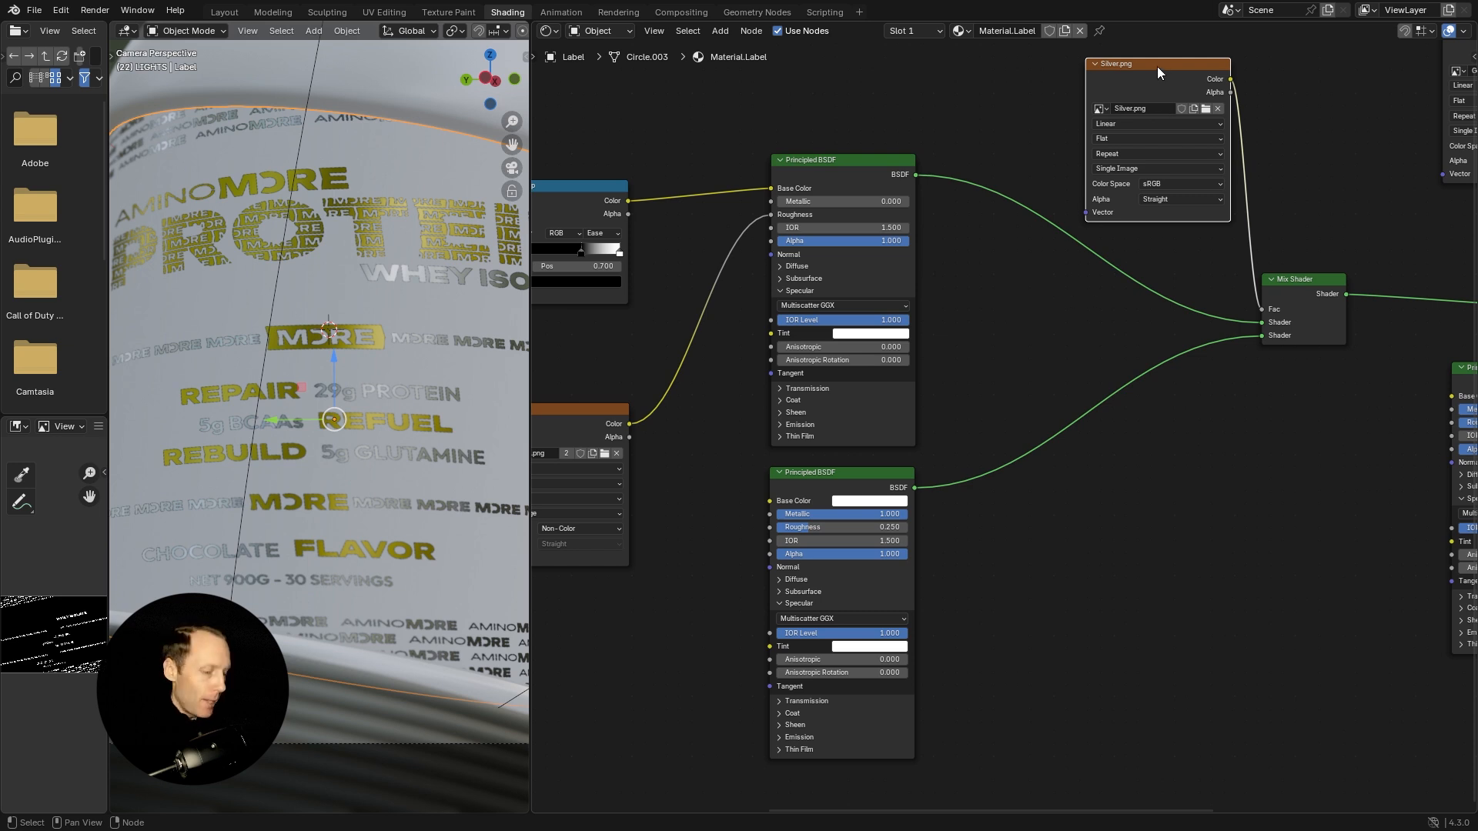
key("m")
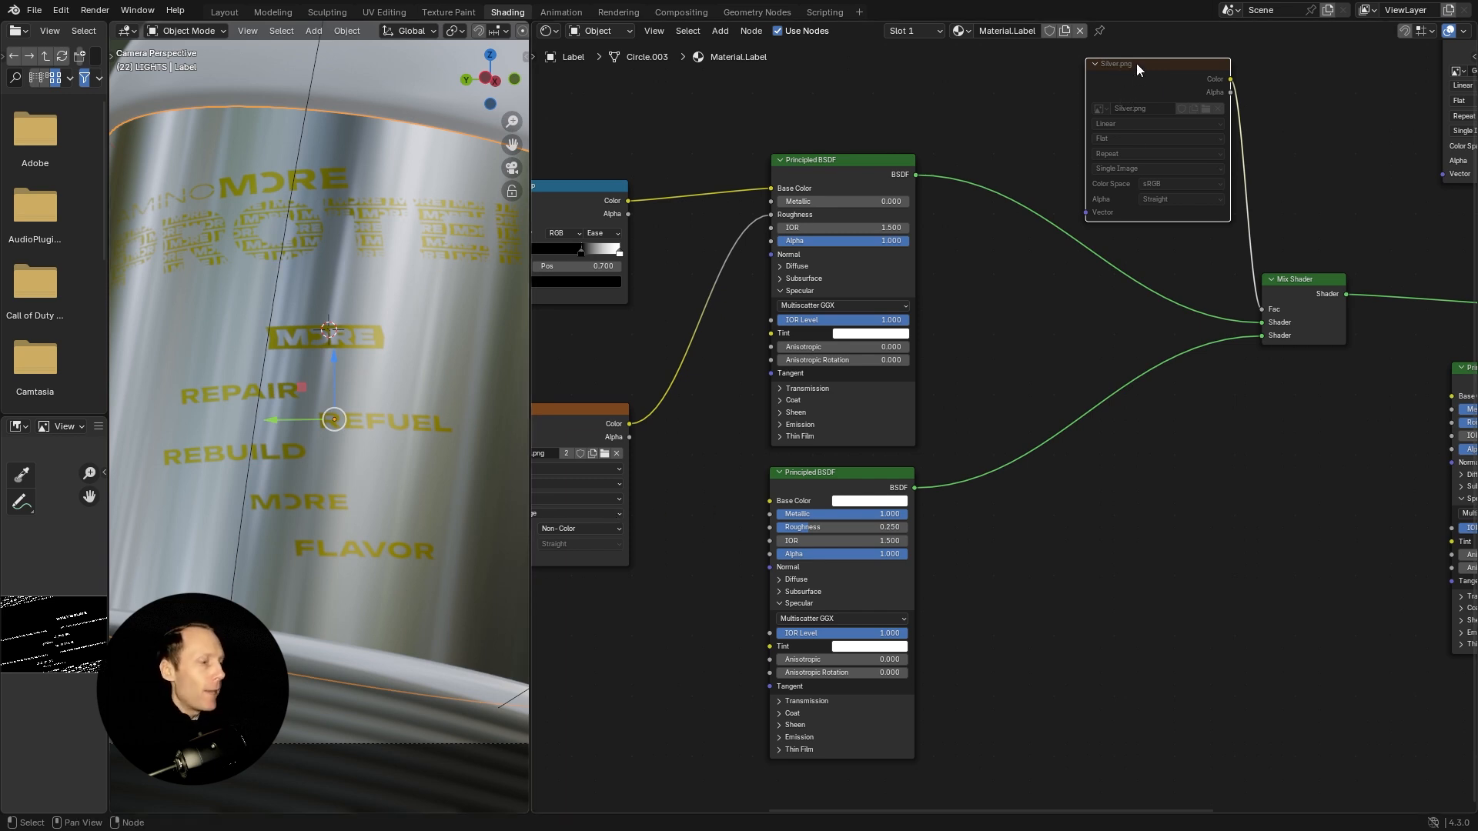
key("m")
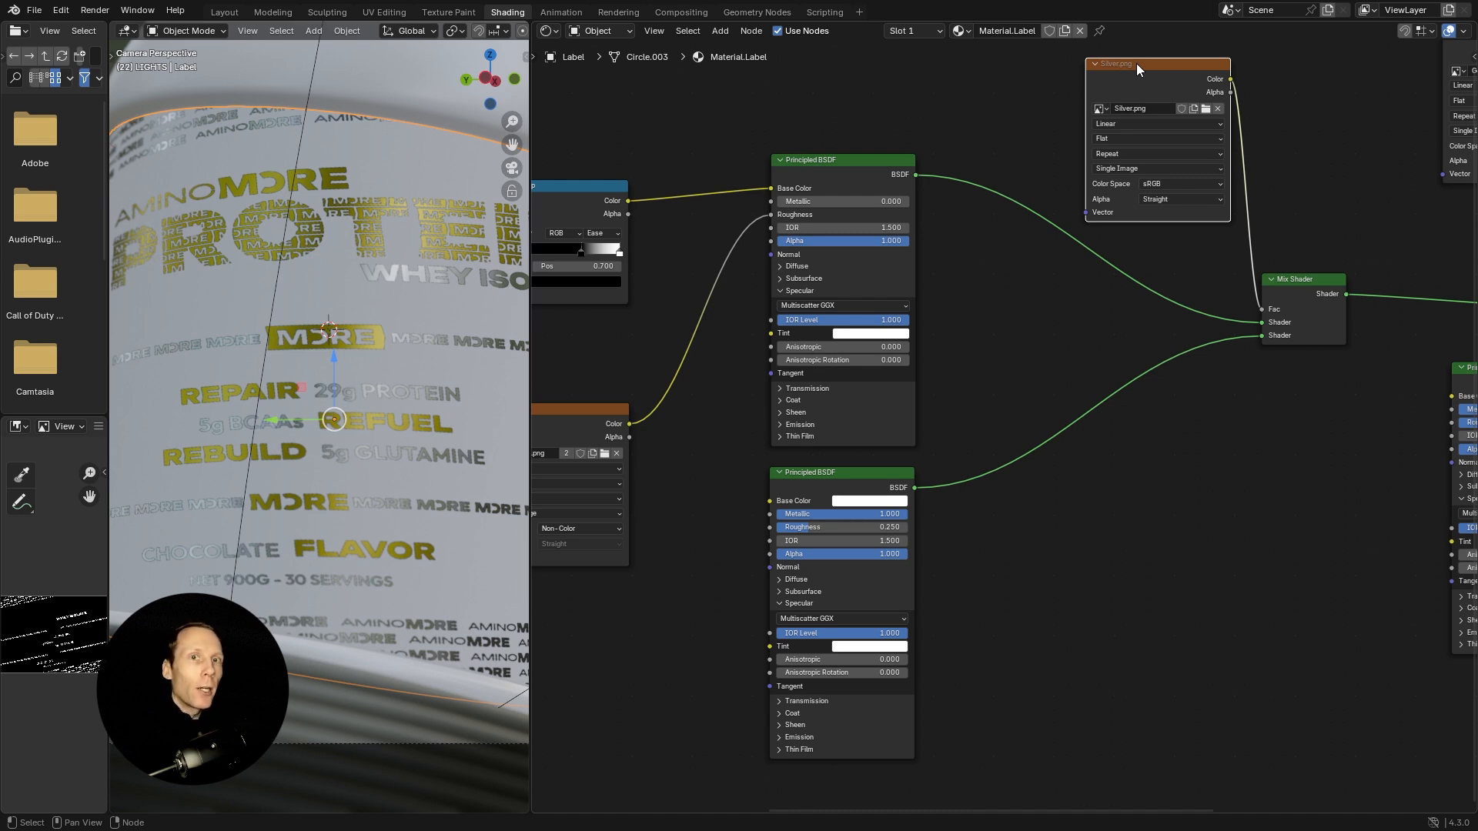
Mute and unmute the silver Principled BSDF to compare the metallic lettering with and without it.
left_click(807, 476)
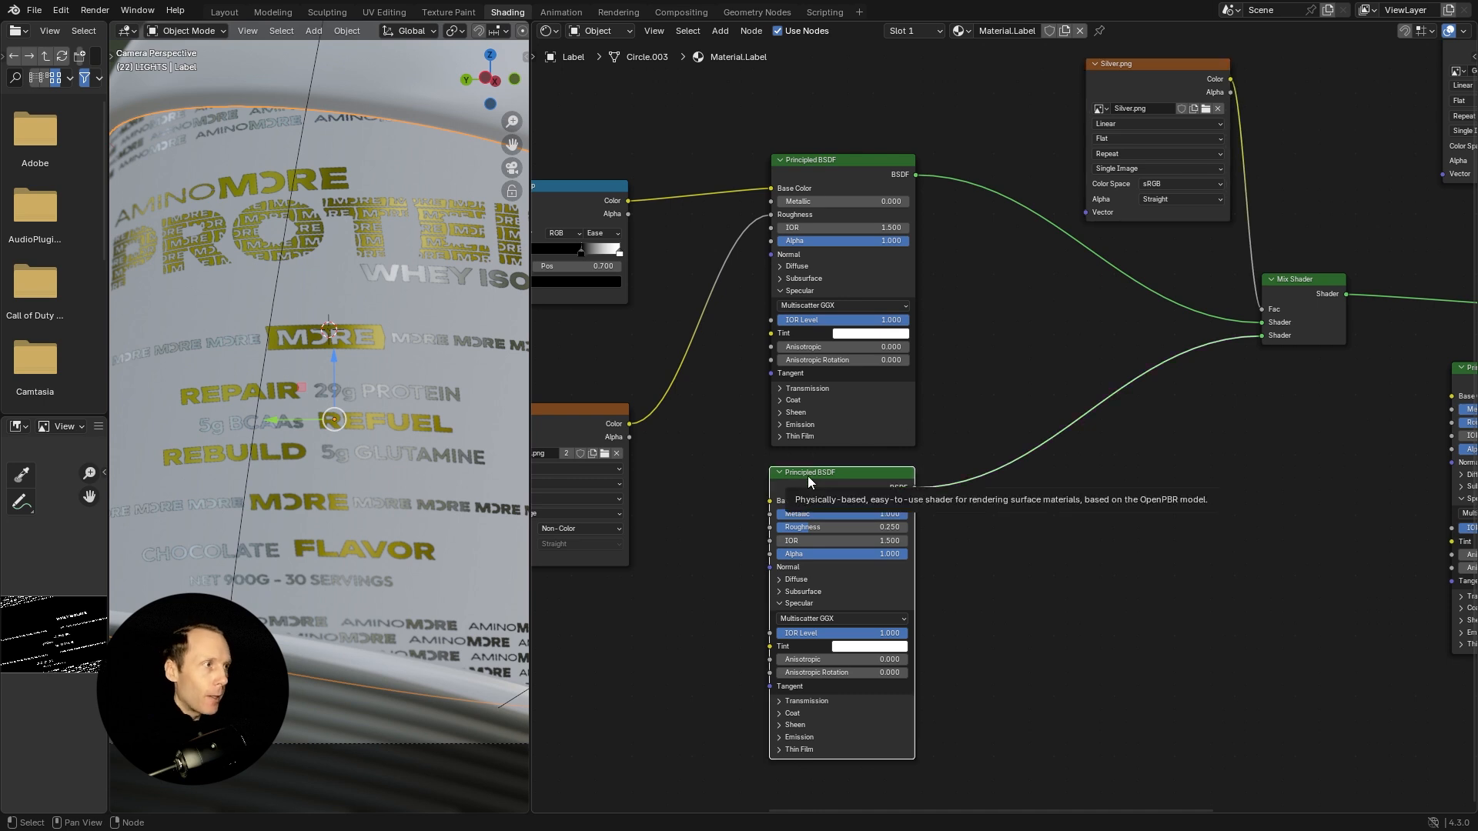
key("m")
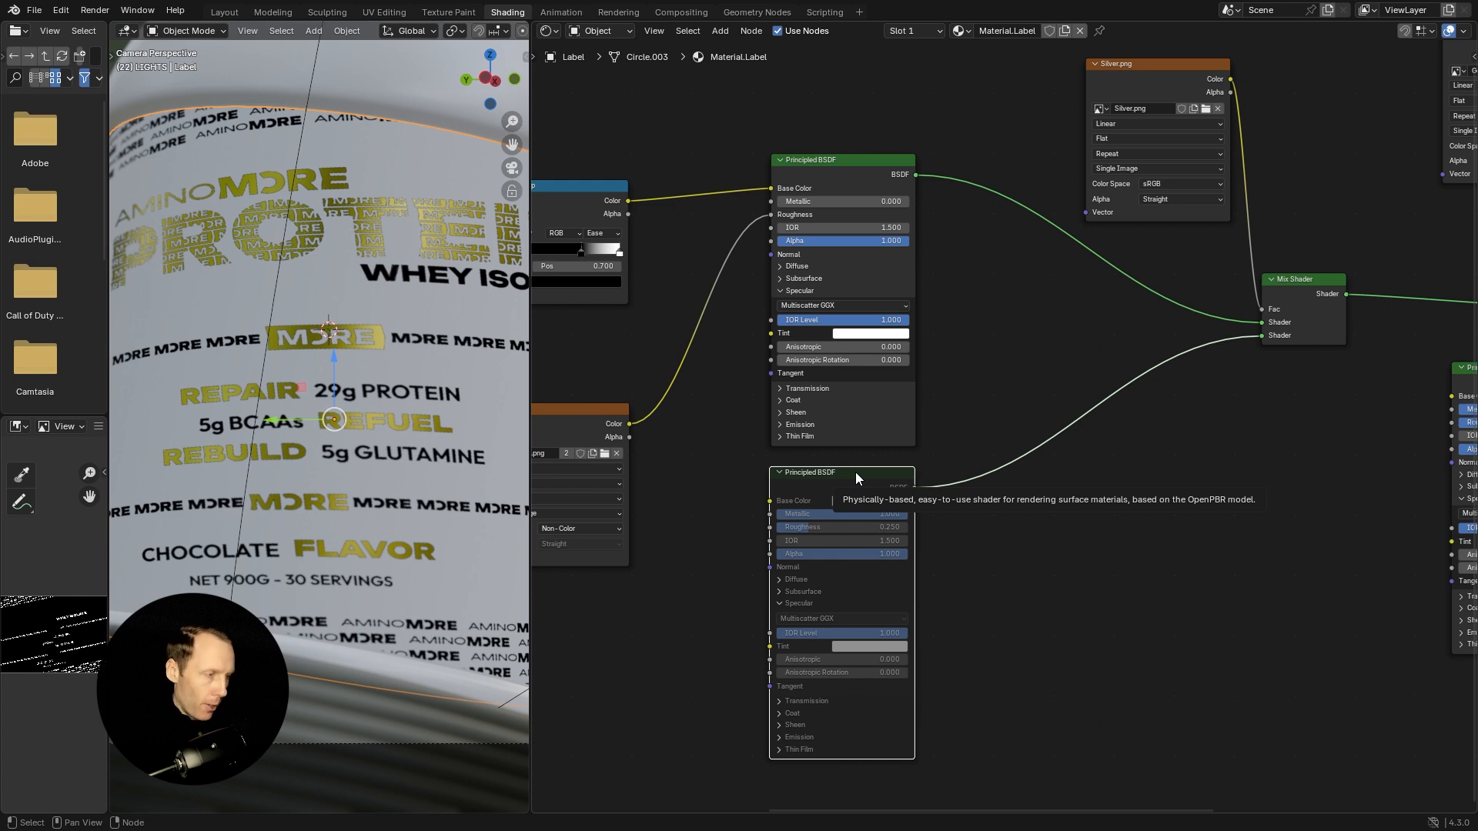
key("m")
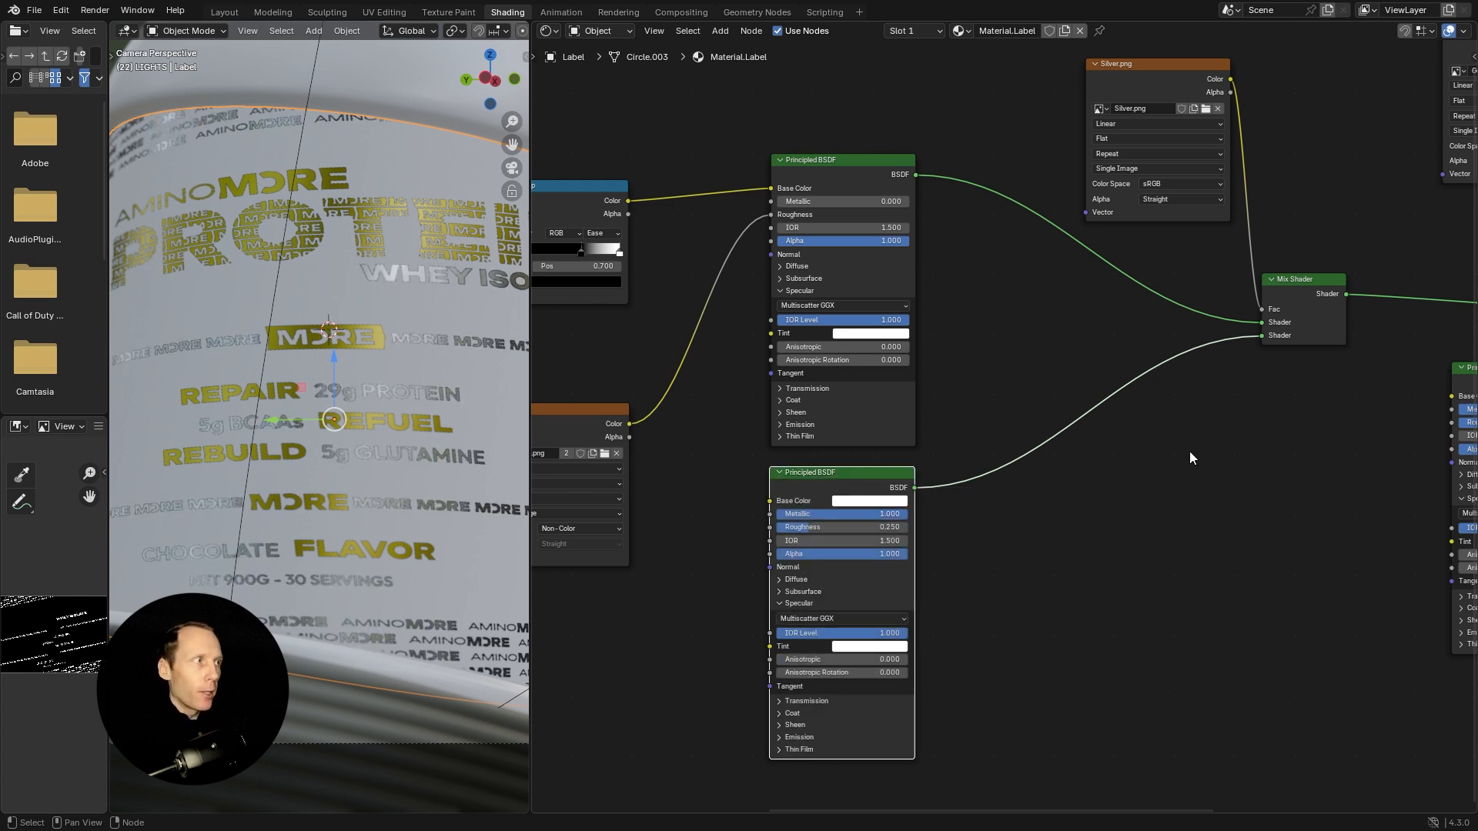
Examine the gold branch of the Label material: the yellow Principled BSDF, its Mix Shader and the Gold.png mask.
left_click_drag(1281, 450, 695, 472)
scroll(994, 453, "down", 1)
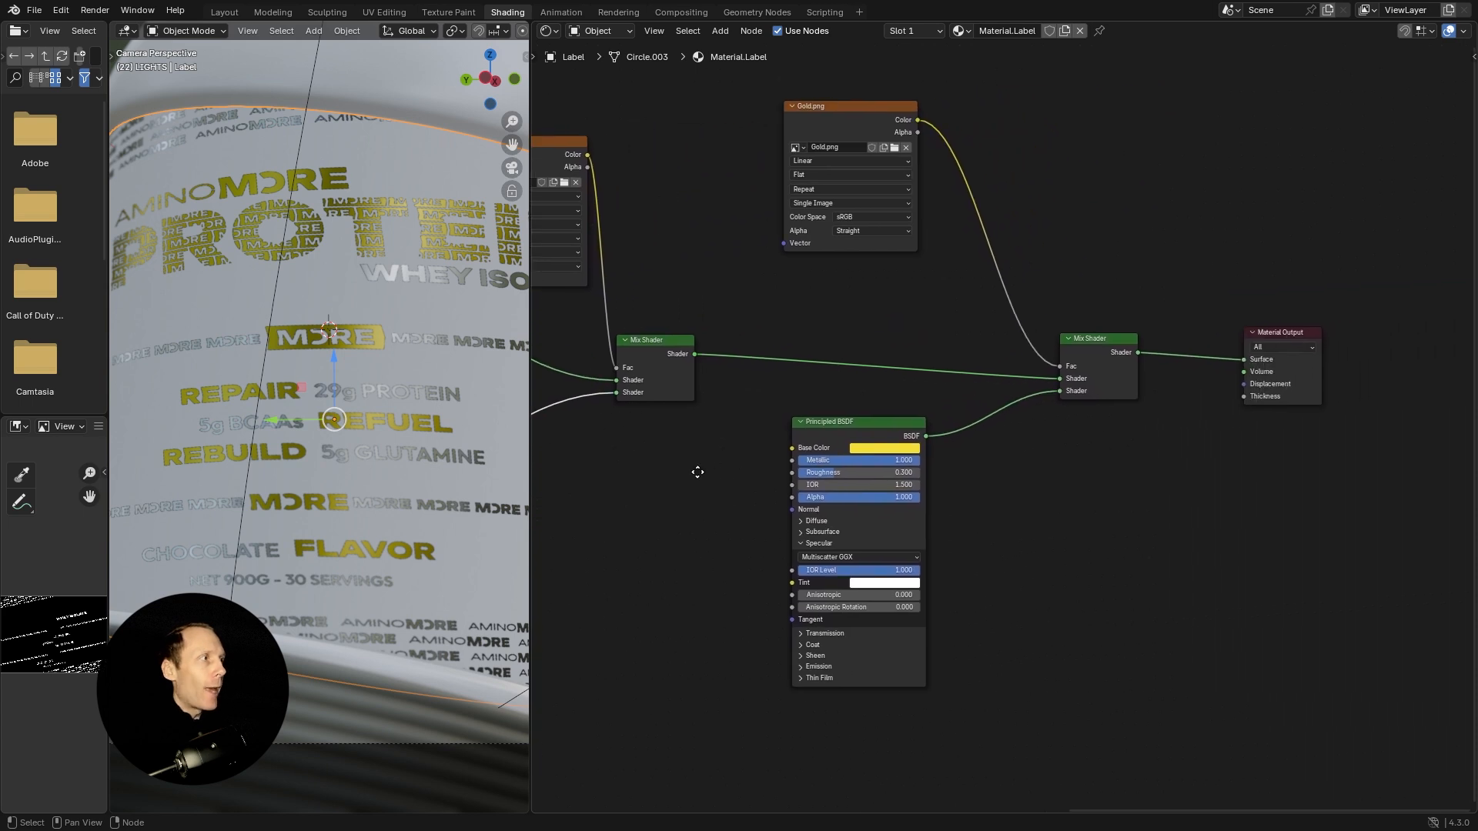
scroll(1084, 520, "up", 1)
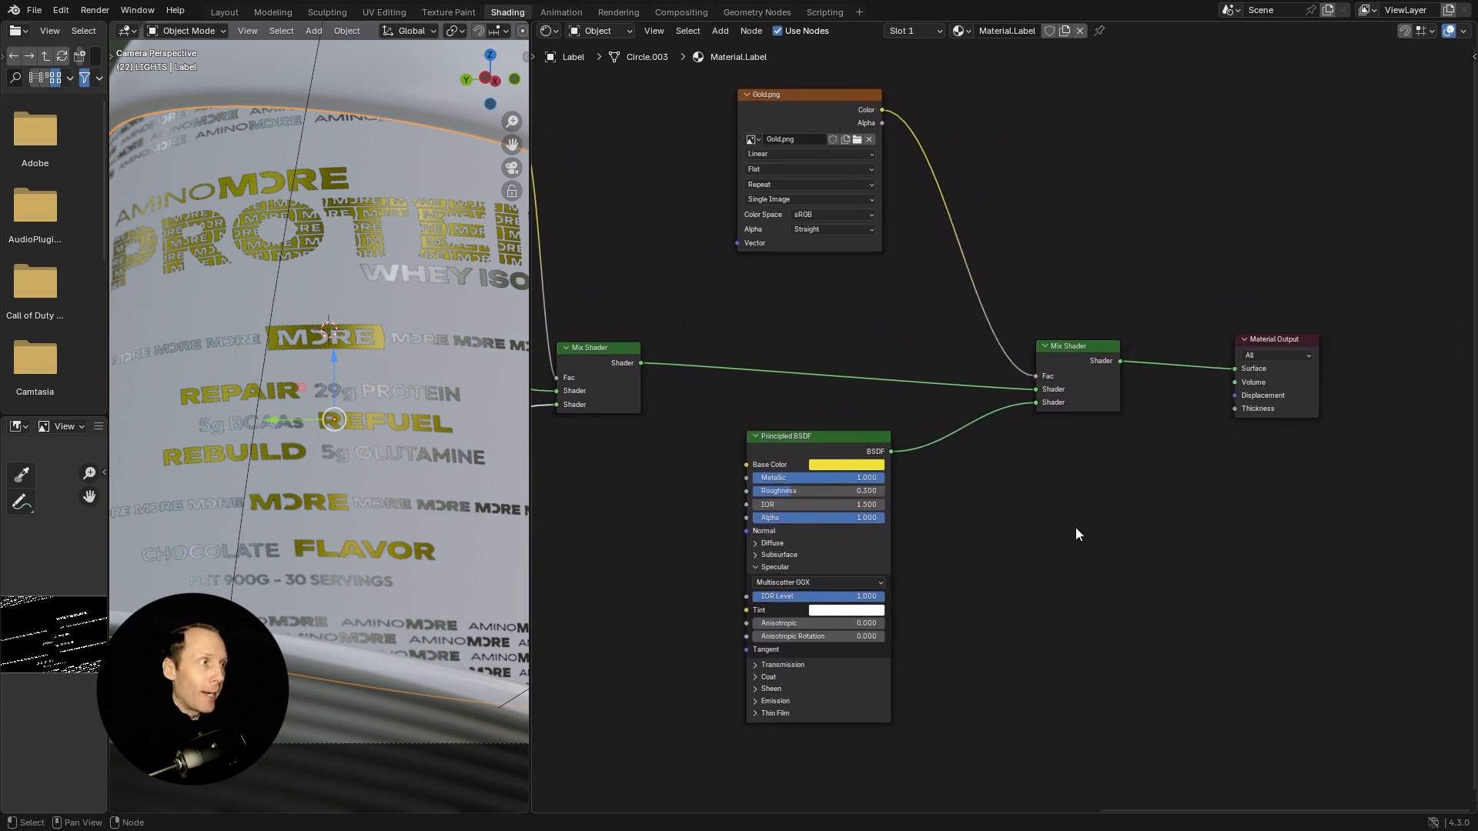
left_click(799, 438)
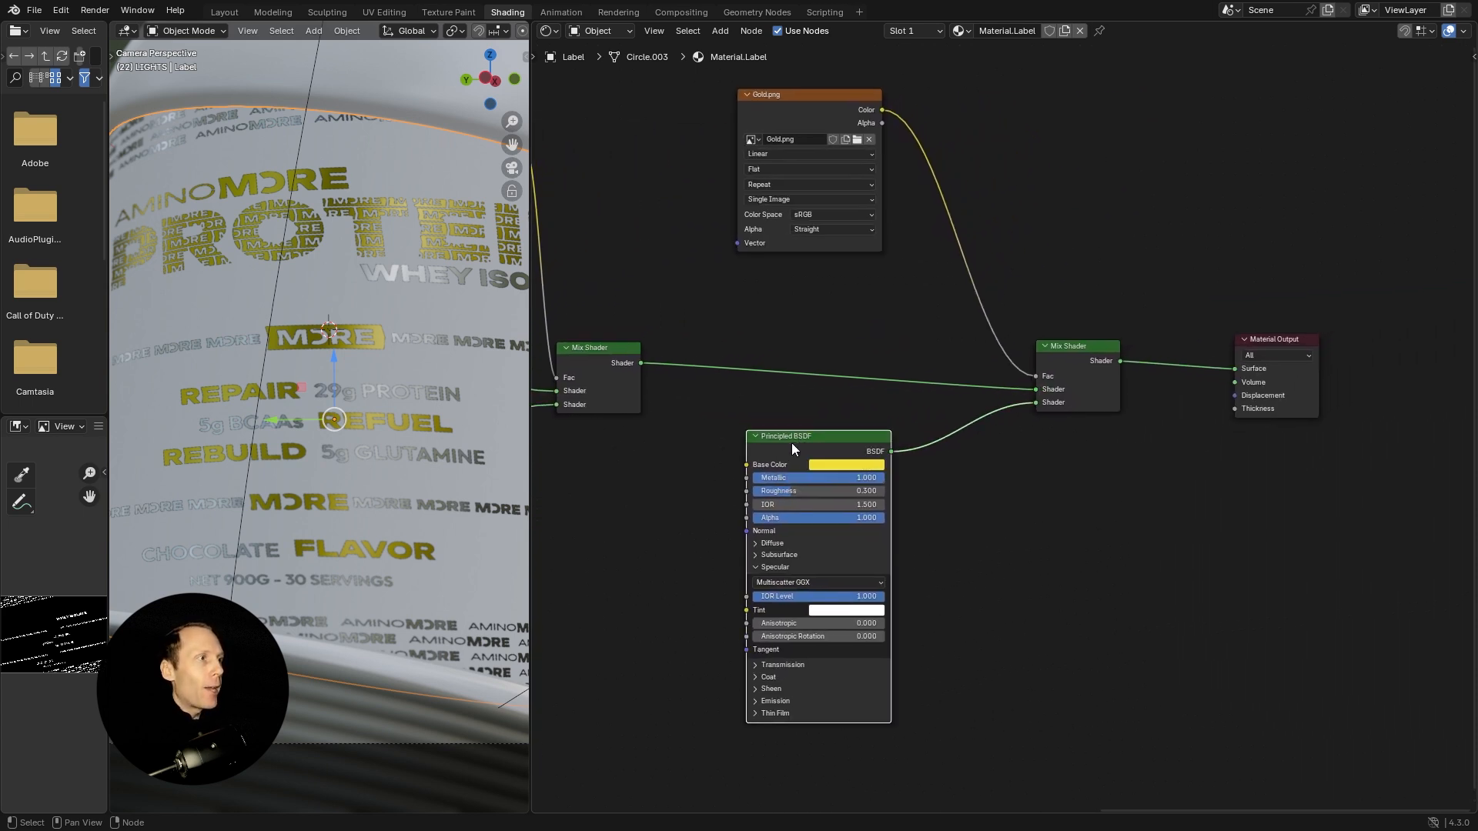
left_click(832, 464)
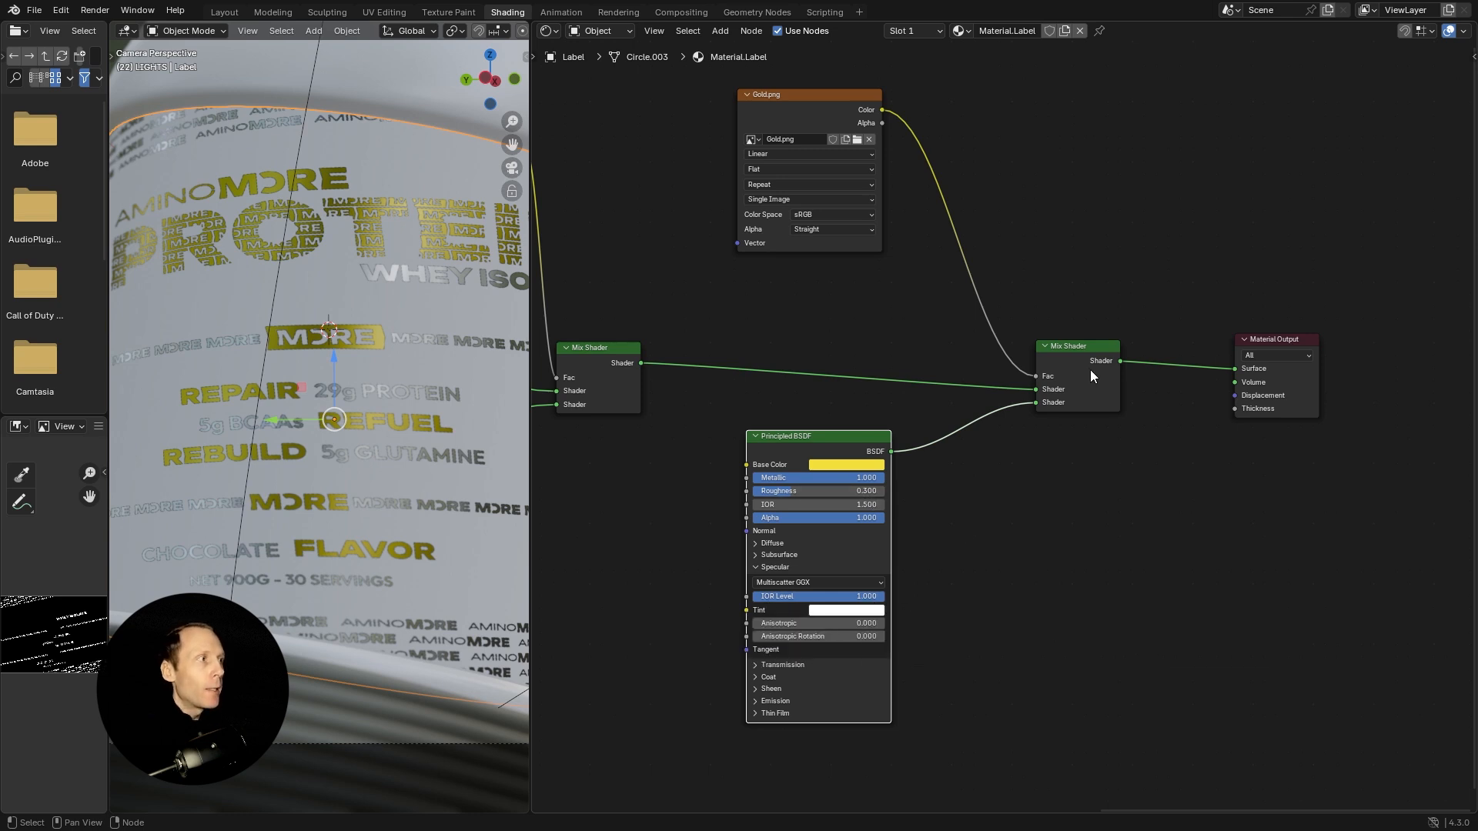
left_click(1061, 359)
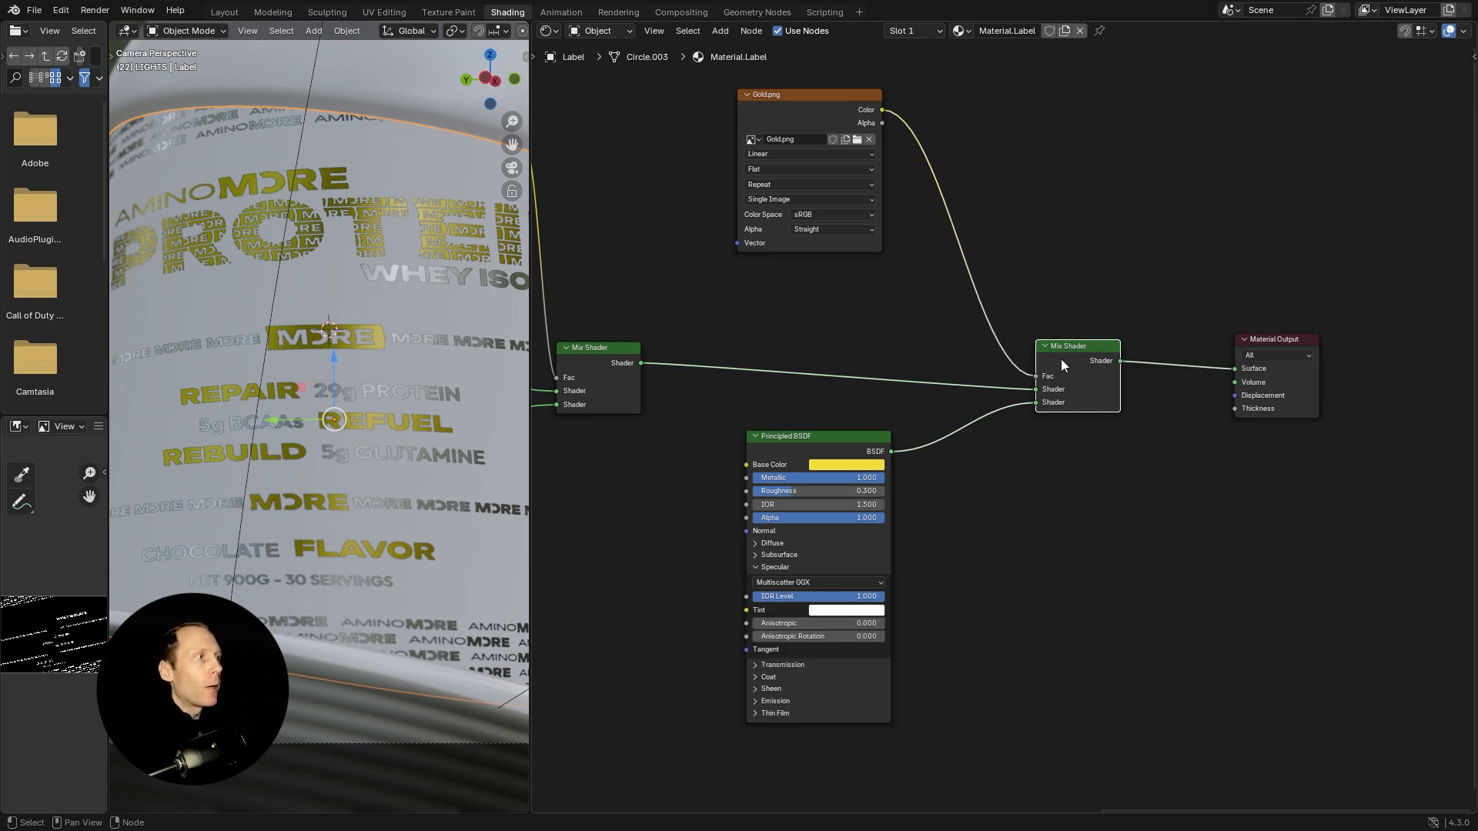
left_click(793, 93)
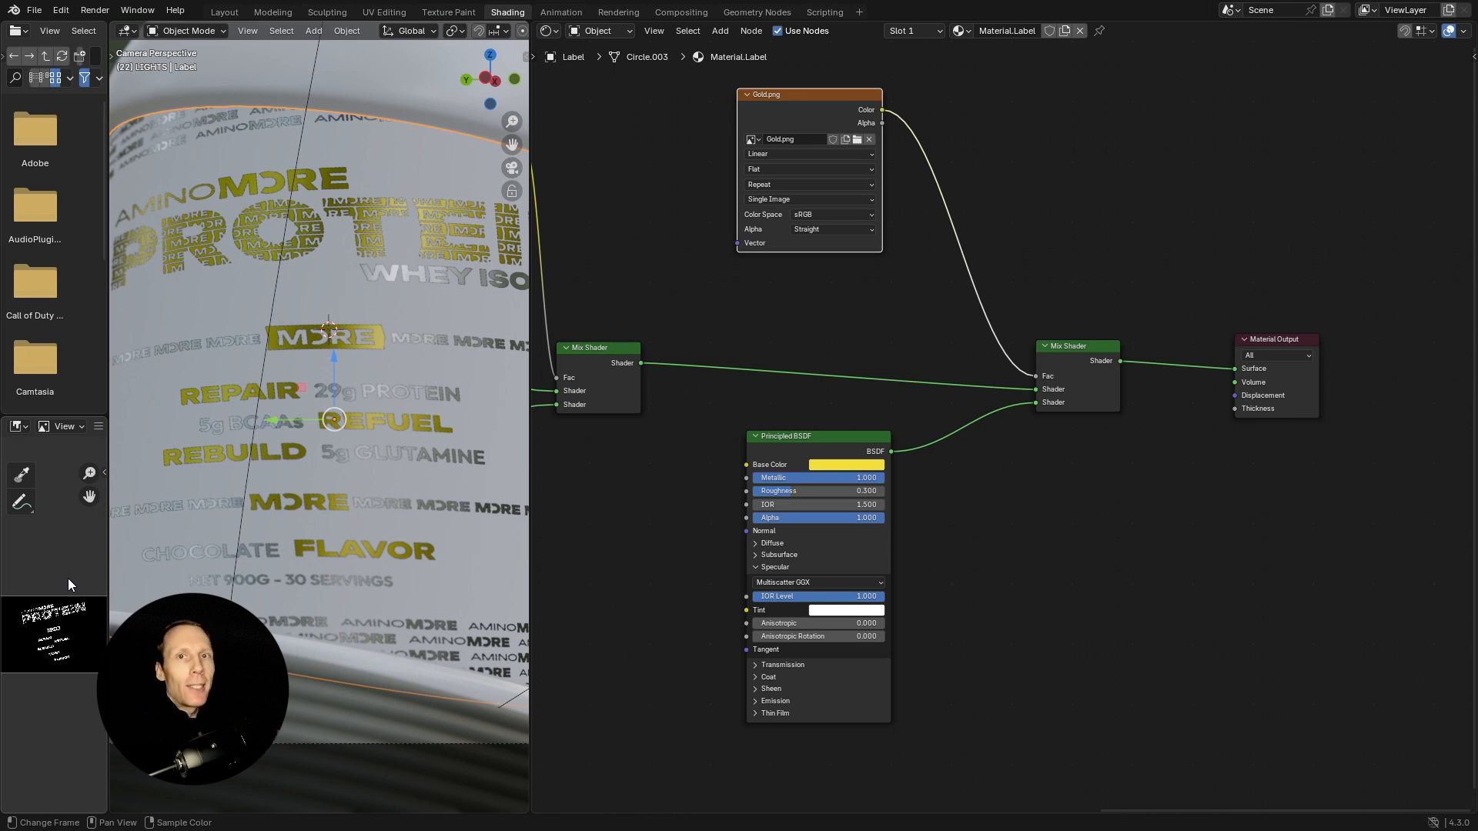
Toggle muting of the gold Principled BSDF and the Gold.png mask to compare their effect on the label, leaving both unmuted.
left_click(803, 438)
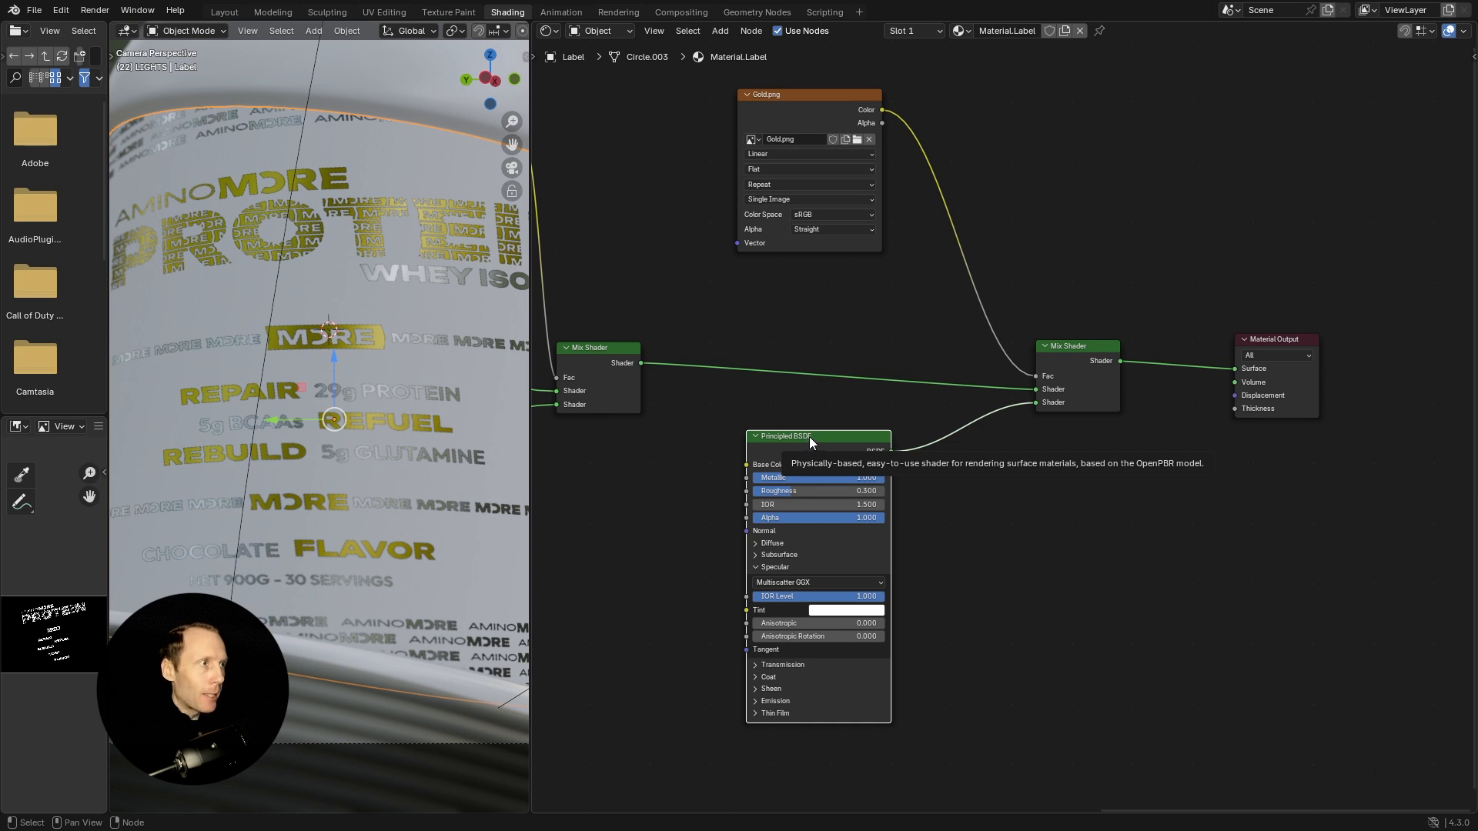
key("m")
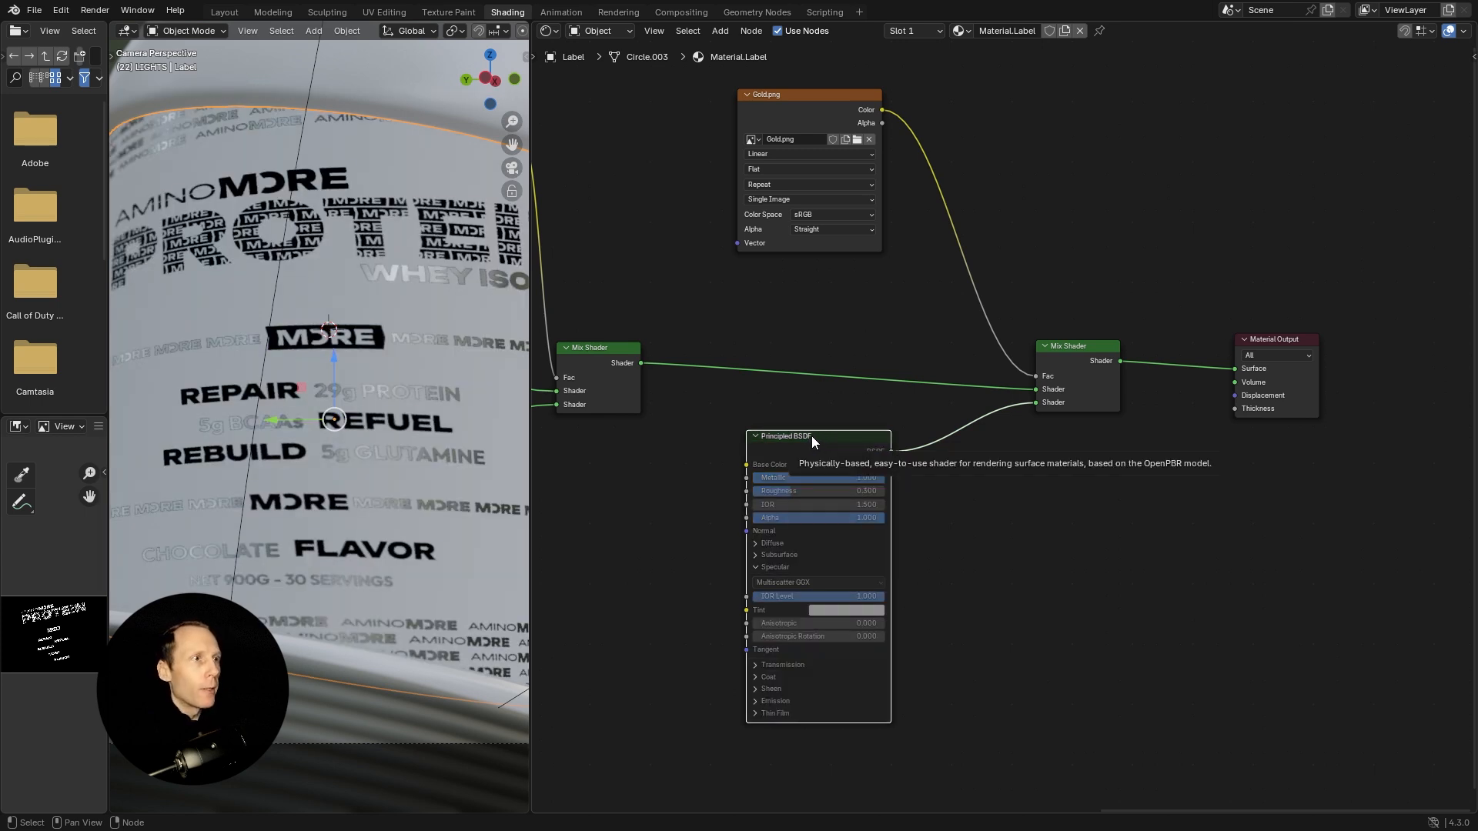
key("m")
left_click(787, 98)
key("m")
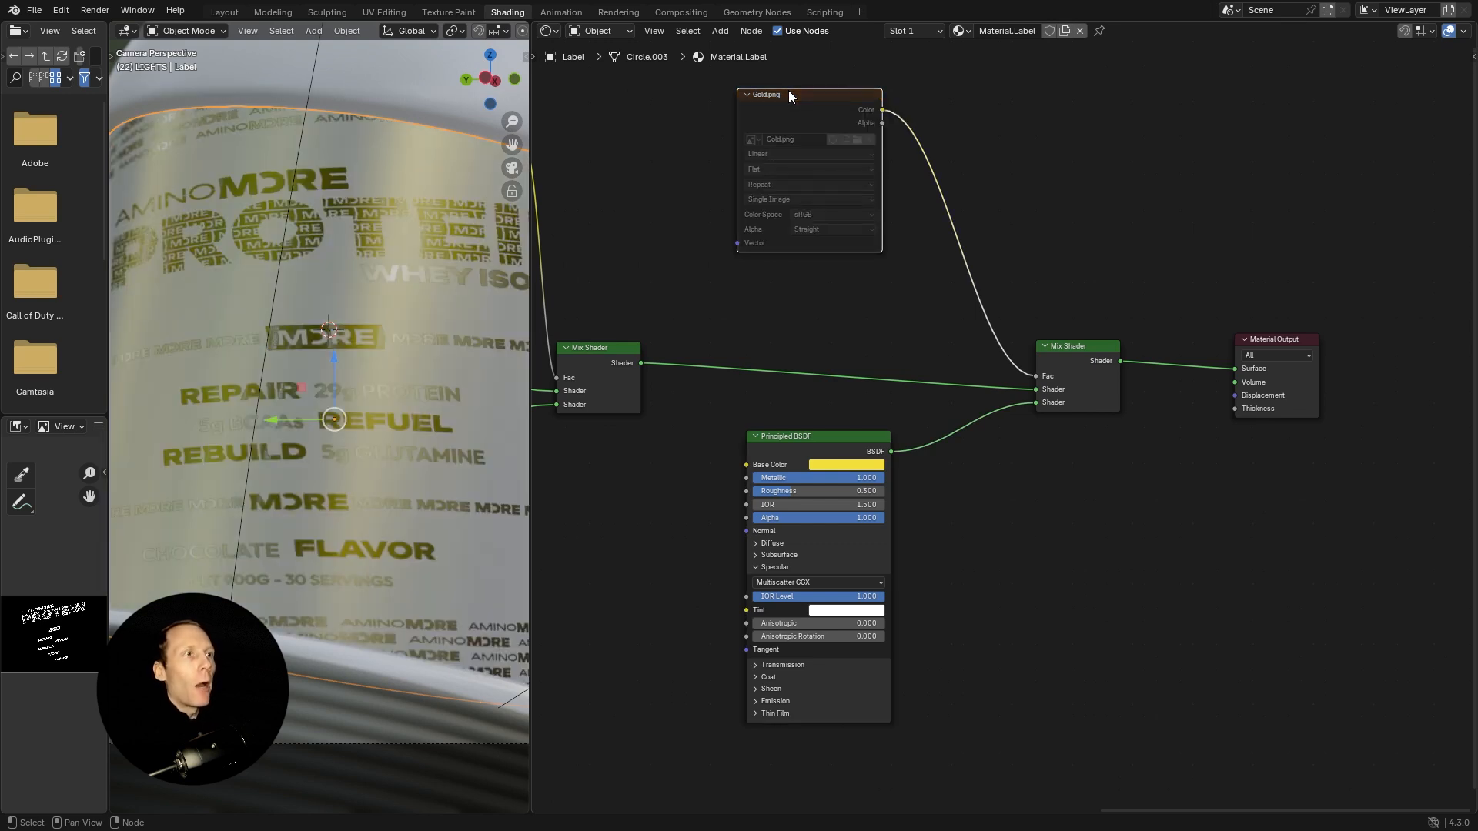
key("m")
Try a blue base color on the gold Principled BSDF, and undo the color change.
left_click(831, 462)
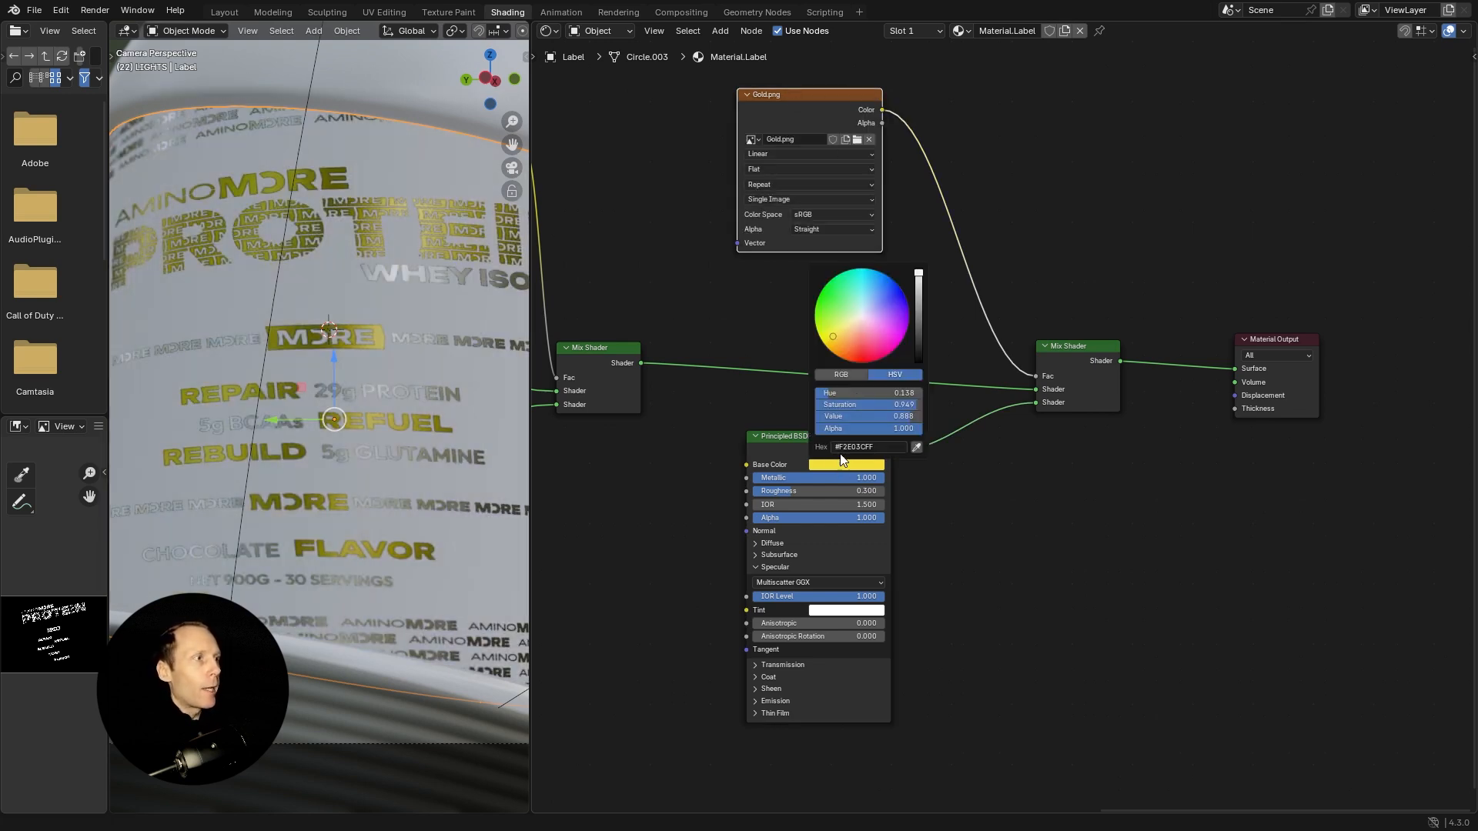
left_click(884, 303)
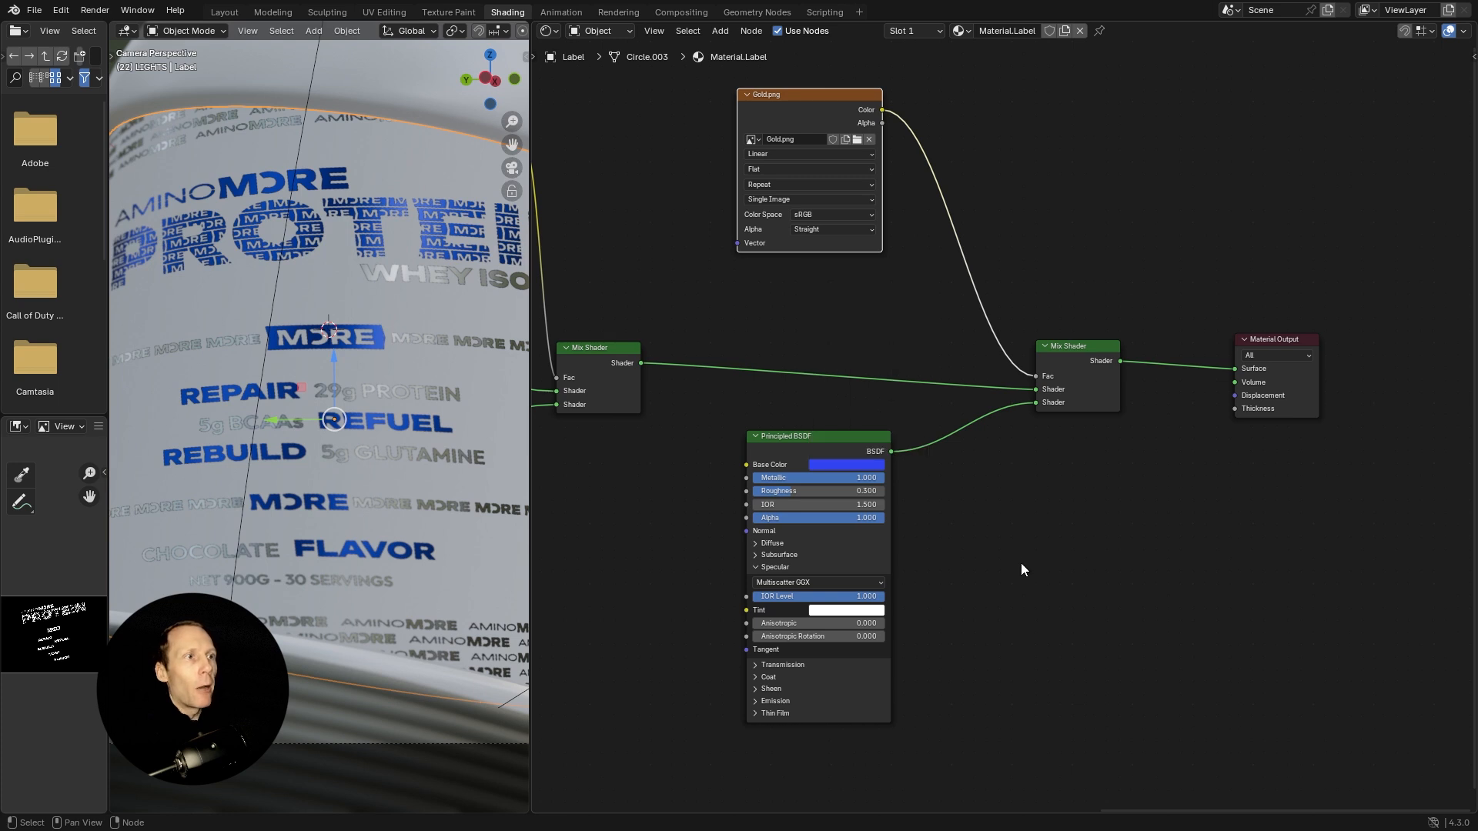
key("ctrl+z")
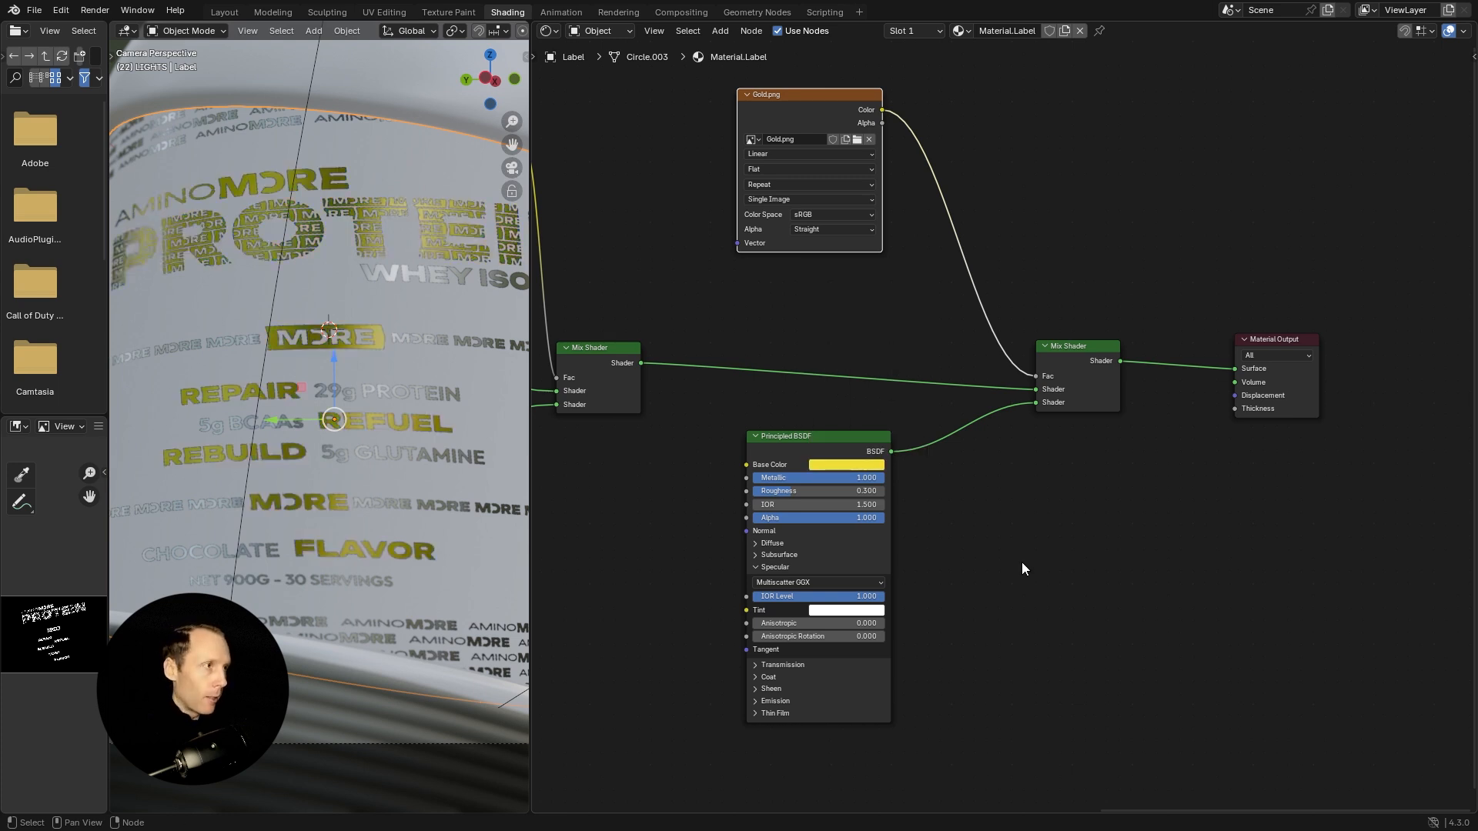
Review the Material Output node of the Label material and open the scene's output properties.
left_click(1019, 542)
left_click(1287, 340)
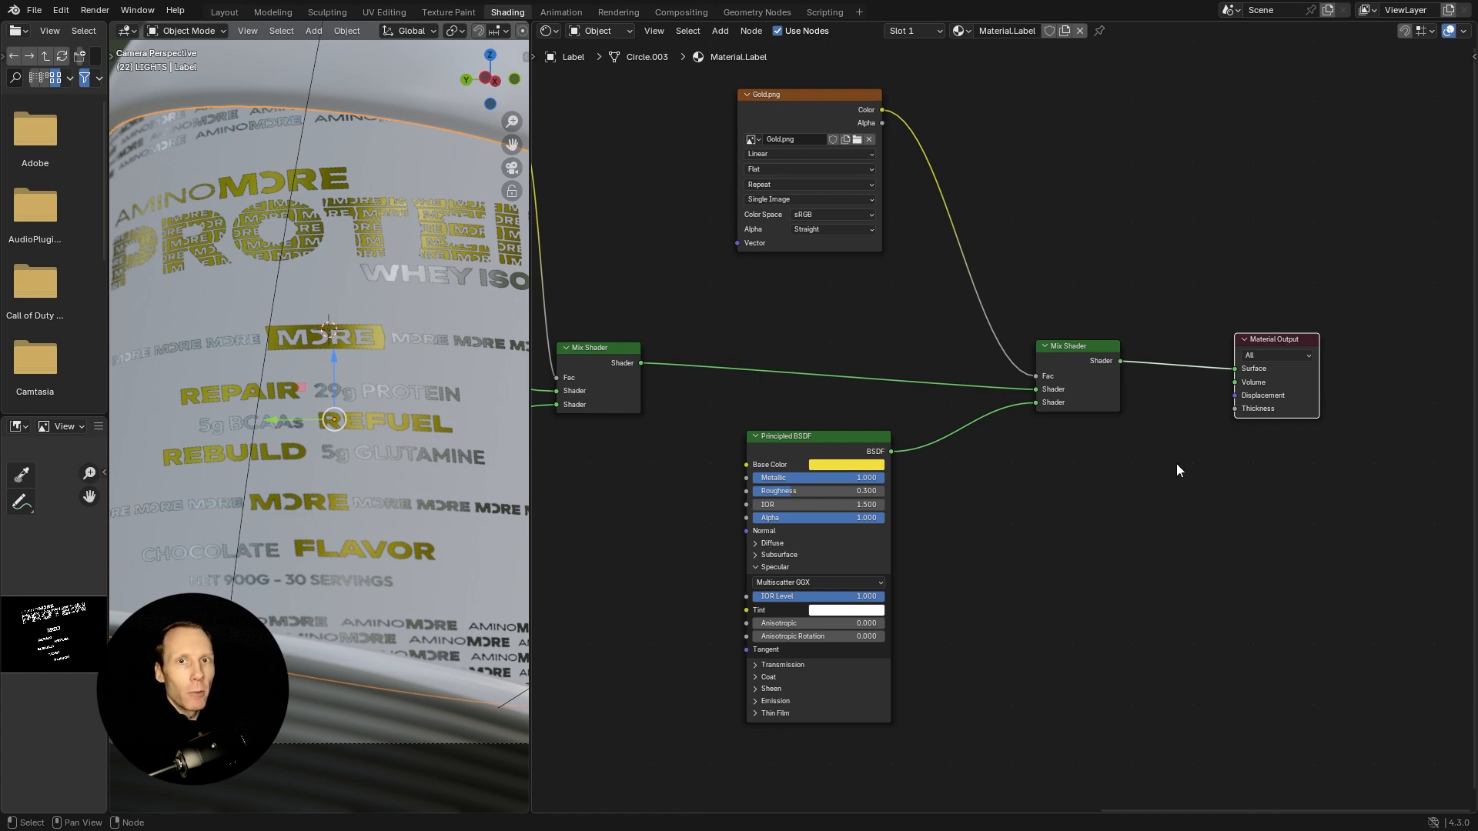
left_click(1087, 503)
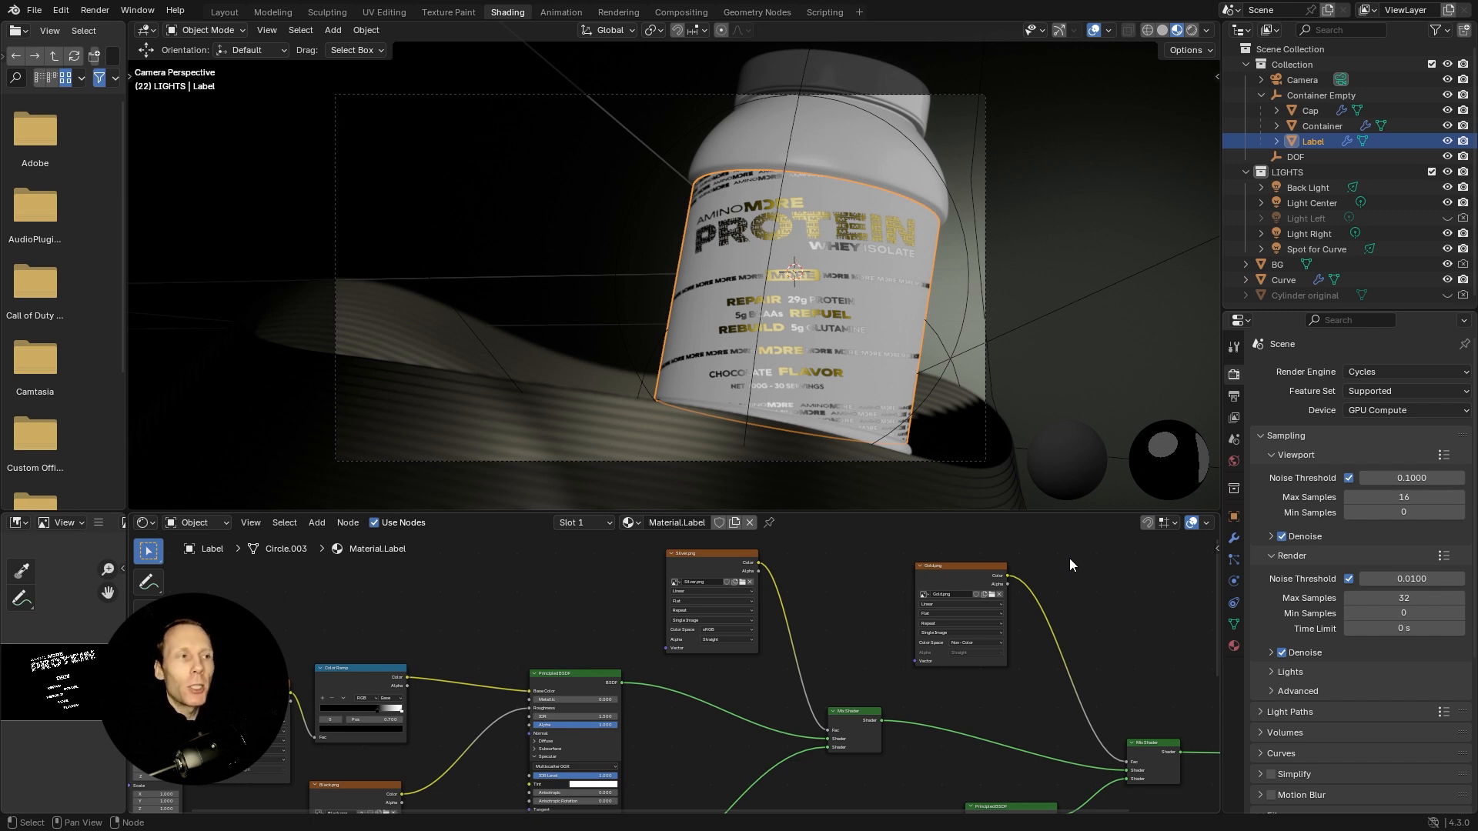
left_click(1234, 396)
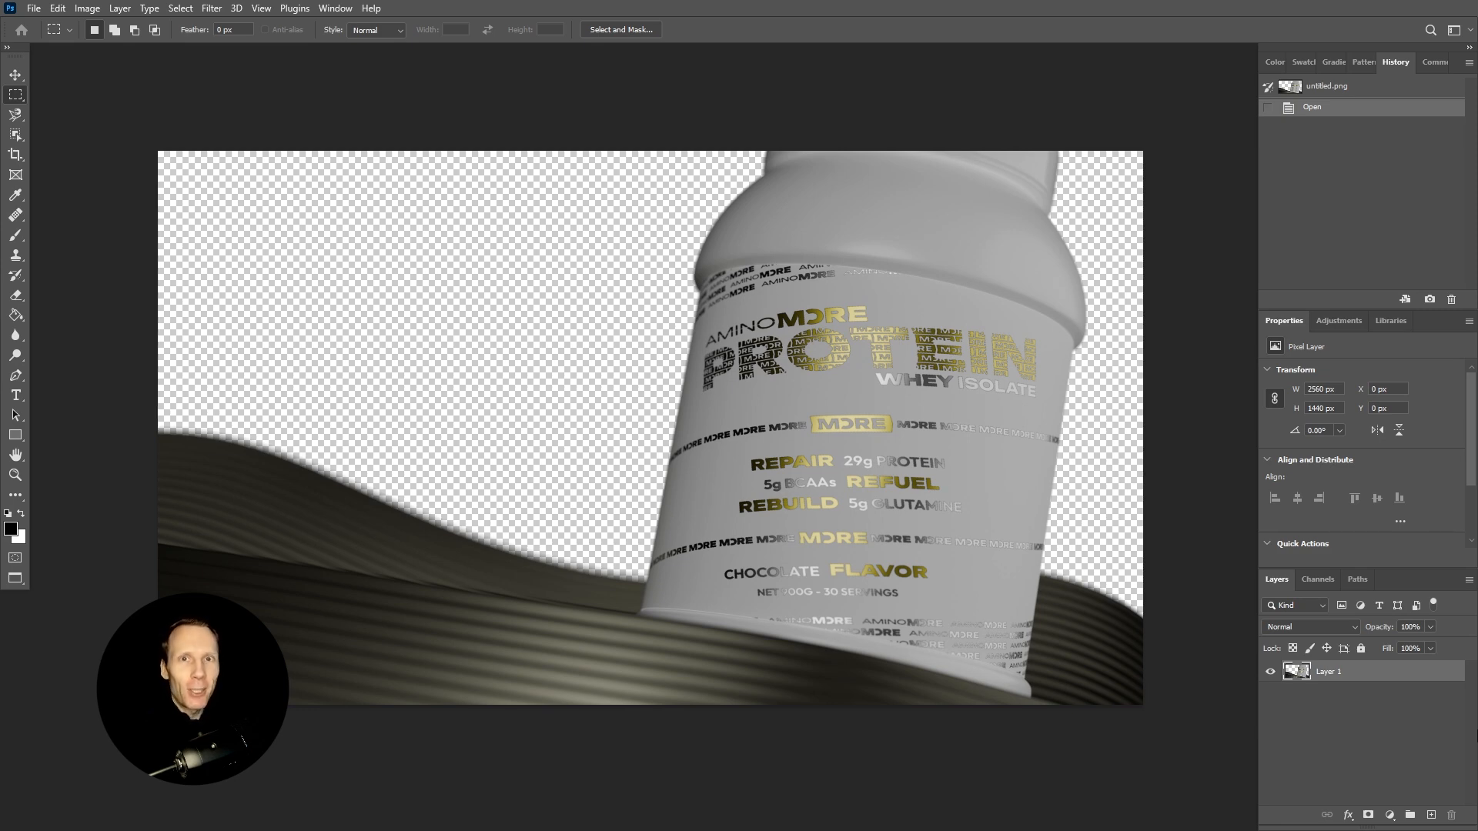
Switch to Photoshop and apply a Curves adjustment to the render with white point input 218 and black point input 10.
left_click(87, 9)
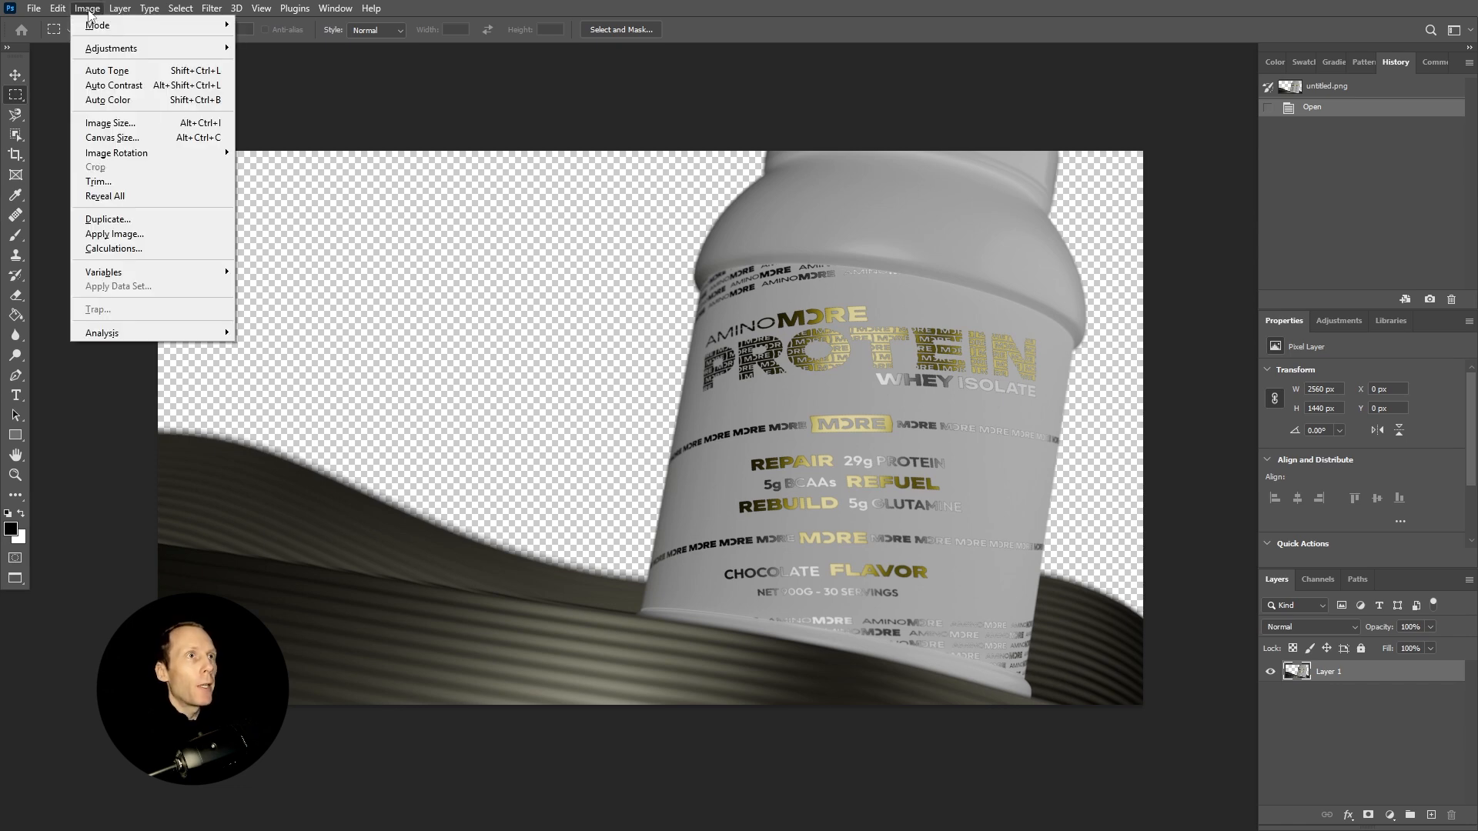
mouse_move(100, 49)
left_click(278, 78)
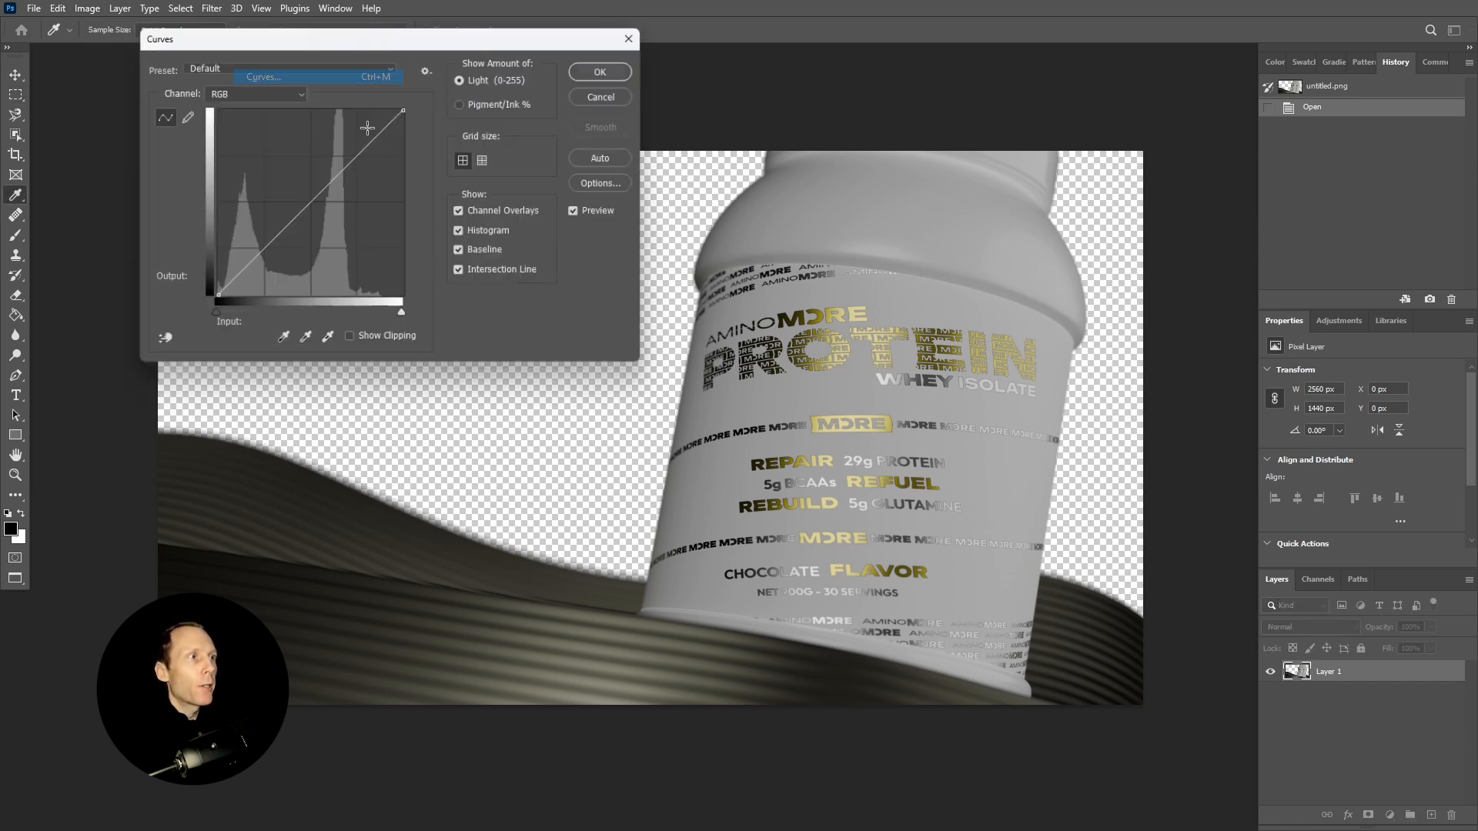
left_click_drag(405, 317, 376, 320)
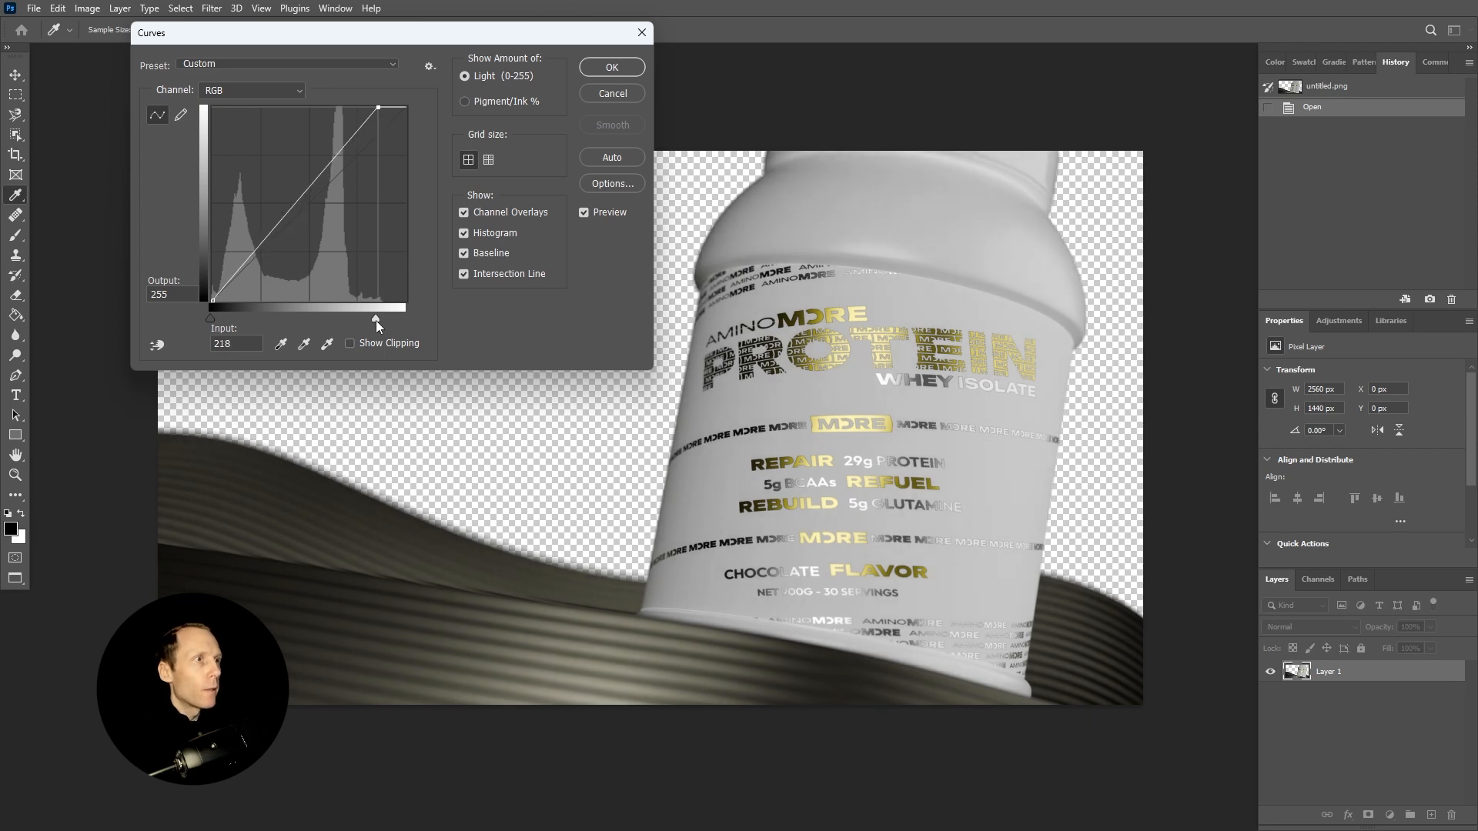
left_click_drag(209, 318, 217, 317)
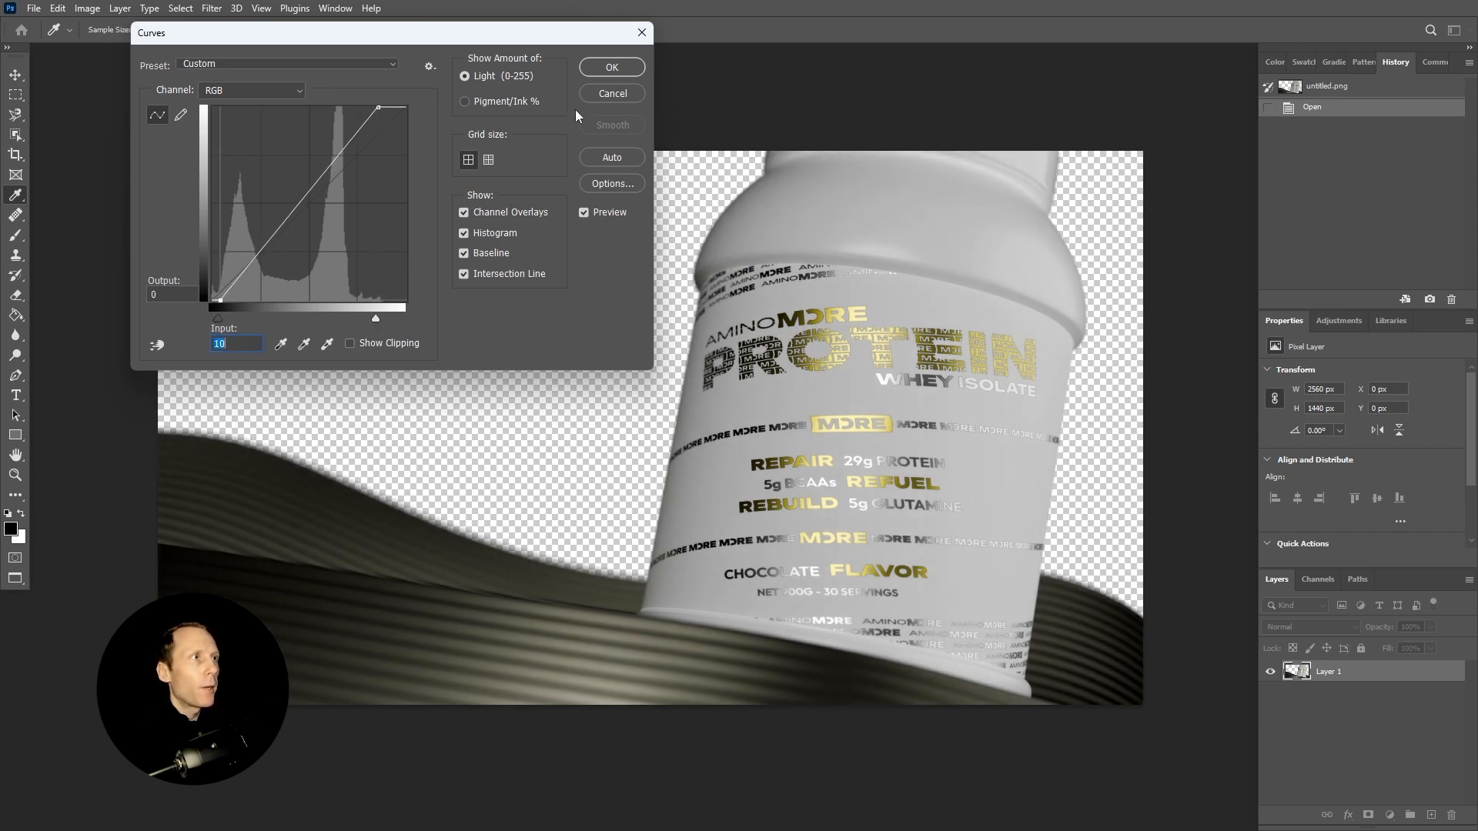
left_click(611, 67)
Apply an Exposure adjustment to the render with offset -0.002 and gamma correction 0.85.
left_click(84, 11)
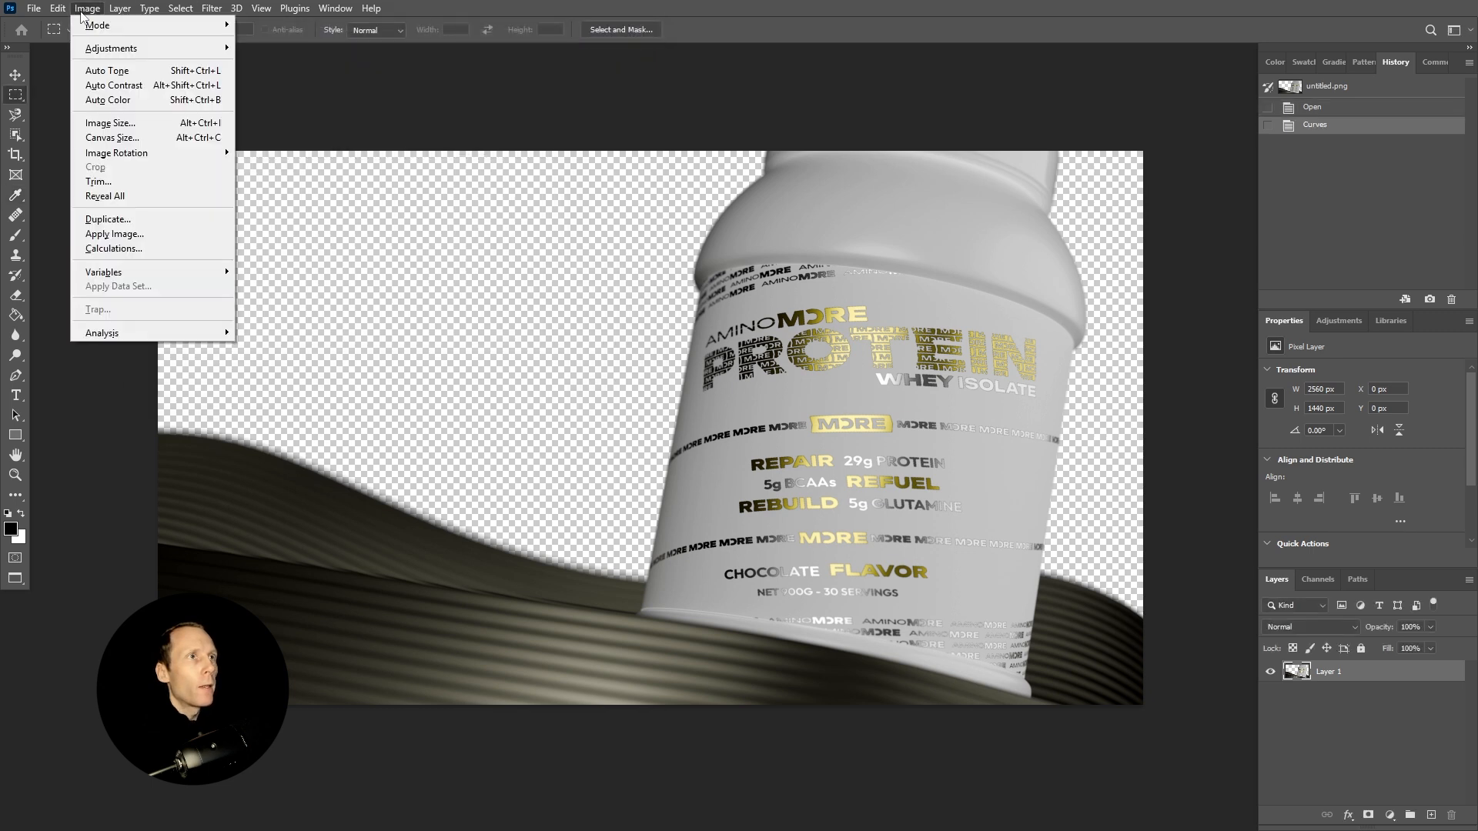
mouse_move(115, 49)
left_click(266, 92)
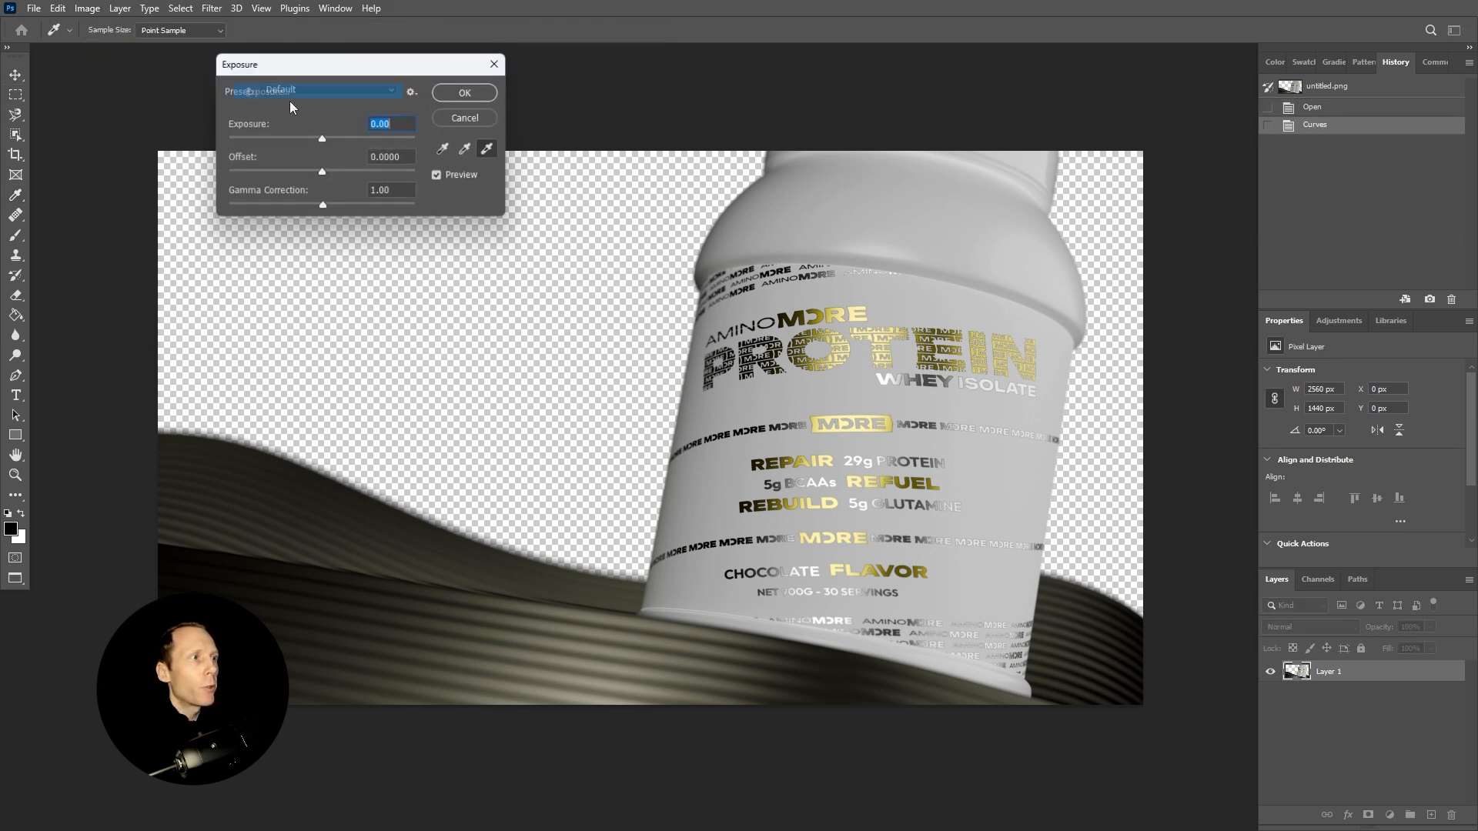
left_click_drag(323, 174, 335, 214)
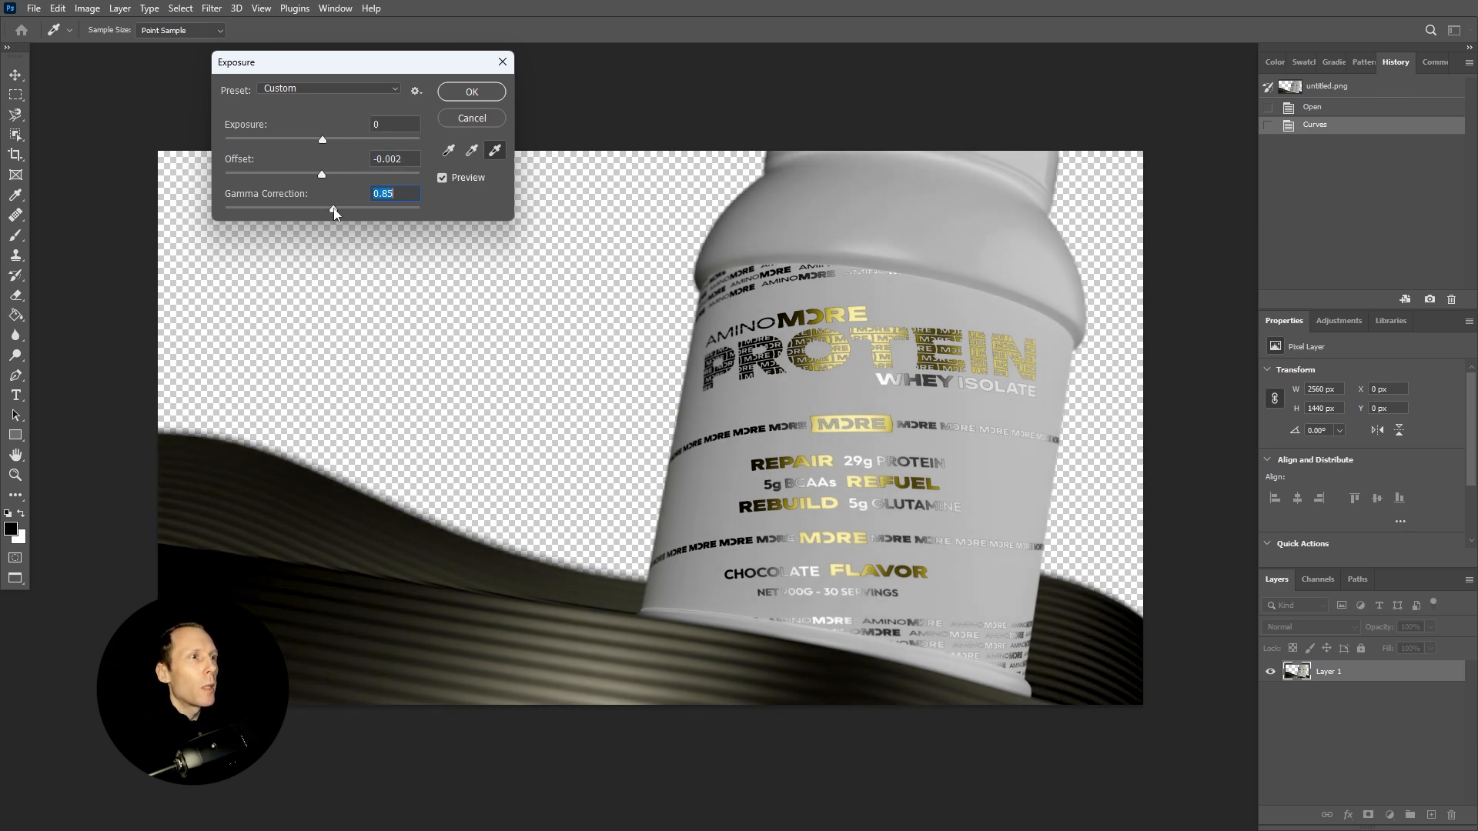
left_click(472, 91)
Apply a Brightness/Contrast adjustment to the render with brightness 15 and contrast 30.
left_click(87, 8)
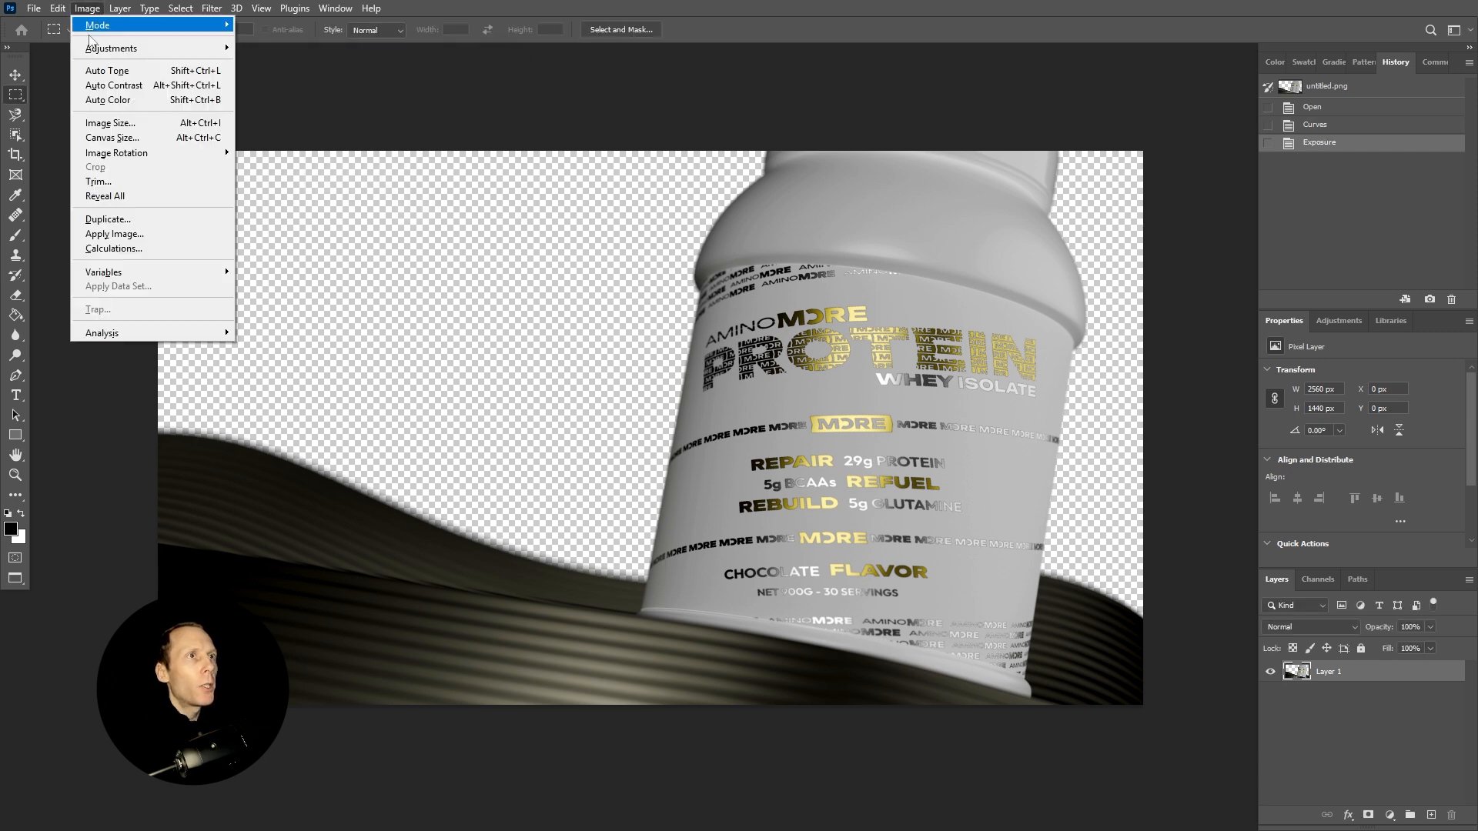
mouse_move(108, 48)
left_click(277, 48)
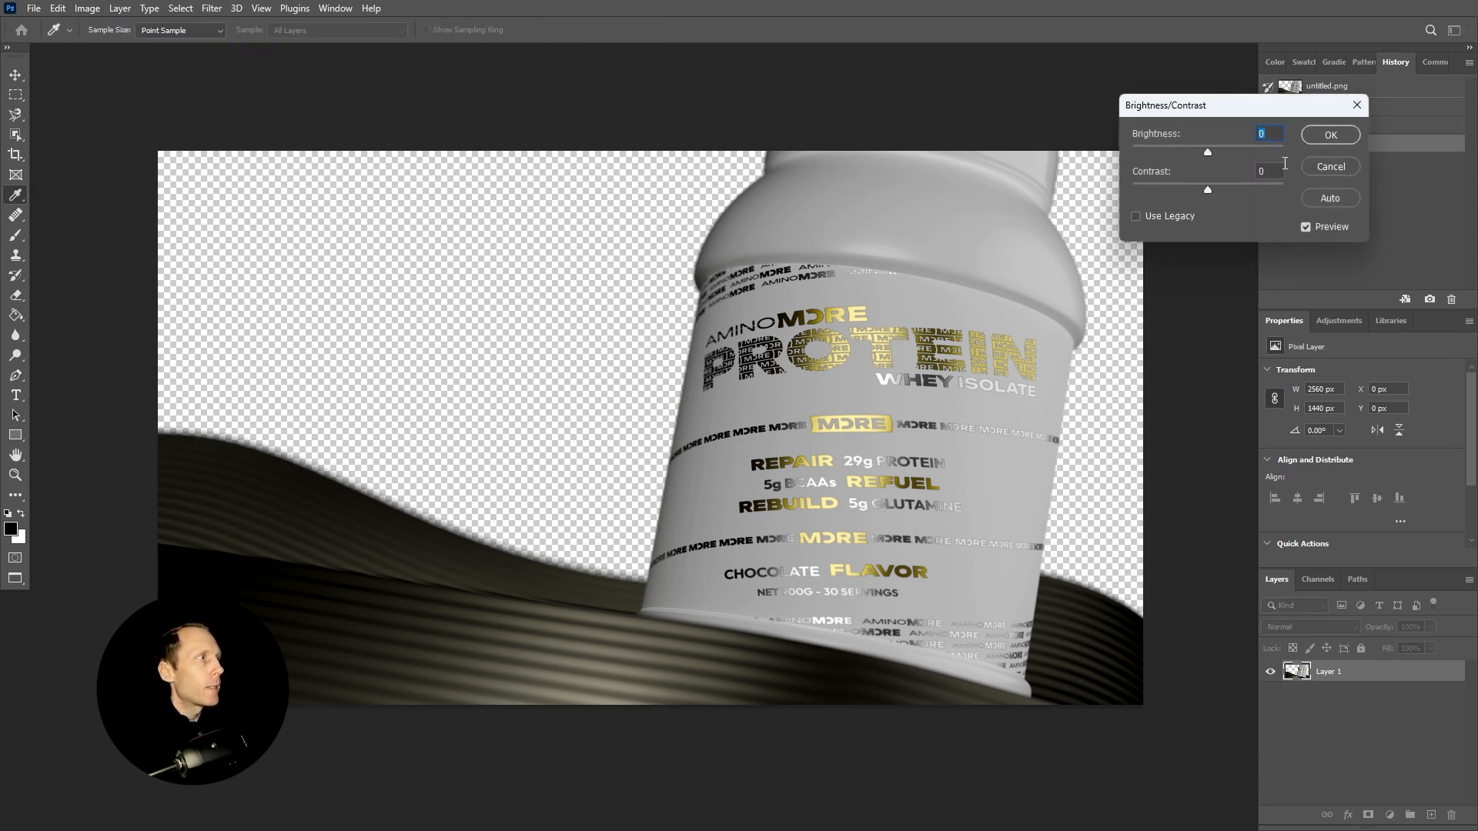
left_click_drag(1206, 152, 1230, 187)
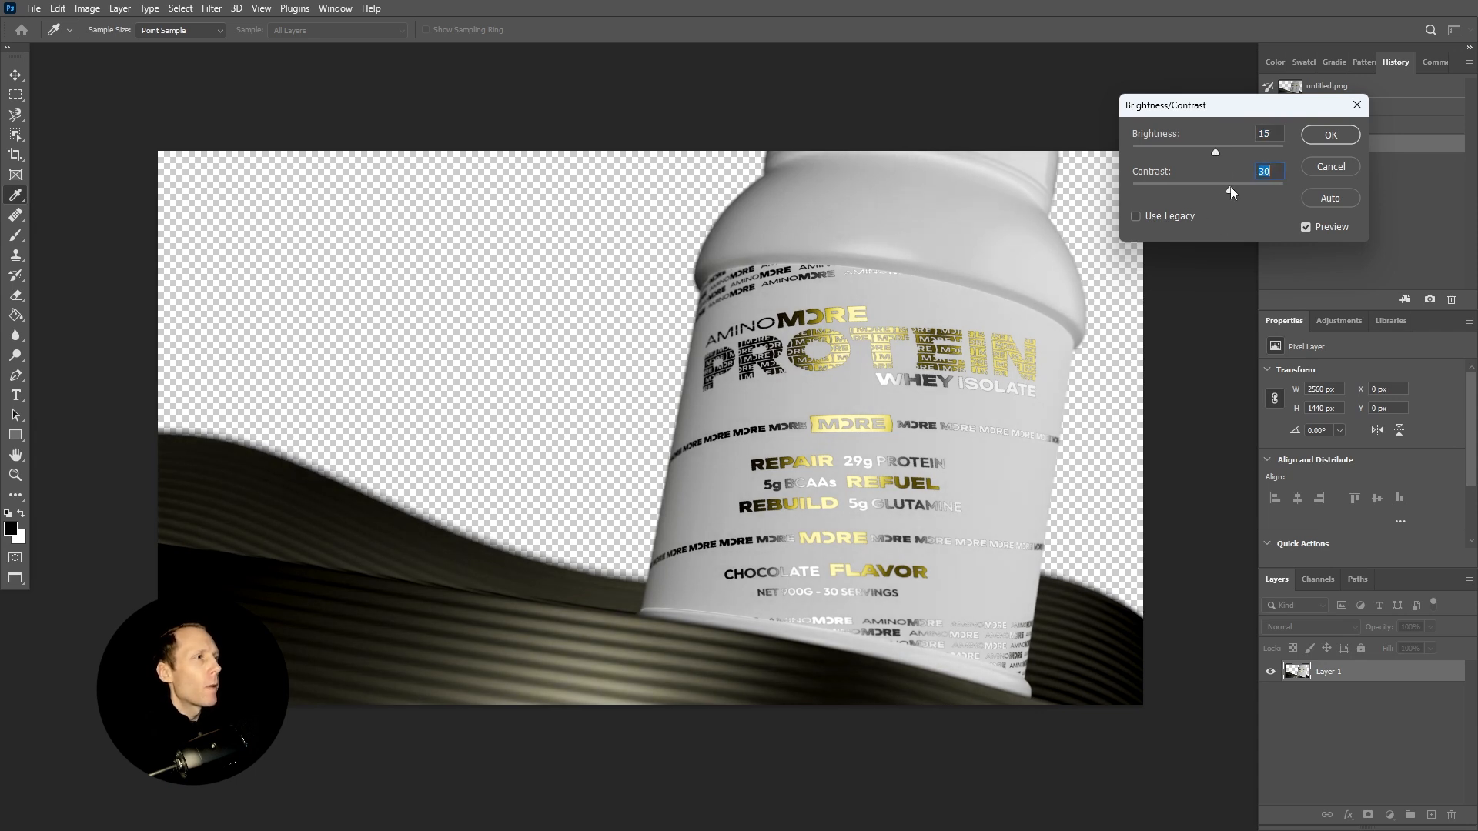
left_click(1329, 135)
key("m")
Apply a second Exposure adjustment to the render with a slightly lowered gamma correction.
left_click(87, 8)
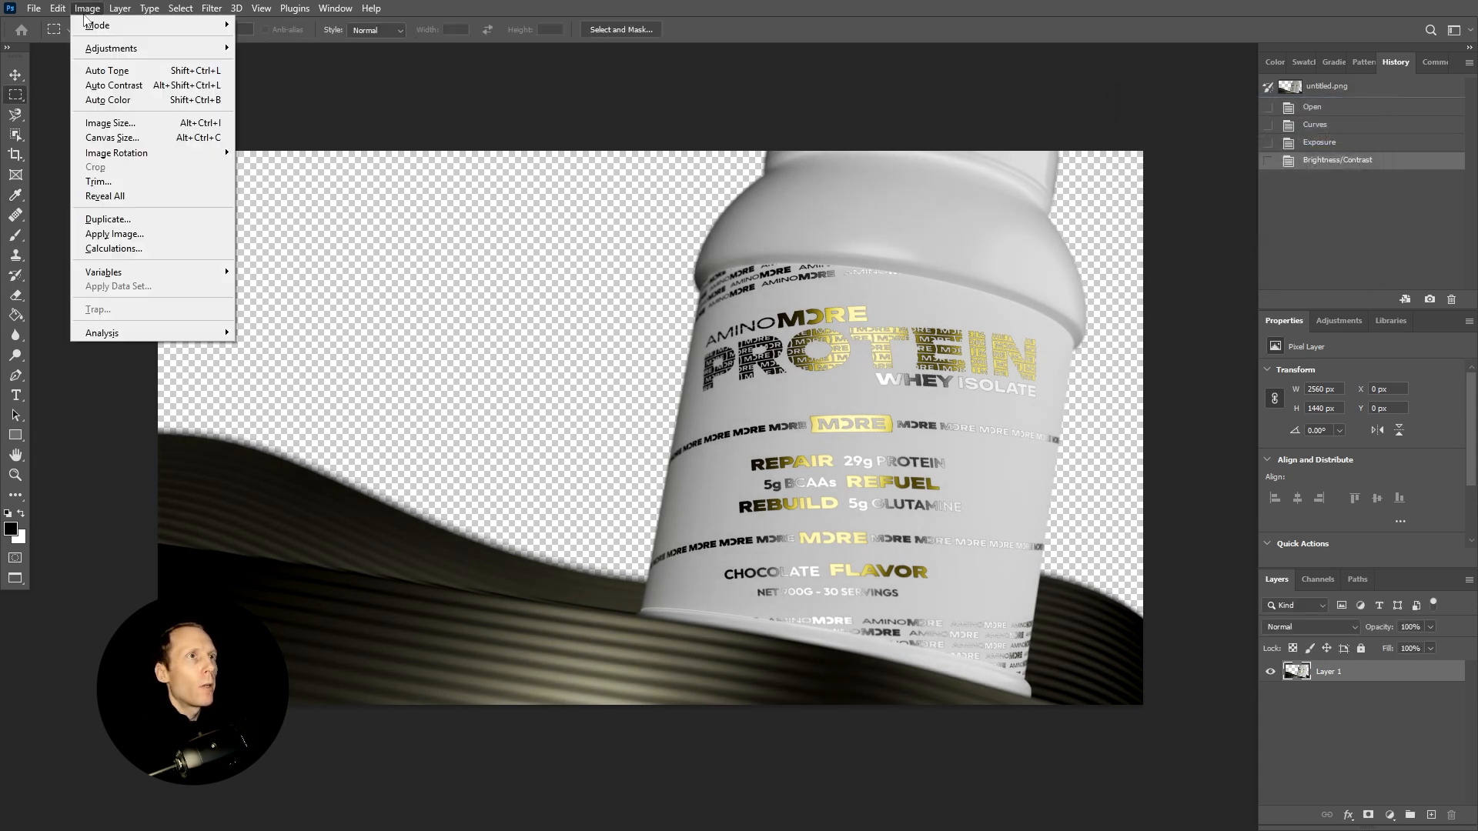
mouse_move(111, 48)
left_click(267, 91)
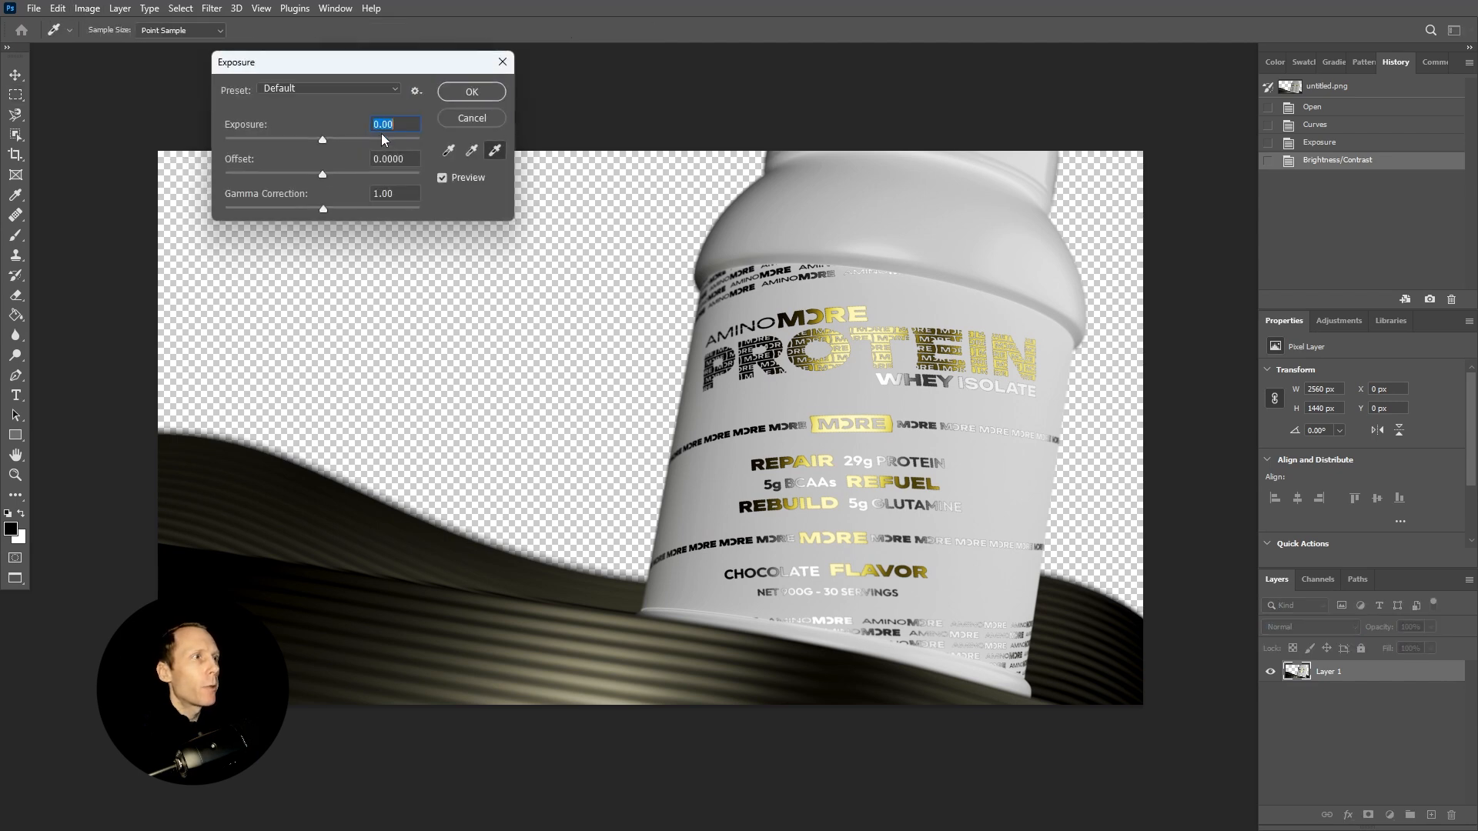
left_click_drag(323, 211, 332, 206)
left_click(470, 92)
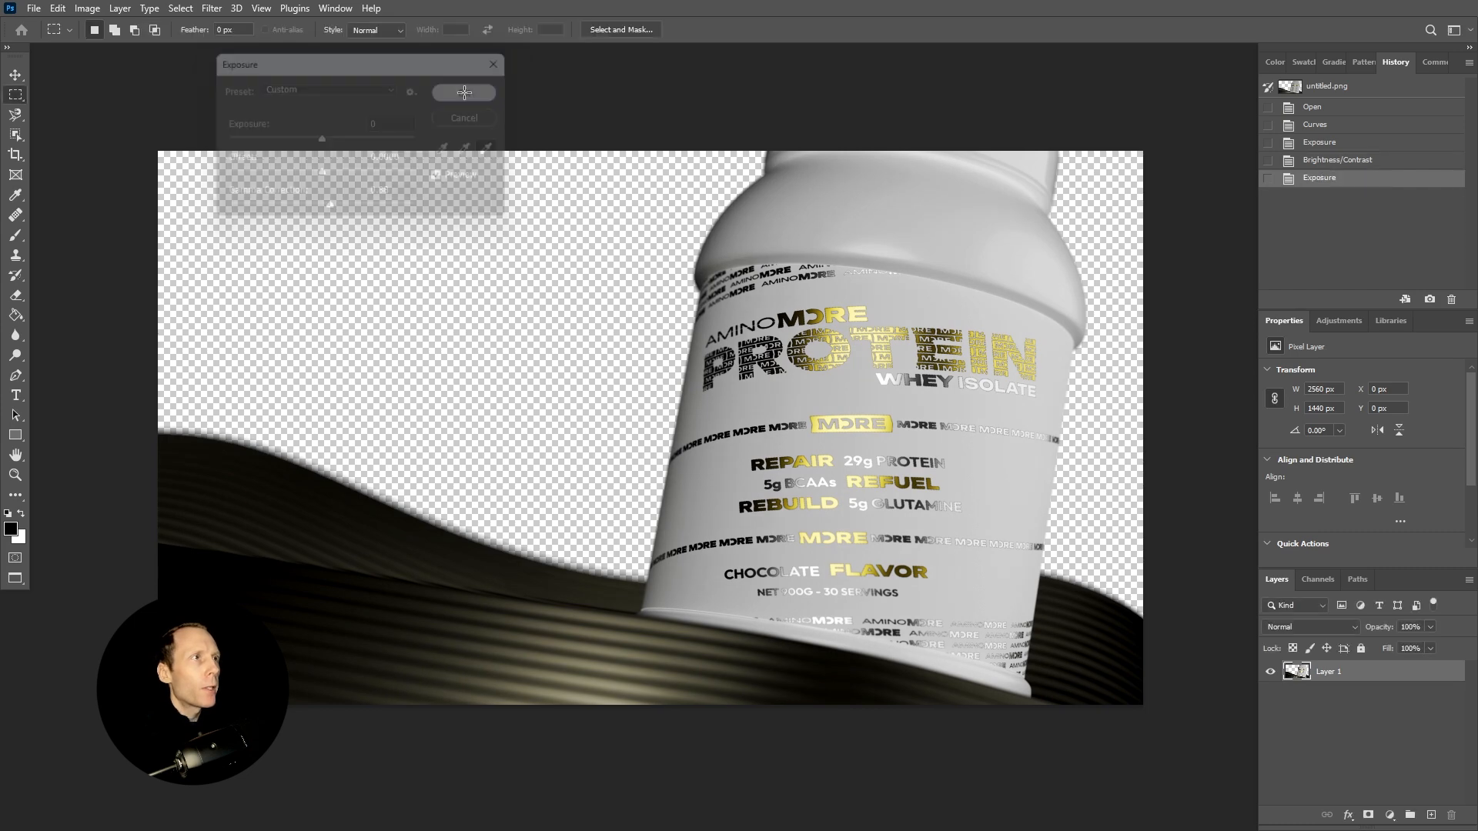
Apply a second Curves adjustment to the render, moving the white point to input 222.
left_click(86, 8)
mouse_move(108, 48)
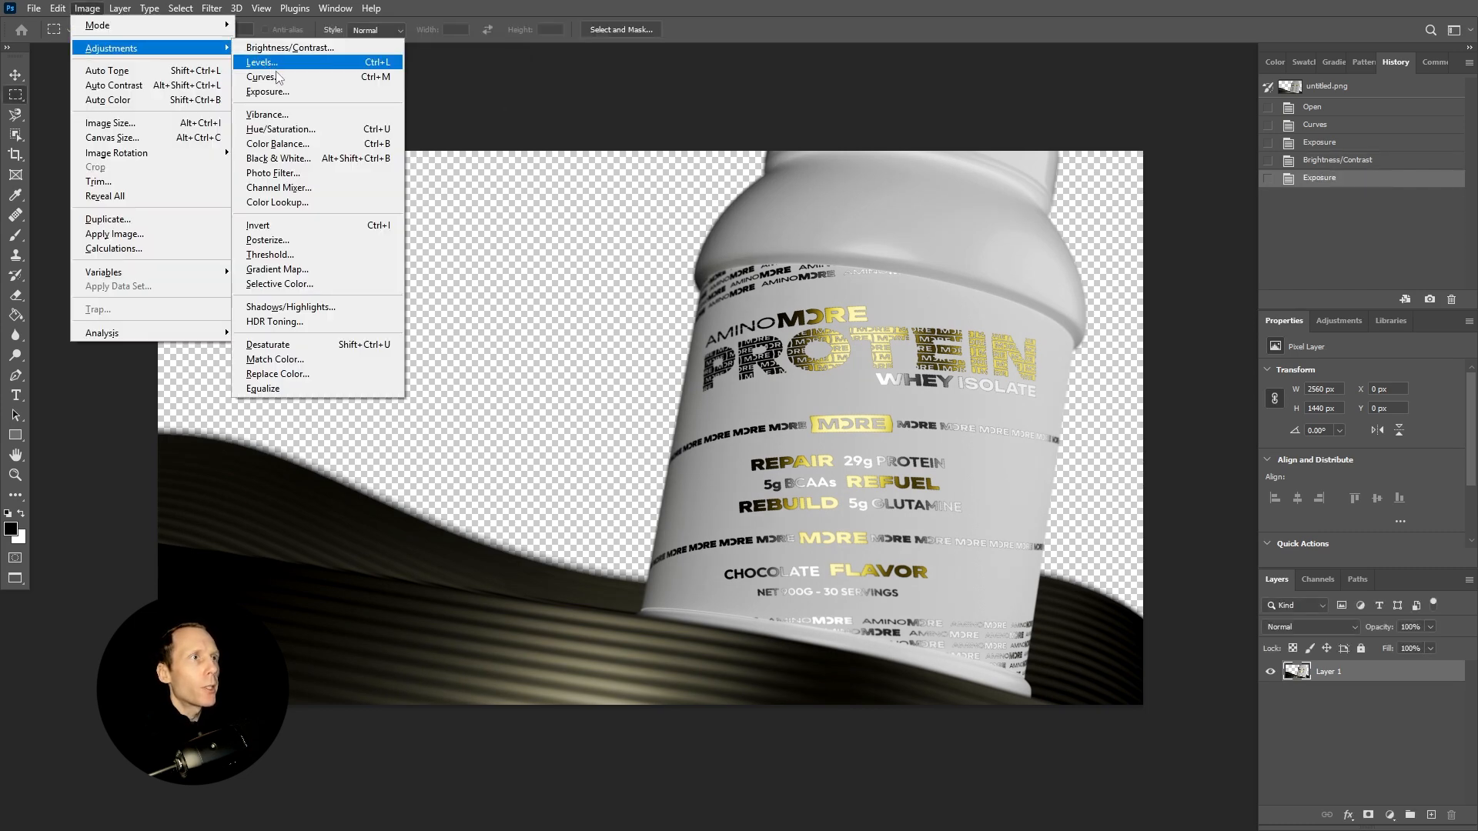
left_click(283, 78)
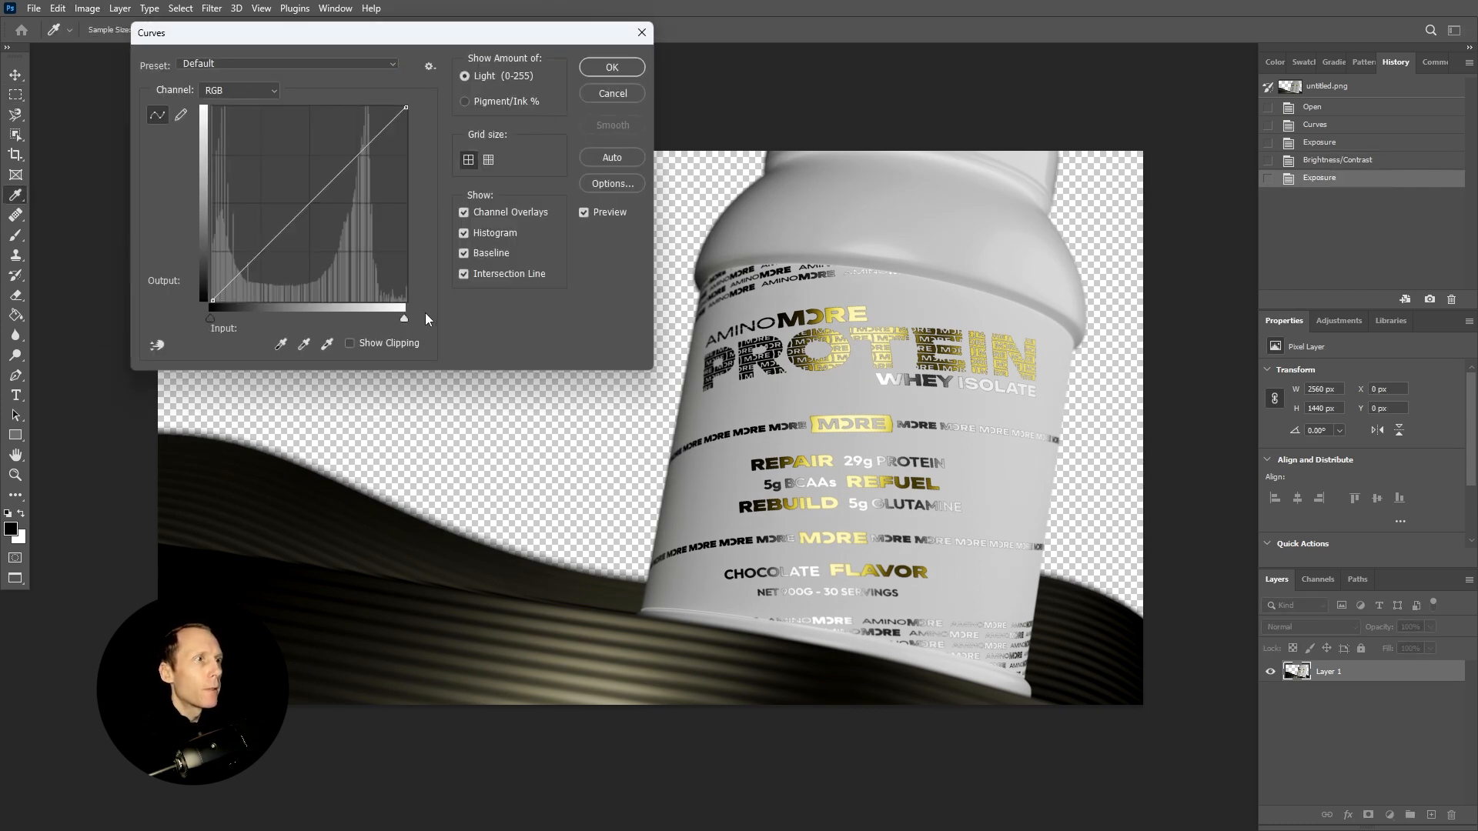
left_click_drag(405, 317, 377, 315)
mouse_move(377, 315)
left_mouse_down()
mouse_move(393, 312)
mouse_move(380, 315)
left_mouse_up()
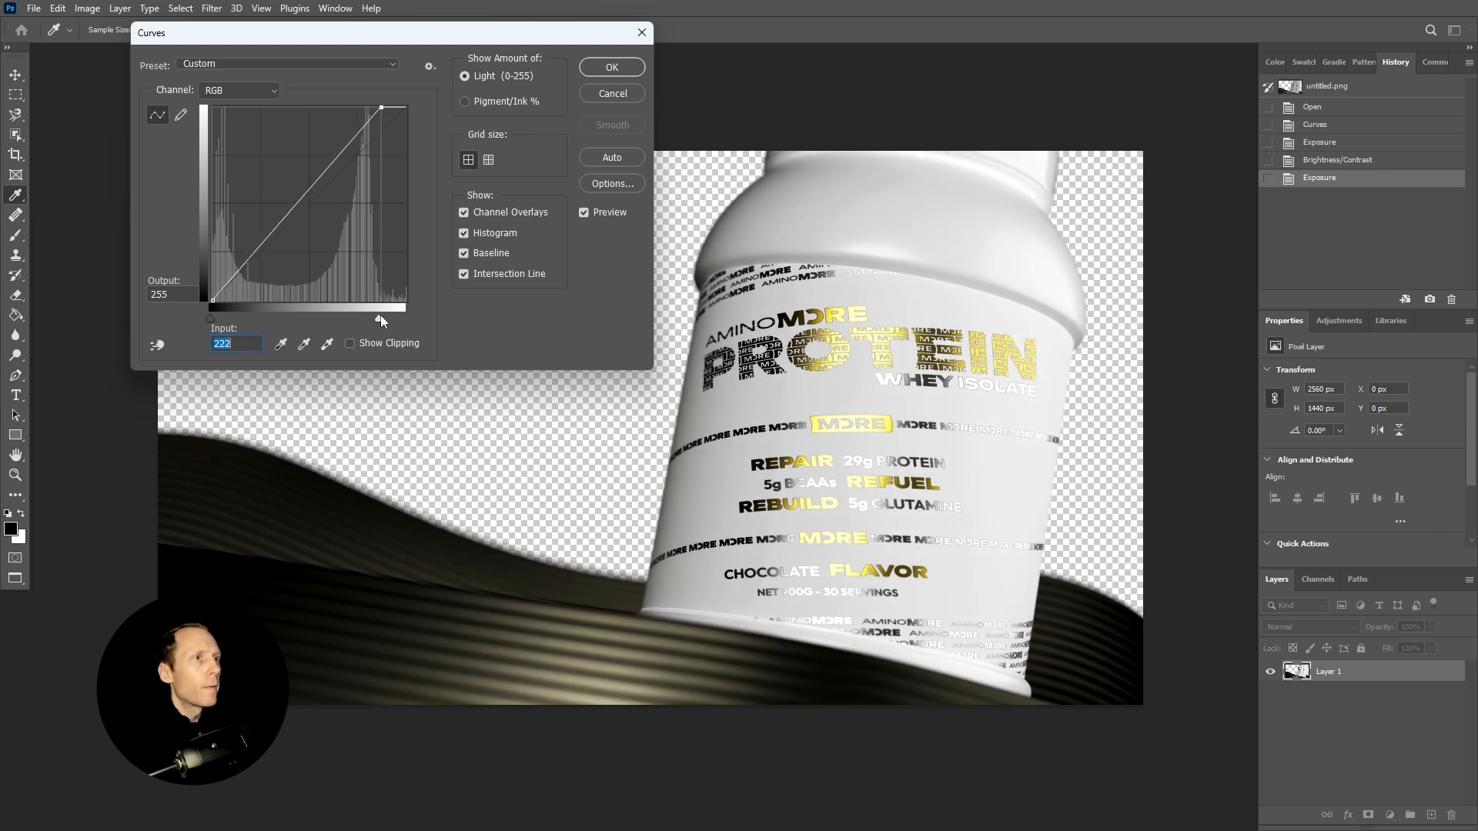
left_click(610, 66)
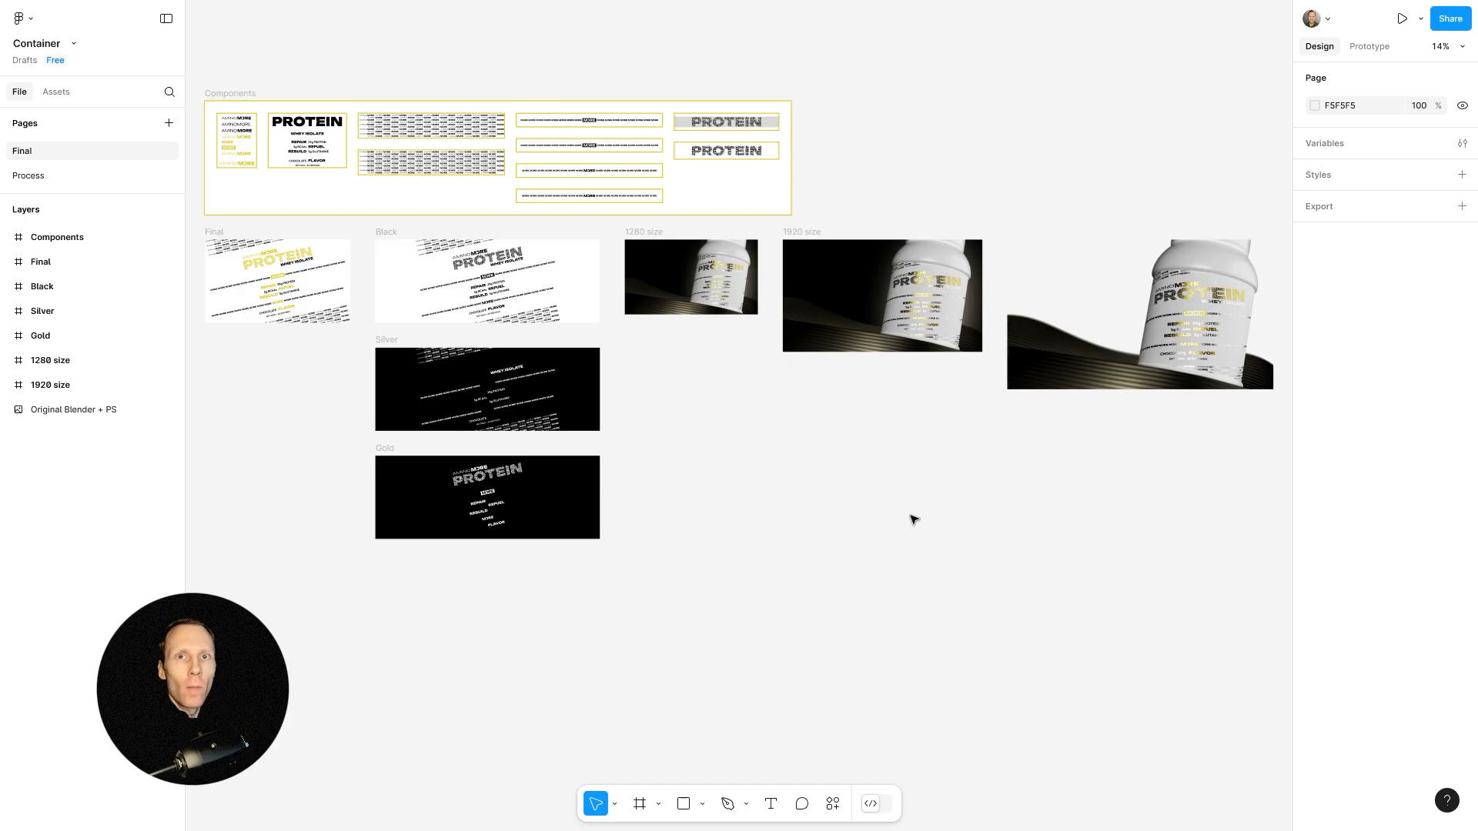
Switch to Figma and hide the 1 2 image in the 1920 size frame to examine the Shadow ellipse behind it.
left_click(1146, 292)
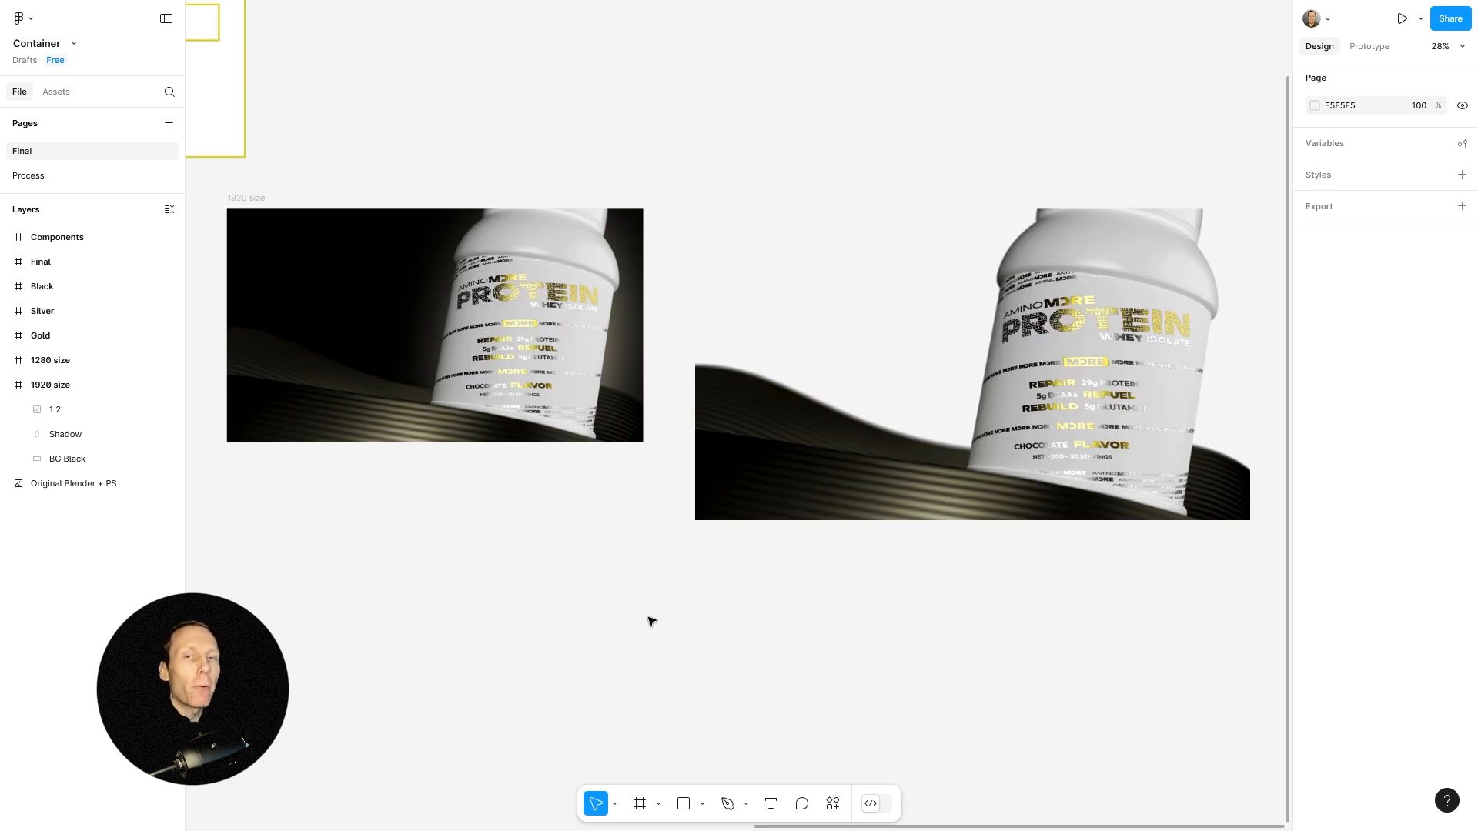
left_click(246, 199)
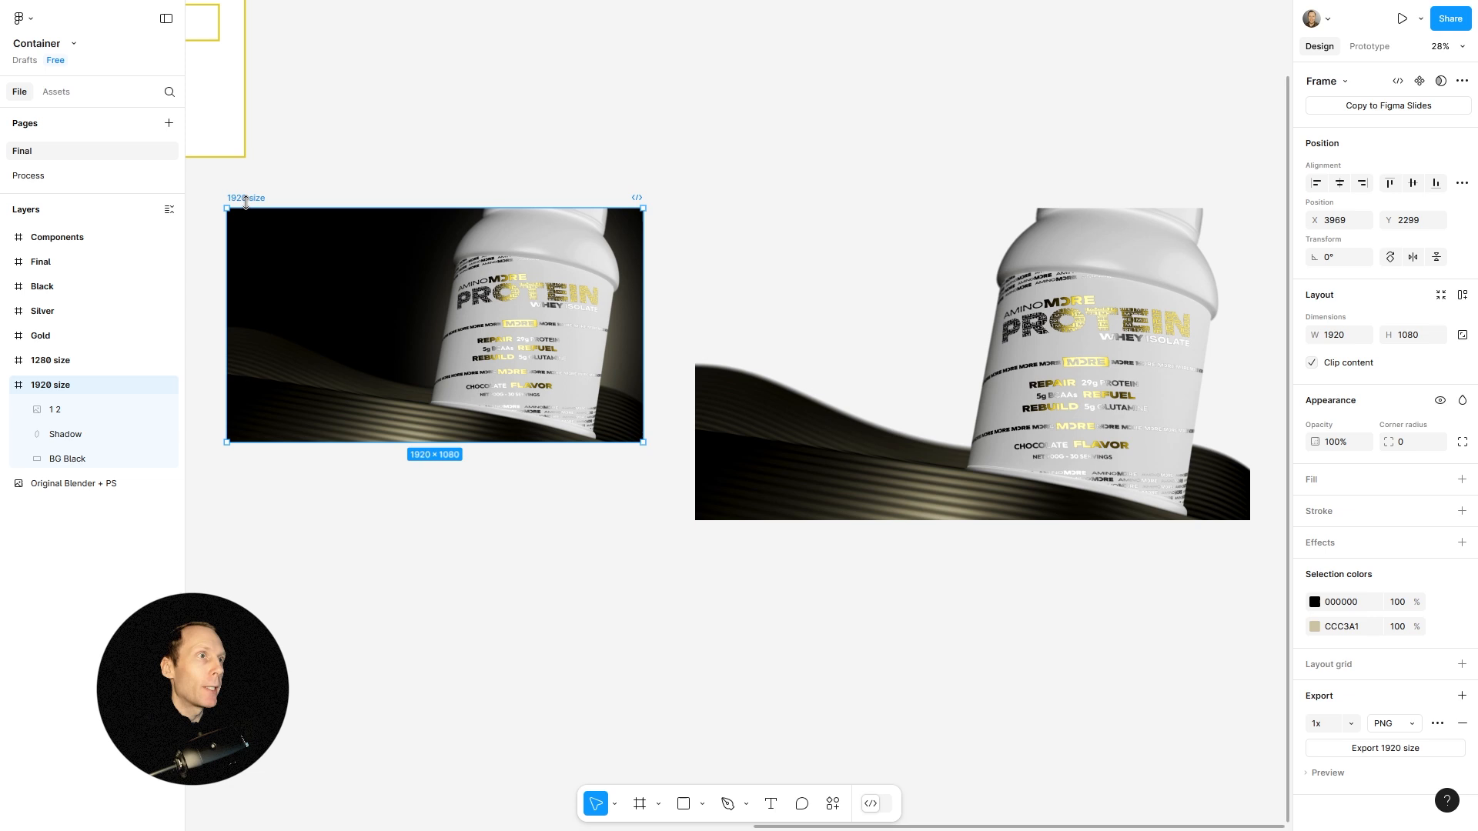
left_click(60, 411)
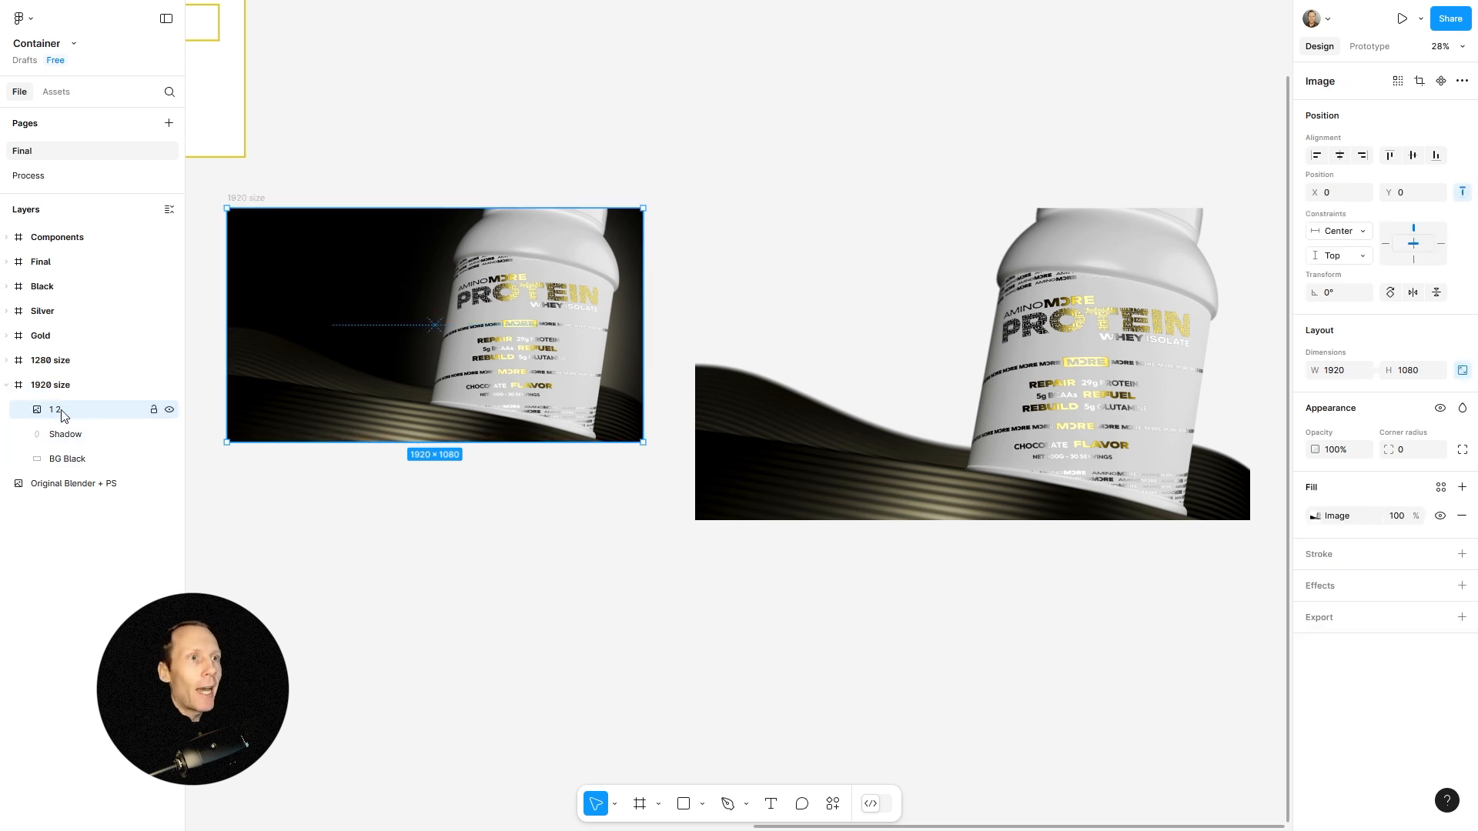
left_click(169, 410)
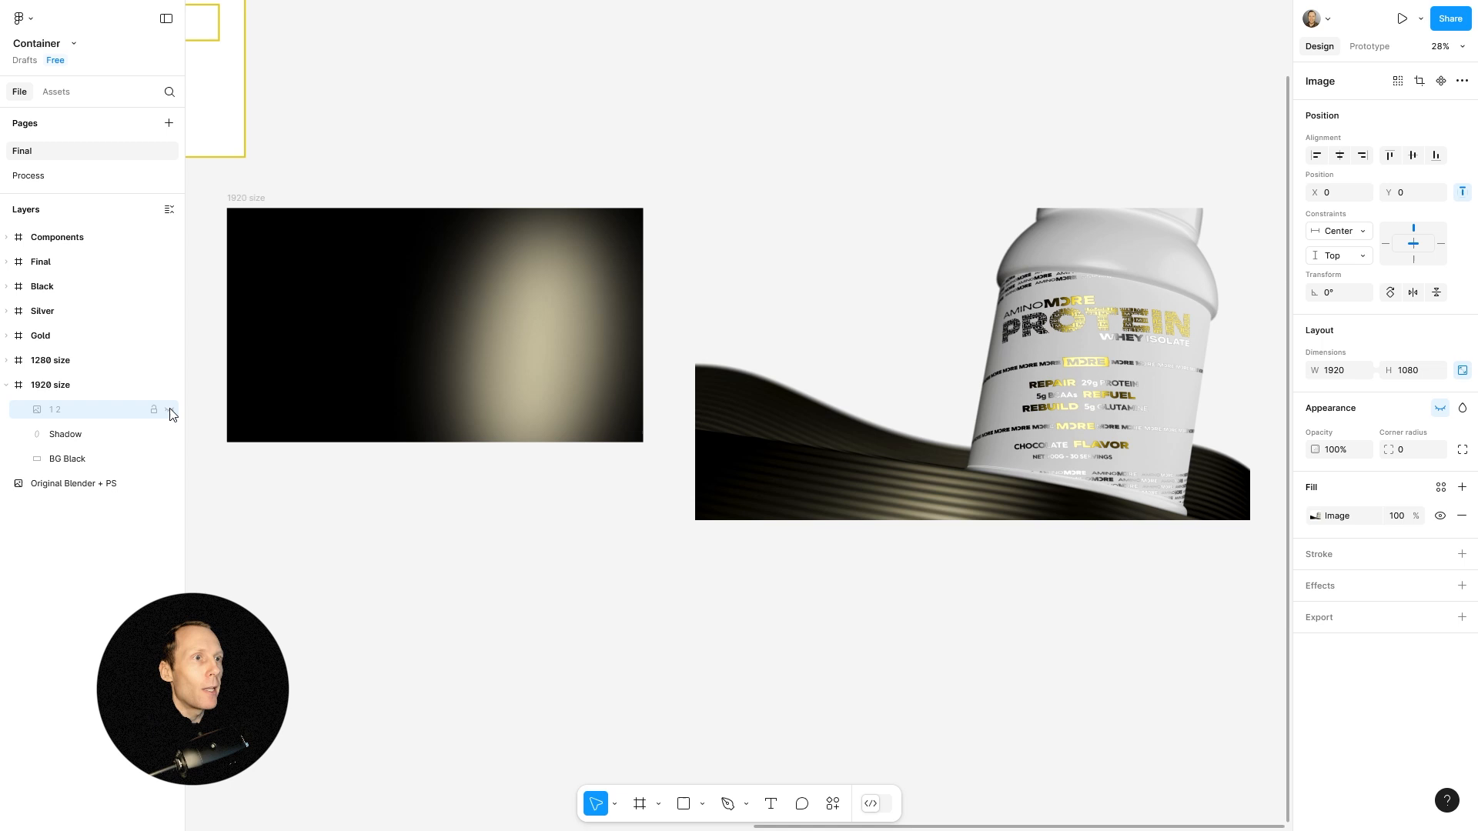
left_click(60, 437)
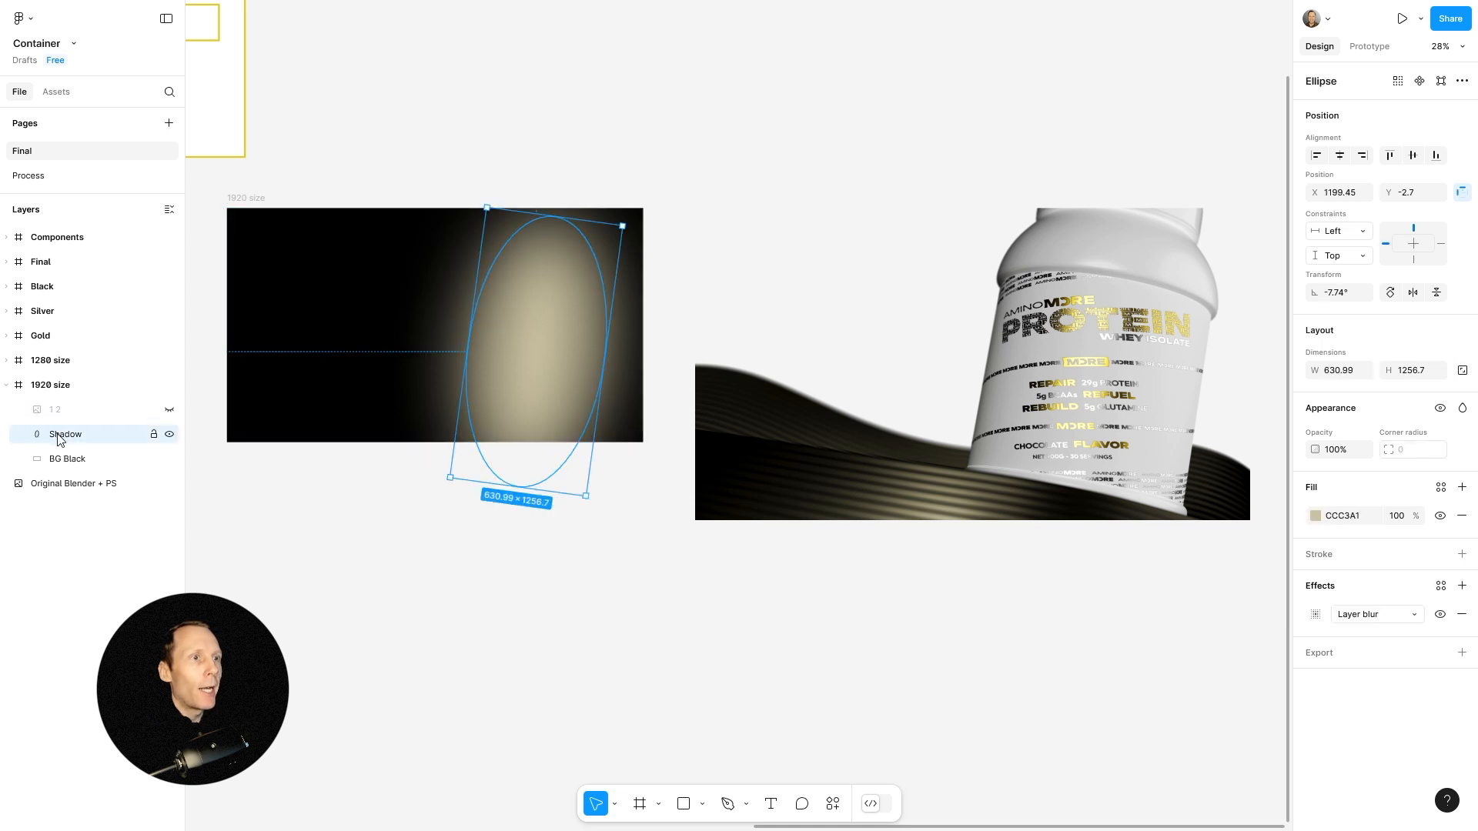
left_click(437, 531)
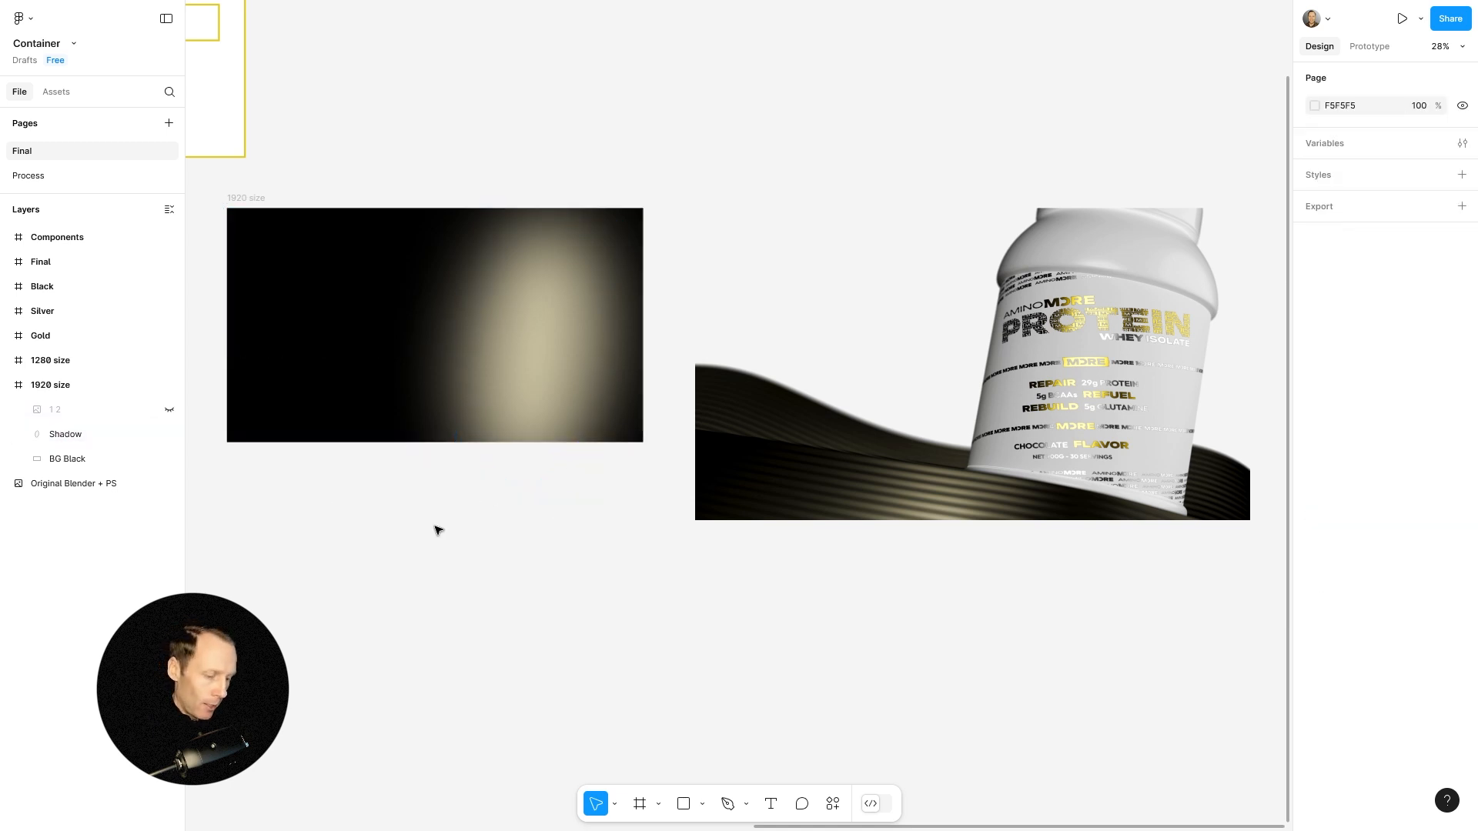
Draw a trial ellipse of about 554 × 888 below the 1920 size frame and delete it.
key("o")
left_click_drag(420, 498, 535, 689)
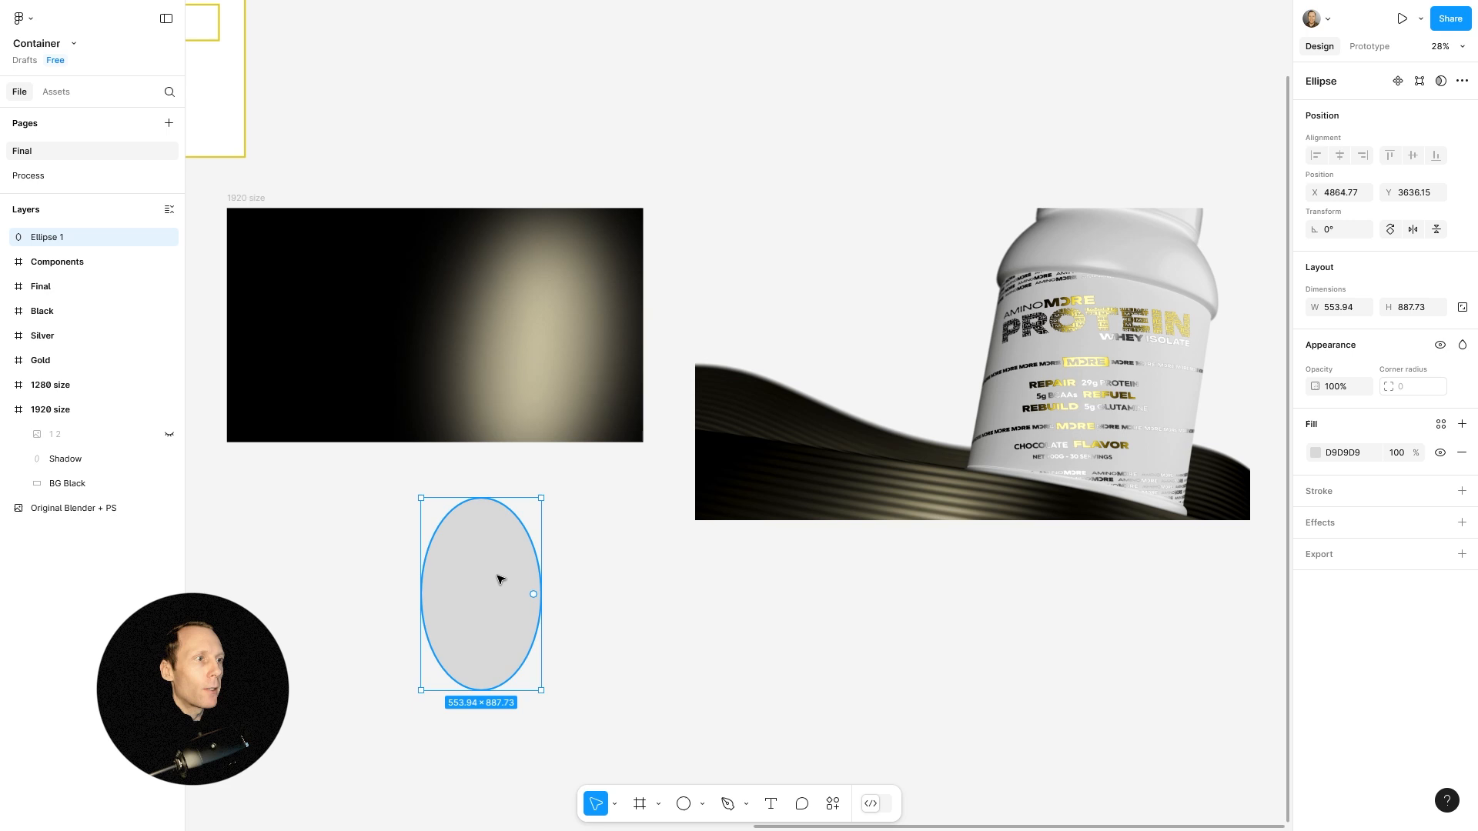
key("Delete")
Inspect the layer blur and fill color settings of the Shadow ellipse in the 1920 size frame.
left_click(96, 435)
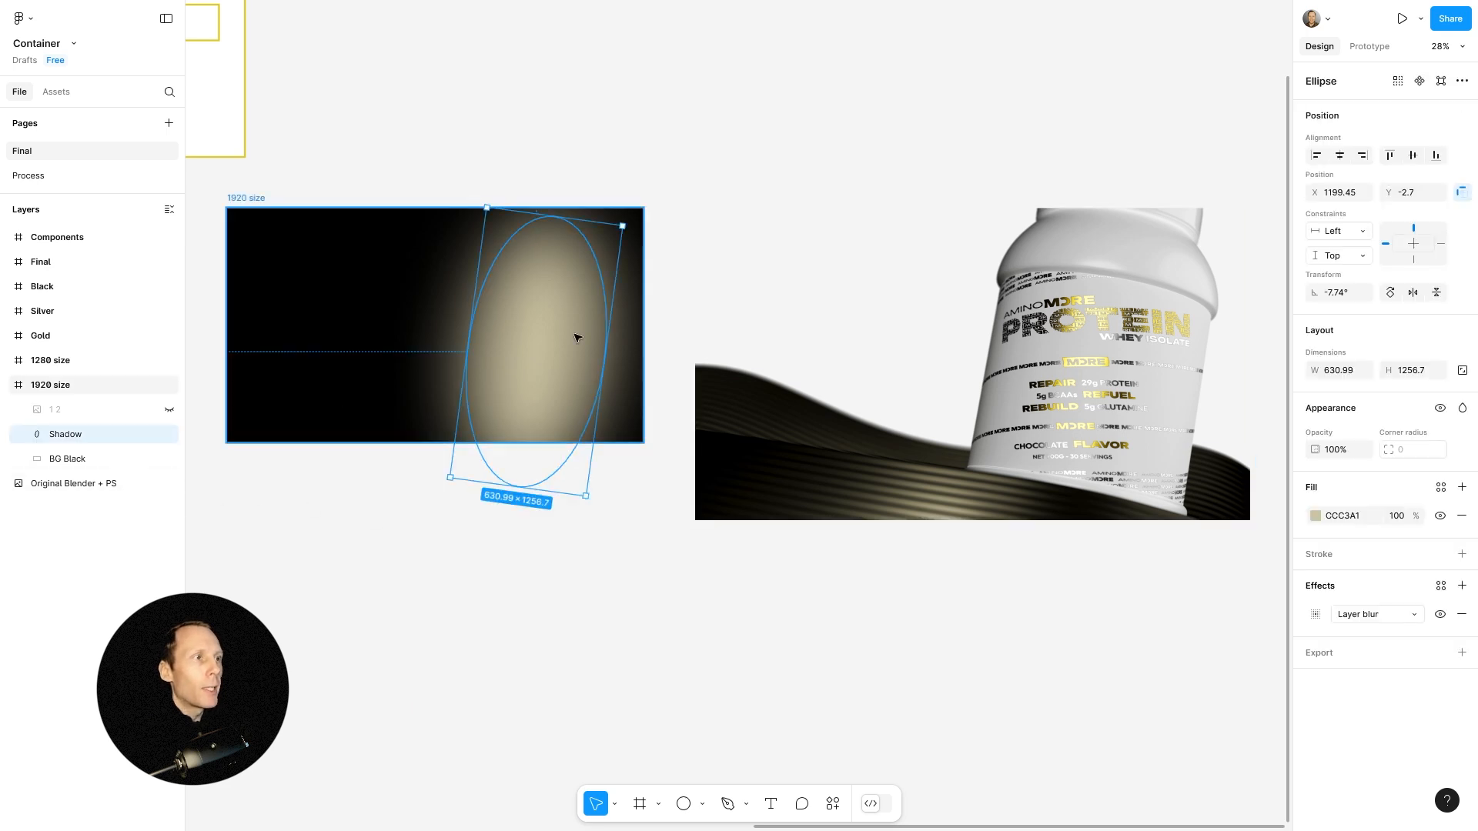
left_click(1315, 615)
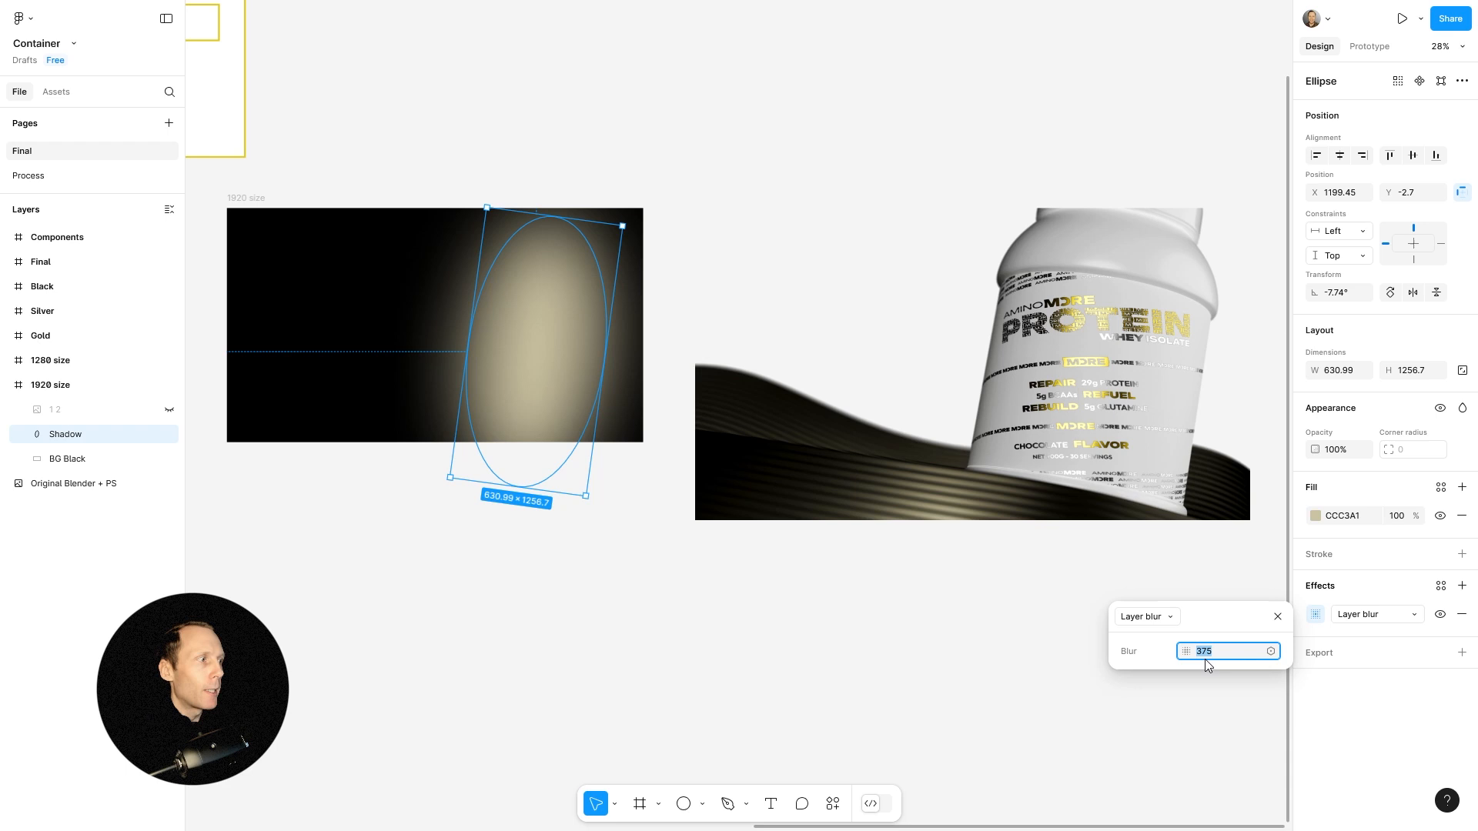
left_click(1277, 617)
left_click(1315, 516)
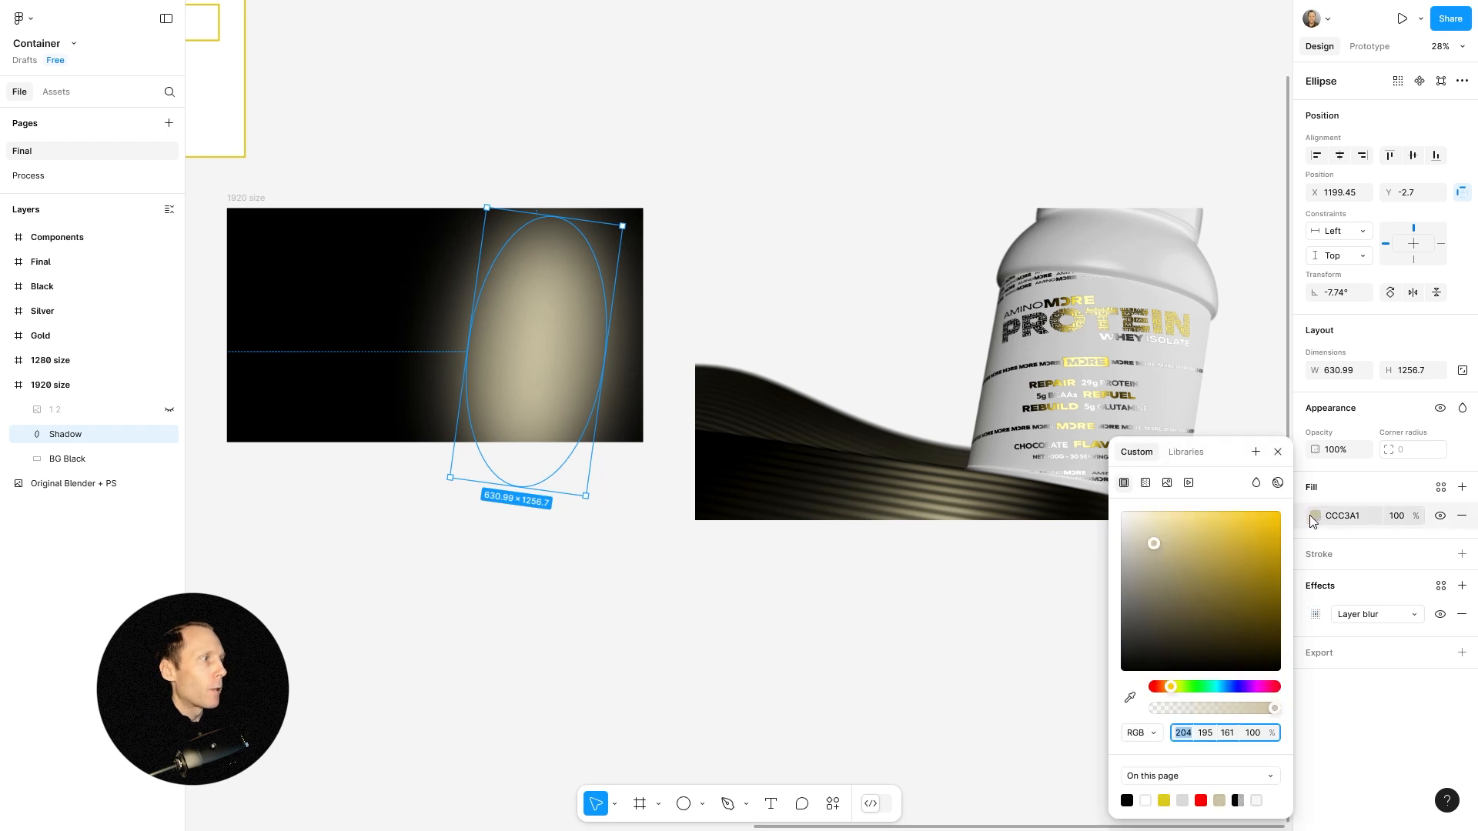
left_click(1282, 452)
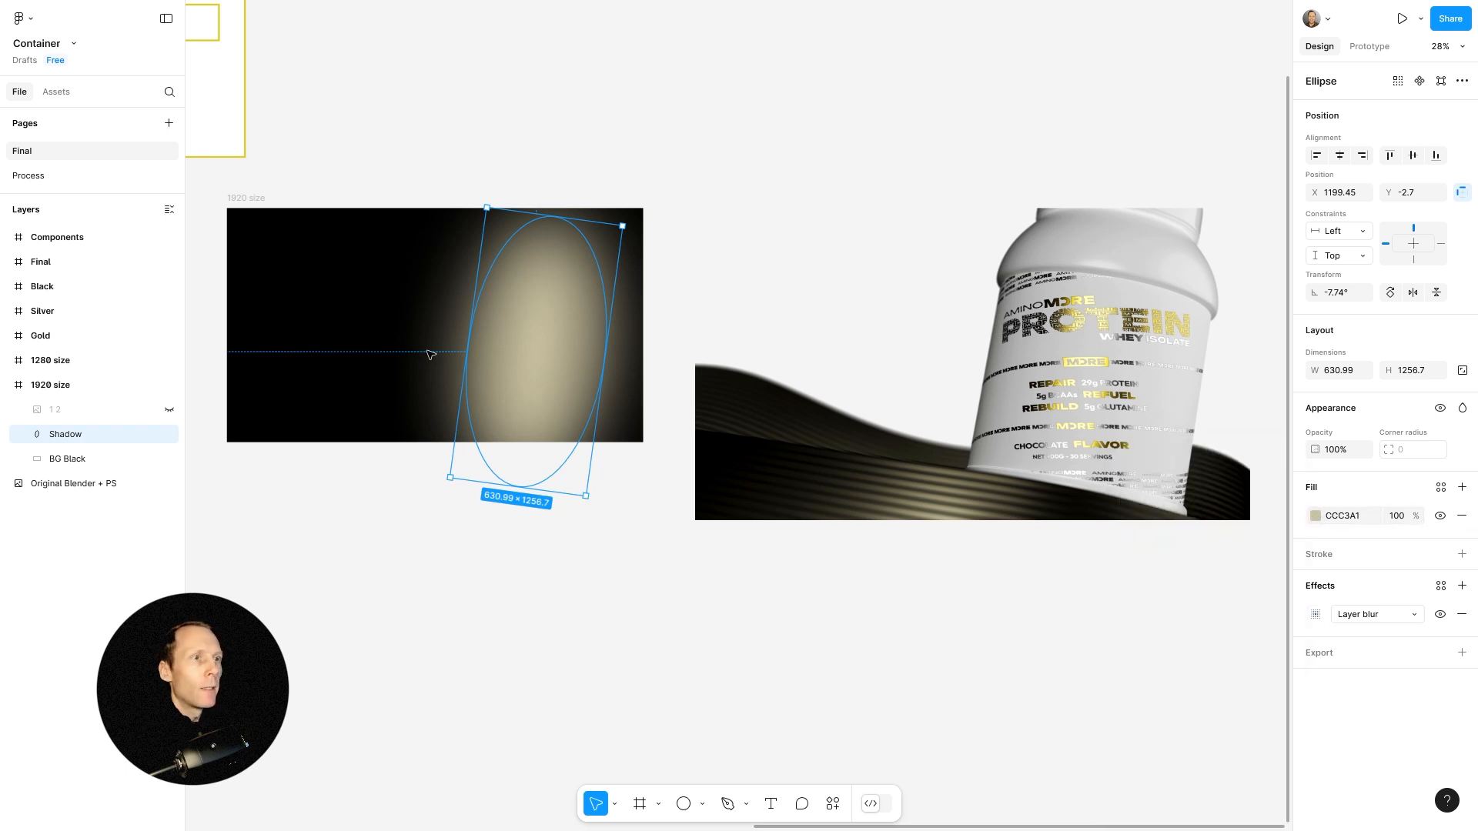
Toggle the visibility of the BG Black rectangle to check its effect, and show the 1 2 image again.
left_click(62, 460)
left_click(169, 460)
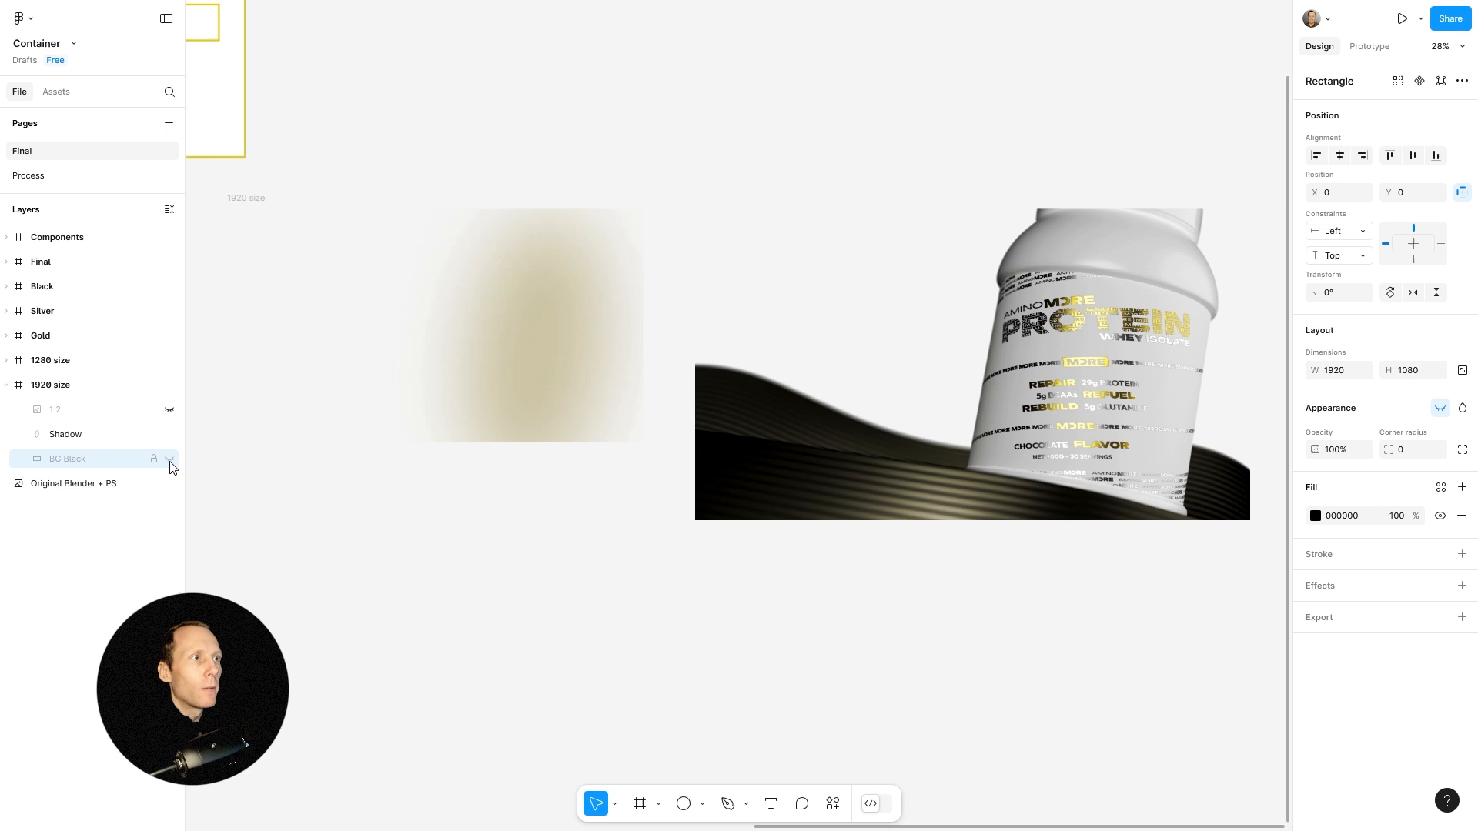
left_click(170, 460)
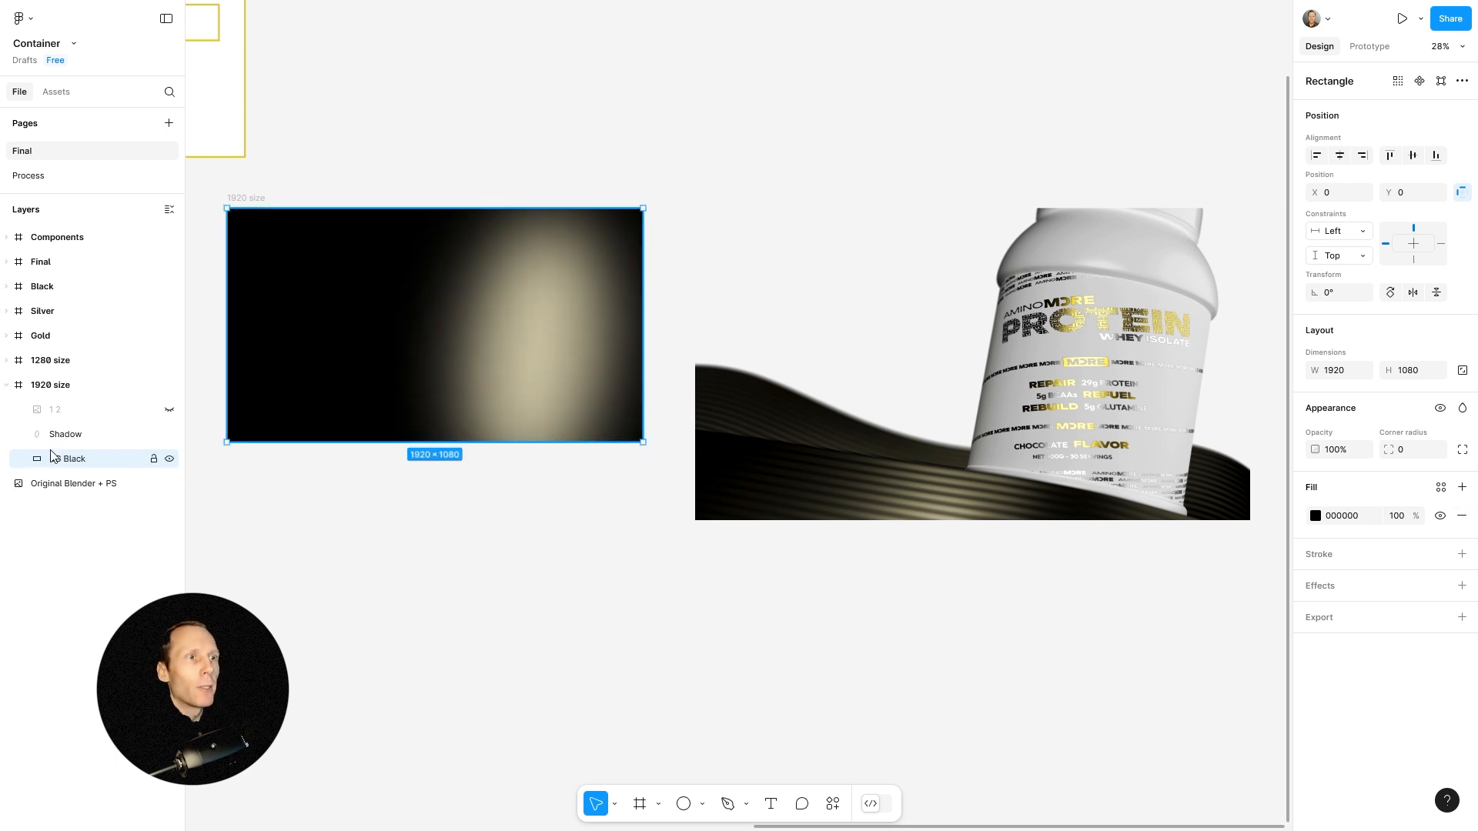
left_click(66, 434)
left_click(55, 410)
left_click(169, 409)
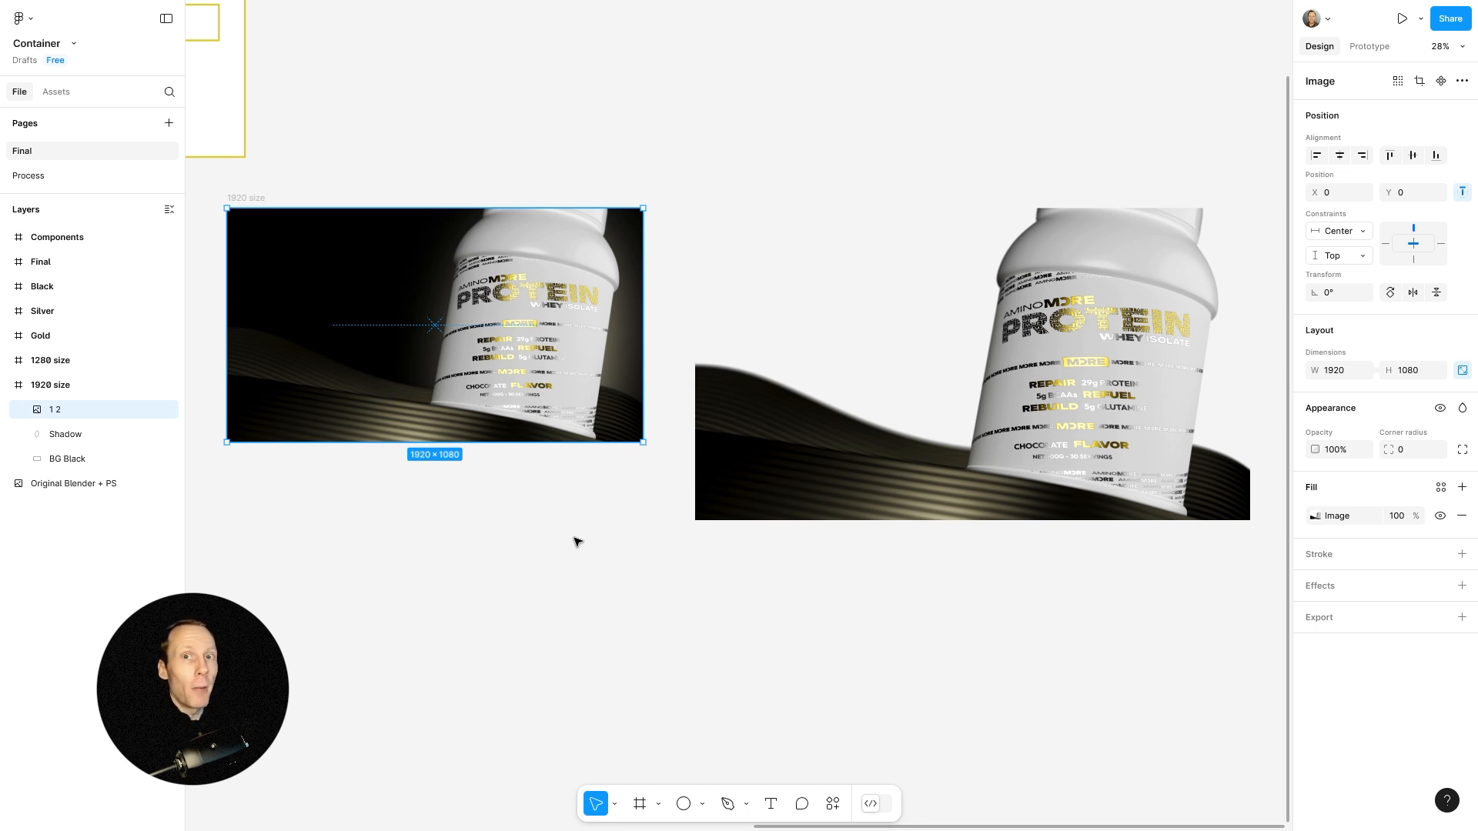
Duplicate the 1920 size frame below the original and scale the copy proportionally to a width of 1280.
left_click(577, 542)
left_click(246, 200)
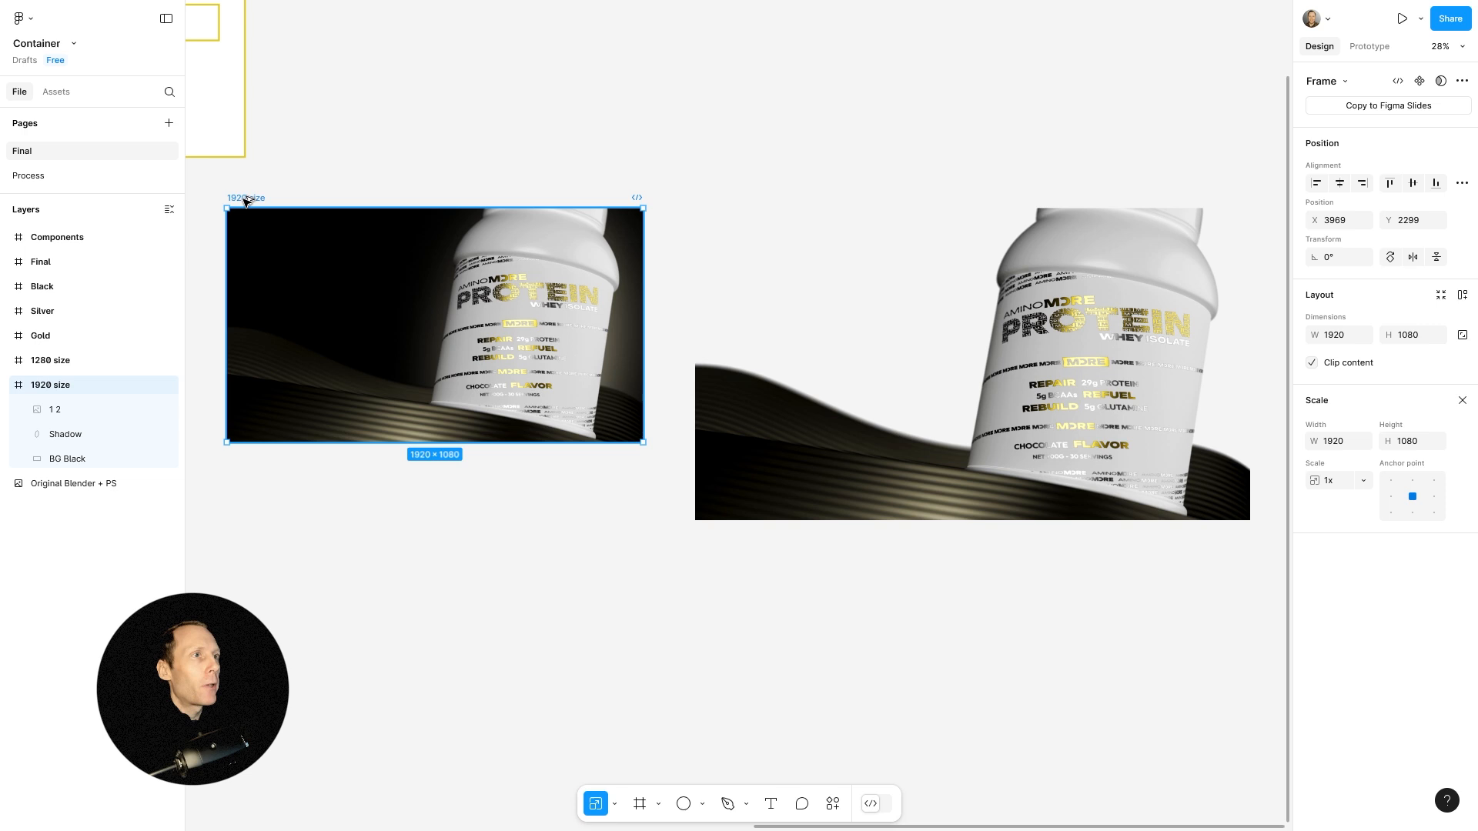
key("ctrl+d")
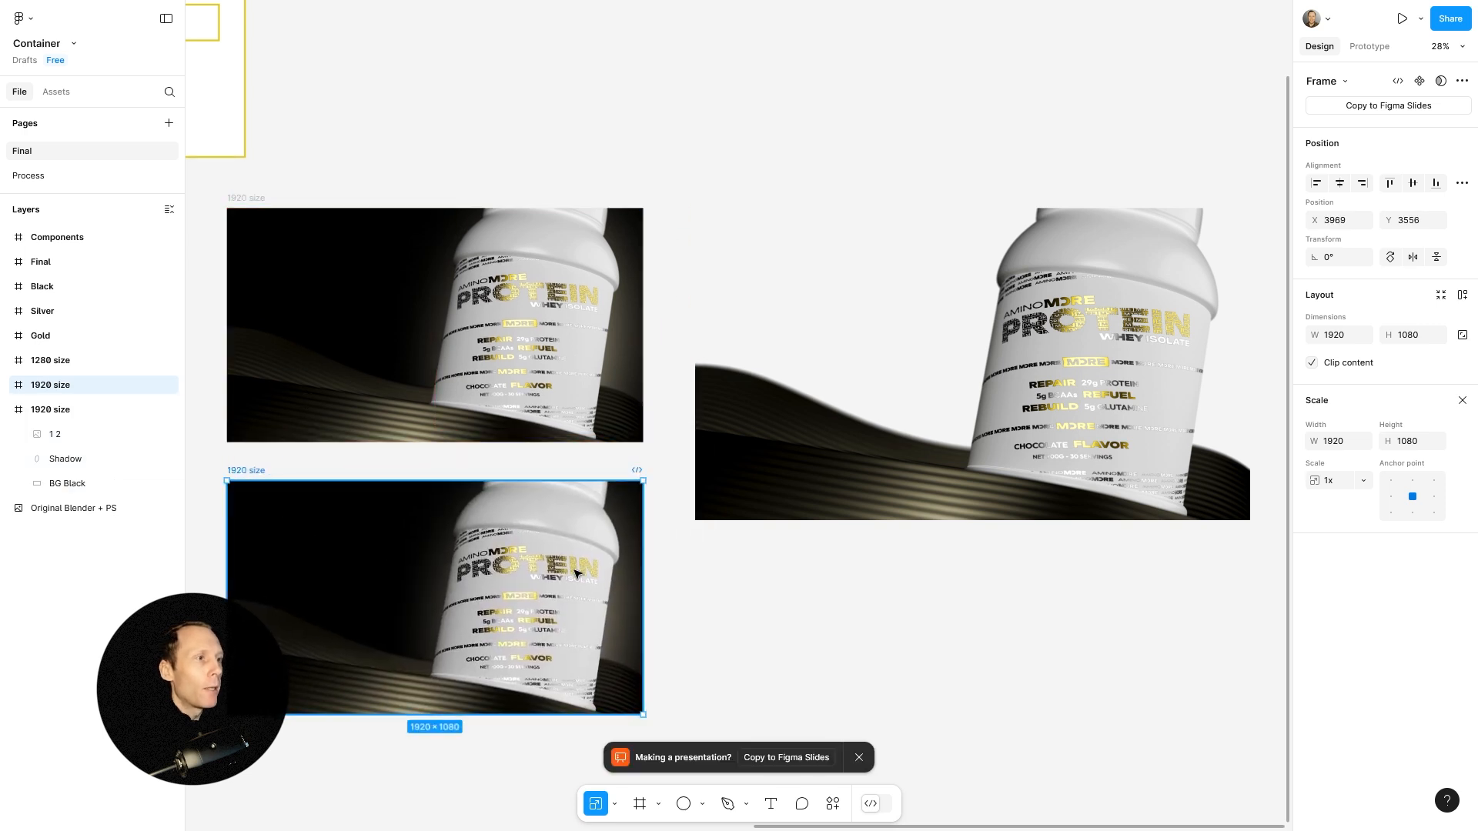
left_click_drag(643, 551, 571, 548)
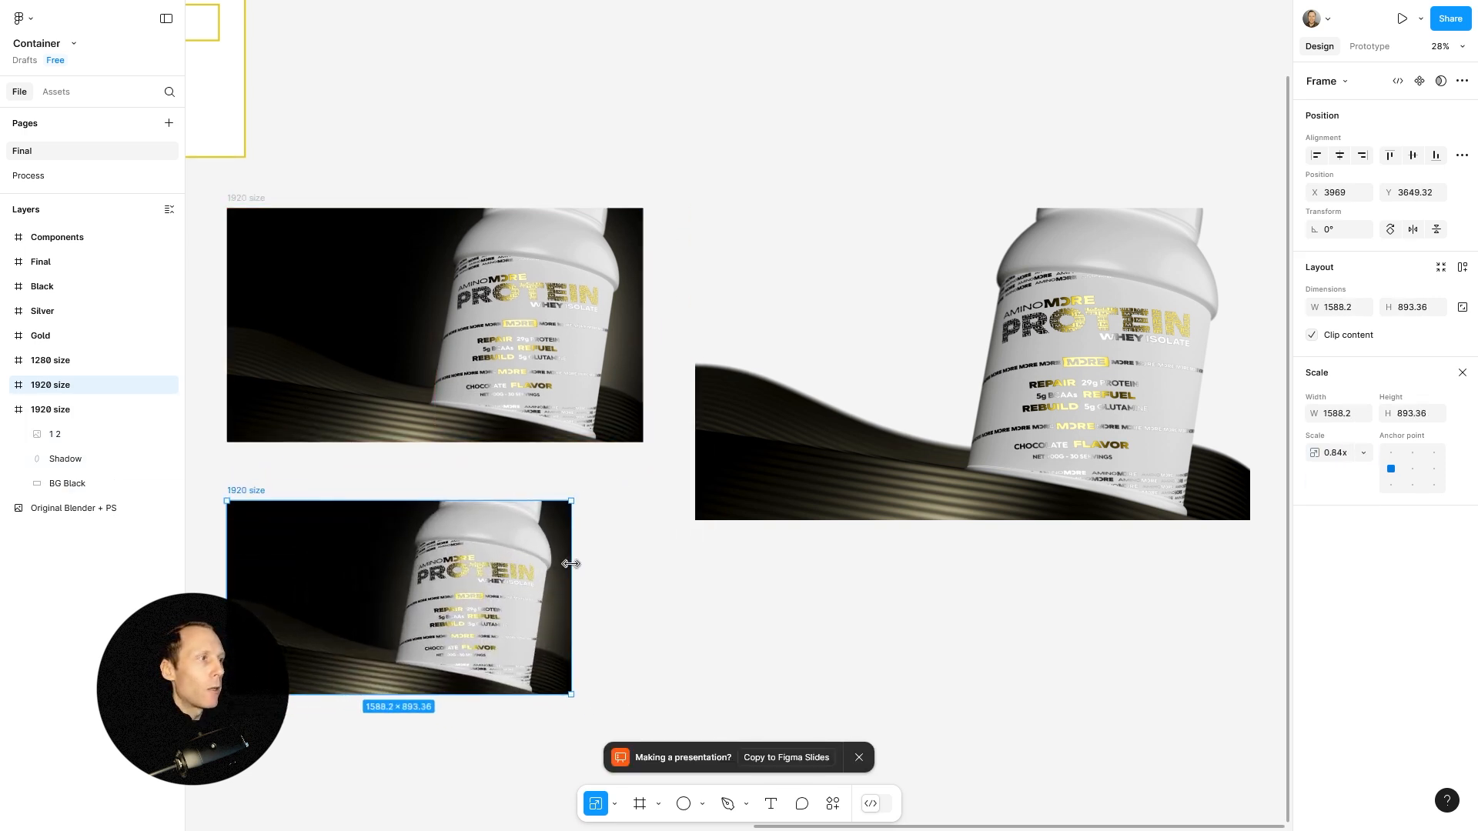
left_click(1359, 416)
type("1280")
key("Return")
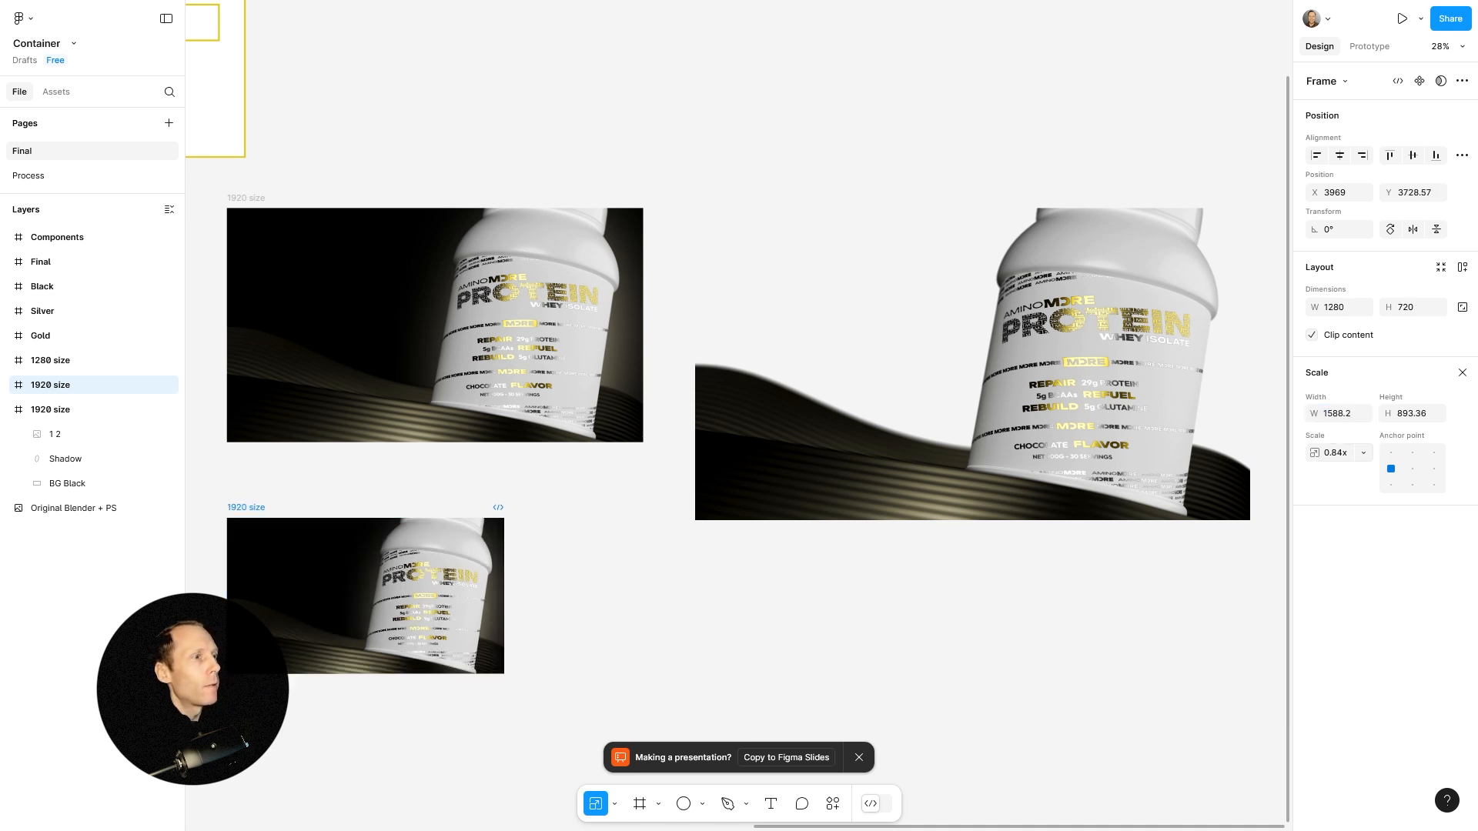